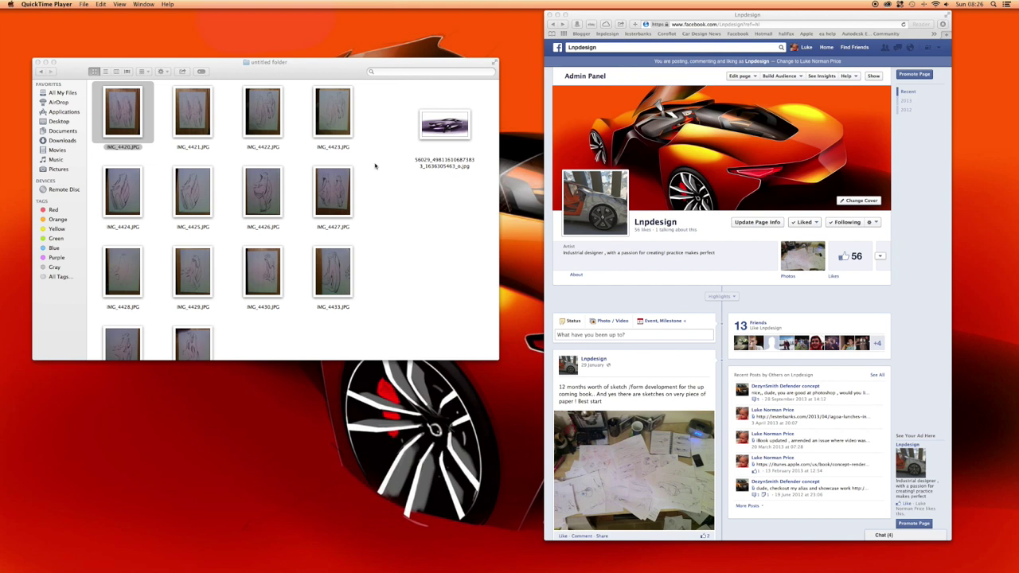
Quick Look the IMG_4426.JPG sketch photo, then launch Photoshop CC from the Dock.
scroll(375, 167, "down", 1)
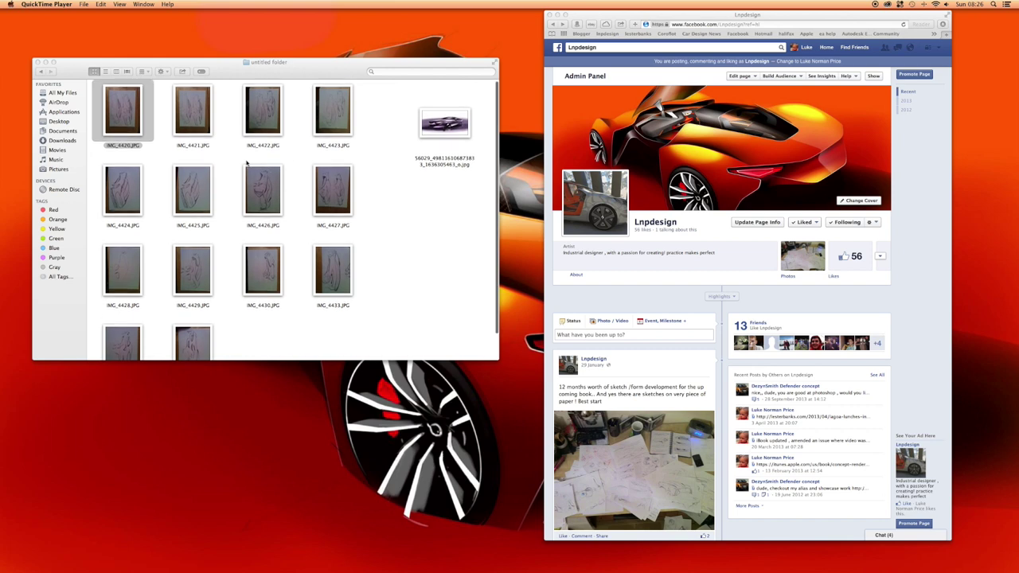
left_click(235, 213)
left_click(253, 204)
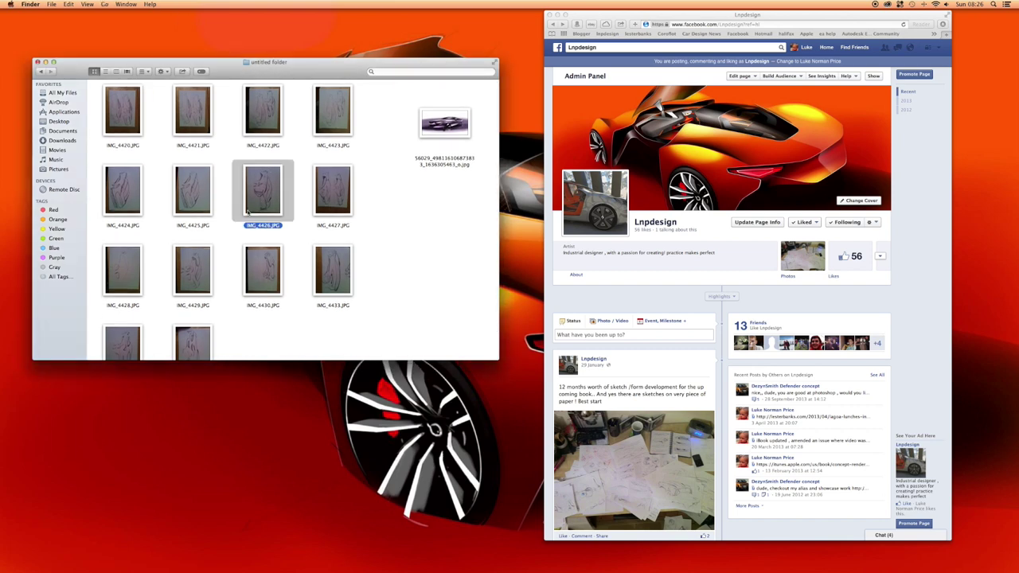
key("space")
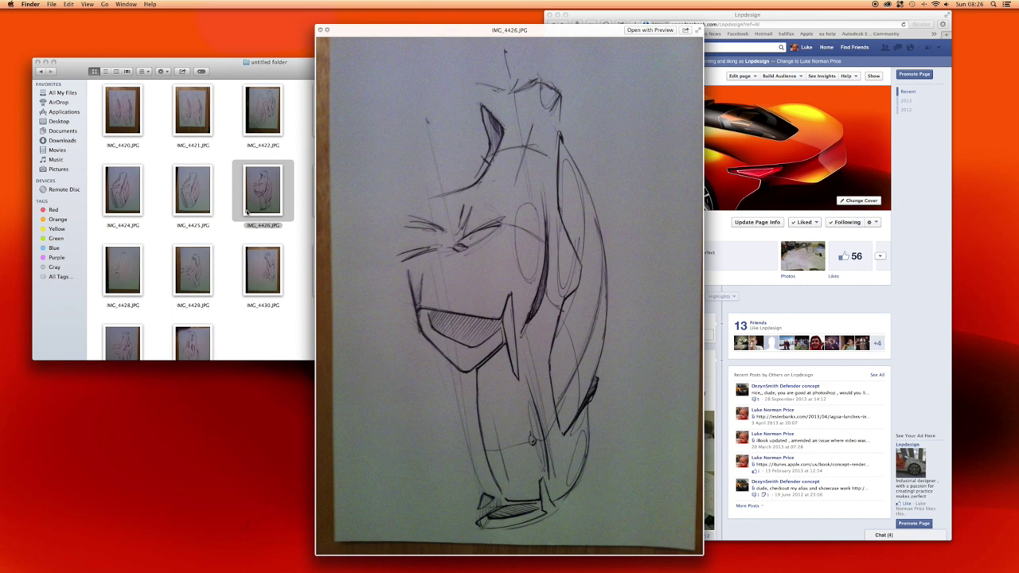
key("space")
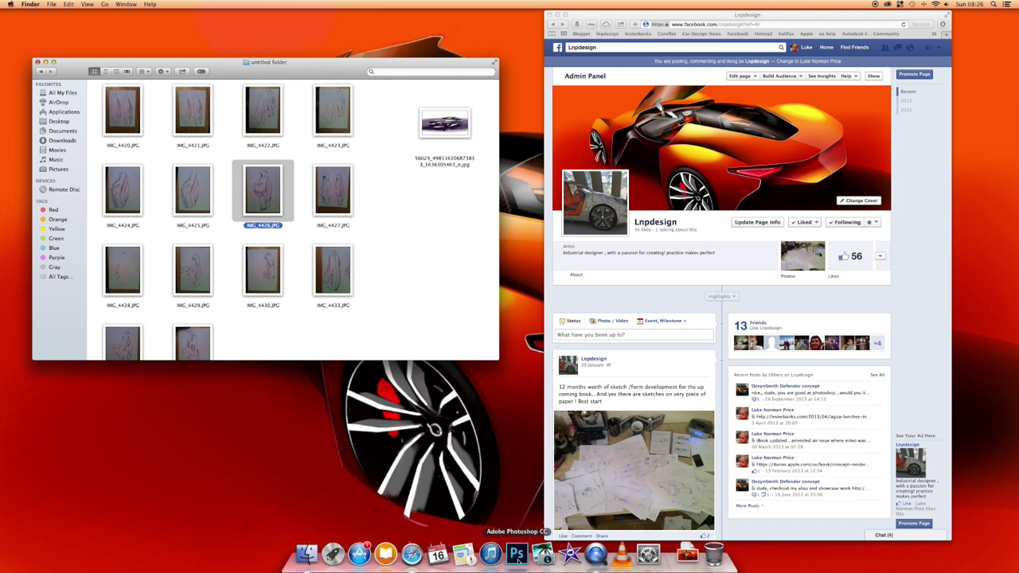
left_click(517, 557)
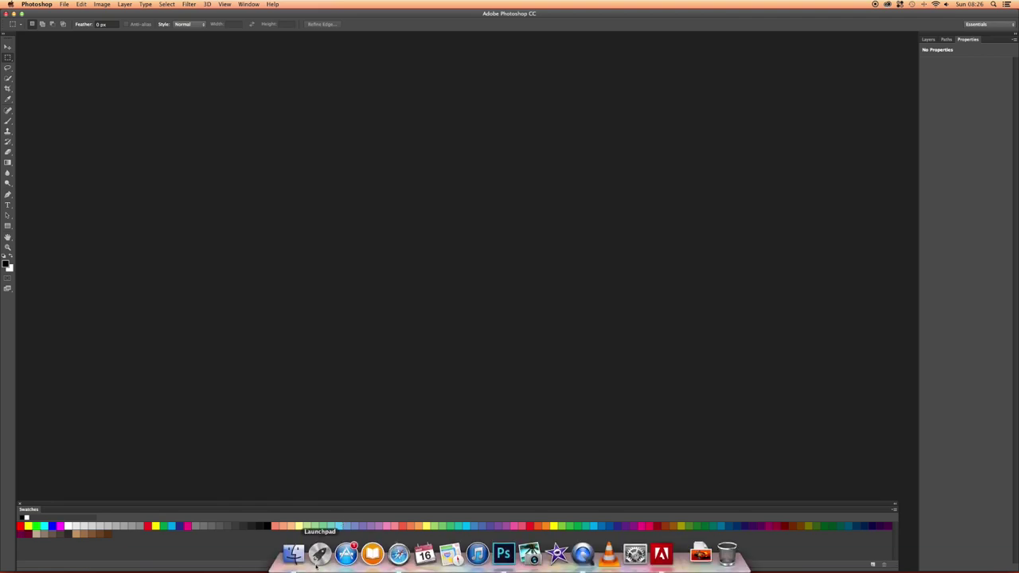
left_click(320, 557)
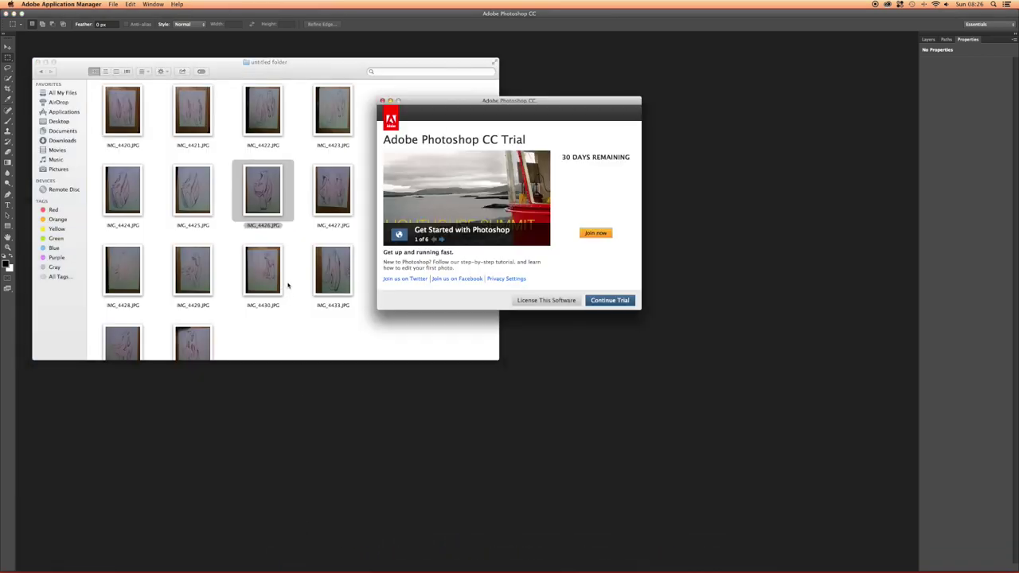
Continue the Photoshop trial, preview the car sketches, and drag IMG_4426.JPG onto Photoshop's Dock icon.
left_click(610, 300)
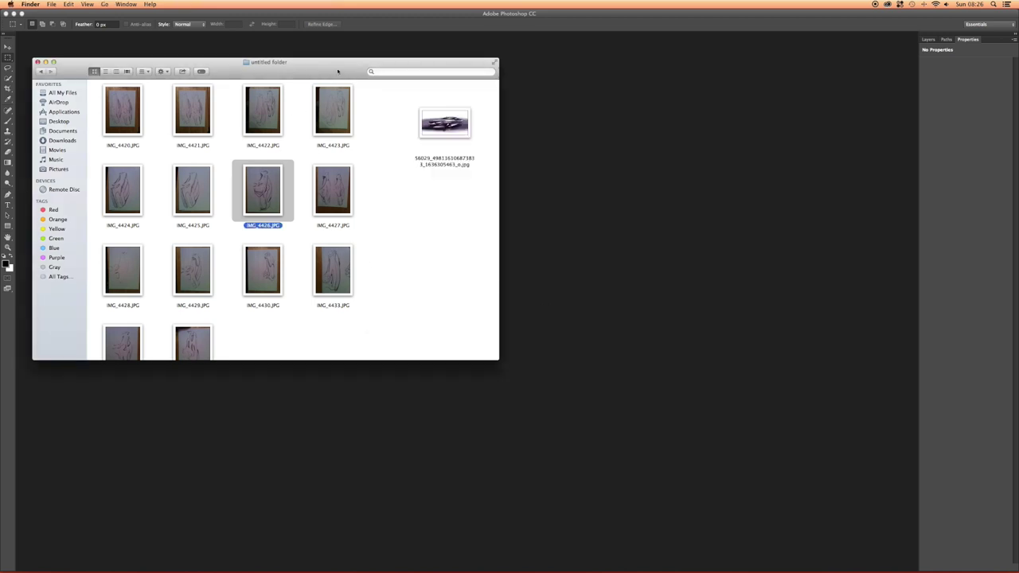
left_click(444, 124)
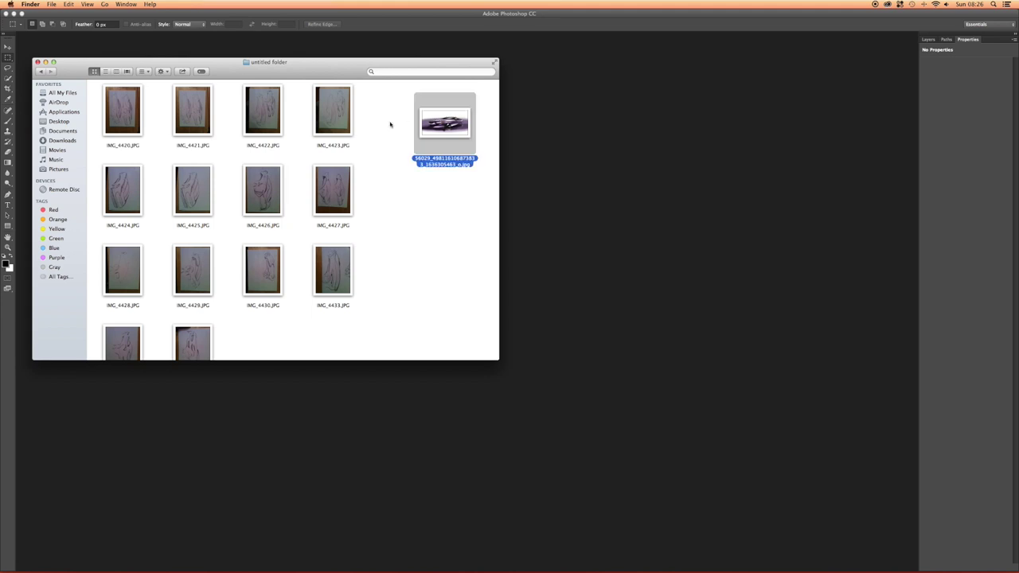
key("space")
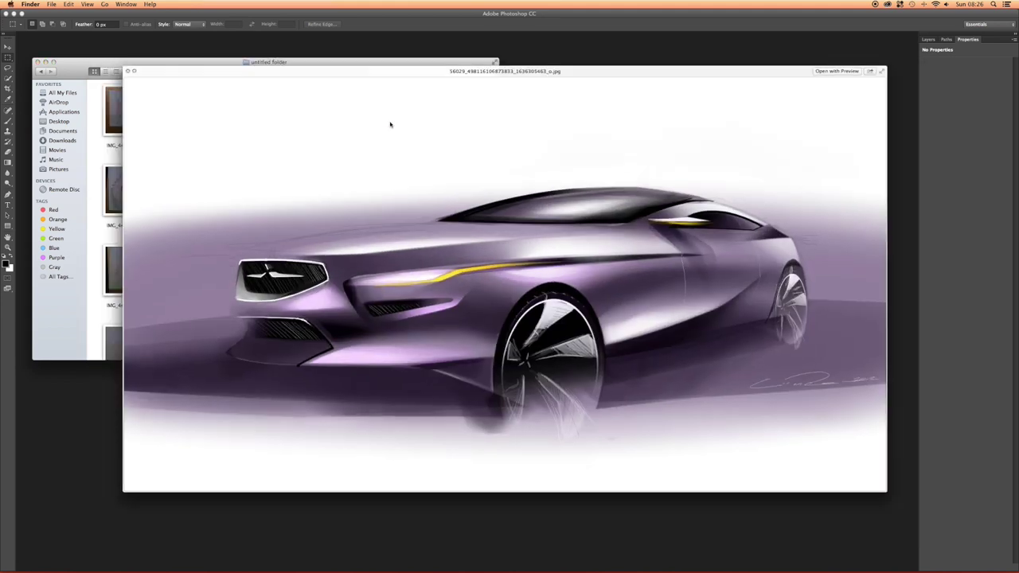
key("space")
left_click(271, 191)
key("space")
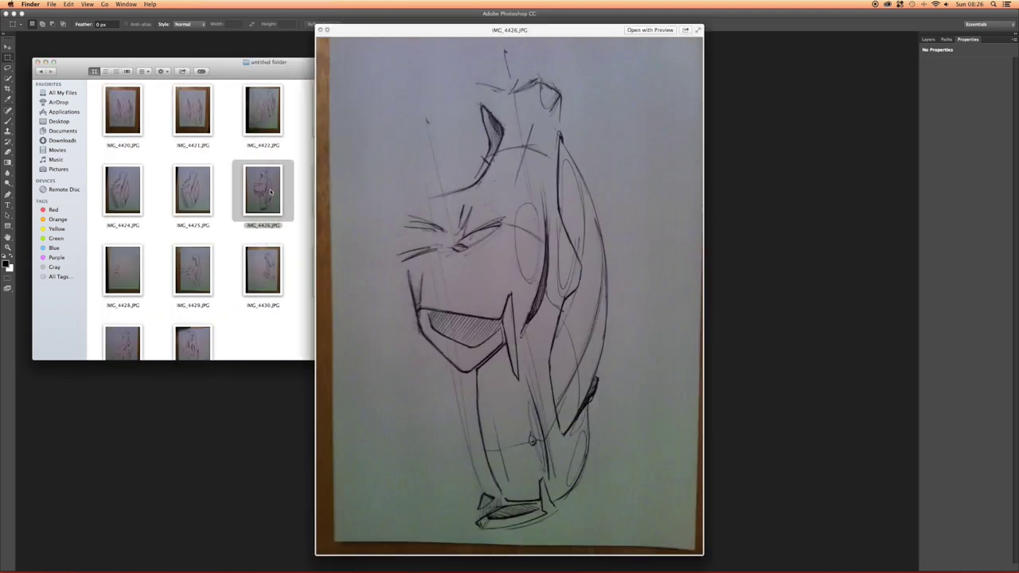
key("space")
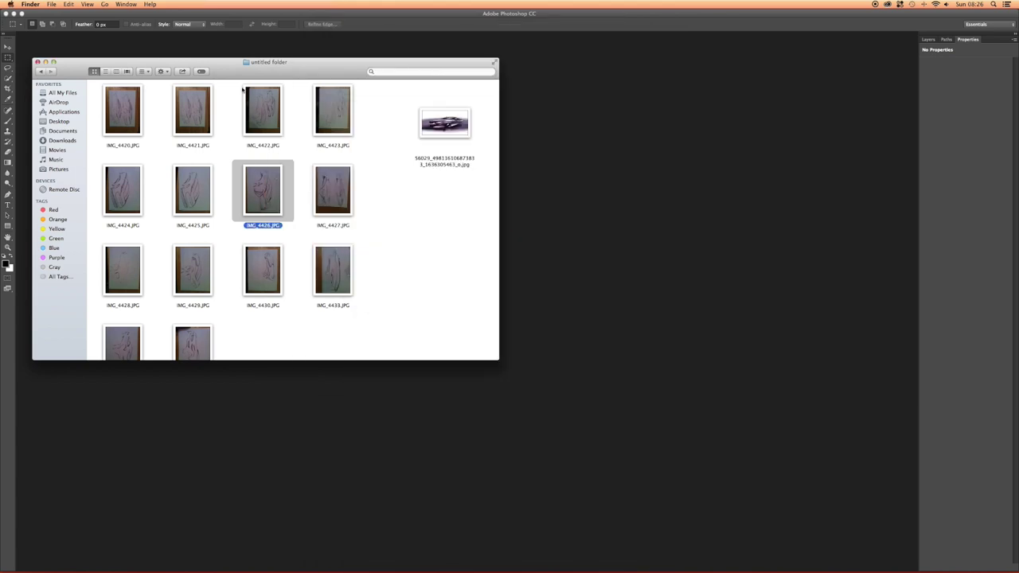
left_click_drag(288, 68, 309, 113)
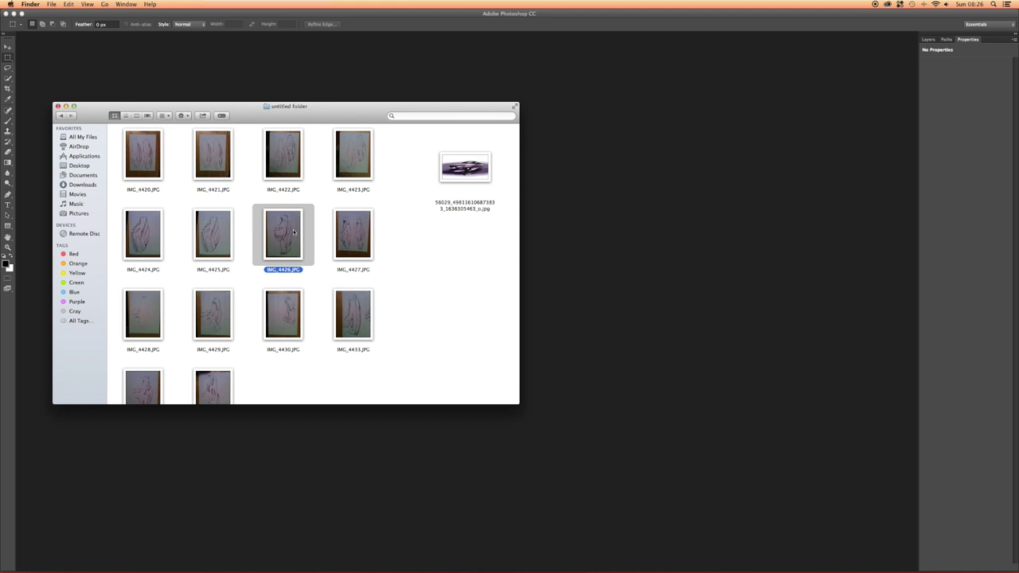
left_click_drag(286, 234, 516, 555)
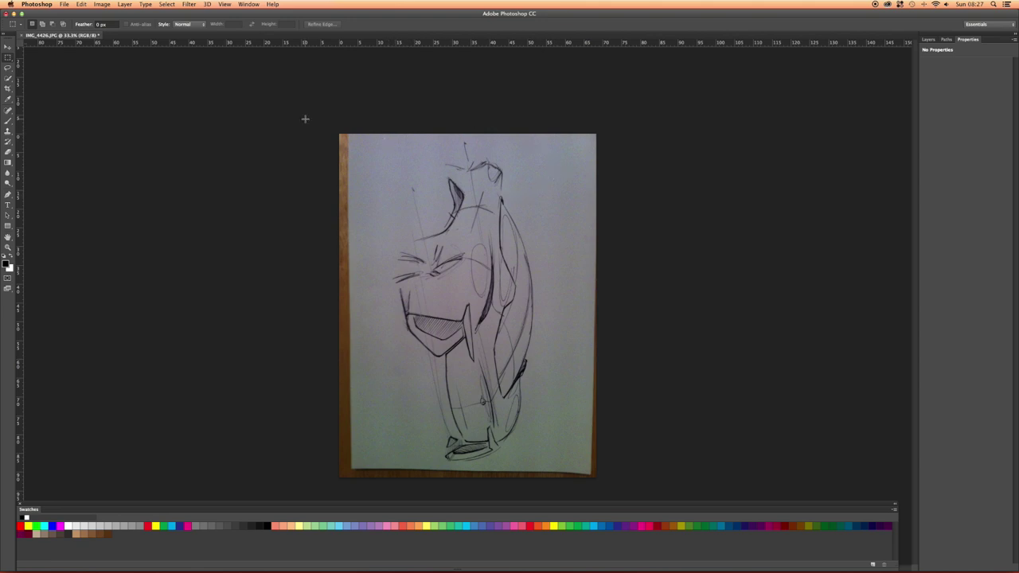
Rotate the sketch photo 90° counter-clockwise via Image Rotation.
left_click(101, 5)
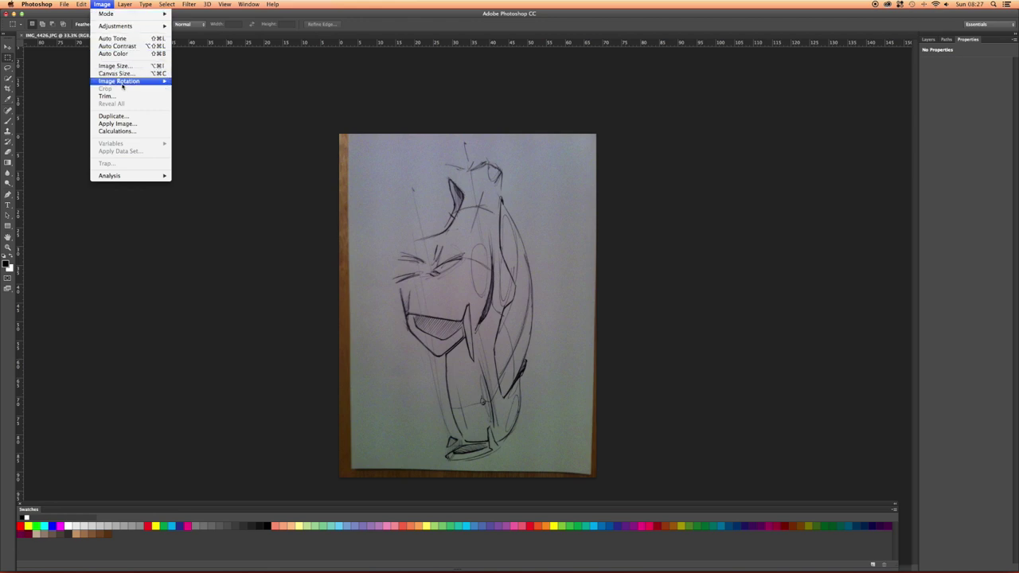
mouse_move(158, 83)
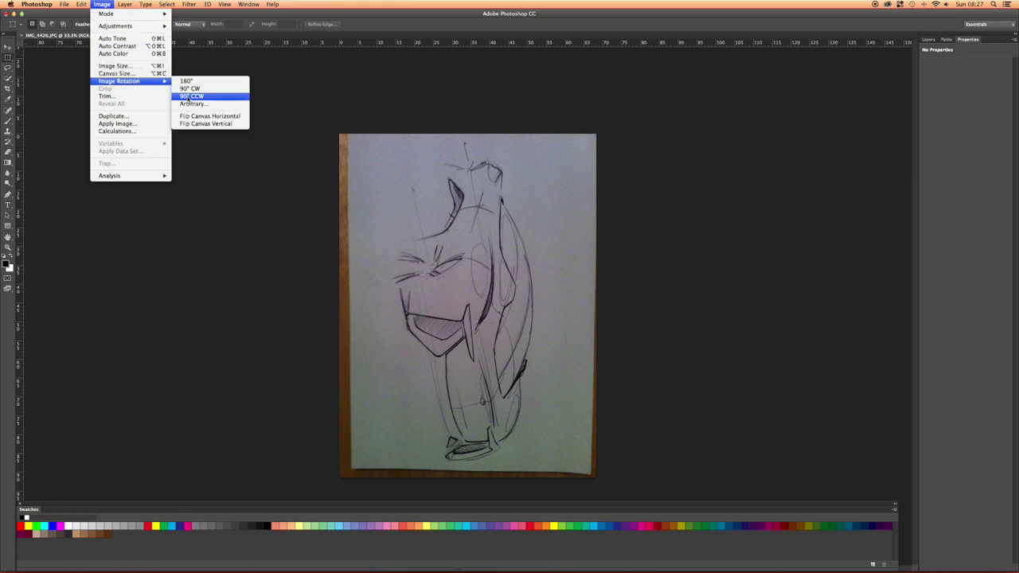
left_click(188, 96)
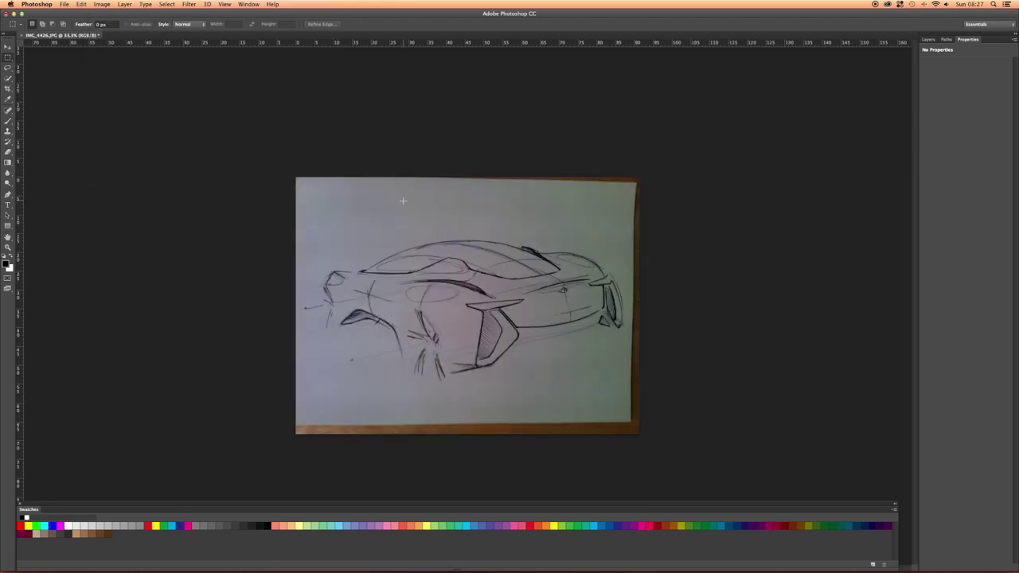
Zoom in, draw a trial marquee around the car, then clear the selection.
scroll(473, 252, "up", 3)
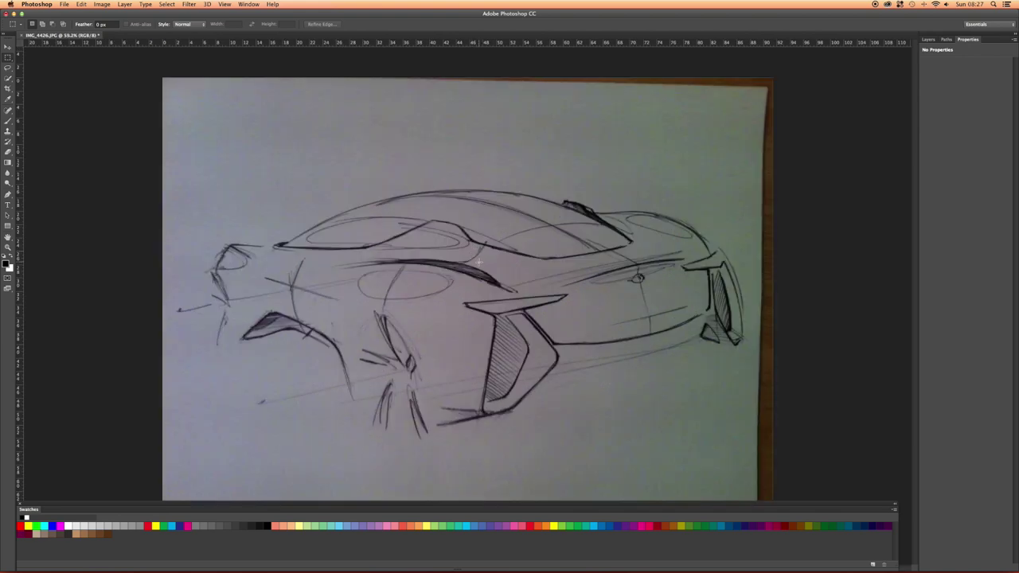
left_click_drag(167, 150, 750, 456)
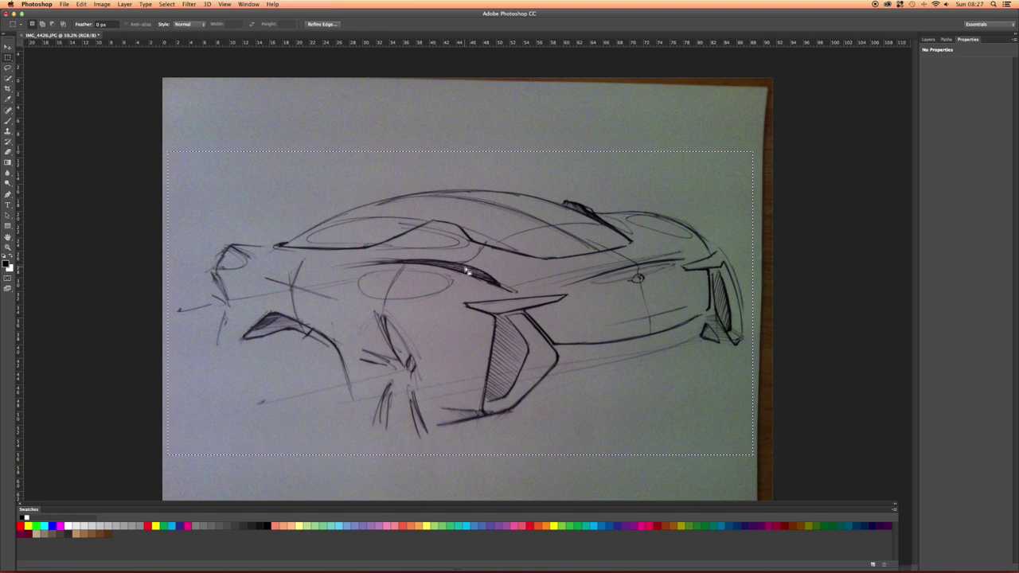
left_click(115, 113)
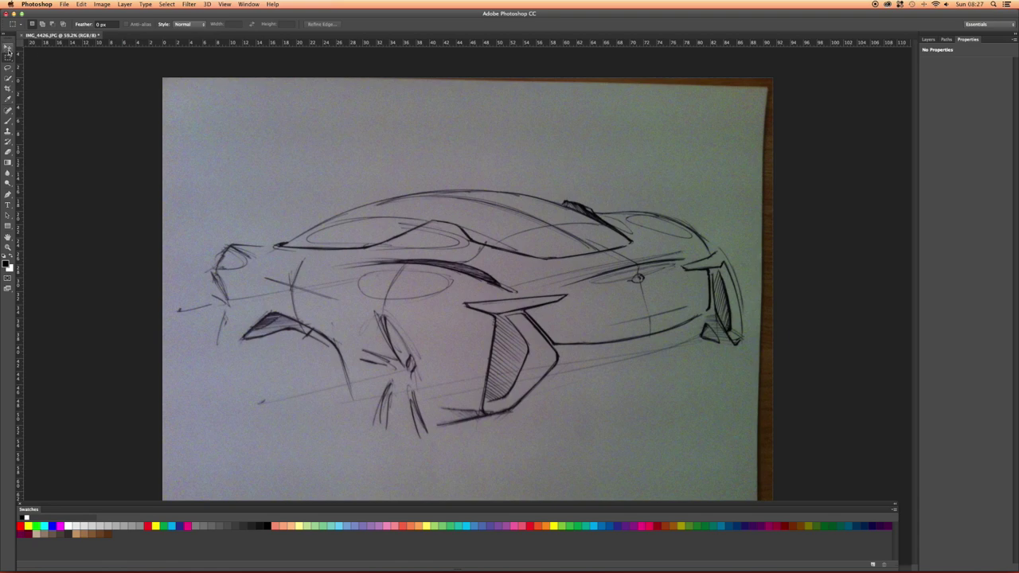
key("super+n")
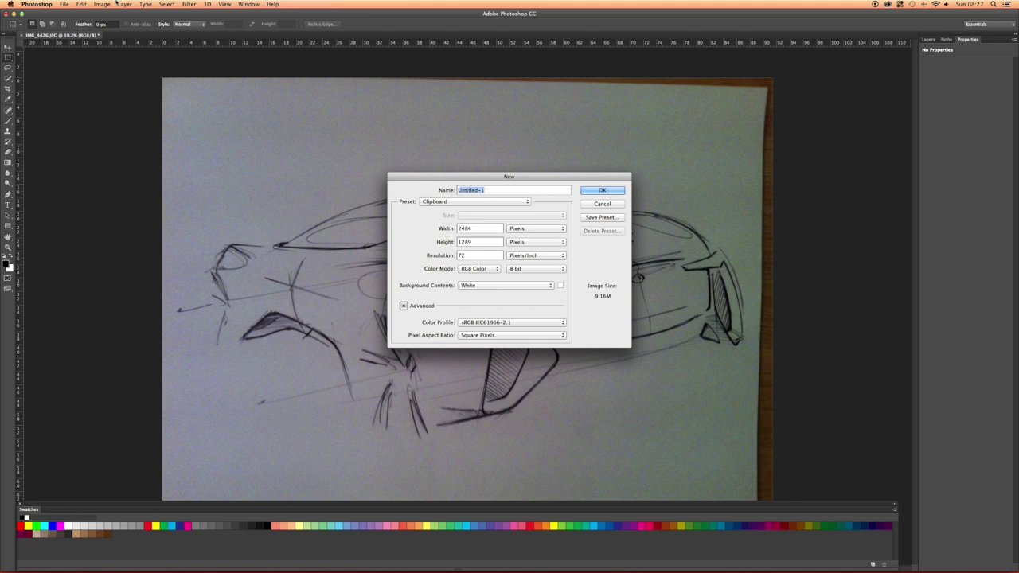
Set the new document to the International Paper preset, size A3, at 300 pixels/inch.
left_click(70, 4)
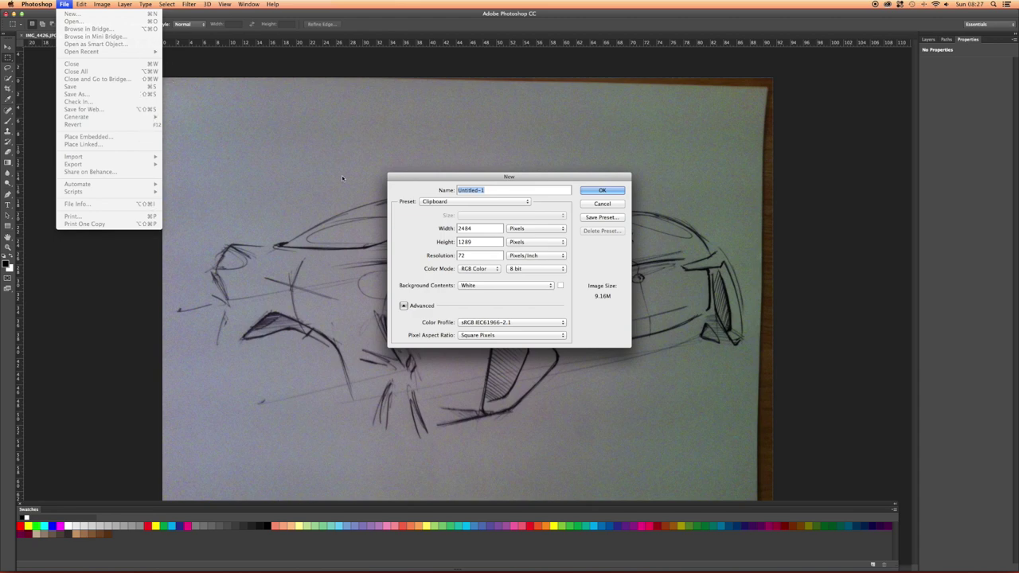
left_click_drag(428, 178, 357, 162)
left_click(429, 185)
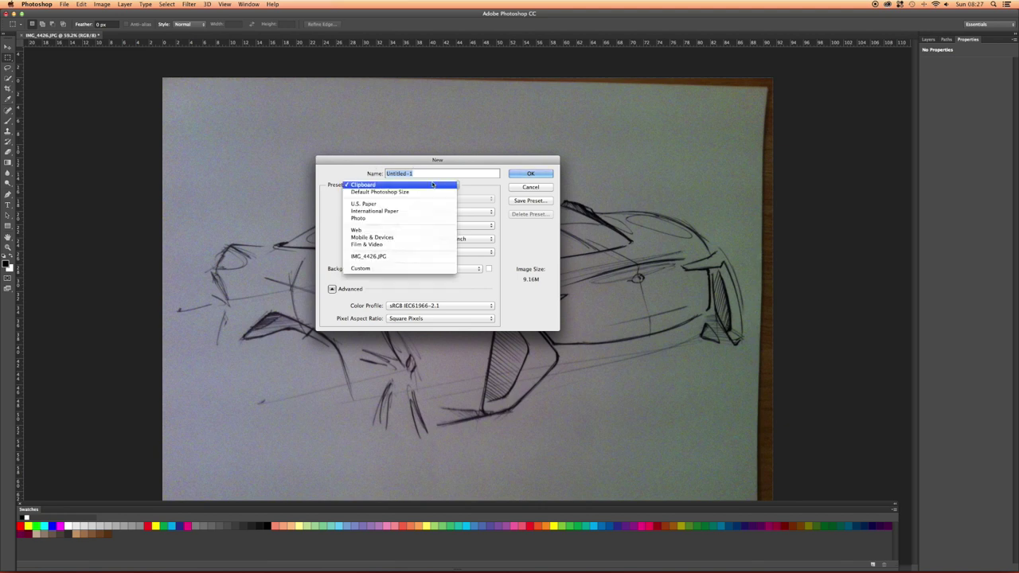
left_click(388, 211)
left_click(396, 199)
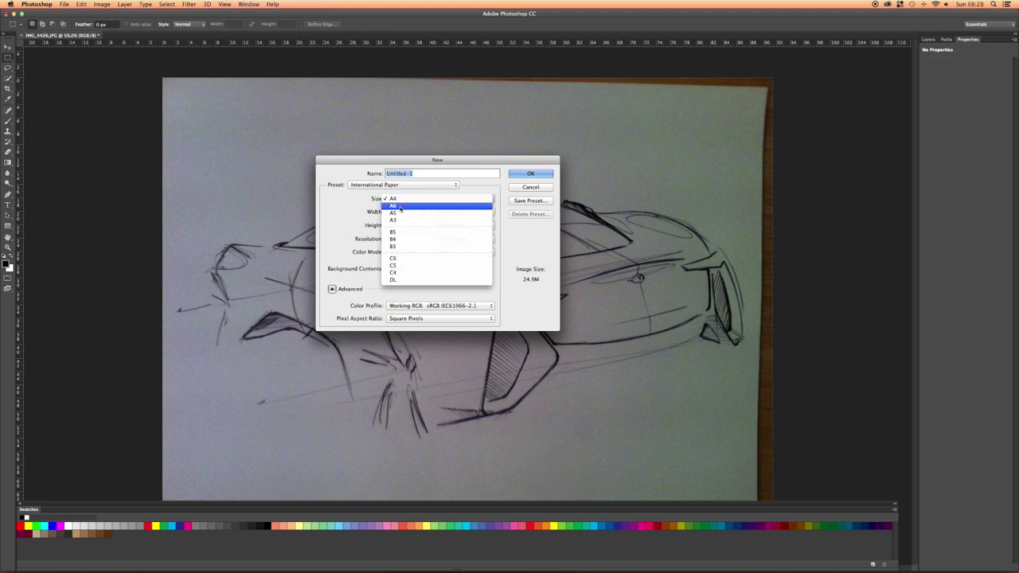
left_click(395, 221)
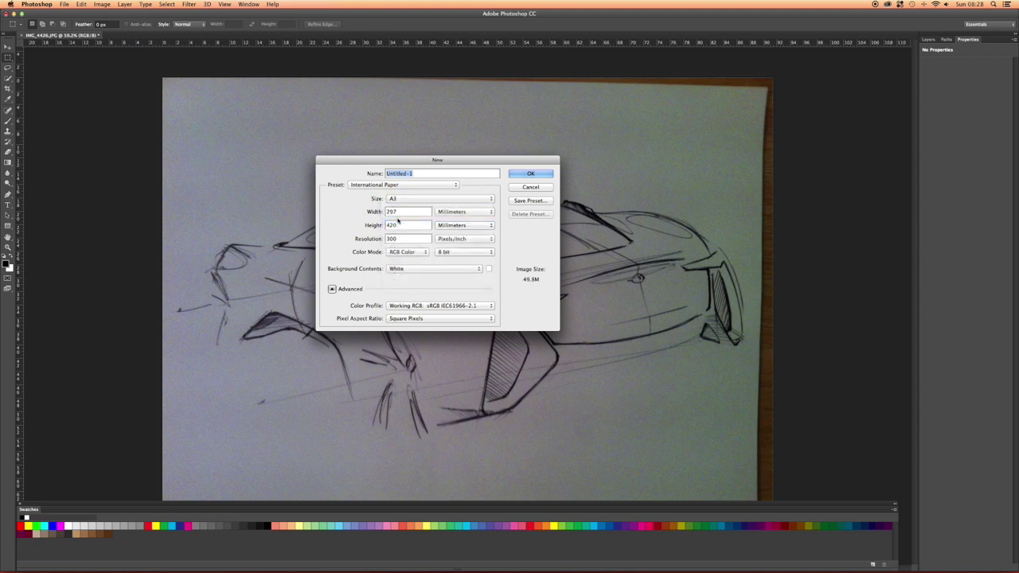
double_click(389, 239)
Keep 8 bit depth and Square Pixels, and create the A3 document.
left_click_drag(329, 162, 414, 169)
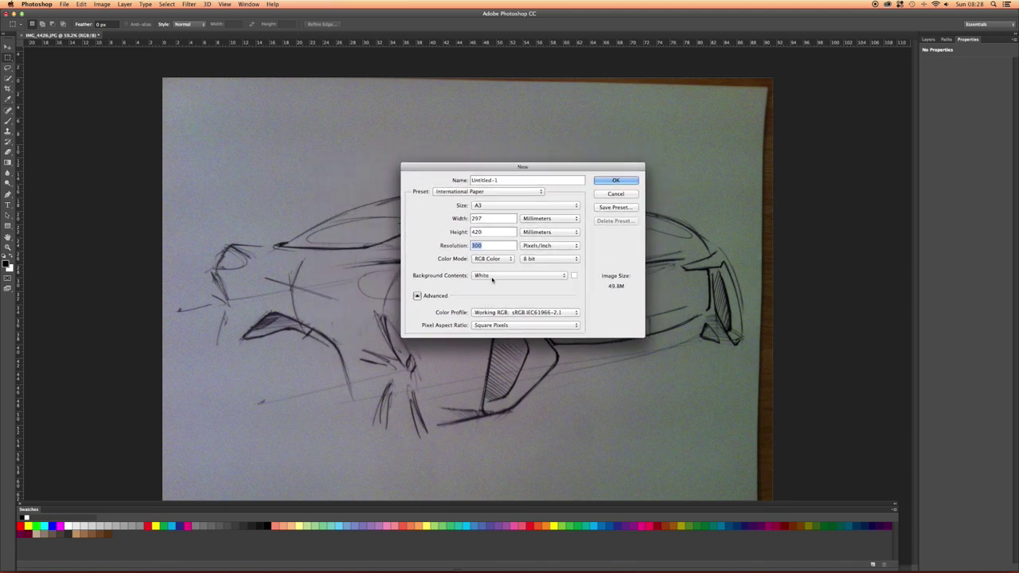
left_click(543, 259)
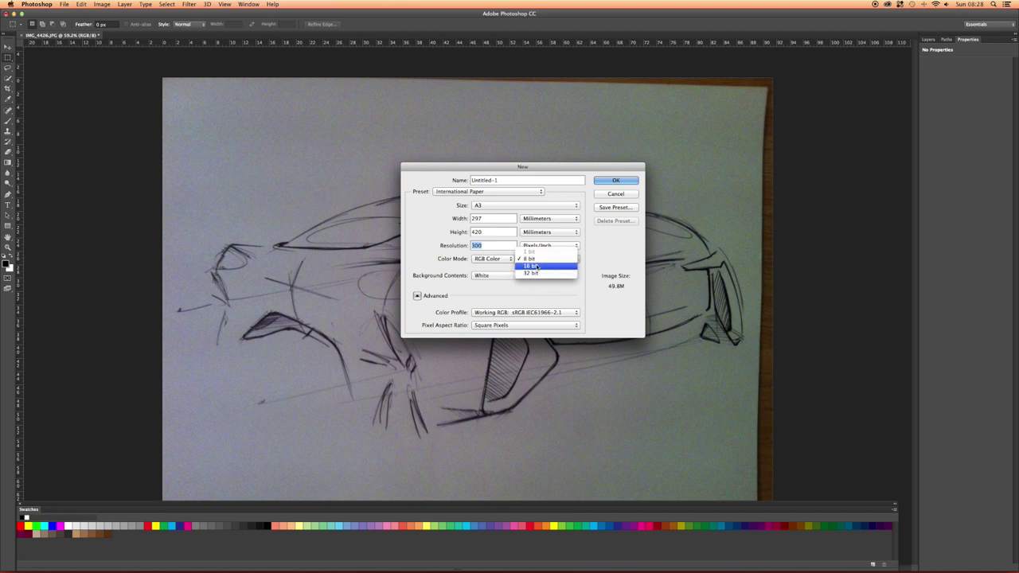
left_click(530, 293)
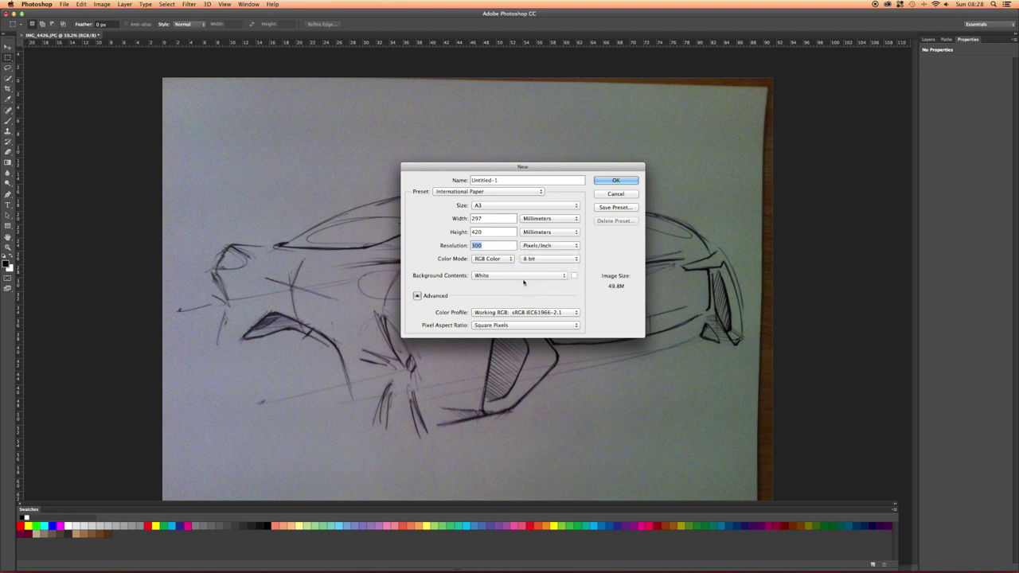
left_click(506, 325)
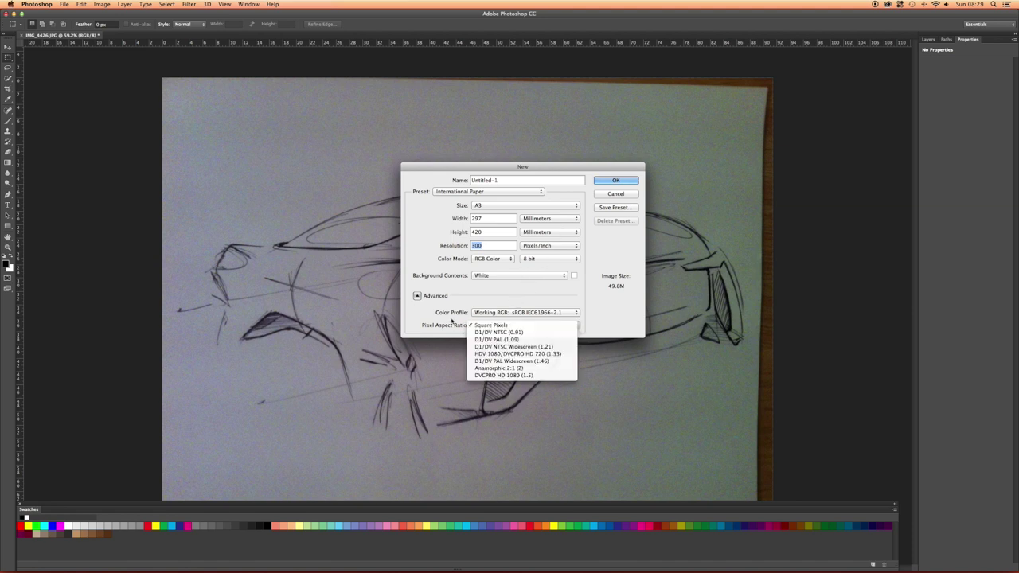
left_click(429, 307)
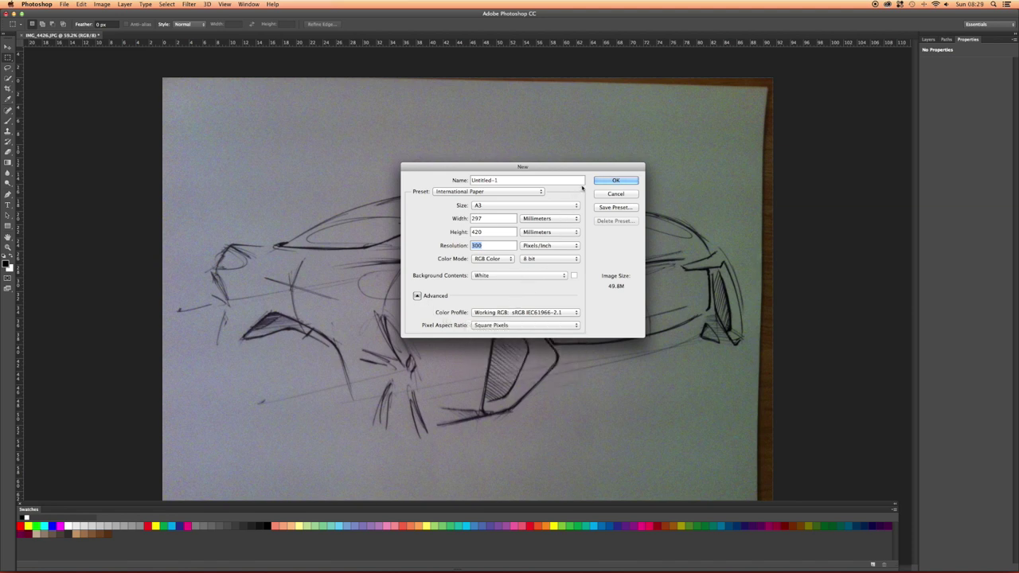
left_click(608, 180)
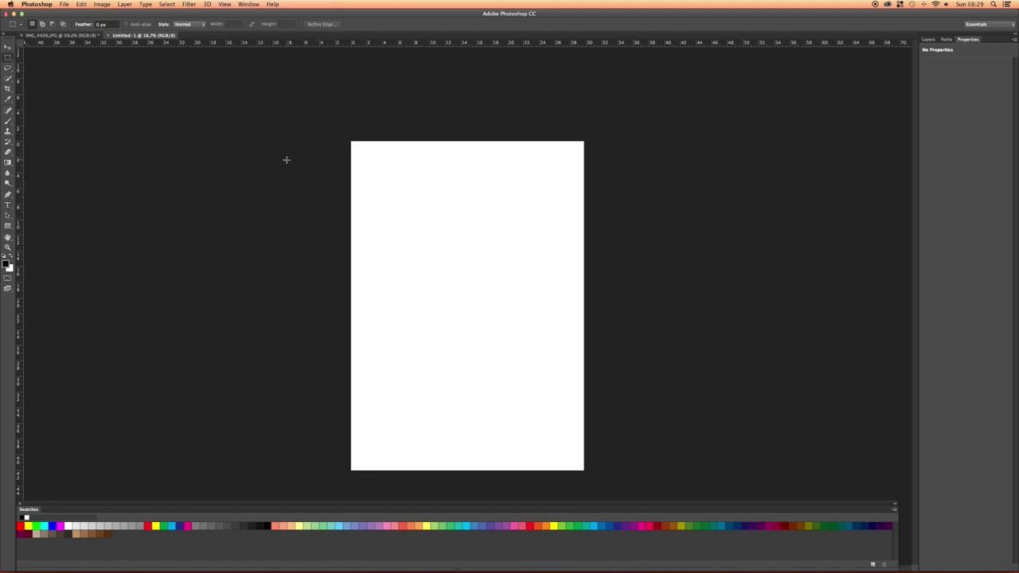
Cancel the second New dialog and rotate the blank Untitled-1 canvas 90° clockwise to landscape.
key("super+n")
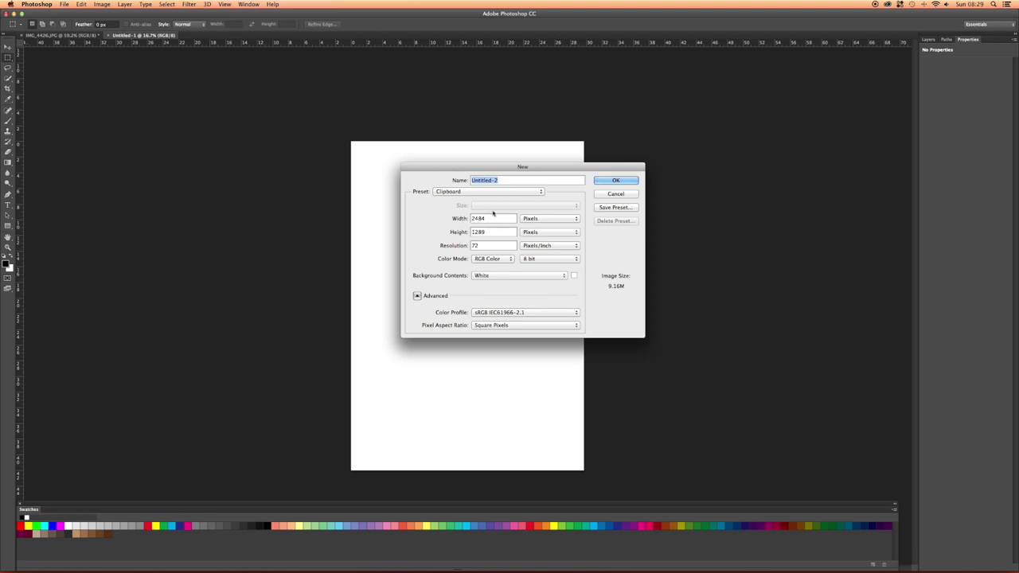
left_click(606, 195)
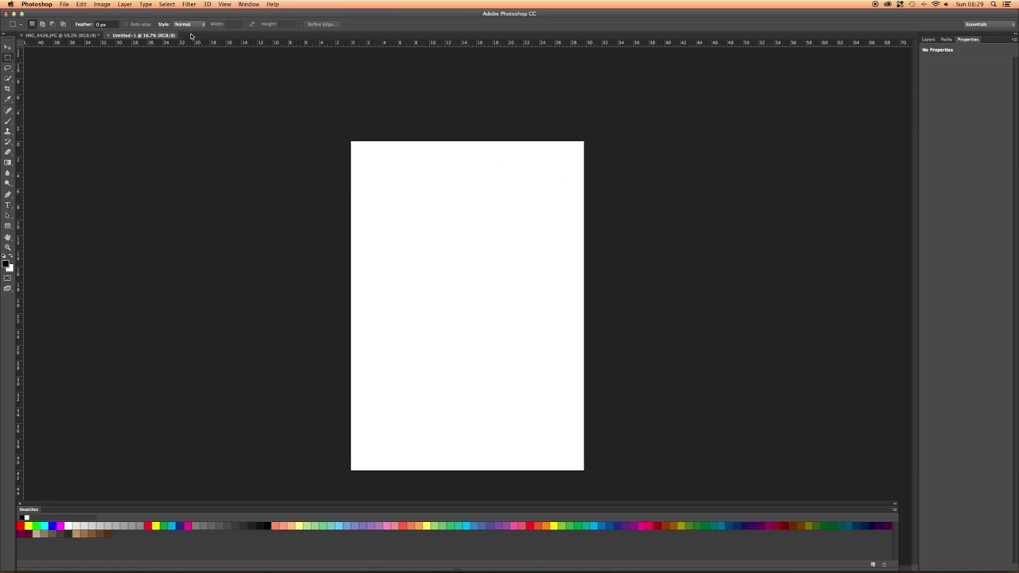
left_click(97, 6)
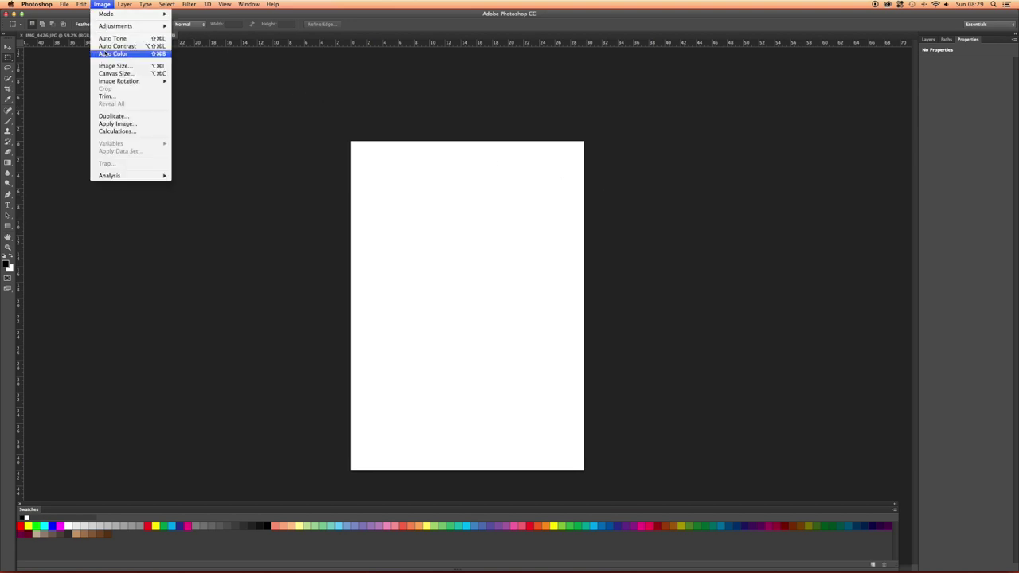
mouse_move(118, 81)
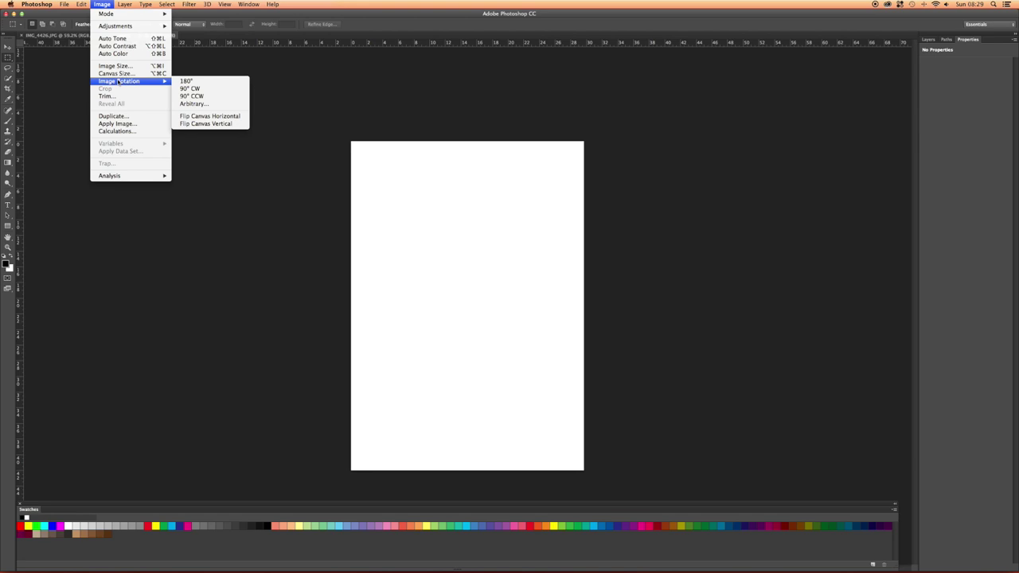
left_click(178, 88)
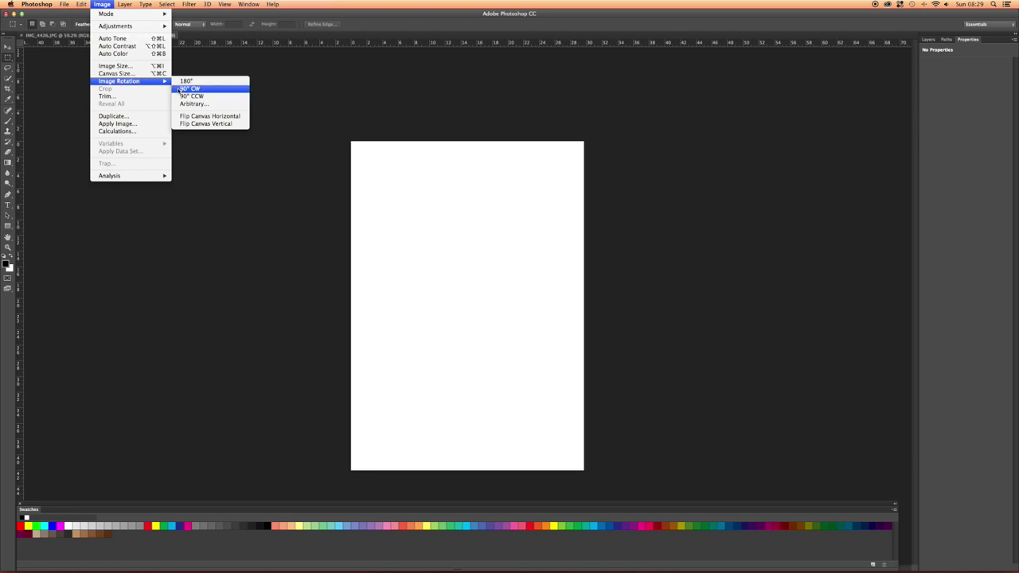
Toggle between the document tabs, ending on the IMG_4426.JPG sketch photo.
left_click(89, 37)
left_click(114, 38)
left_click(101, 37)
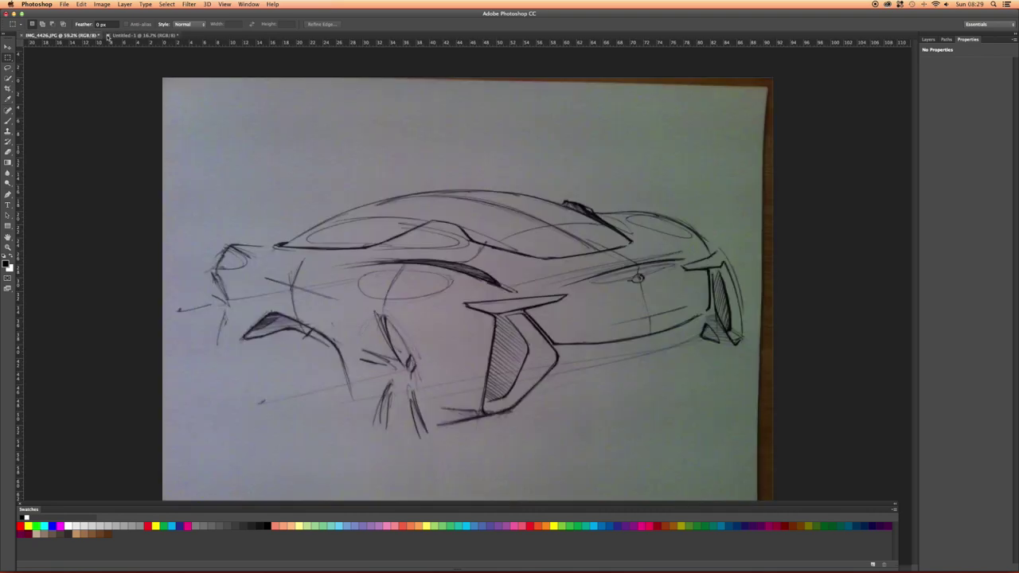
left_click(124, 36)
left_click(94, 37)
Try out the Move, Brush, Marquee, Lasso and Quick Selection tools.
left_click(9, 49)
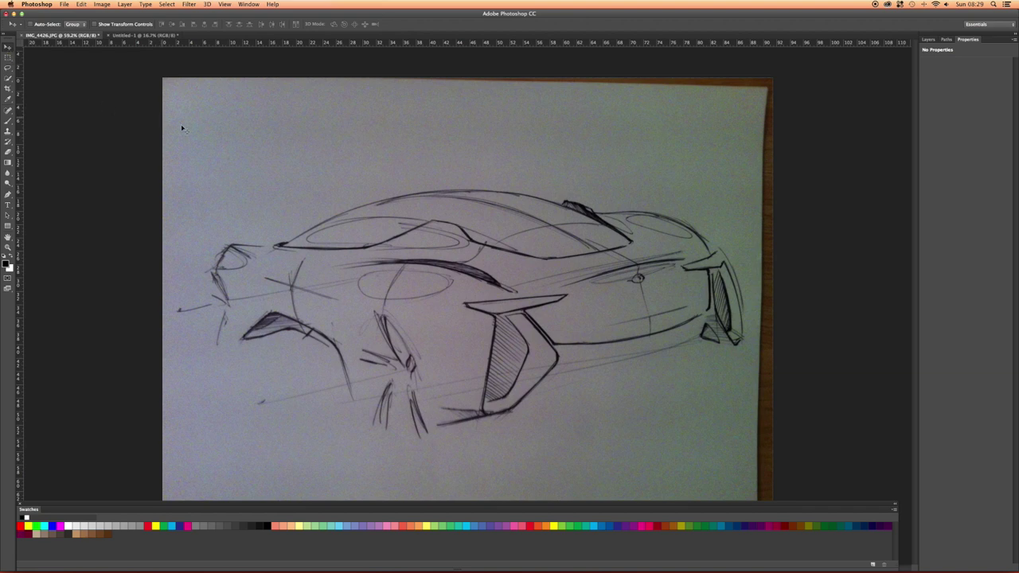
key("b")
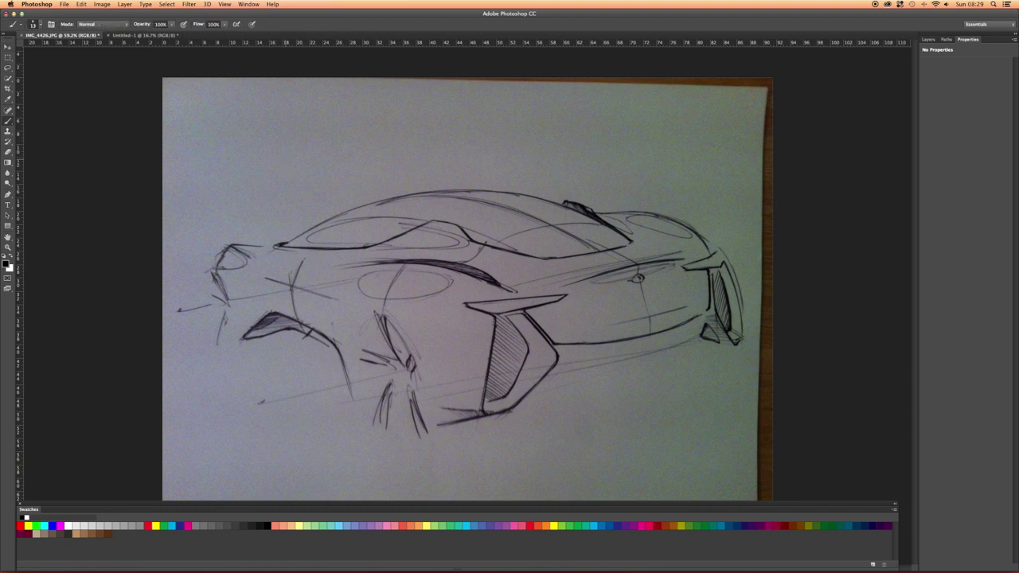
key("v")
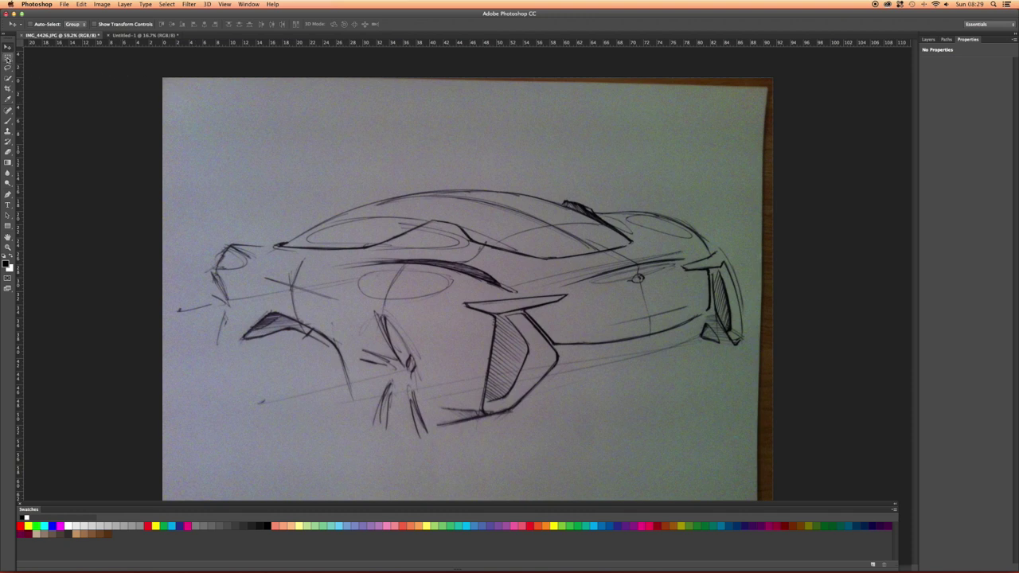
key("m")
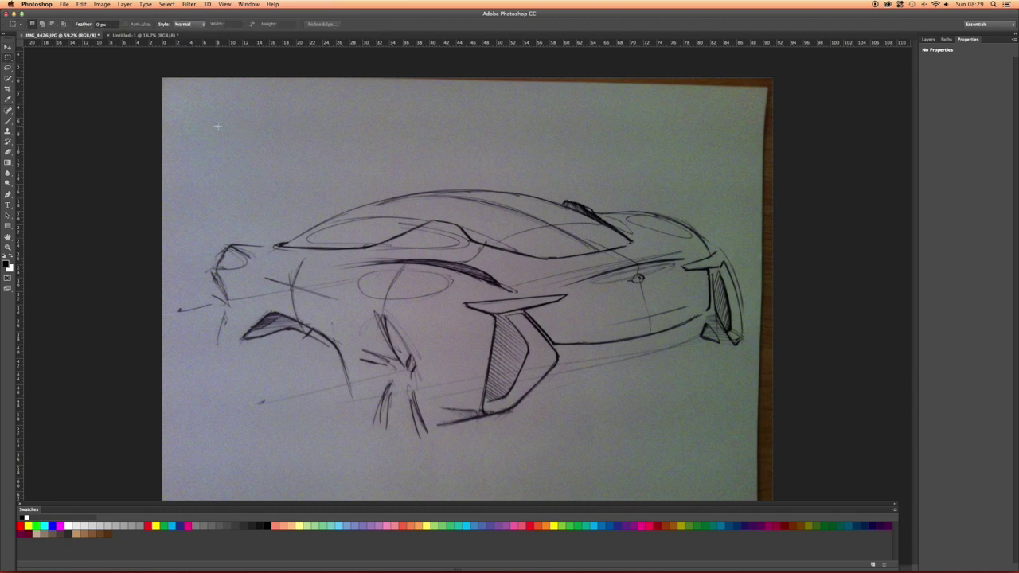
left_click(8, 68)
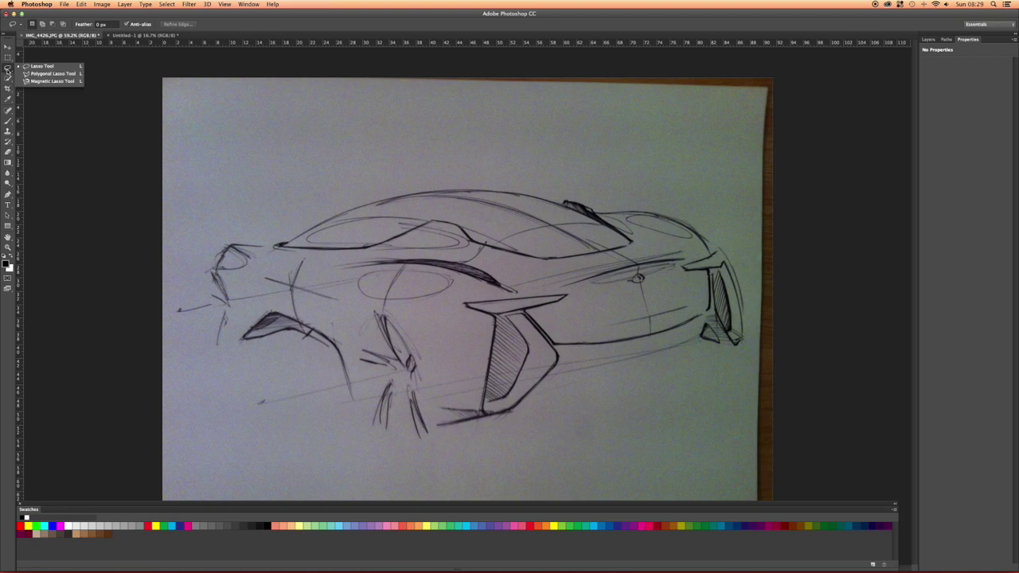
left_click(37, 104)
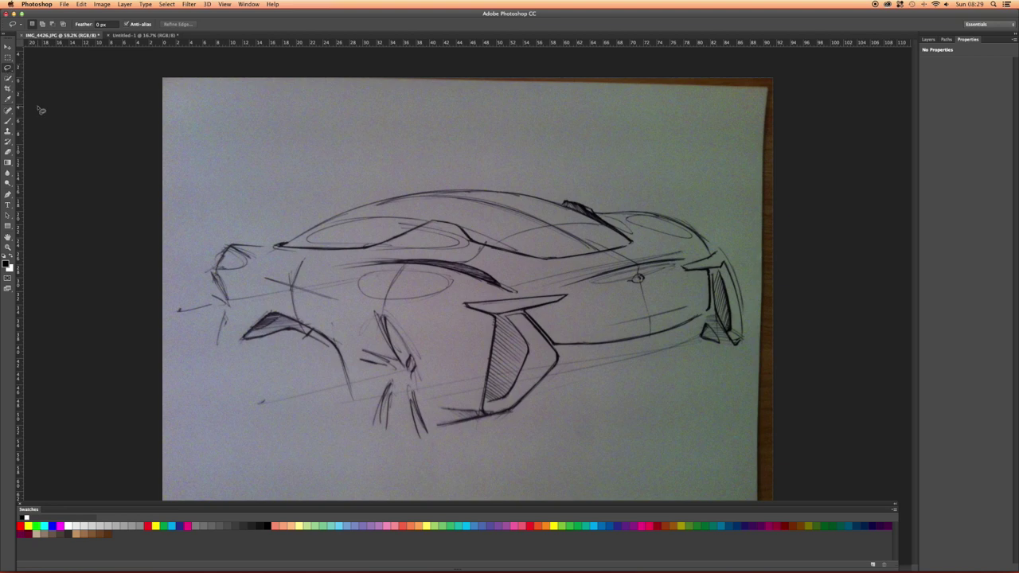
left_click(9, 78)
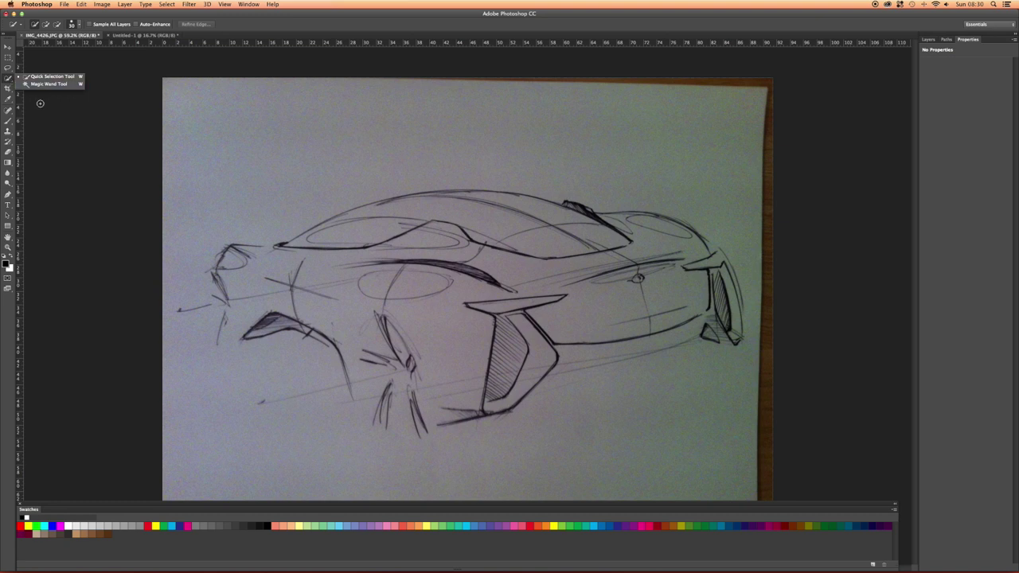
Drag a trial crop near the sketch's top-left and cancel it with Esc.
left_click(9, 90)
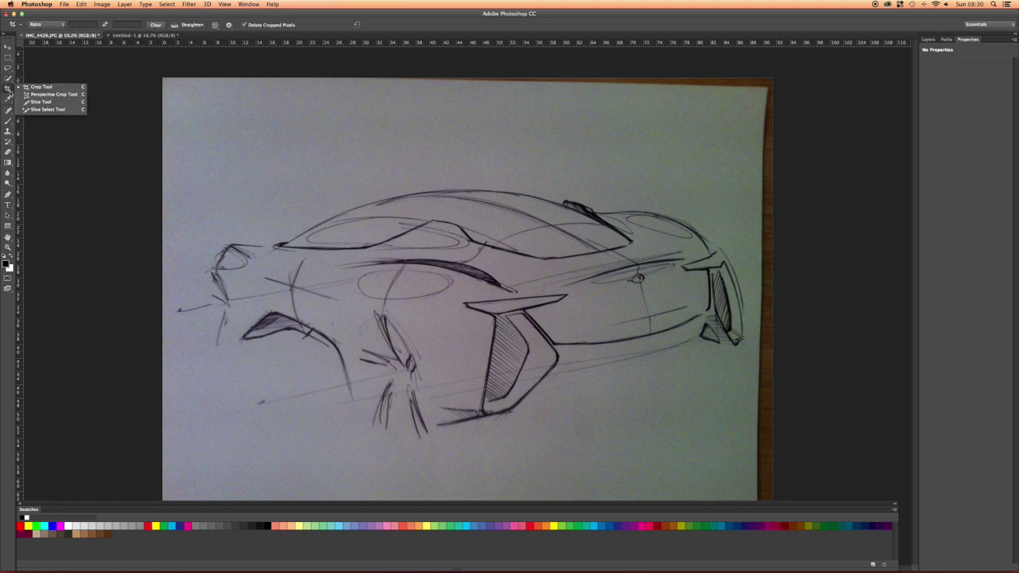
left_click(39, 86)
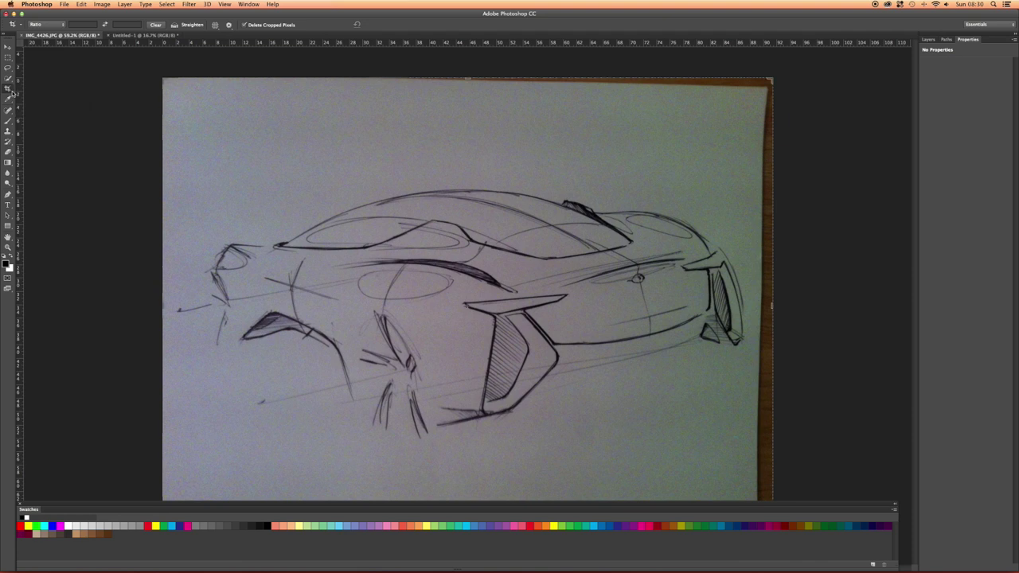
left_click_drag(191, 114, 347, 241)
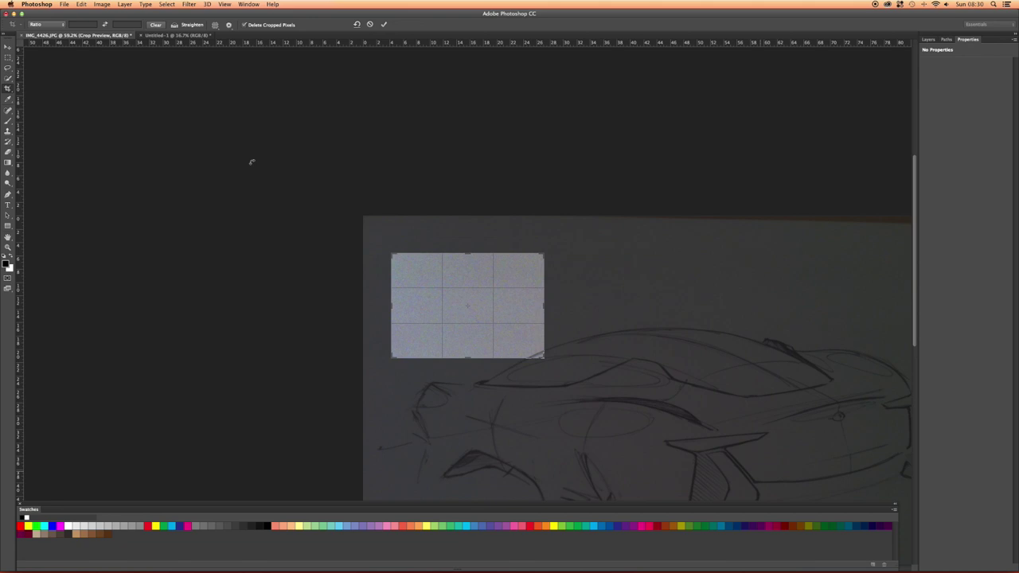
key("Escape")
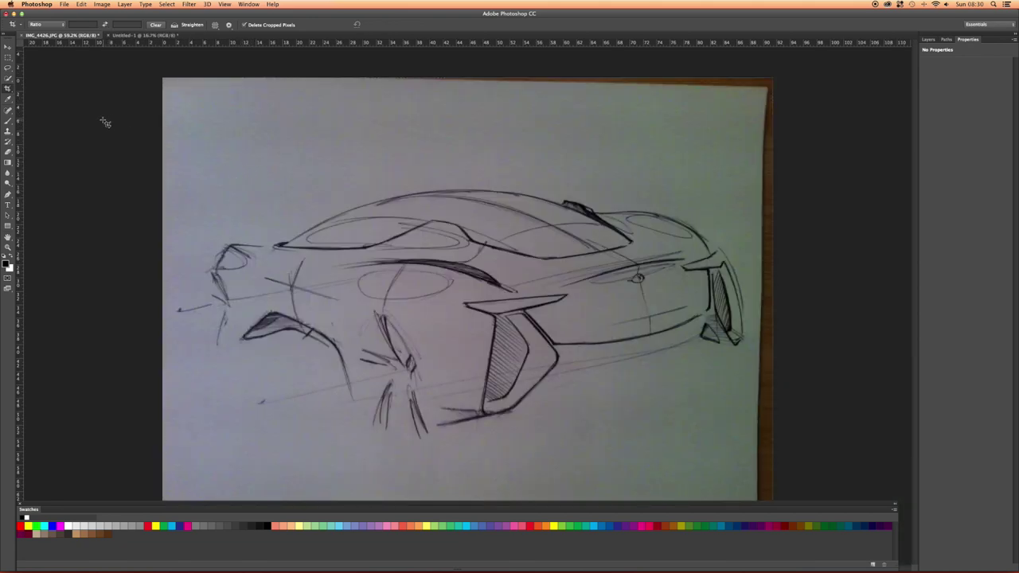
Sample the sketch paper's grey tone as the foreground colour with the Eyedropper.
left_click(7, 99)
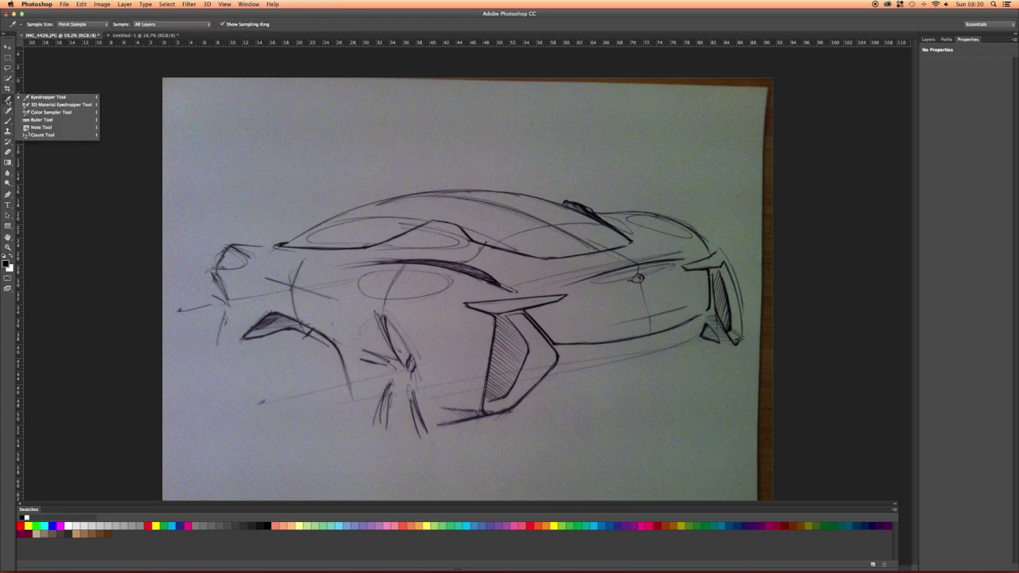
left_click(62, 79)
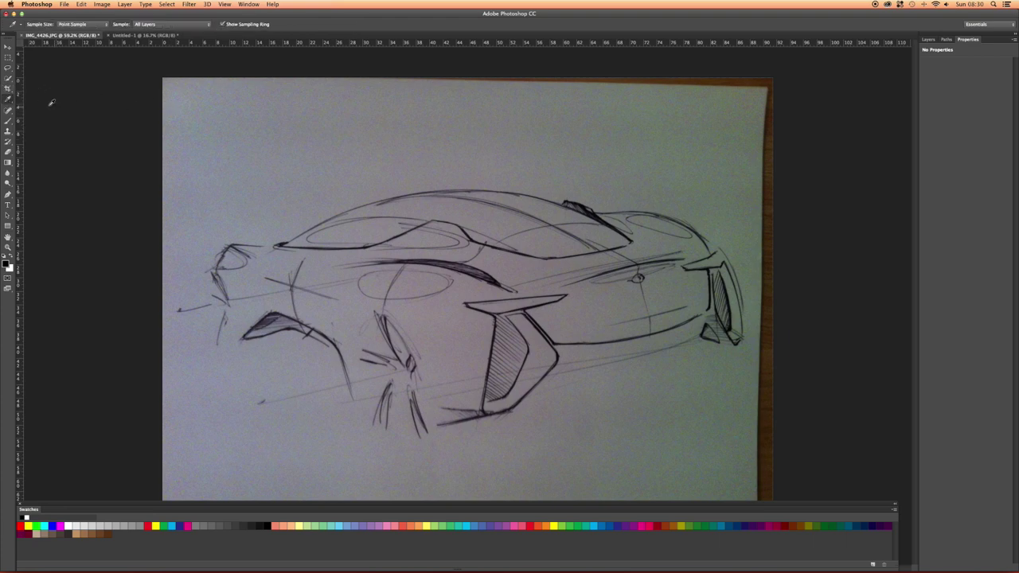
left_click(11, 102)
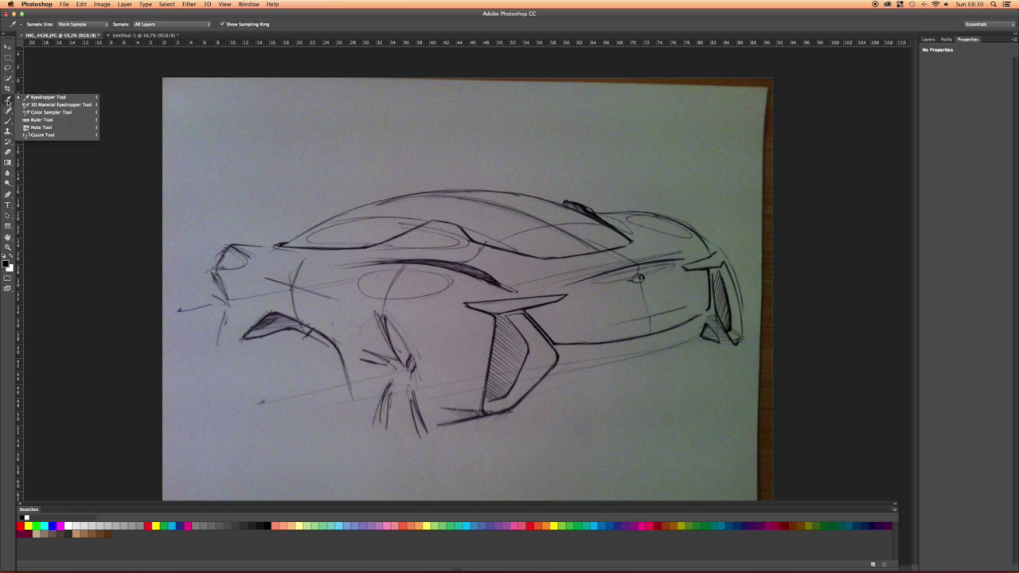
left_click(136, 82)
key("b")
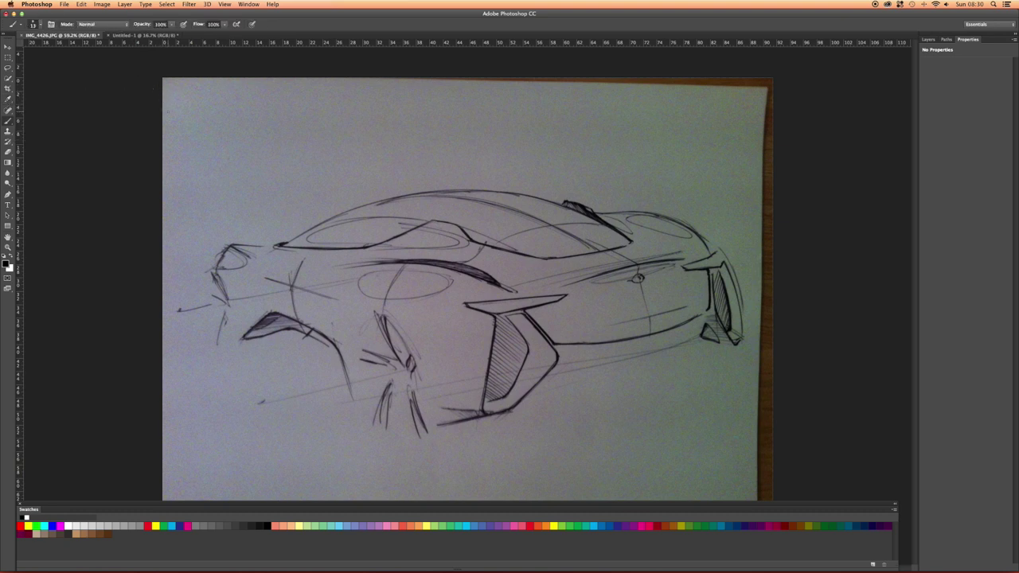
key("i")
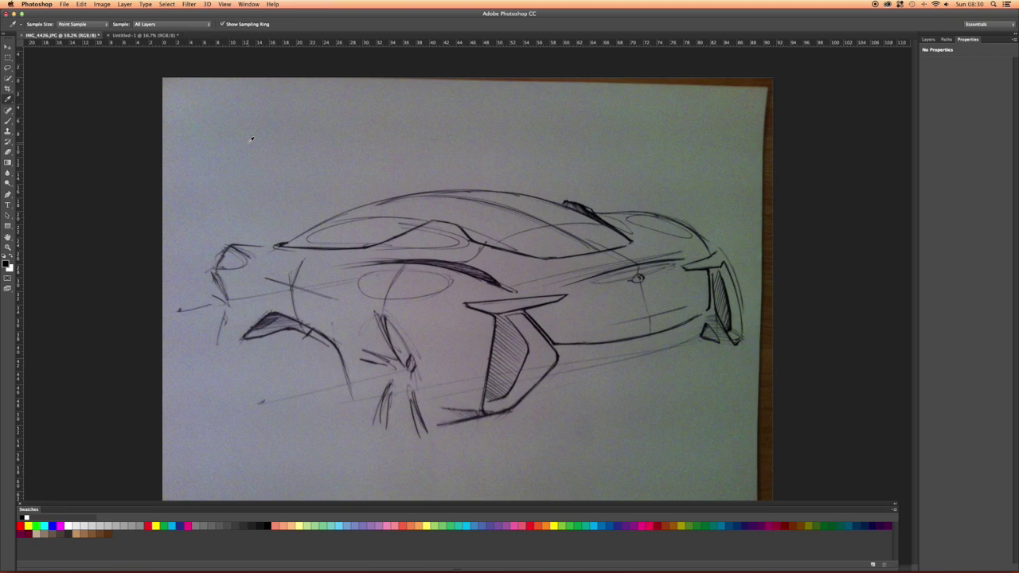
left_click(250, 140)
left_click(250, 140)
left_click_drag(250, 139, 203, 124)
Browse the eyedropper variants and switch to the Spot Healing Brush.
left_click(8, 101)
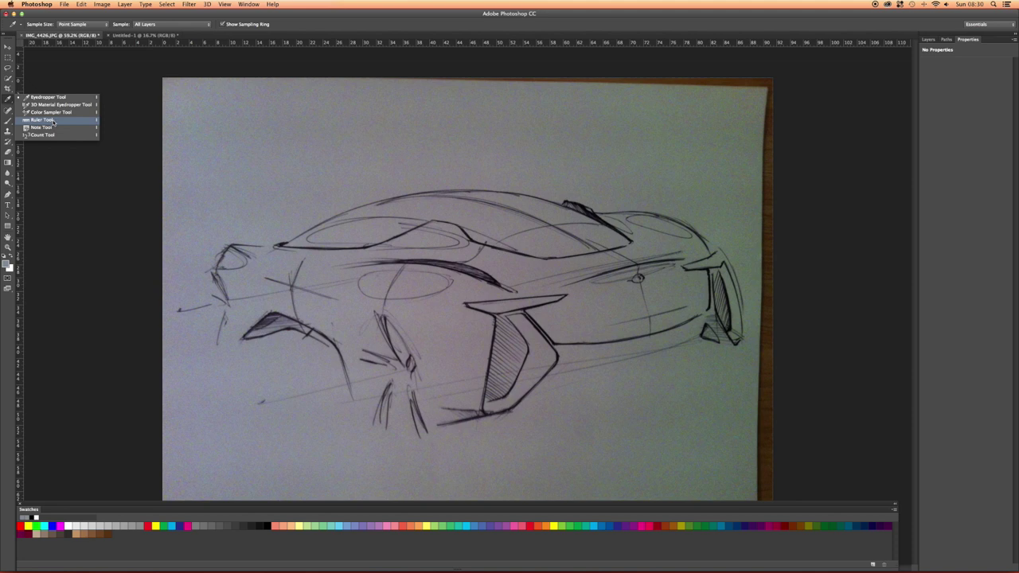
left_click(48, 148)
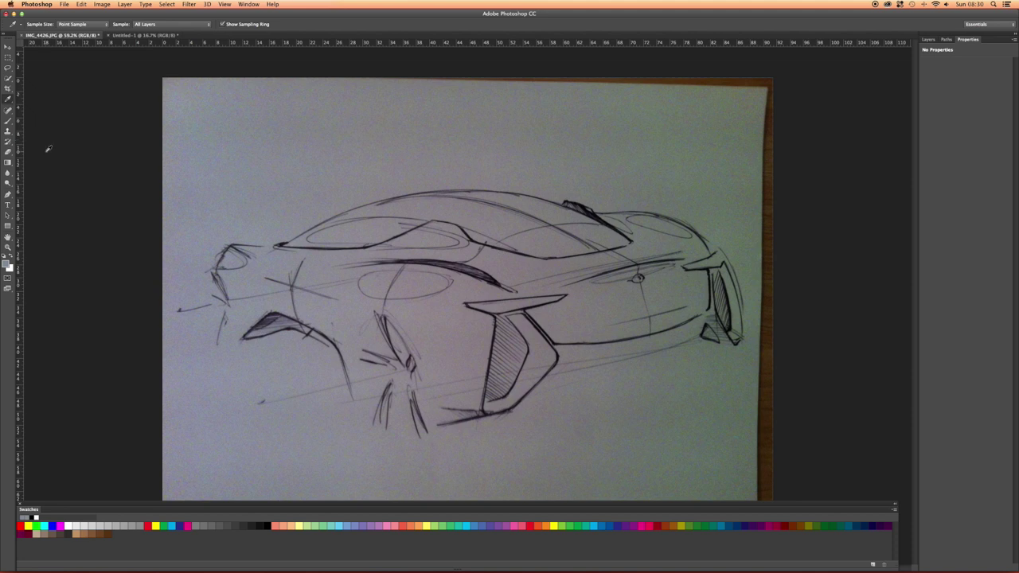
left_click(10, 112)
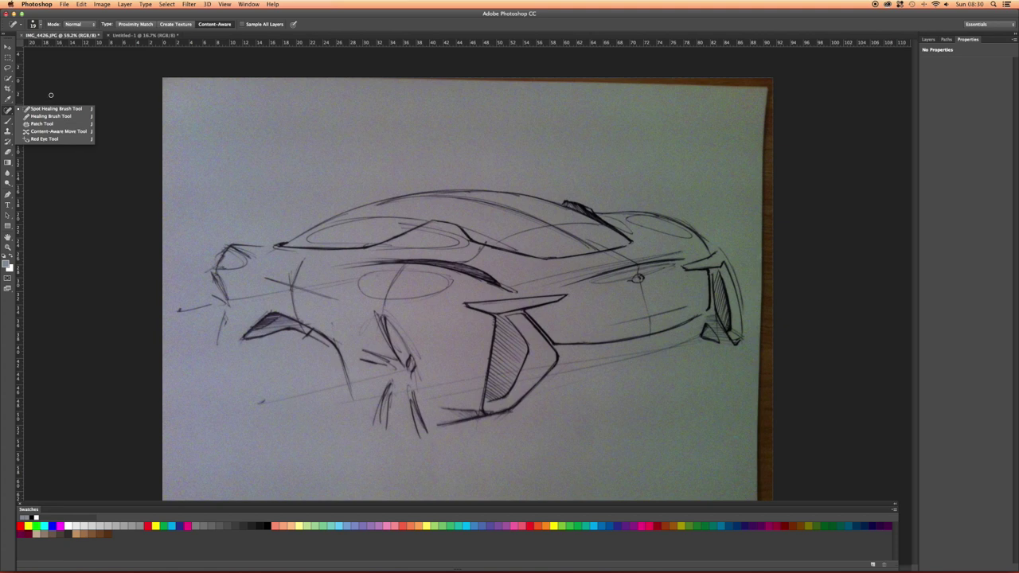
Switch to the Brush tool and look over its size and tip settings.
left_click(50, 94)
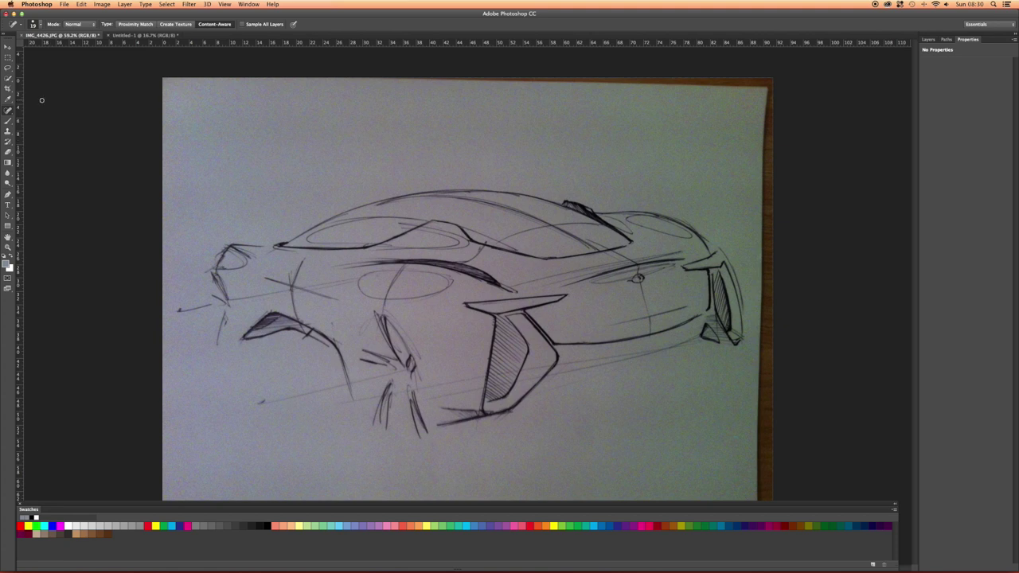
left_click(8, 122)
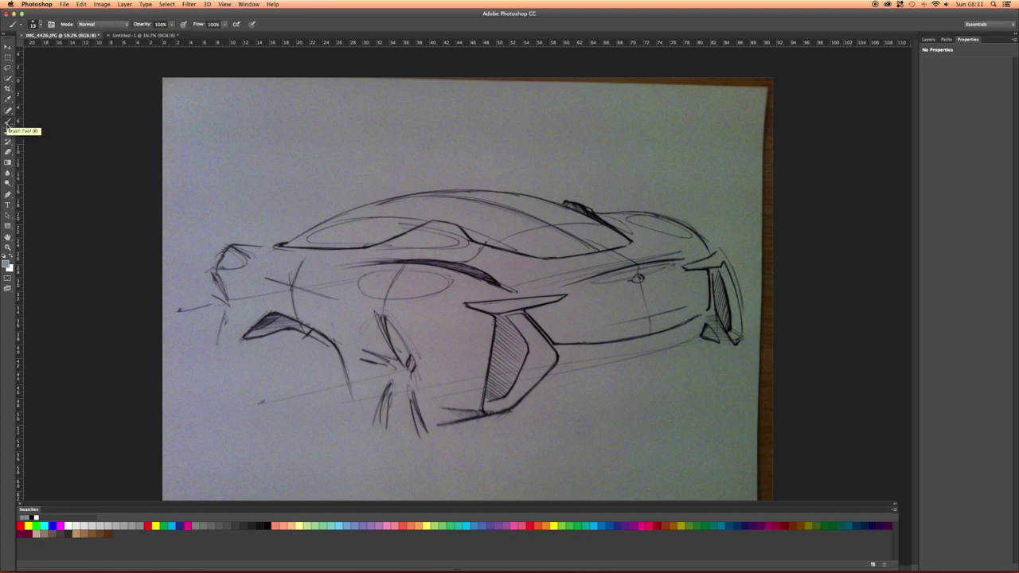
left_click(39, 25)
scroll(54, 111, "down", 3)
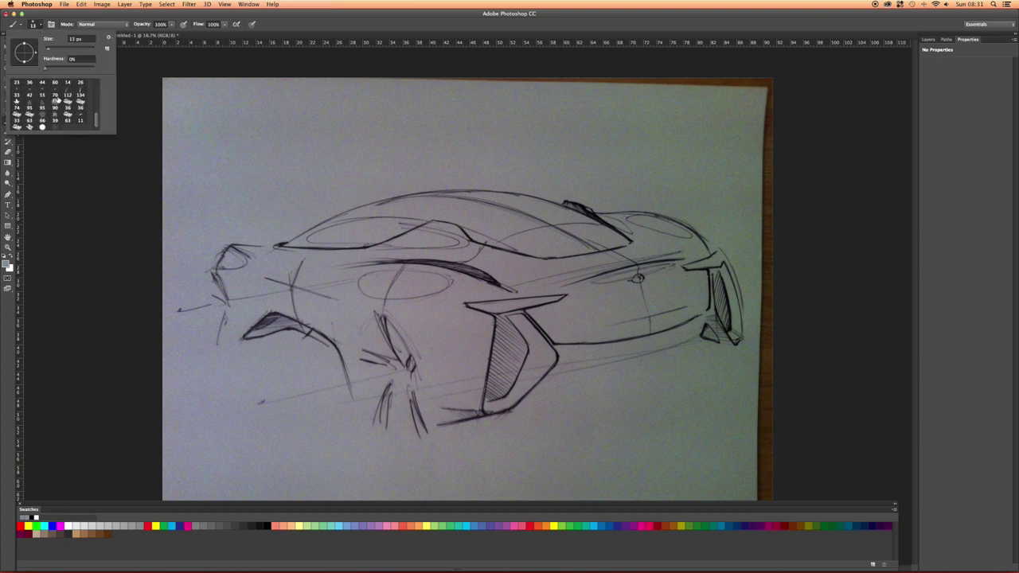
scroll(59, 112, "up", 3)
left_click(56, 147)
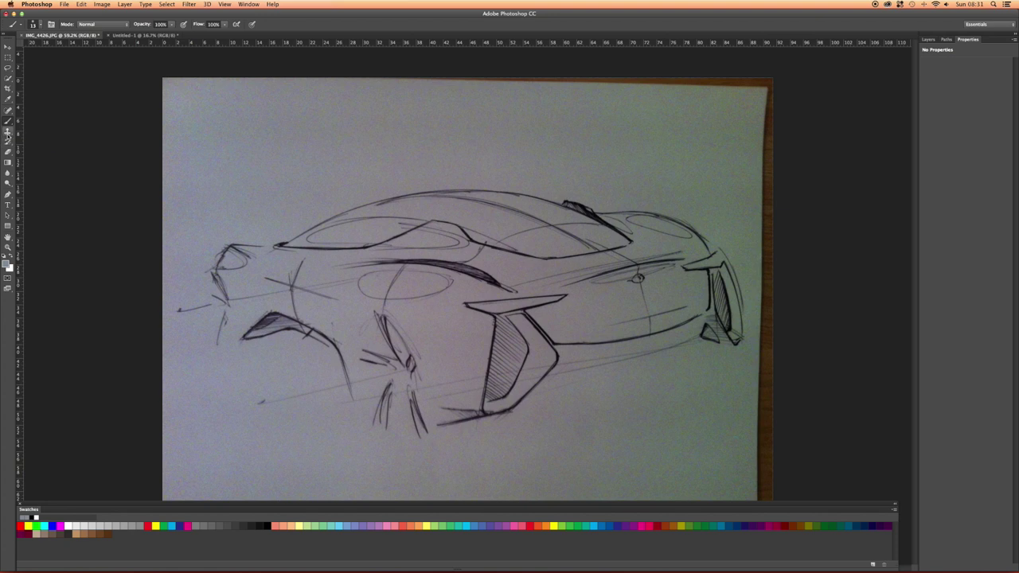
Try the Clone Stamp without a source, dismiss the warning, and switch to the Eraser.
left_click(8, 134)
left_click(465, 171)
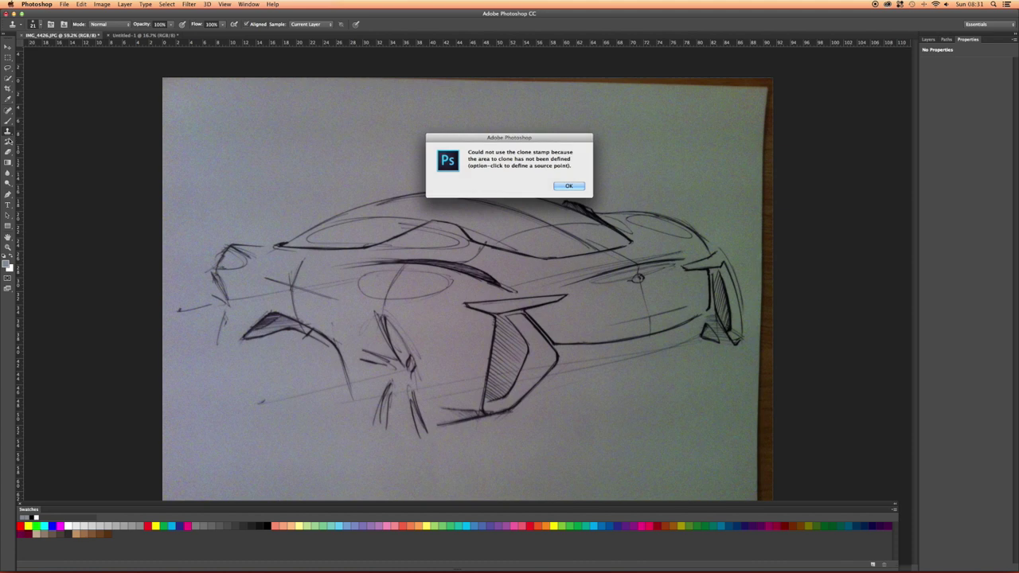
key("Return")
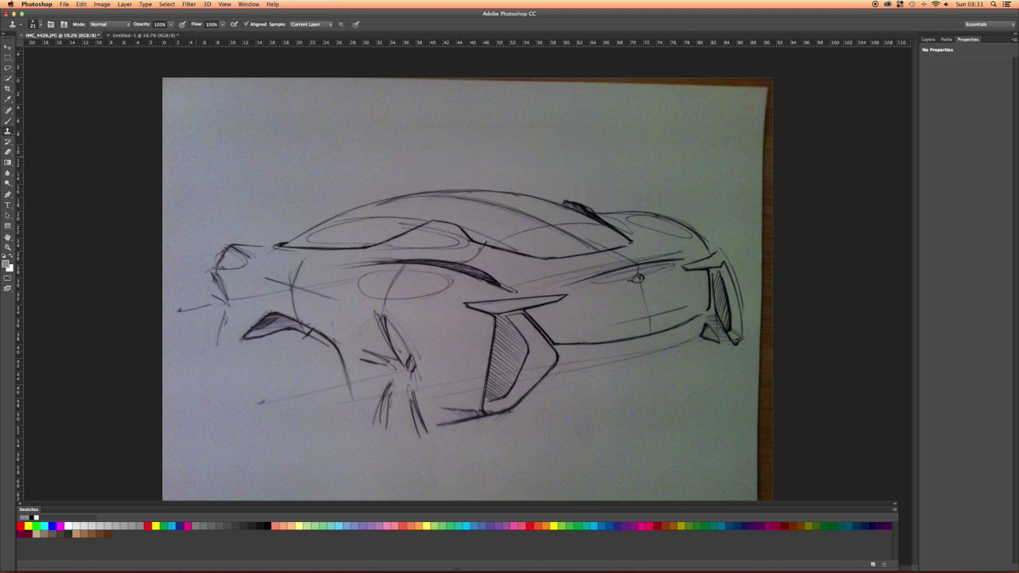
left_click(8, 152)
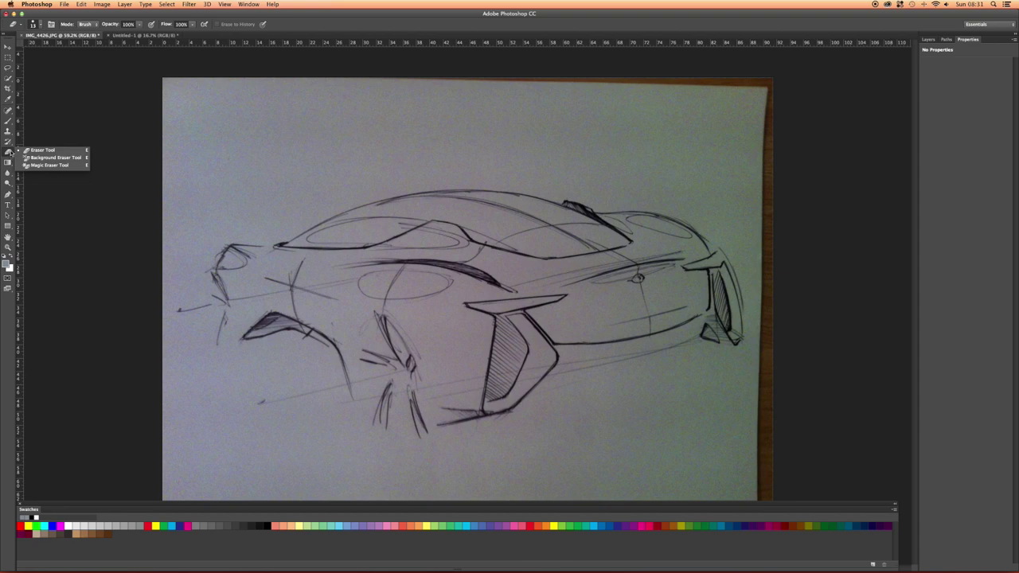
Step through the Gradient, Blur/Sharpen and Dodge/Burn flyouts, choosing Burn, then activate the Pen tool.
left_click(8, 162)
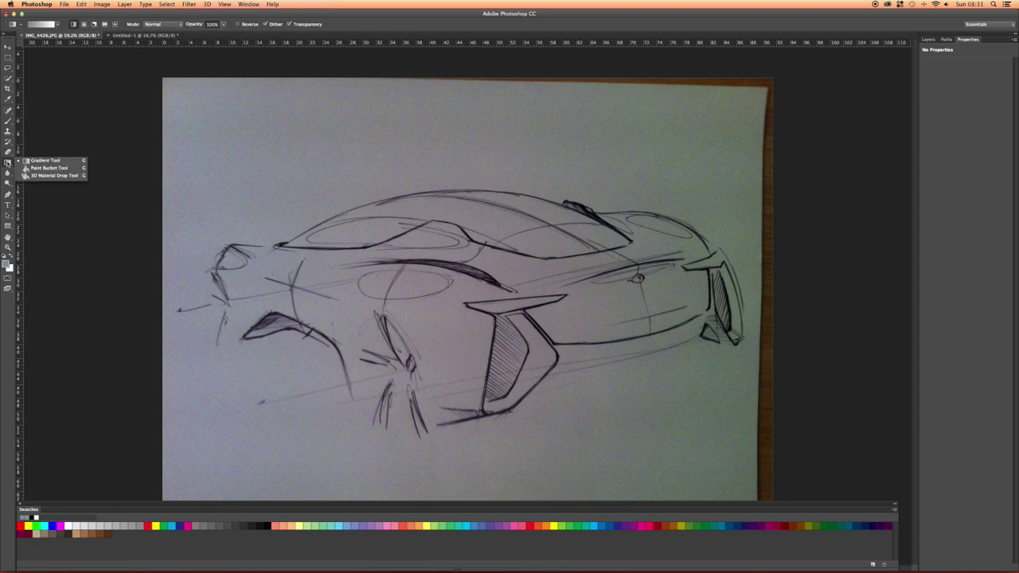
left_click(54, 141)
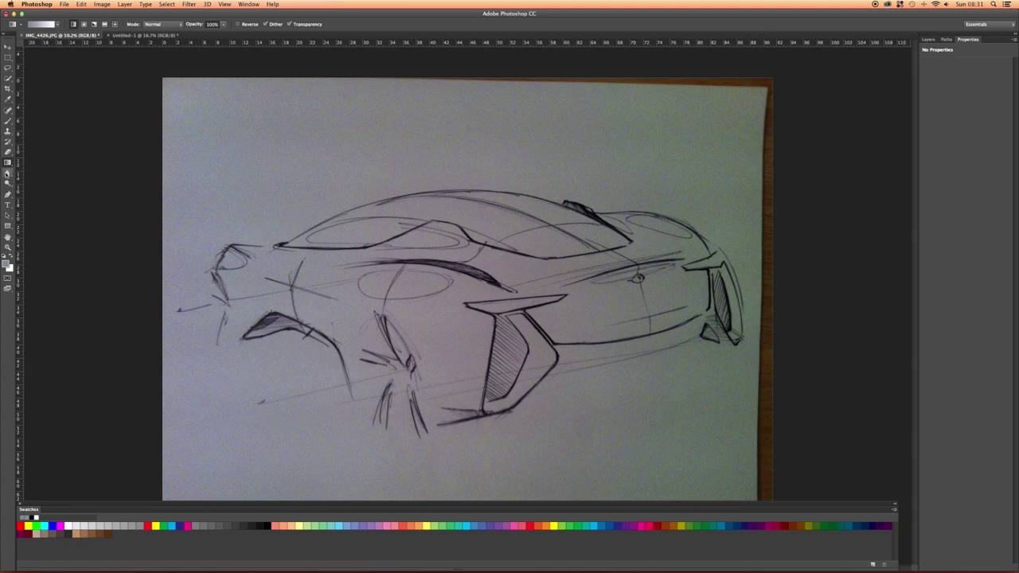
left_click(8, 173)
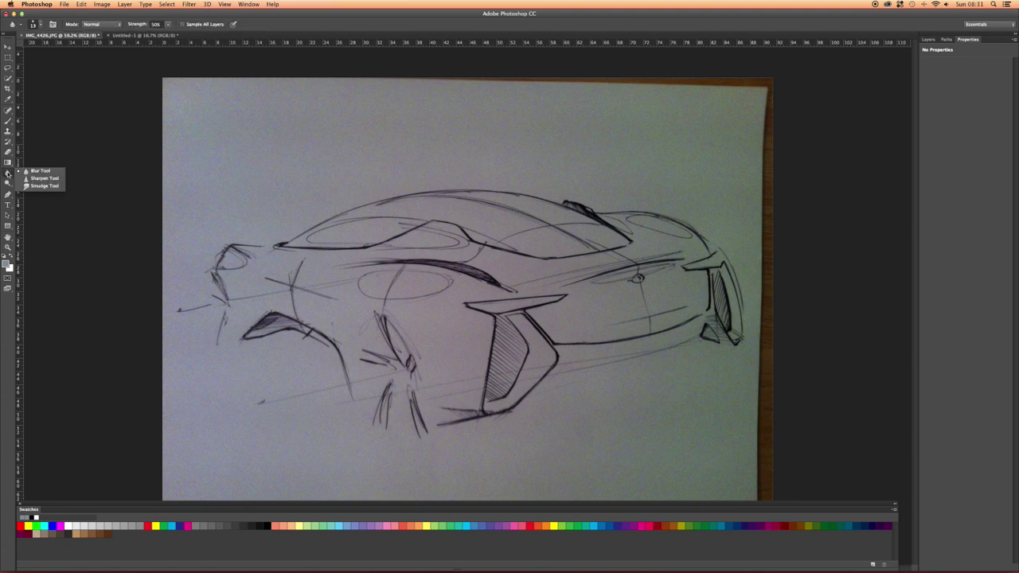
left_click(8, 183)
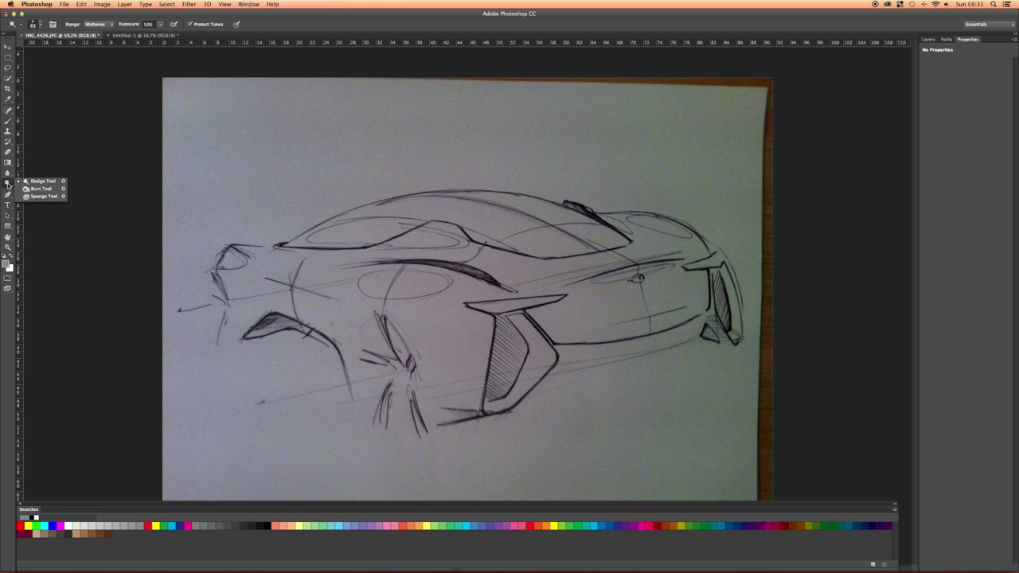
left_click(49, 190)
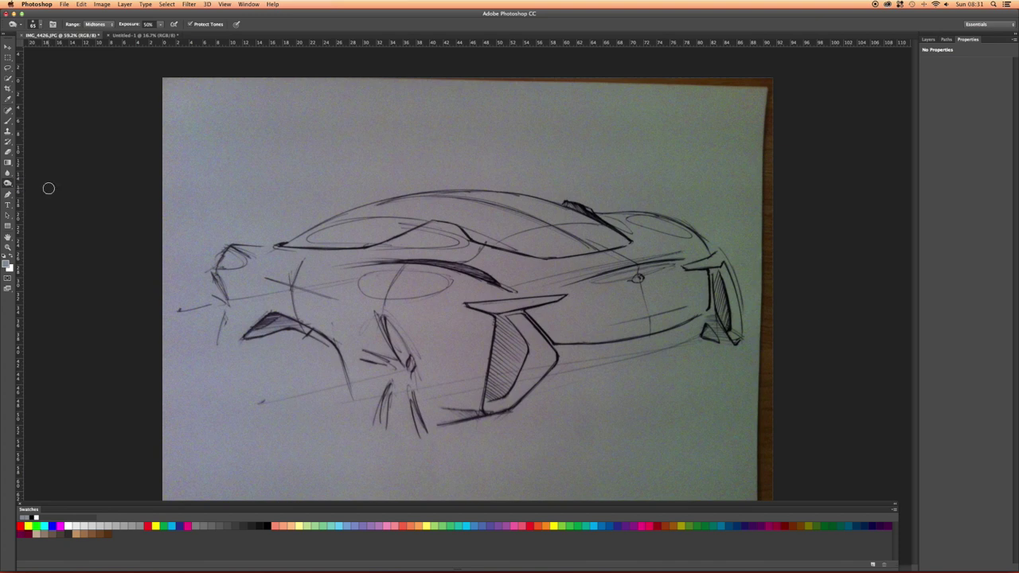
left_click(8, 196)
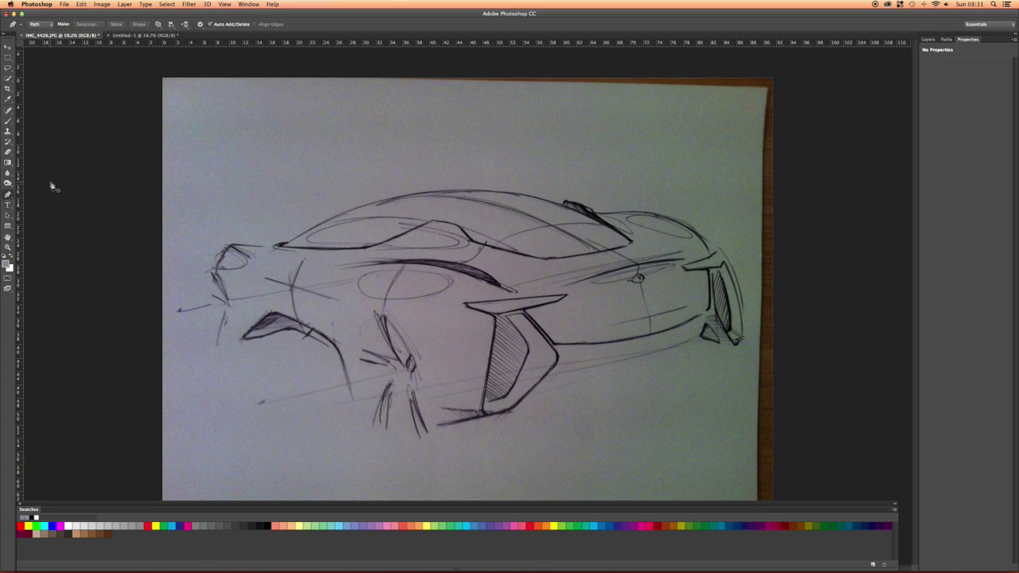
Review the Pen variants, choose Direct Selection from the path selection tools, and show the shape types.
left_click(8, 196)
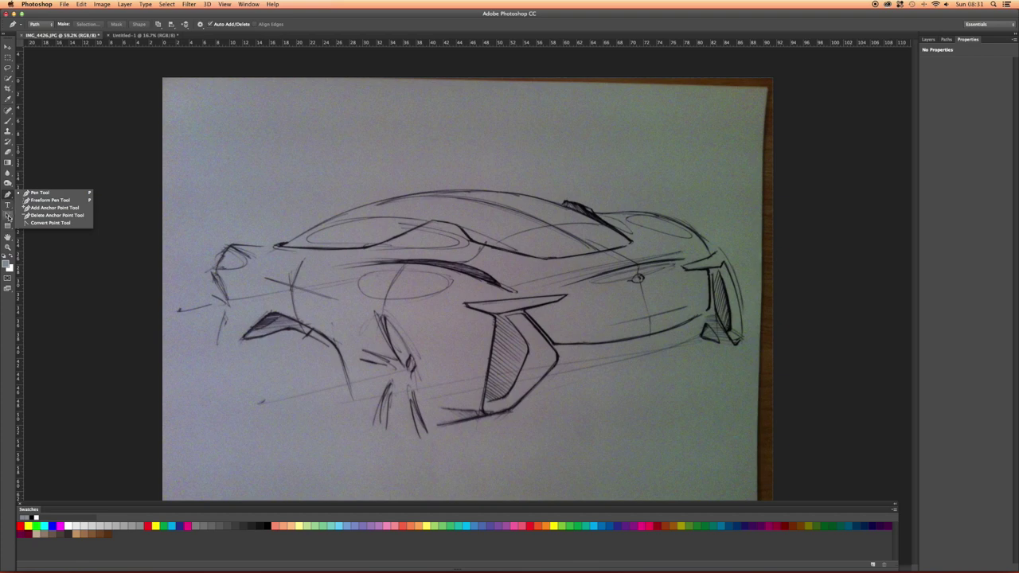
key("Escape")
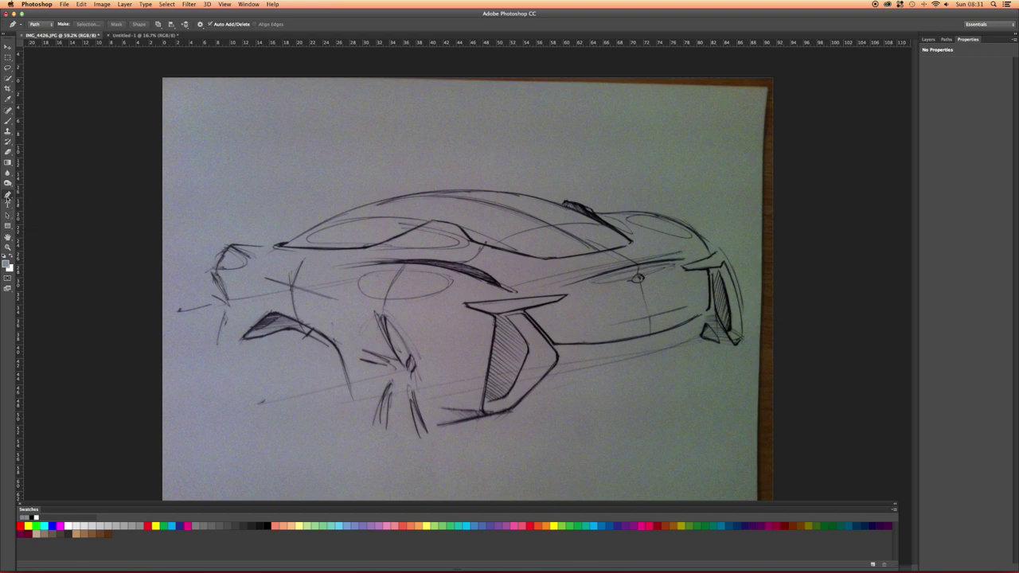
left_click(7, 196)
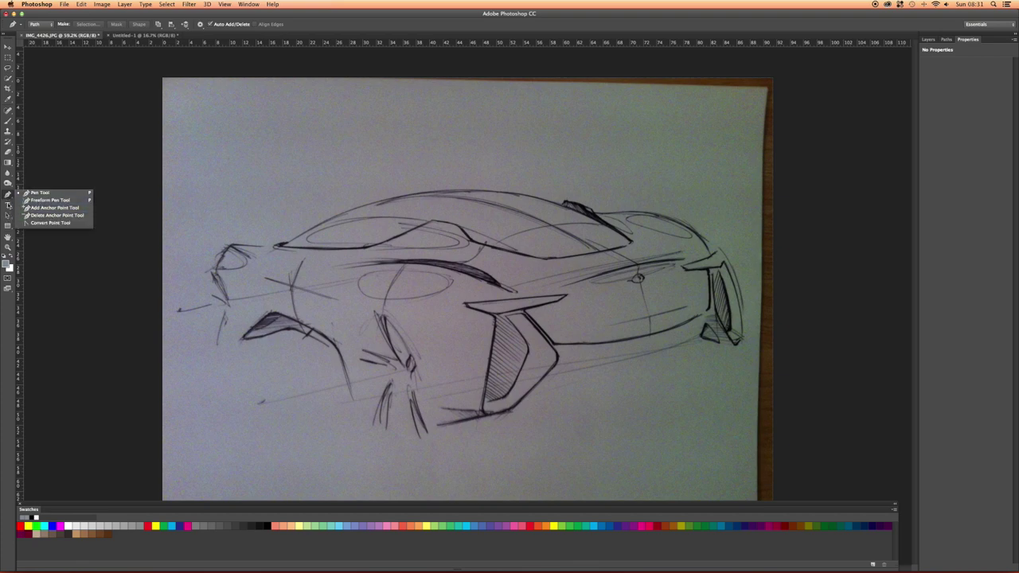
left_click(8, 216)
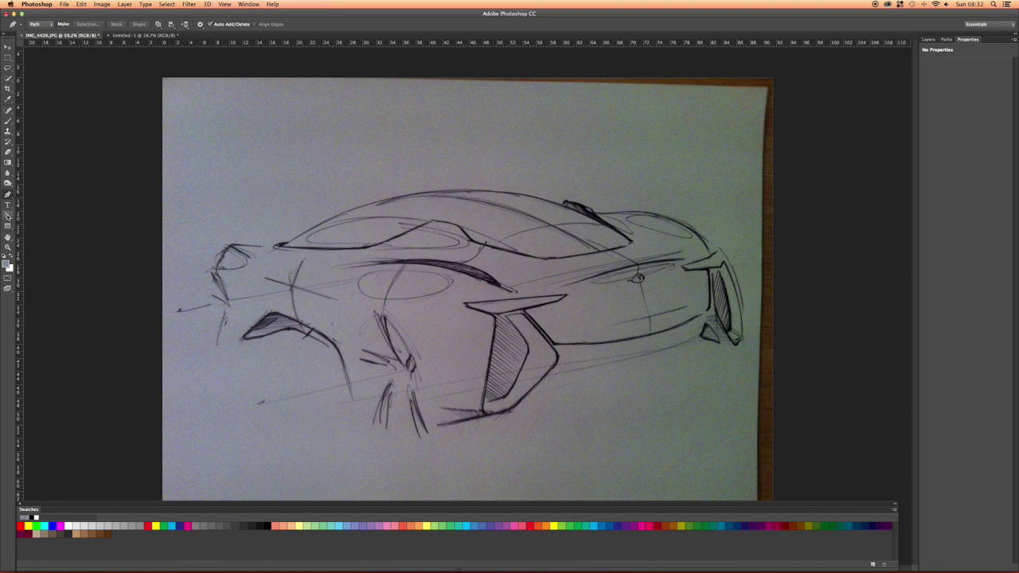
left_click(8, 215)
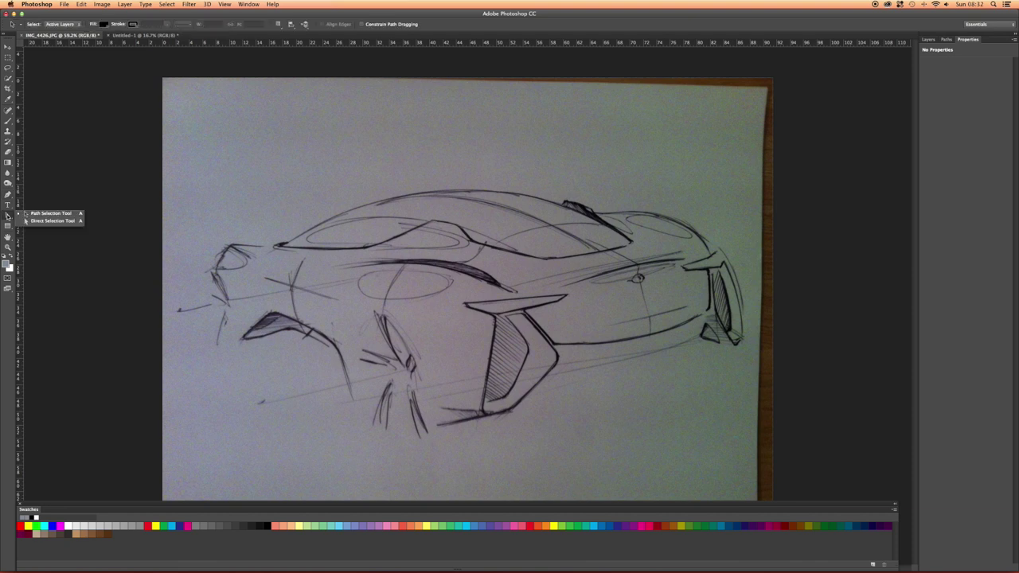
left_click(35, 222)
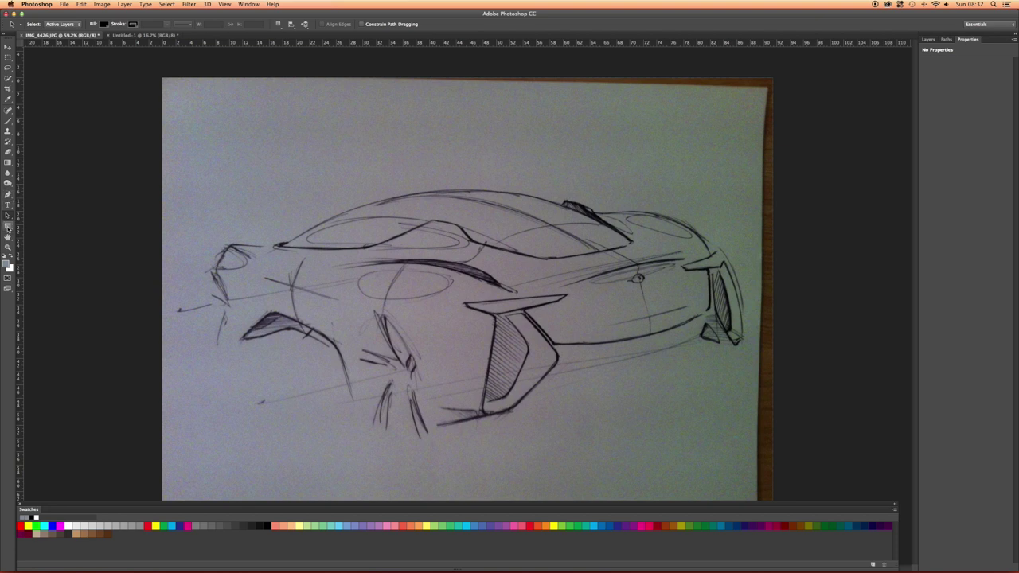
left_click(8, 228)
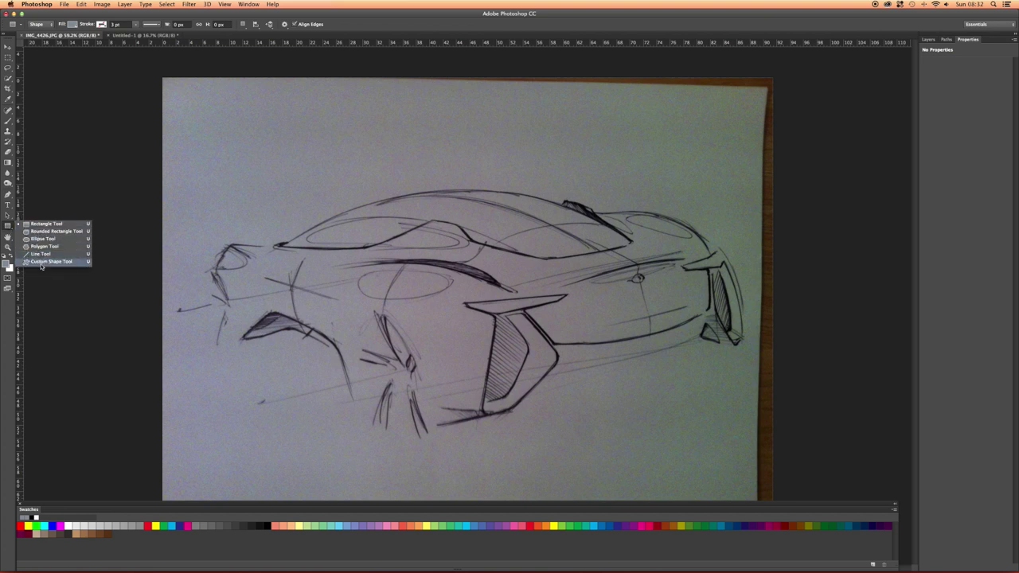
Draw a grey 510 × 279 px rectangle at the page's upper-left in Shape mode and inspect its fill.
left_click(39, 226)
left_click_drag(210, 155, 326, 200)
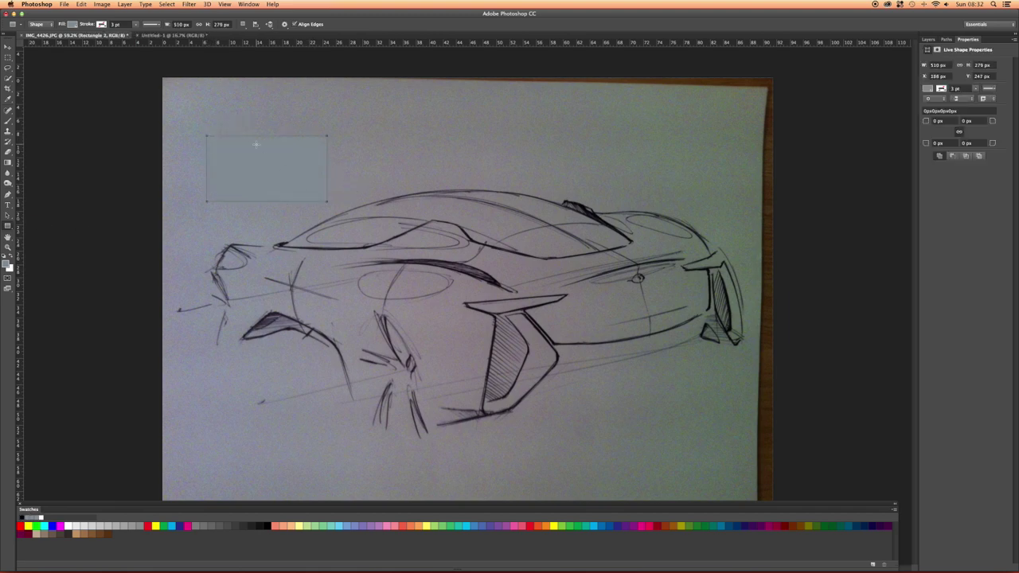
left_click(36, 24)
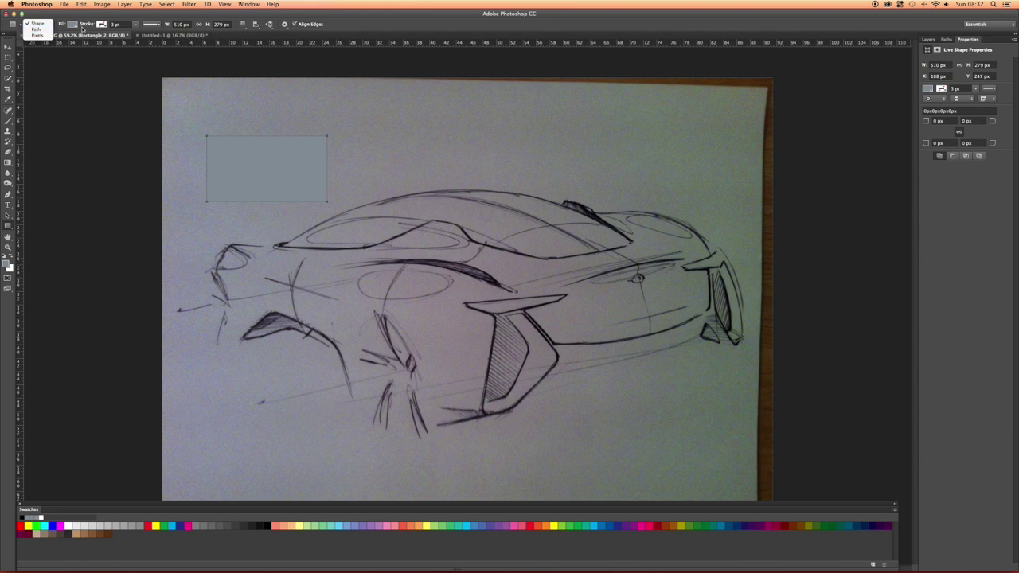
left_click(77, 25)
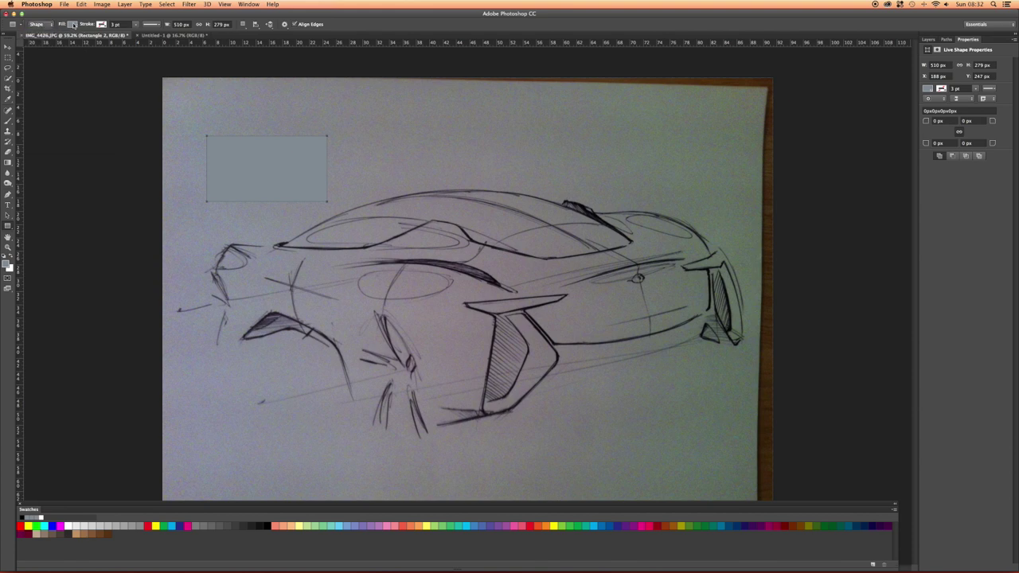
left_click(72, 26)
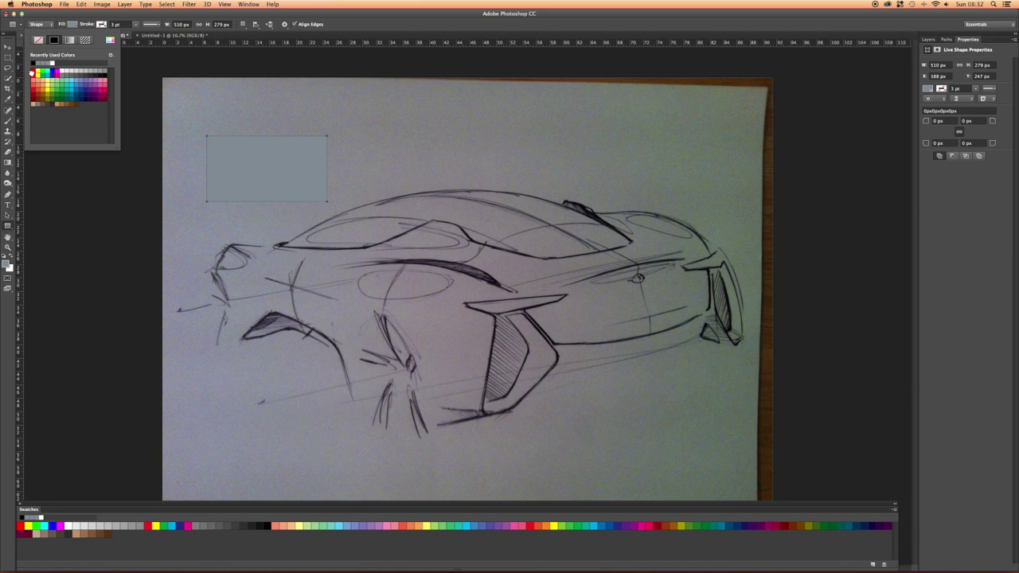
Give Rectangle 2 a red fill and an 18 pt green stroke.
left_click(35, 72)
left_click(101, 25)
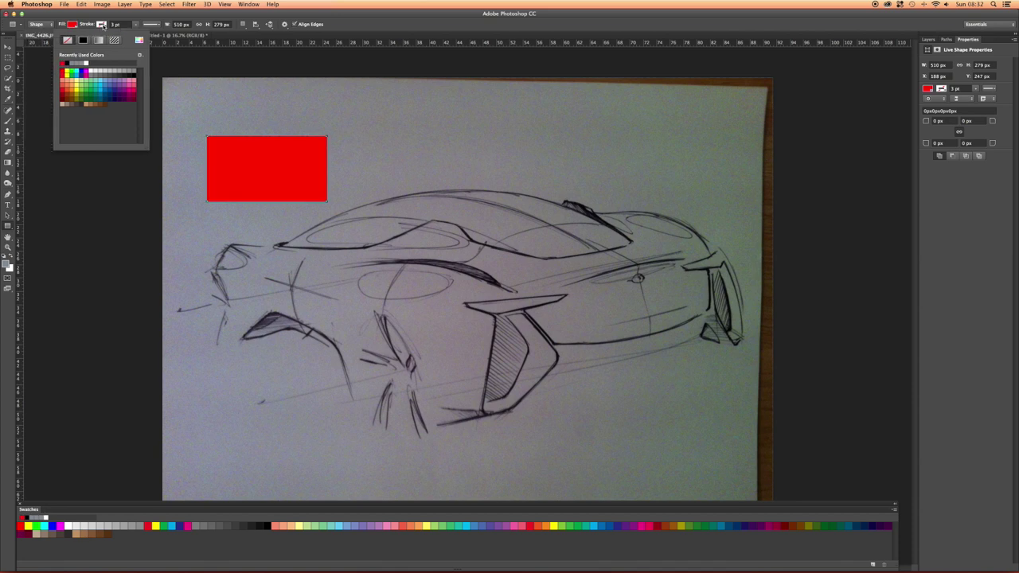
left_click(88, 87)
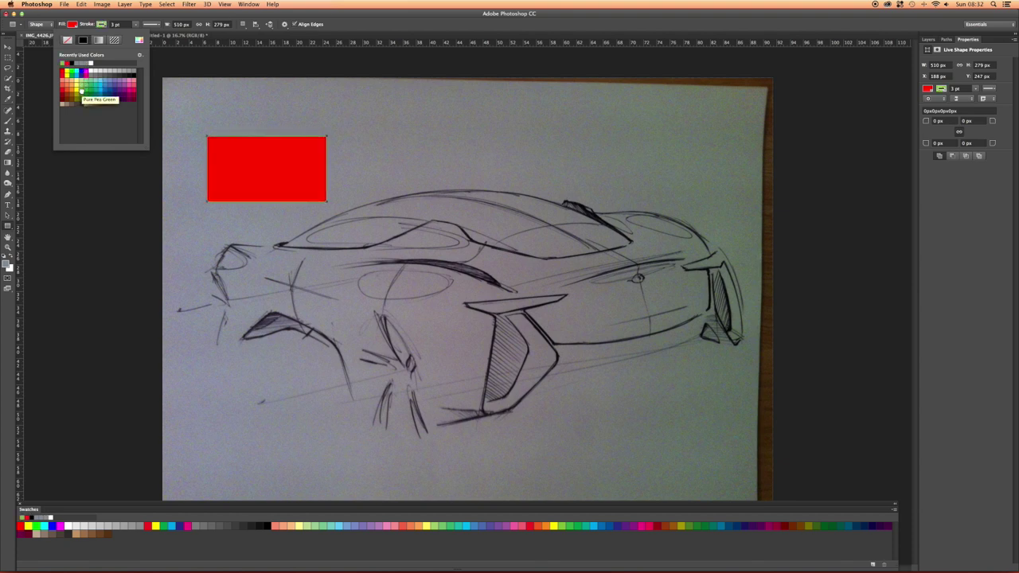
left_click(114, 25)
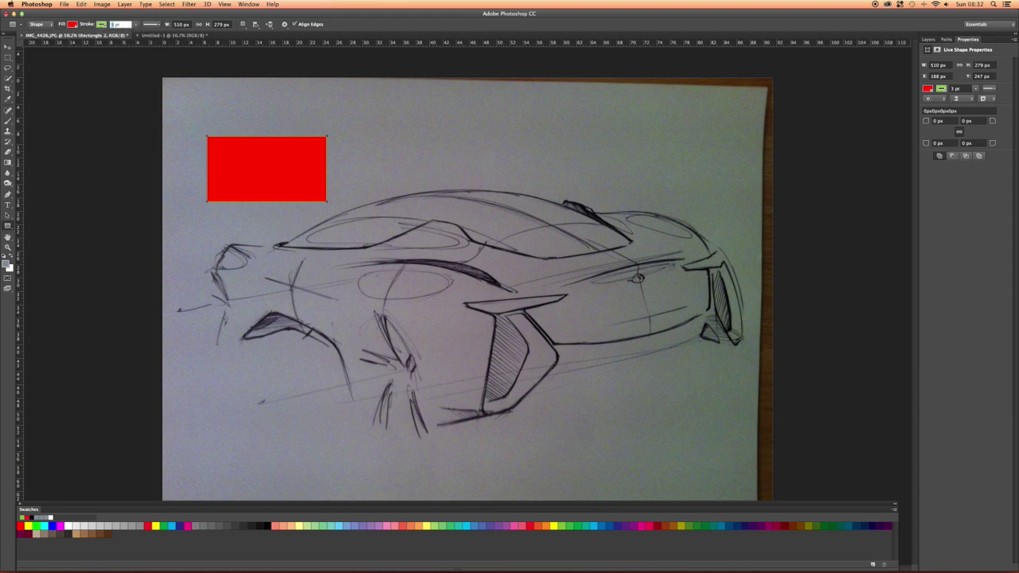
scroll(233, 128, "up", 10)
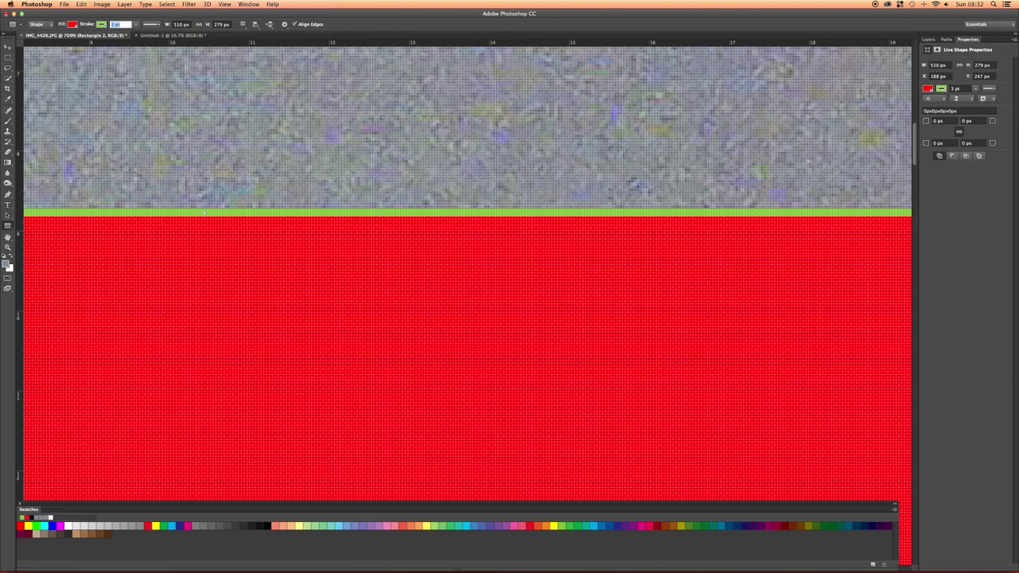
scroll(204, 213, "down", 10)
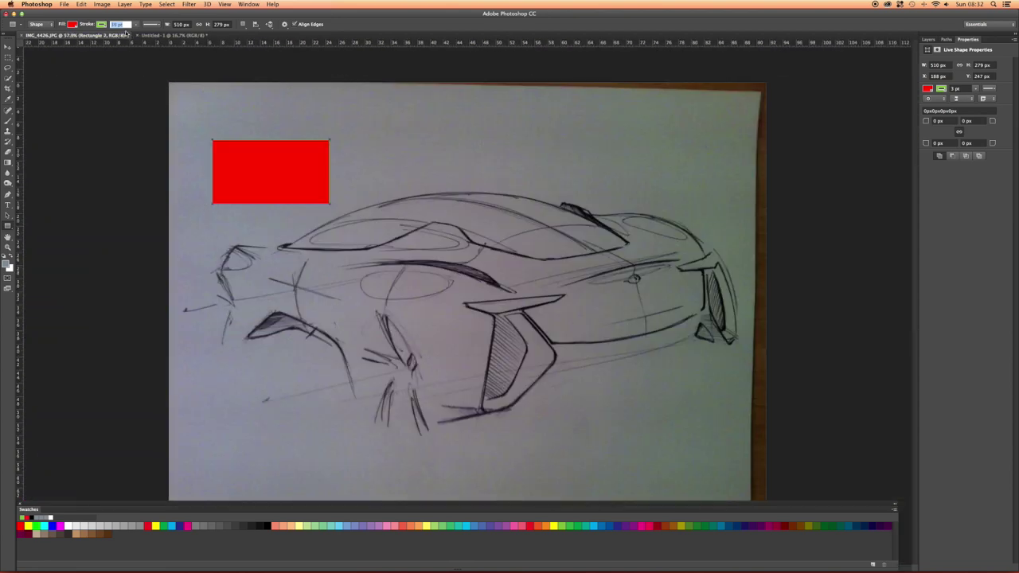
key("Return")
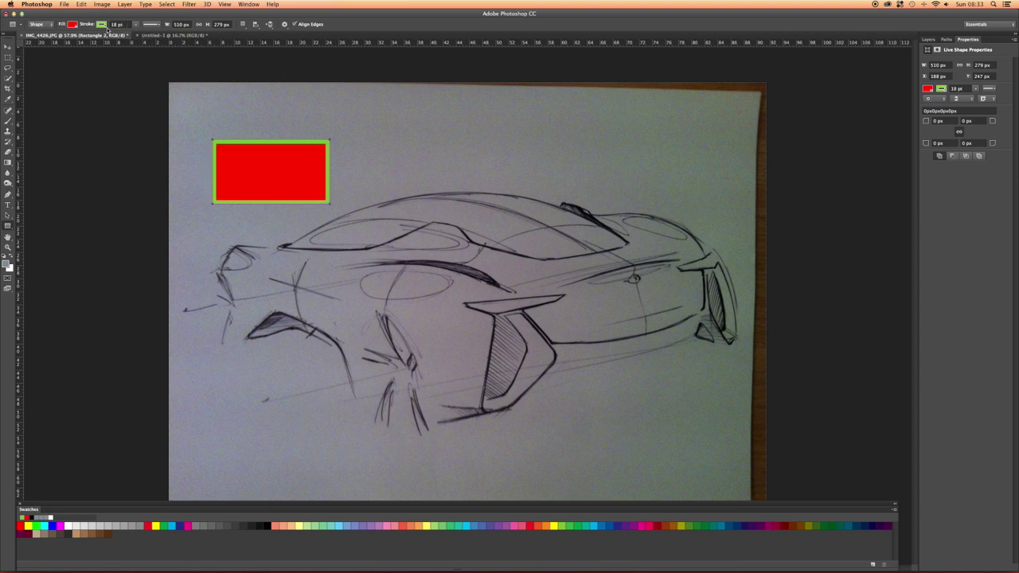
left_click(72, 27)
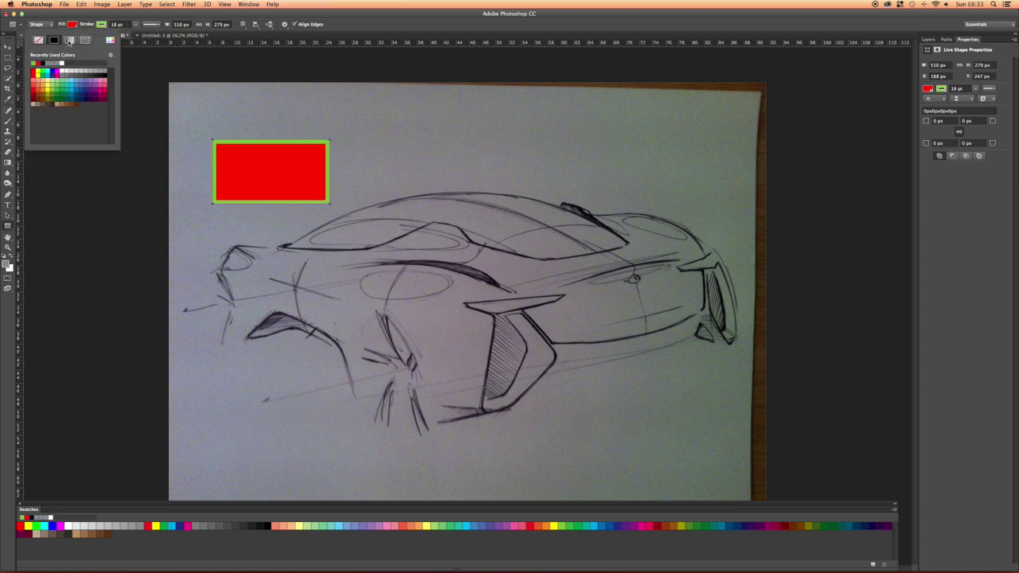
Switch the rectangle fill to a gradient and set the right opacity stop to 0.
left_click(70, 40)
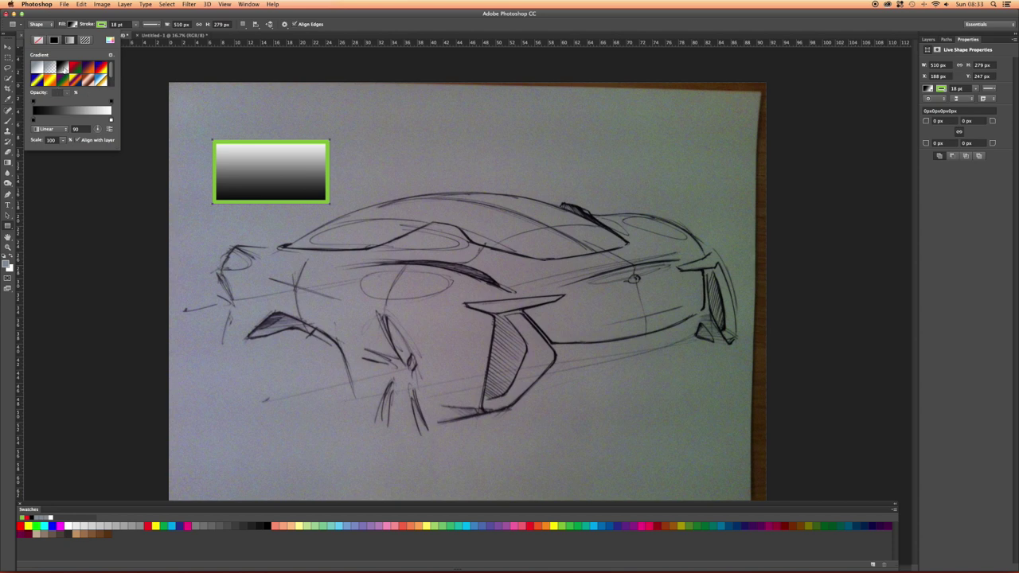
left_click(35, 70)
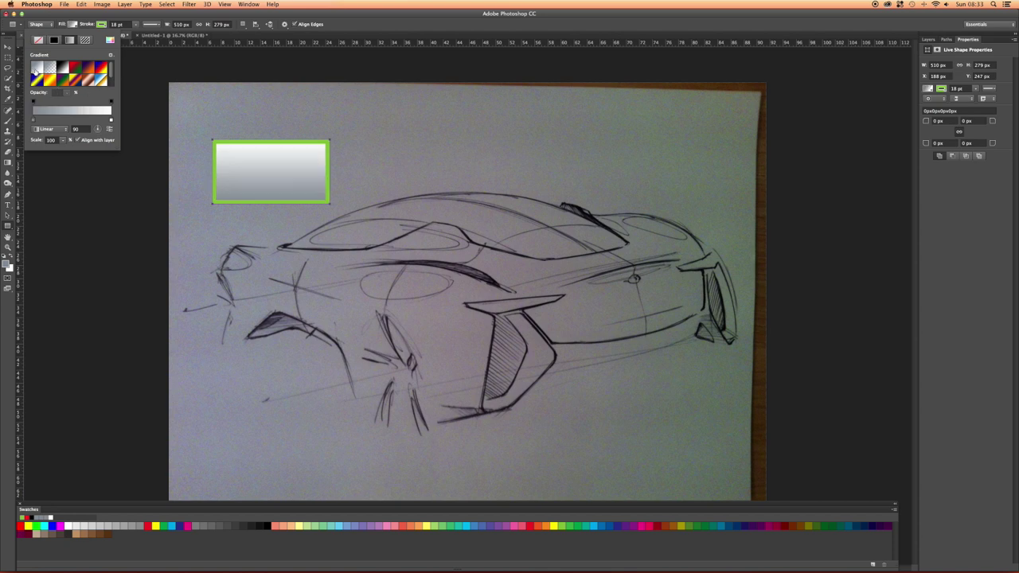
left_click(48, 71)
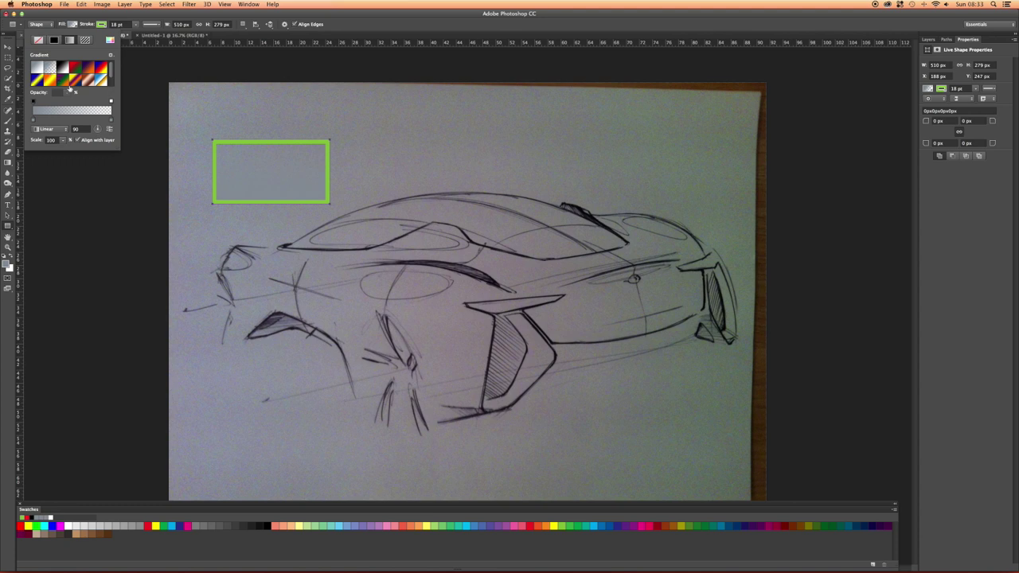
left_click(111, 101)
type("100")
key("Return")
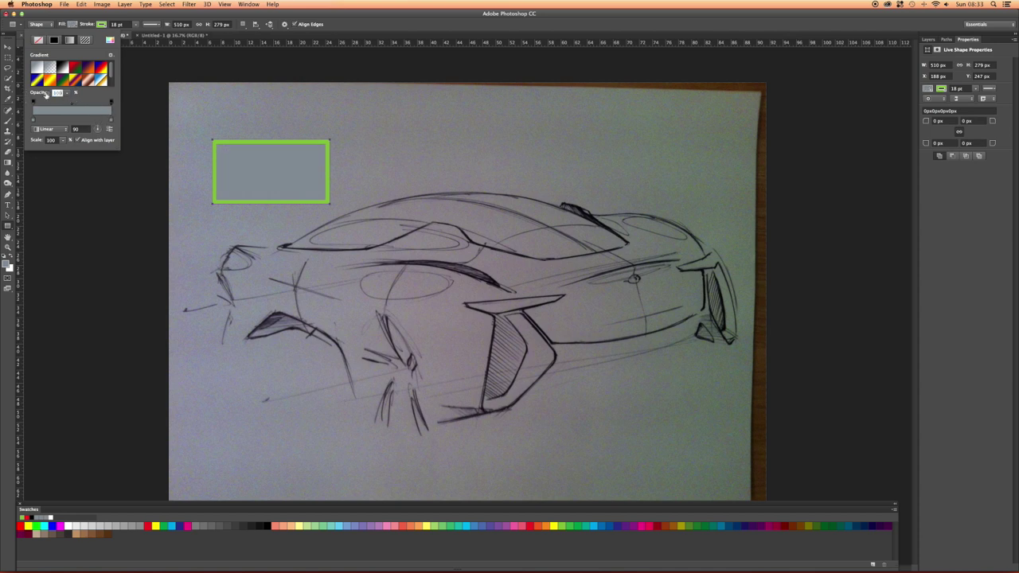
key("Return")
type("0")
key("Return")
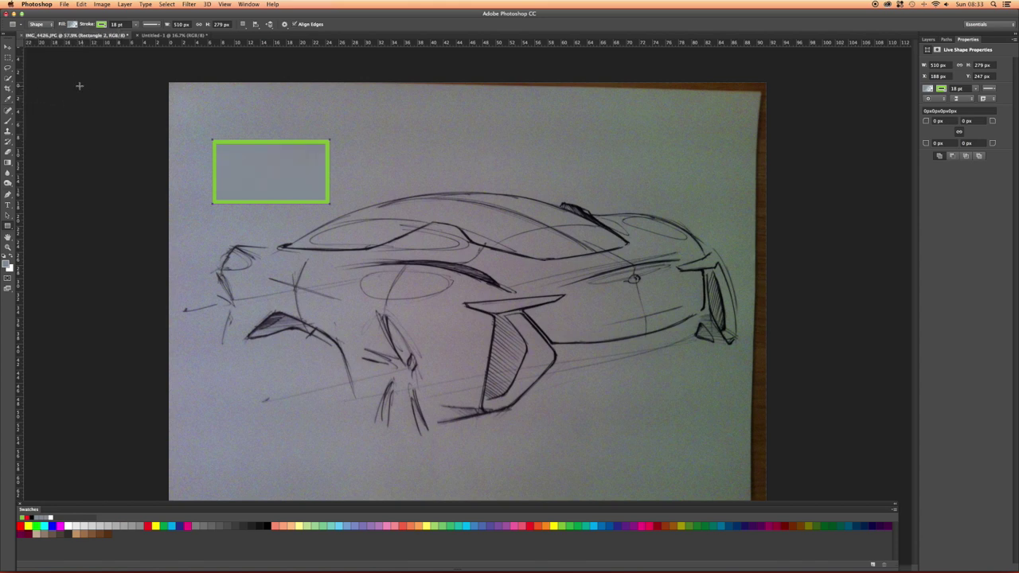
Make the gradient's left stop vivid blue and add a pure red stop, widening the grey band.
left_click(72, 24)
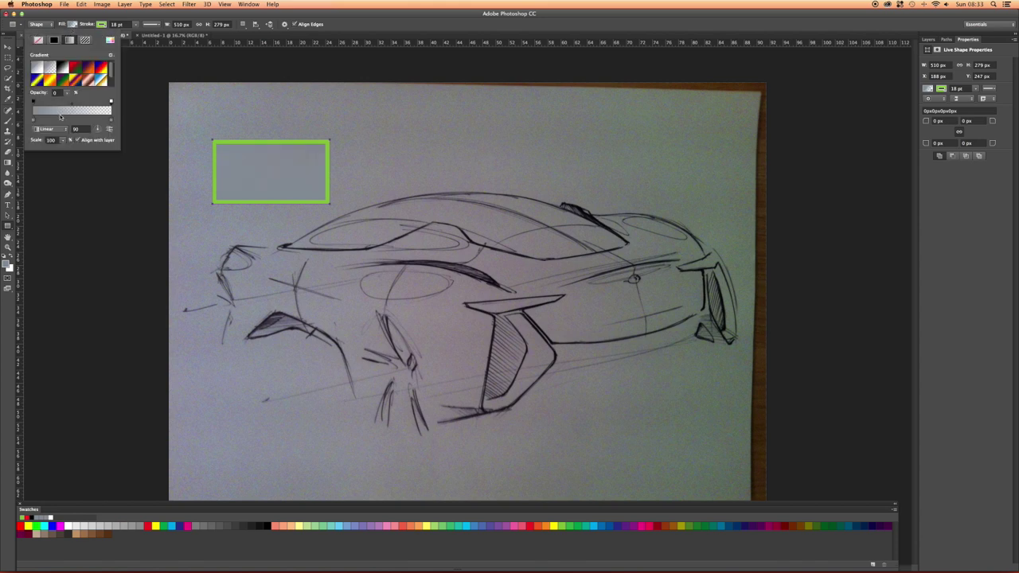
left_click(33, 121)
double_click(33, 121)
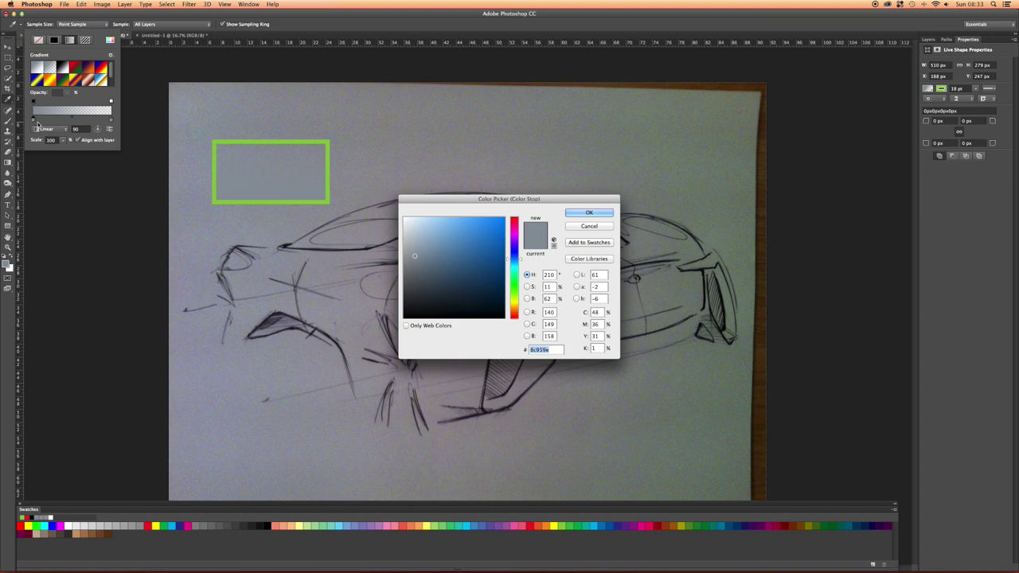
left_click_drag(468, 252, 510, 218)
left_click(587, 212)
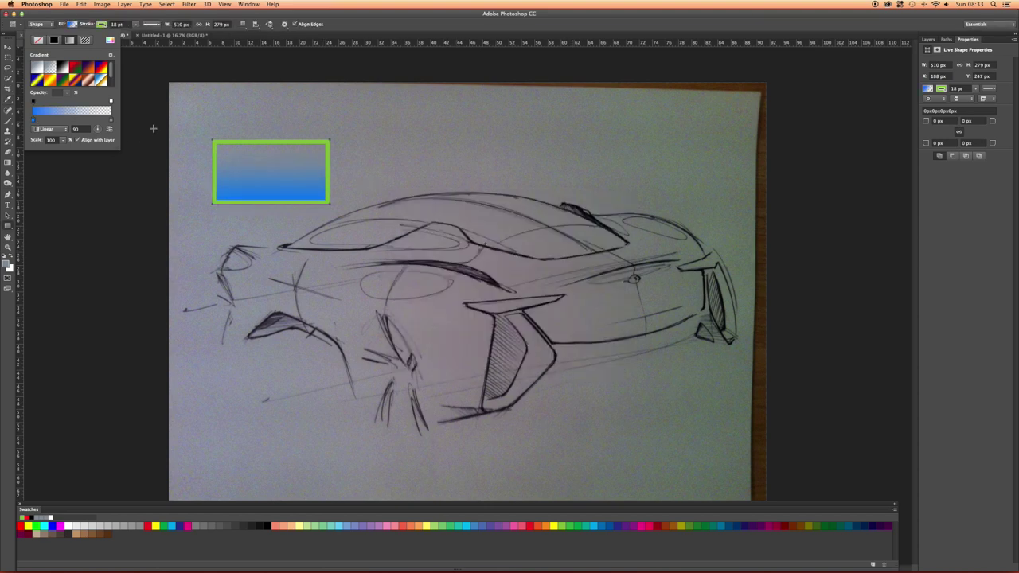
left_click(87, 118)
left_click_drag(88, 118, 66, 119)
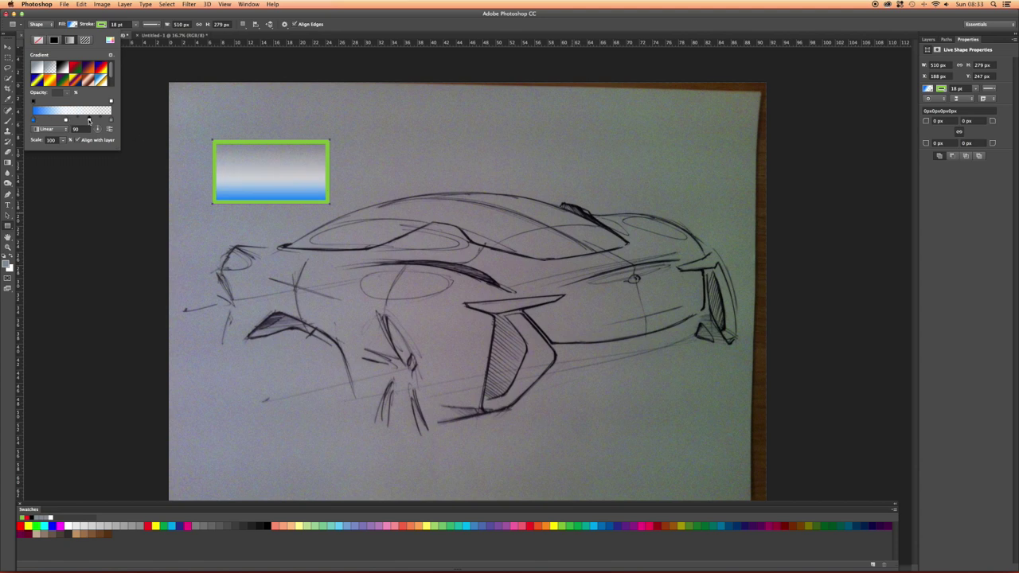
double_click(89, 119)
left_click_drag(470, 242, 504, 217)
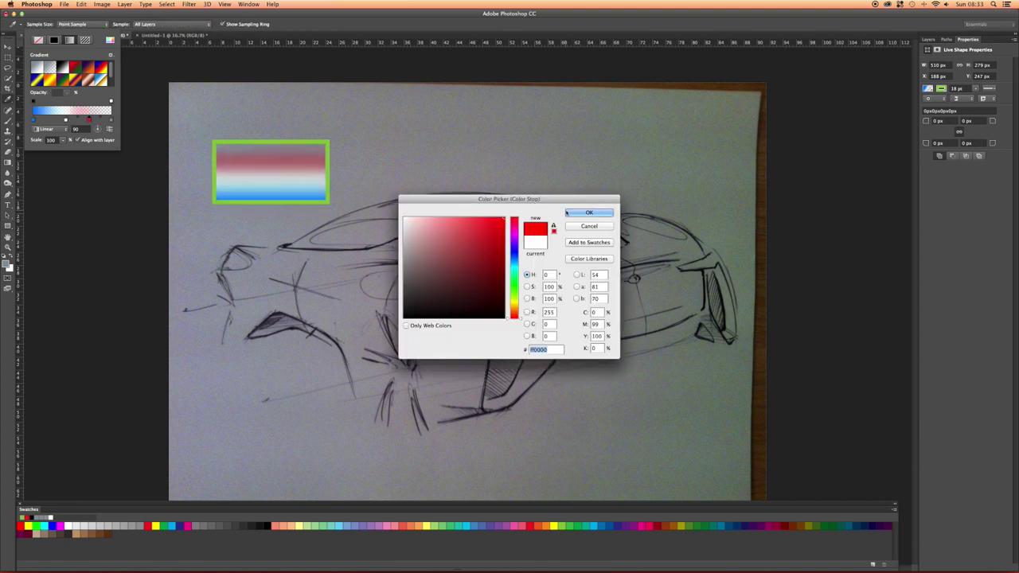
left_click(567, 212)
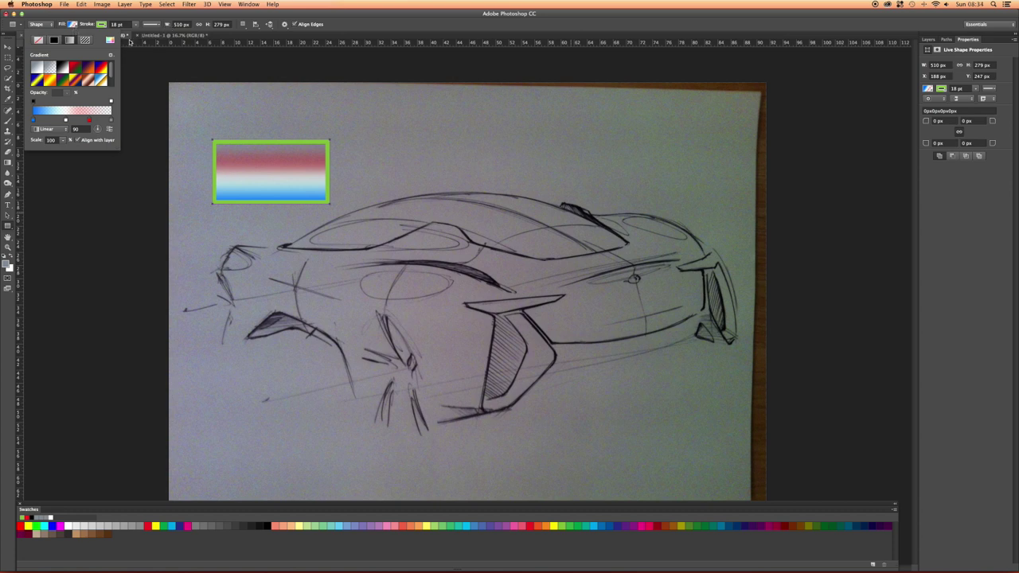
left_click(47, 26)
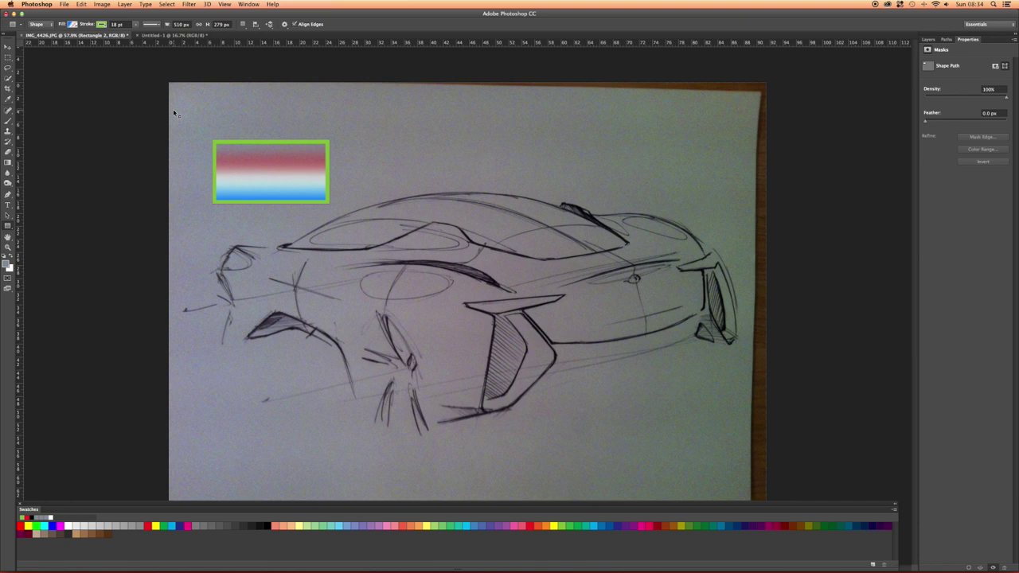
Undo back to remove the rectangle, then try a filled Pixels rectangle and undo it.
key("super+alt+z")
key("super+alt+z")
key("super+alt+z")
key("super+alt+z")
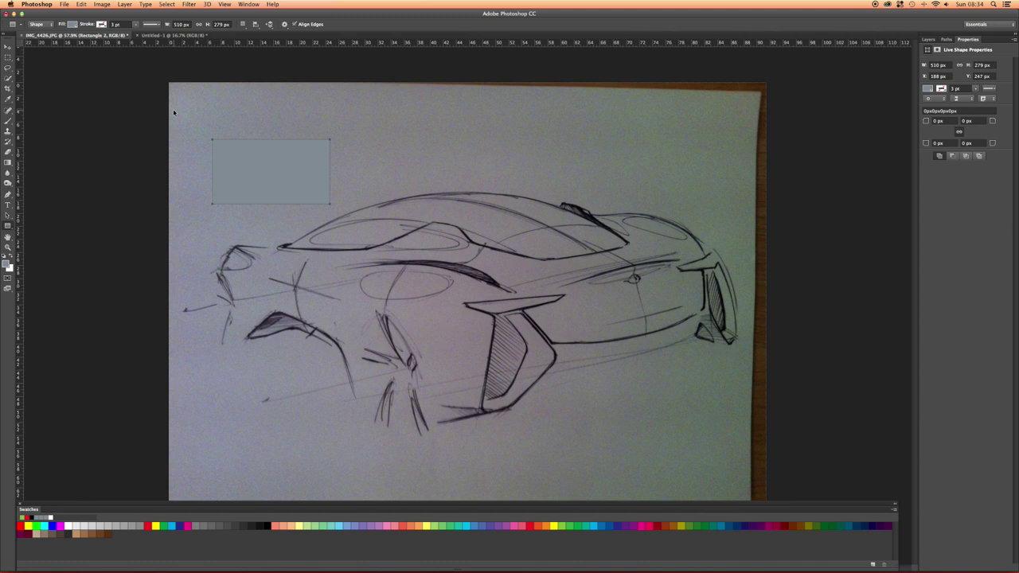
key("super+alt+z")
key("super+alt+z")
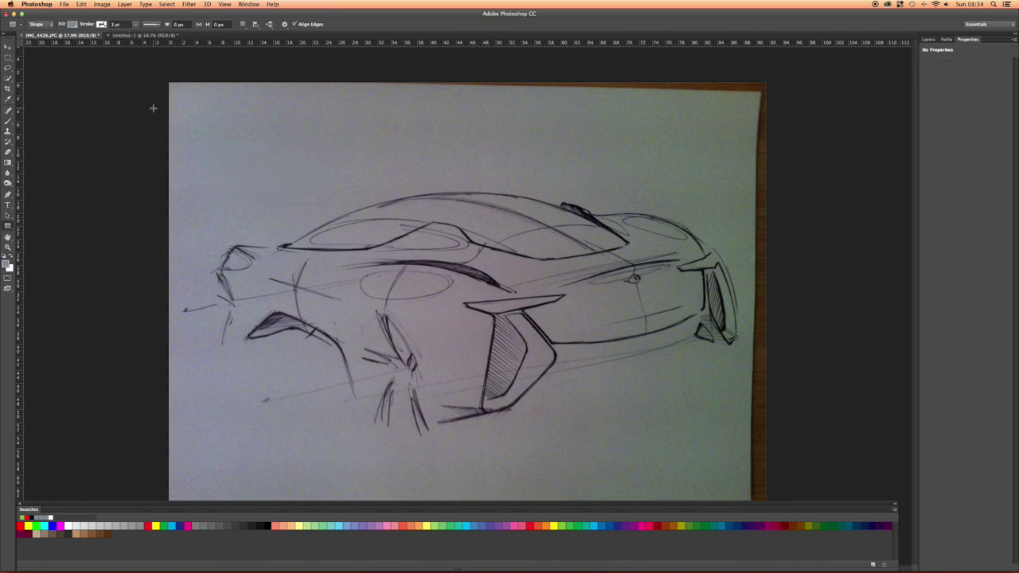
left_click(40, 24)
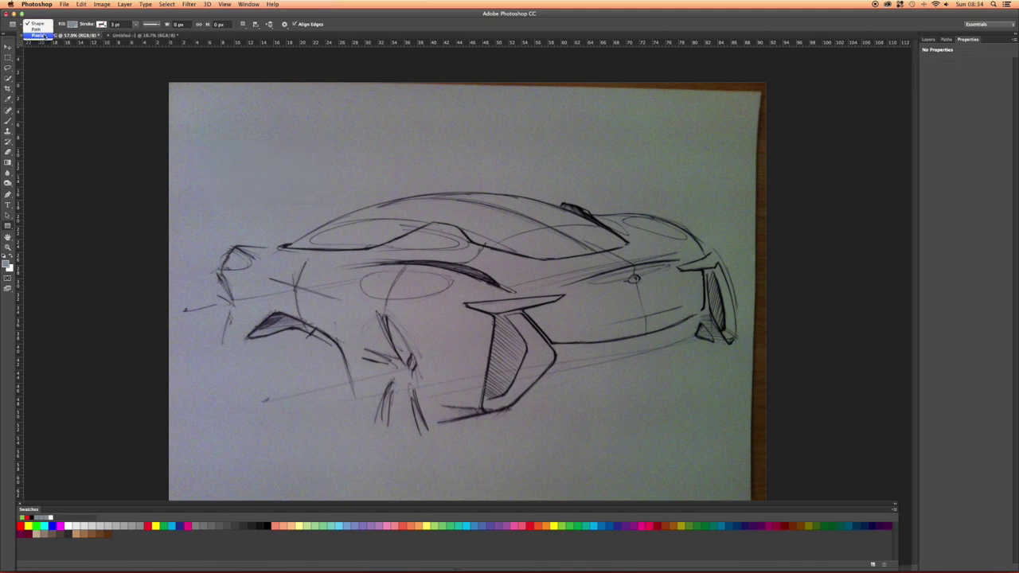
left_click(46, 35)
left_click_drag(221, 120, 369, 214)
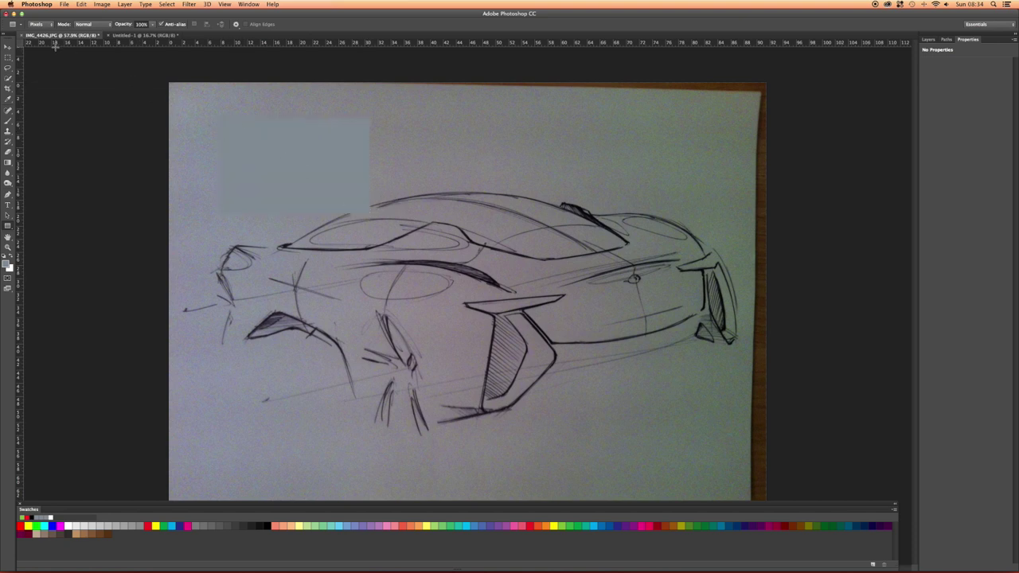
key("super+z")
Draw an 875 × 451 px rectangle in Path mode over the upper-left sketch.
left_click(47, 24)
left_click(37, 16)
left_click_drag(231, 115, 433, 219)
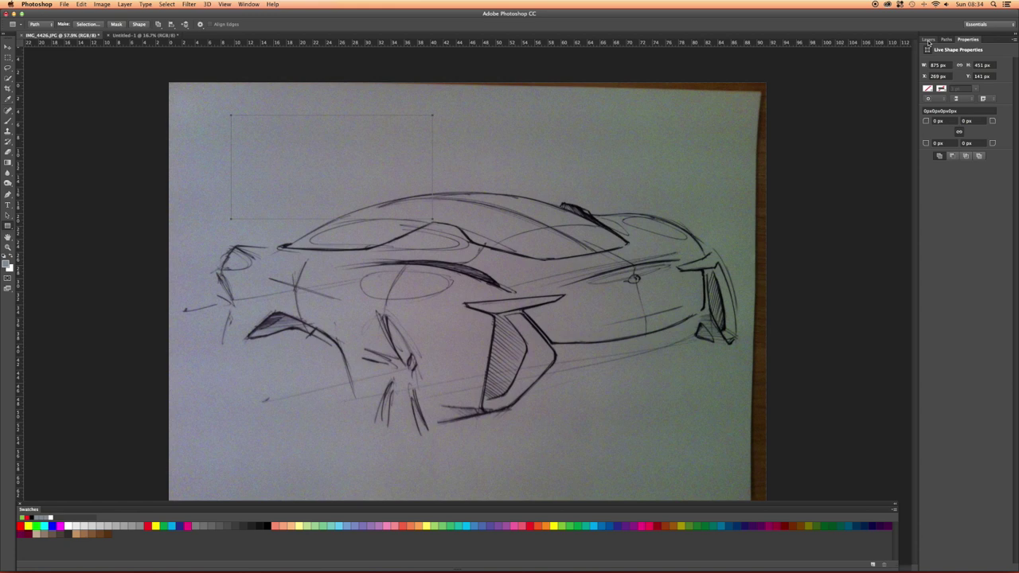
Scrub Live Shape Properties' corner radius to 100 px on all four corners of the path.
left_click(928, 40)
left_click(945, 40)
left_click(963, 40)
left_click_drag(926, 123, 966, 128)
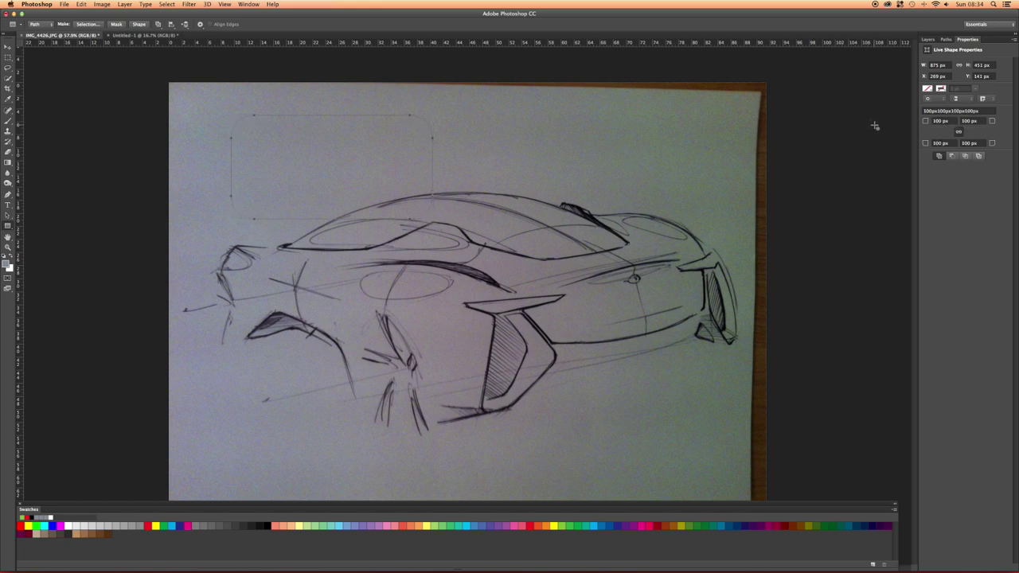
left_click(946, 39)
left_click(964, 39)
left_click(946, 39)
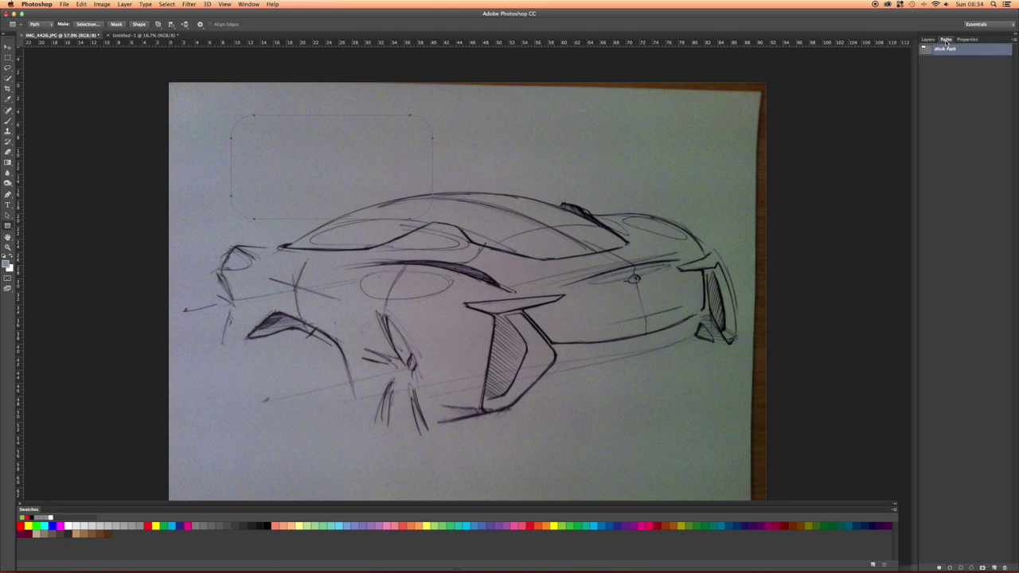
Save Work Path under the name Path 1, then deselect it to hide its outline.
left_click(940, 67)
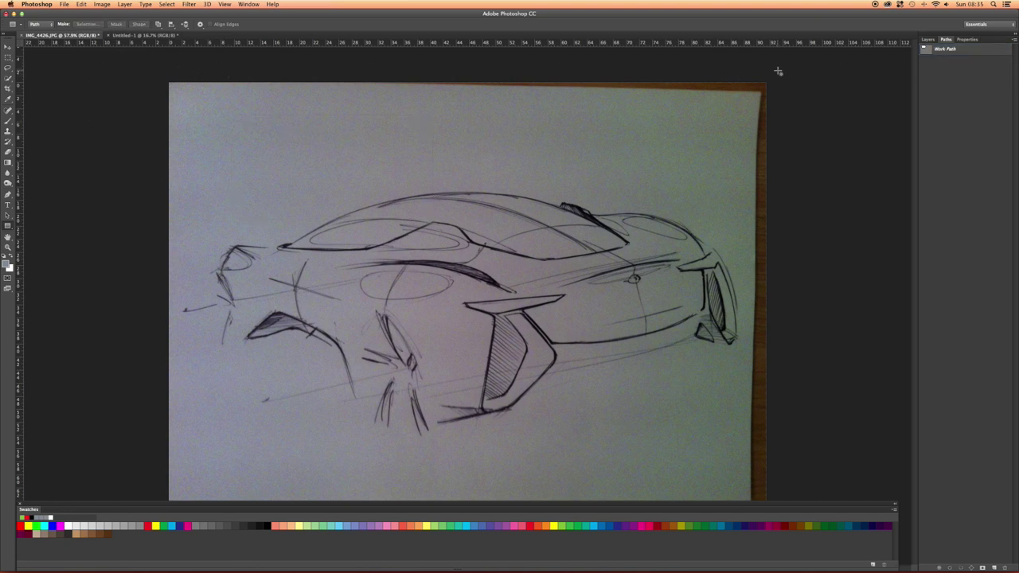
left_click(933, 53)
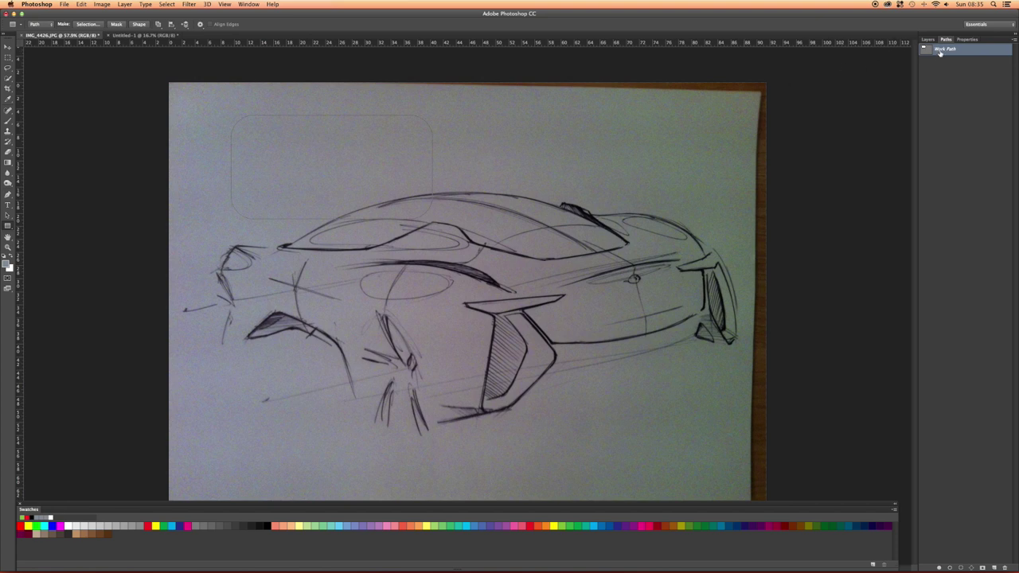
double_click(939, 51)
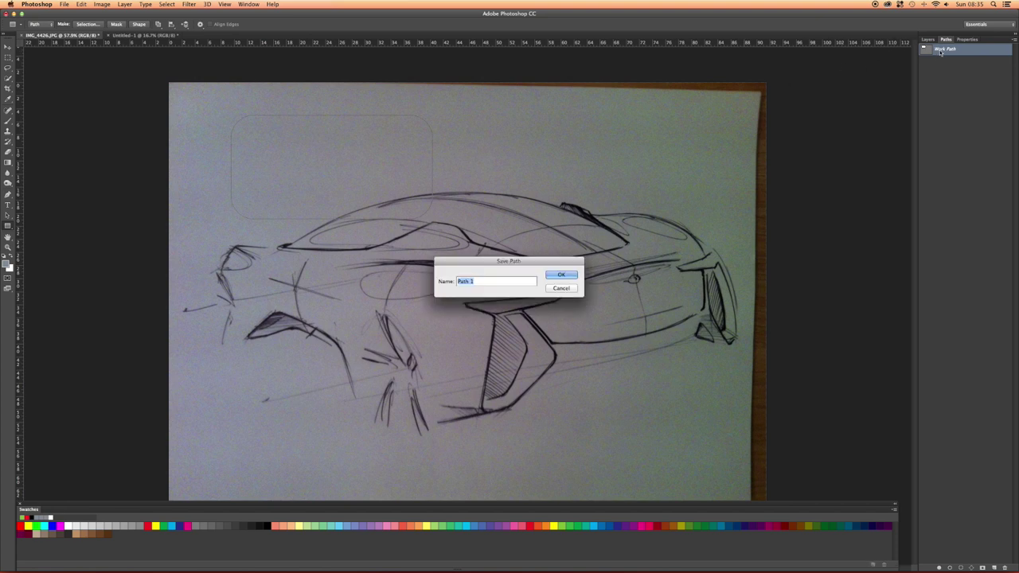
key("Return")
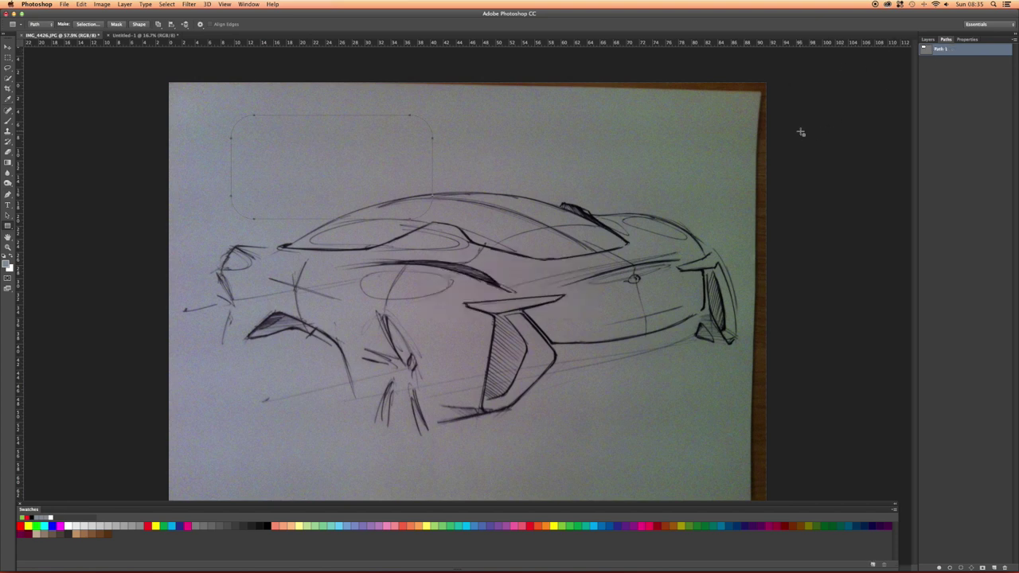
left_click(882, 100)
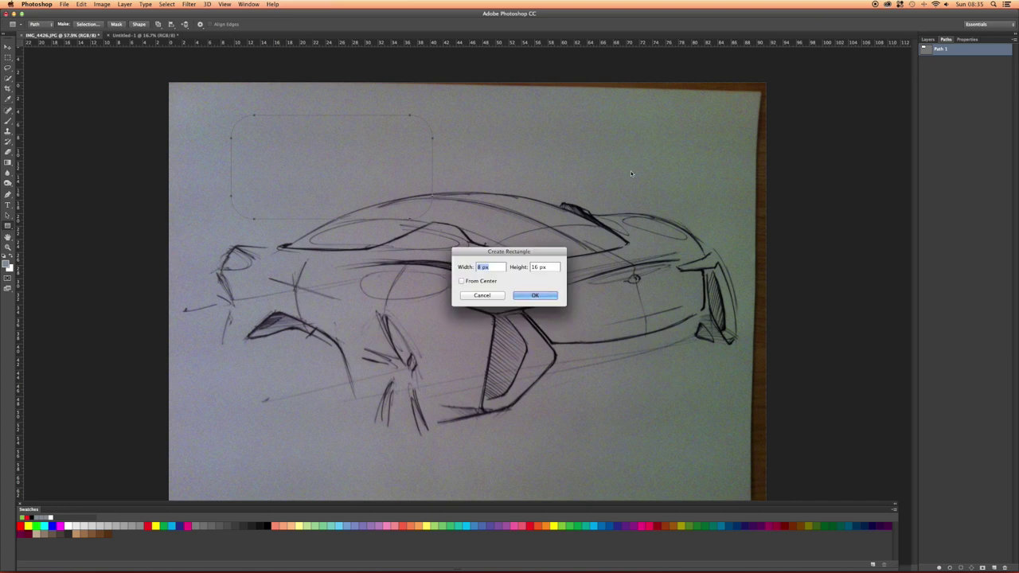
key("Return")
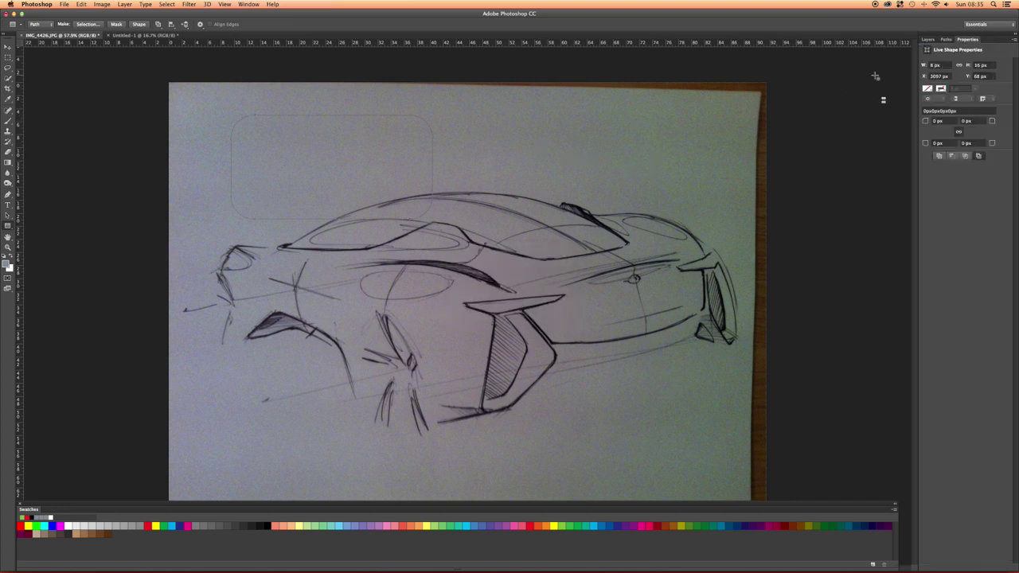
left_click(928, 39)
left_click(946, 39)
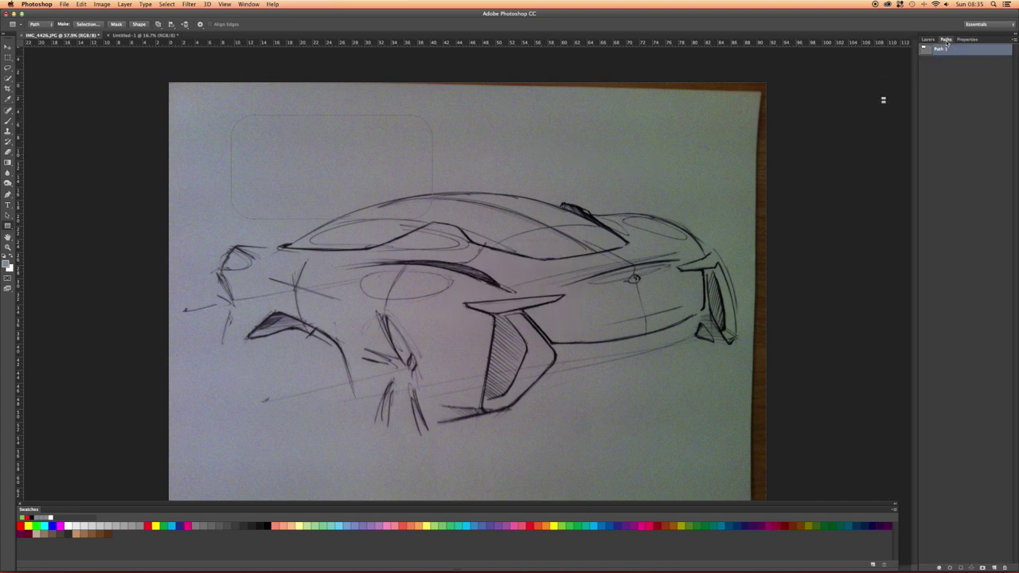
left_click(947, 70)
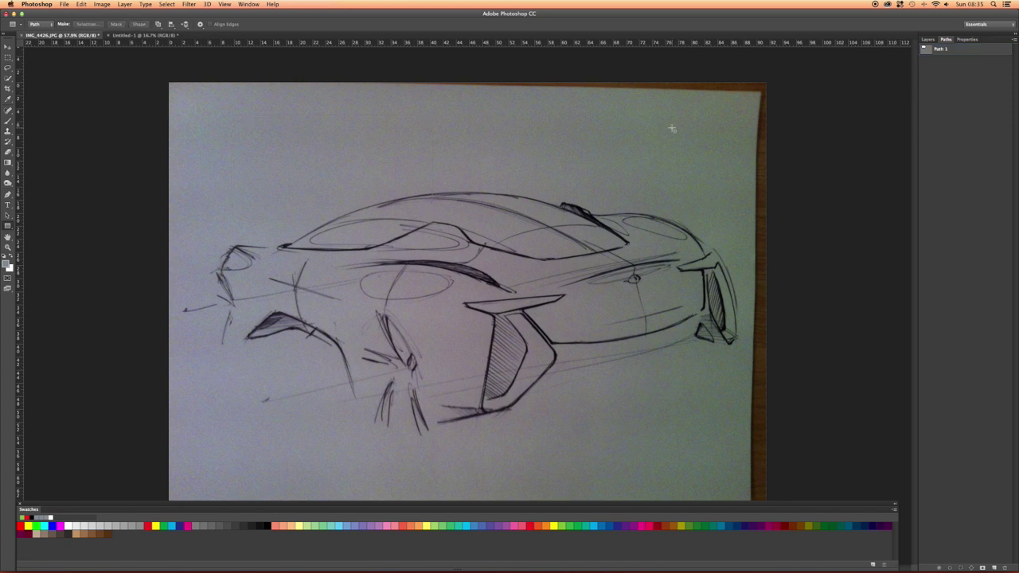
Draw test rectangle paths at the upper right while toggling Path 1 and Work Path visibility.
left_click_drag(671, 127, 570, 169)
left_click(945, 40)
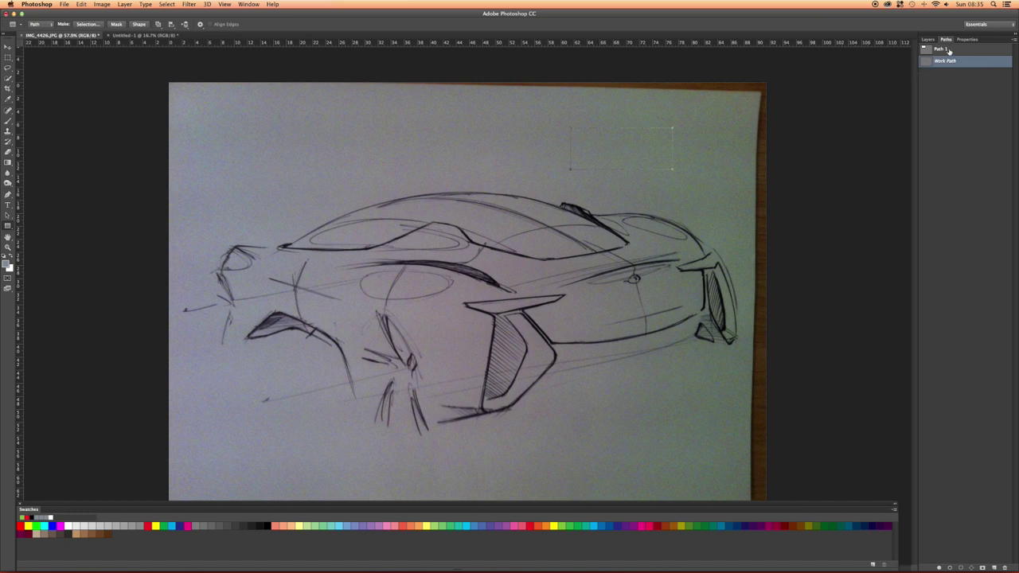
left_click(948, 50)
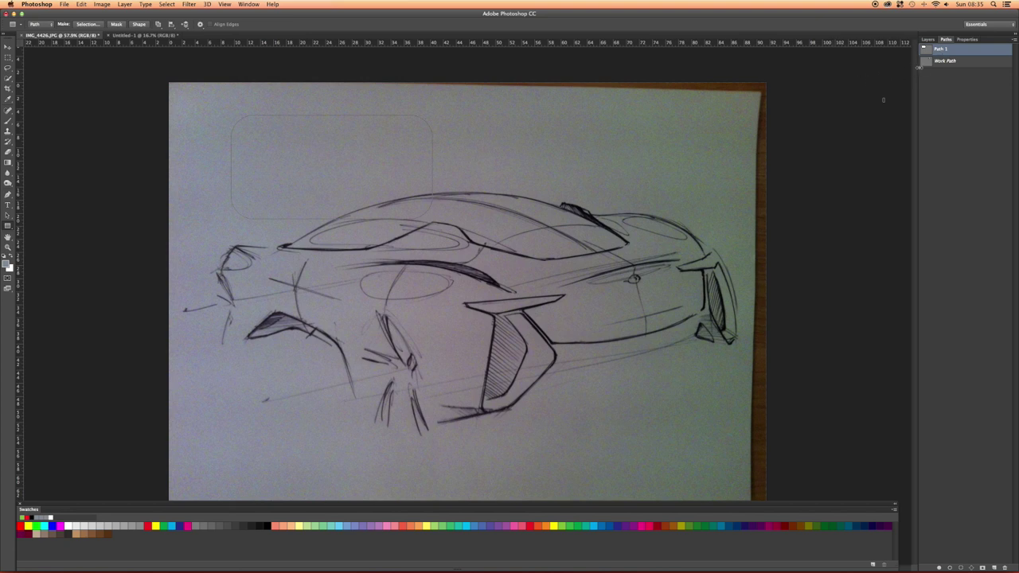
left_click_drag(669, 120, 575, 157)
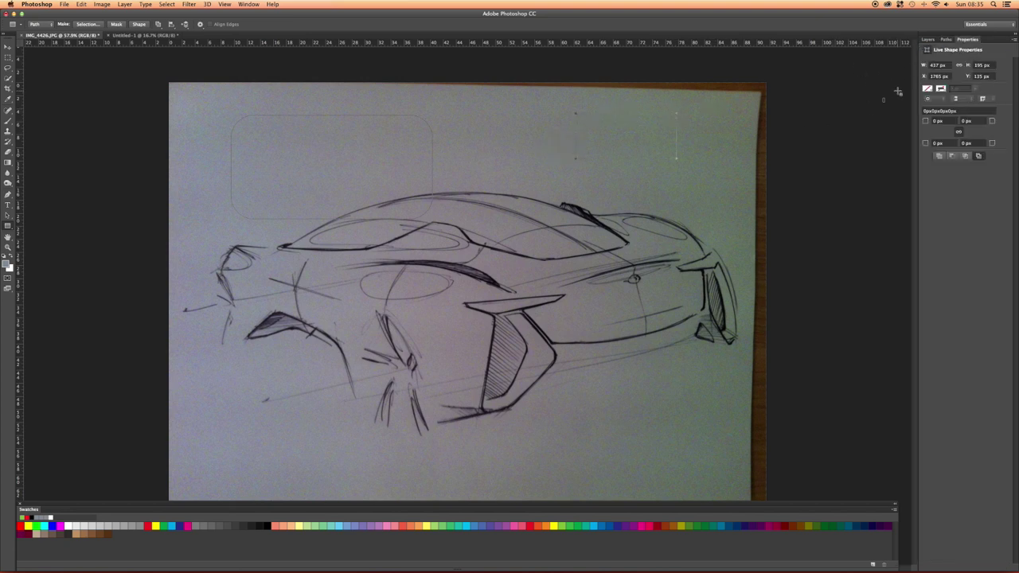
left_click(928, 39)
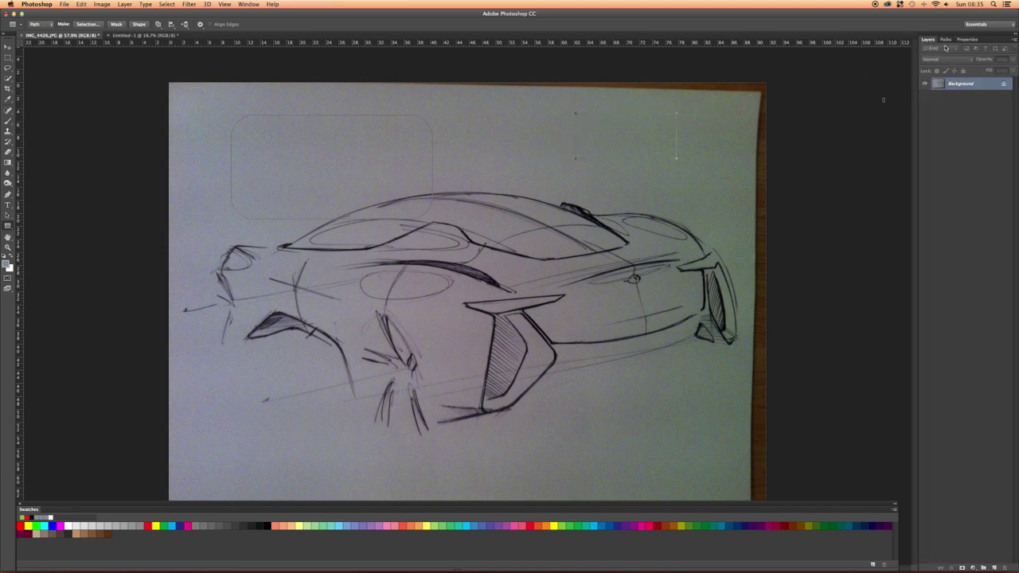
left_click(946, 38)
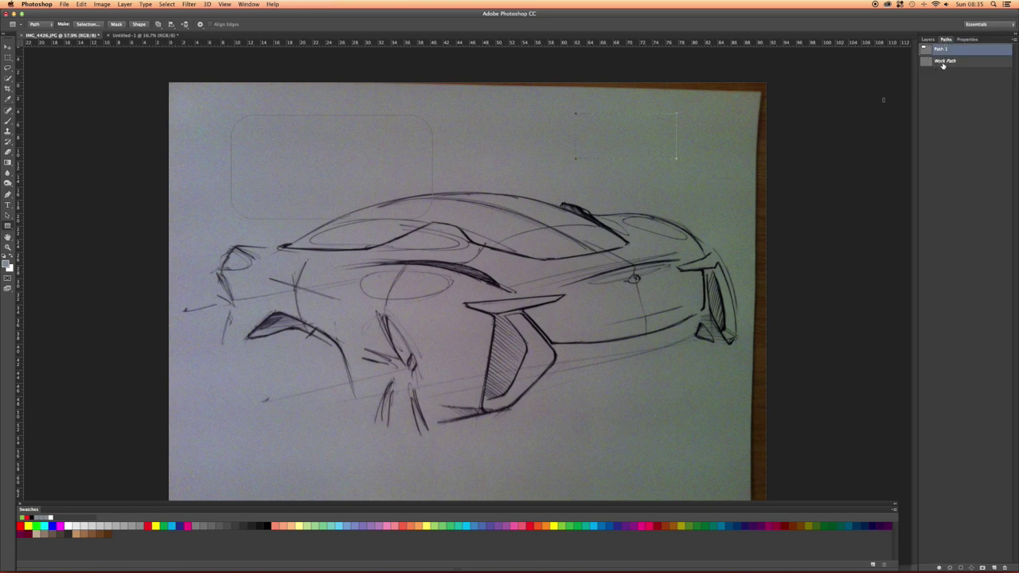
left_click(940, 63)
left_click(936, 102)
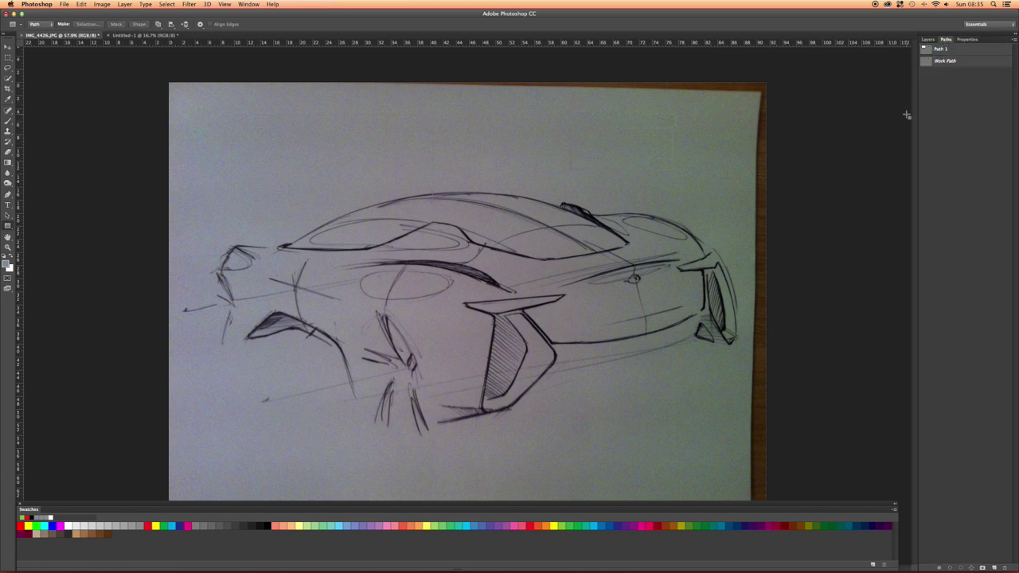
left_click(944, 62)
left_click(947, 49)
left_click(951, 81)
Draw another rectangle path at the upper right and deselect the Work Path to hide it.
left_click_drag(672, 137, 599, 177)
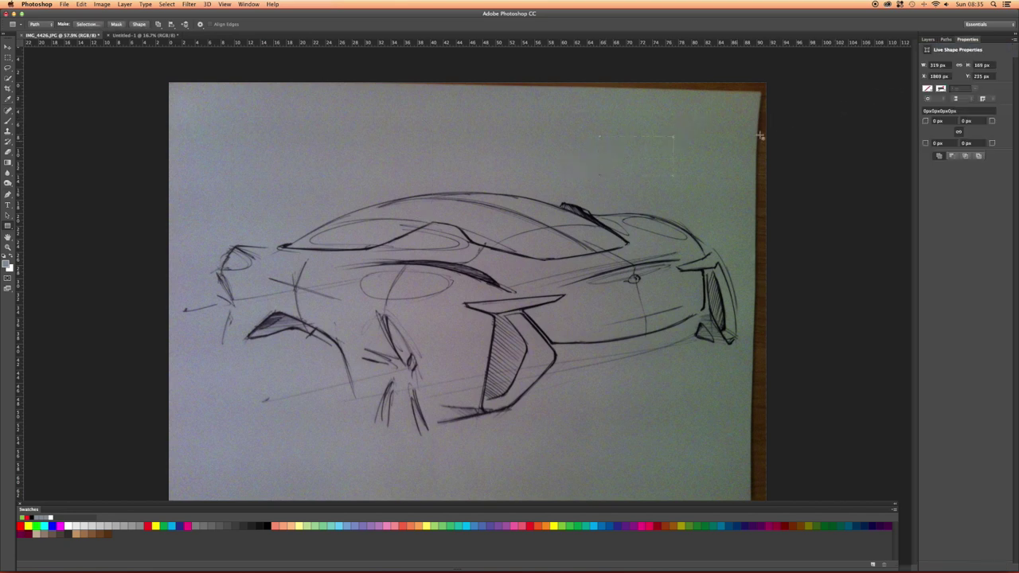
left_click(929, 40)
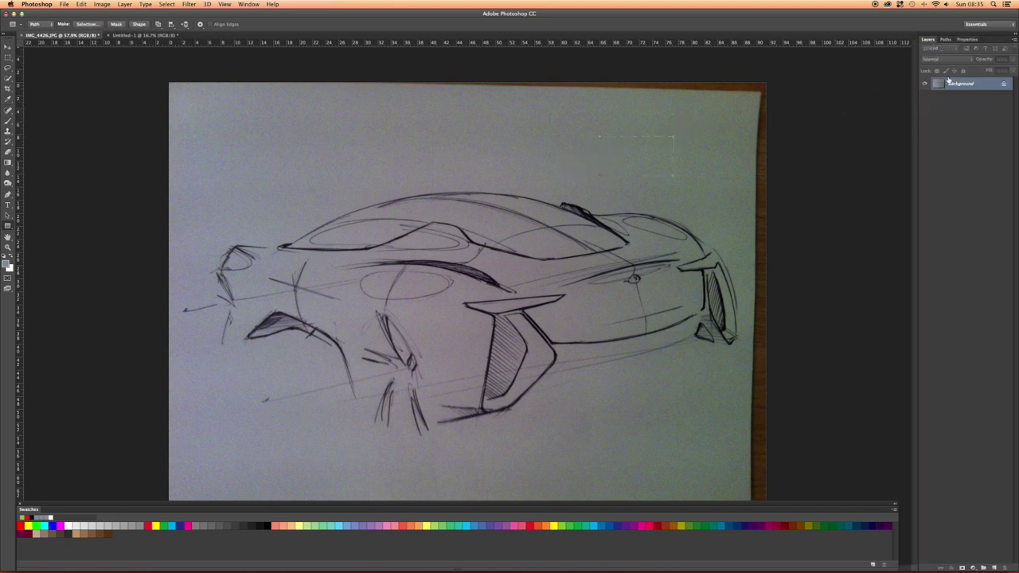
left_click(944, 39)
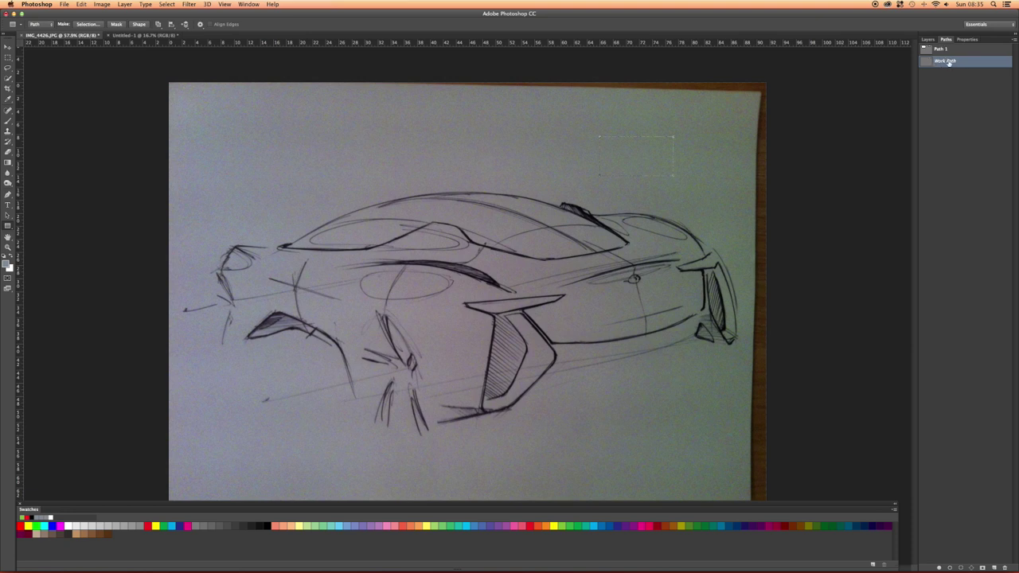
key("Return")
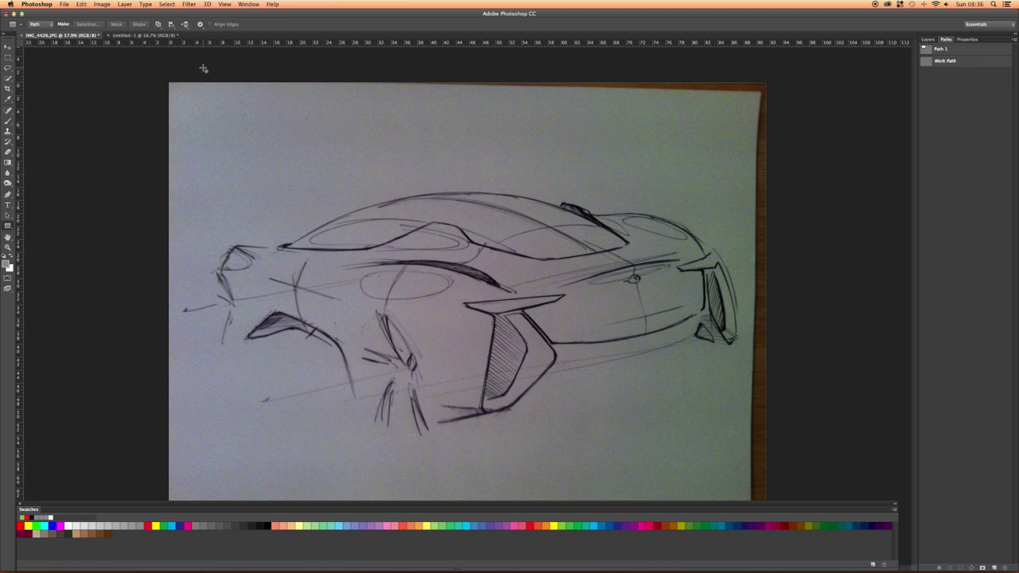
Float Untitled-1 and IMG_4426 in separate windows arranged side by side.
left_click(137, 36)
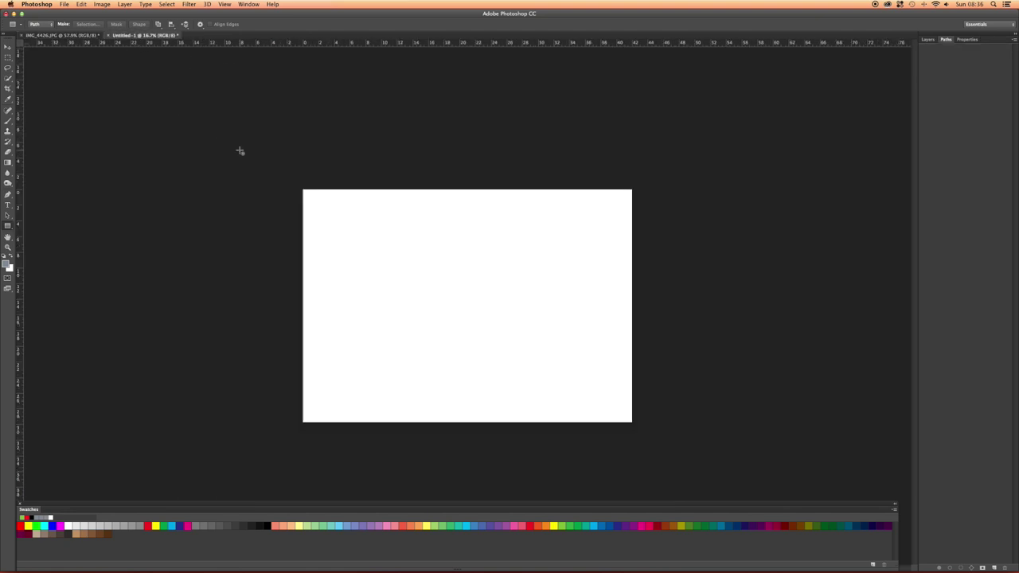
mouse_move(117, 38)
left_mouse_down()
mouse_move(137, 73)
mouse_move(222, 132)
mouse_move(230, 96)
mouse_move(146, 89)
left_mouse_up()
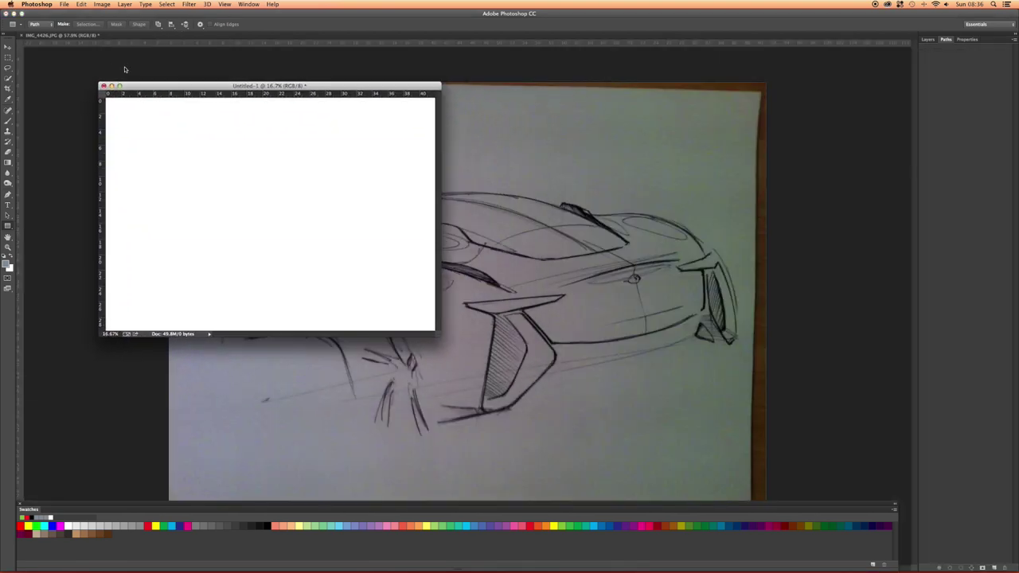
left_click(78, 37)
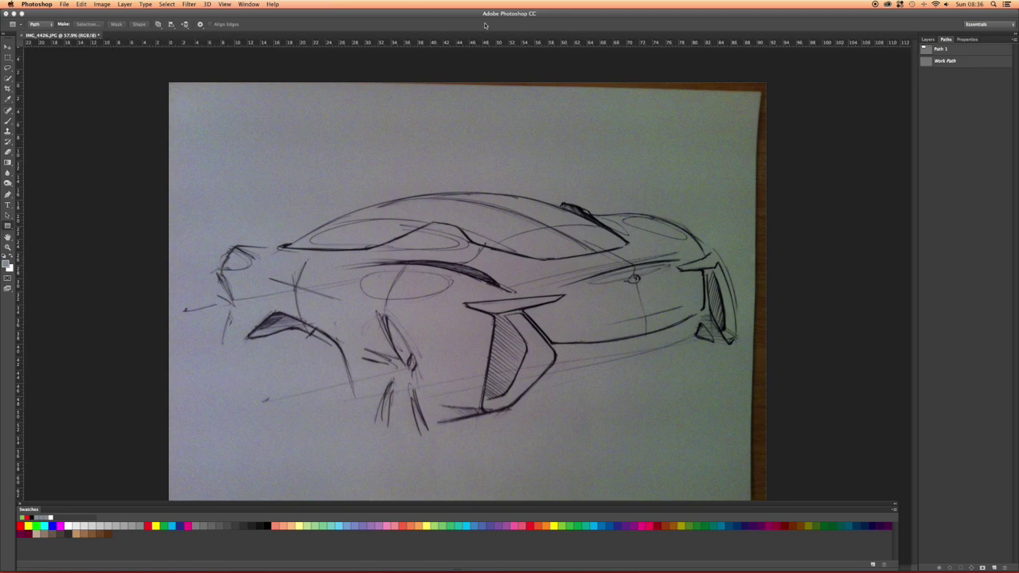
left_click_drag(82, 38, 215, 46)
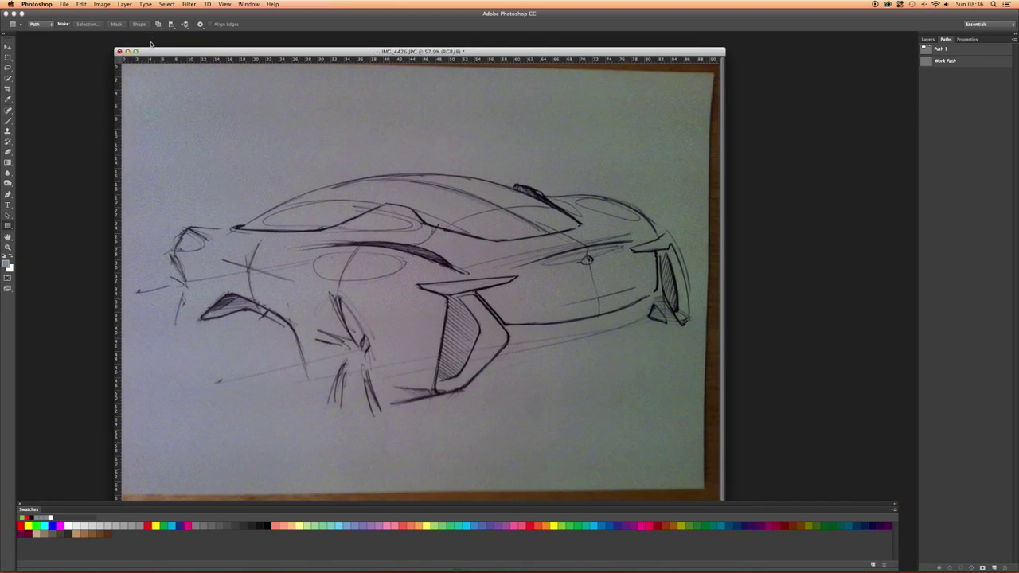
key("super+Tab")
key("super+Tab")
key("super+Tab")
key("super+Tab")
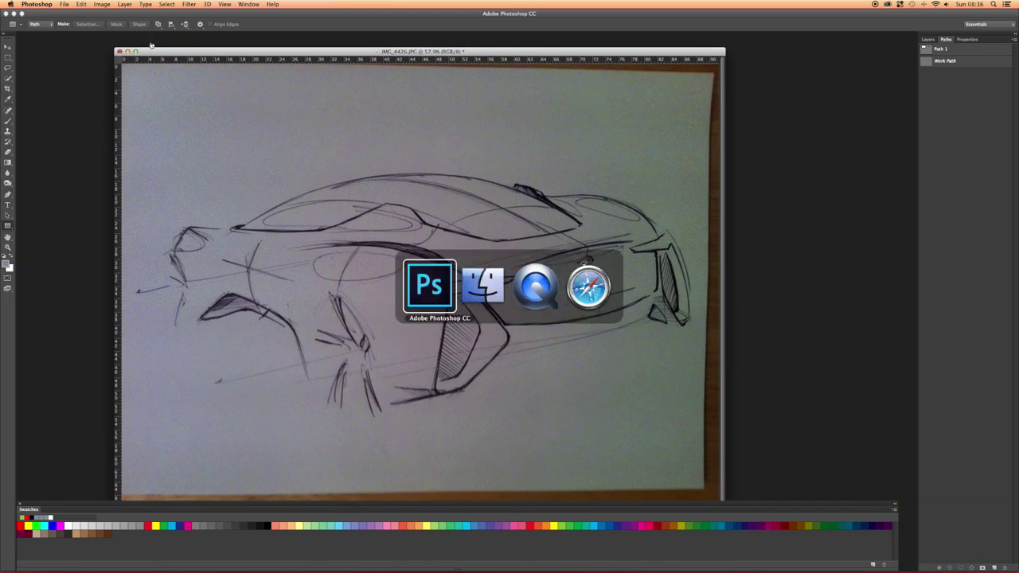
left_click_drag(212, 93, 179, 137)
left_click_drag(205, 52, 341, 71)
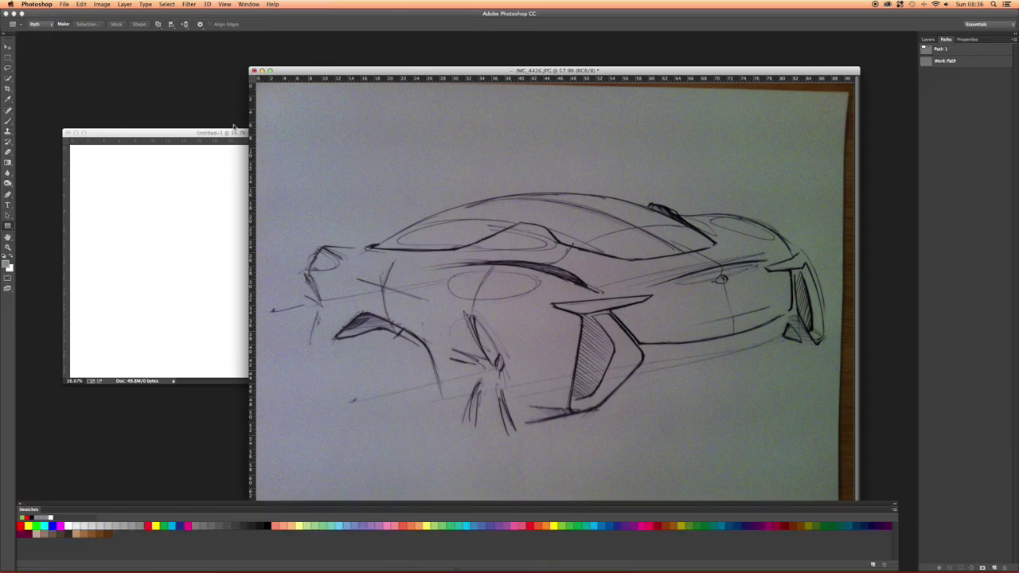
left_click(233, 130)
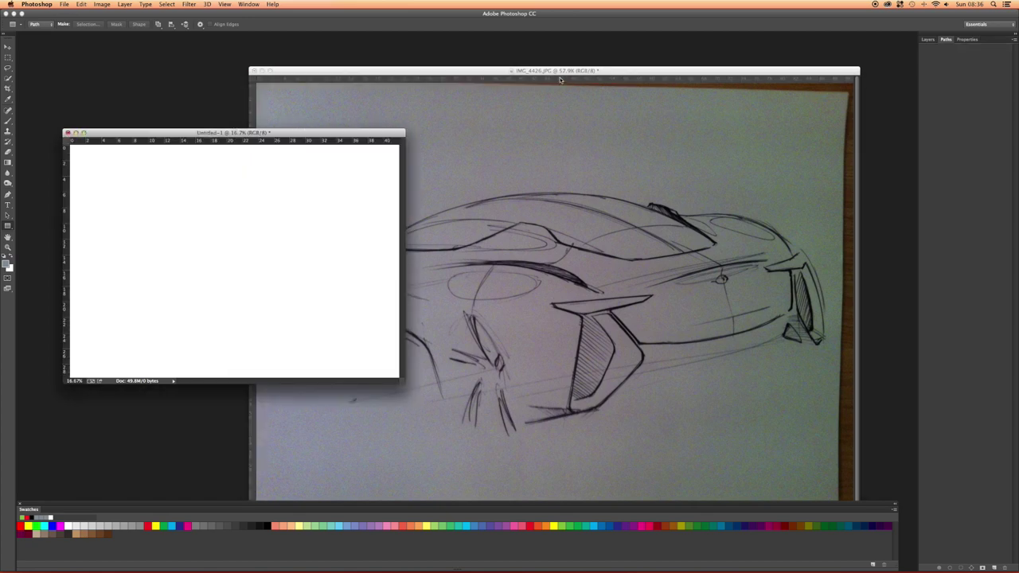
left_click(560, 78)
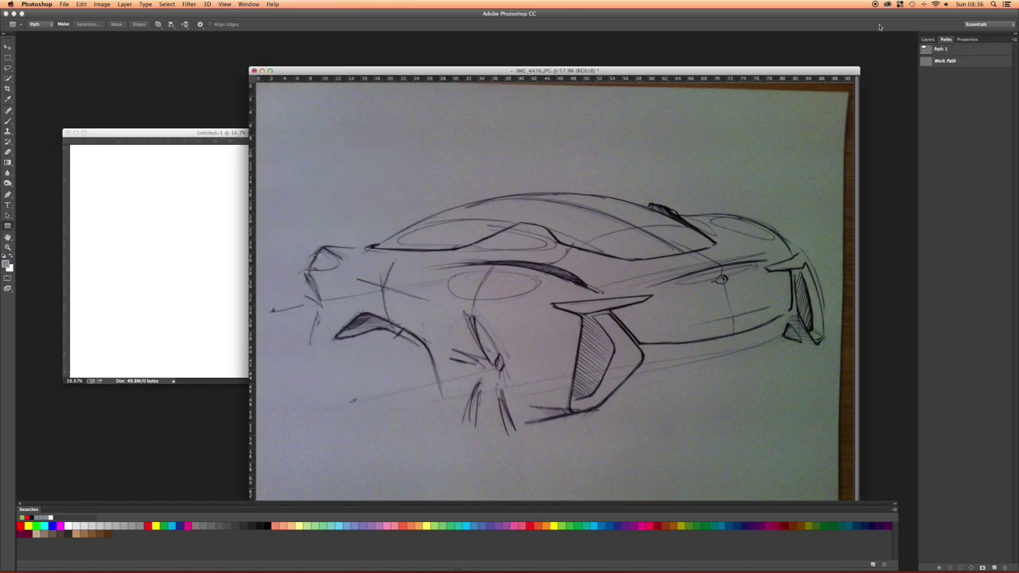
Copy IMG_4426's Background layer into Untitled-1 and close IMG_4426 with Don't Save.
left_click(925, 38)
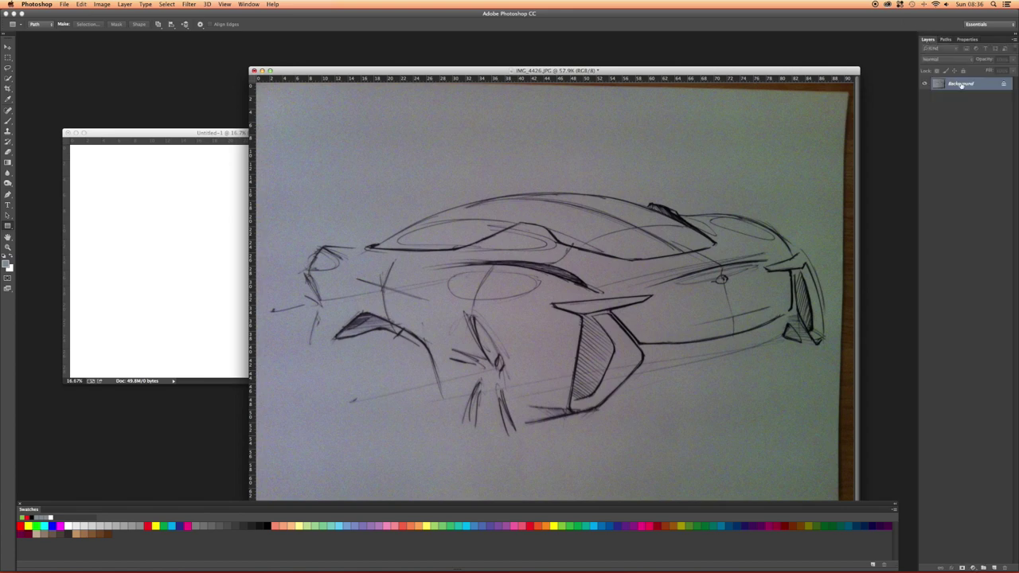
left_click_drag(961, 86, 161, 236)
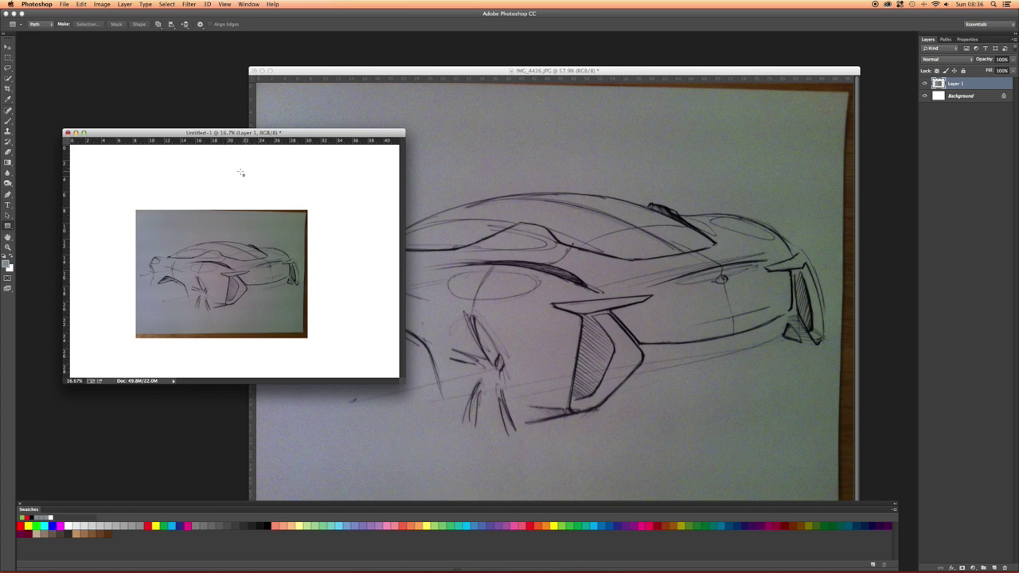
left_click(279, 73)
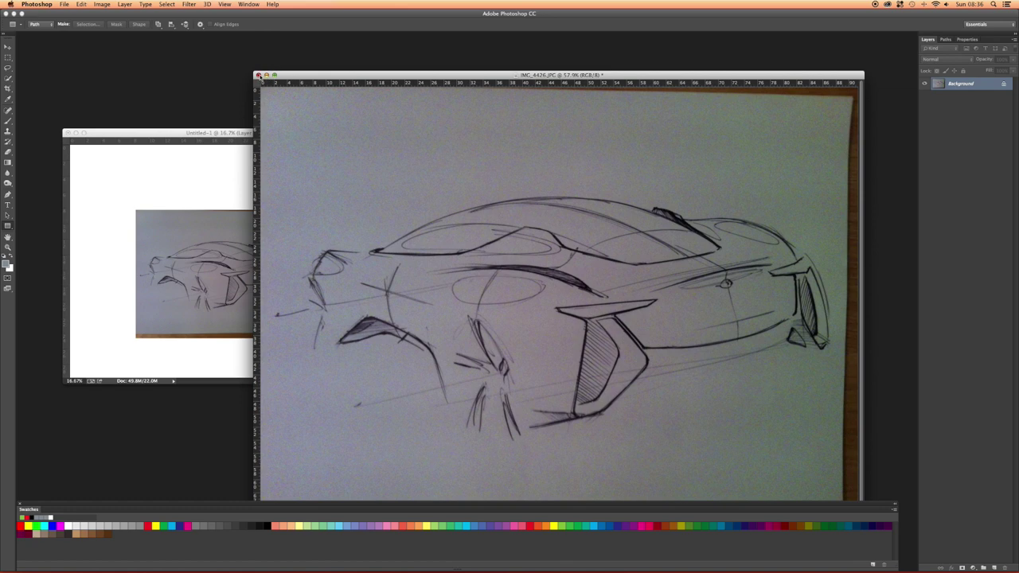
left_click(258, 74)
left_click(480, 185)
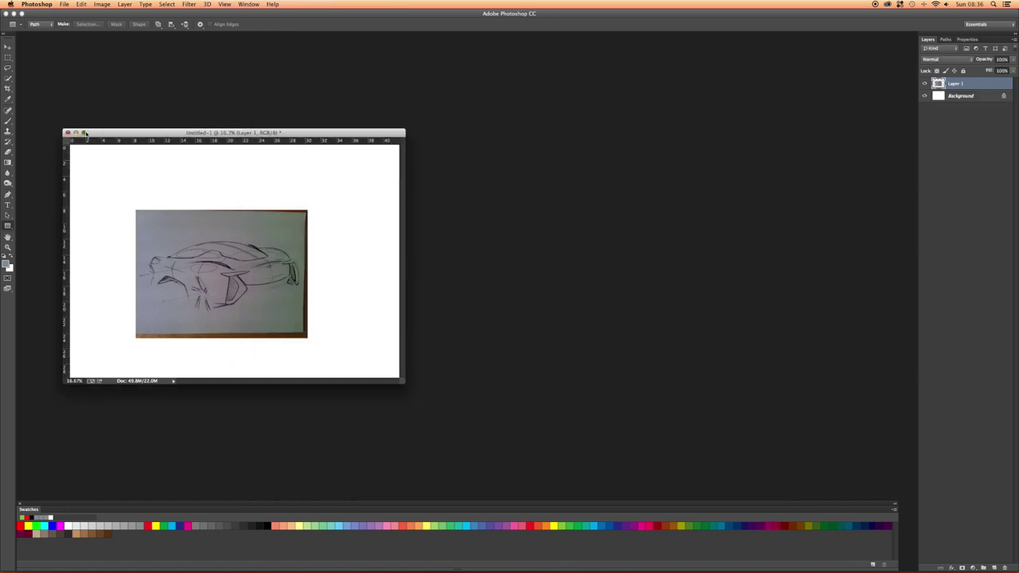
Dock Untitled-1 in the tab bar, trash its white Background, and place new Layer 2 below Layer 1.
left_click_drag(92, 134, 72, 38)
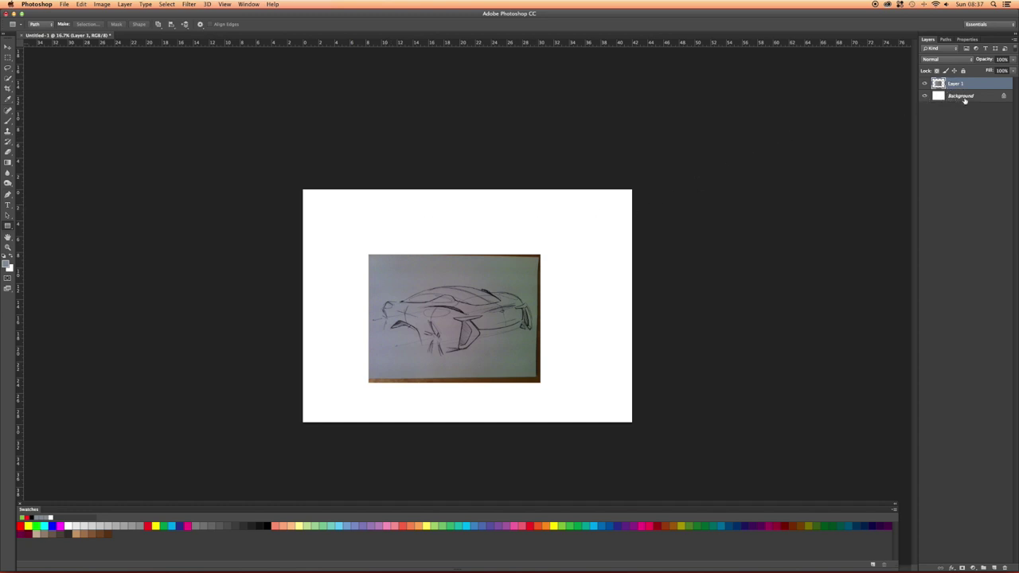
left_click_drag(985, 99, 1003, 569)
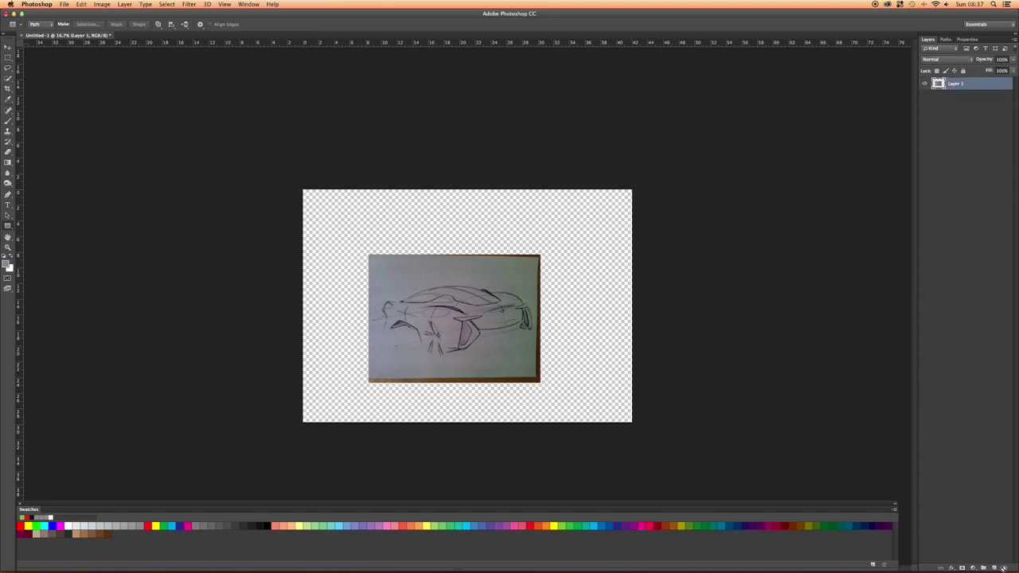
left_click(993, 568)
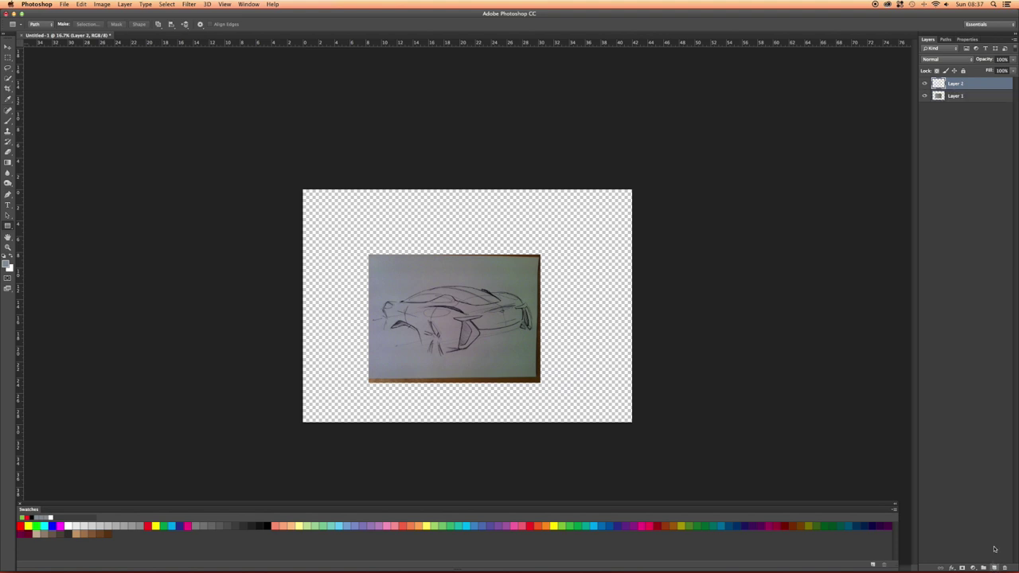
left_click_drag(950, 92, 950, 114)
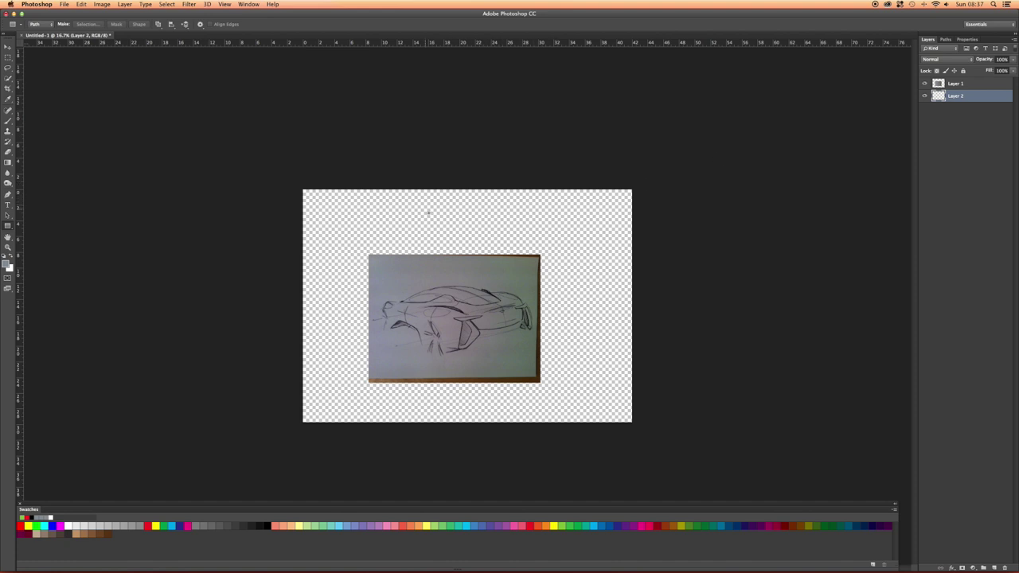
scroll(427, 213, "up", 5)
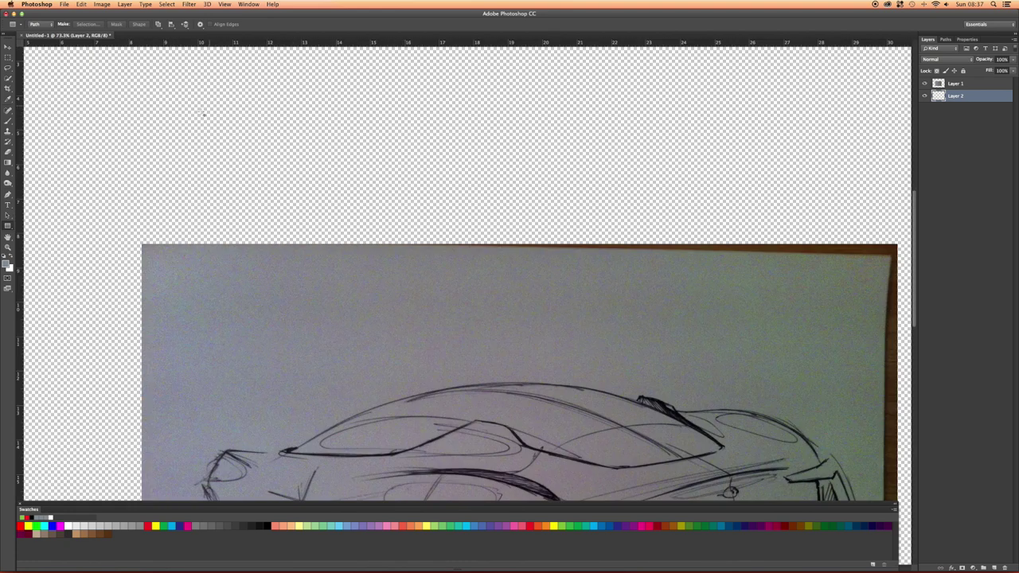
scroll(259, 129, "down", 3)
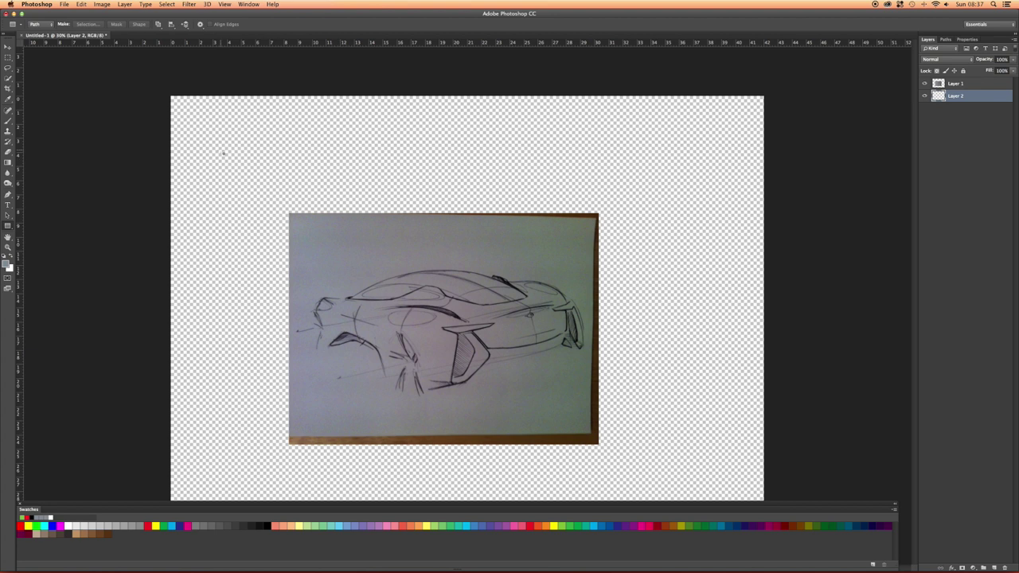
scroll(328, 233, "up", 2)
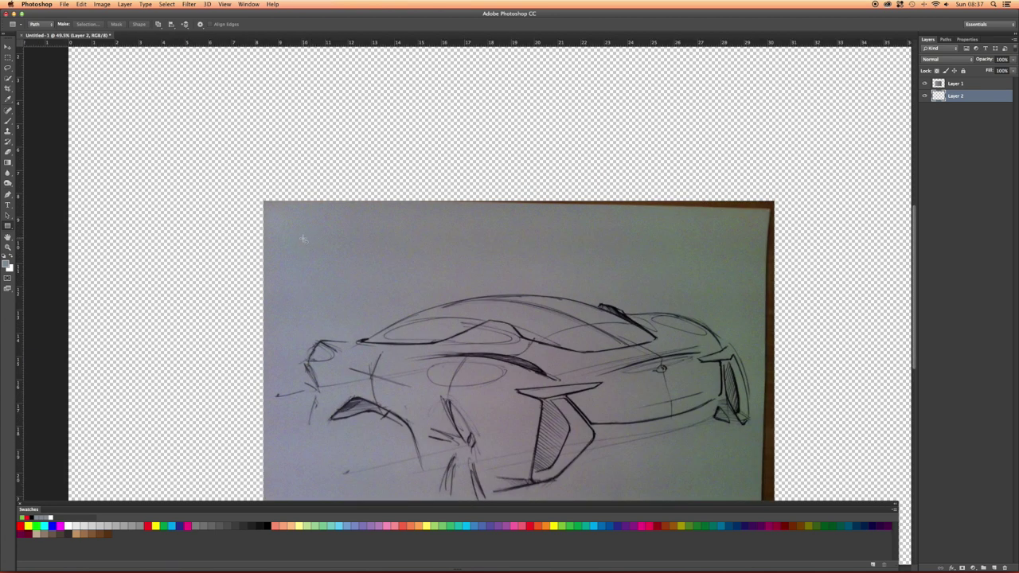
scroll(299, 231, "down", 10)
scroll(298, 167, "up", 7)
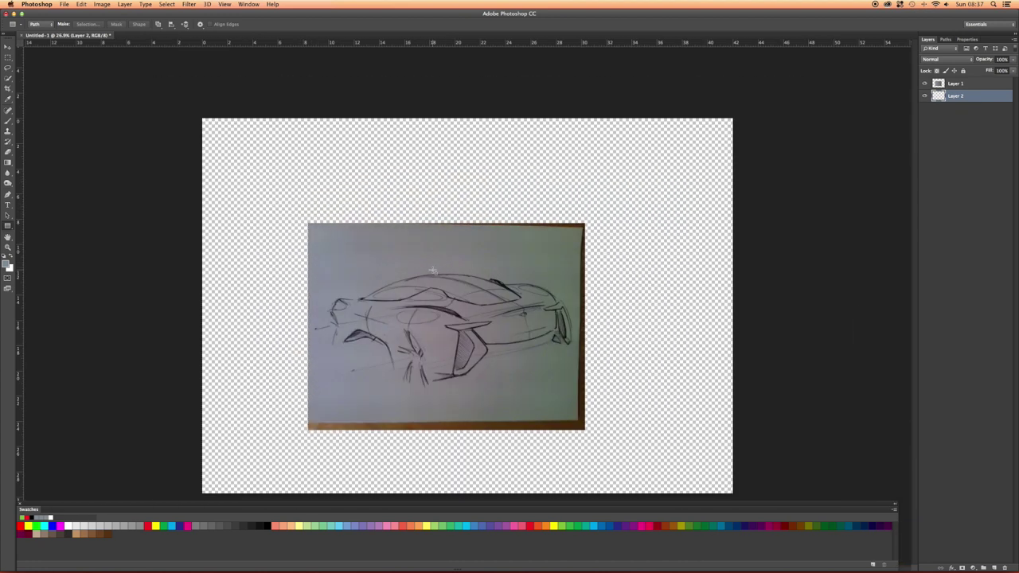
scroll(432, 271, "up", 3)
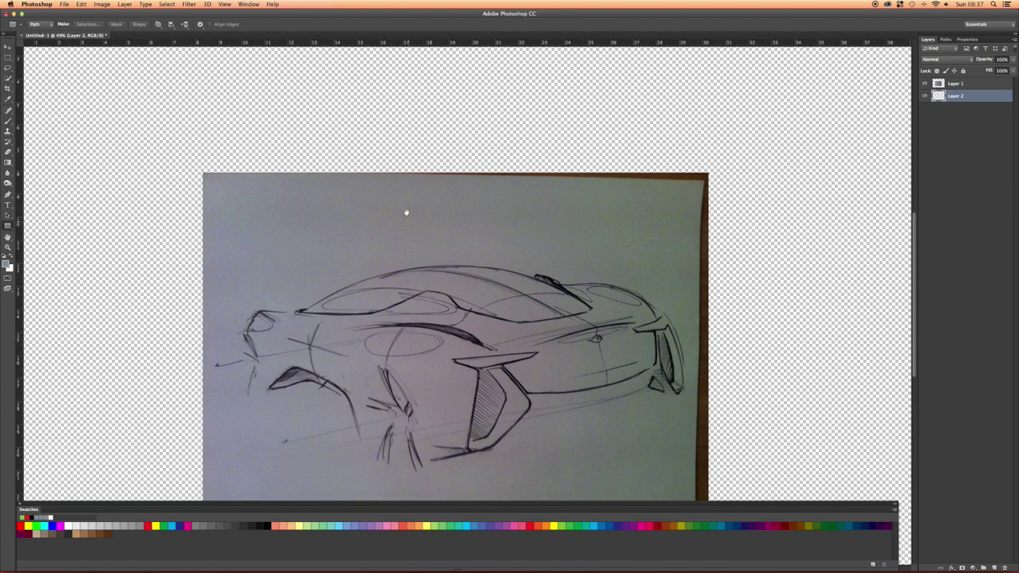
left_click_drag(406, 212, 393, 132)
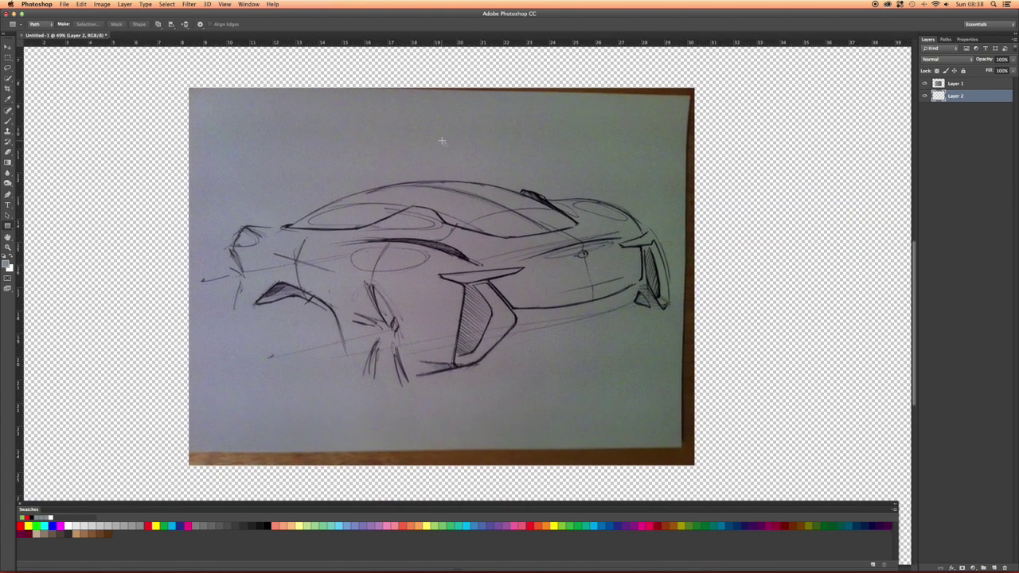
scroll(352, 174, "up", 3)
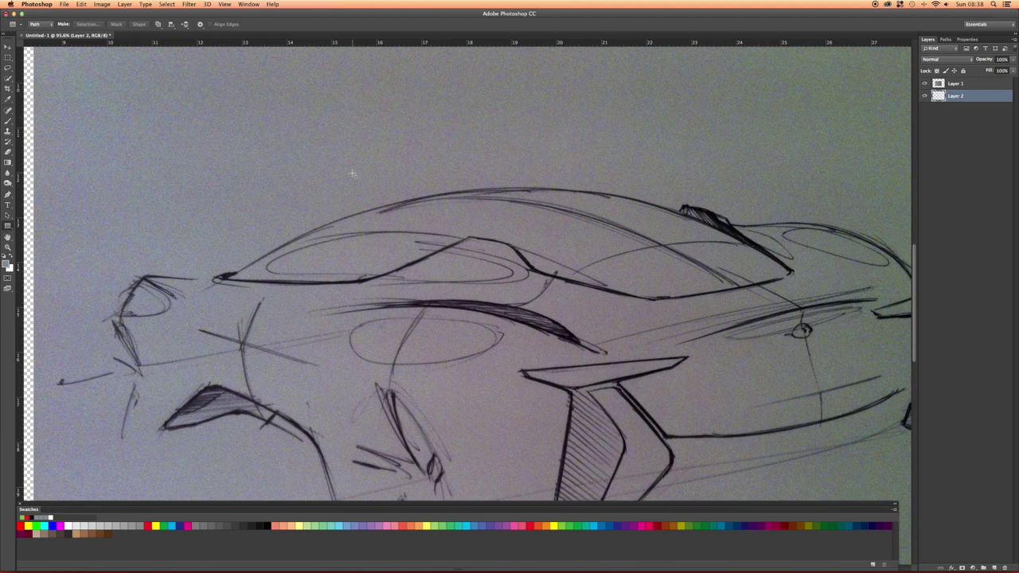
scroll(352, 174, "down", 3)
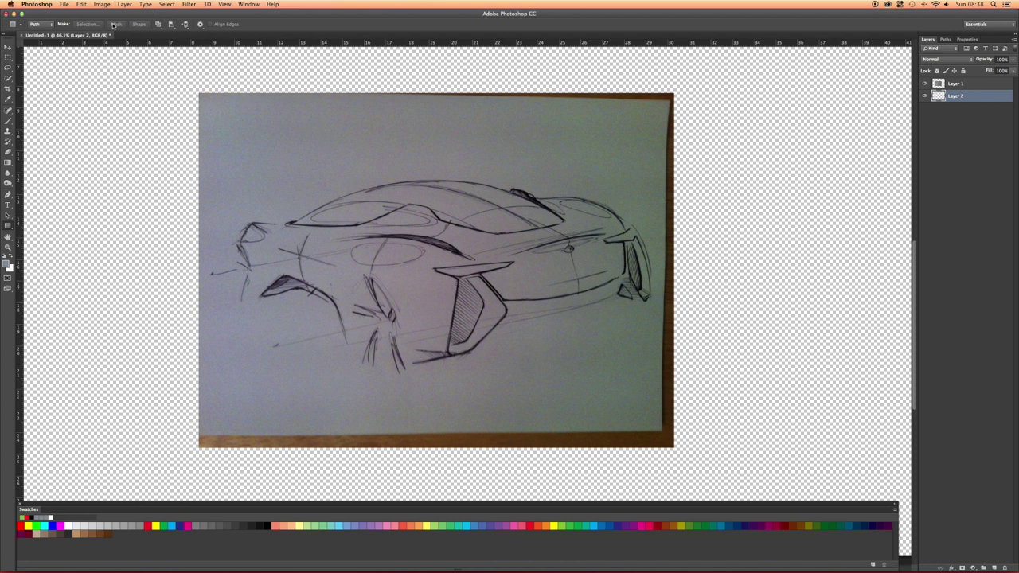
Select the paper background on Layer 1 with the Magic Wand, adding speckled areas.
key("w")
left_click(8, 79)
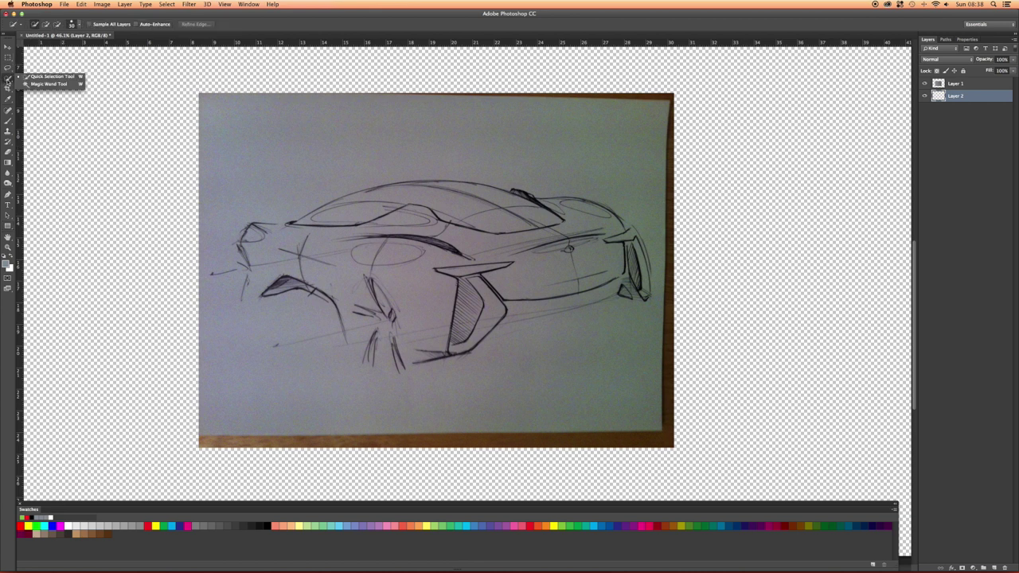
left_click(34, 86)
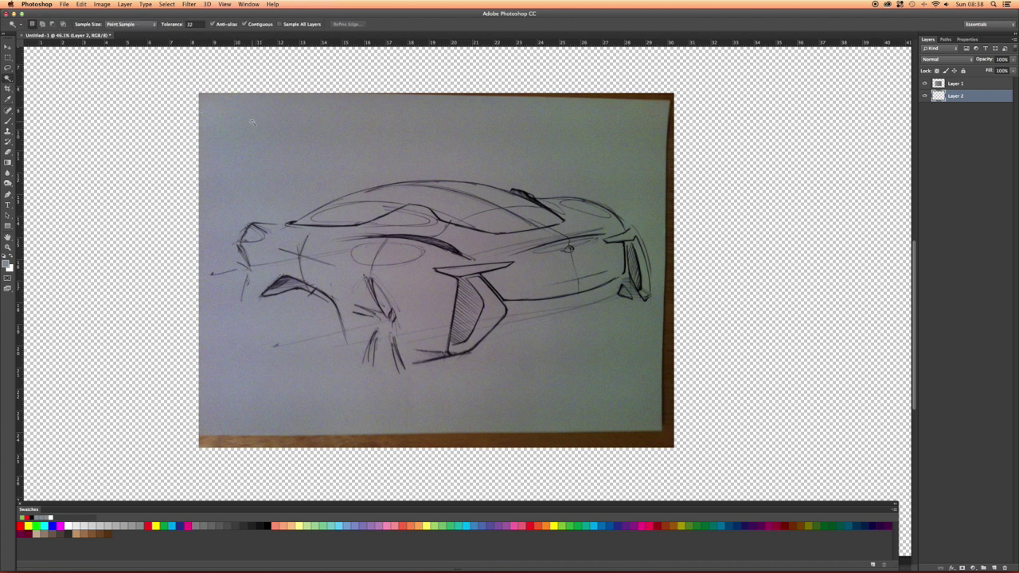
left_click(270, 130)
left_click(965, 85)
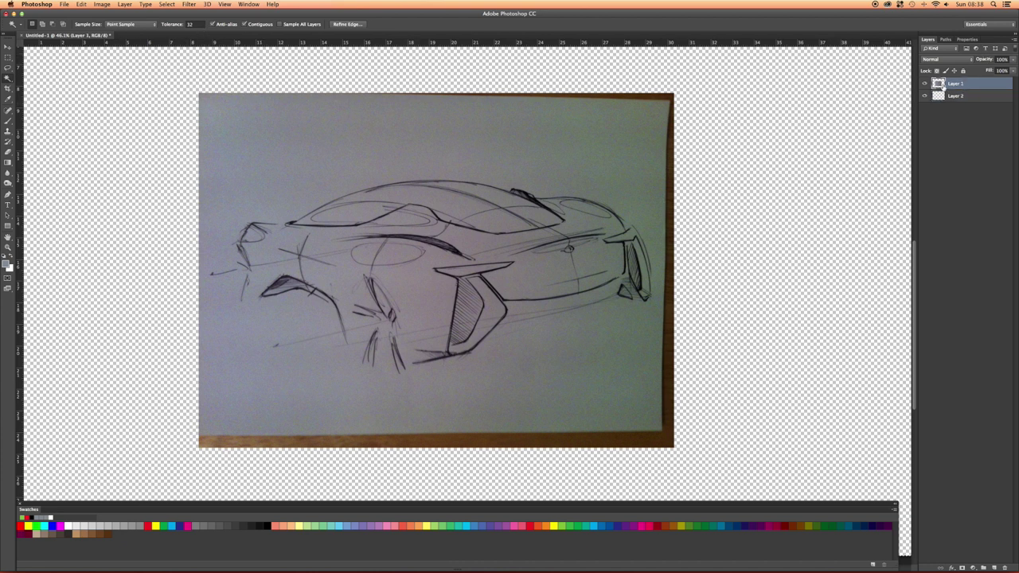
left_click(322, 132)
left_click(319, 131)
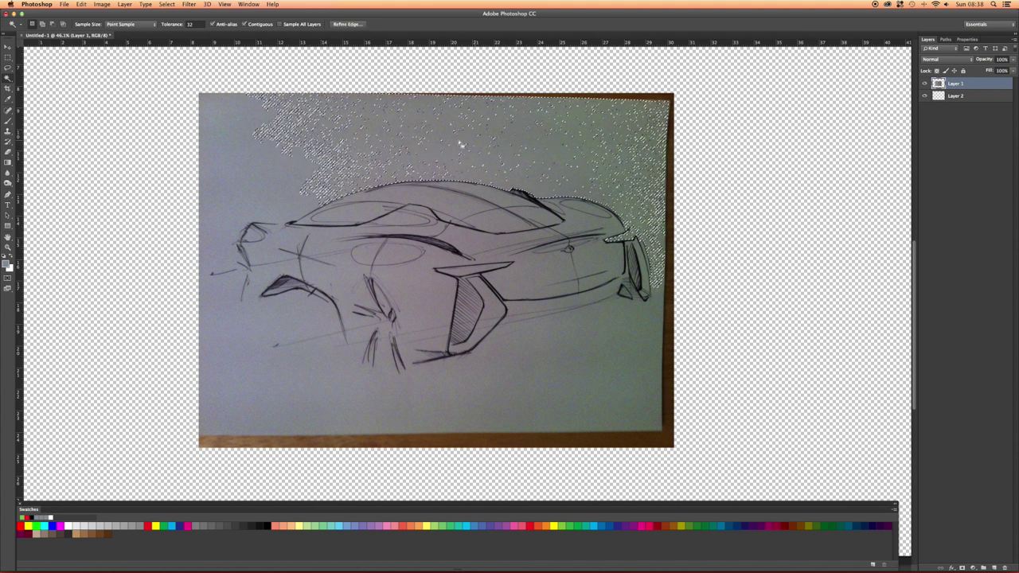
left_click(271, 175, "shift")
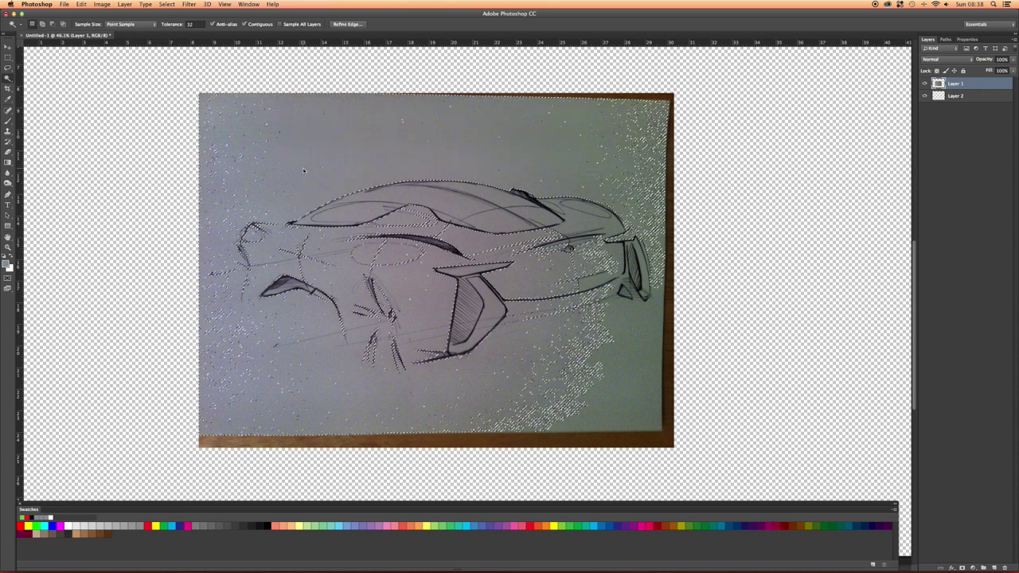
left_click(221, 201, "shift")
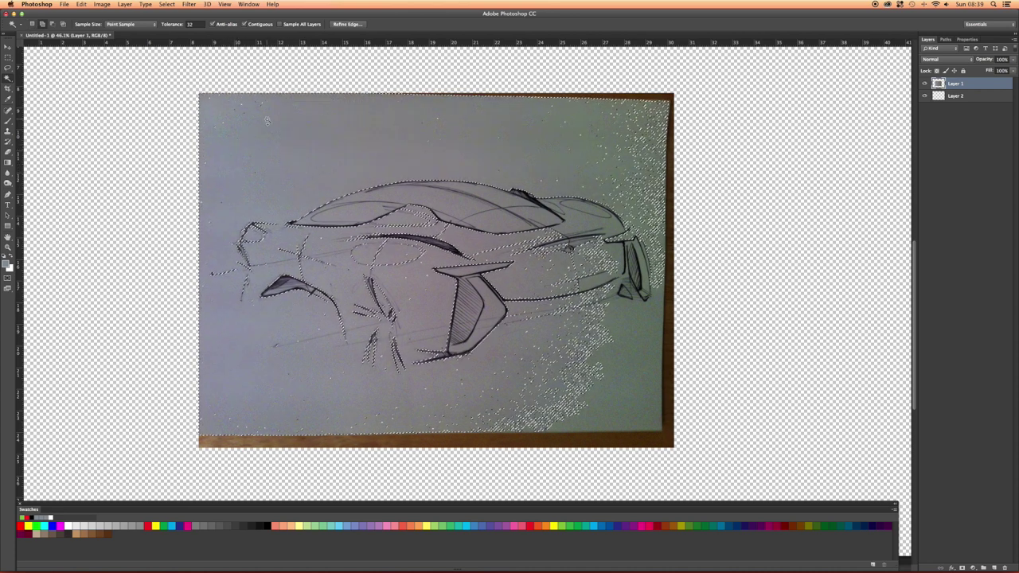
left_click(619, 137, "shift")
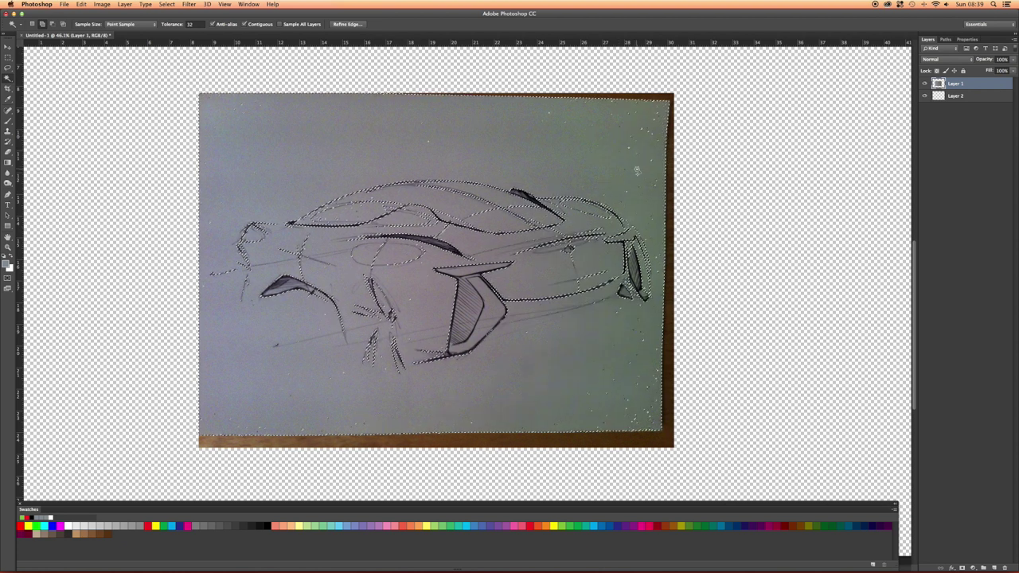
left_click(641, 145, "shift")
left_click(572, 130, "shift")
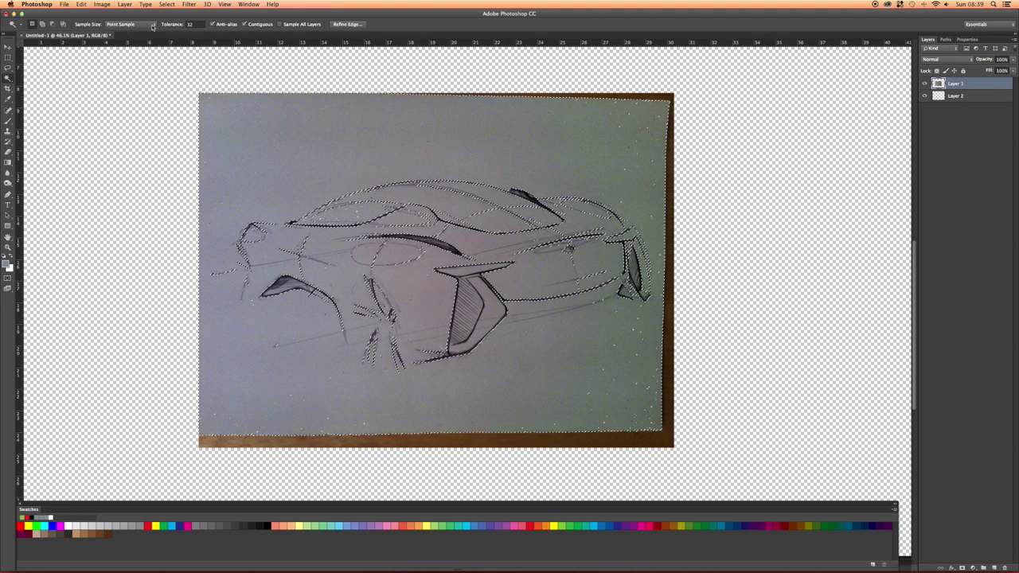
Set Magic Wand Tolerance to 1 and deselect everything.
left_click(191, 24)
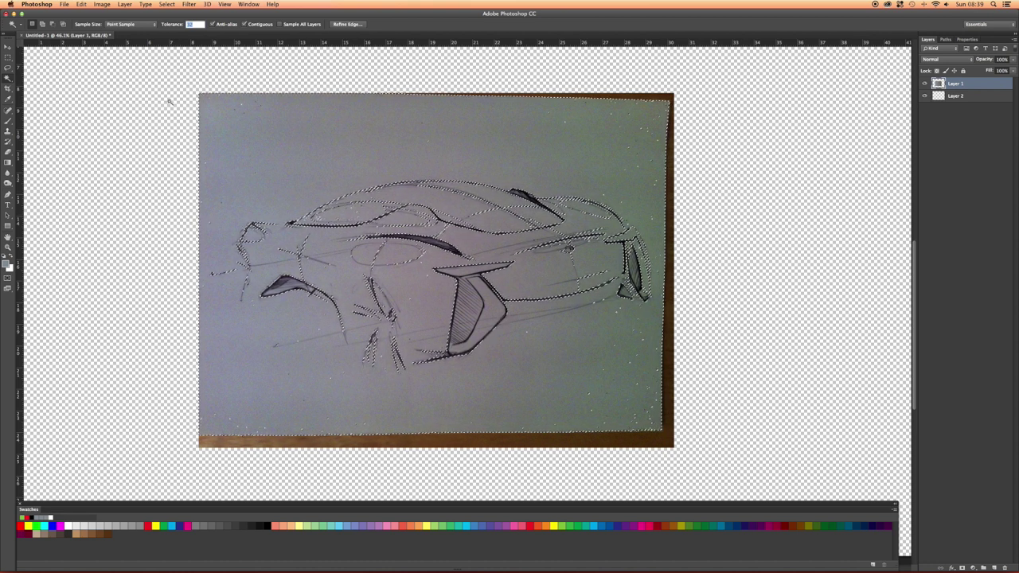
key("super+d")
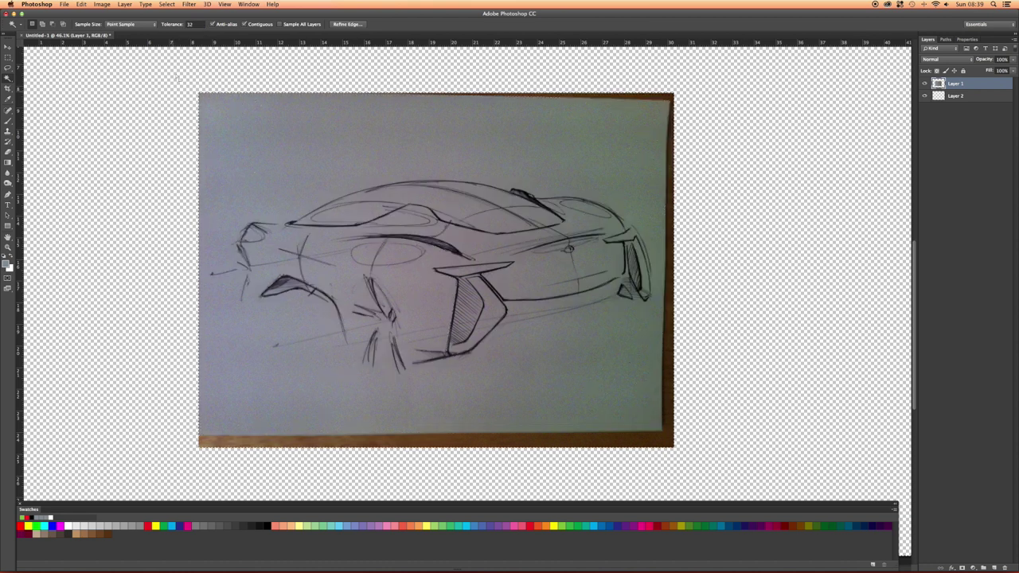
type("1")
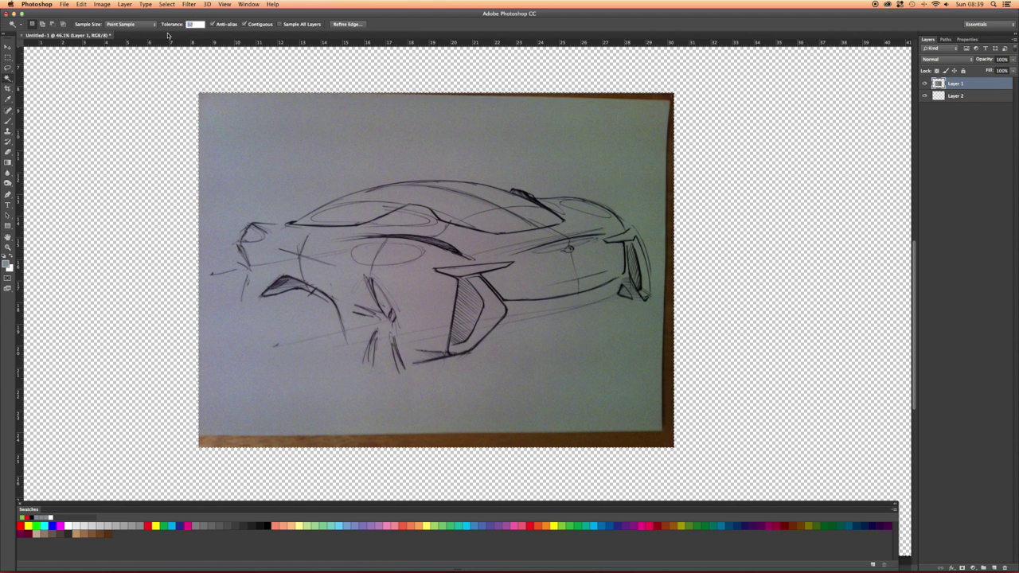
key("super+d")
Select top-left paper with the Magic Wand and raise Tolerance from 10 to 100.
left_click(217, 120)
scroll(226, 112, "up", 5)
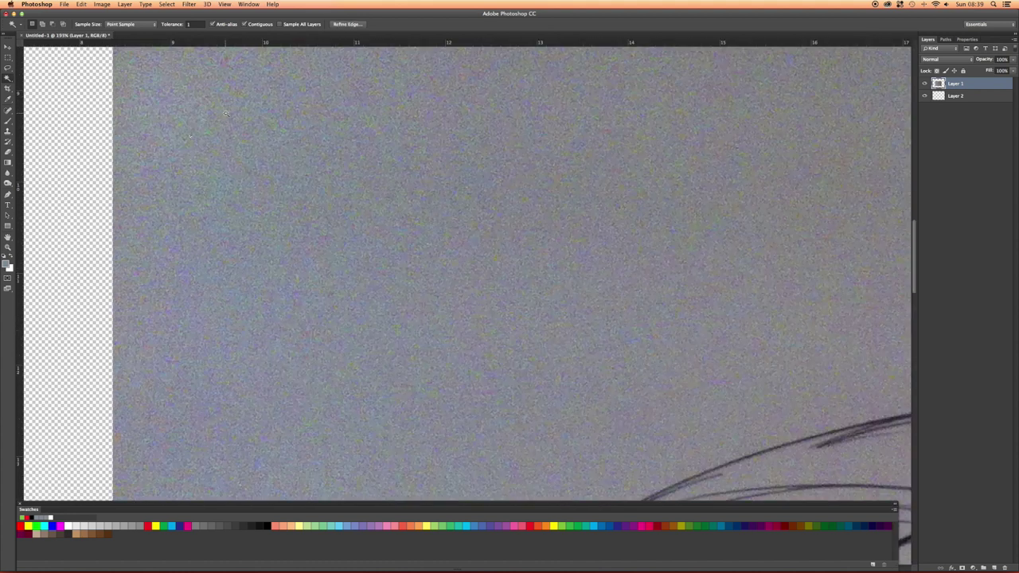
scroll(226, 112, "up", 5)
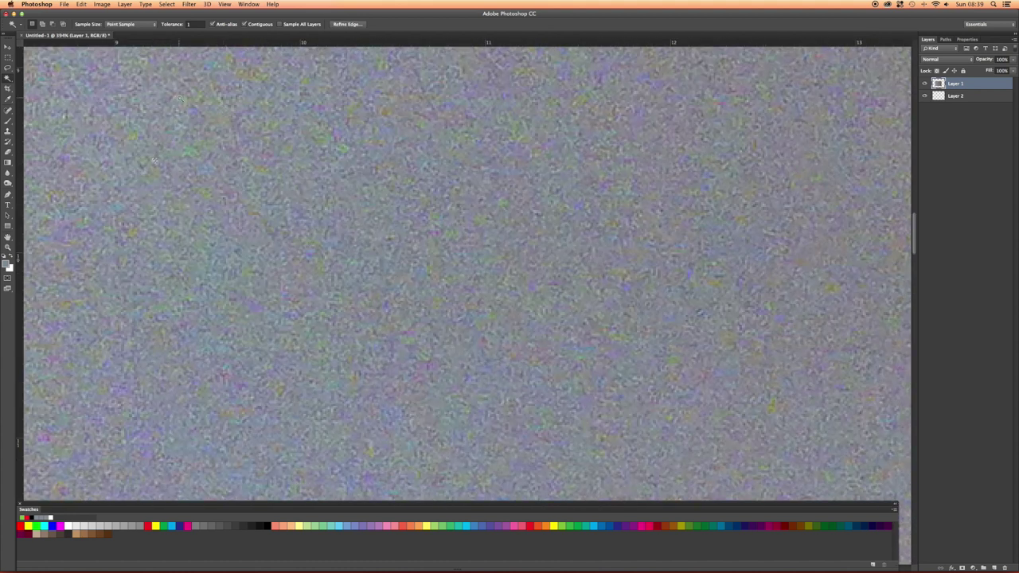
left_click(192, 26)
type("10")
scroll(215, 151, "up", 2)
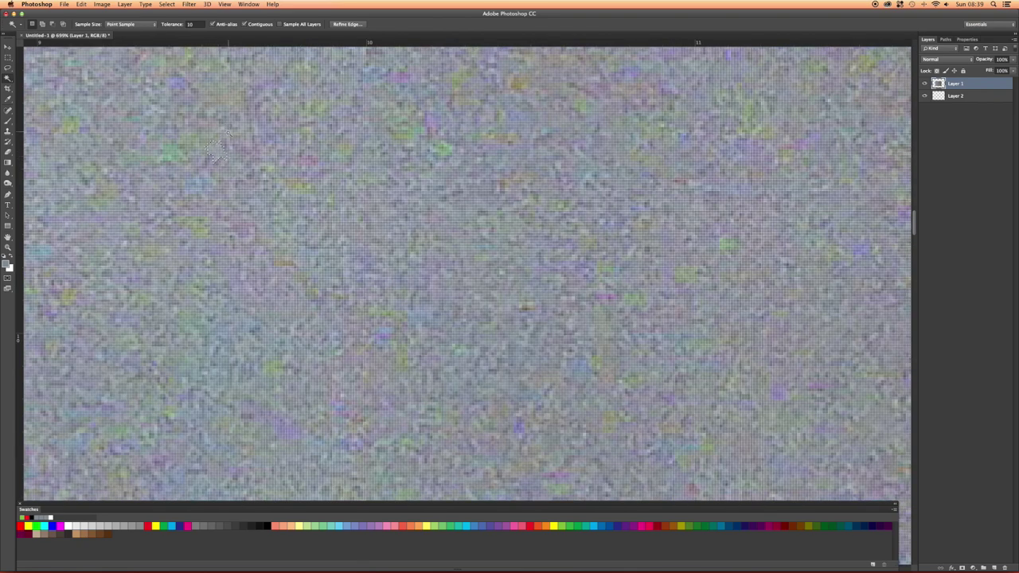
scroll(216, 152, "up", 2)
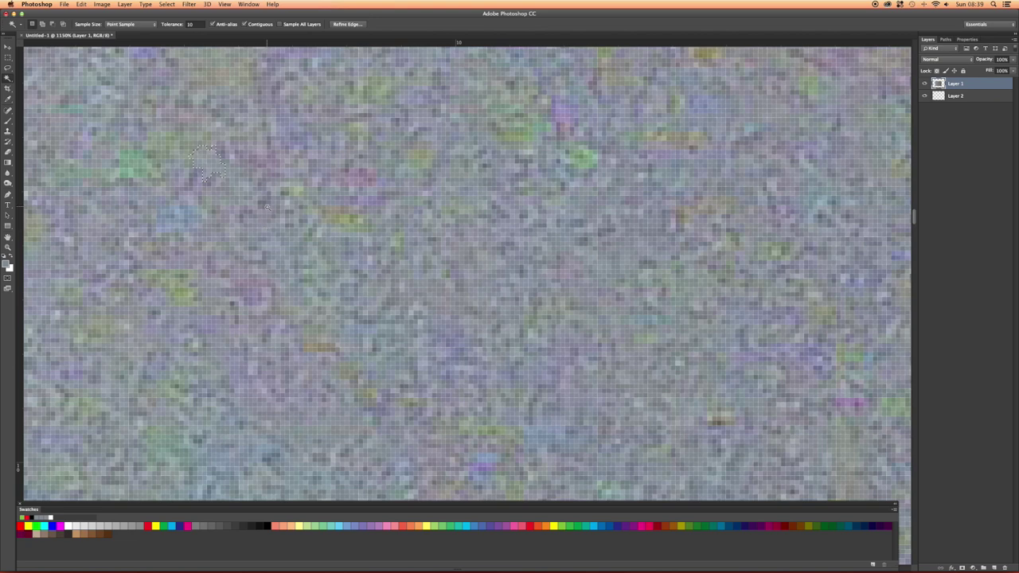
scroll(208, 163, "down", 5)
double_click(195, 25)
type("100")
scroll(244, 141, "down", 5)
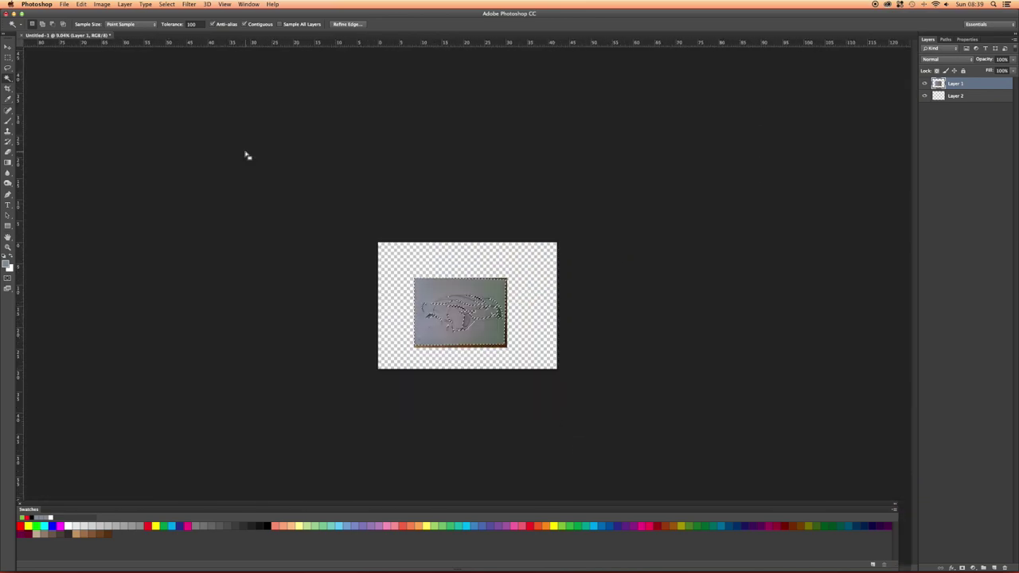
scroll(478, 326, "up", 5)
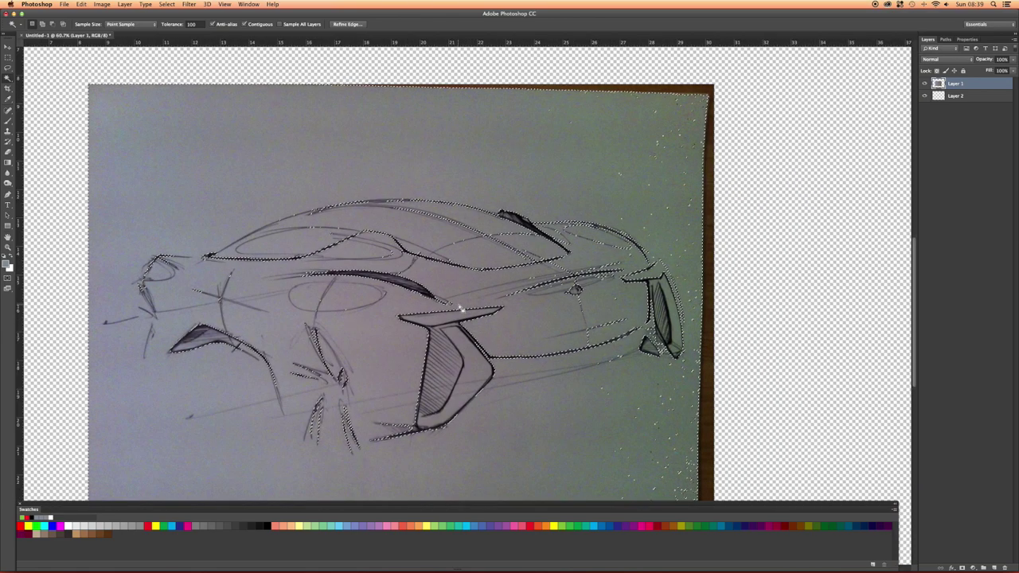
Subtract the clicked paper area from the selection and dismiss the empty-selection warning.
key("alt")
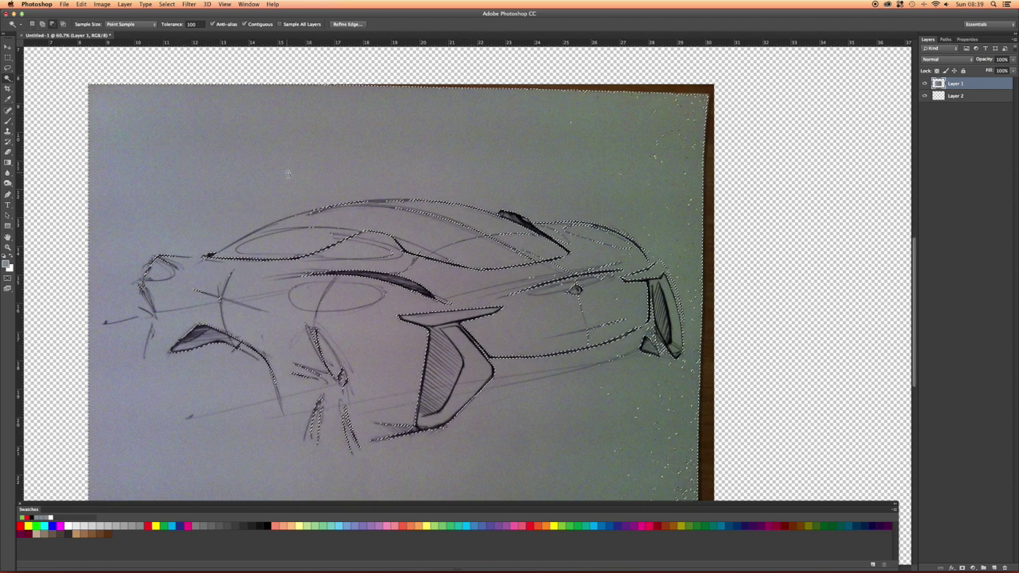
left_click(255, 183, "alt")
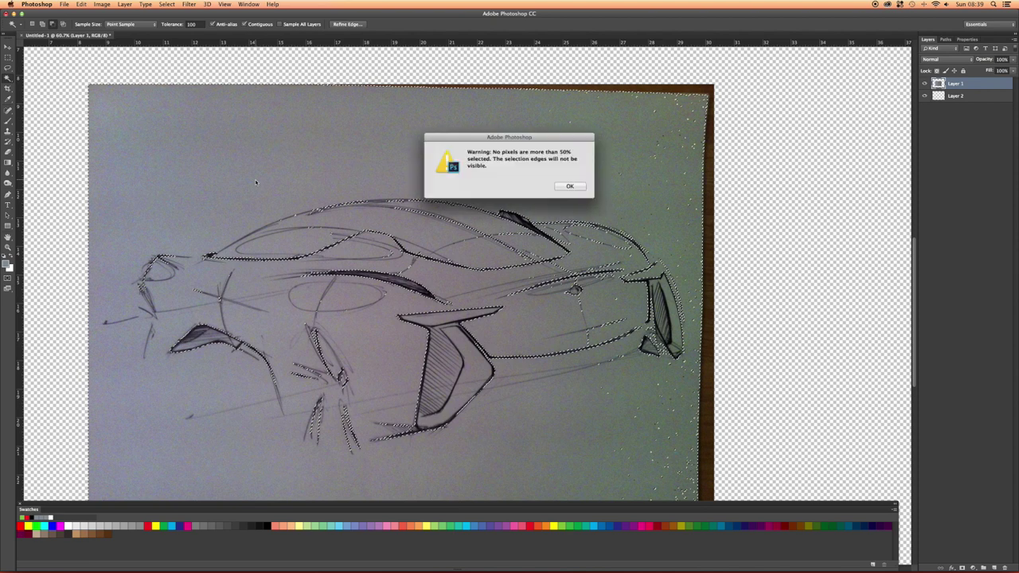
left_click(565, 187)
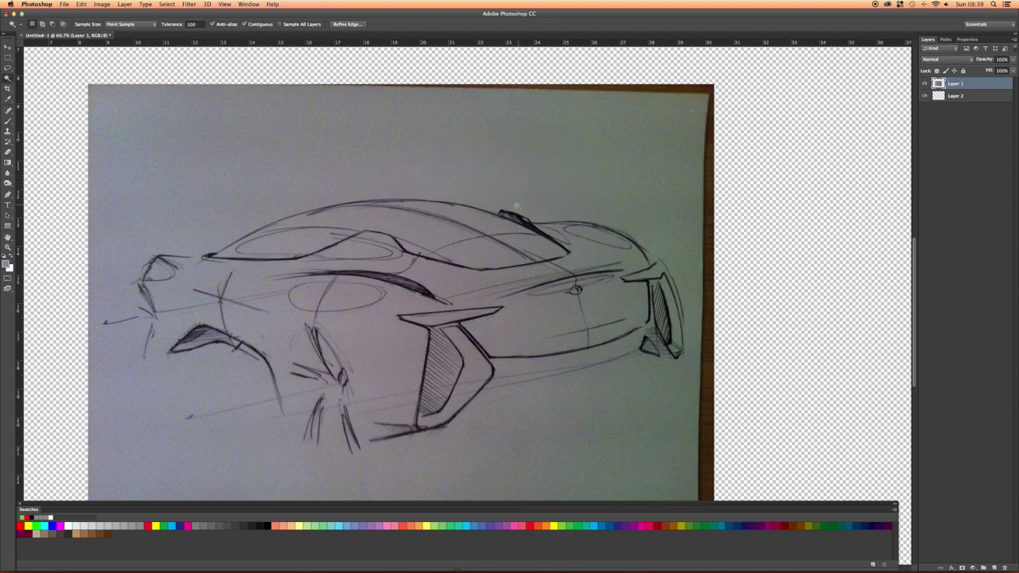
scroll(443, 211, "down", 5)
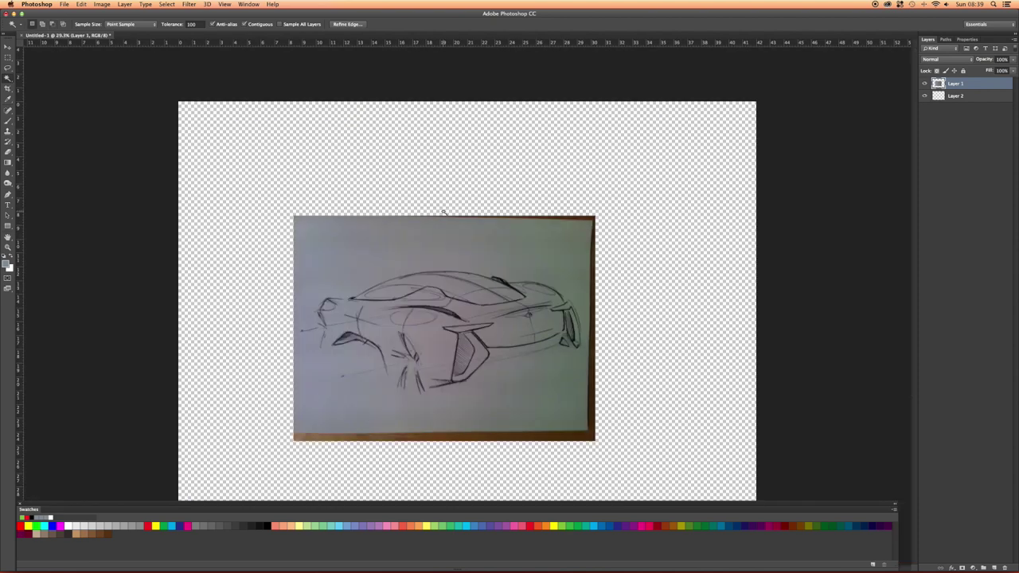
scroll(440, 248, "up", 6)
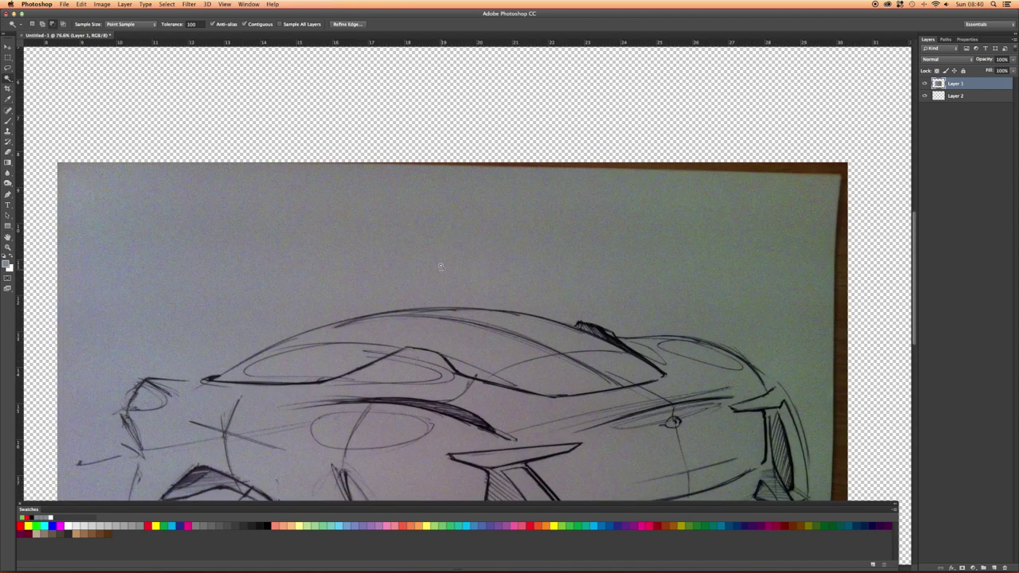
key("v")
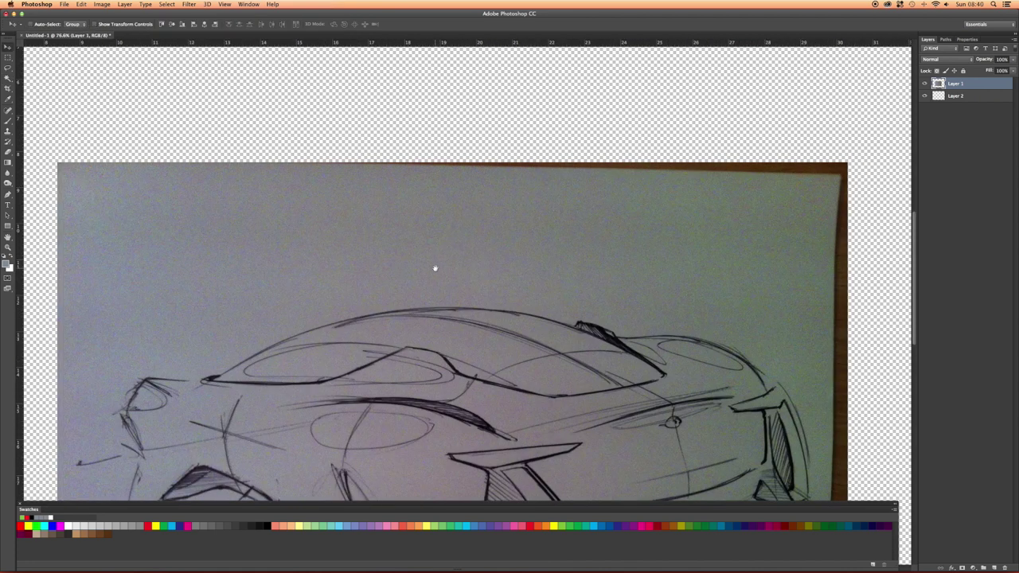
scroll(435, 268, "up", 3)
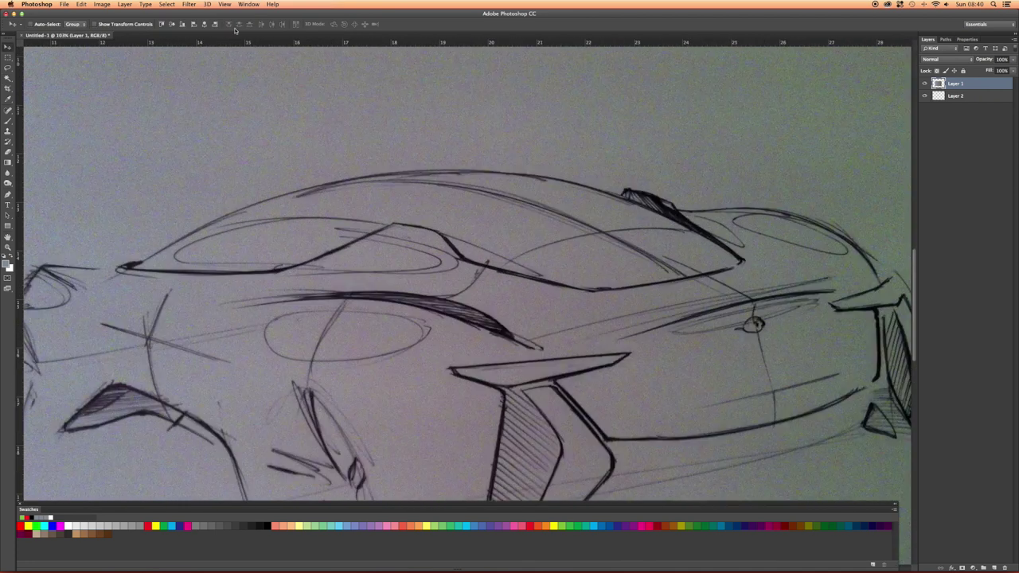
scroll(198, 118, "down", 5)
scroll(198, 118, "up", 5)
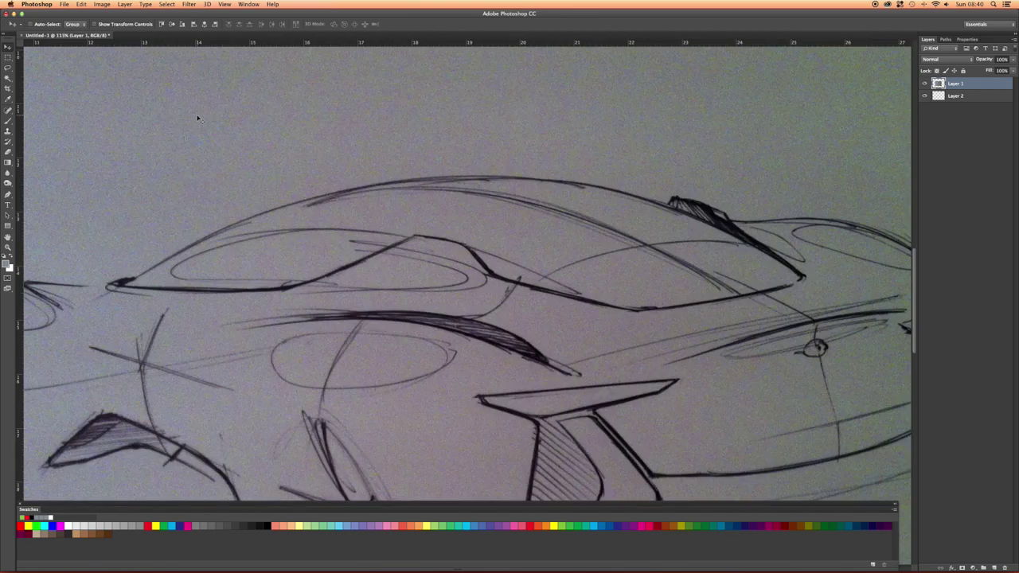
scroll(198, 119, "down", 3)
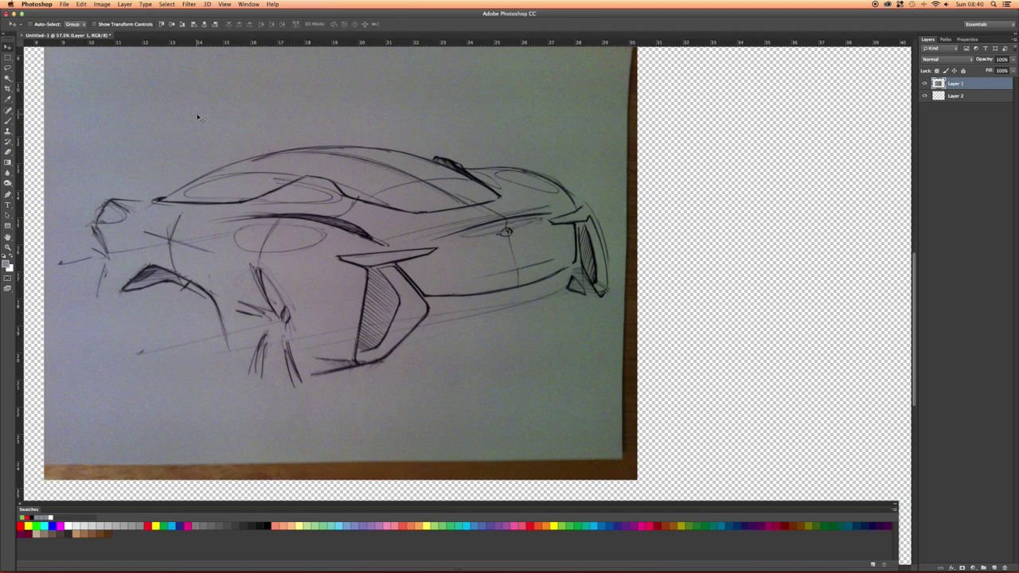
key("super+l")
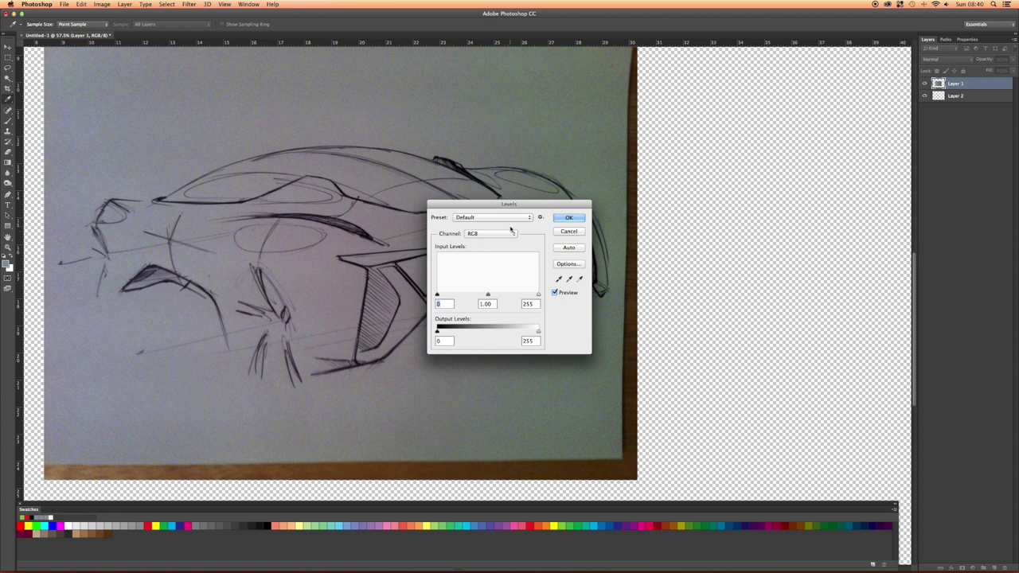
left_click_drag(506, 205, 542, 181)
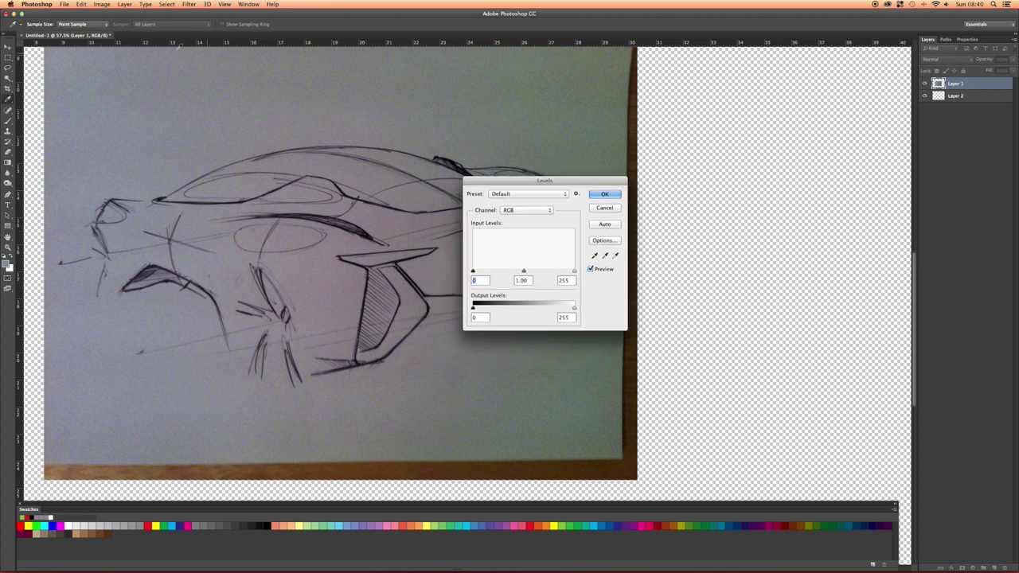
left_click(103, 4)
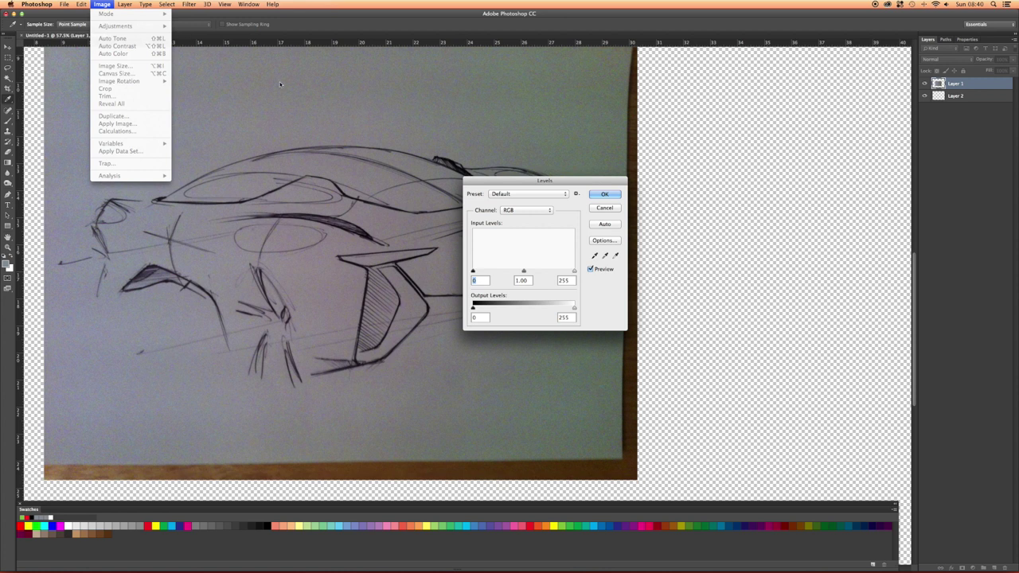
left_click(603, 208)
left_click(603, 208)
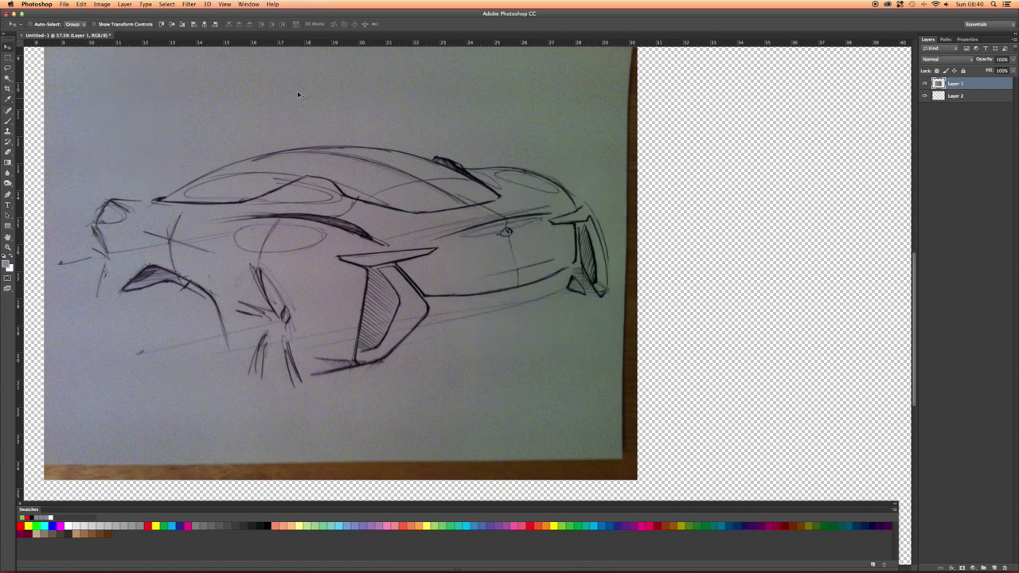
left_click(103, 4)
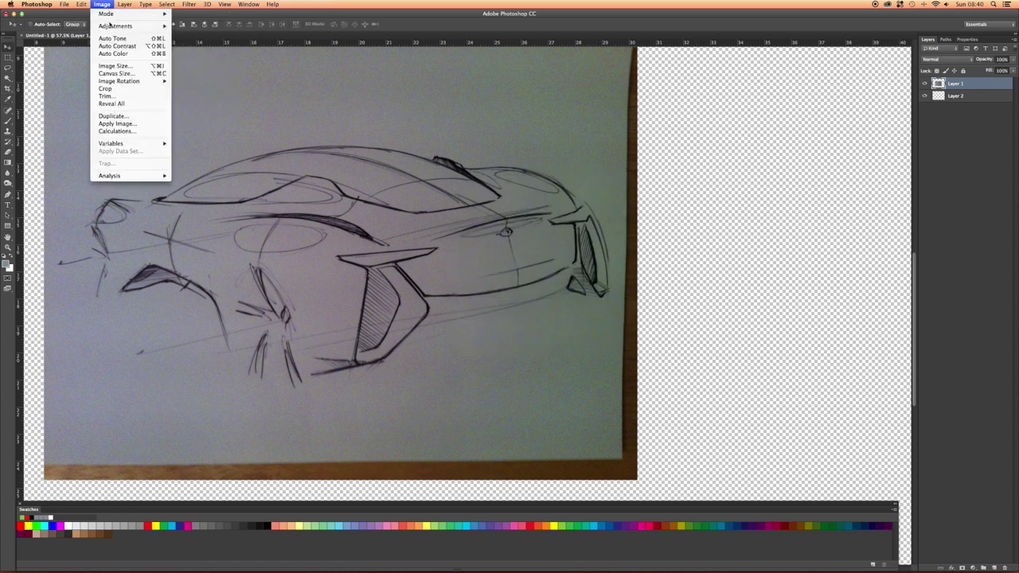
mouse_move(109, 26)
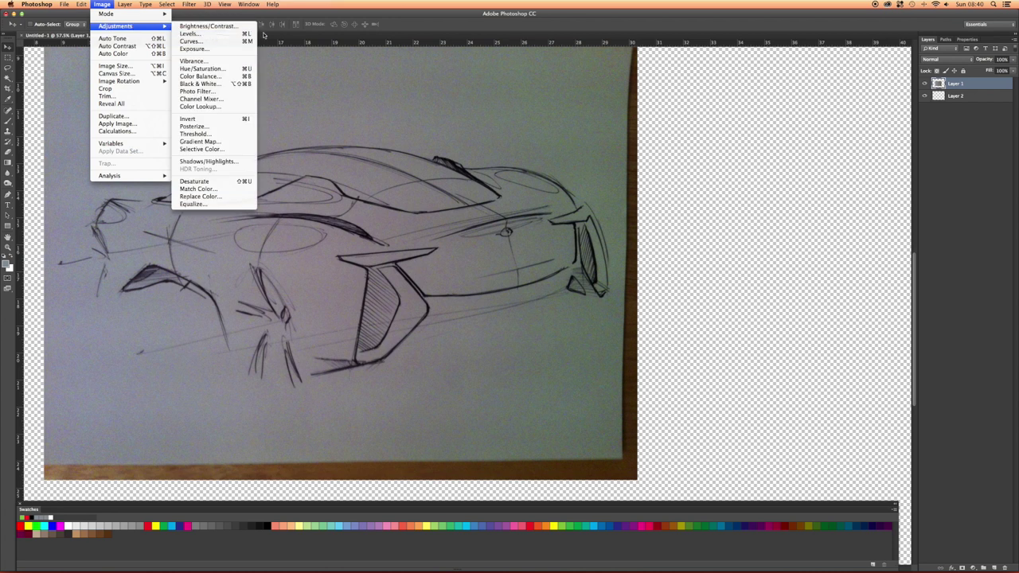
left_click(224, 35)
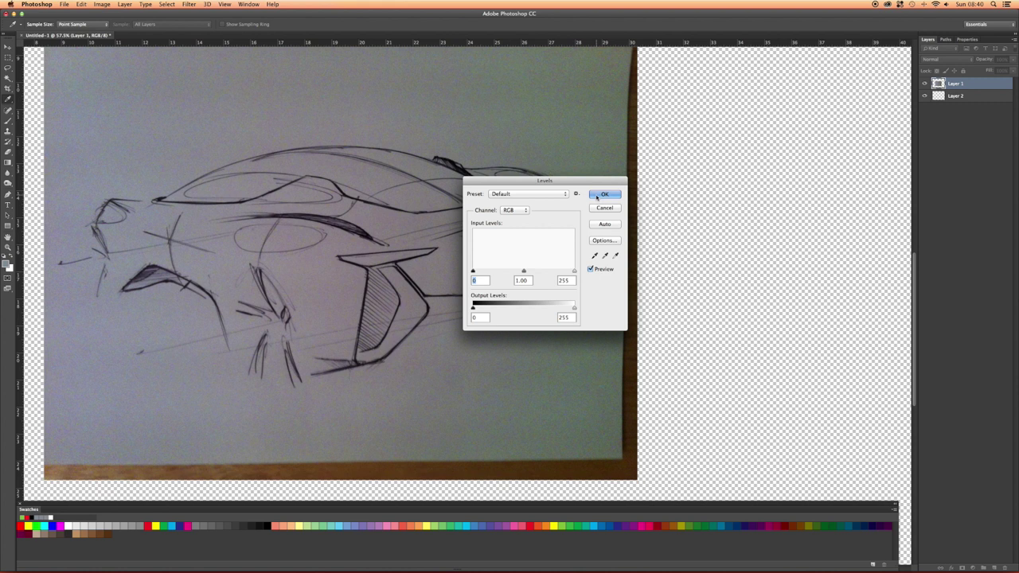
left_click_drag(534, 182, 699, 143)
mouse_move(690, 230)
left_mouse_down()
mouse_move(650, 231)
mouse_move(749, 235)
mouse_move(681, 238)
left_mouse_up()
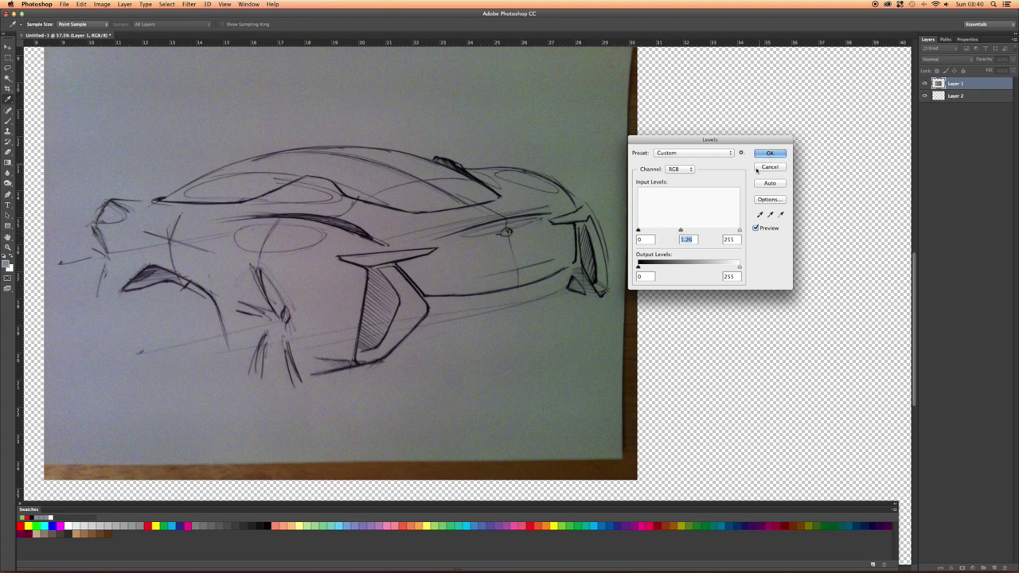
mouse_move(739, 268)
left_mouse_down()
mouse_move(698, 268)
mouse_move(733, 269)
left_mouse_up()
left_click(764, 185)
left_click(767, 168)
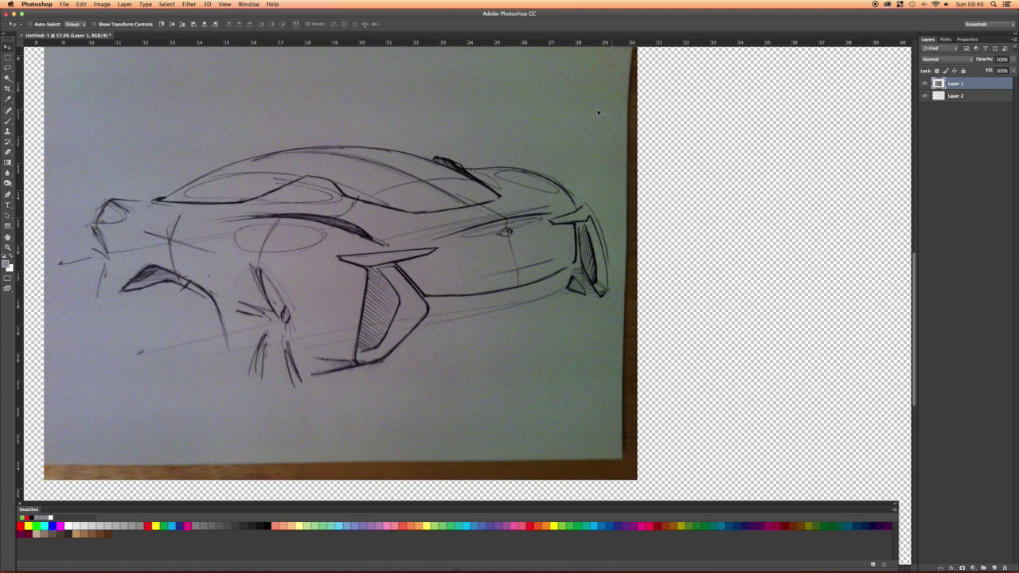
key("super+l")
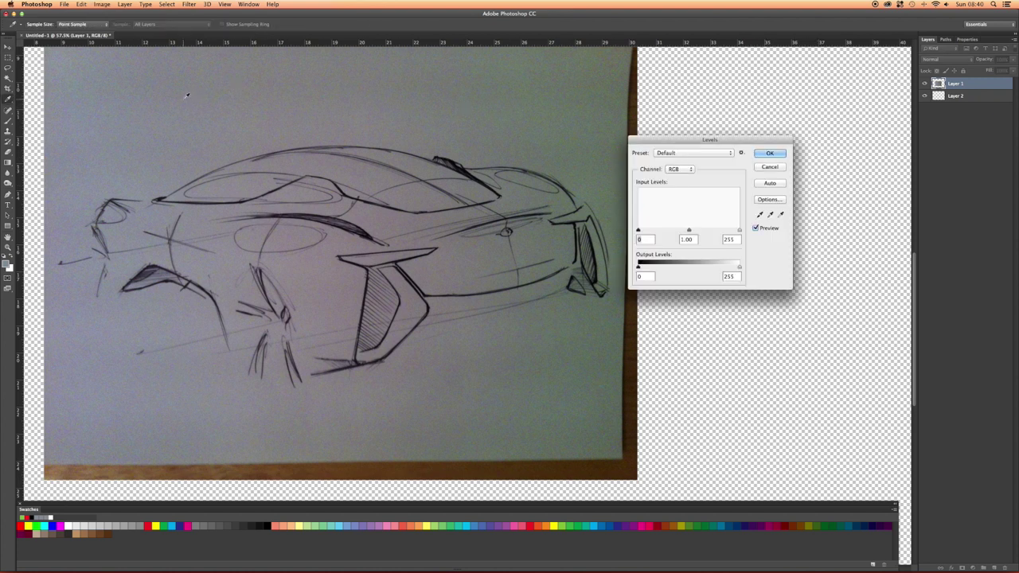
left_click(761, 154)
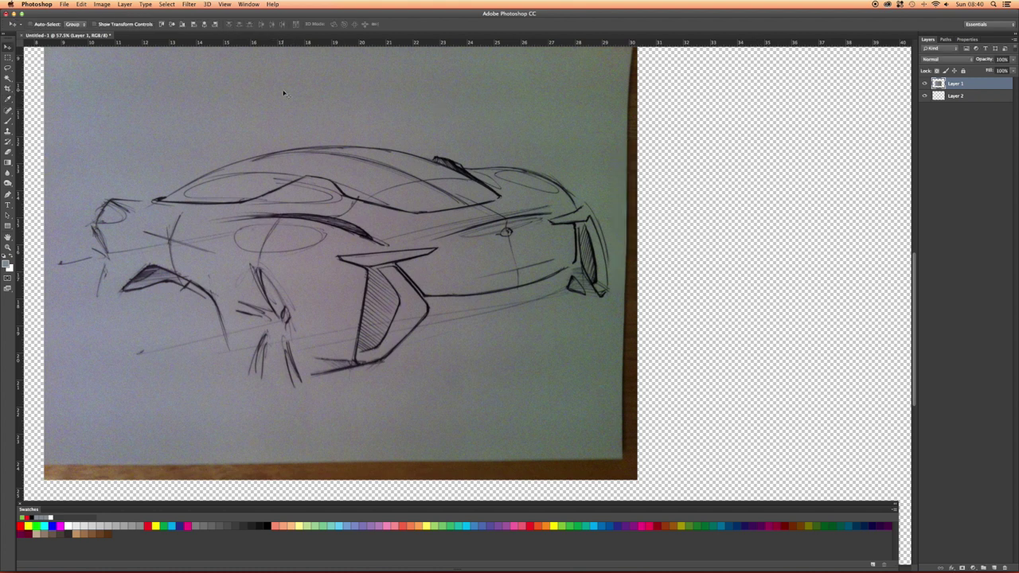
key("super+l")
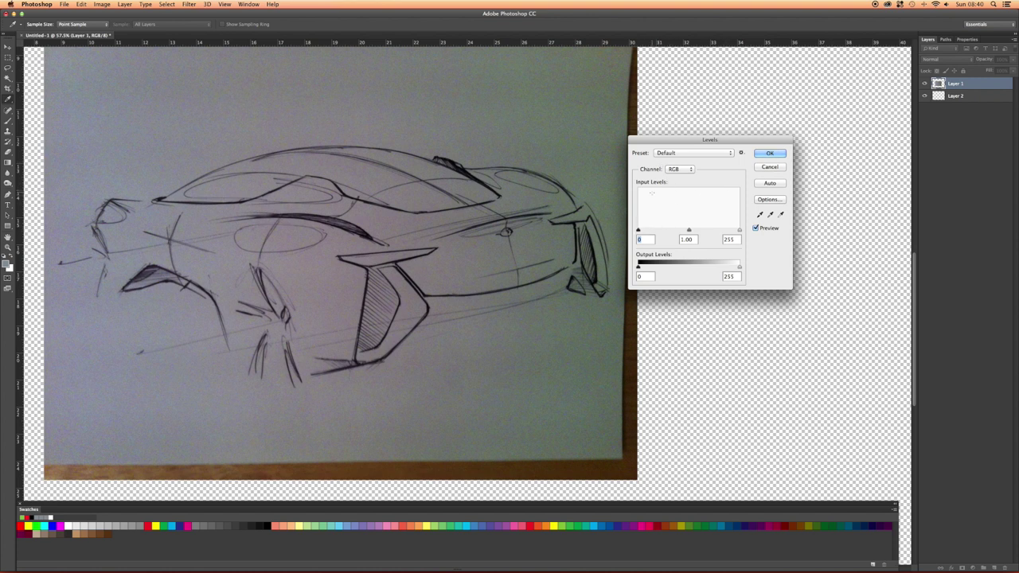
left_click(762, 153)
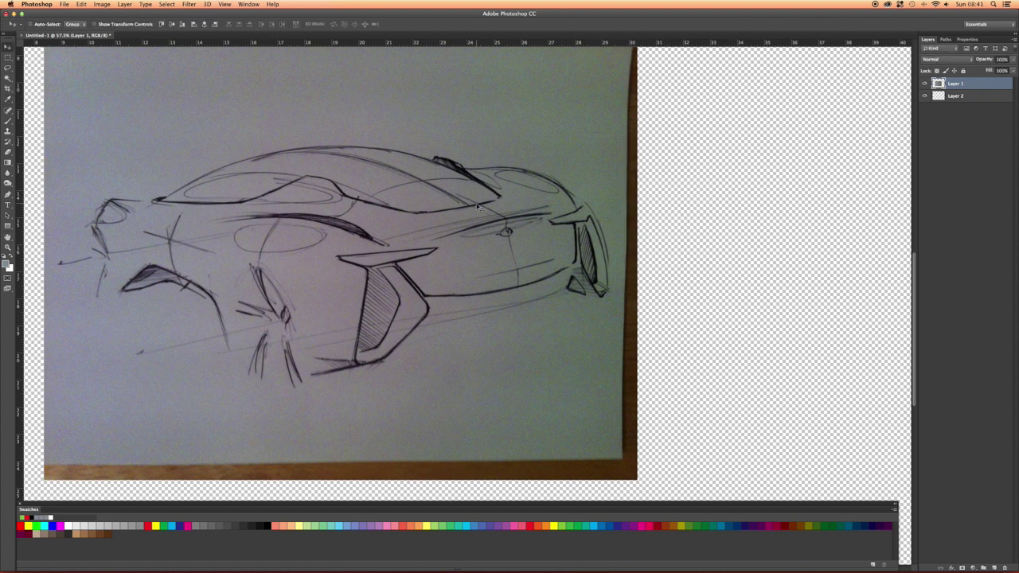
left_click(101, 4)
mouse_move(109, 15)
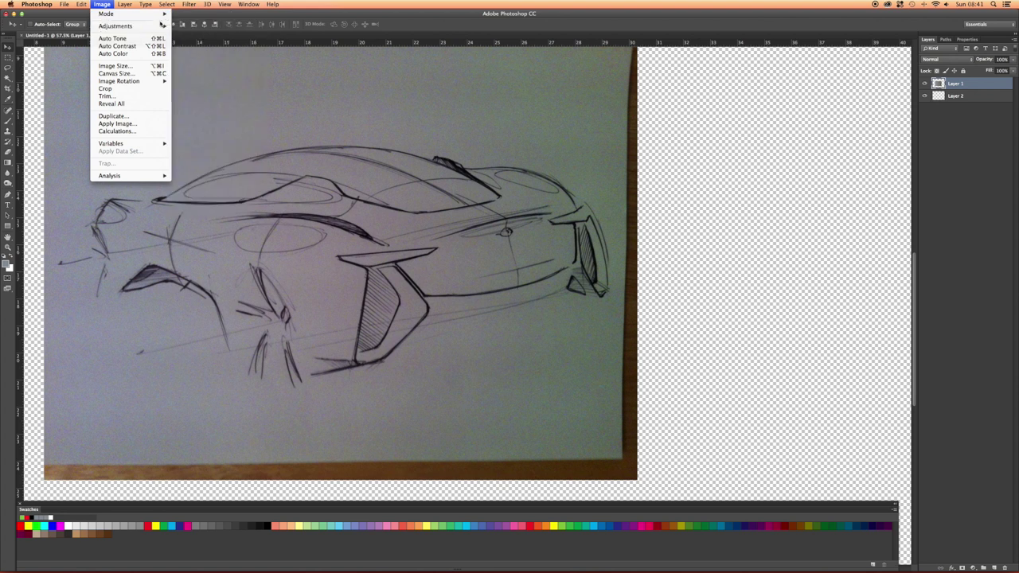
left_click(177, 28)
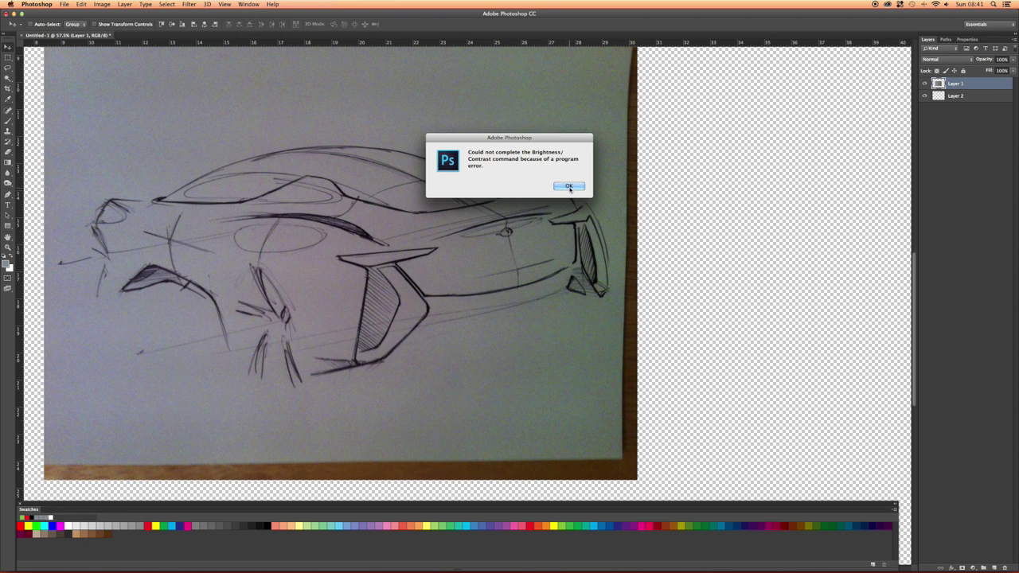
left_click(569, 187)
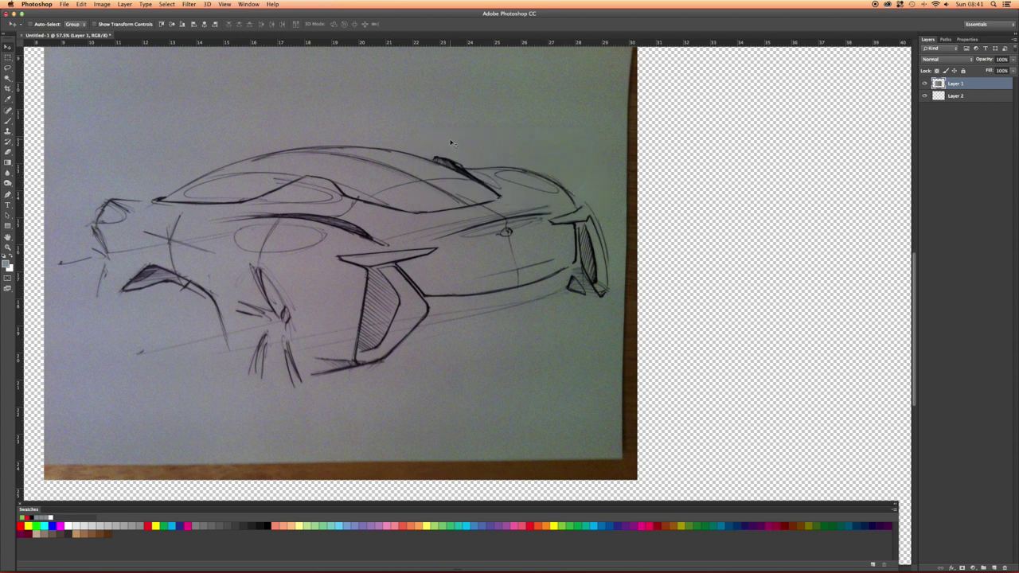
Save the layered sketch as Untitled-1.psd in the Desktop folder.
key("super+s")
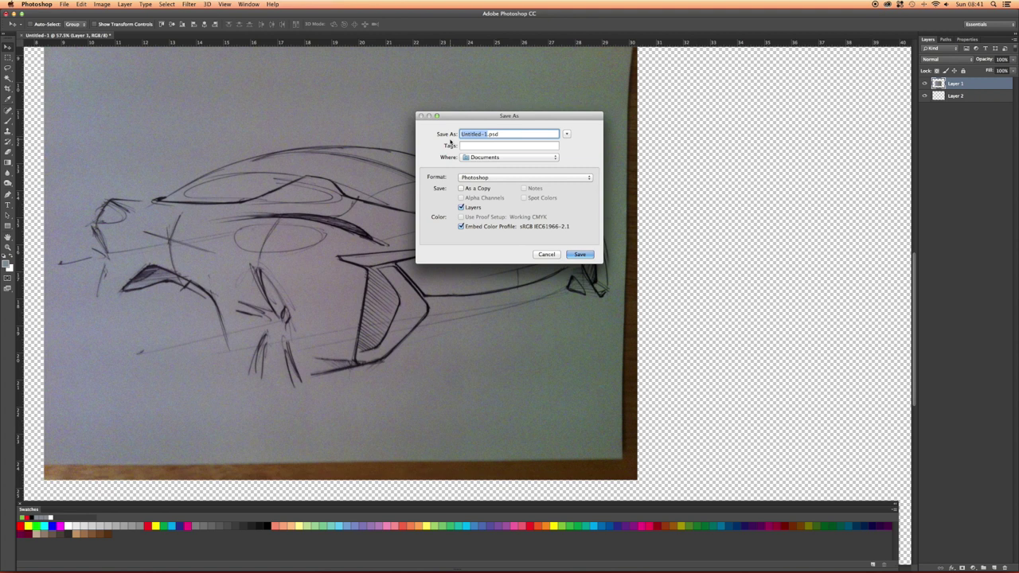
left_click(471, 157)
left_click(430, 162)
left_click(566, 133)
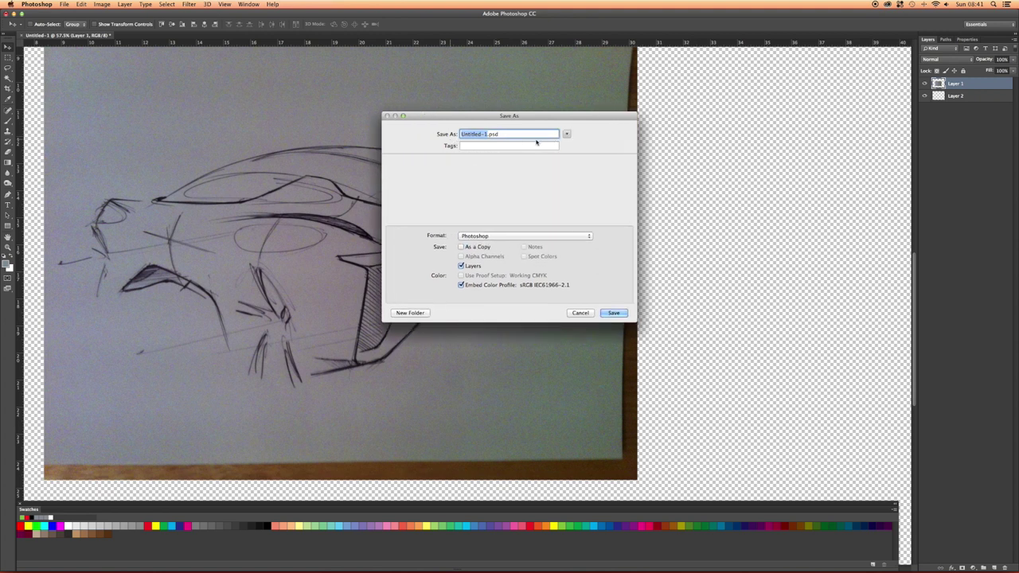
left_click(401, 193)
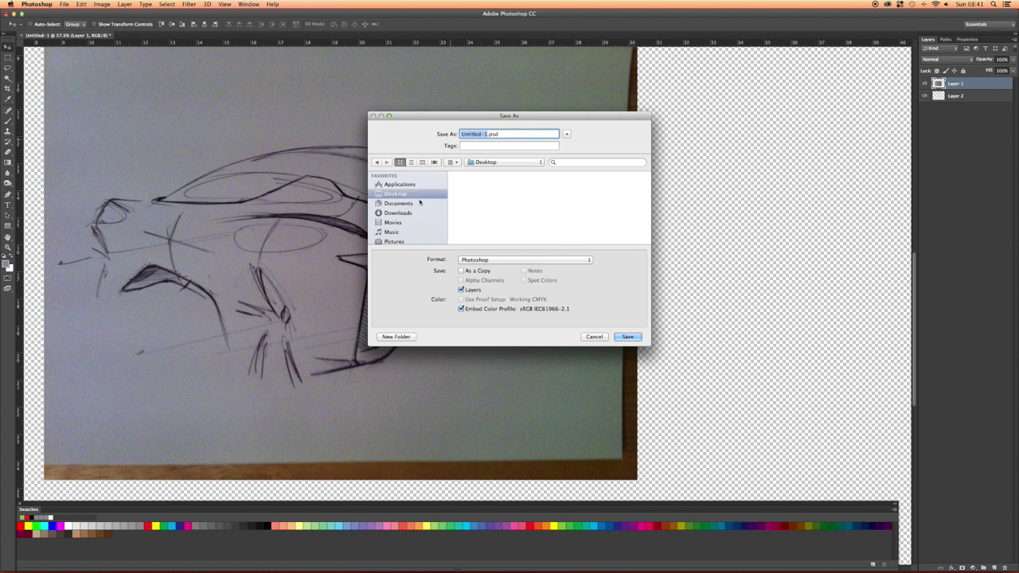
left_click(621, 336)
Accept the Photoshop format options and reopen Untitled-1.psd from the desktop.
key("Return")
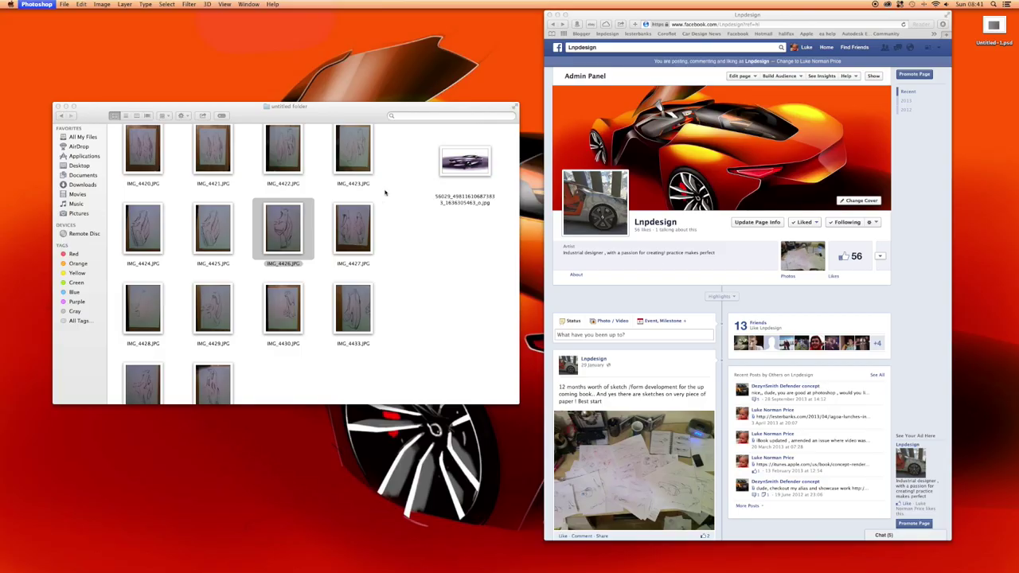
left_click_drag(768, 15, 701, 18)
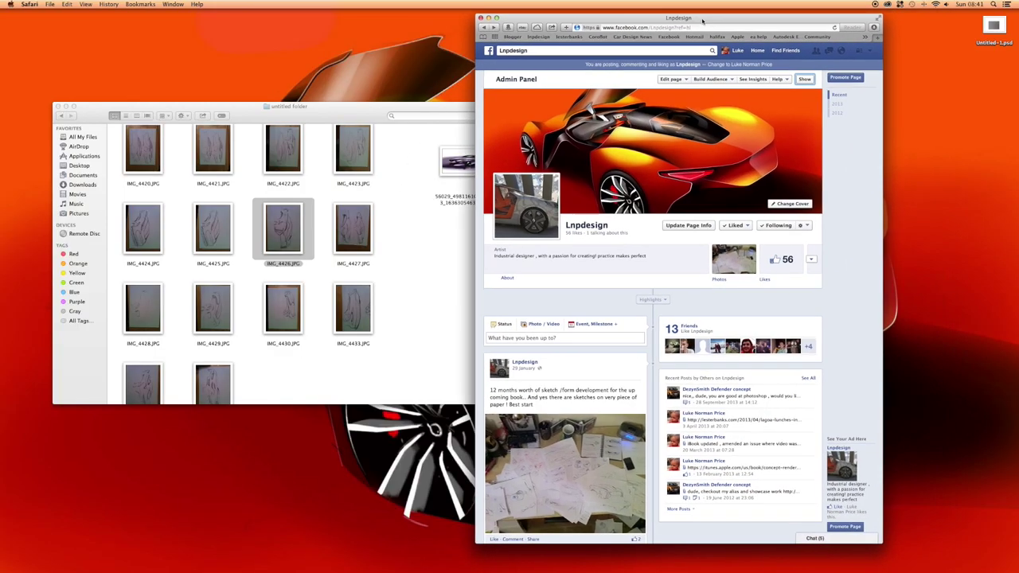
double_click(993, 26)
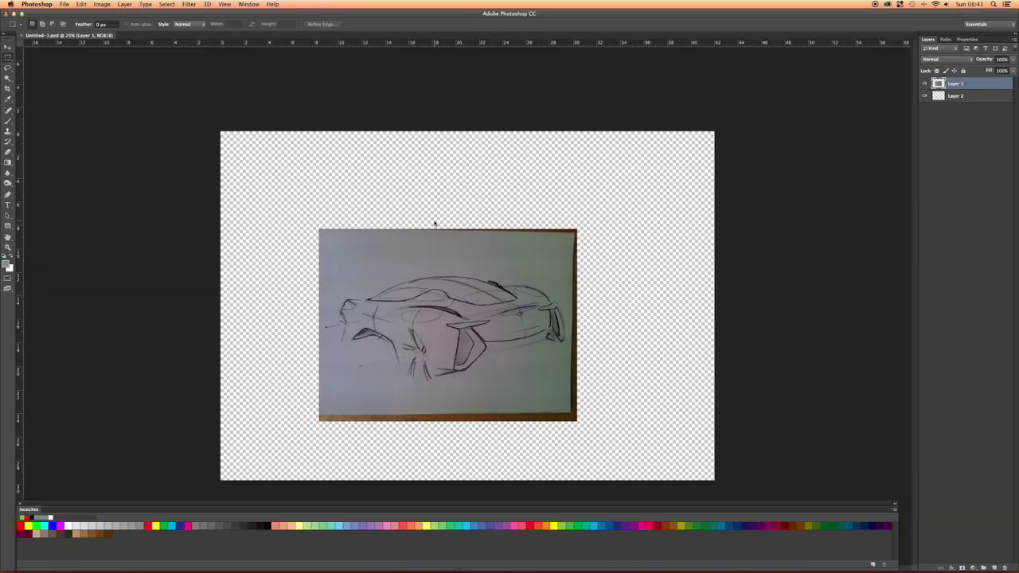
Continue the trial, zoom and pan the car sketch into view, and close the Select menu unused.
scroll(427, 283, "up", 4)
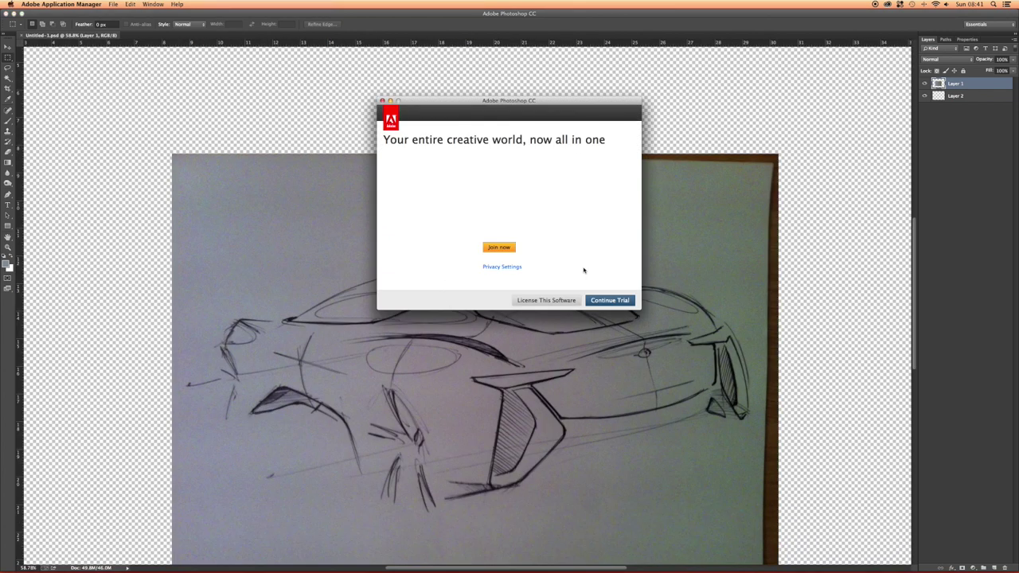
left_click(606, 300)
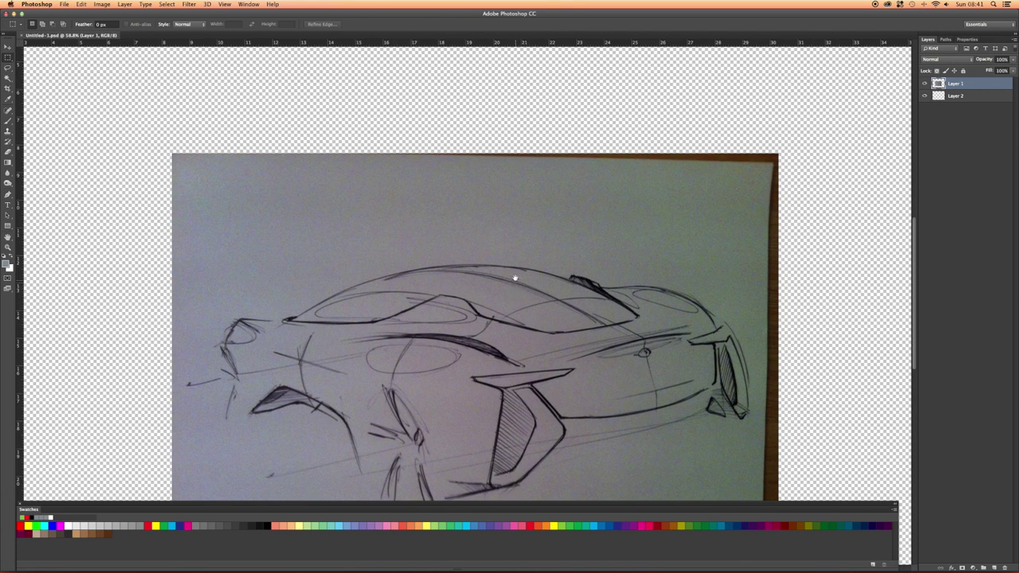
left_click_drag(498, 276, 470, 170)
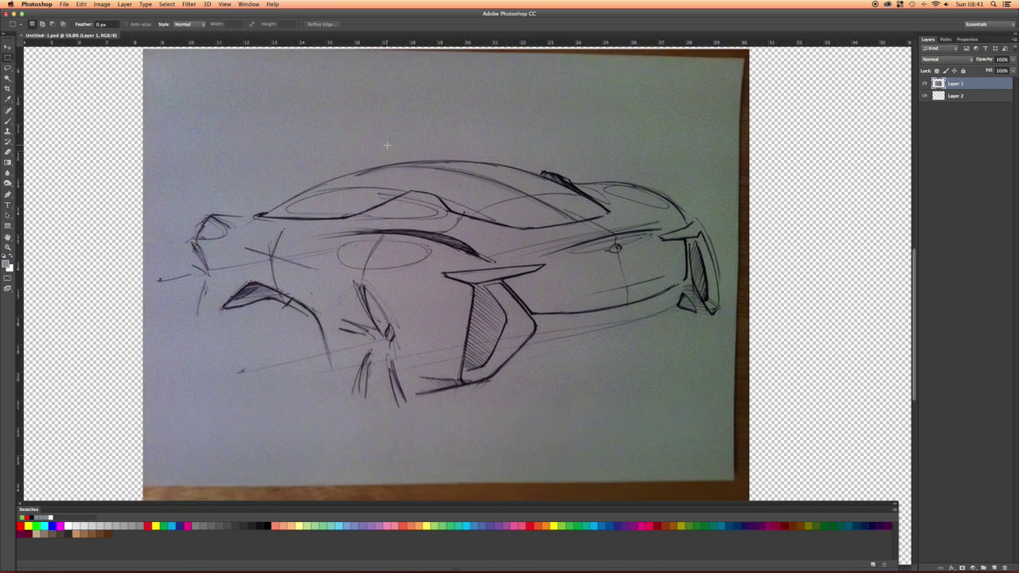
left_click(169, 5)
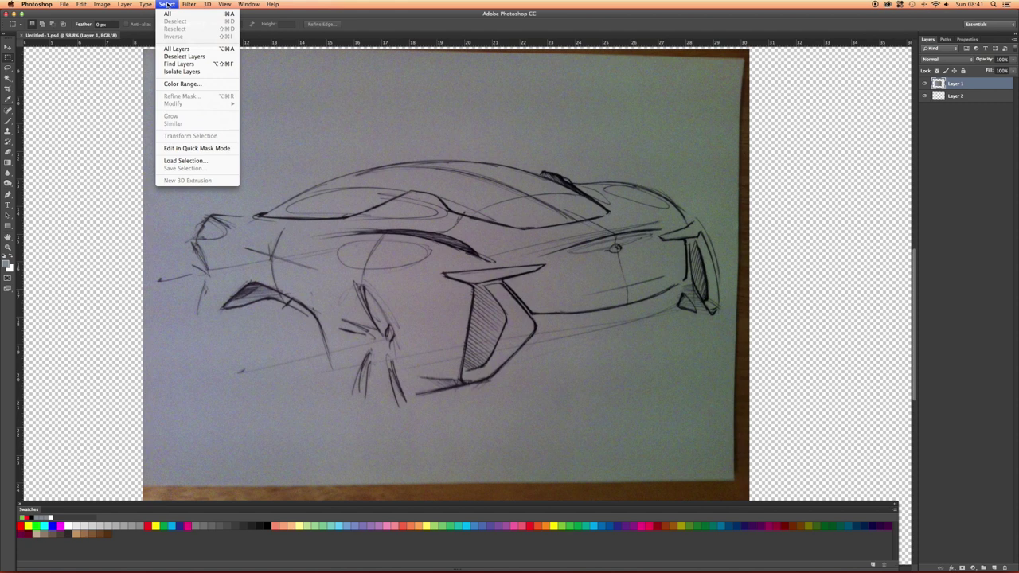
mouse_move(102, 5)
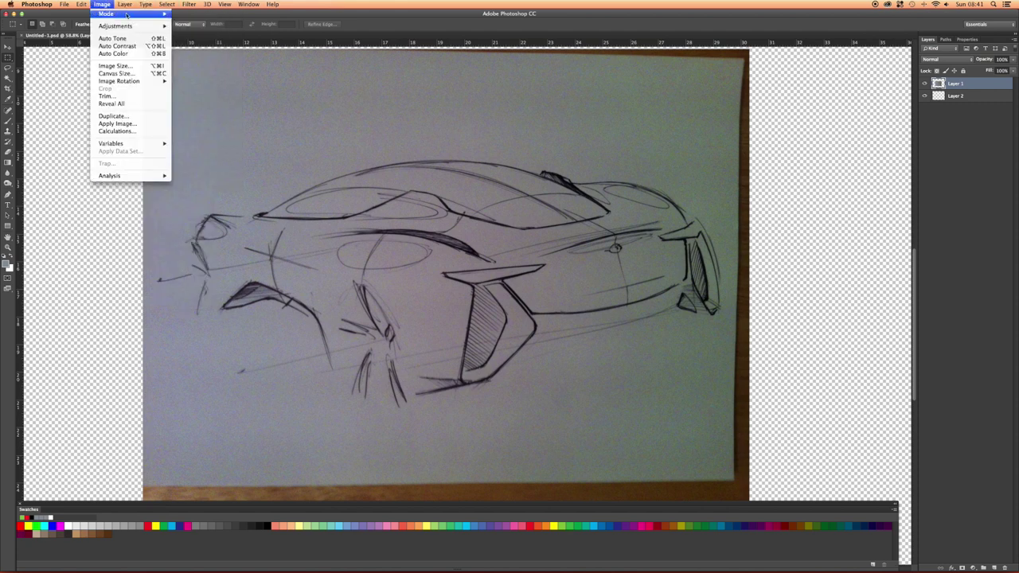
left_click(211, 63)
key("super+l")
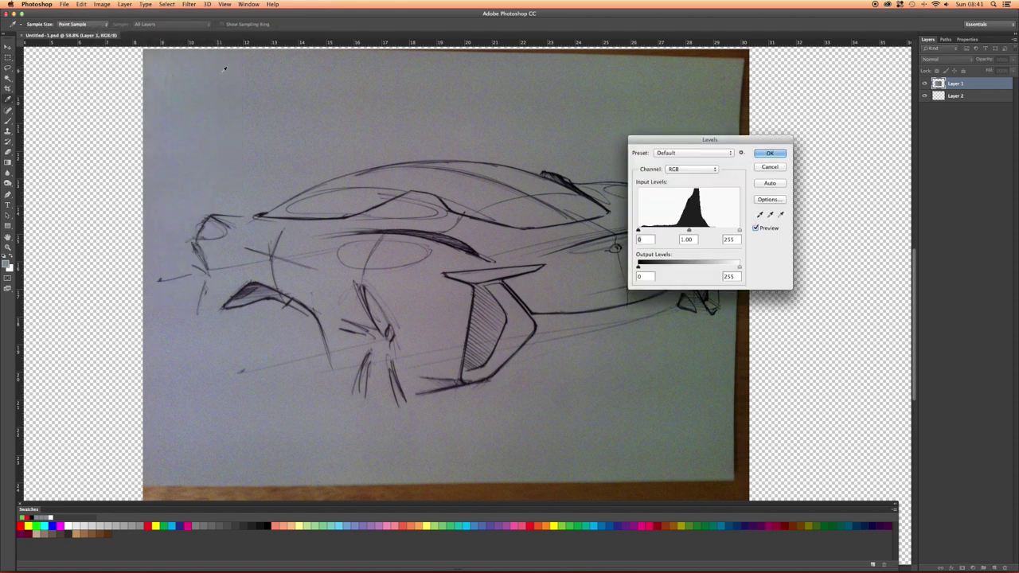
left_click_drag(686, 138, 738, 127)
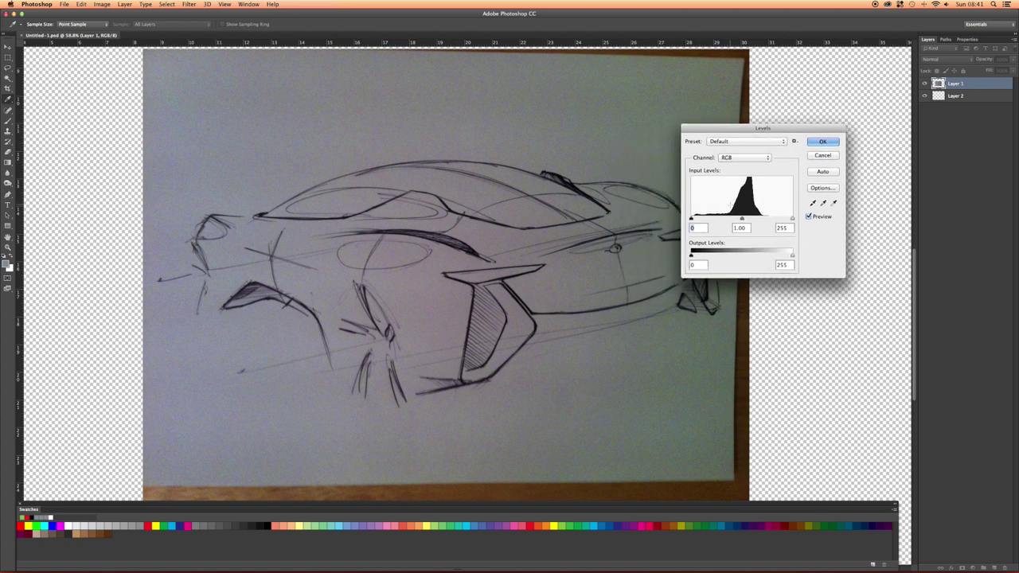
left_click_drag(741, 221, 722, 220)
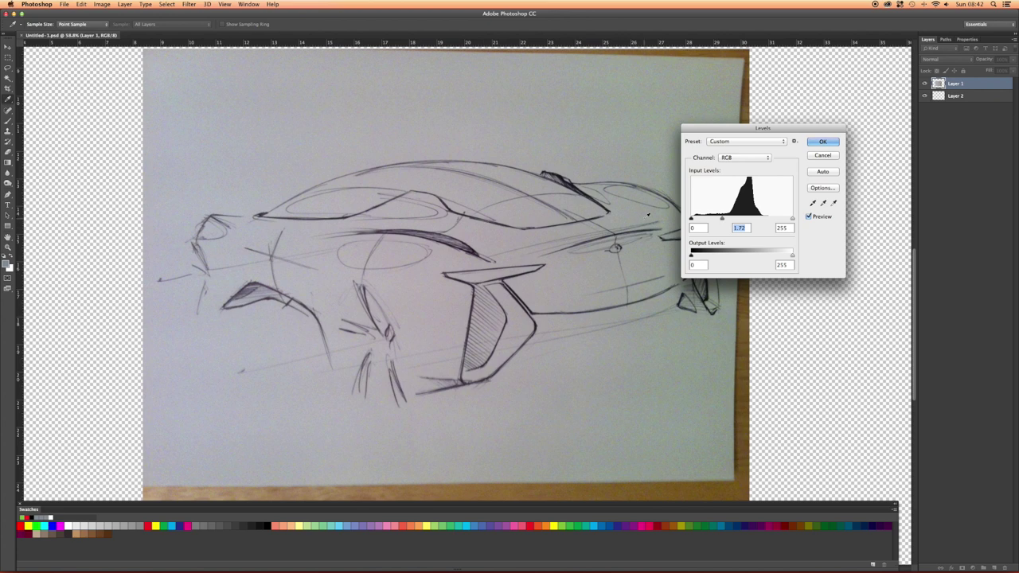
left_click_drag(793, 221, 733, 221)
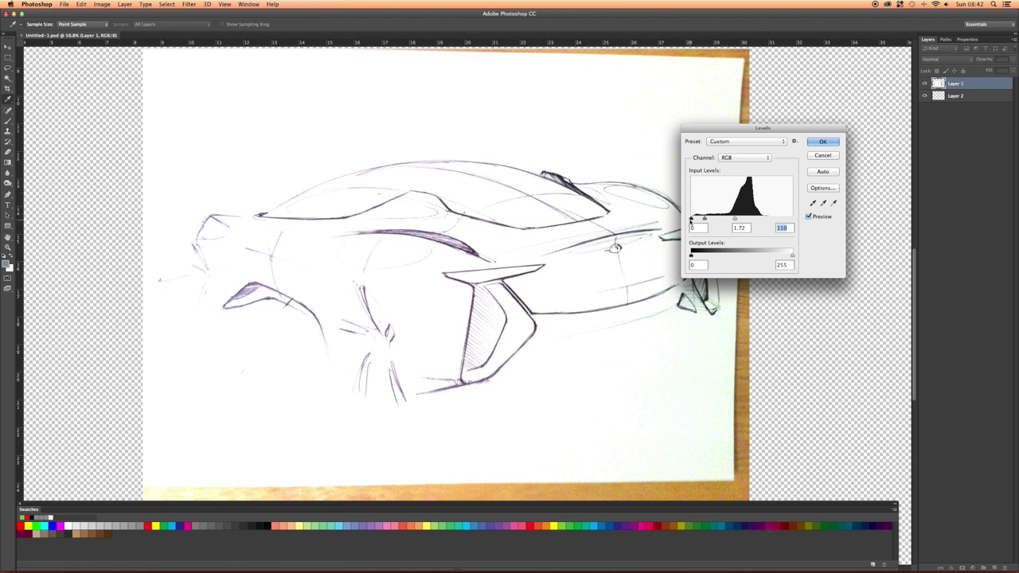
left_click_drag(691, 221, 709, 219)
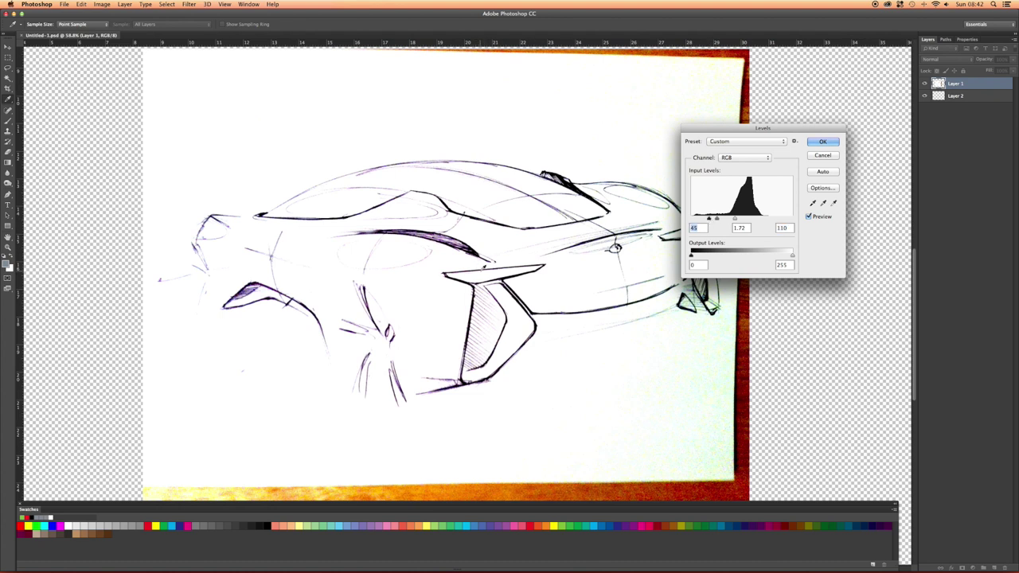
left_click_drag(721, 223, 724, 223)
key("Tab")
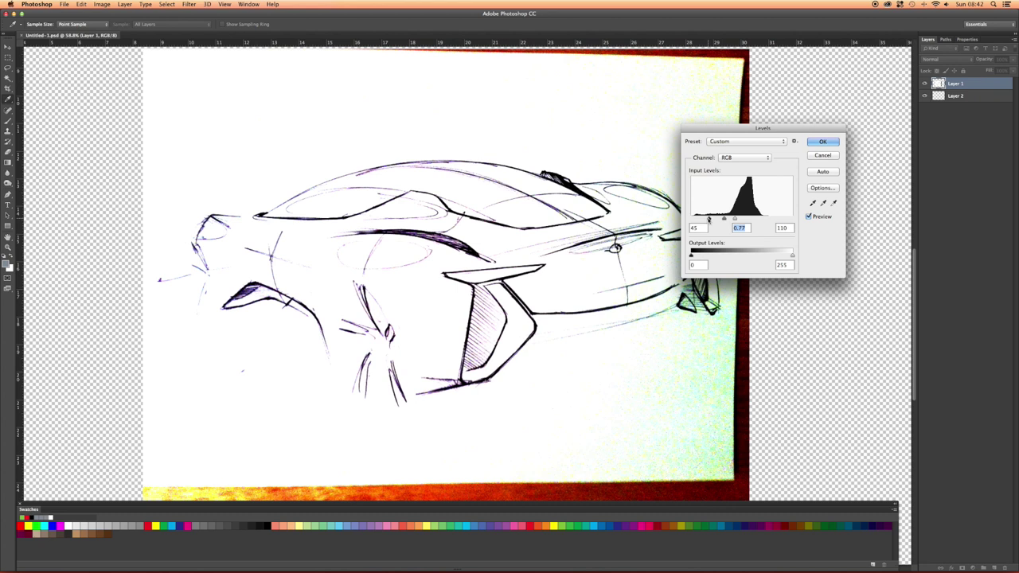
left_click(826, 156)
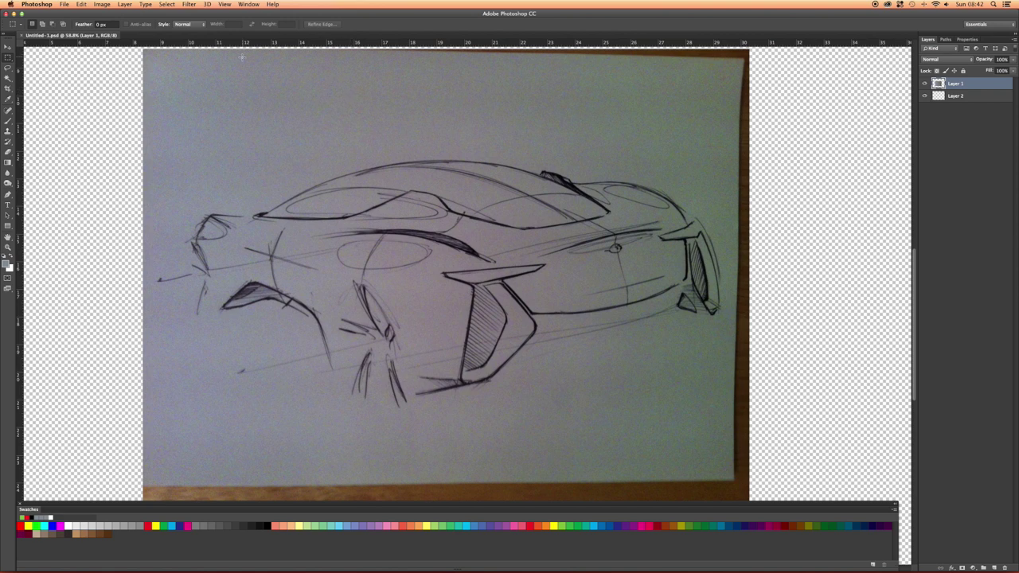
left_click(169, 5)
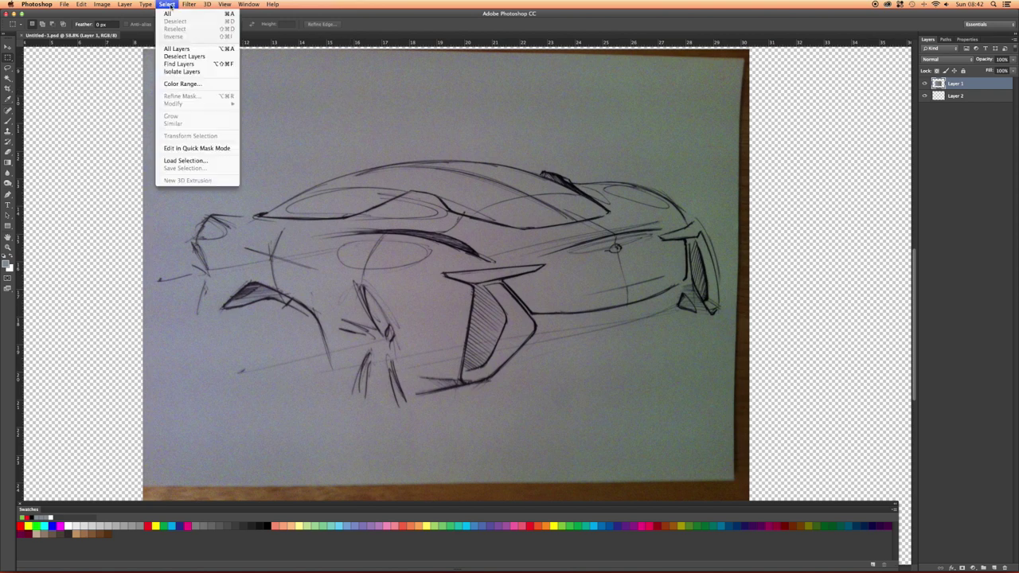
Create a Color Range selection from the sketch using Sampled Colors at fuzziness 200.
left_click(182, 84)
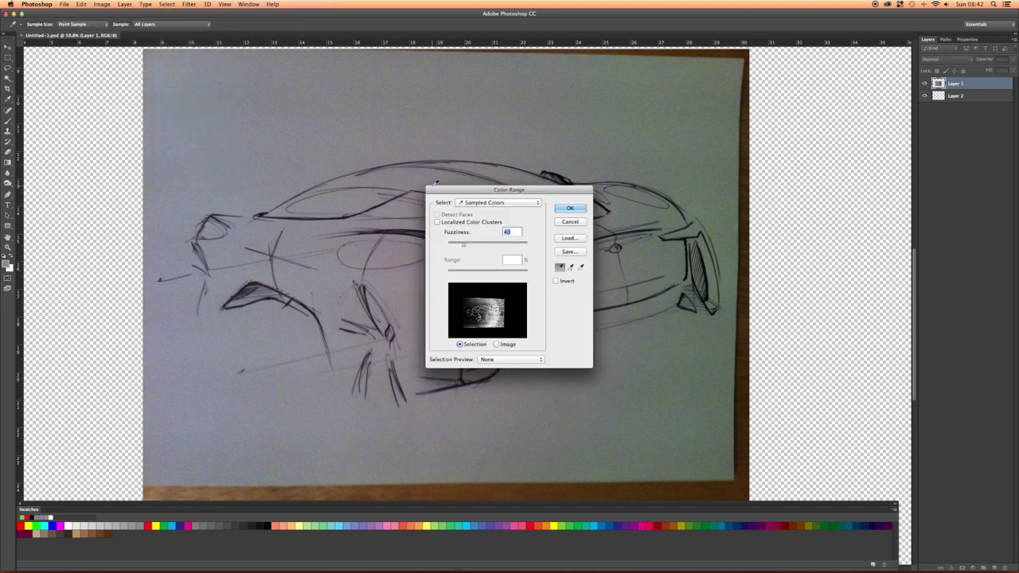
left_click_drag(438, 185, 547, 167)
left_click_drag(569, 224, 647, 227)
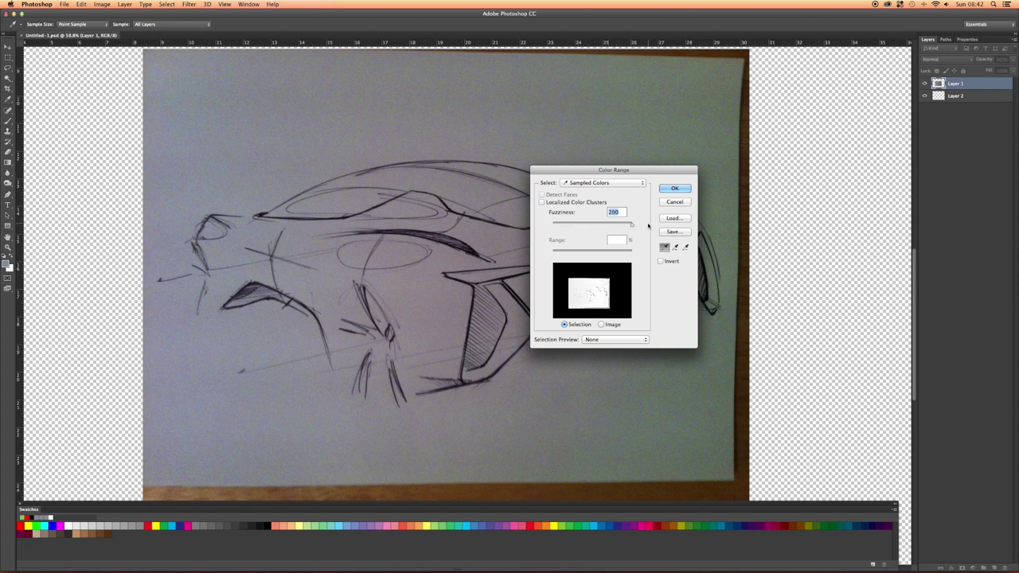
left_click_drag(561, 170, 626, 133)
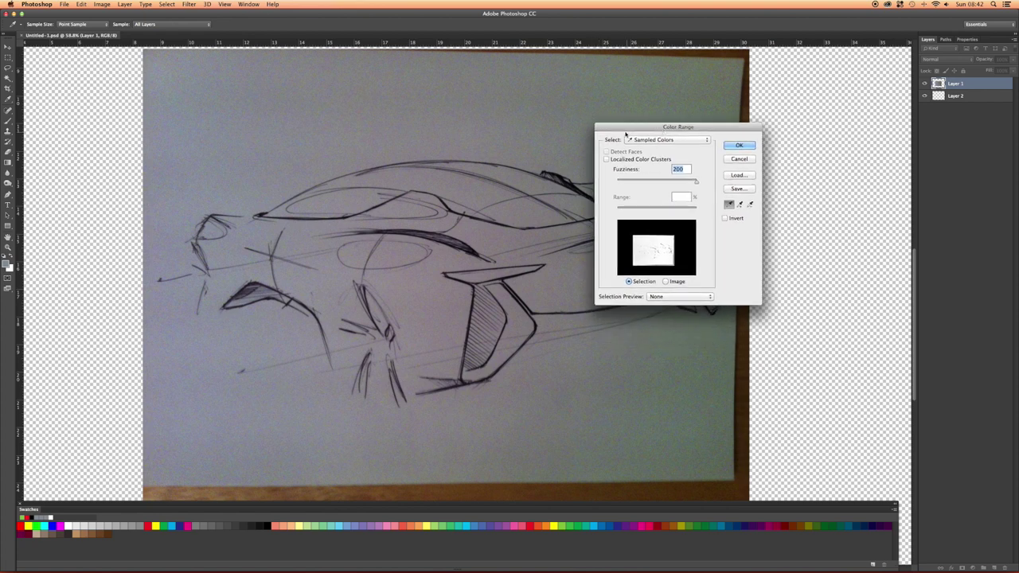
left_click(261, 153)
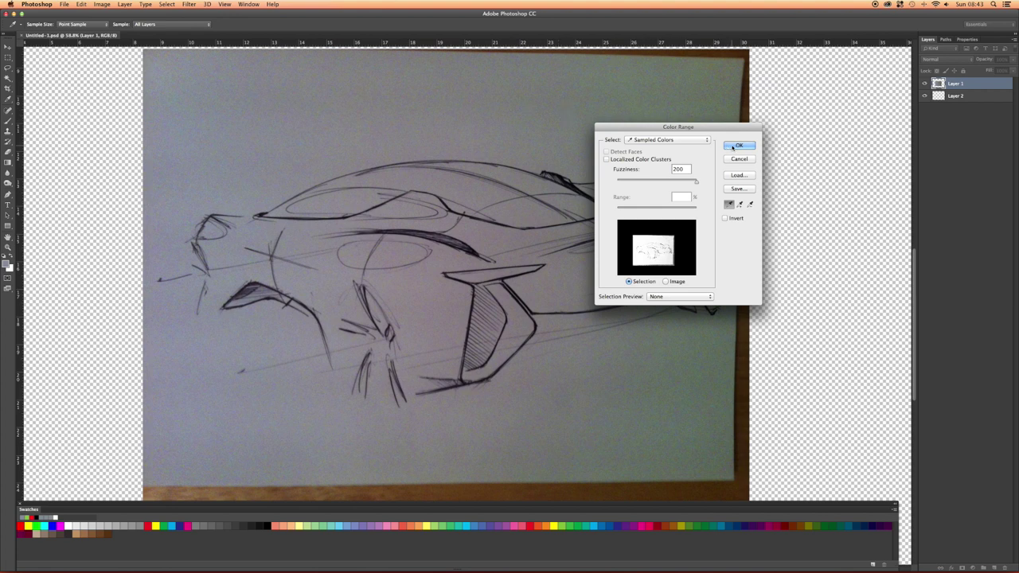
left_click(733, 147)
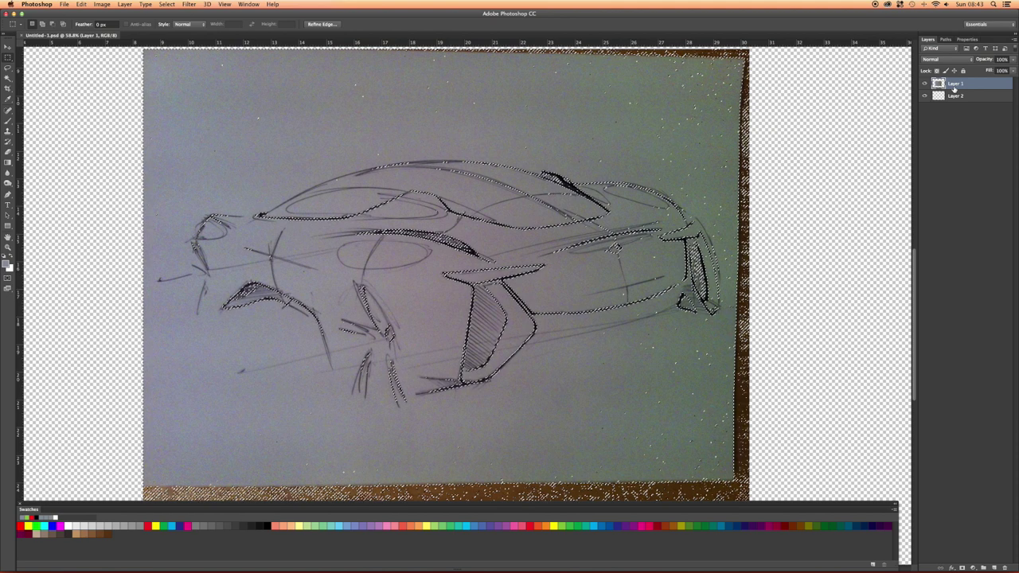
Duplicate Layer 1 as Layer 1 copy.
right_click(956, 85)
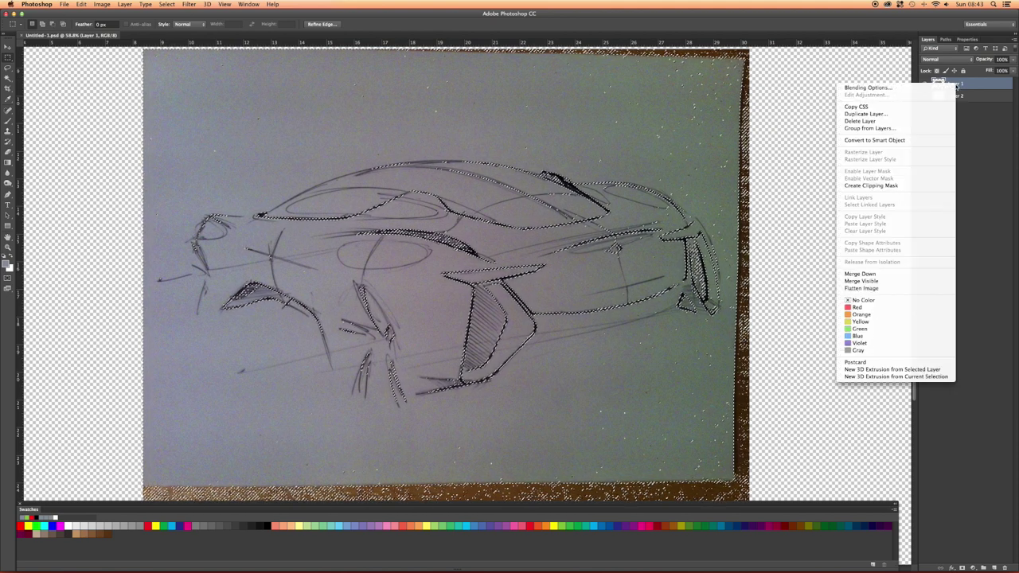
left_click(912, 114)
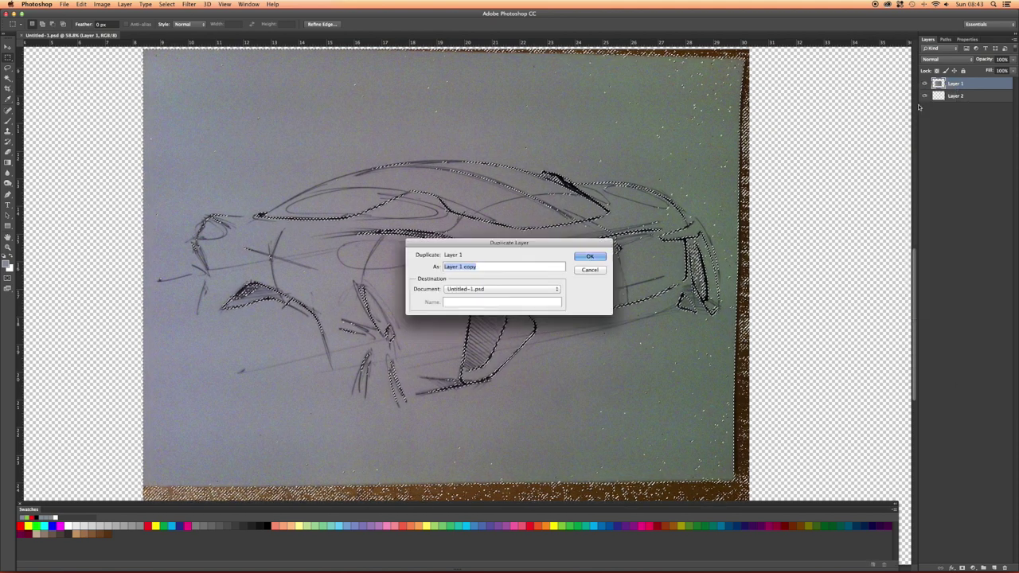
left_click(595, 255)
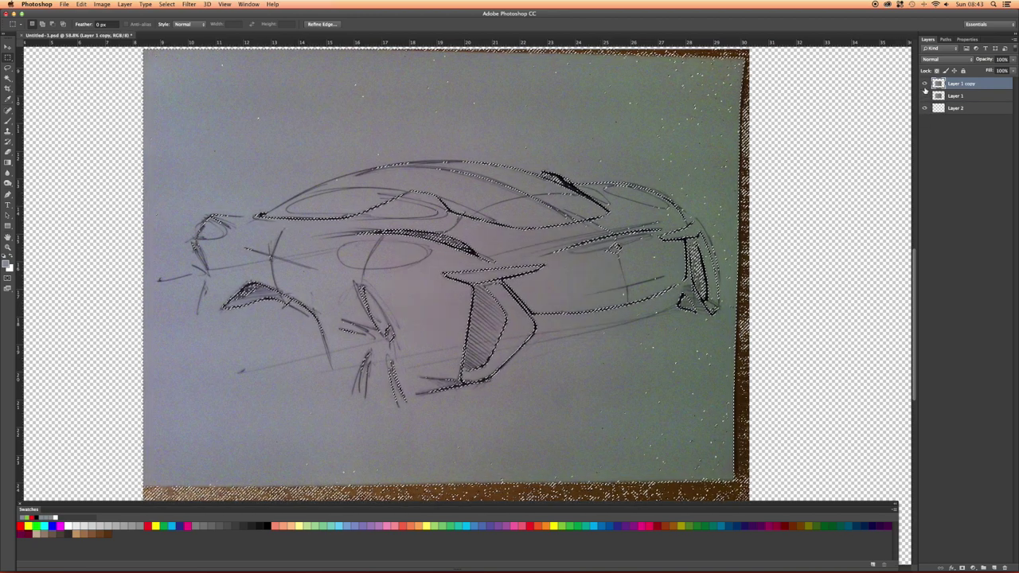
Toggle Layer 1 copy's visibility to compare, leave it shown, and drop the selection.
left_click(925, 86)
left_click(925, 85)
left_click(925, 85)
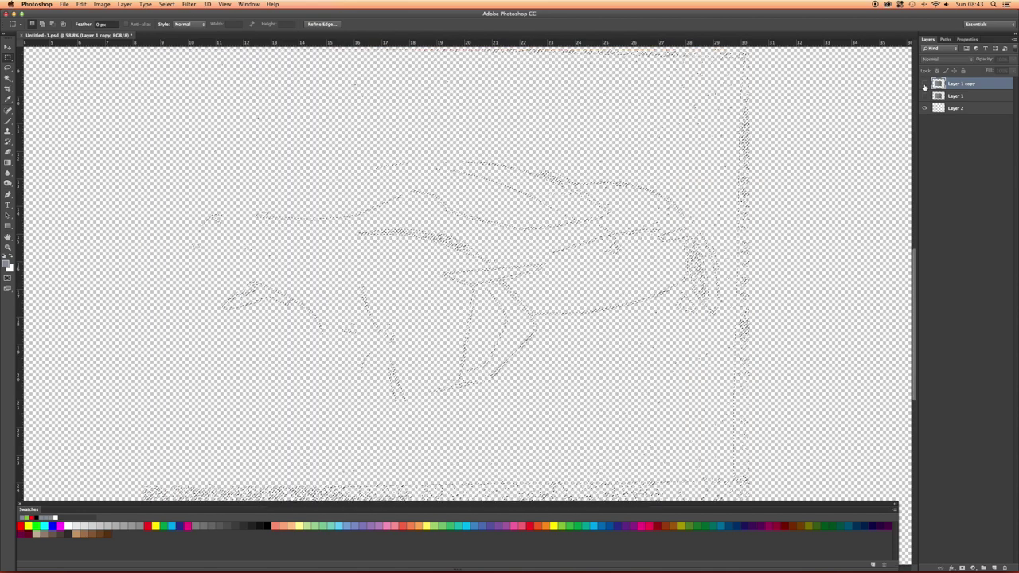
left_click(925, 85)
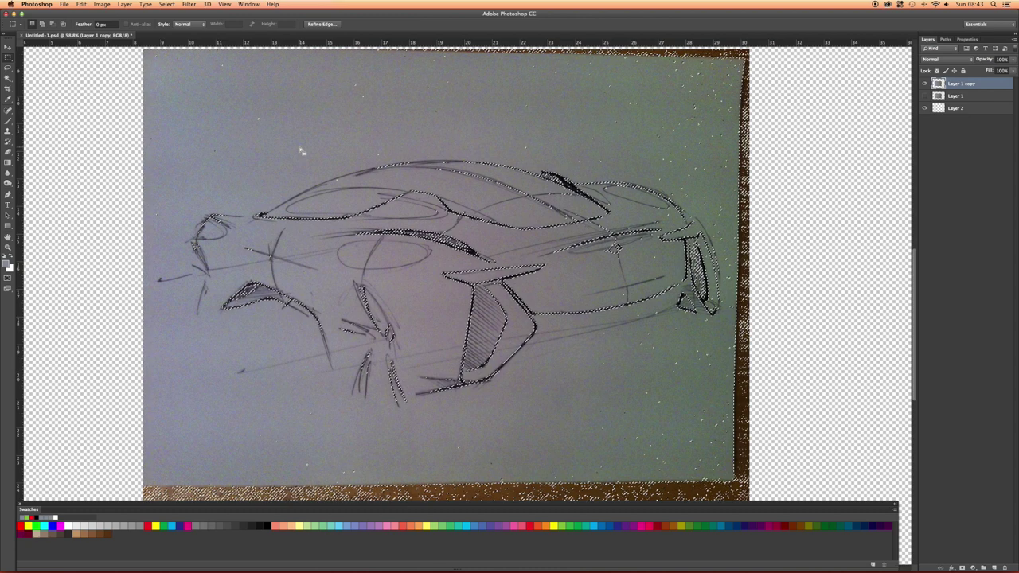
scroll(346, 188, "up", 5)
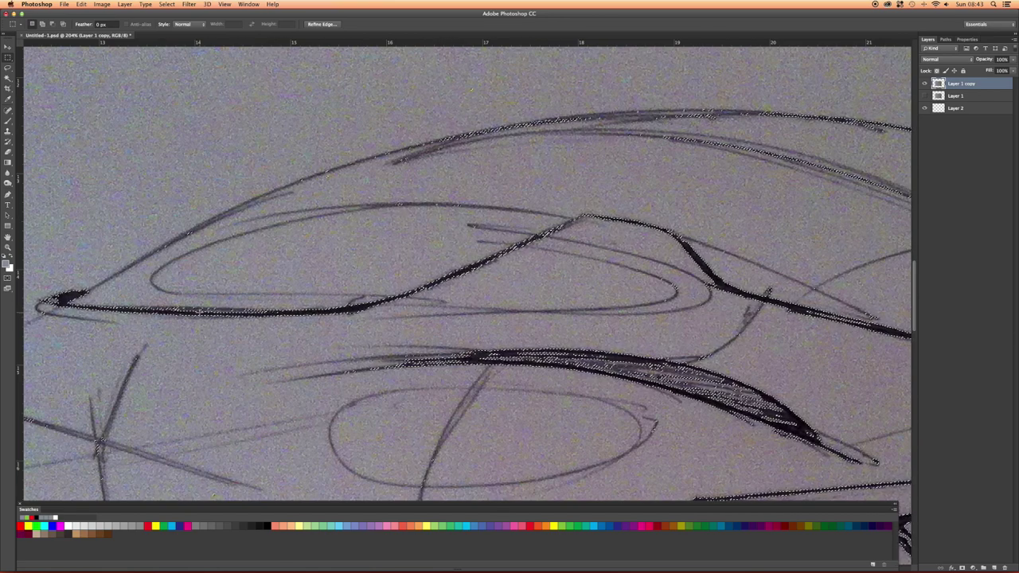
scroll(278, 236, "down", 10)
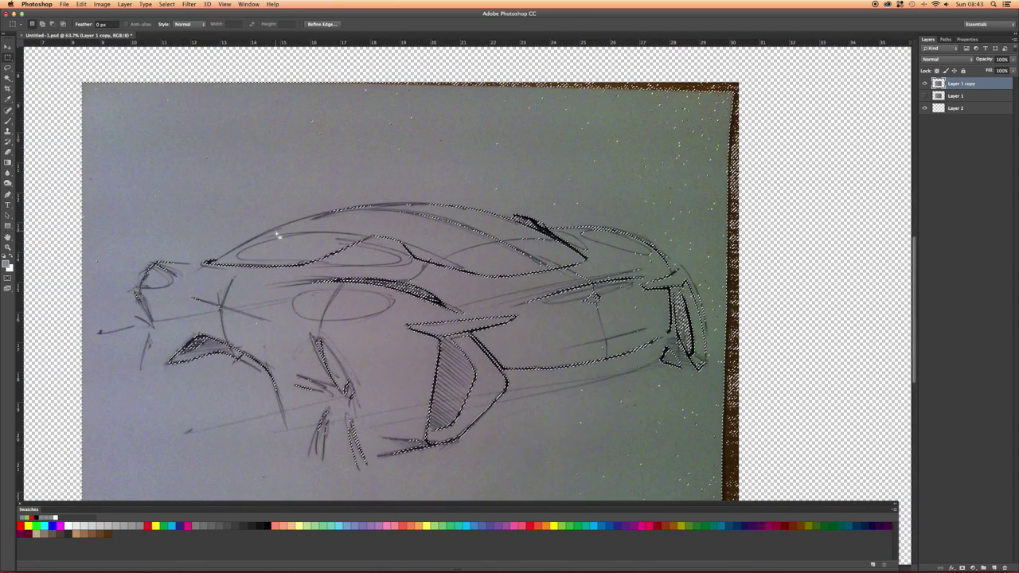
left_click(275, 227)
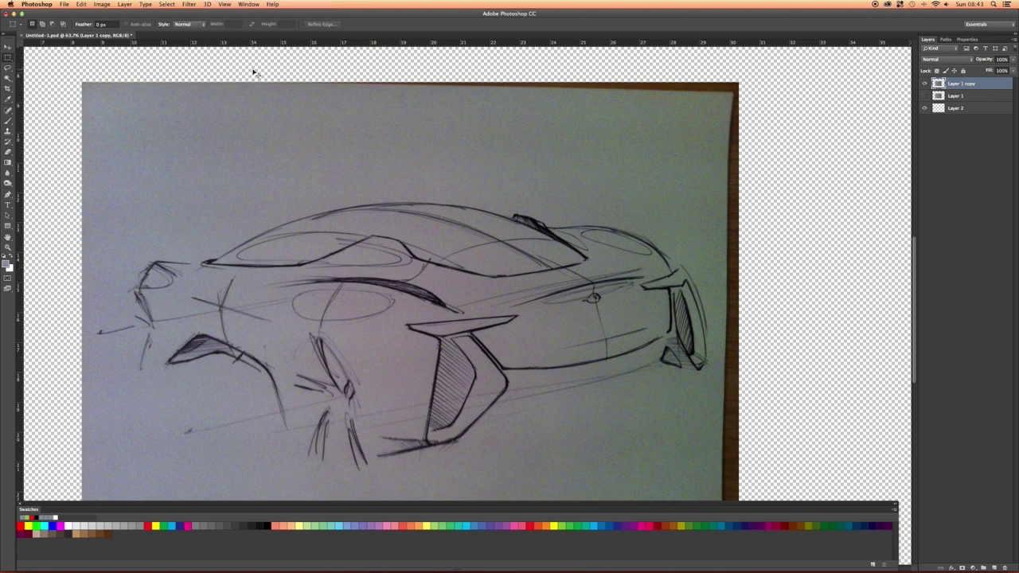
Try a Color Range selection with the image preview, then deselect it with Cmd+D.
left_click(167, 4)
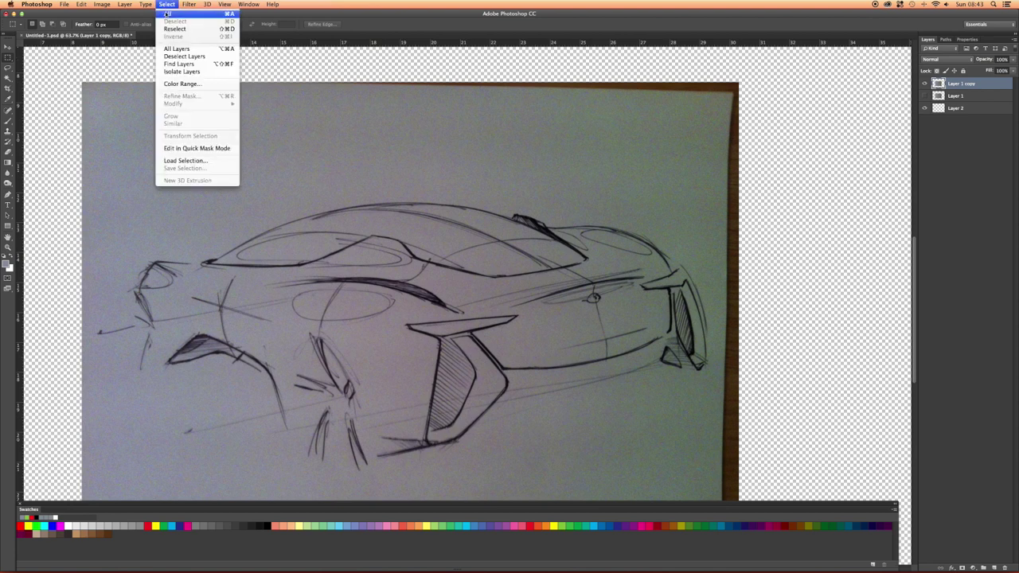
left_click(182, 84)
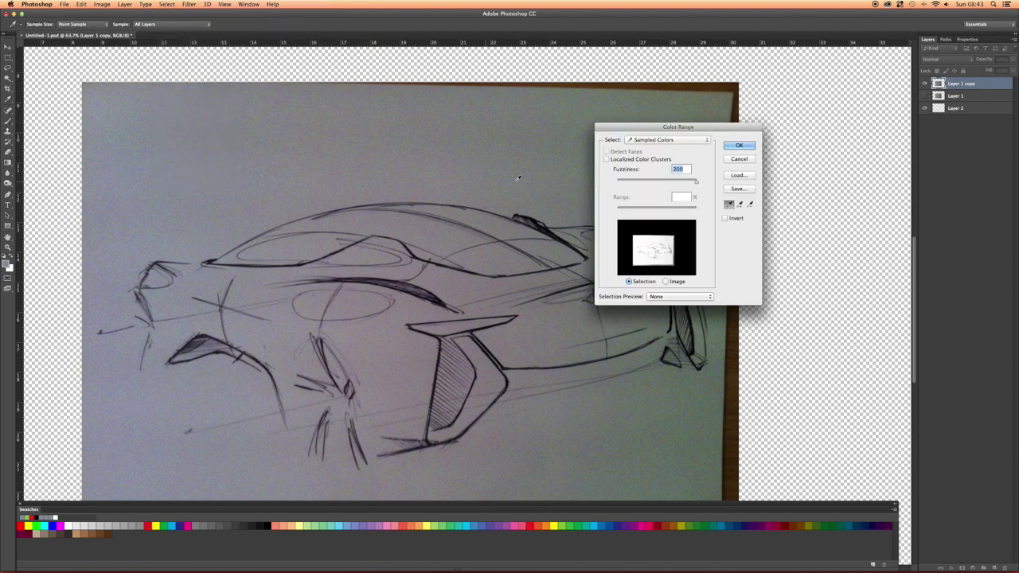
left_click(665, 282)
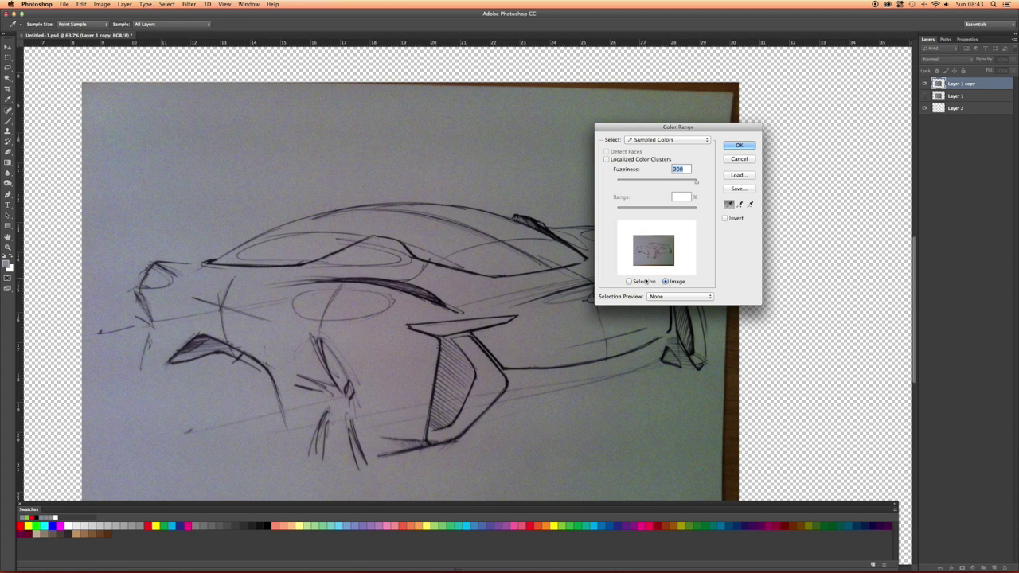
scroll(434, 328, "up", 5)
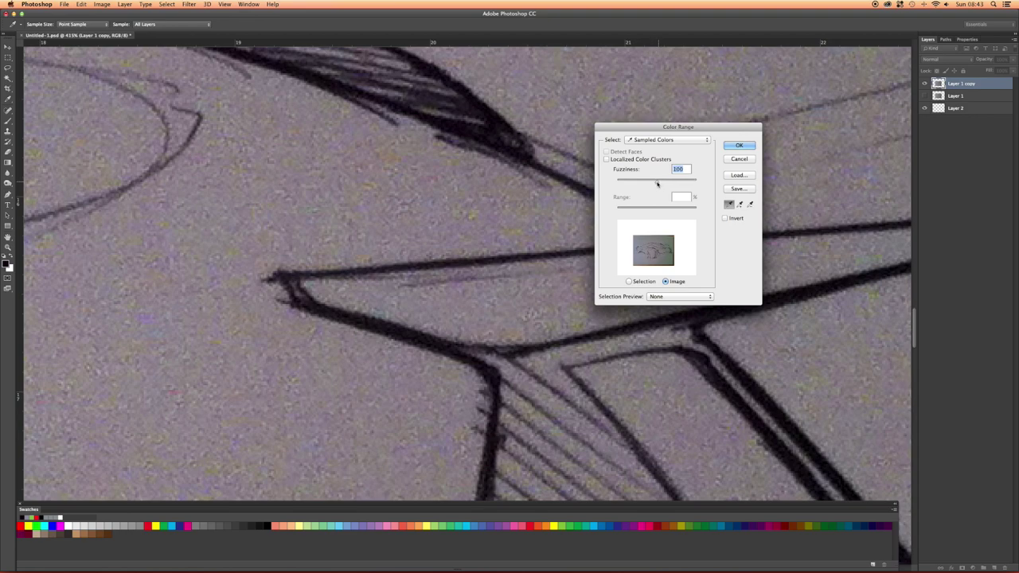
left_click(737, 147)
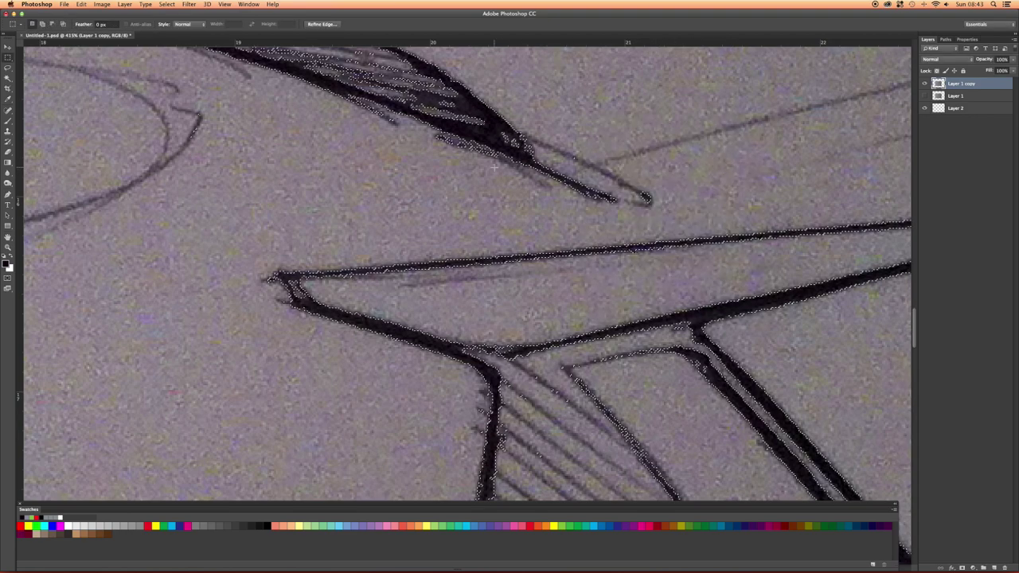
scroll(490, 171, "down", 5)
scroll(333, 106, "up", 6)
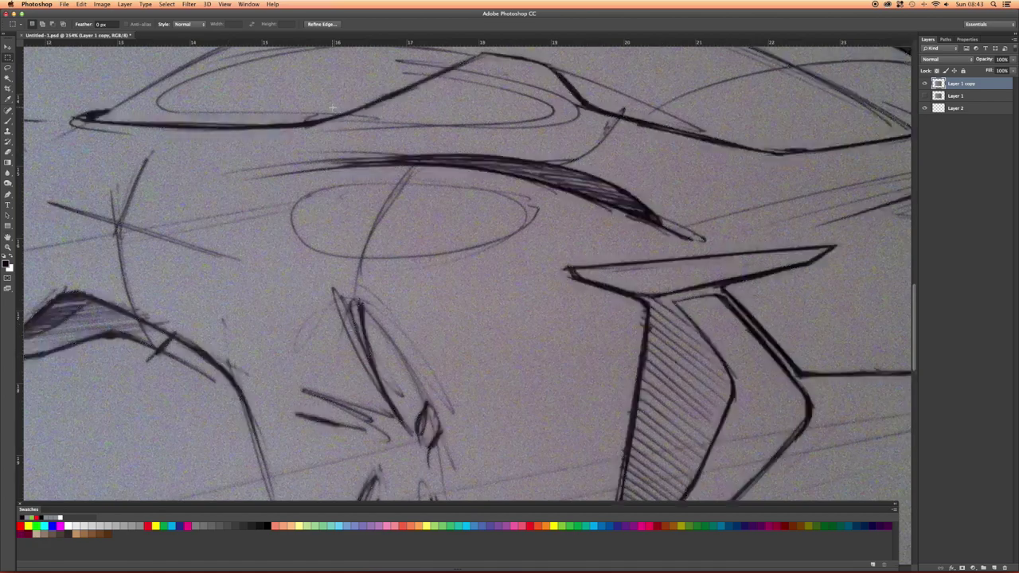
scroll(332, 107, "down", 4)
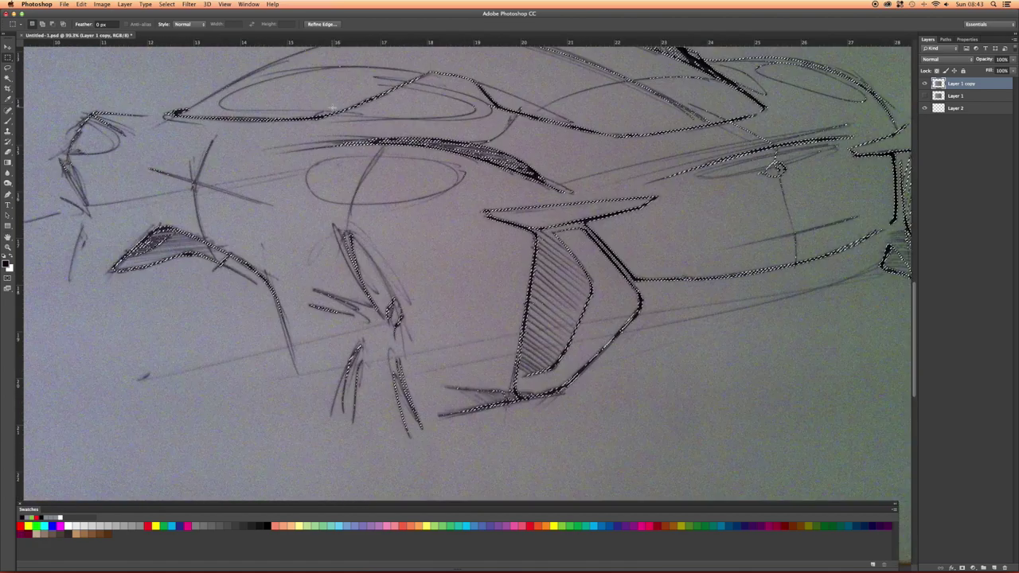
key("super+d")
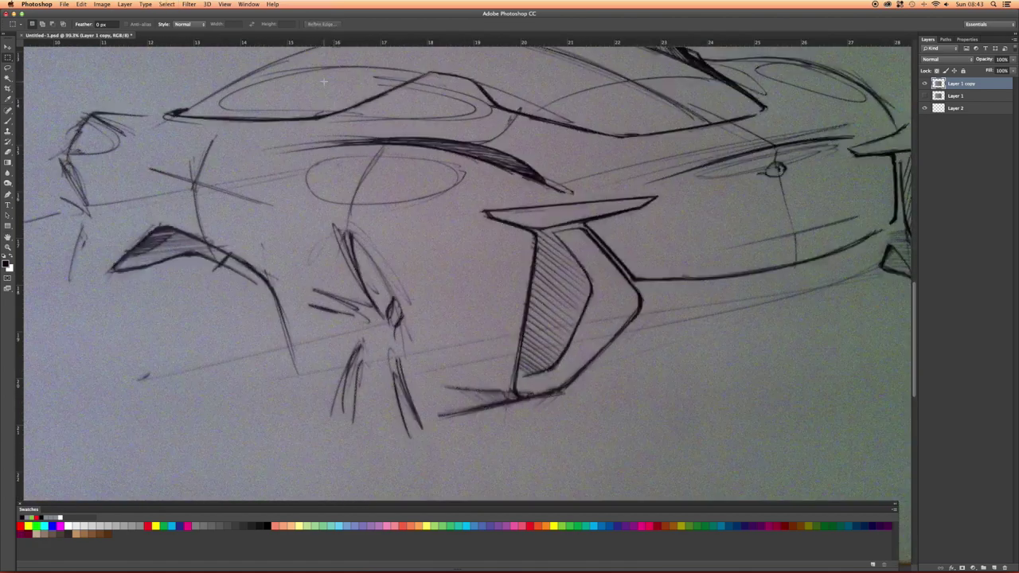
Redo Color Range at fuzziness 100, sampling a dark pen line on Layer 1 copy.
left_click(173, 4)
left_click(188, 84)
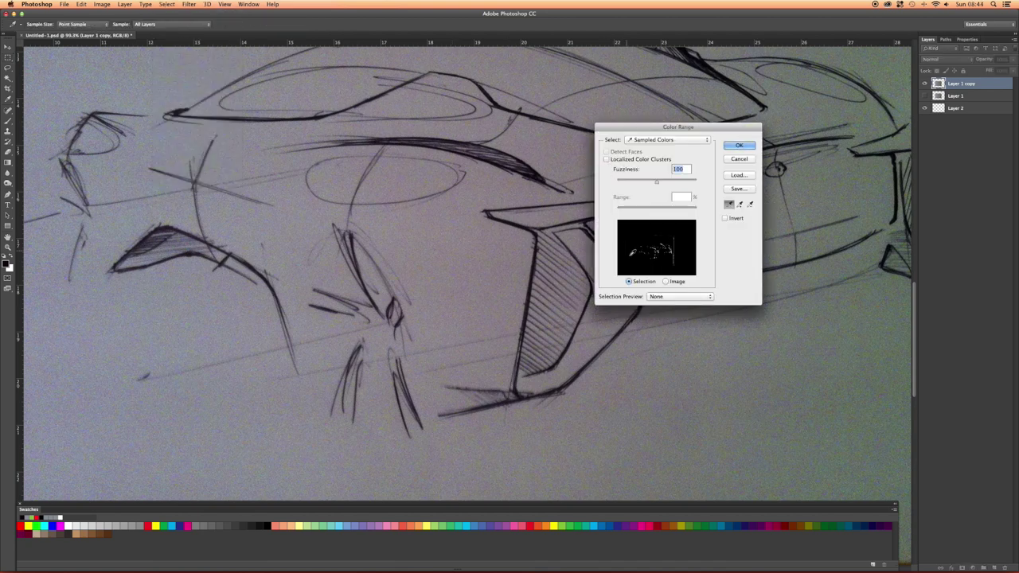
left_click(666, 281)
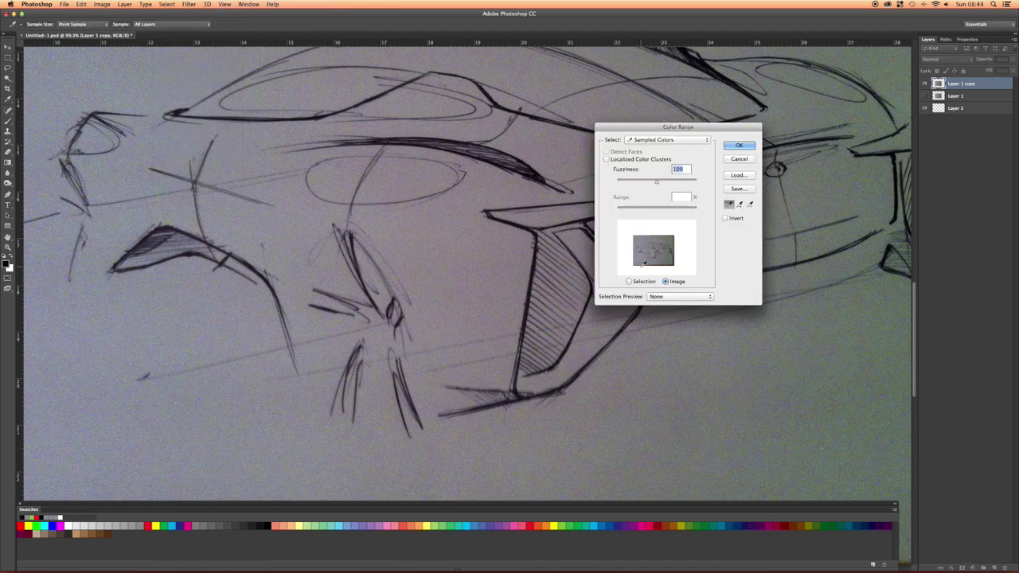
left_click(639, 282)
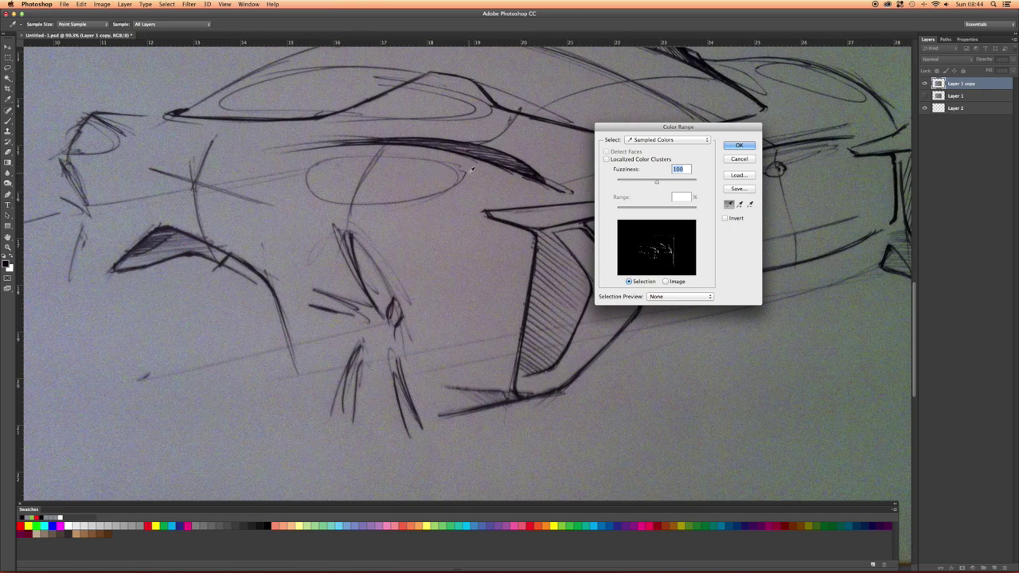
scroll(471, 170, "up", 6)
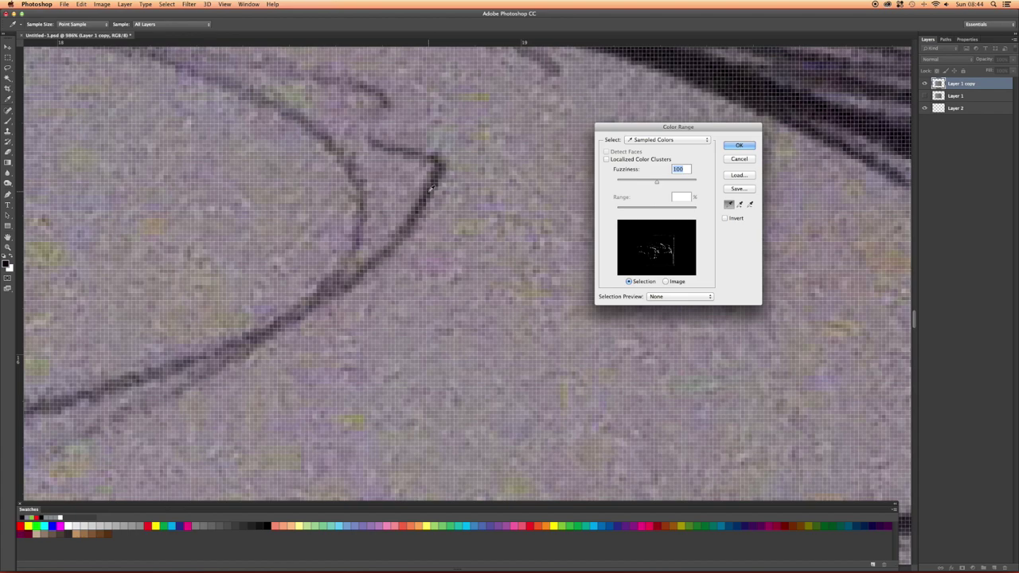
left_click(432, 188)
left_click(739, 146)
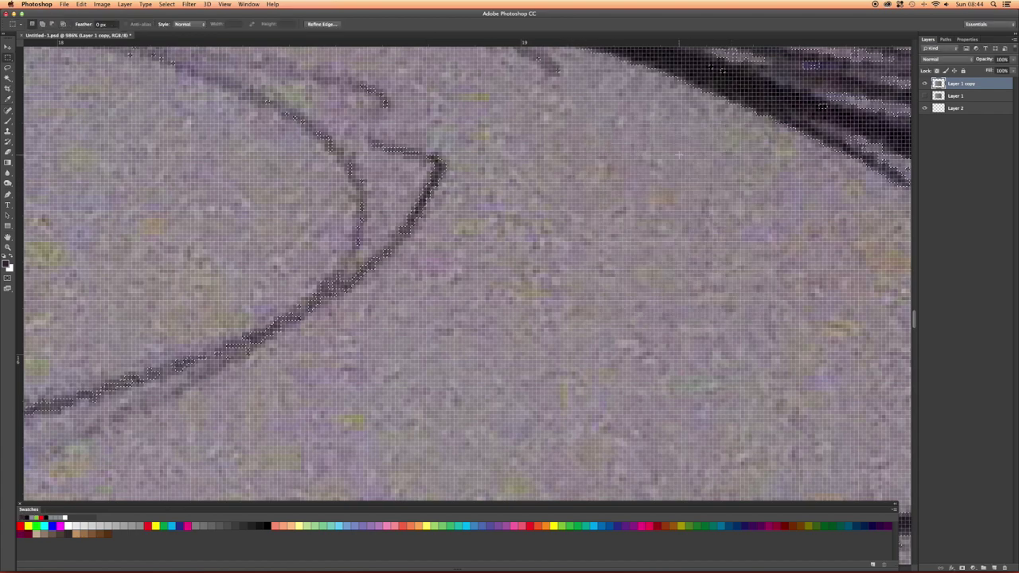
scroll(632, 164, "down", 10)
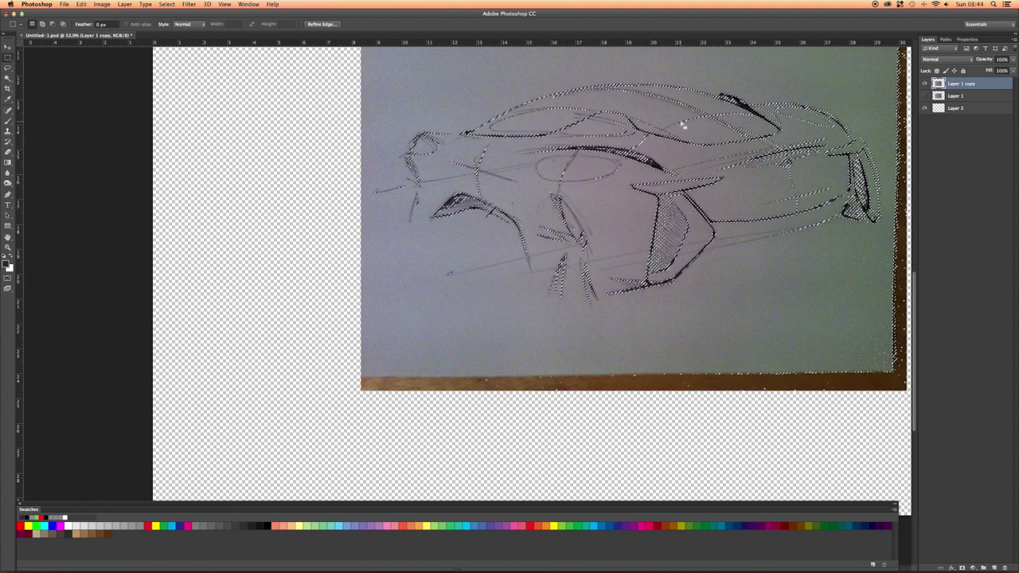
Zoom out and pan to show the whole selected sketch, then open the Select and Edit menus.
scroll(669, 125, "up", 3)
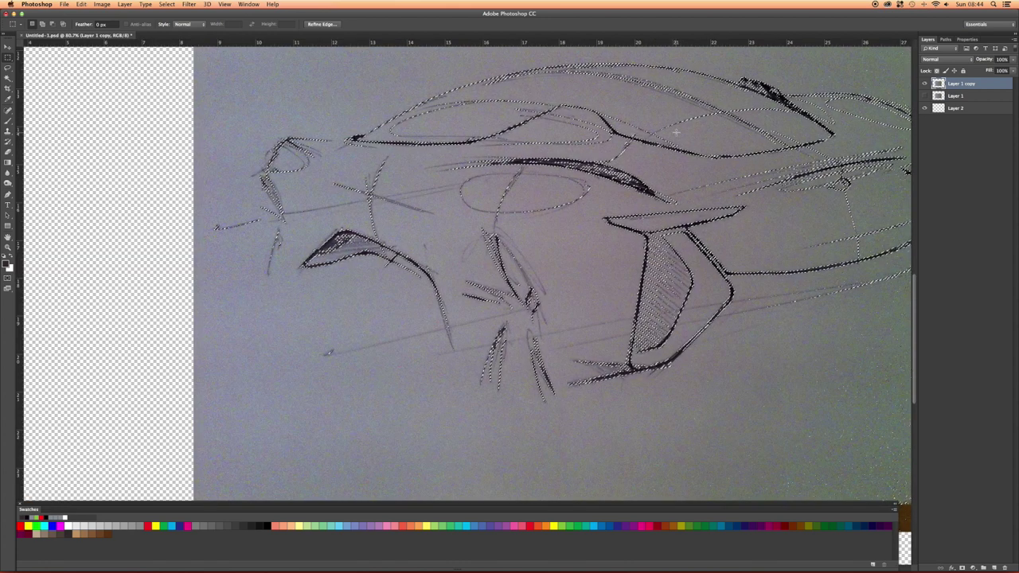
mouse_move(677, 132)
left_mouse_down()
mouse_move(596, 143)
mouse_move(443, 204)
mouse_move(530, 196)
mouse_move(521, 193)
left_mouse_up()
scroll(520, 191, "down", 3)
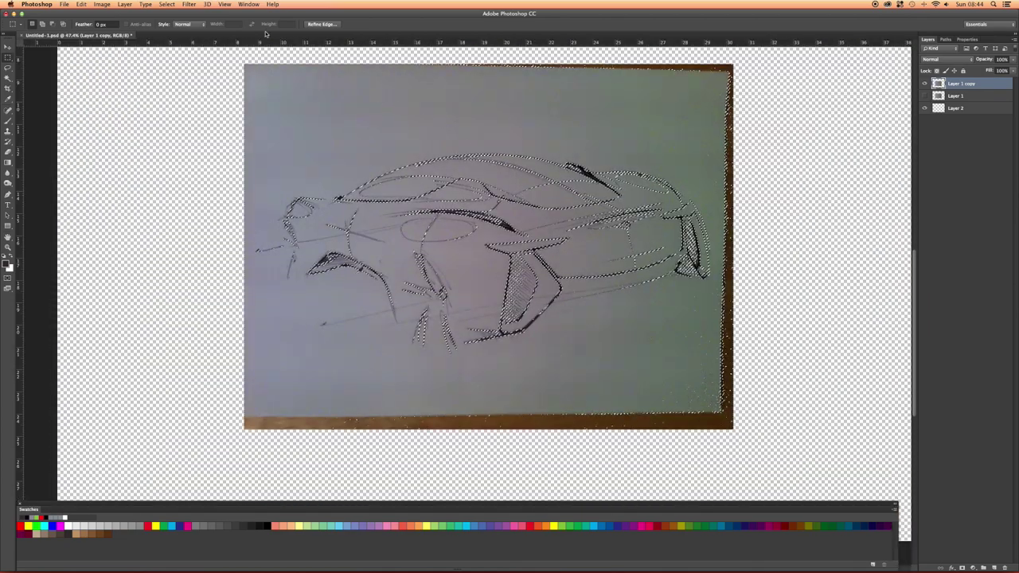
left_click(172, 5)
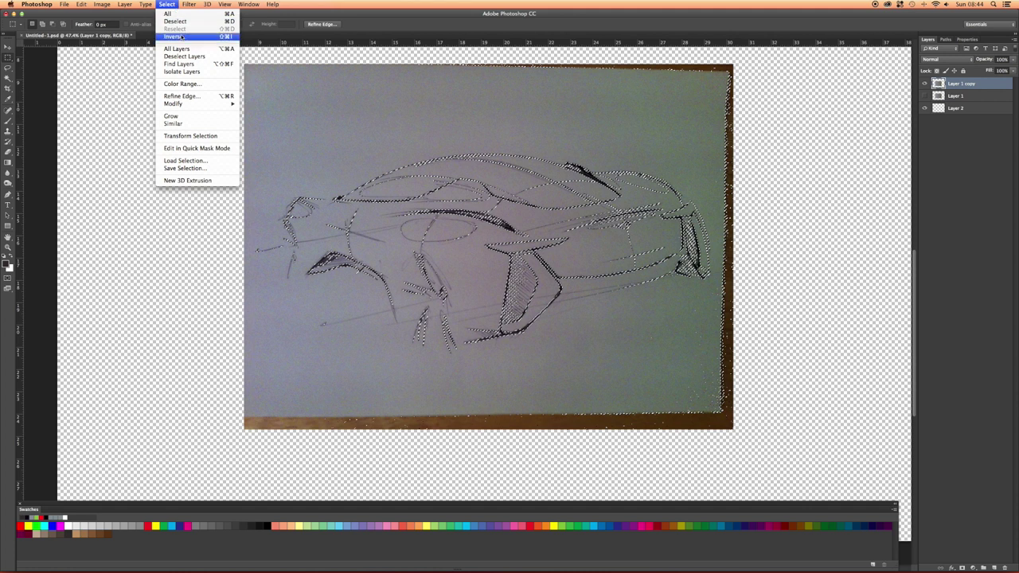
mouse_move(82, 4)
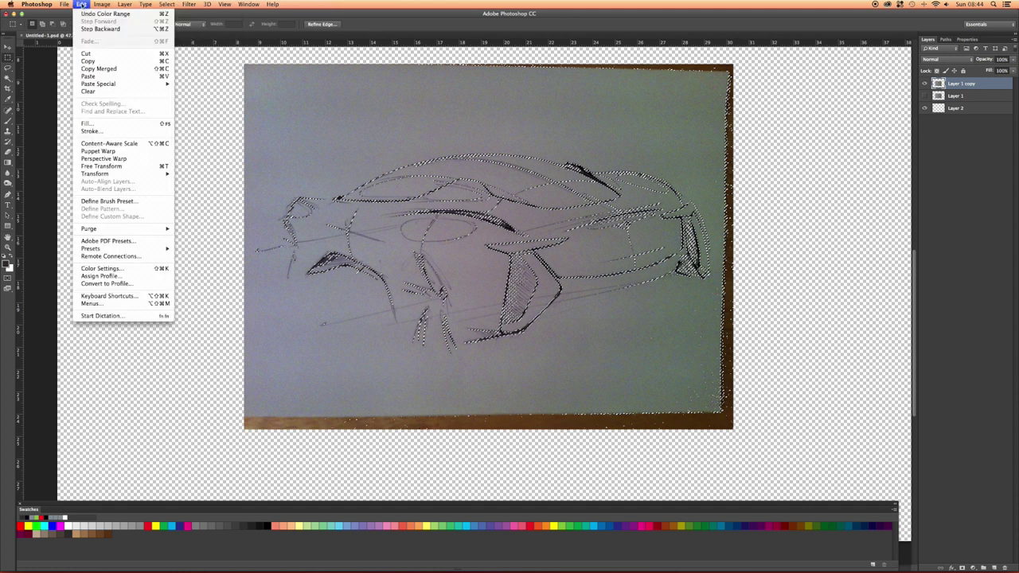
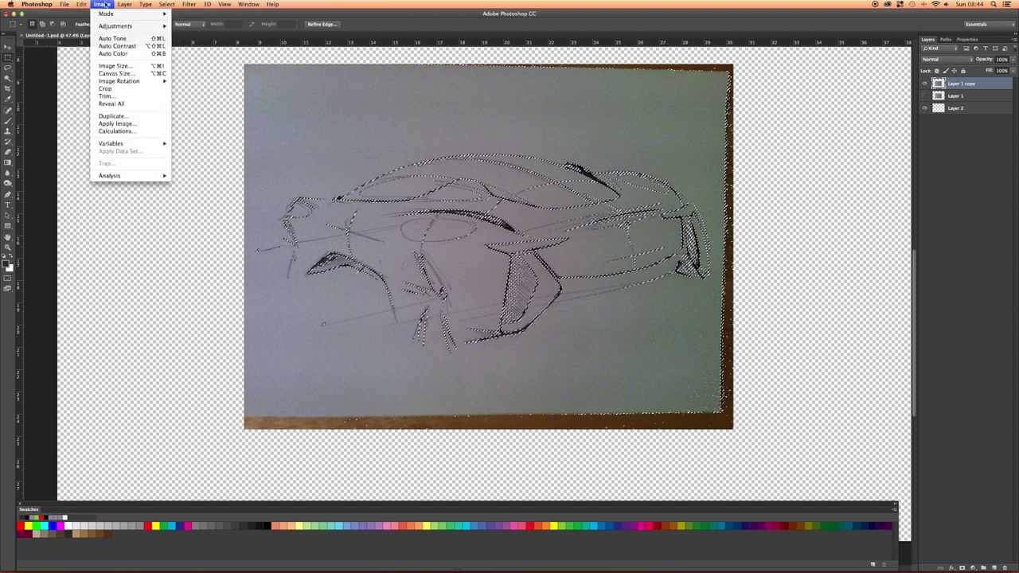
Invert the selection with Select > Inverse so it covers the grey paper background.
mouse_move(162, 5)
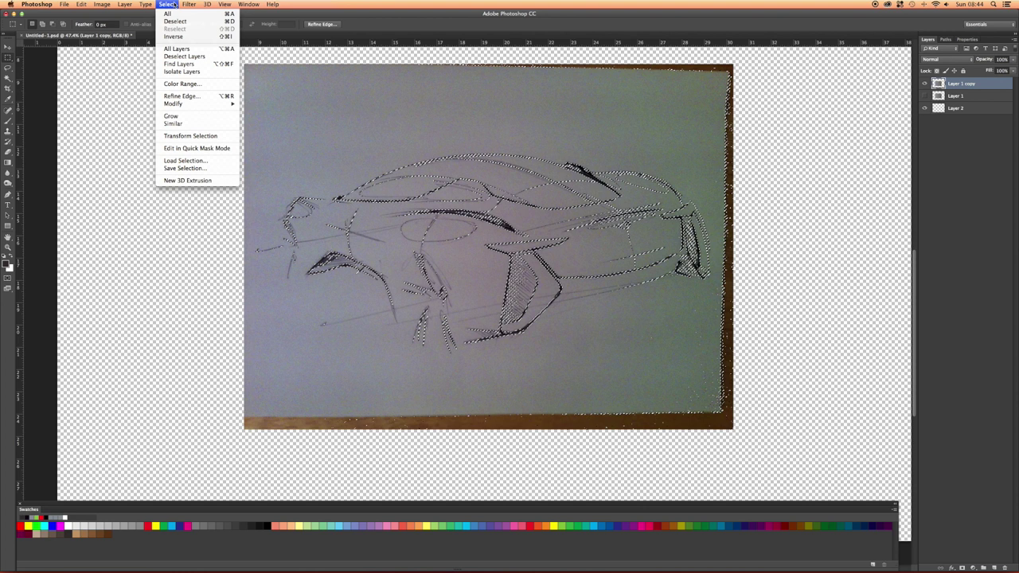
mouse_move(207, 5)
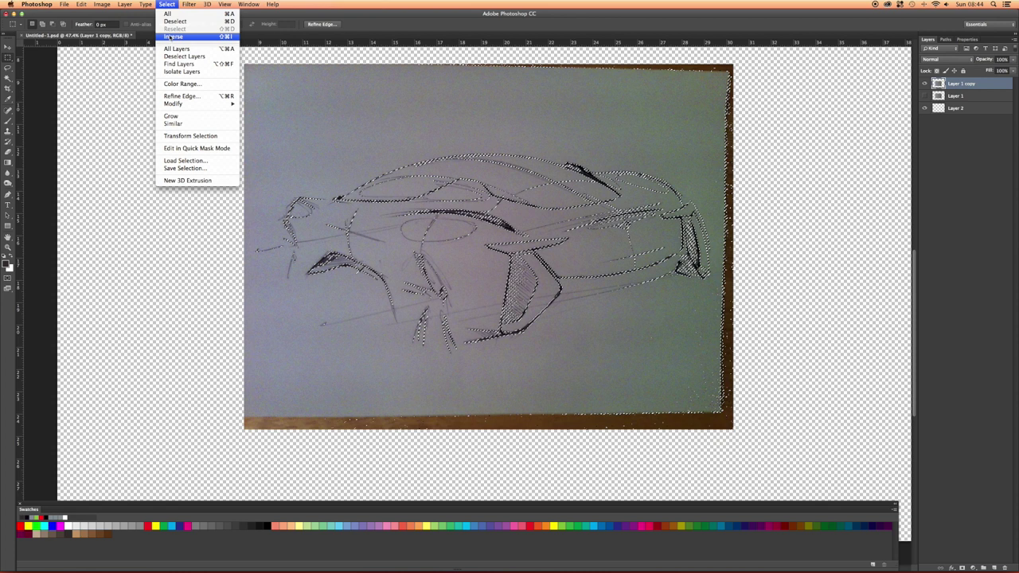
left_click(387, 15)
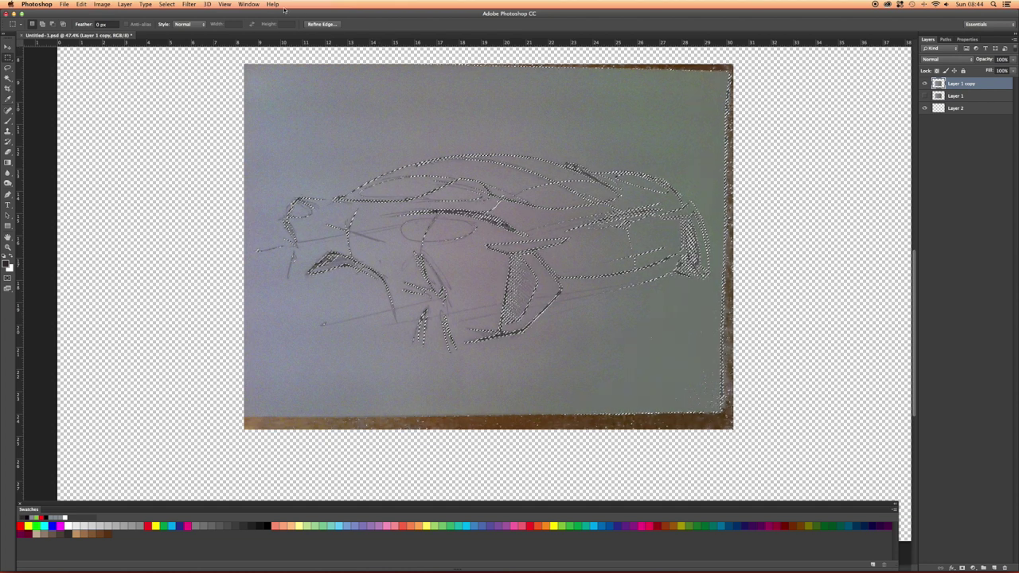
left_click(166, 4)
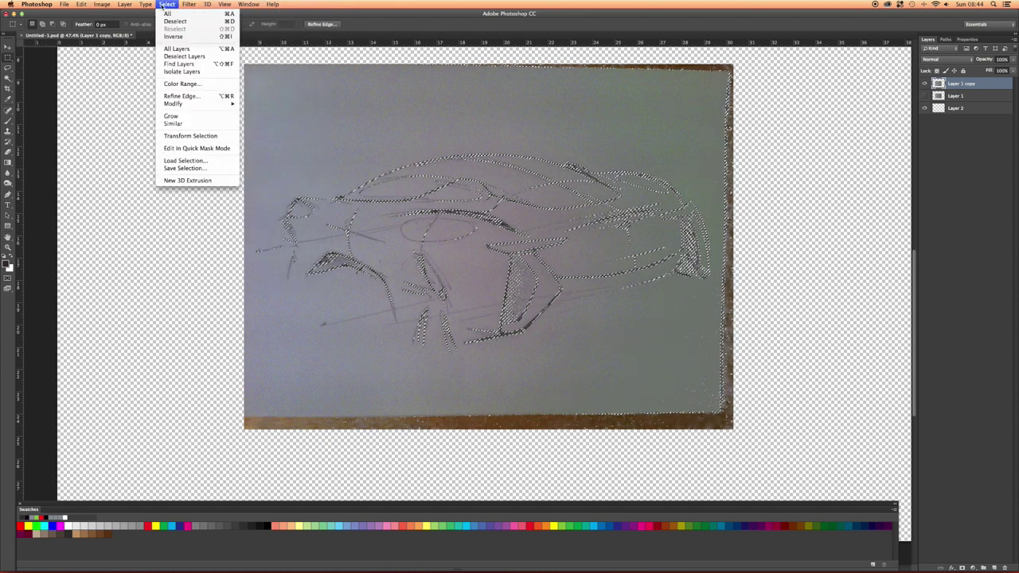
left_click(212, 37)
Delete the selected grey paper from Layer 1 copy, leaving only the pencil lines.
scroll(439, 178, "up", 3)
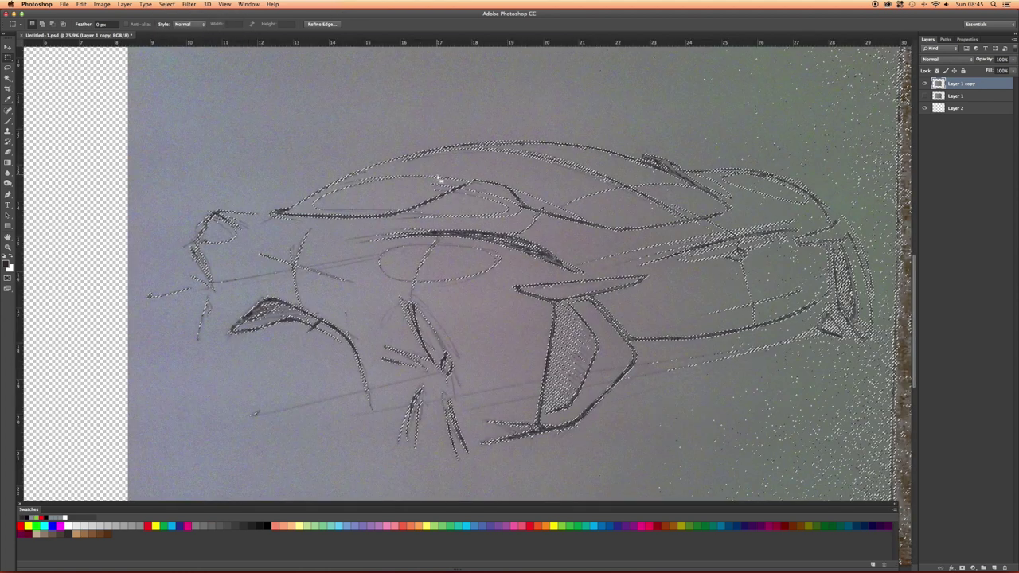
scroll(439, 178, "up", 4)
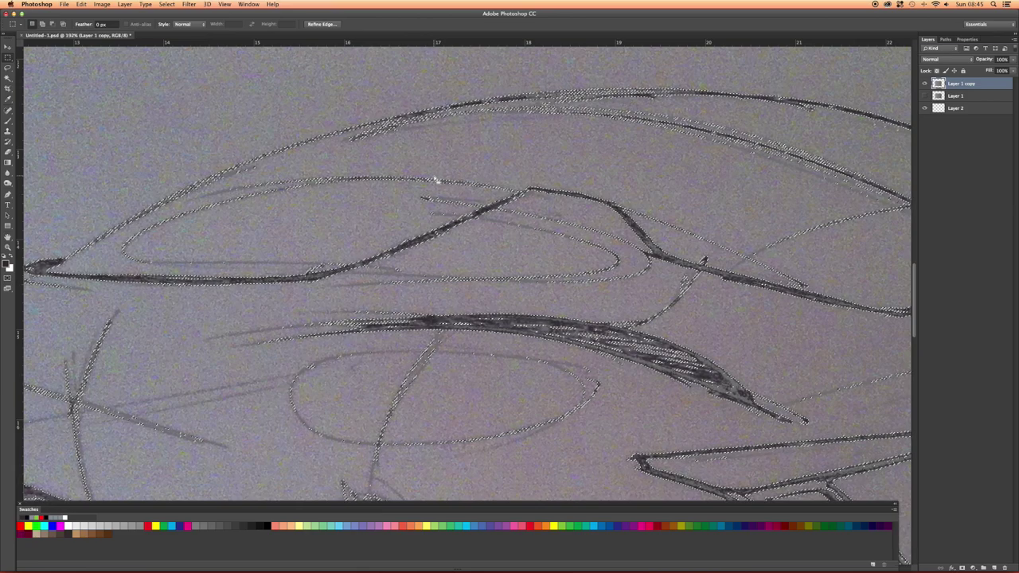
scroll(437, 180, "down", 7)
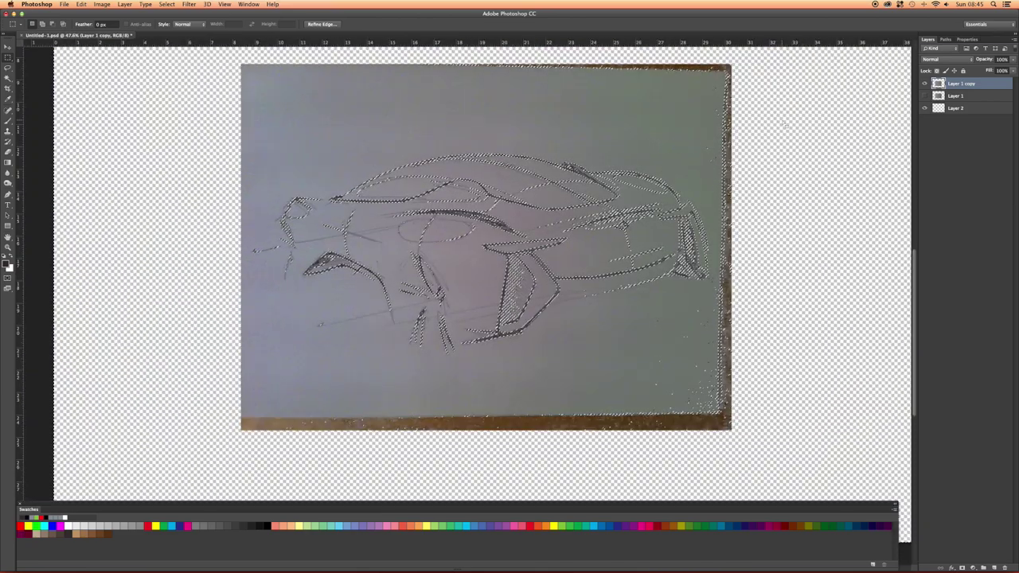
key("Delete")
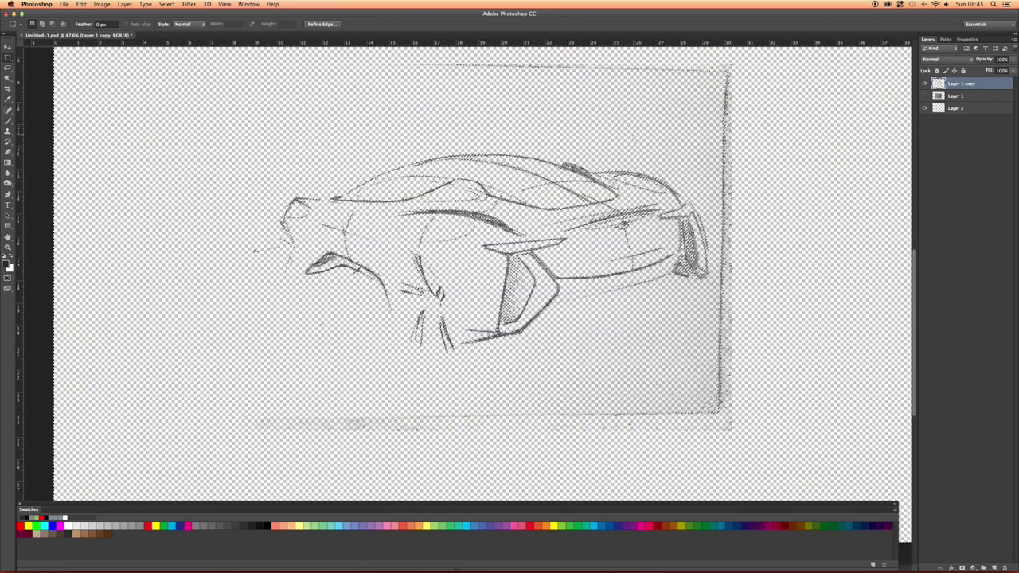
Undo back to the paper selection, delete the paper background again and deselect.
key("ctrl+d")
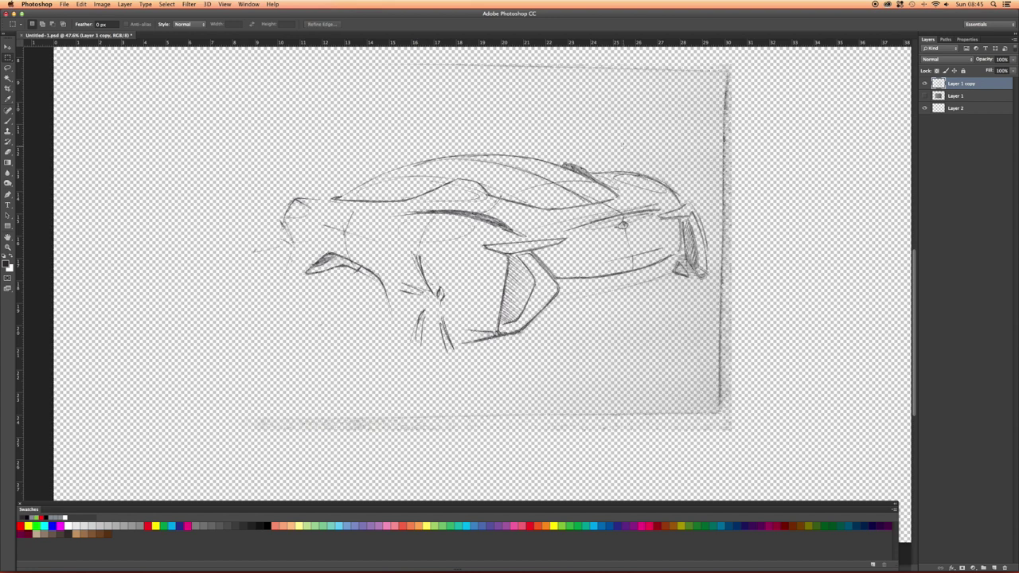
scroll(623, 146, "up", 2)
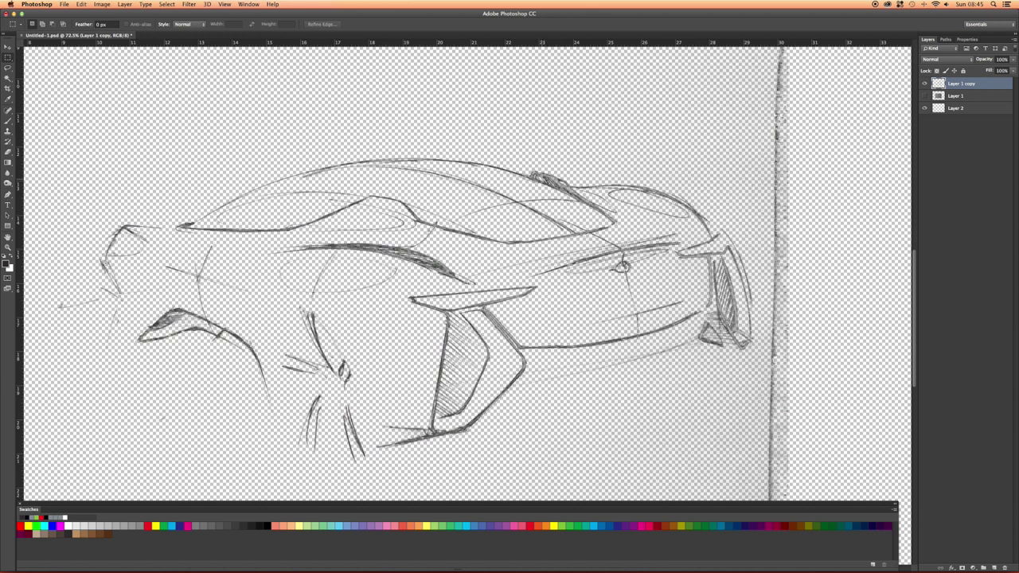
key("ctrl+z")
key("super+alt+z")
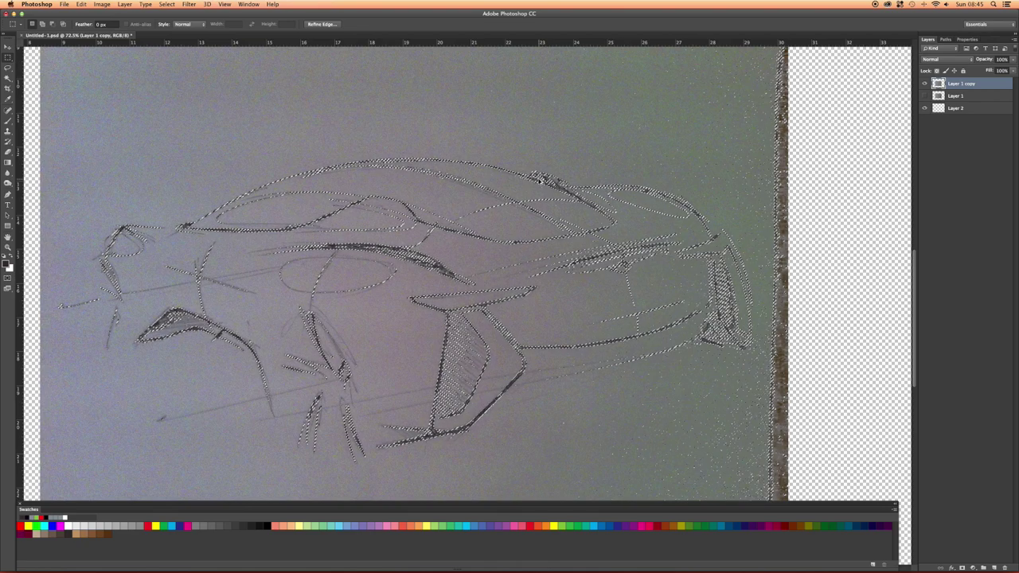
key("super+alt+z")
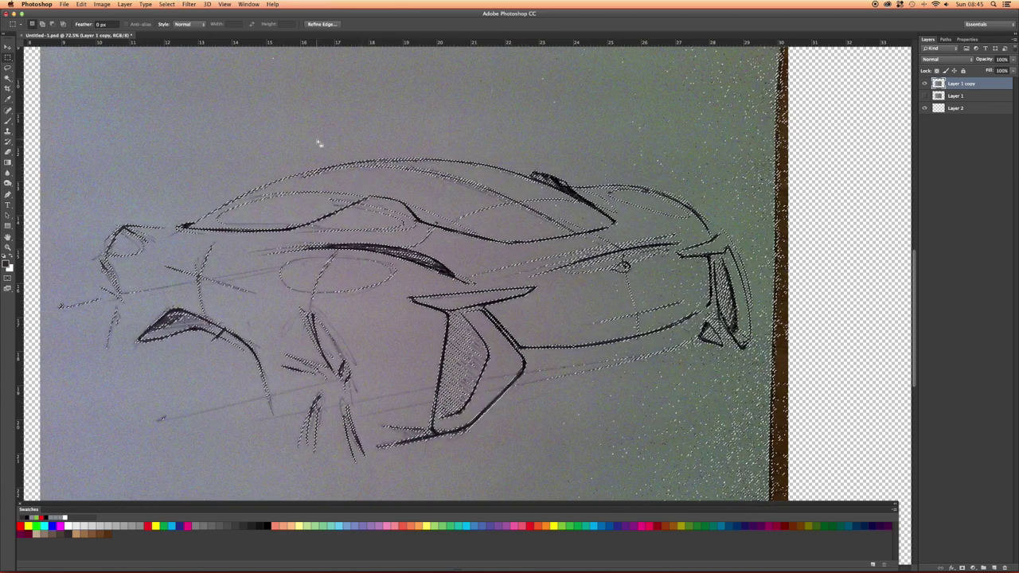
key("BackSpace")
key("super+d")
key("super+d")
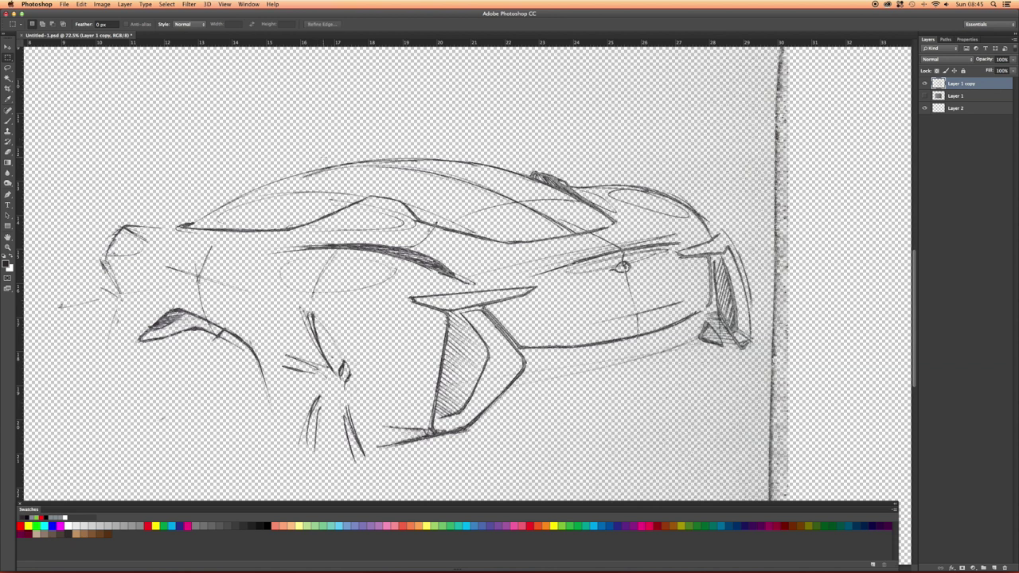
Fill Layer 2 with white using the Paint Bucket, then zoom to fit the sketch.
left_click(953, 109)
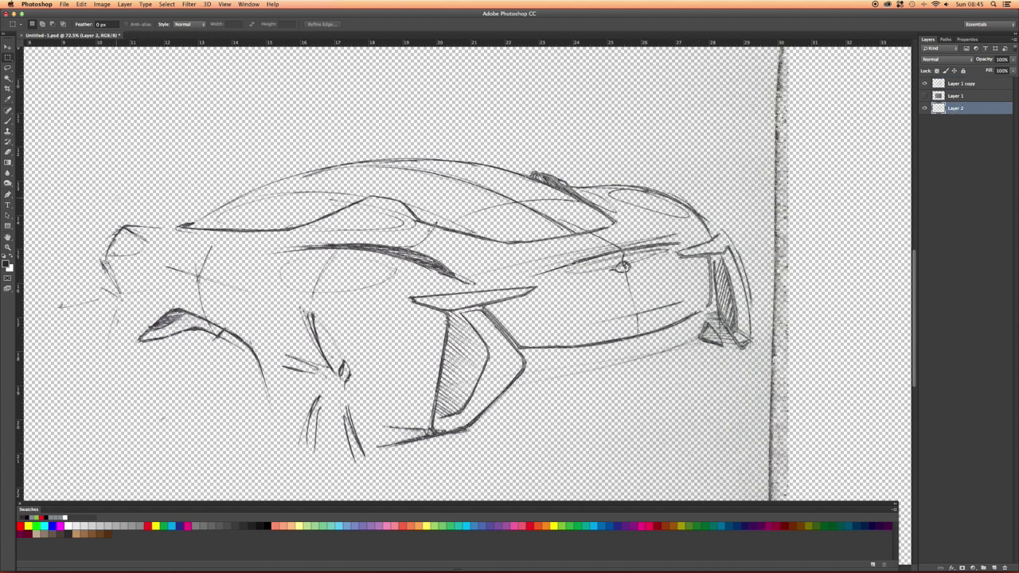
left_click_drag(7, 161, 42, 174)
left_click(12, 256)
left_click(8, 265)
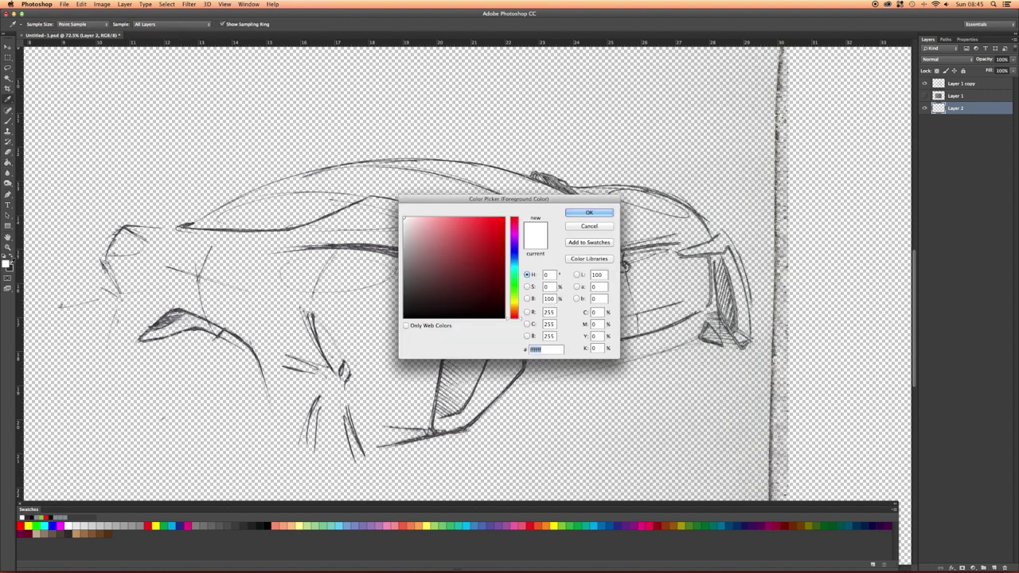
key("Return")
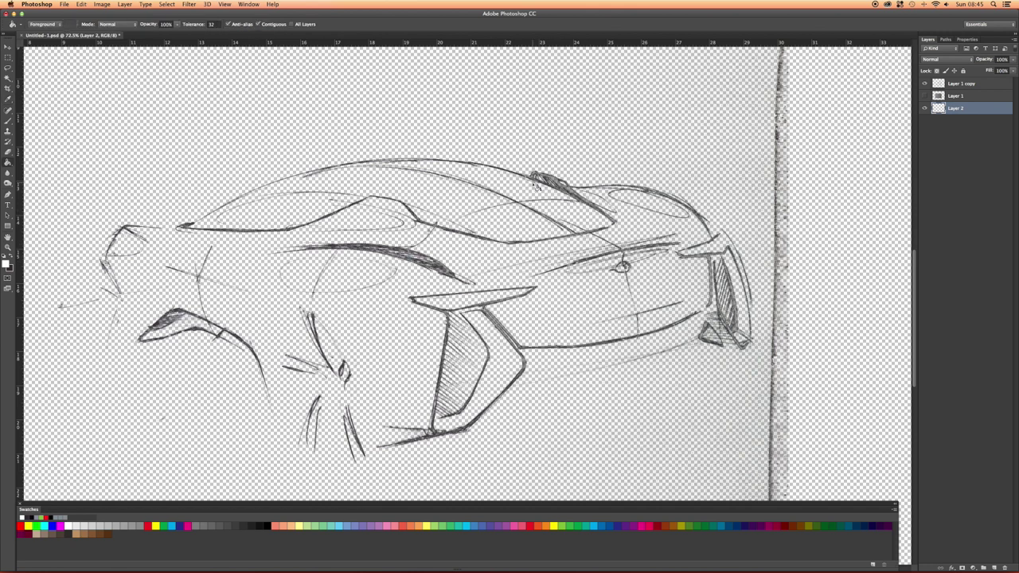
left_click(478, 140)
scroll(479, 163, "down", 3)
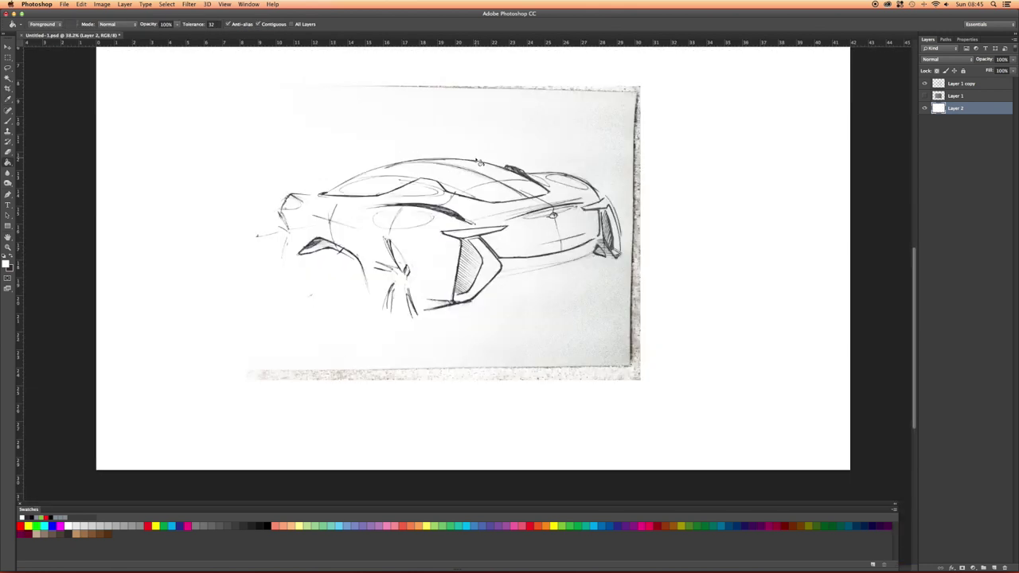
scroll(478, 162, "up", 4)
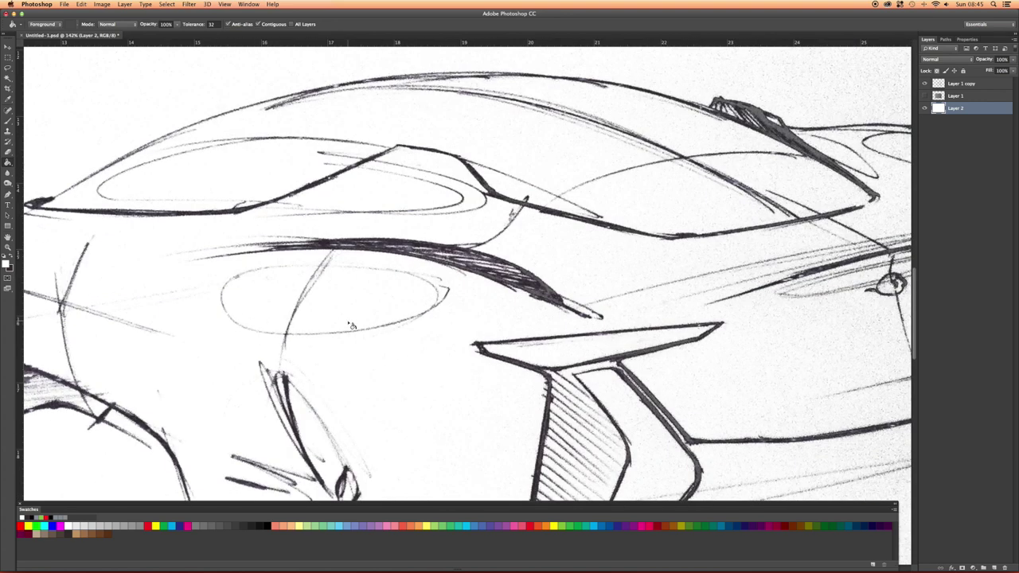
key("super+0")
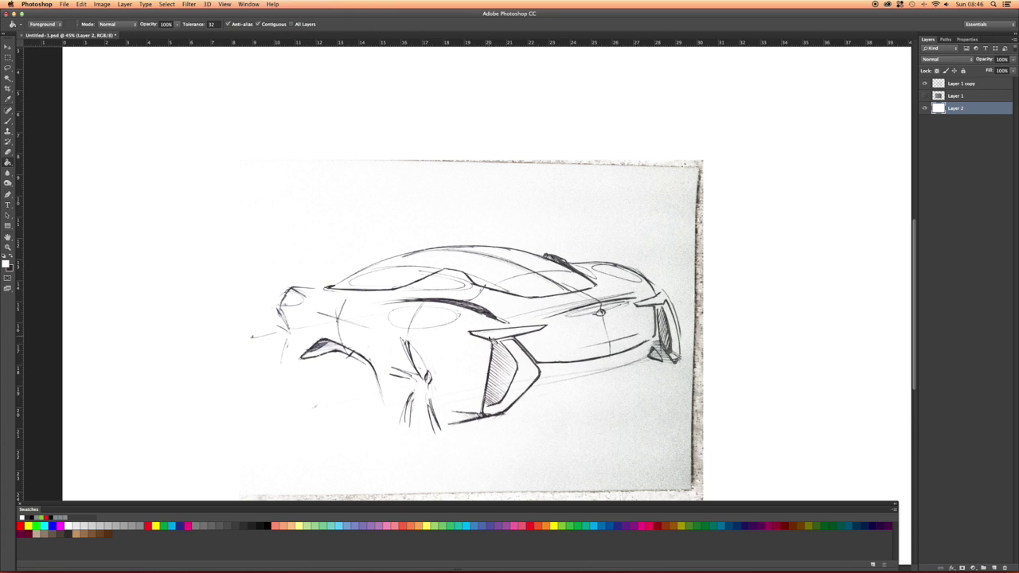
Select Layer 1 copy and add a layer mask to it.
scroll(546, 372, "down", 3)
scroll(537, 342, "up", 5)
scroll(528, 311, "down", 5)
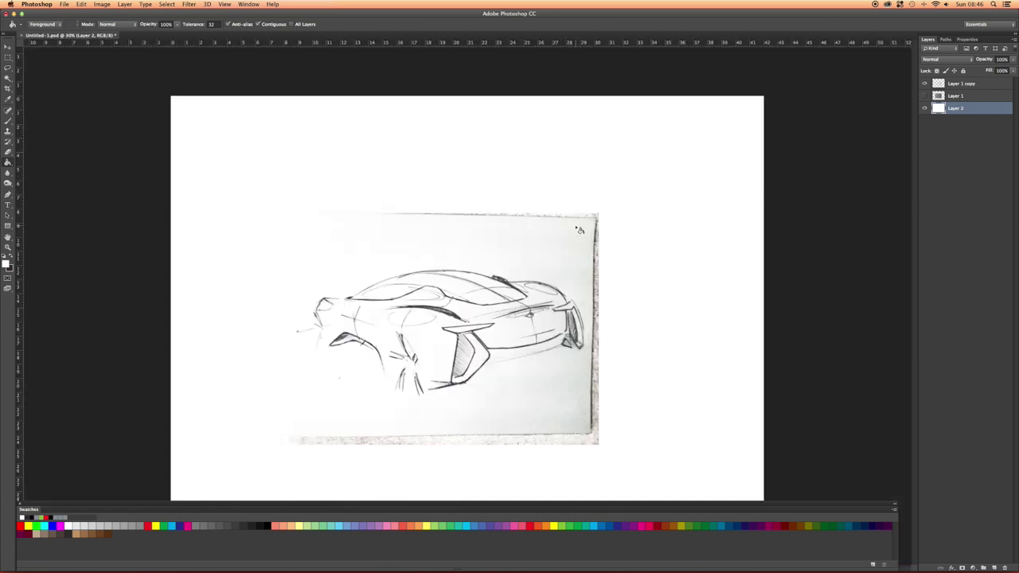
scroll(562, 264, "up", 2)
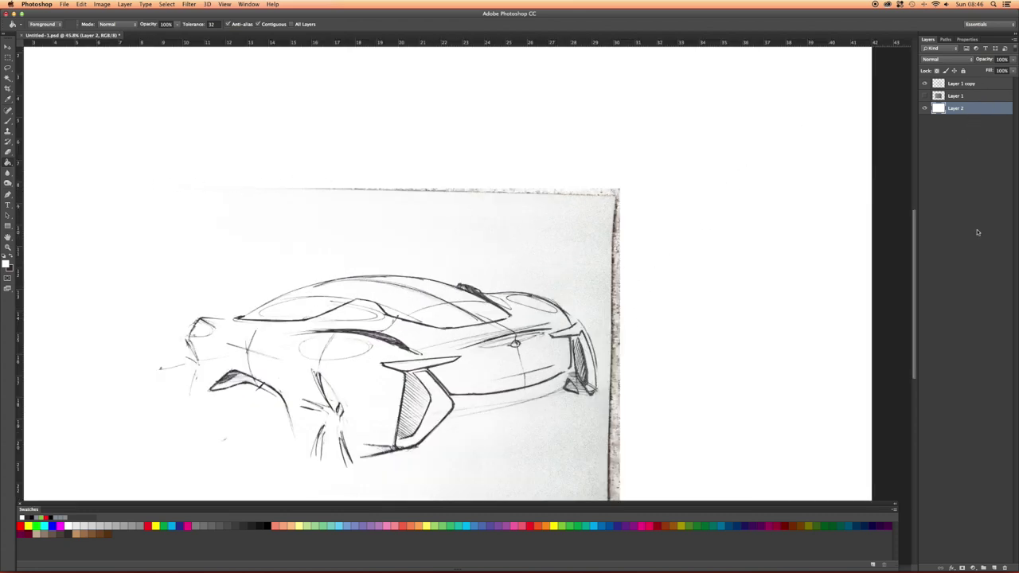
left_click(950, 86)
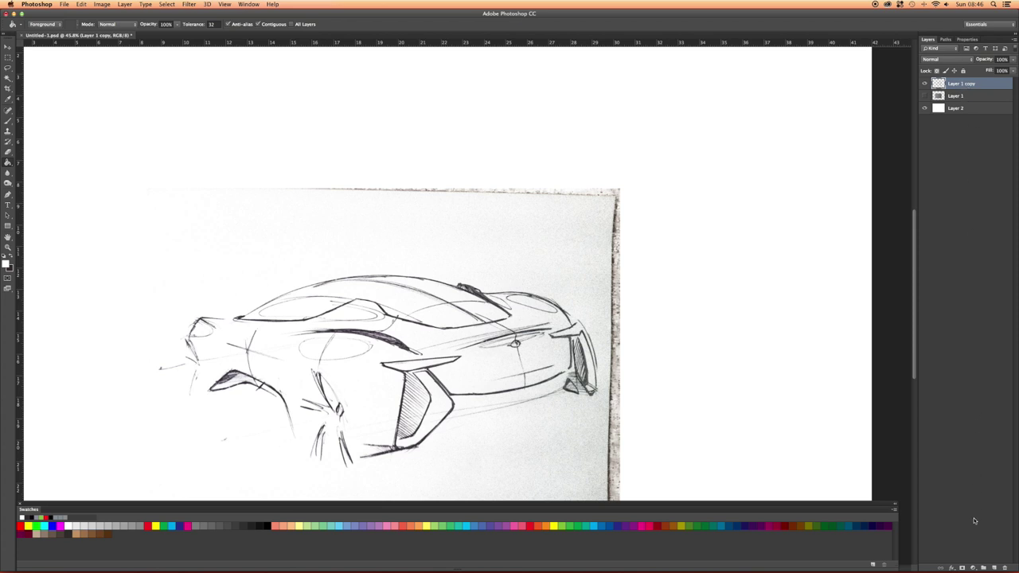
left_click(960, 567)
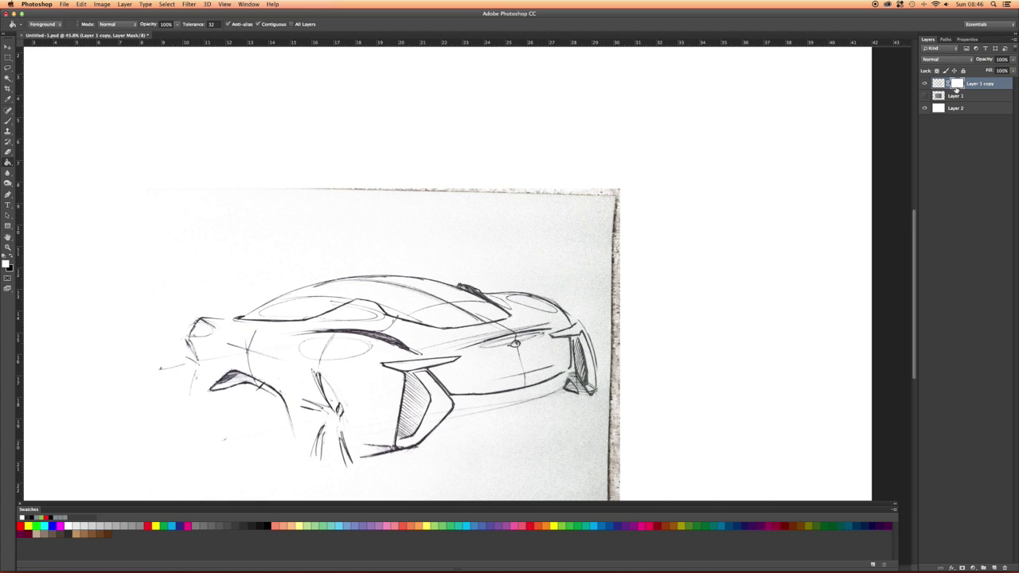
left_click(8, 121)
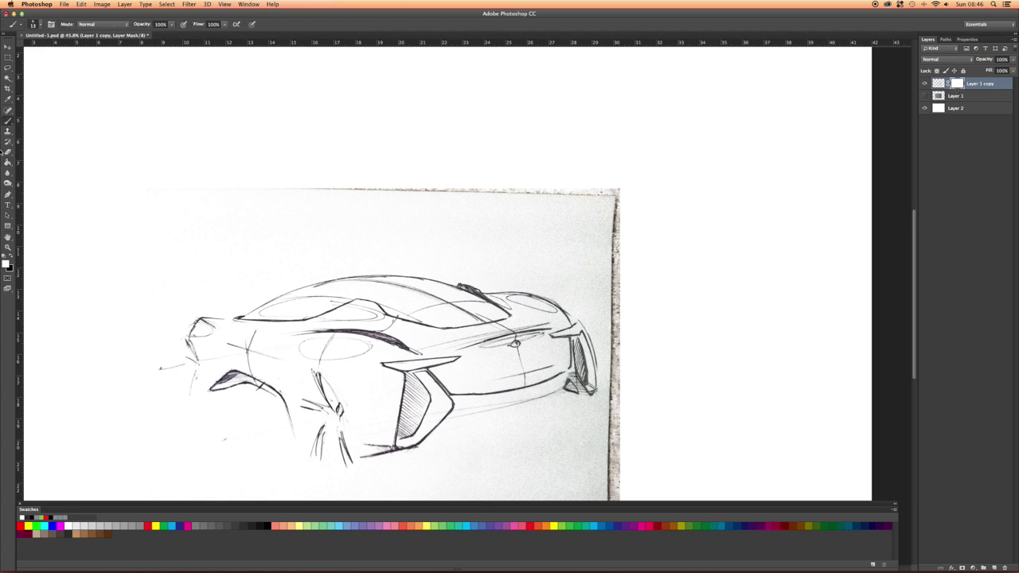
left_click(10, 259)
key("super+equal")
key("super+equal")
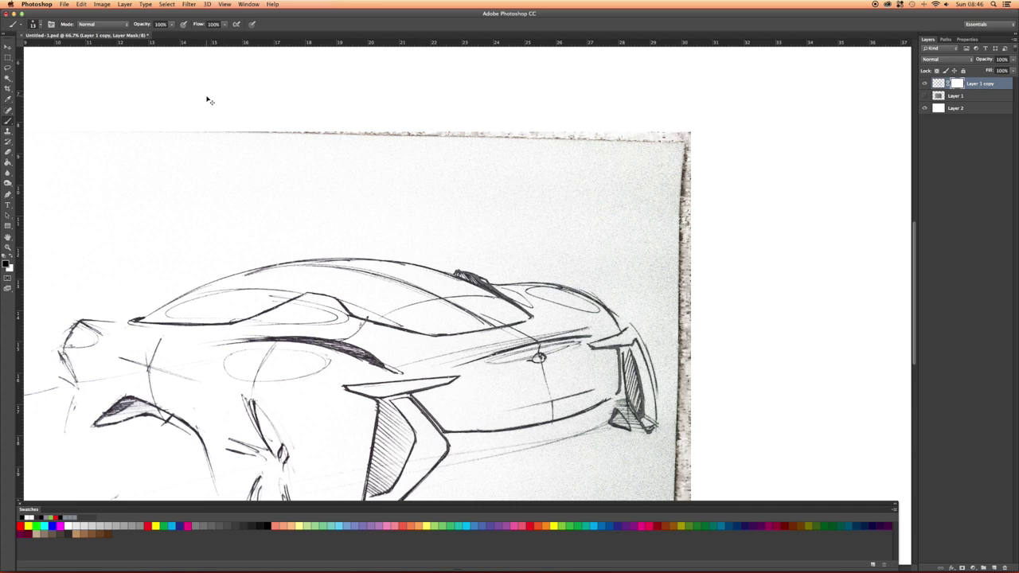
left_click(42, 26)
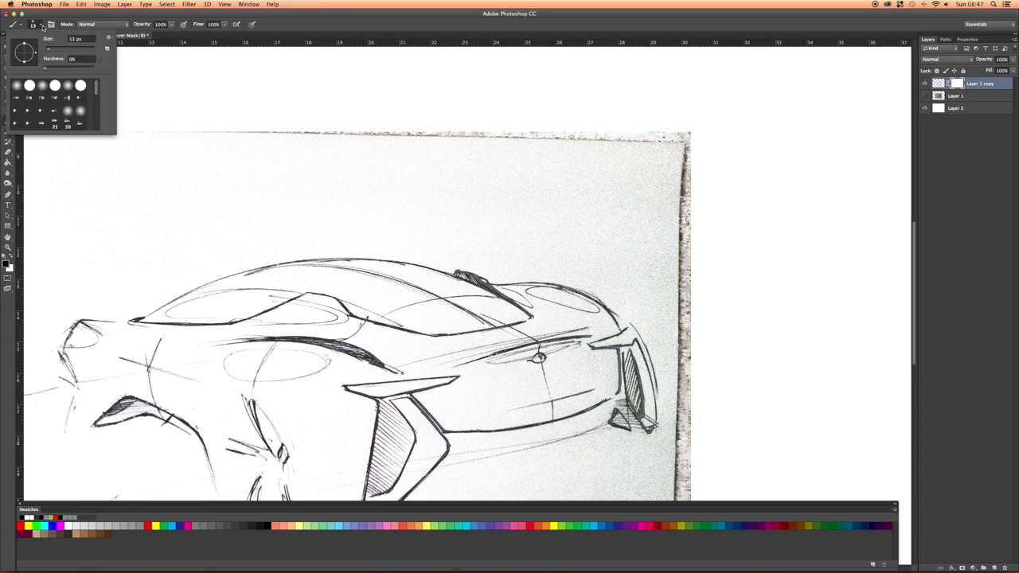
left_click_drag(59, 54, 73, 51)
right_click(307, 184)
left_click_drag(370, 202, 390, 205)
left_click(504, 148)
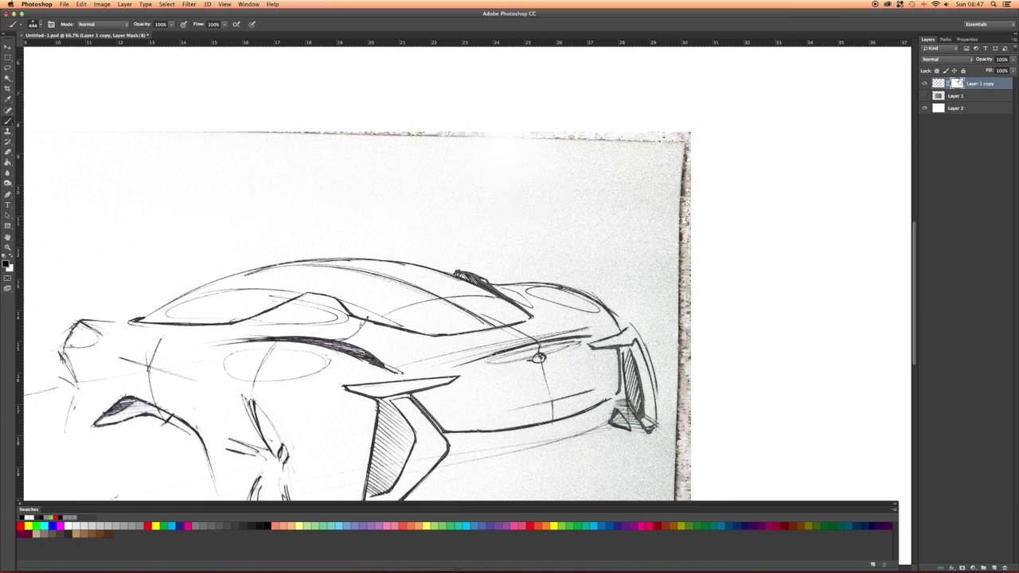
left_click(939, 85)
left_click(955, 85)
mouse_move(739, 125)
left_mouse_down()
mouse_move(516, 133)
mouse_move(136, 91)
left_mouse_up()
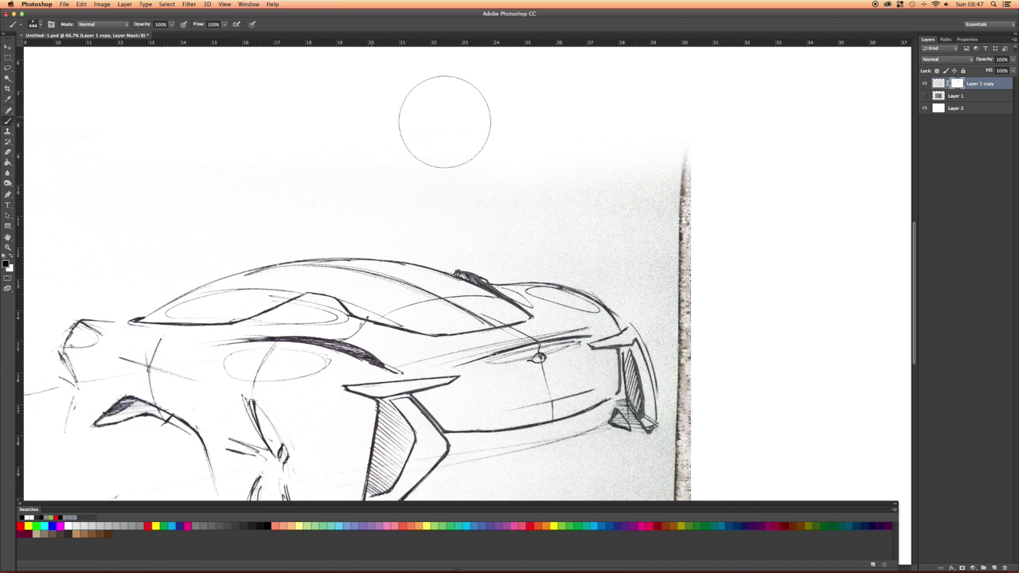
mouse_move(693, 199)
left_mouse_down()
mouse_move(673, 230)
mouse_move(471, 186)
left_mouse_up()
mouse_move(548, 205)
left_mouse_down()
mouse_move(692, 267)
mouse_move(723, 345)
left_mouse_up()
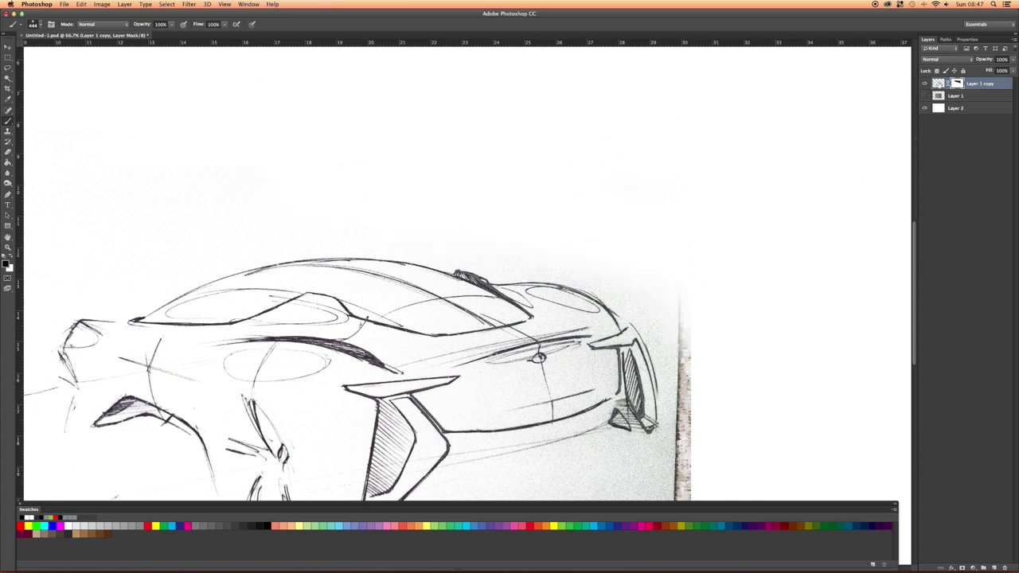
left_click_drag(587, 201, 602, 114)
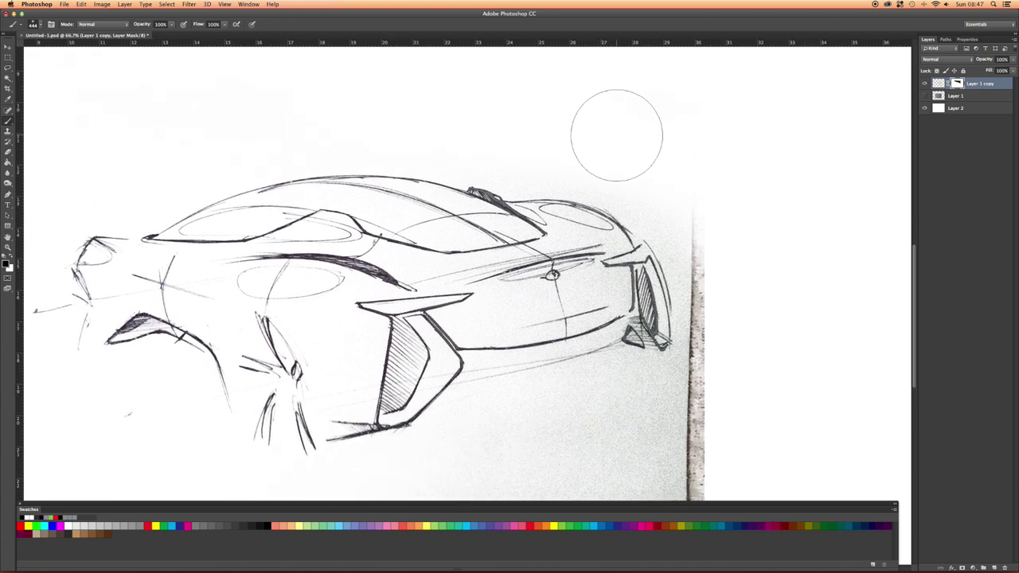
mouse_move(685, 154)
left_mouse_down()
mouse_move(625, 145)
mouse_move(612, 155)
mouse_move(711, 204)
mouse_move(646, 136)
mouse_move(647, 97)
mouse_move(565, 136)
left_mouse_up()
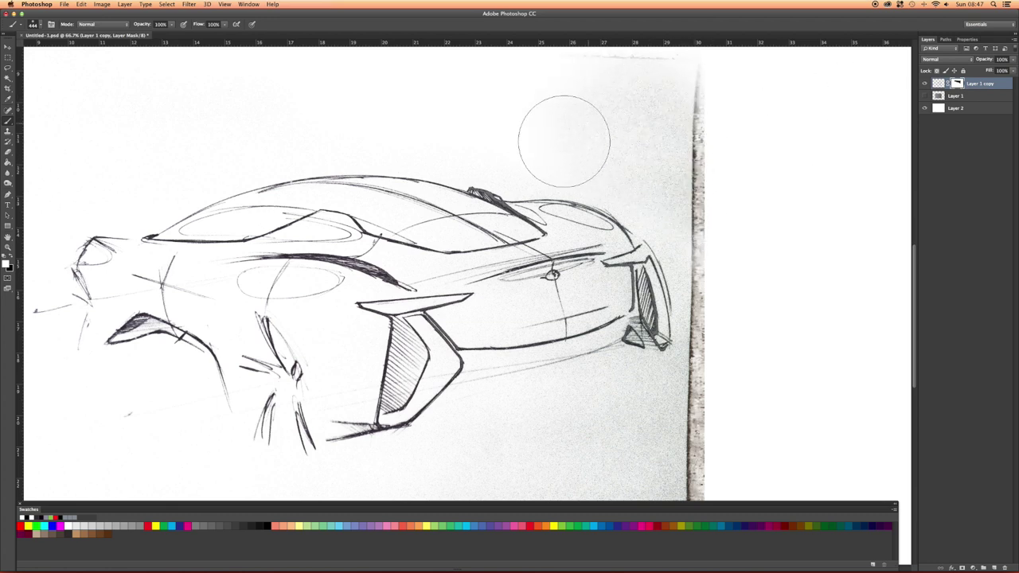
left_click(938, 83)
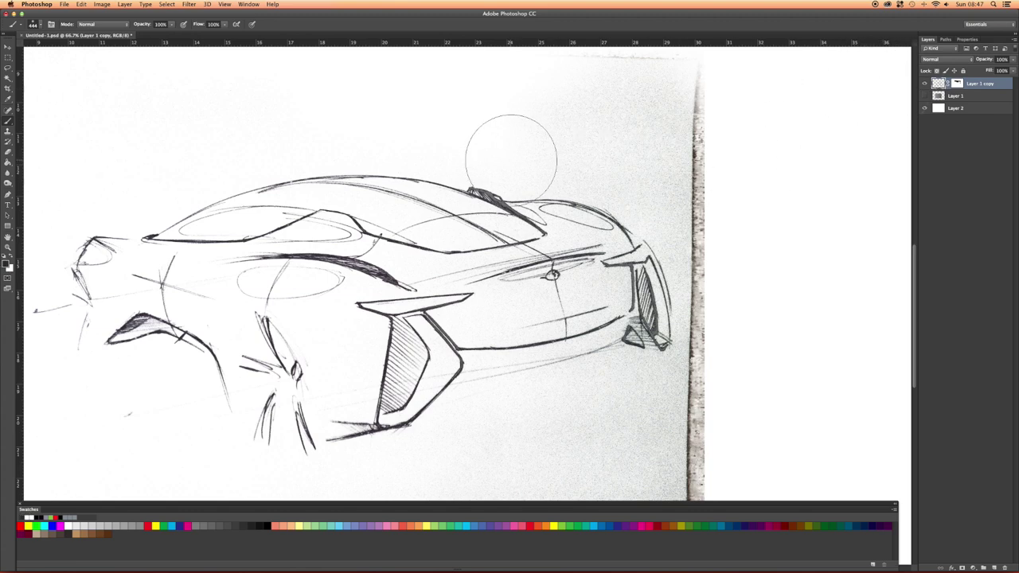
left_click(511, 157)
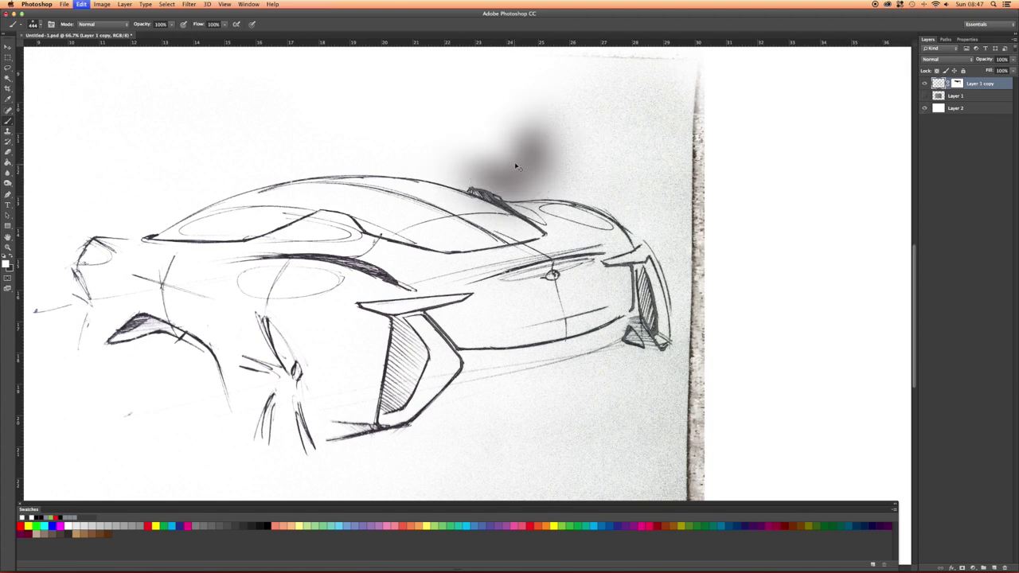
key("super+z")
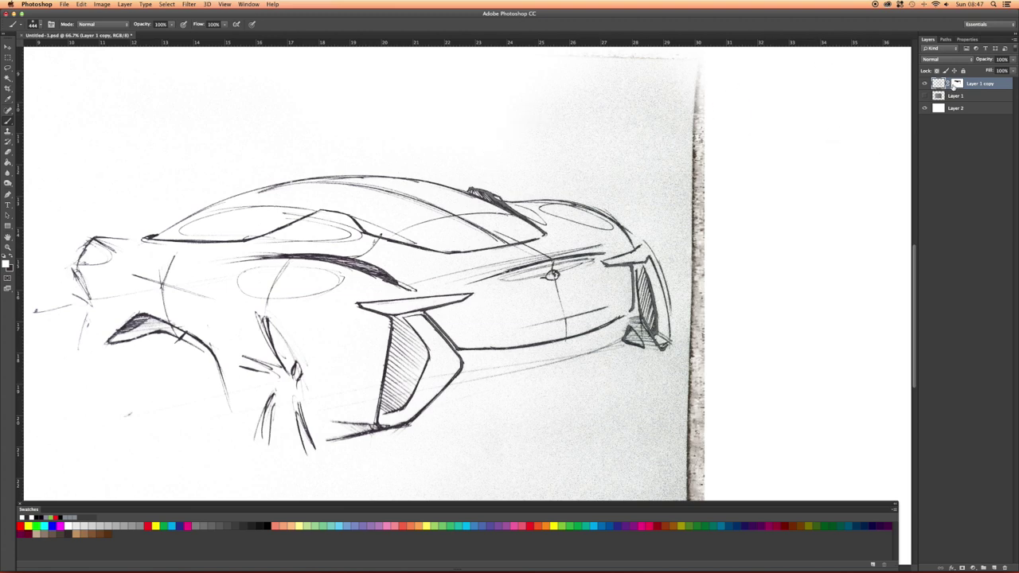
left_click(956, 85)
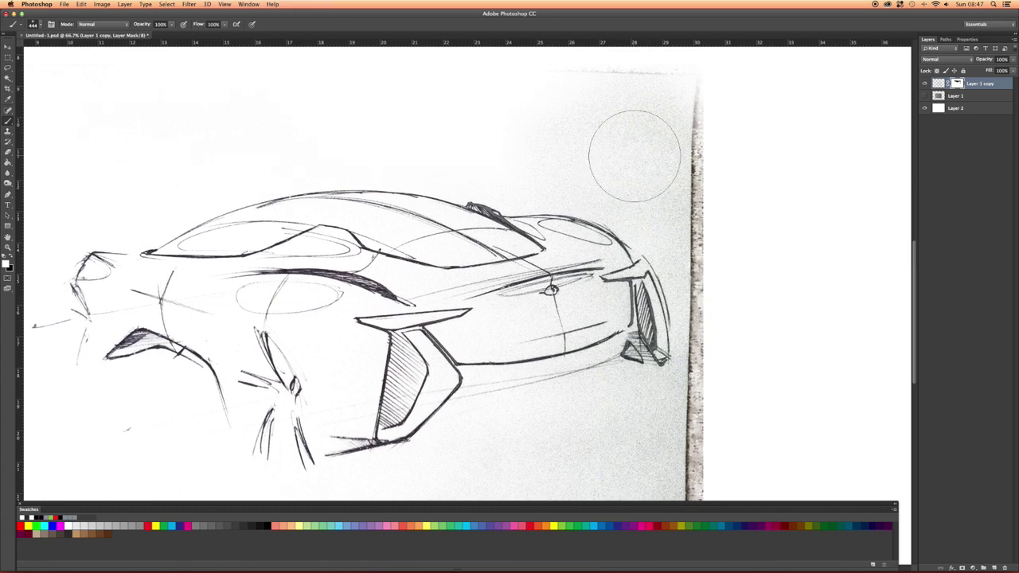
Brush the mask over the top edge, both right corners and the paper edge beside the rear bumper.
mouse_move(647, 91)
left_mouse_down()
mouse_move(609, 103)
mouse_move(603, 91)
mouse_move(673, 87)
mouse_move(562, 85)
mouse_move(568, 91)
mouse_move(519, 100)
mouse_move(682, 69)
left_mouse_up()
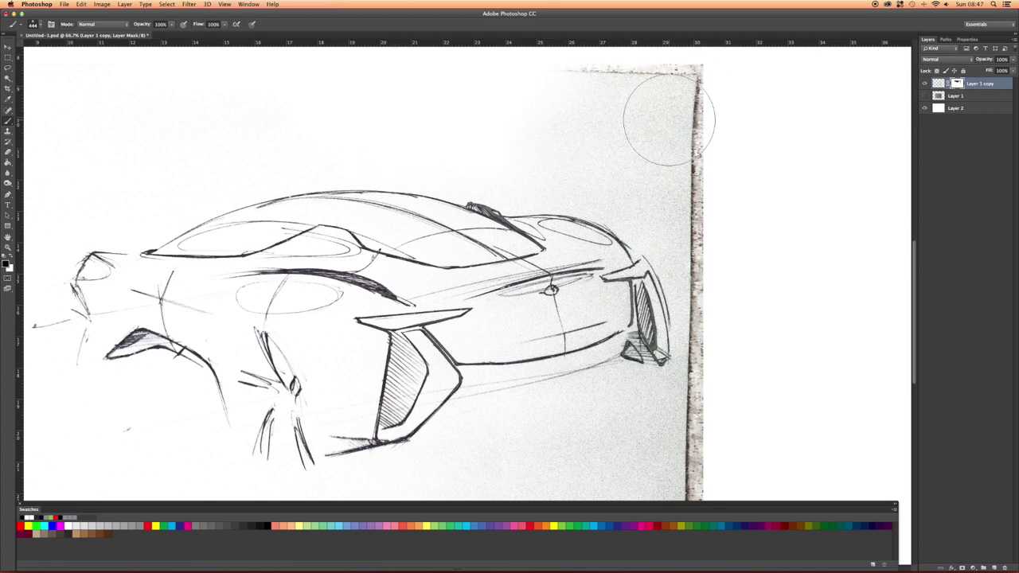
mouse_move(693, 90)
left_mouse_down()
mouse_move(596, 84)
mouse_move(584, 72)
mouse_move(663, 74)
mouse_move(713, 184)
mouse_move(707, 153)
mouse_move(675, 146)
mouse_move(663, 168)
mouse_move(540, 141)
mouse_move(627, 181)
mouse_move(700, 233)
mouse_move(682, 210)
mouse_move(740, 364)
mouse_move(717, 208)
left_mouse_up()
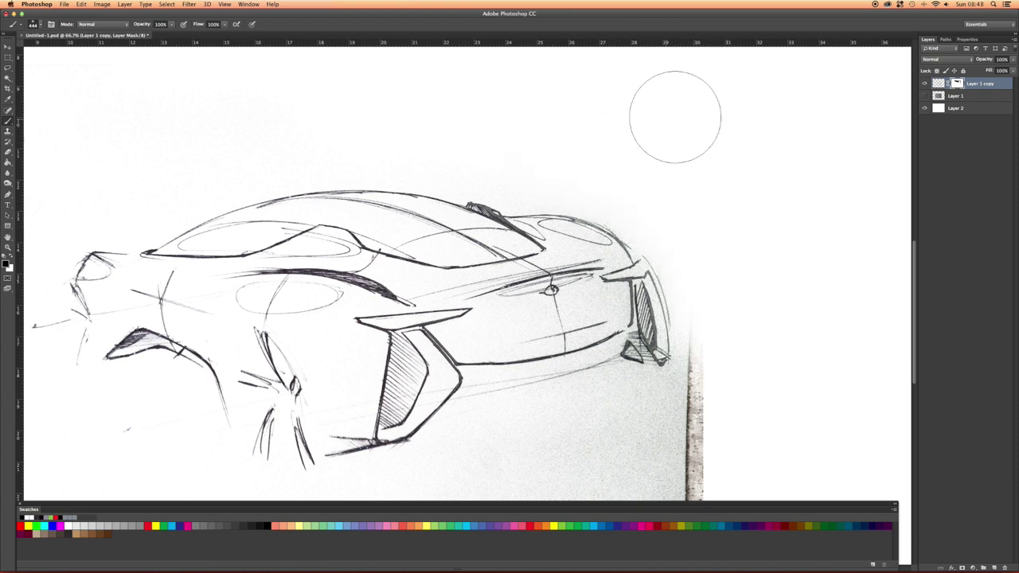
scroll(613, 238, "down", 5)
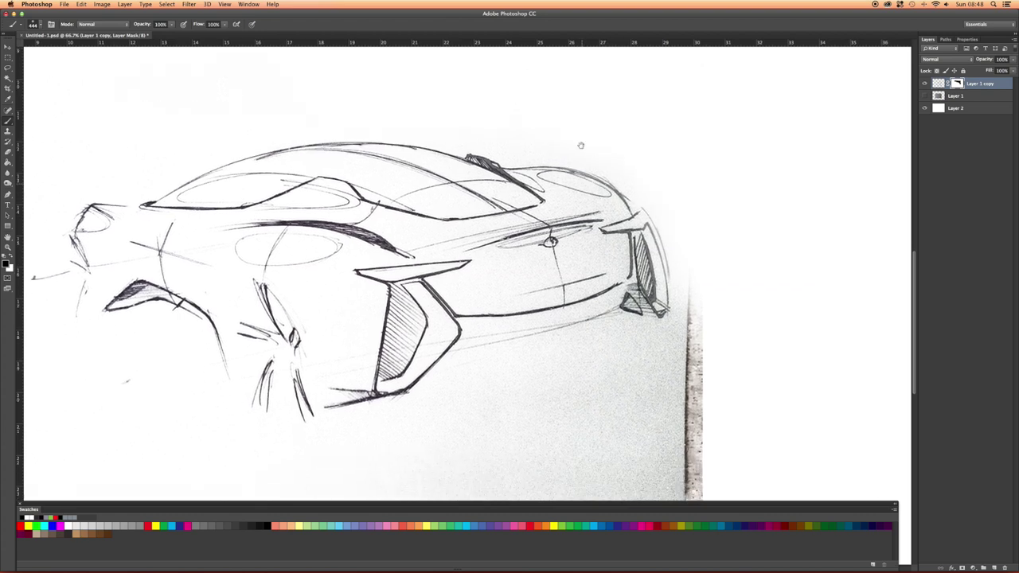
mouse_move(667, 304)
left_mouse_down()
mouse_move(661, 363)
mouse_move(579, 407)
mouse_move(732, 383)
mouse_move(546, 429)
mouse_move(709, 350)
mouse_move(533, 440)
mouse_move(67, 408)
mouse_move(251, 402)
mouse_move(507, 374)
mouse_move(703, 265)
mouse_move(621, 319)
mouse_move(617, 260)
mouse_move(567, 278)
mouse_move(692, 241)
left_mouse_up()
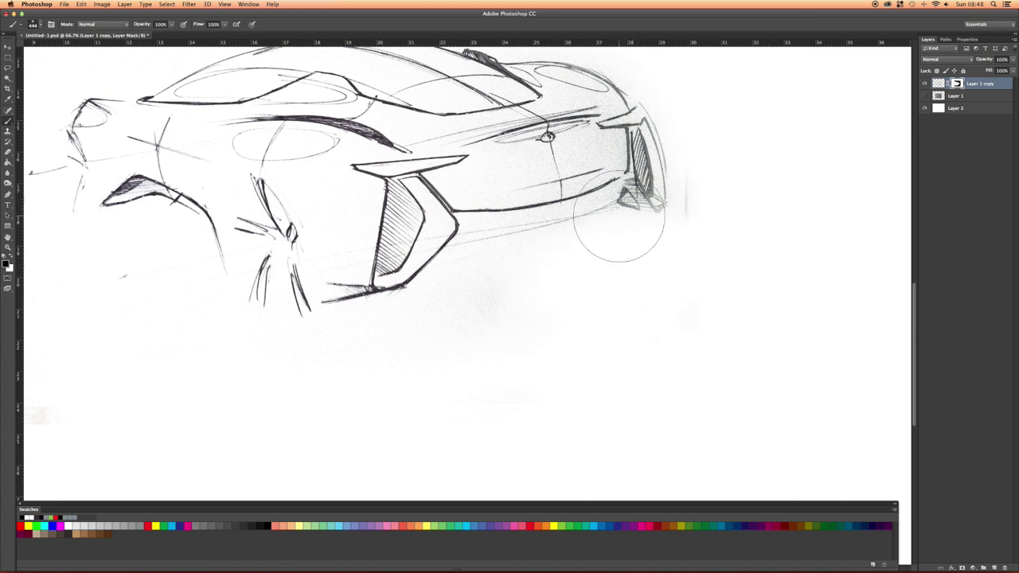
mouse_move(711, 257)
left_mouse_down()
mouse_move(724, 188)
mouse_move(707, 284)
left_mouse_up()
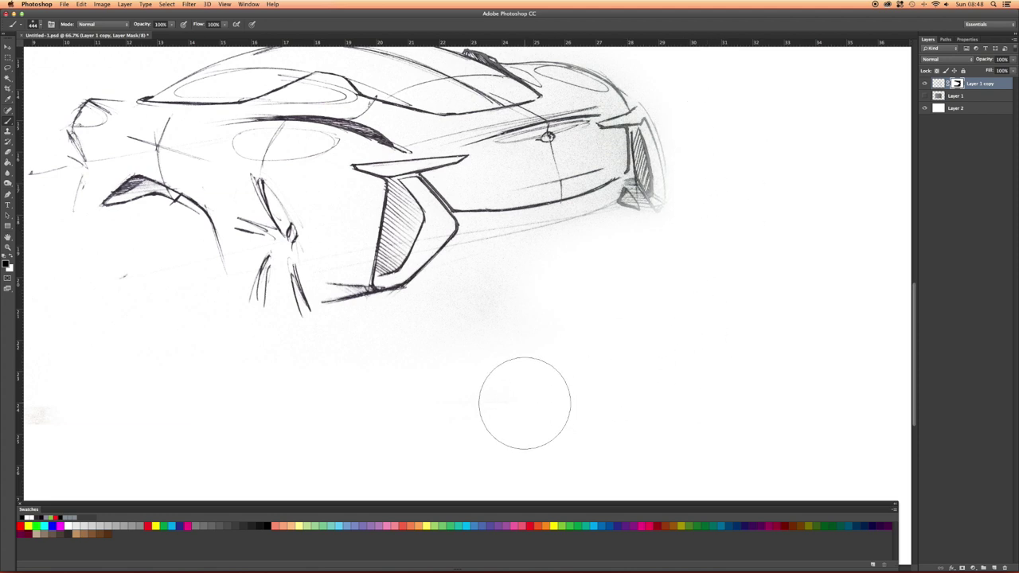
scroll(523, 405, "down", 2)
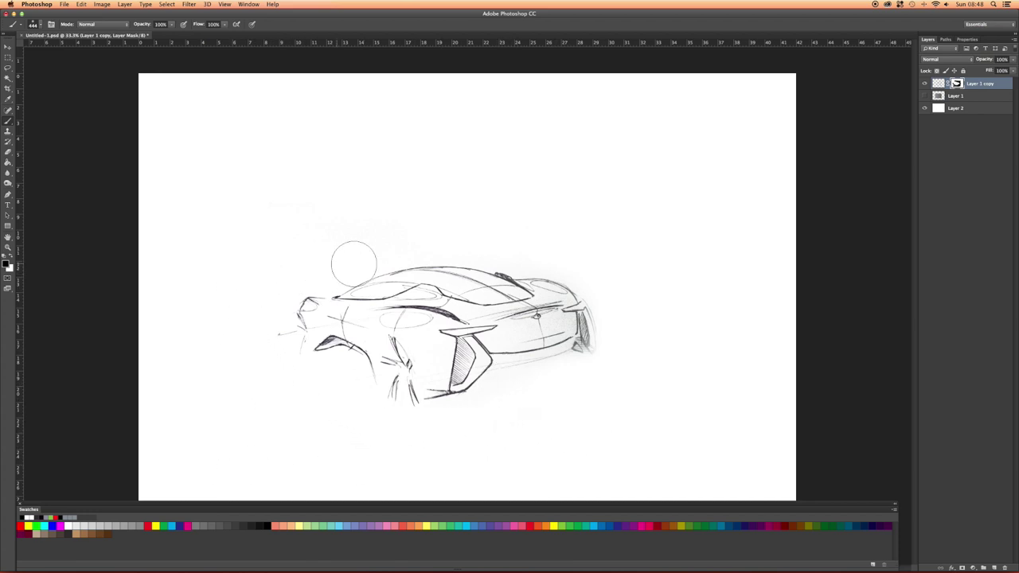
With the Move tool on the layer pixels, shift the sketch slightly right and higher.
scroll(516, 289, "up", 3)
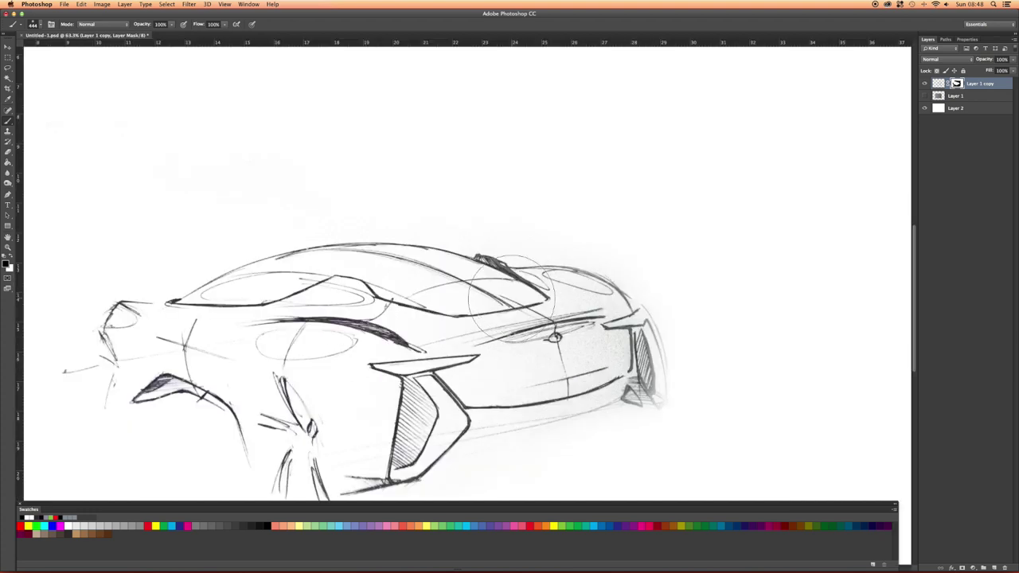
scroll(501, 295, "down", 2)
key("v")
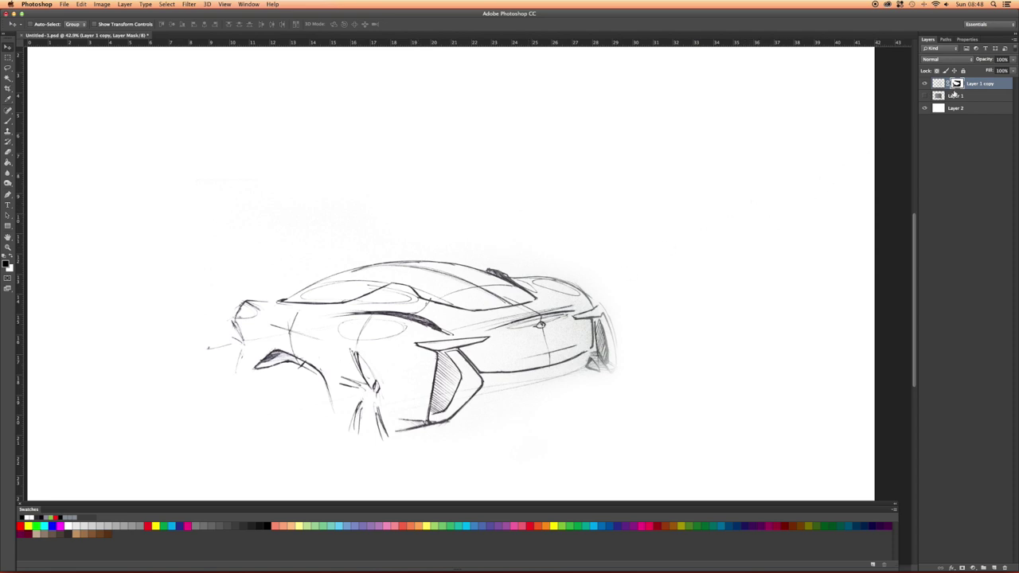
key("super+2")
scroll(502, 256, "down", 5)
scroll(474, 304, "up", 2)
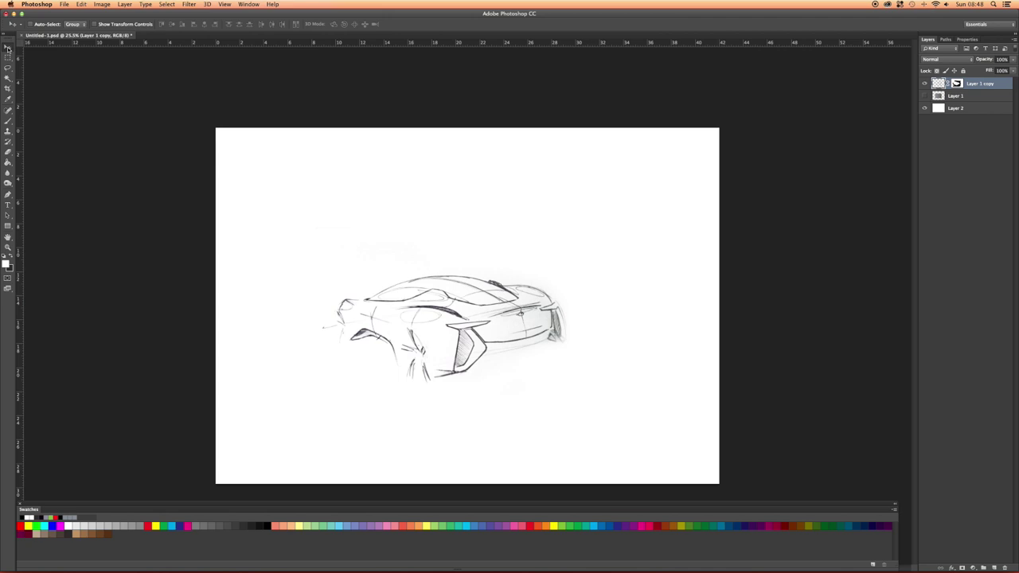
mouse_move(396, 311)
left_mouse_down()
mouse_move(334, 278)
mouse_move(497, 342)
mouse_move(404, 334)
mouse_move(412, 312)
left_mouse_up()
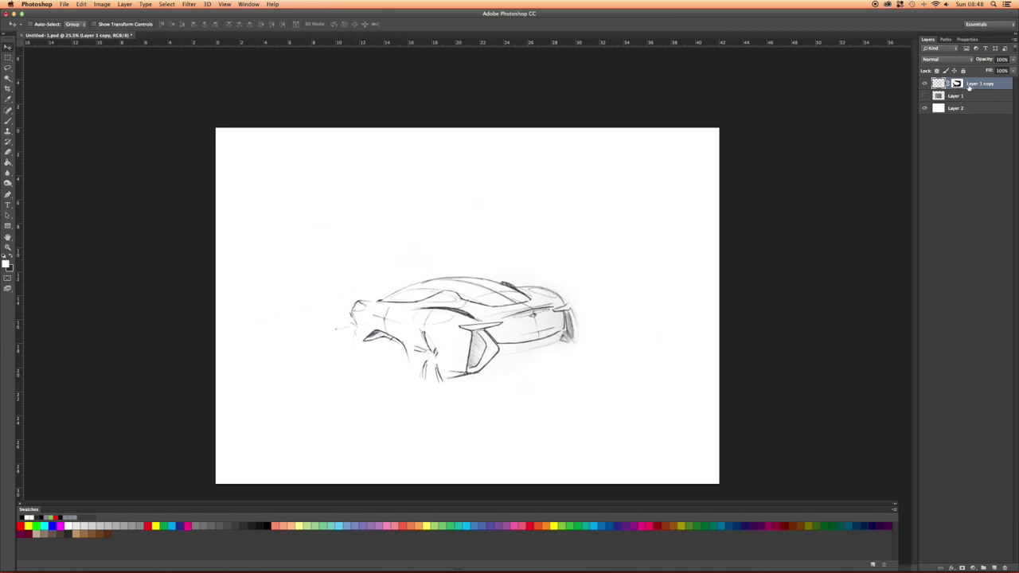
mouse_move(509, 354)
left_mouse_down()
mouse_move(542, 290)
mouse_move(452, 421)
mouse_move(554, 264)
mouse_move(493, 339)
mouse_move(517, 305)
left_mouse_up()
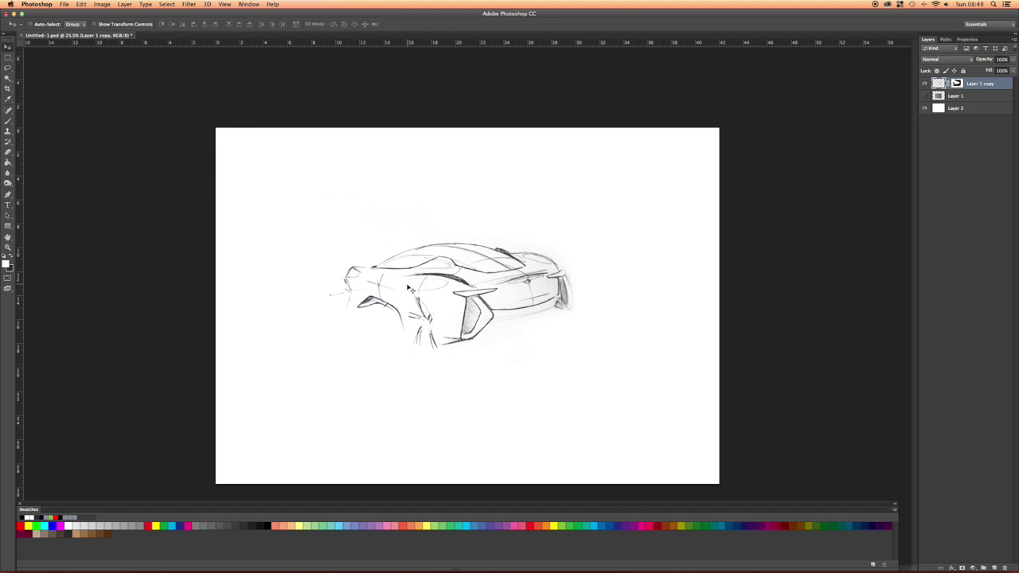
key("super+t")
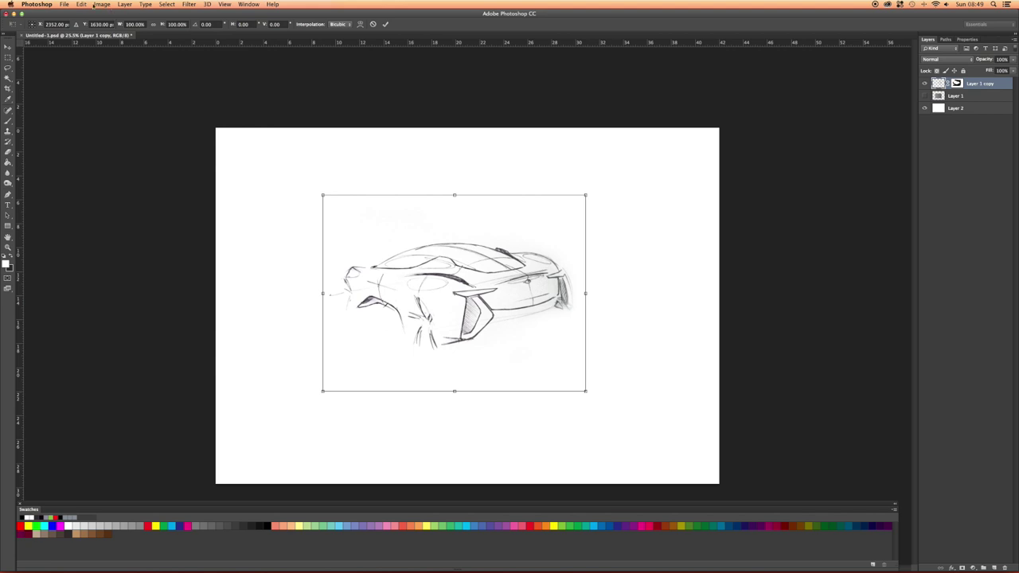
Try Flip Horizontal and Flip Vertical on the sketch, undoing each to keep its original orientation.
left_click(82, 5)
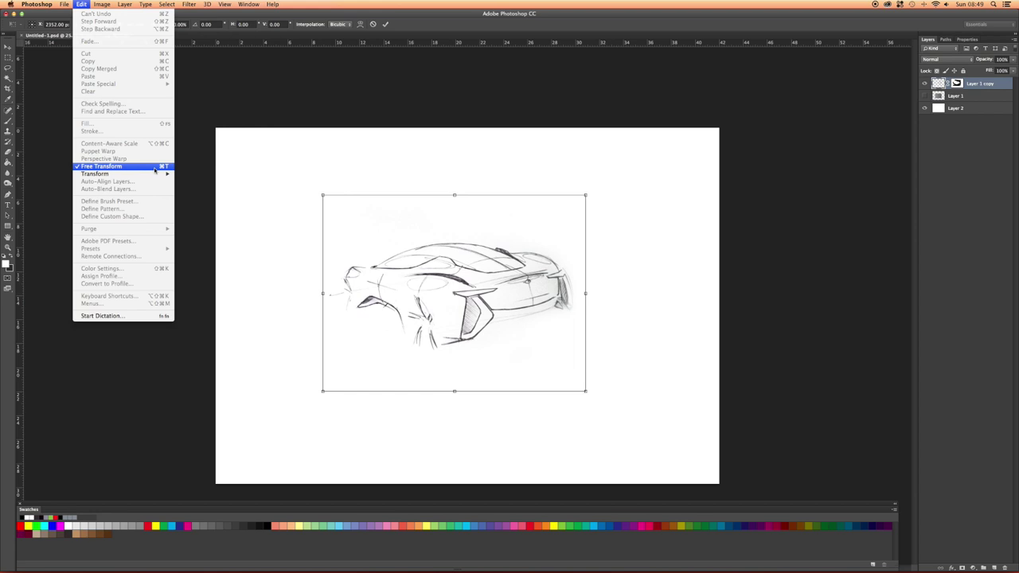
mouse_move(153, 176)
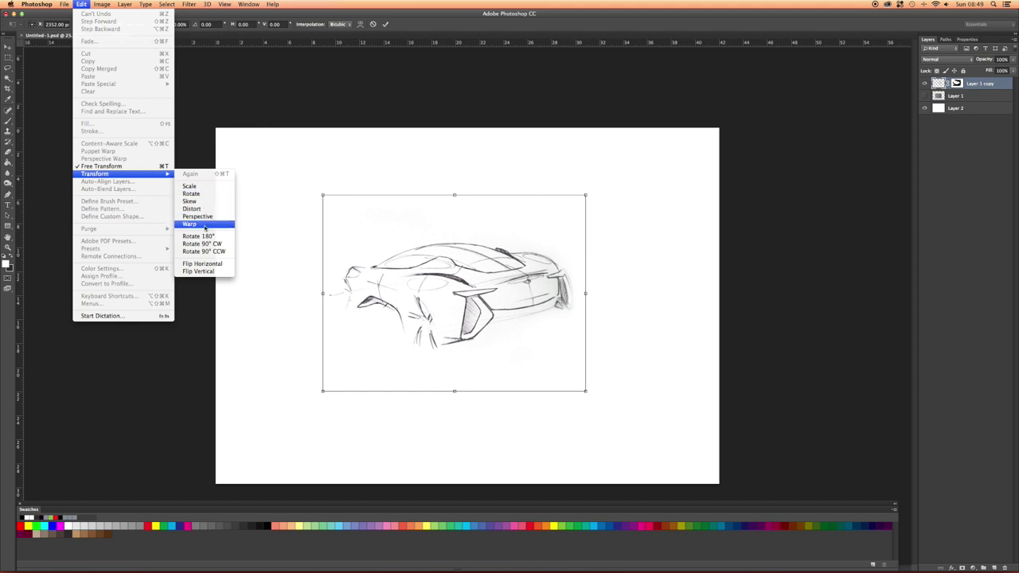
left_click(202, 265)
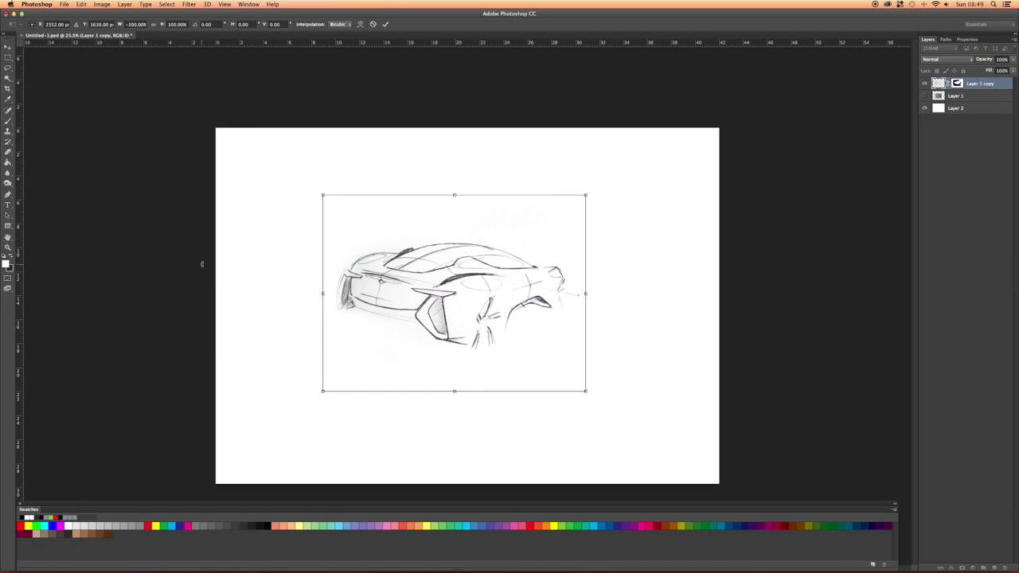
key("super+z")
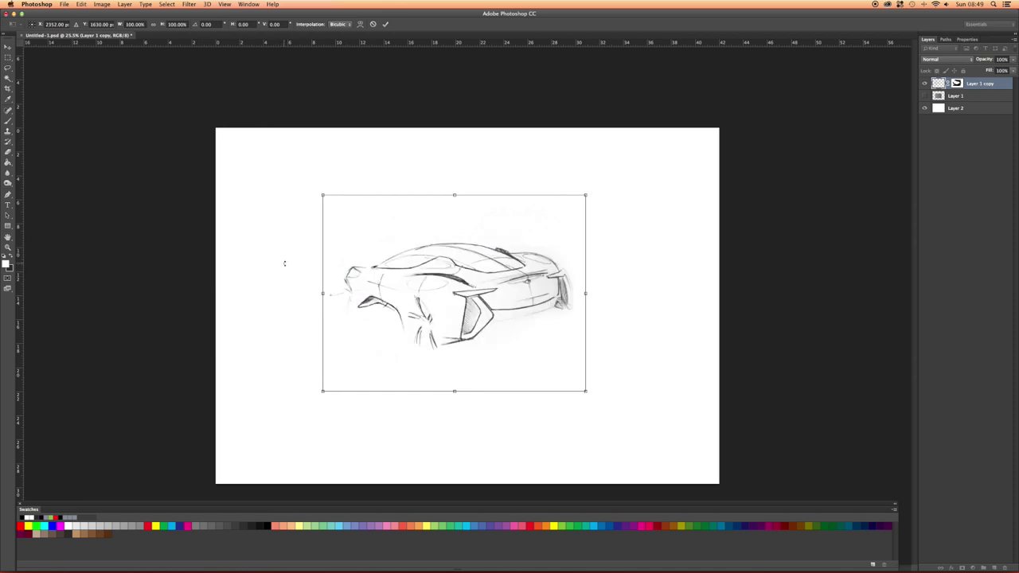
right_click(283, 262)
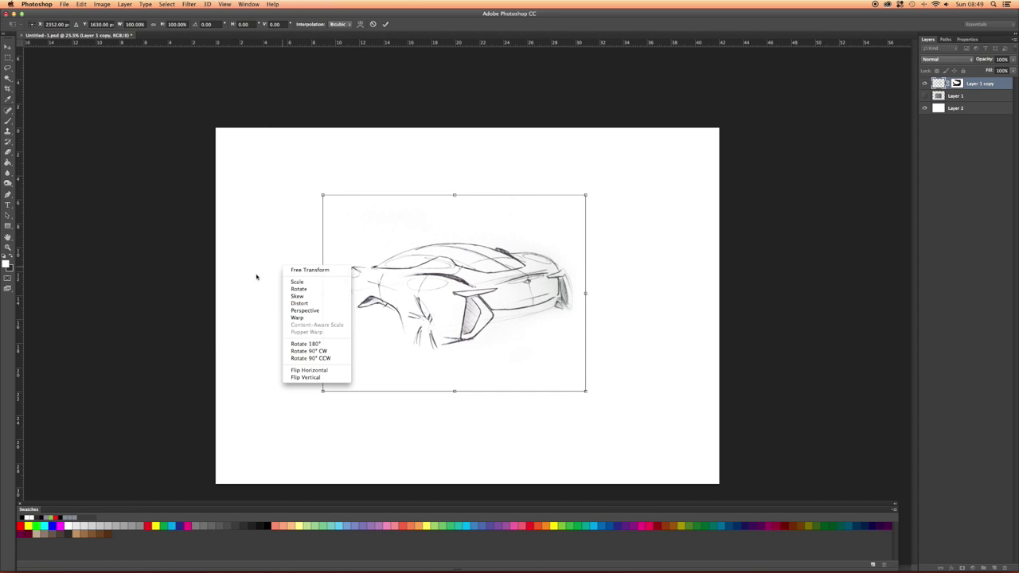
left_click(306, 378)
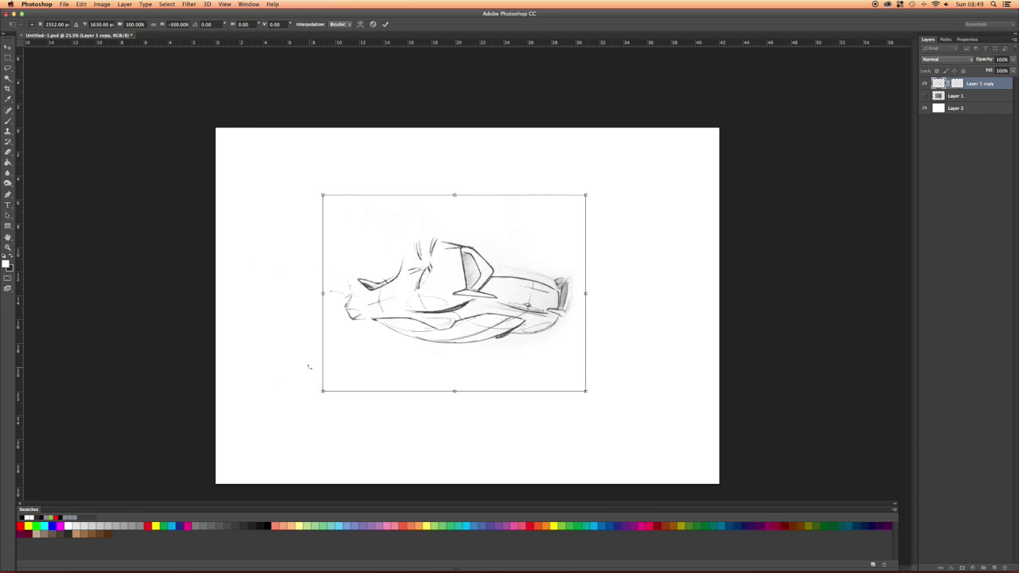
key("super+z")
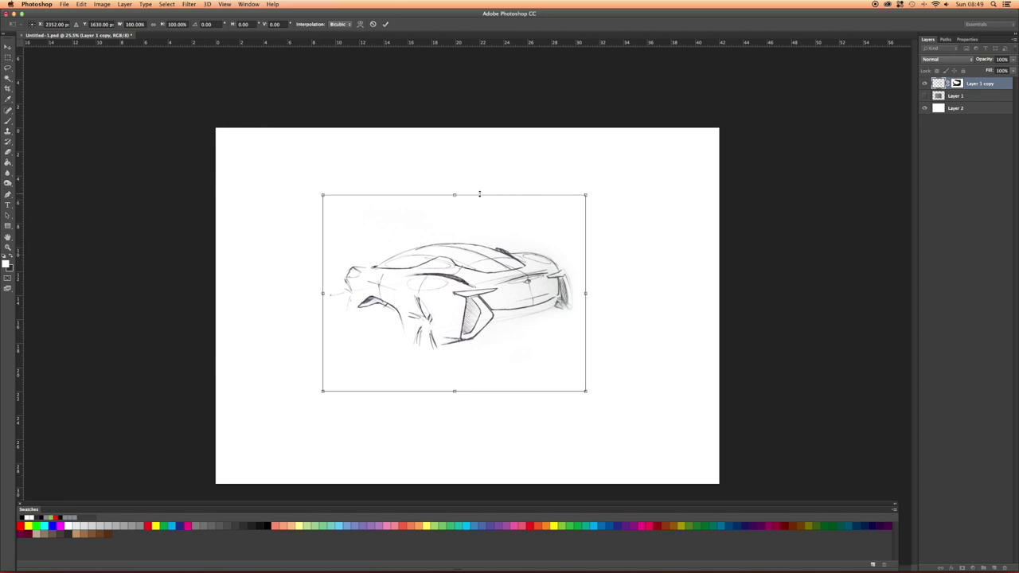
Scale the sketch up to about 176% width from its corner and move it down-left.
mouse_move(586, 194)
left_mouse_down()
mouse_move(659, 177)
mouse_move(608, 258)
mouse_move(561, 197)
mouse_move(550, 258)
mouse_move(546, 191)
mouse_move(641, 198)
mouse_move(630, 177)
mouse_move(639, 200)
left_mouse_up()
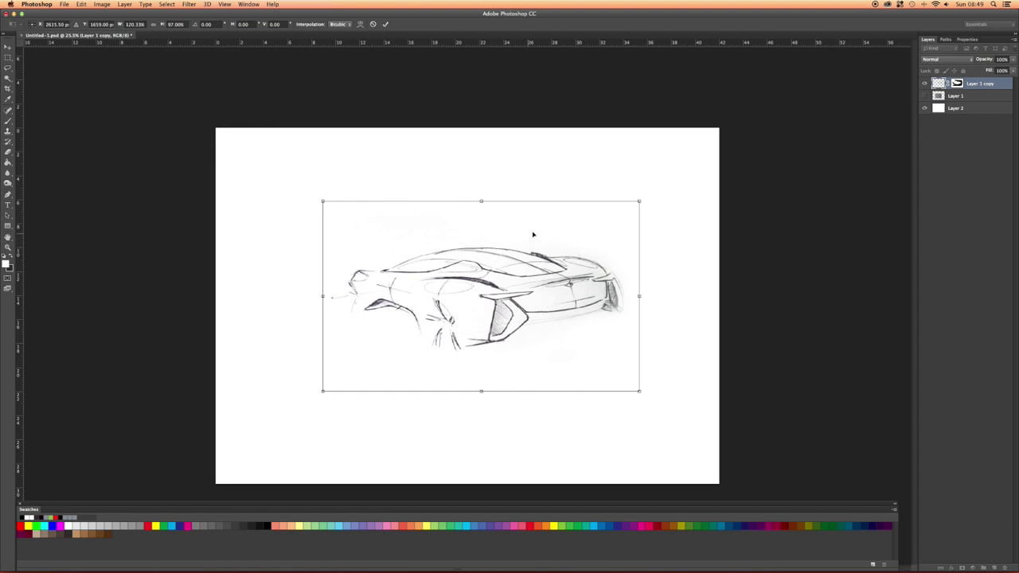
key("super+z")
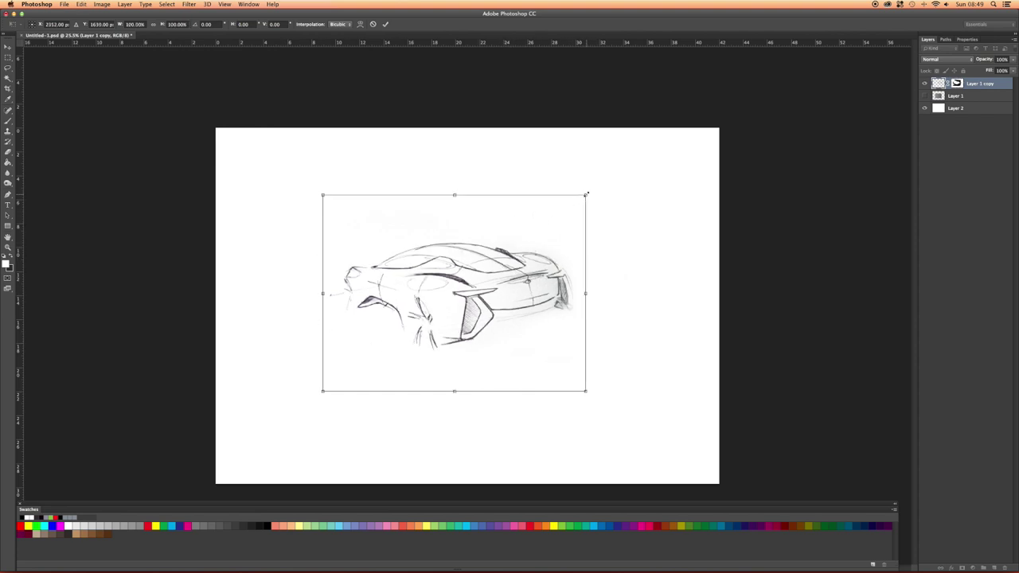
mouse_move(585, 193)
left_mouse_down()
mouse_move(676, 140)
mouse_move(480, 269)
mouse_move(499, 247)
mouse_move(657, 183)
mouse_move(461, 289)
mouse_move(666, 200)
mouse_move(769, 134)
left_mouse_up()
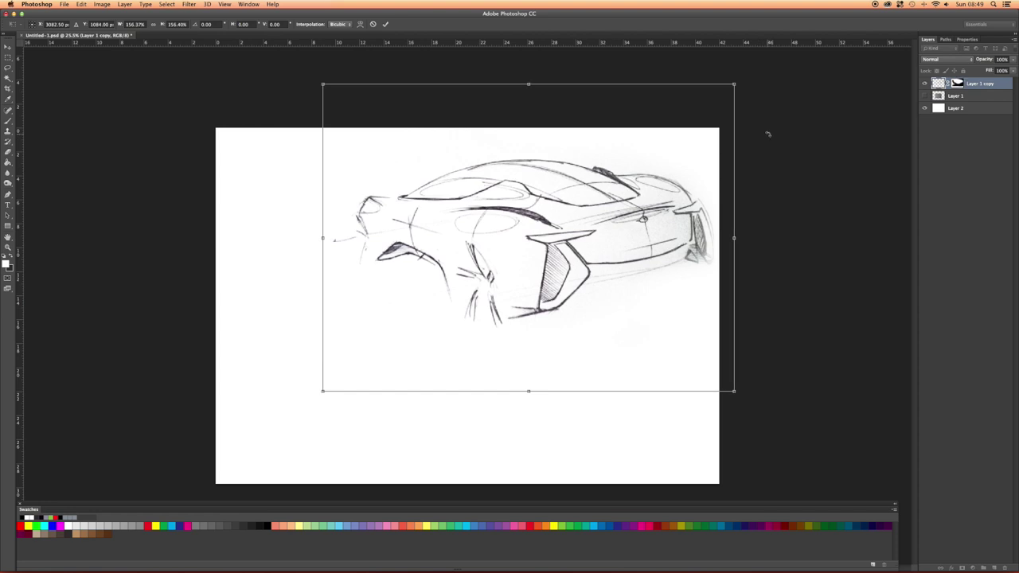
left_click_drag(516, 251, 437, 346)
left_click_drag(648, 184, 693, 145)
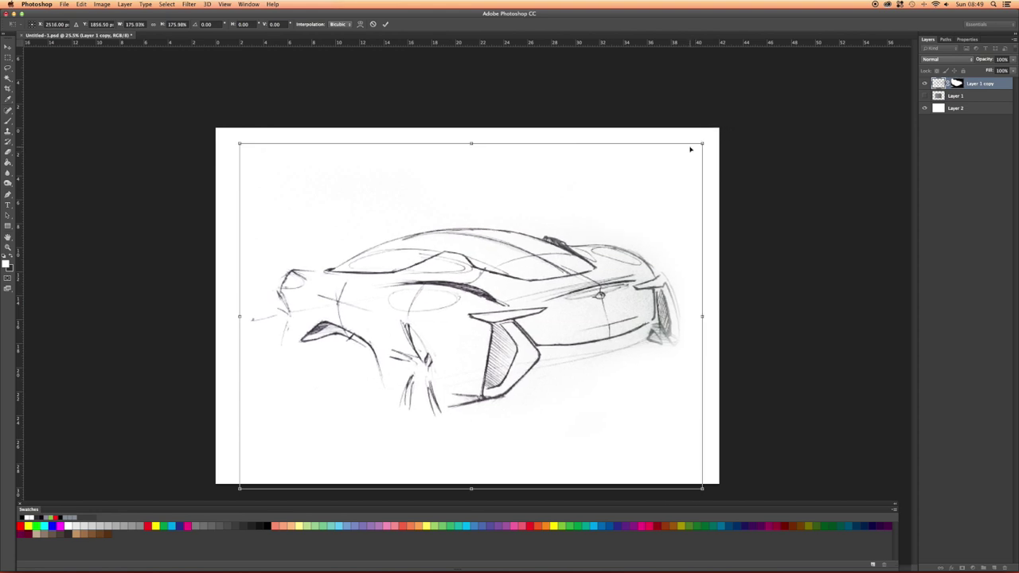
Add a perspective tilt by raising the top-right corner and skewing the top edge, then apply.
right_click(637, 230)
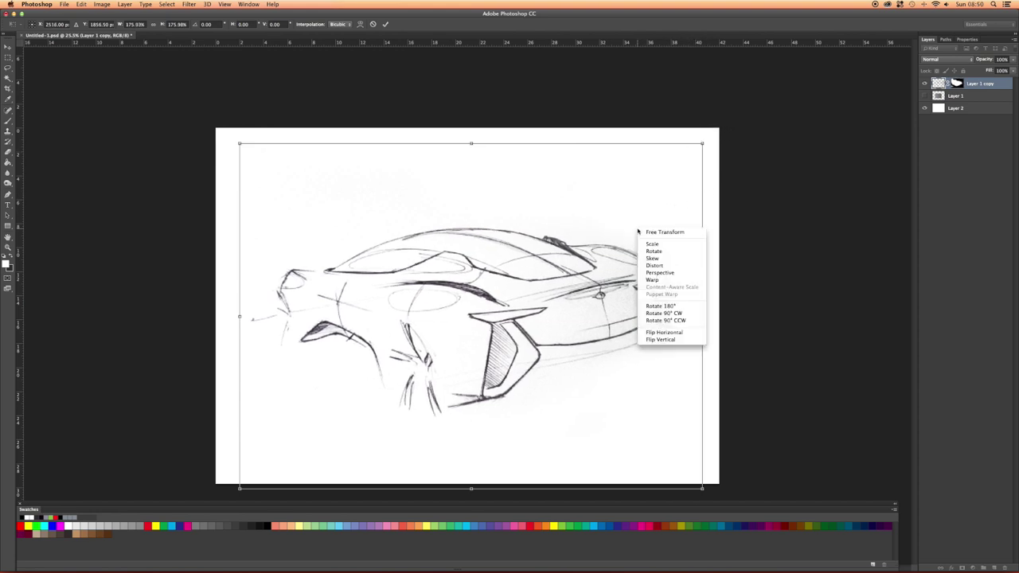
left_click(667, 273)
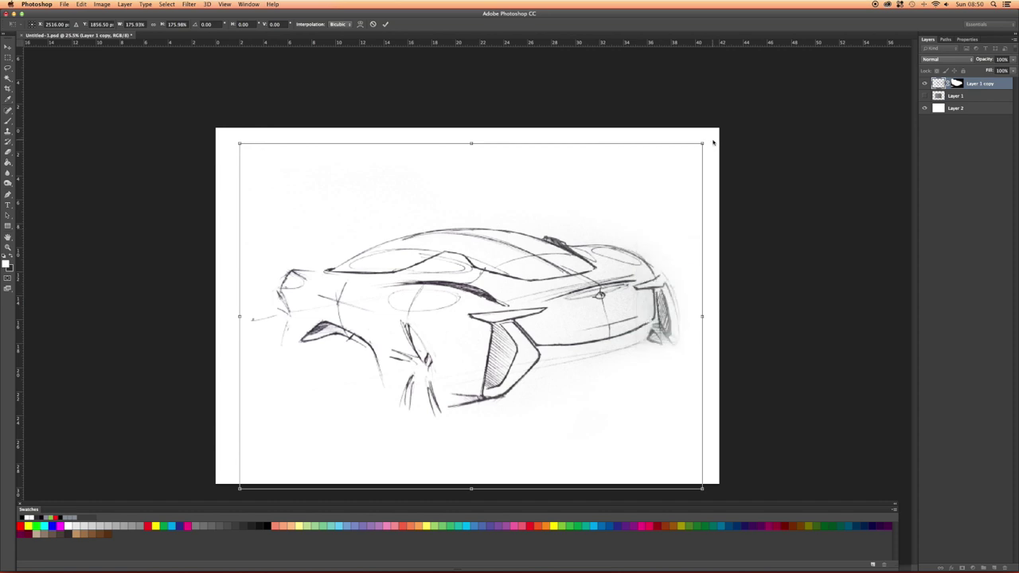
mouse_move(702, 145)
left_mouse_down()
mouse_move(705, 61)
mouse_move(704, 191)
left_mouse_up()
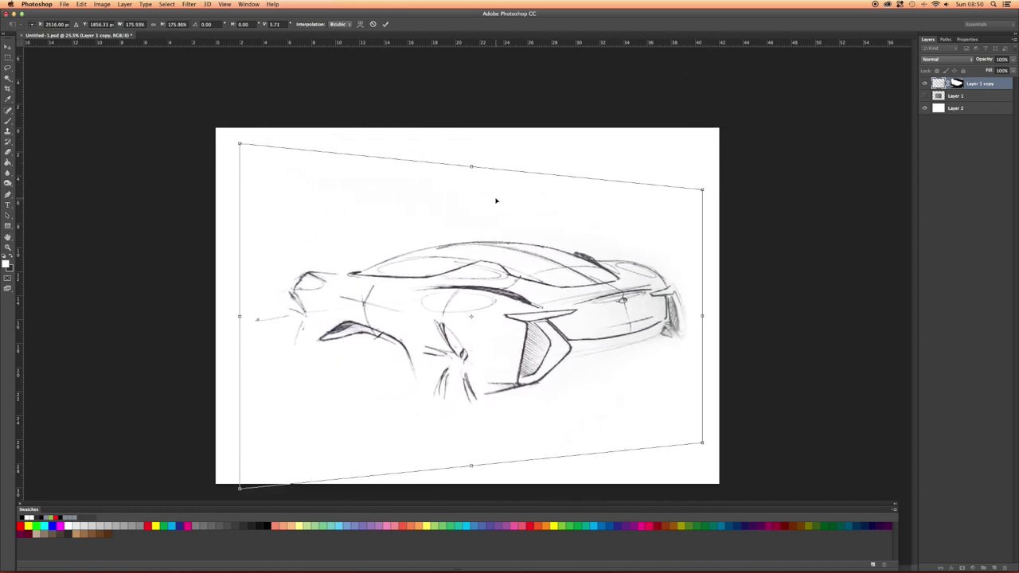
mouse_move(472, 170)
left_mouse_down()
mouse_move(436, 168)
mouse_move(498, 174)
mouse_move(480, 171)
left_mouse_up()
scroll(481, 171, "up", 3)
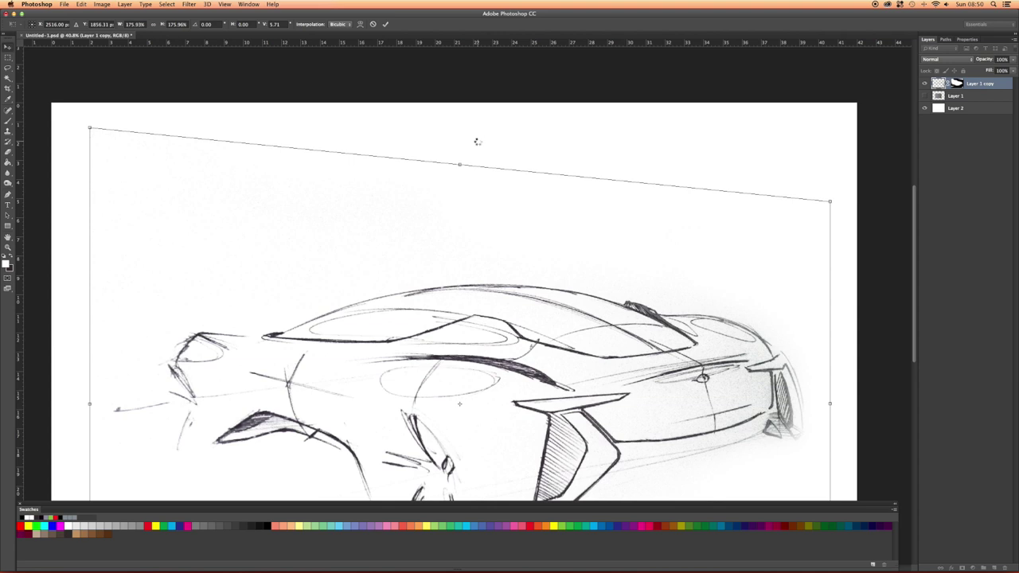
key("Return")
scroll(477, 147, "down", 2)
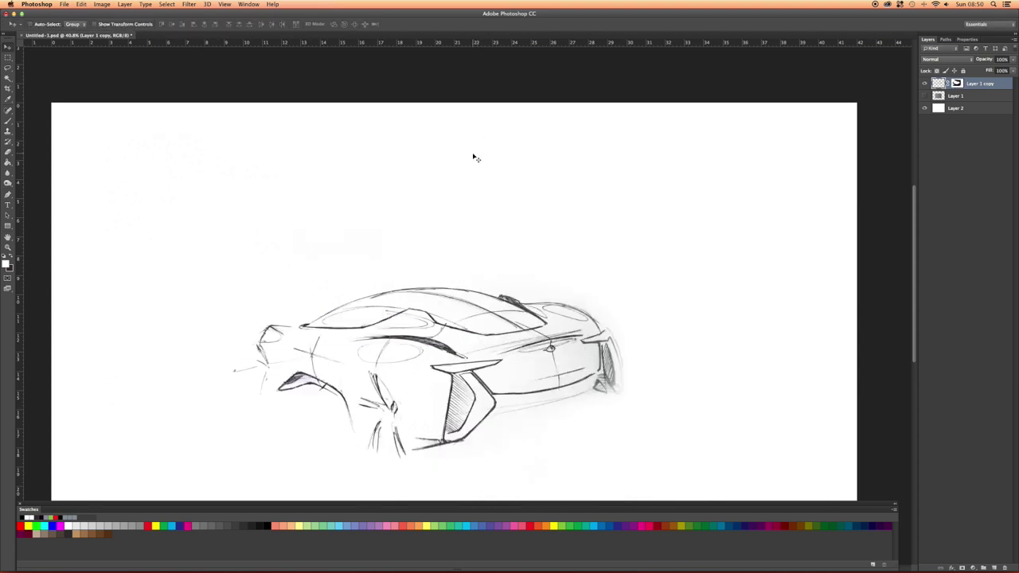
Free-transform the sketch: move it down-left and enlarge it to about 170%.
scroll(473, 157, "down", 3)
scroll(474, 159, "up", 3)
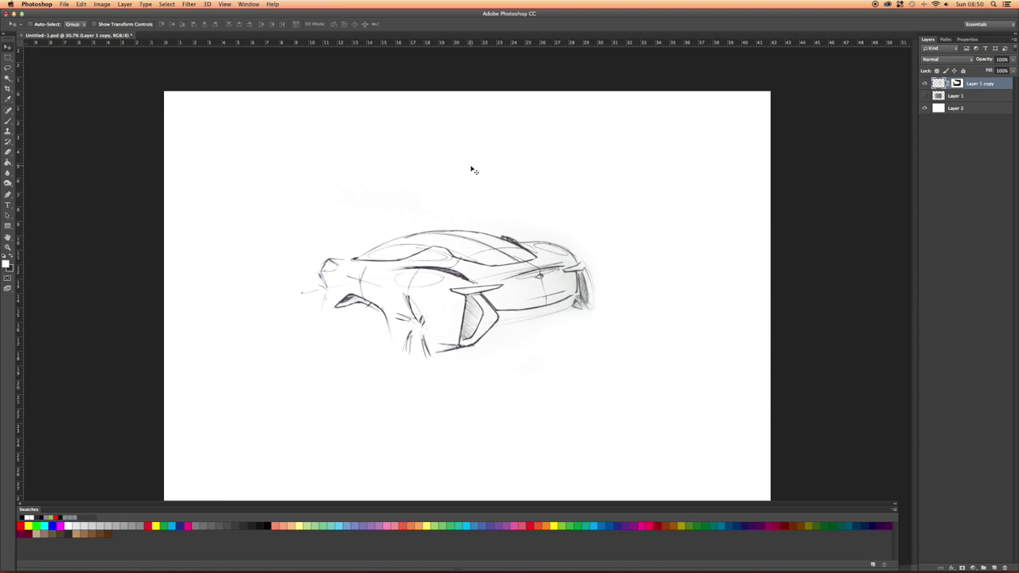
key("super+t")
left_click_drag(547, 218, 452, 306)
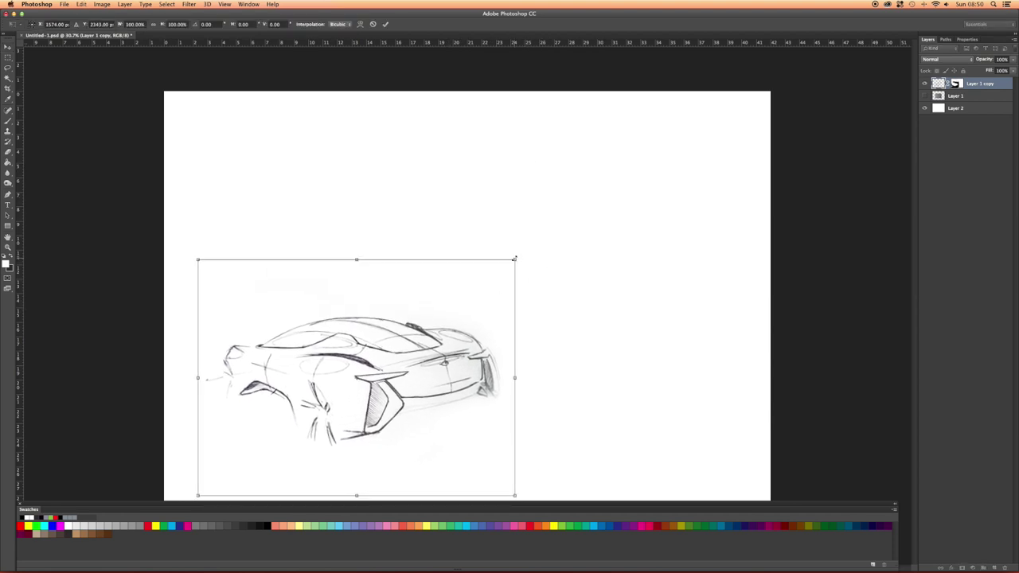
left_click_drag(514, 258, 736, 93)
left_click_drag(575, 169, 557, 235)
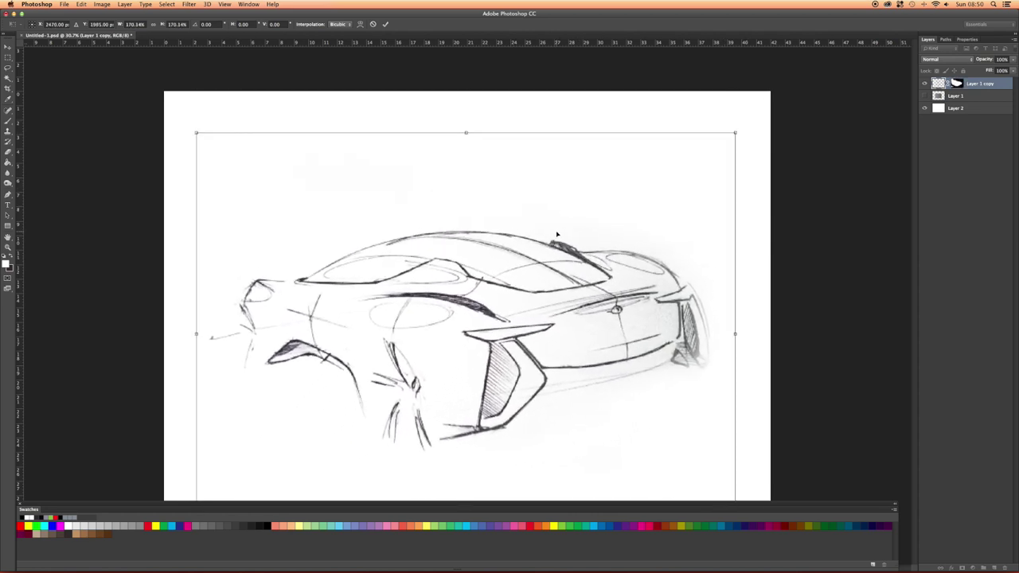
Rotate the sketch to 1.63°, link proportions at 170.14% and commit the transform.
scroll(538, 199, "down", 5)
scroll(538, 199, "up", 2)
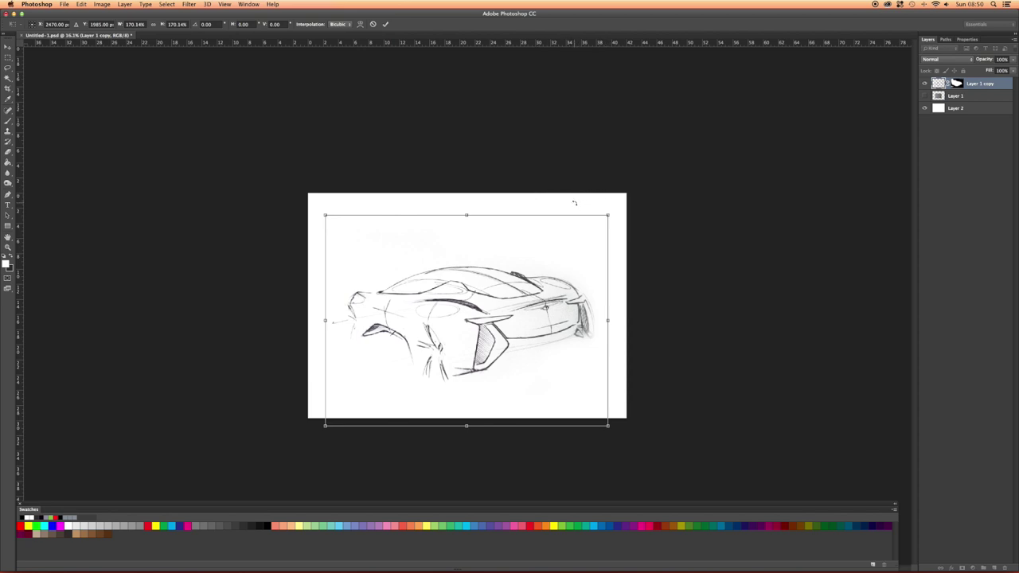
mouse_move(591, 201)
left_mouse_down()
mouse_move(601, 216)
mouse_move(562, 187)
mouse_move(586, 191)
mouse_move(589, 244)
mouse_move(586, 221)
left_mouse_up()
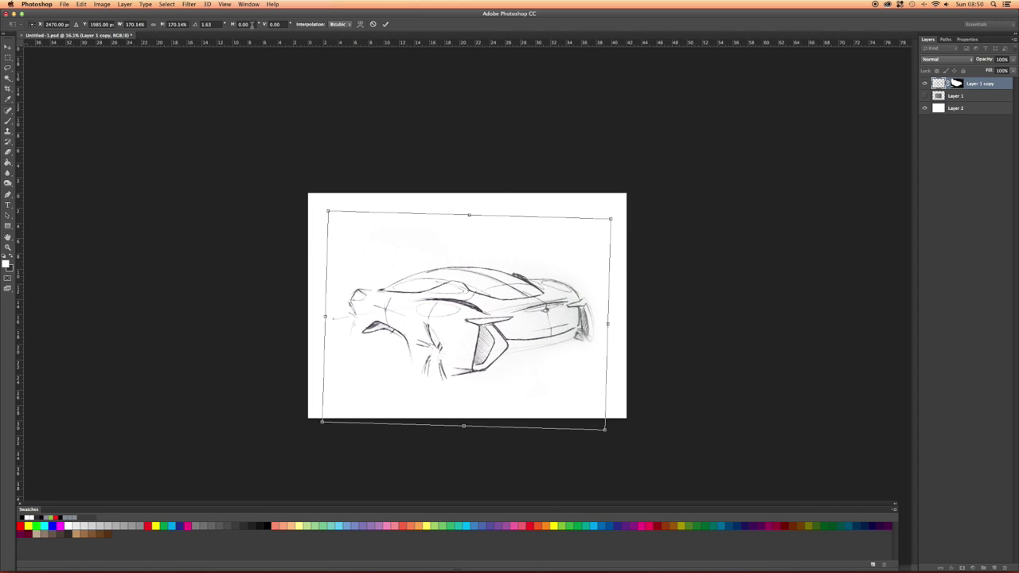
left_click(215, 25)
left_click(154, 24)
left_click(250, 23)
key("Return")
key("Return")
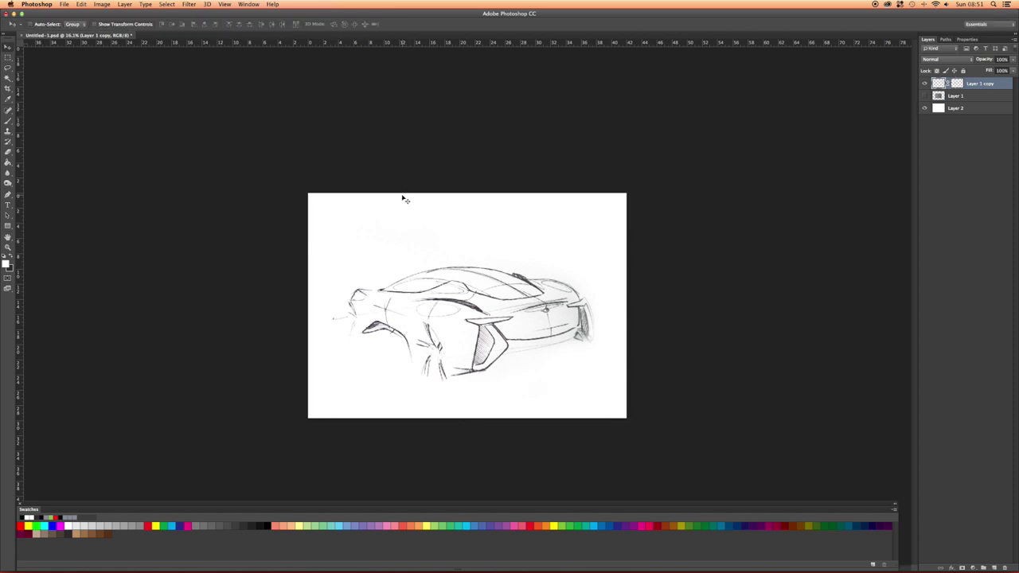
Rotate the sketch about 5.8° counter-clockwise, apply it, and nudge the sketch slightly left.
scroll(462, 294, "up", 3)
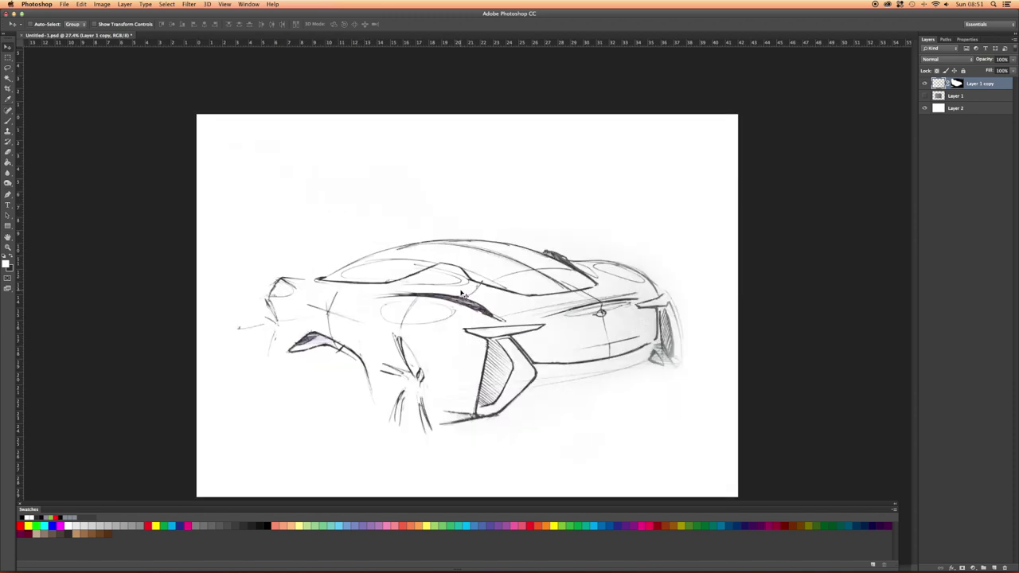
key("super+t")
left_click_drag(238, 118, 212, 139)
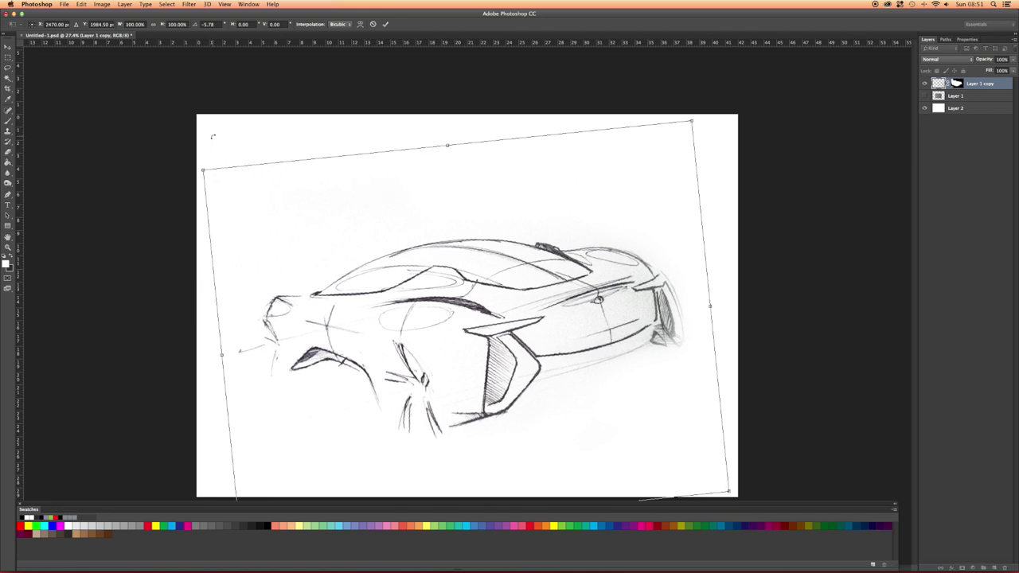
key("Return")
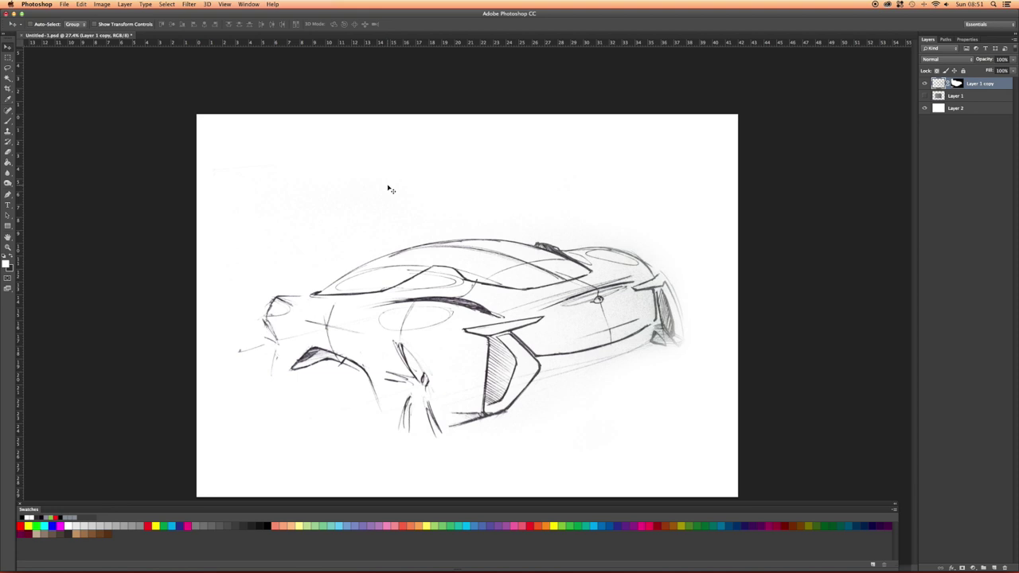
mouse_move(425, 295)
left_mouse_down()
mouse_move(415, 273)
mouse_move(419, 295)
left_mouse_up()
scroll(420, 295, "down", 5)
scroll(427, 311, "up", 5)
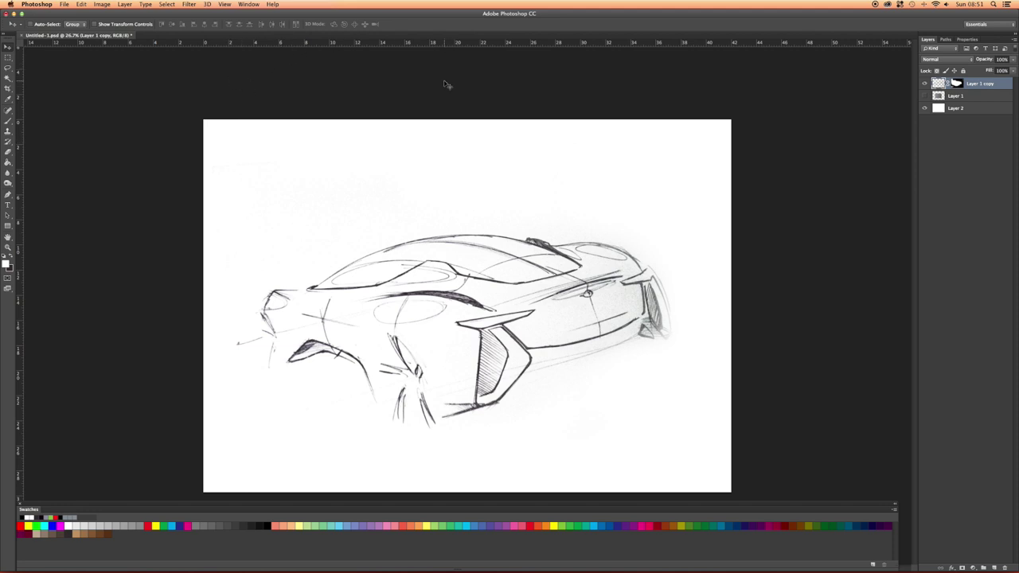
key("r")
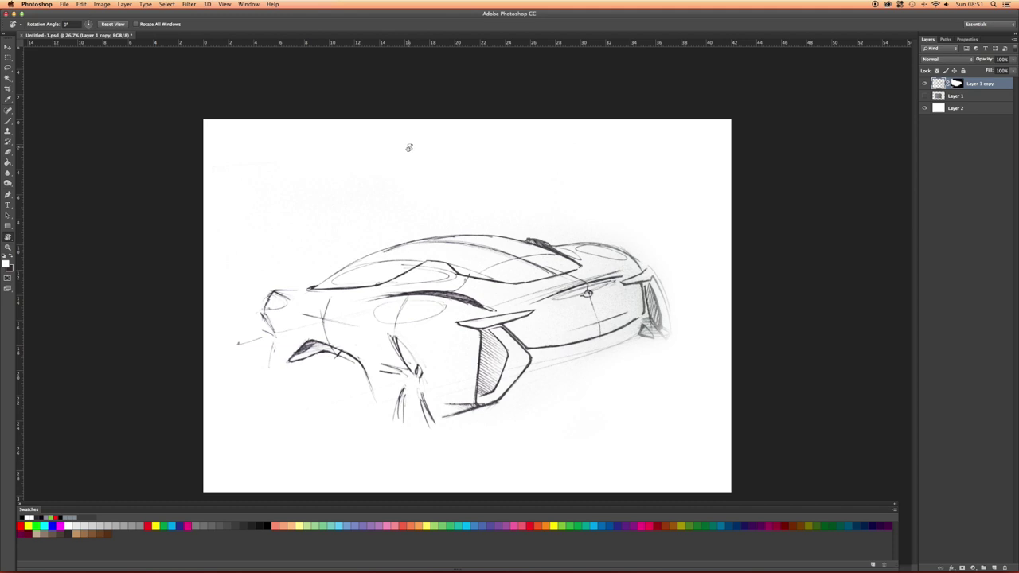
left_click(311, 192)
left_click_drag(312, 190, 432, 282)
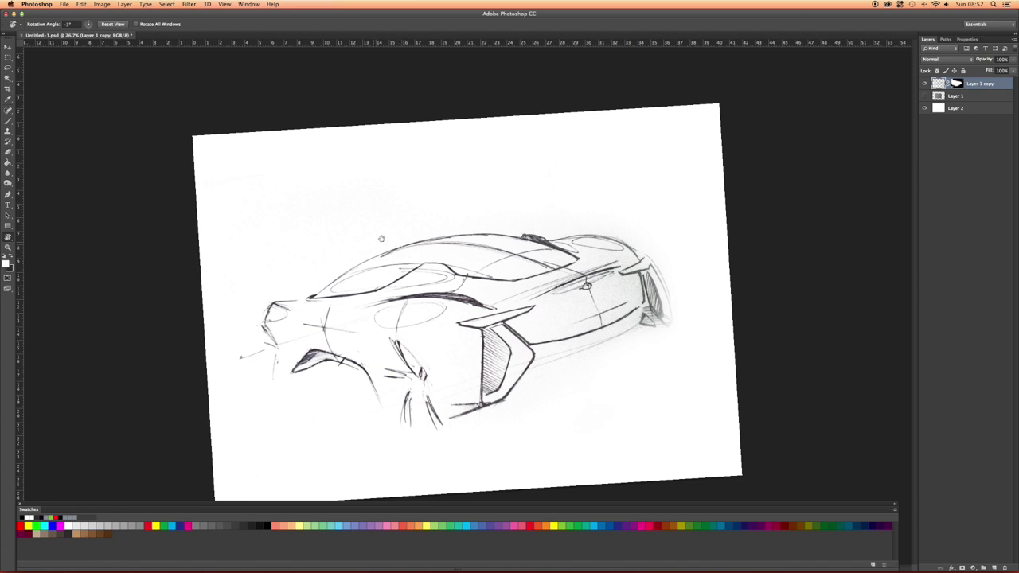
scroll(455, 260, "up", 3)
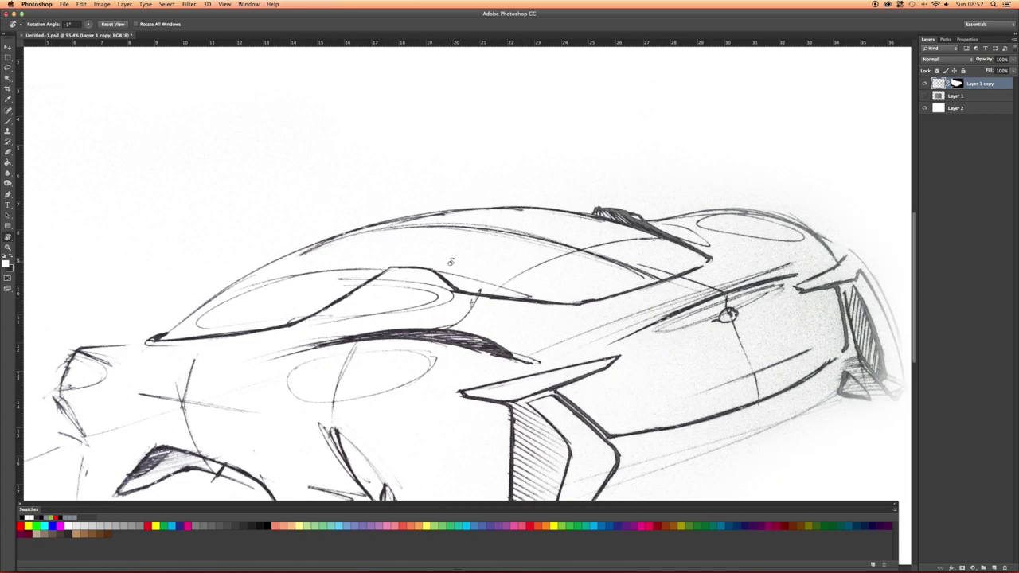
scroll(491, 212, "down", 1)
left_click_drag(491, 211, 433, 123)
scroll(434, 123, "down", 5)
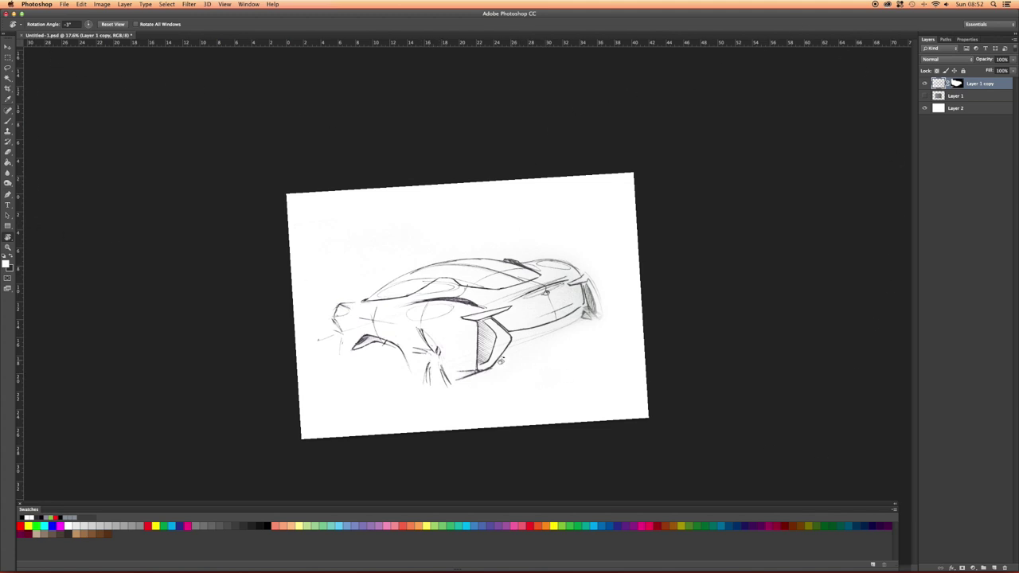
scroll(457, 346, "up", 3)
scroll(457, 345, "down", 2)
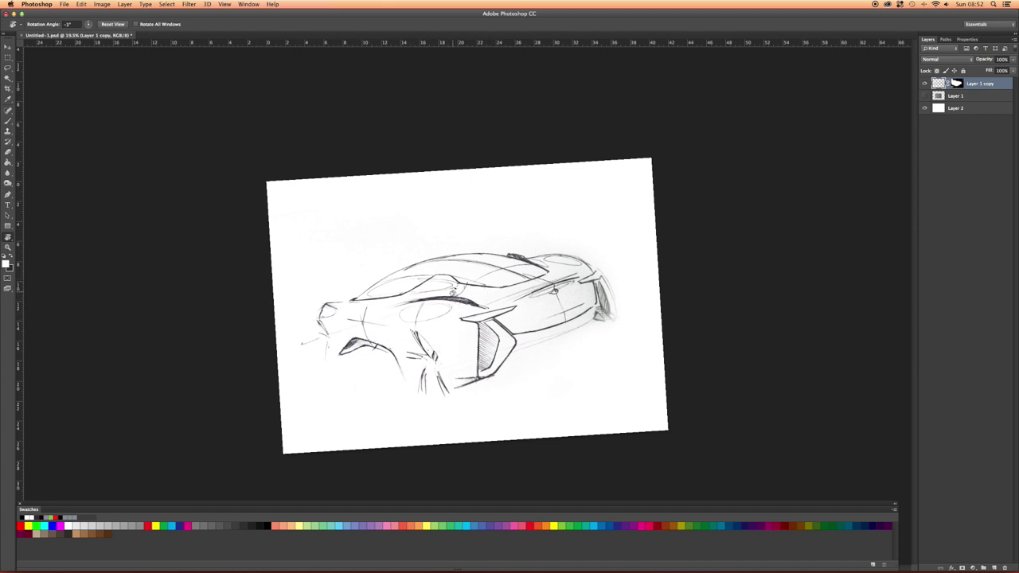
scroll(453, 292, "up", 2)
scroll(453, 292, "up", 3)
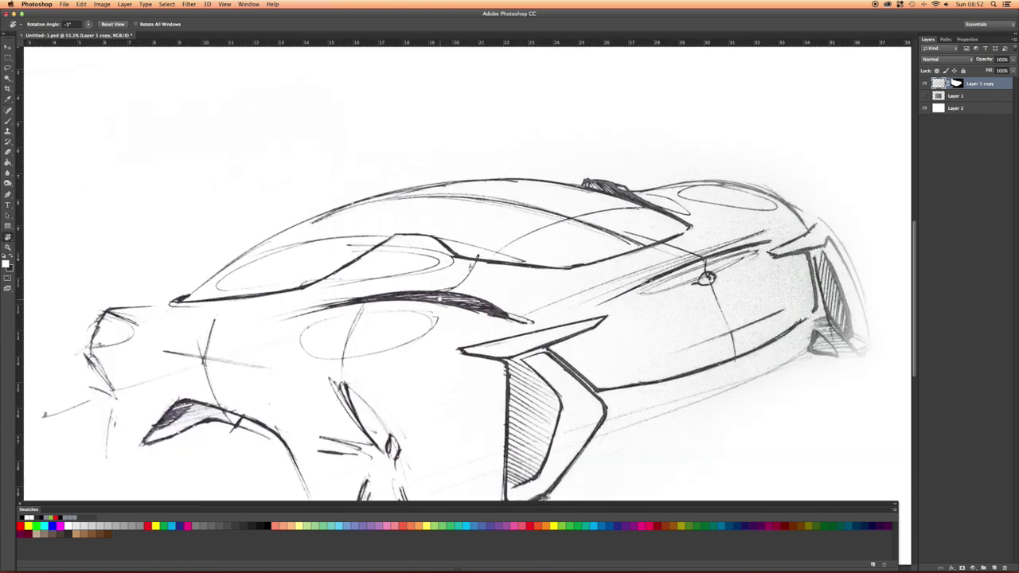
scroll(446, 263, "down", 3)
scroll(436, 223, "down", 1)
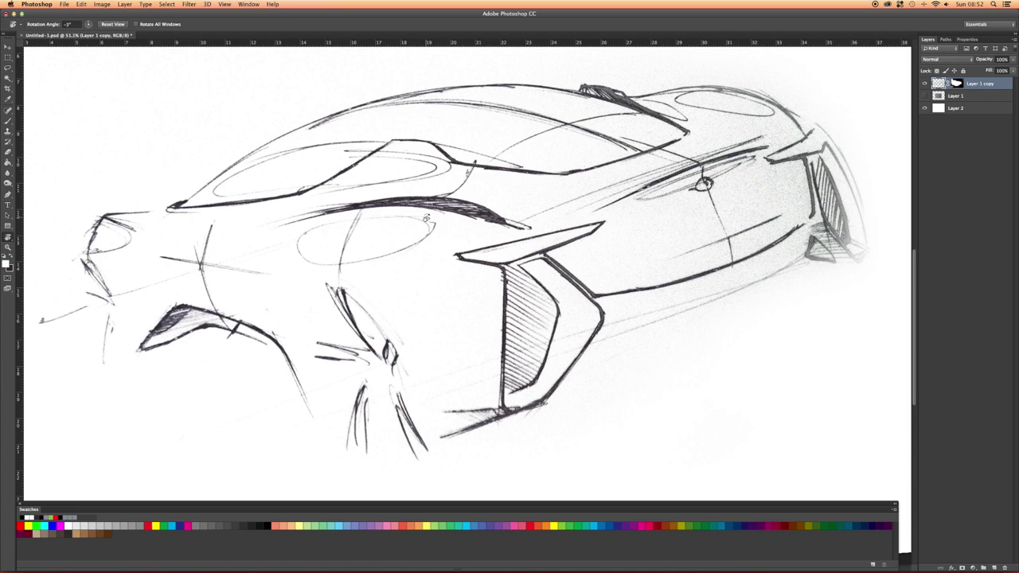
scroll(425, 217, "down", 3)
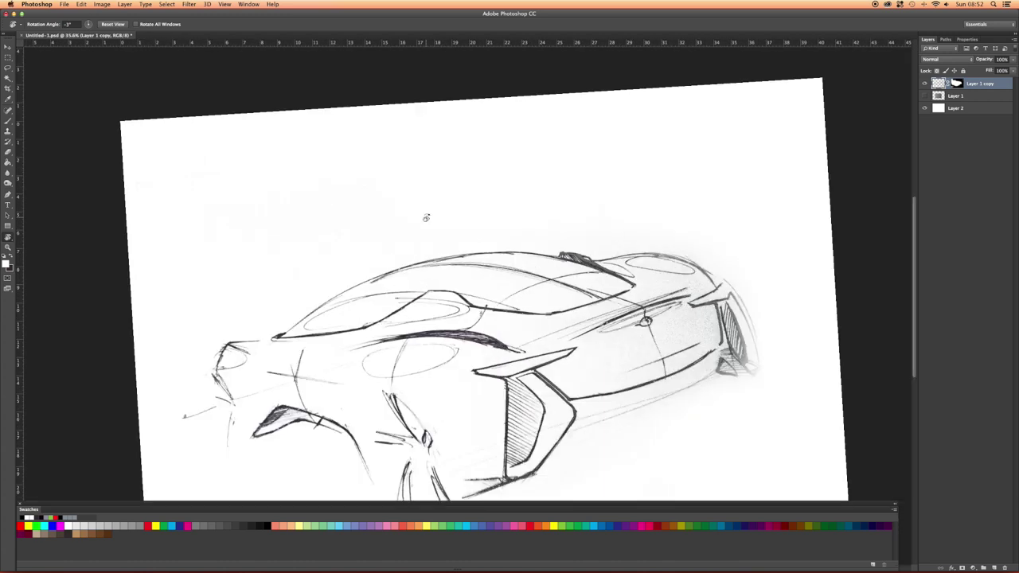
scroll(409, 202, "down", 3)
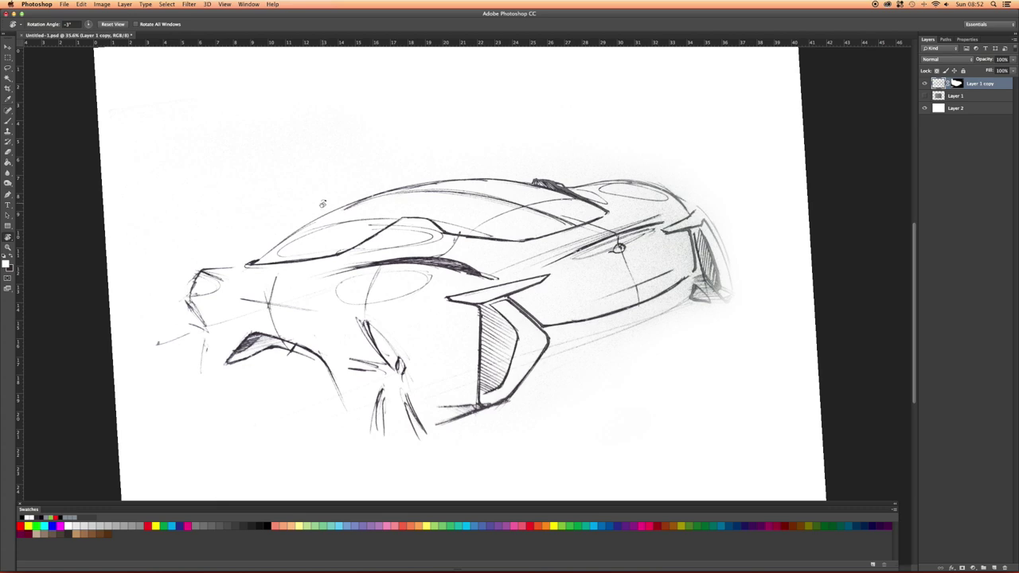
key("z")
mouse_move(324, 176)
left_mouse_down()
mouse_move(295, 177)
mouse_move(321, 175)
mouse_move(300, 182)
mouse_move(319, 184)
mouse_move(316, 196)
left_mouse_up()
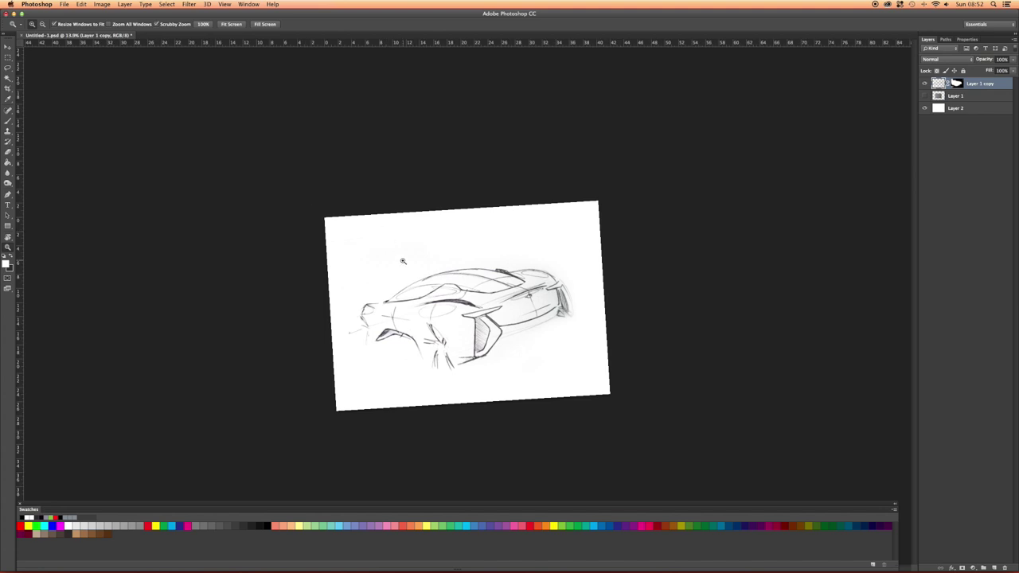
left_click_drag(402, 260, 404, 260)
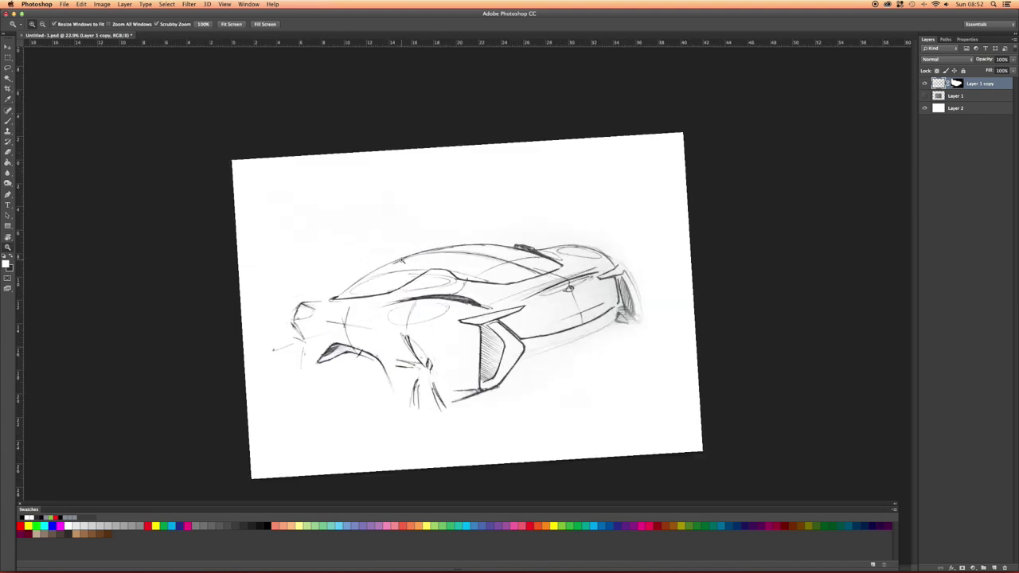
key("super+equal")
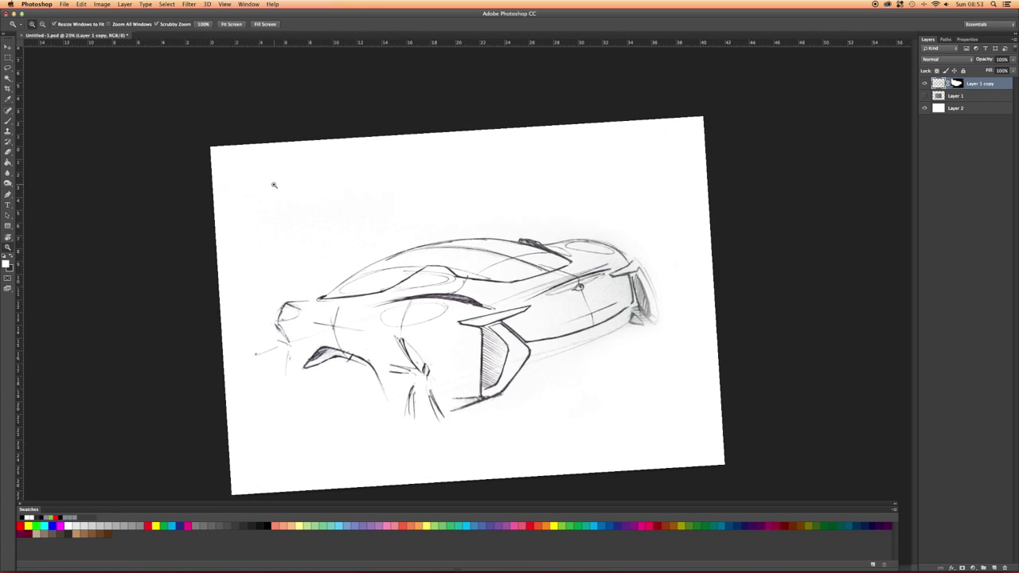
key("r")
left_click_drag(341, 178, 340, 170)
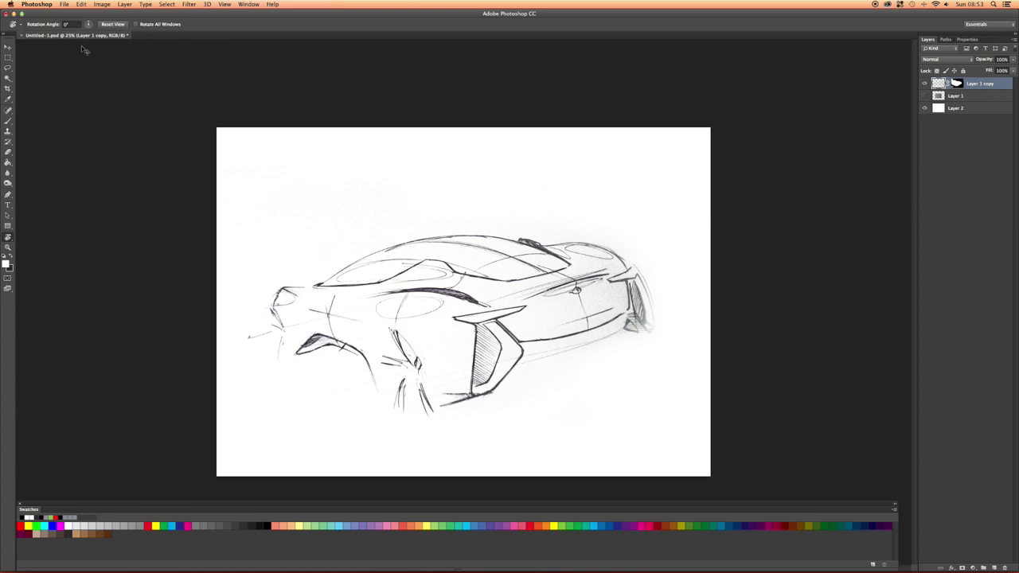
Show the rulers and add a vertical guide near the left edge and a horizontal guide near the top.
key("ctrl+r")
left_click_drag(19, 58, 286, 186)
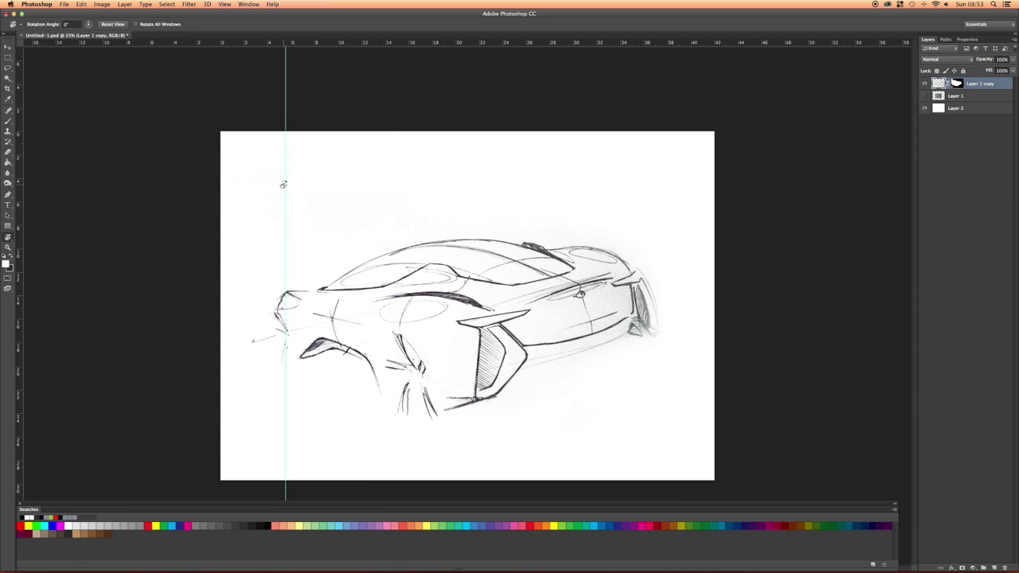
left_click_drag(226, 45, 231, 169)
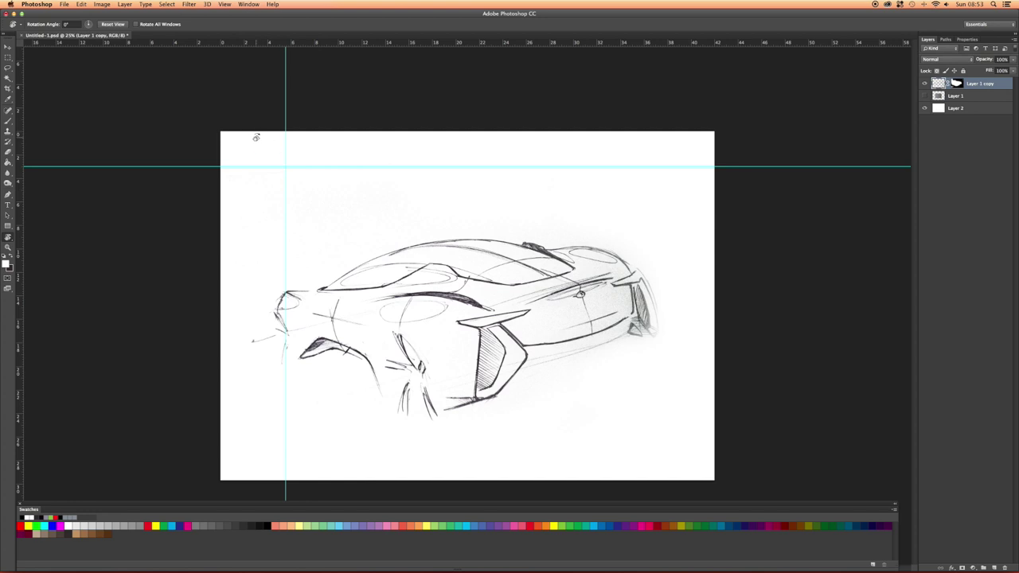
Toggle the guides until they are hidden, then turn on the page grid.
key("super+semicolon")
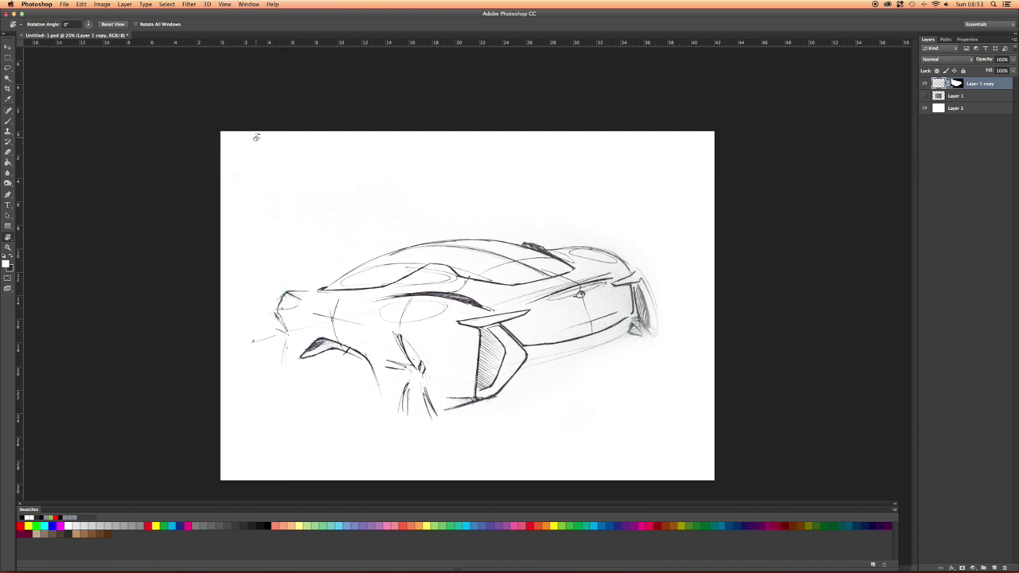
key("super+semicolon")
key("super+semicolon")
key("super+semicolon")
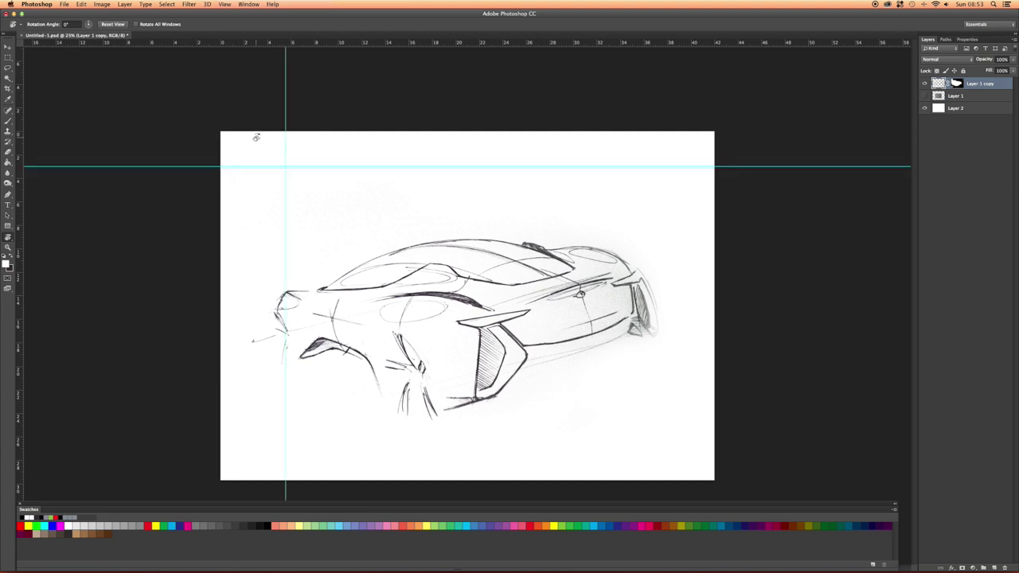
key("super+semicolon")
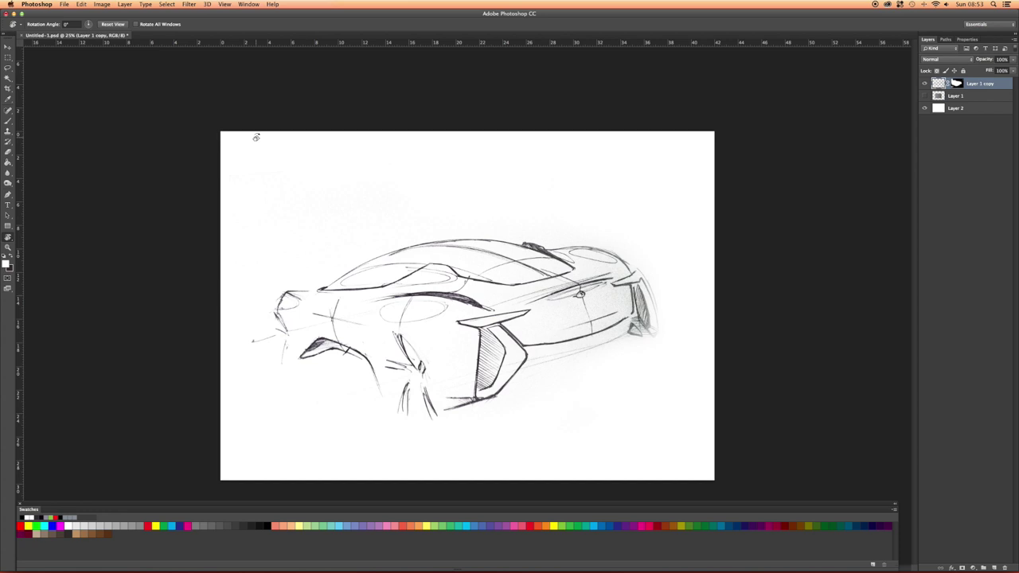
key("super+semicolon")
key("super+semicolon")
key("super+apostrophe")
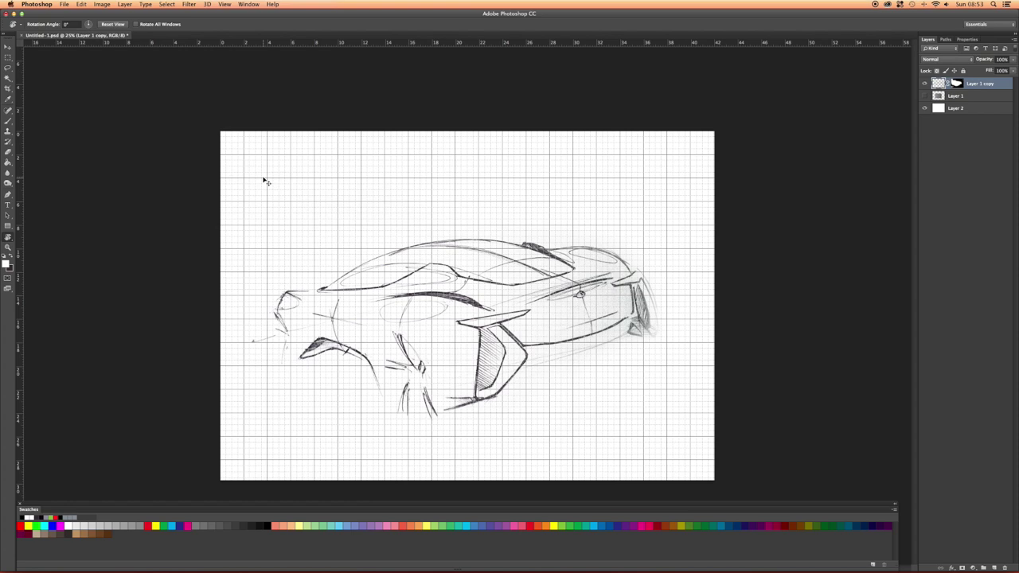
Turn off the canvas grid over the car sketch.
scroll(310, 220, "up", 5)
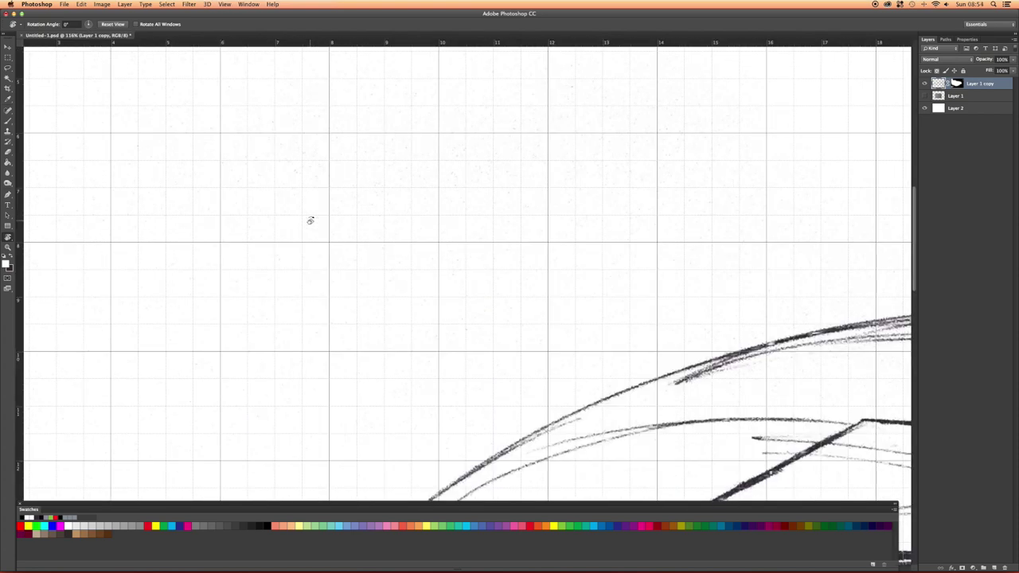
scroll(309, 221, "up", 3)
scroll(310, 221, "up", 3)
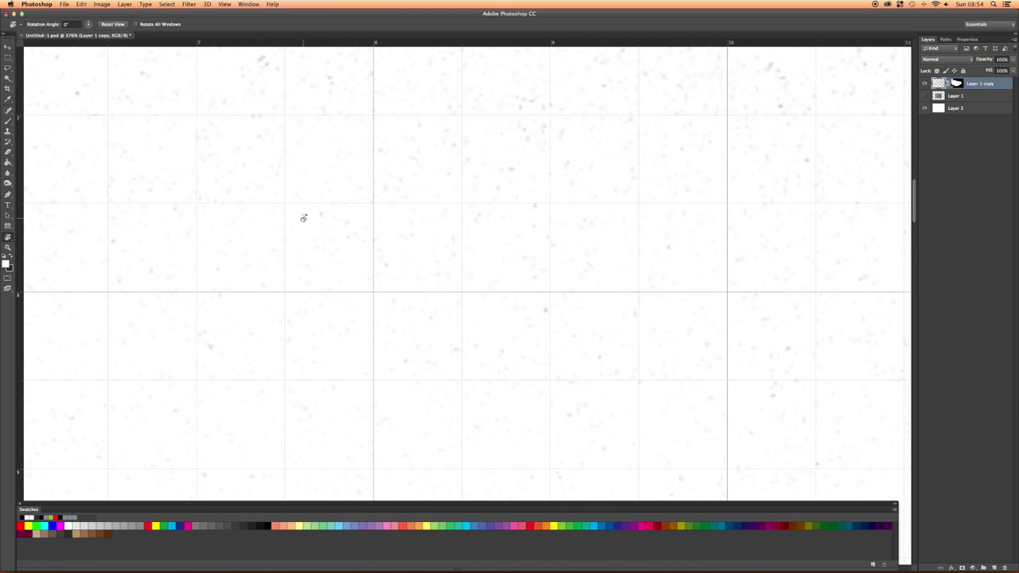
scroll(303, 217, "down", 5)
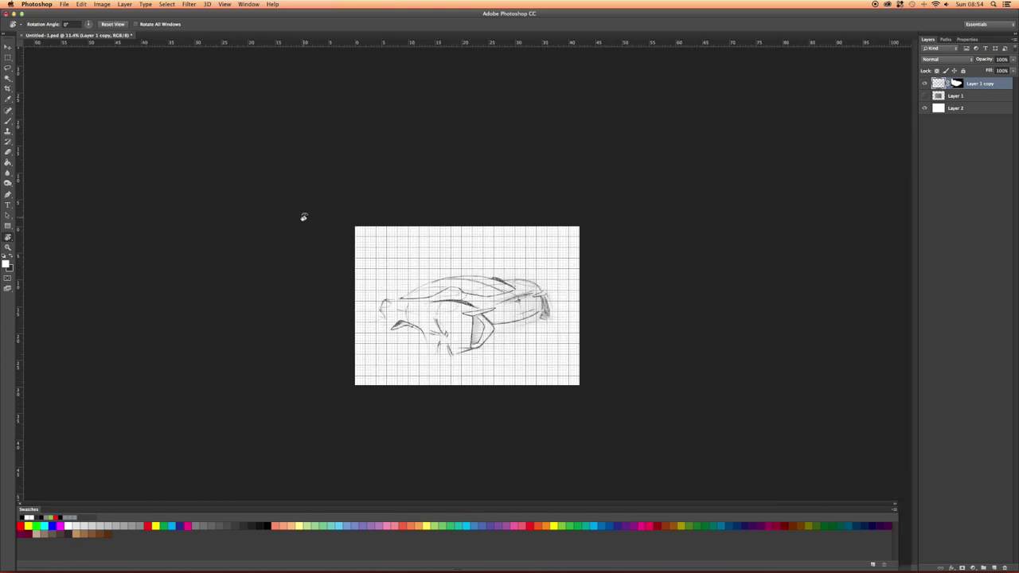
scroll(406, 285, "up", 3)
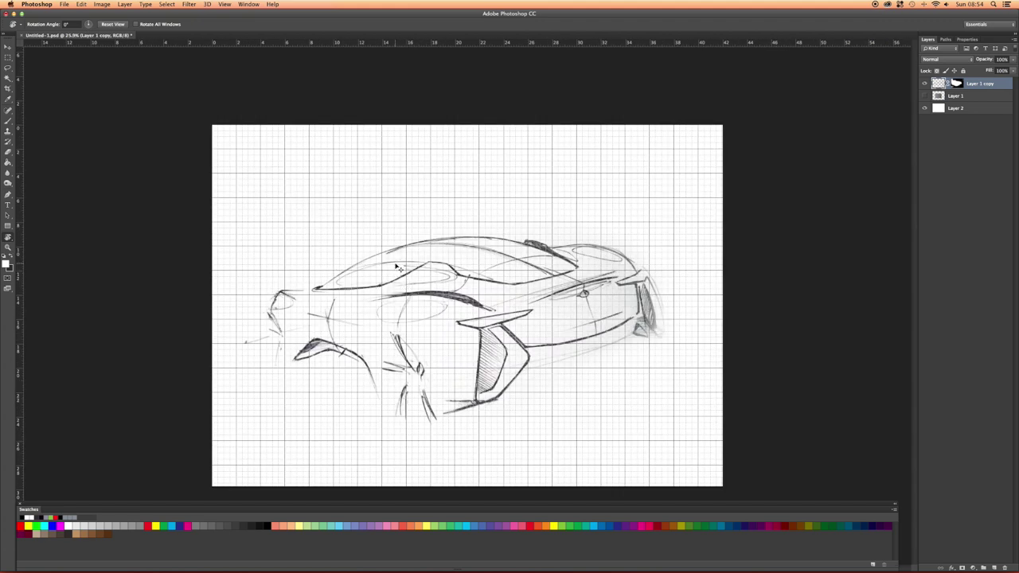
key("super+apostrophe")
key("super+apostrophe")
key("super+apostrophe")
left_click(226, 4)
key("super+apostrophe")
key("super+apostrophe")
Uncheck Pixel Grid under View > Show.
left_click(226, 6)
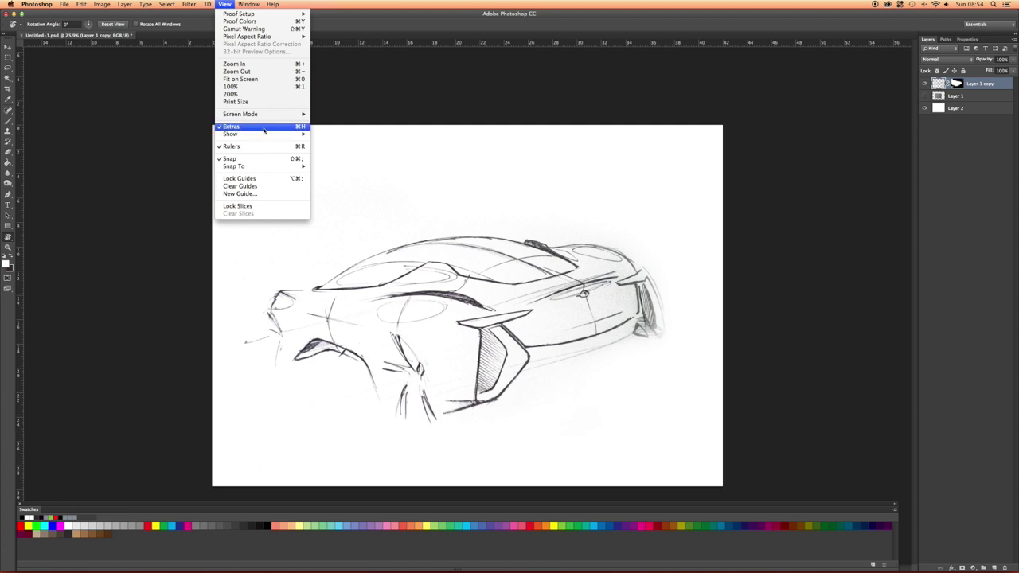
mouse_move(262, 139)
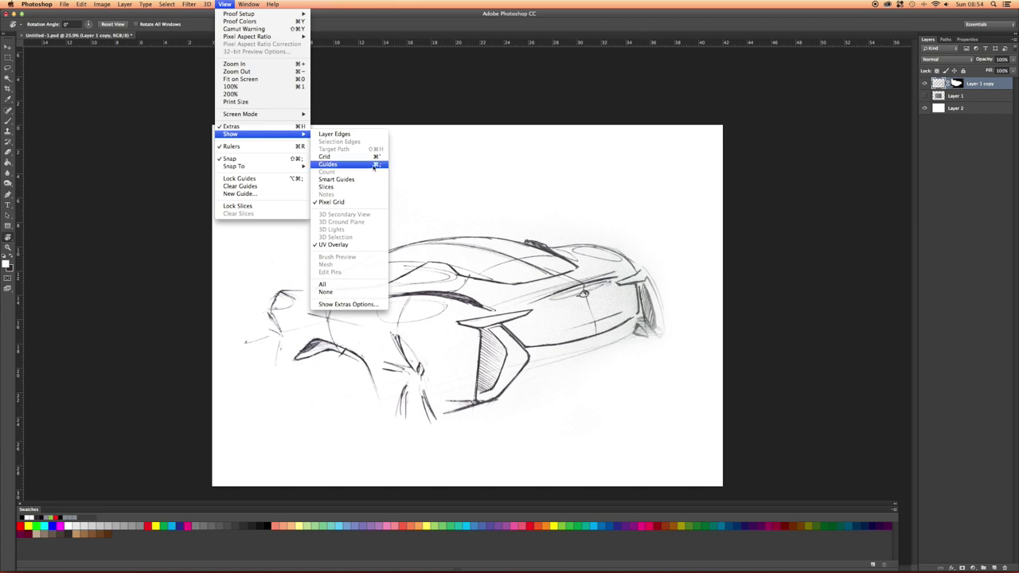
left_click(352, 203)
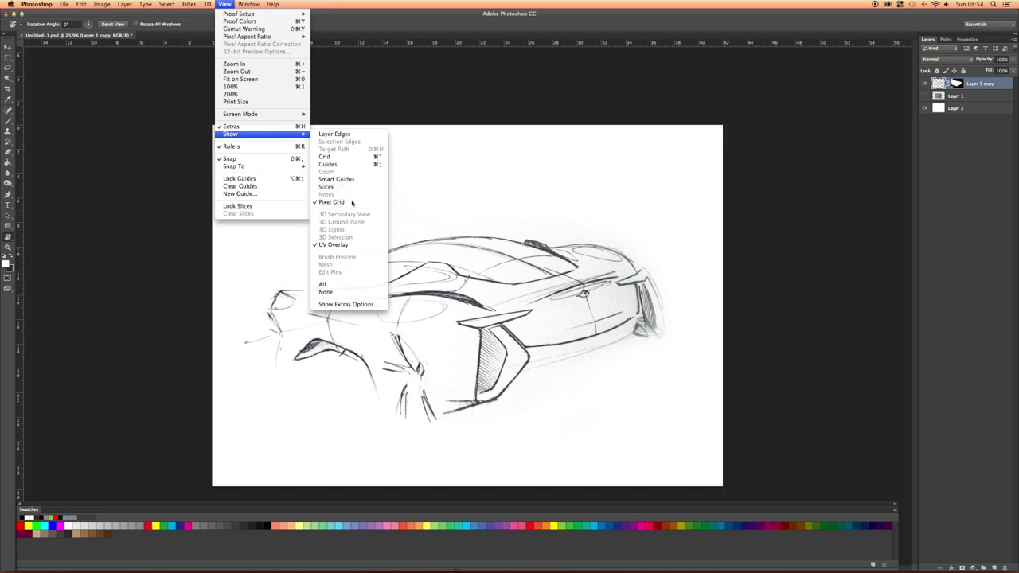
Toggle guide visibility with Cmd+; and select the Pen tool.
scroll(297, 181, "up", 2)
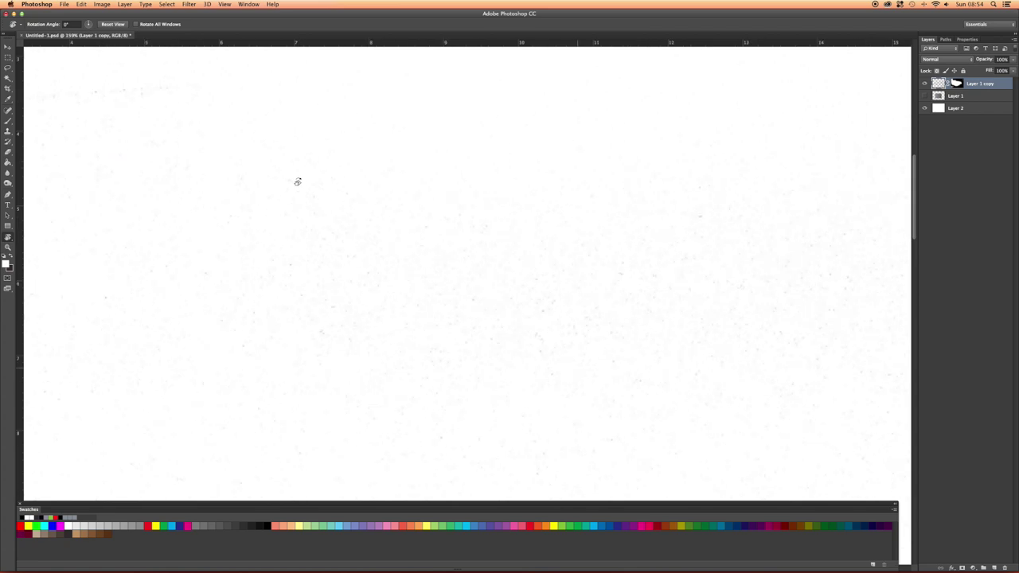
key("super+semicolon")
key("super+semicolon")
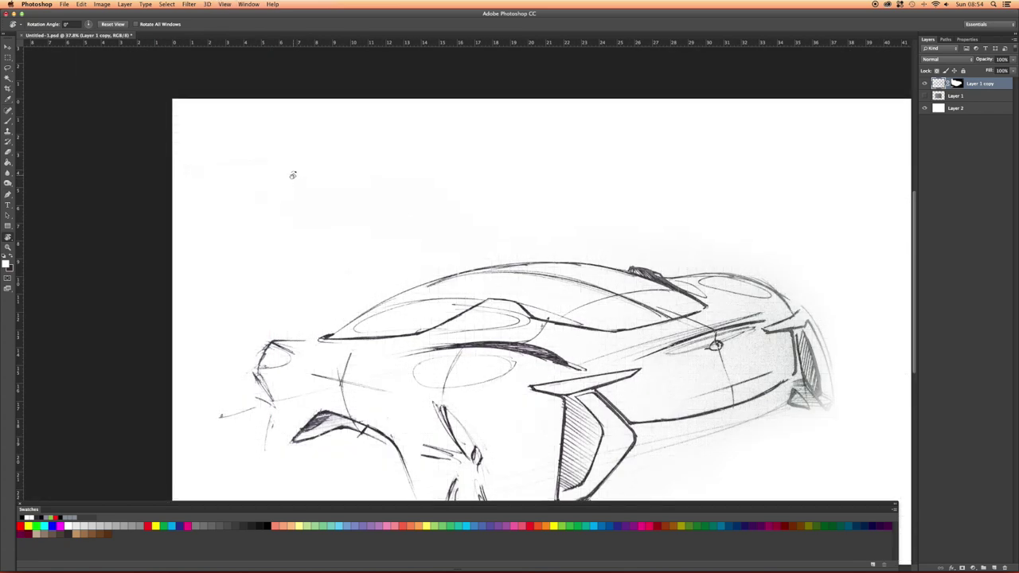
scroll(291, 179, "down", 4)
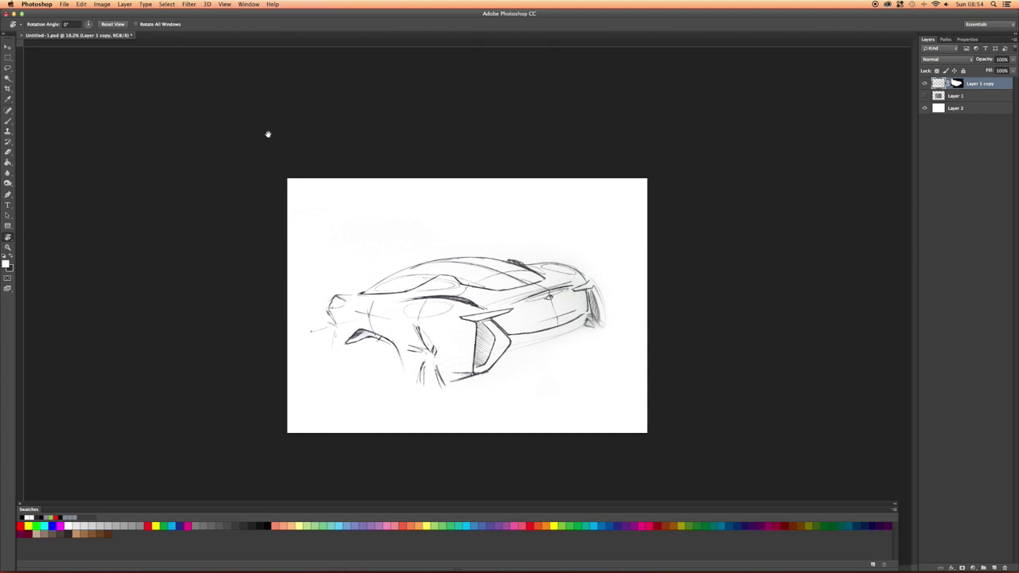
scroll(409, 242, "up", 5)
scroll(409, 242, "down", 3)
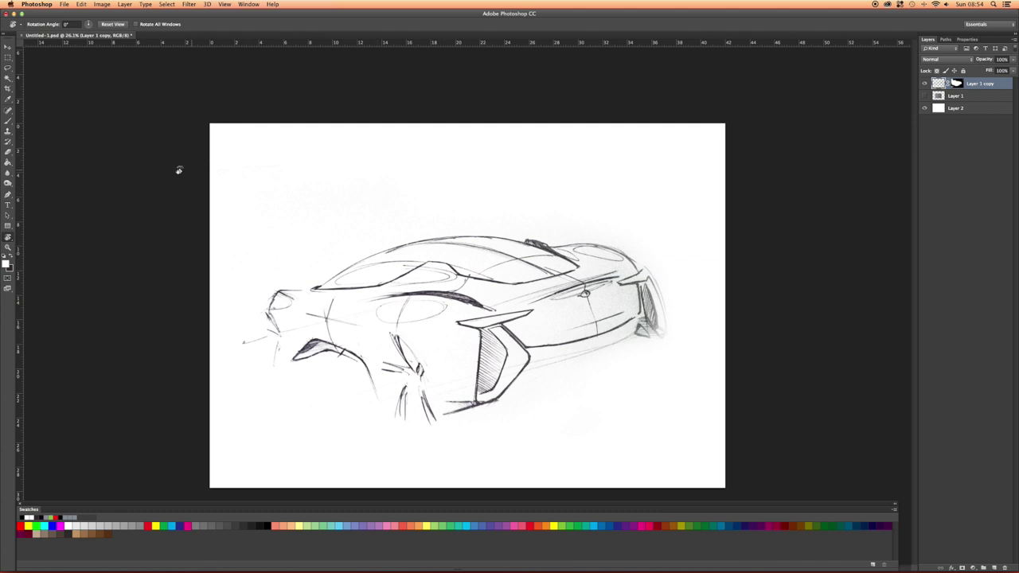
key("p")
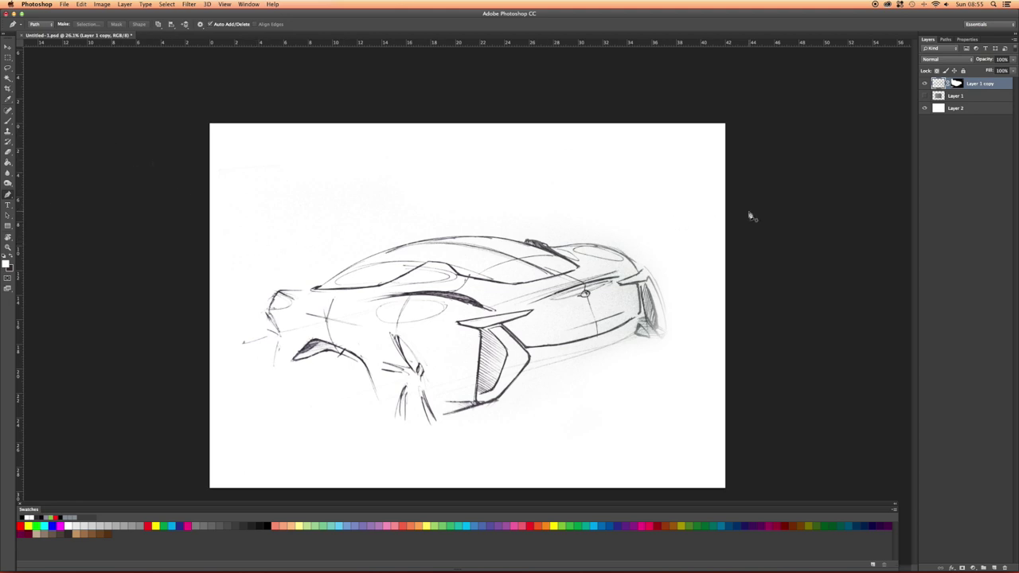
Add empty Layer 3 and start a pen work path with two anchors near the car's rear.
left_click(993, 567)
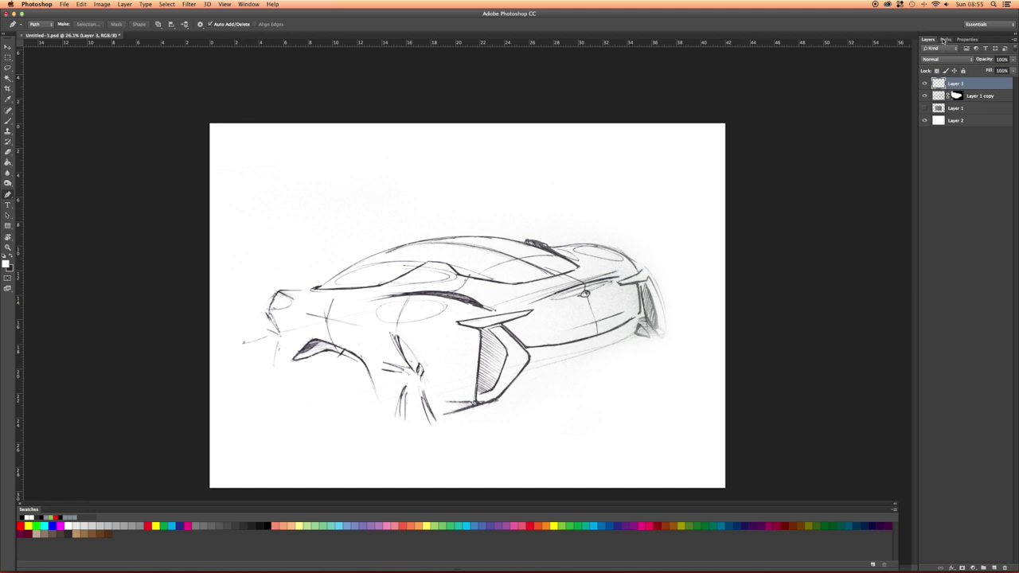
left_click(944, 39)
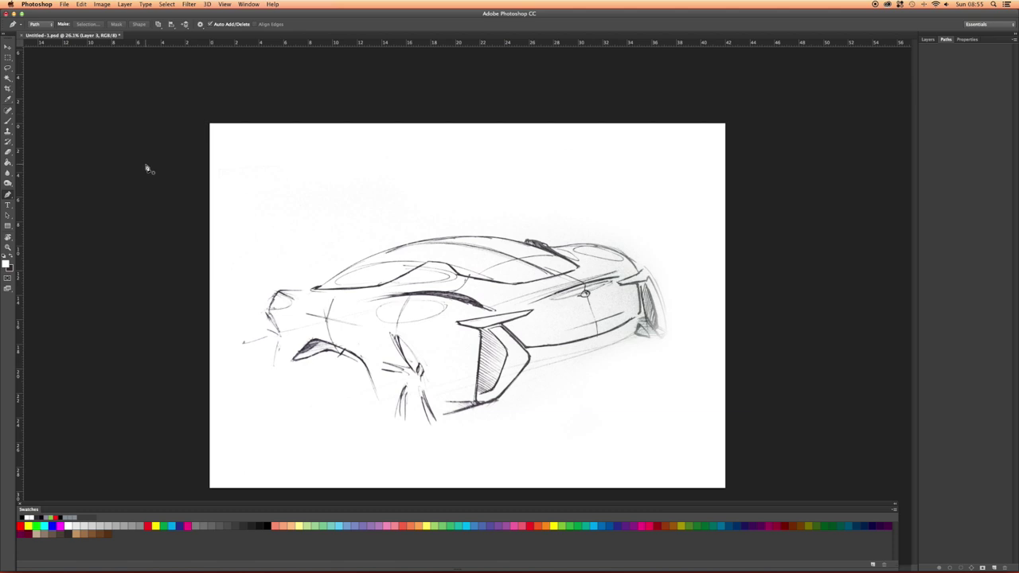
scroll(329, 390, "up", 3)
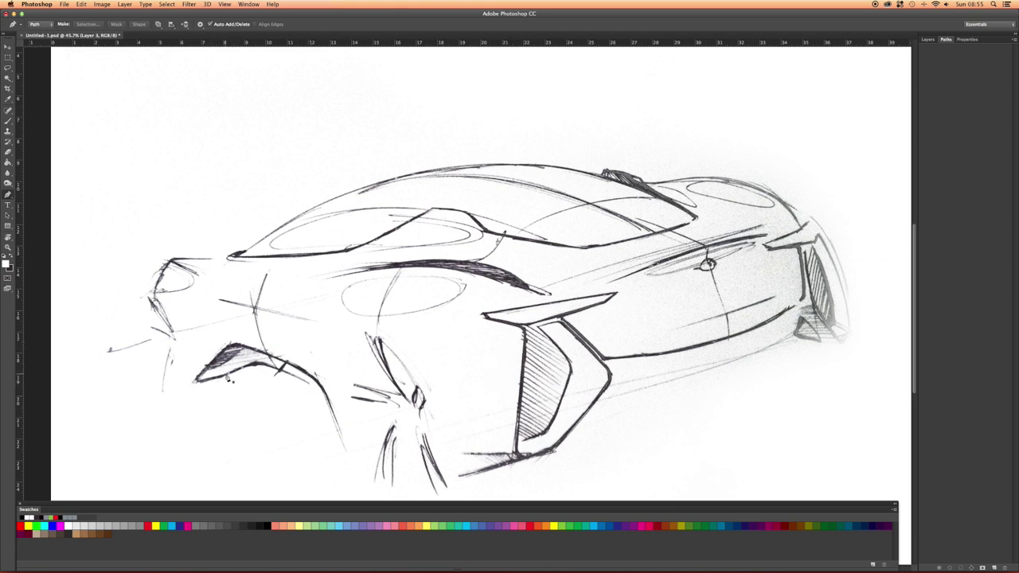
left_click(302, 383)
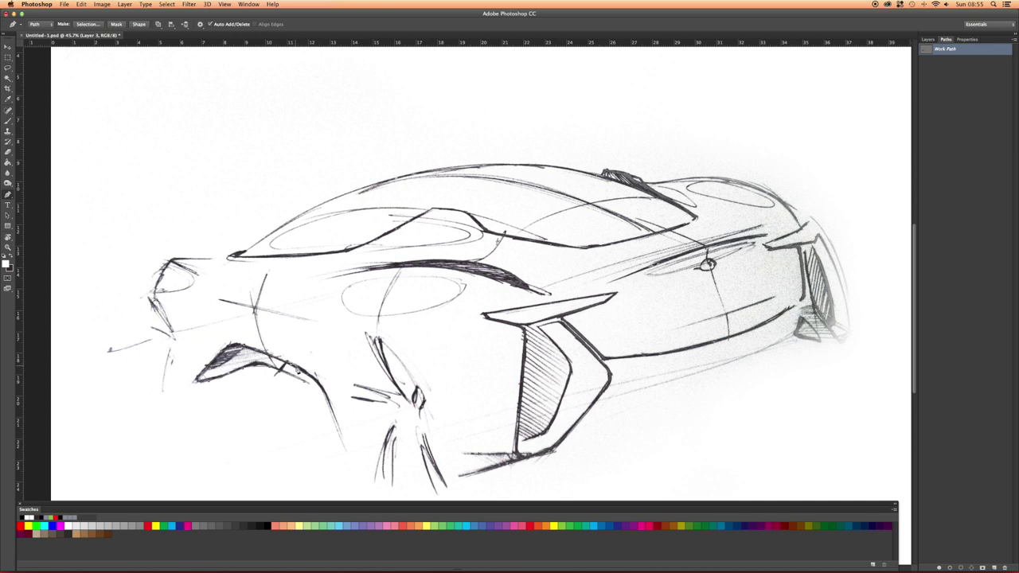
left_click(347, 456)
Discard a false start, then place path anchors below the tail-light and along the wheel arch.
left_click(316, 393)
key("Escape")
left_click(798, 320)
left_click(783, 362)
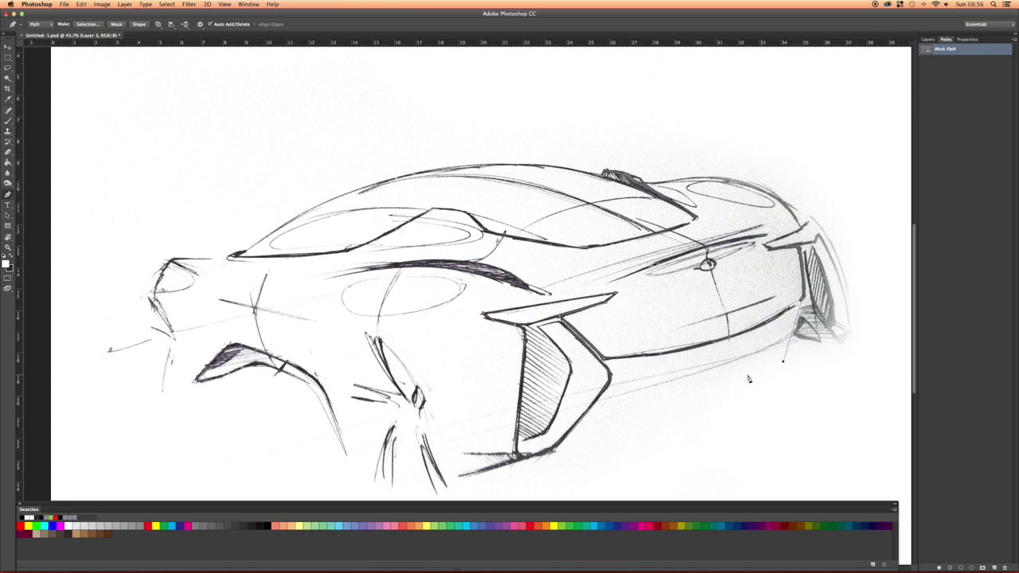
left_click(571, 431)
Save the Work Path as Path 1.
double_click(946, 50)
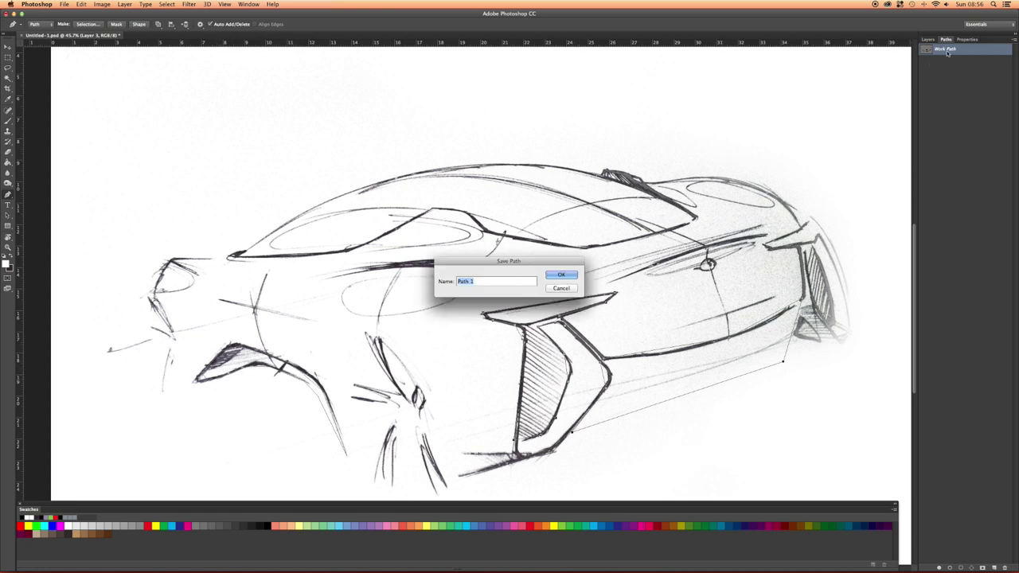
key("Return")
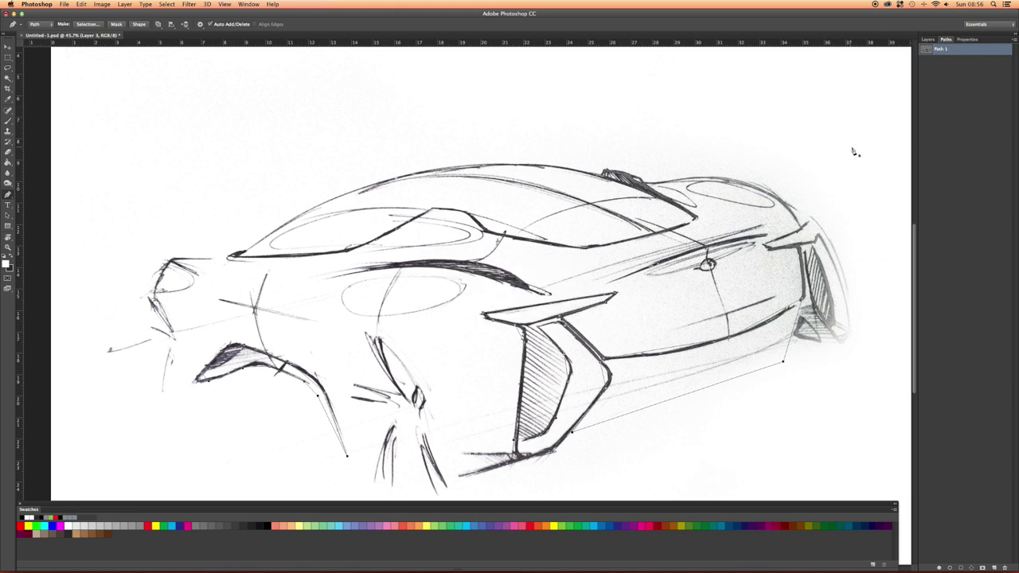
left_click(927, 39)
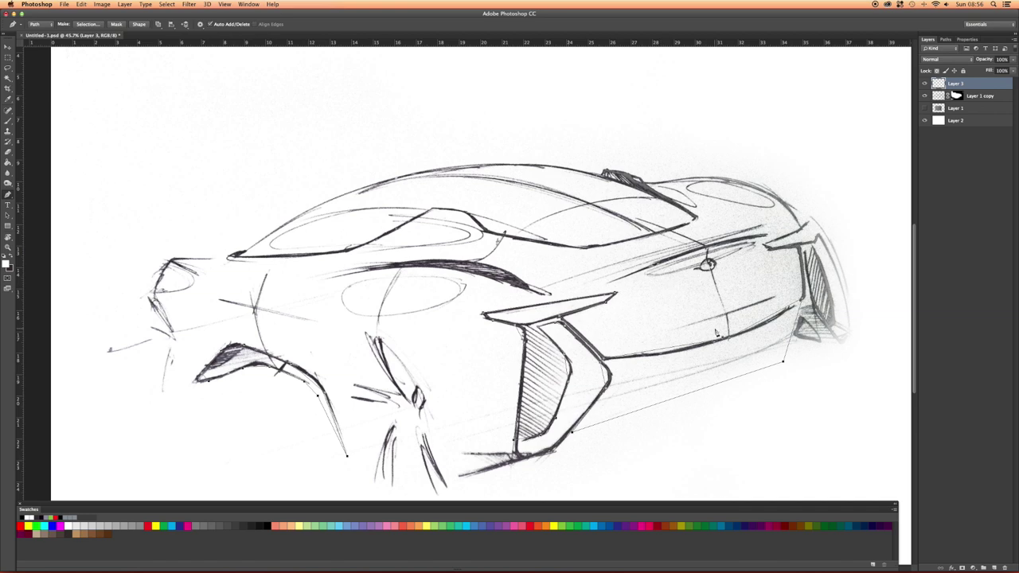
Hide the white Layer 2 and select Layer 1 copy, toggling its visibility to check the path.
left_click(924, 121)
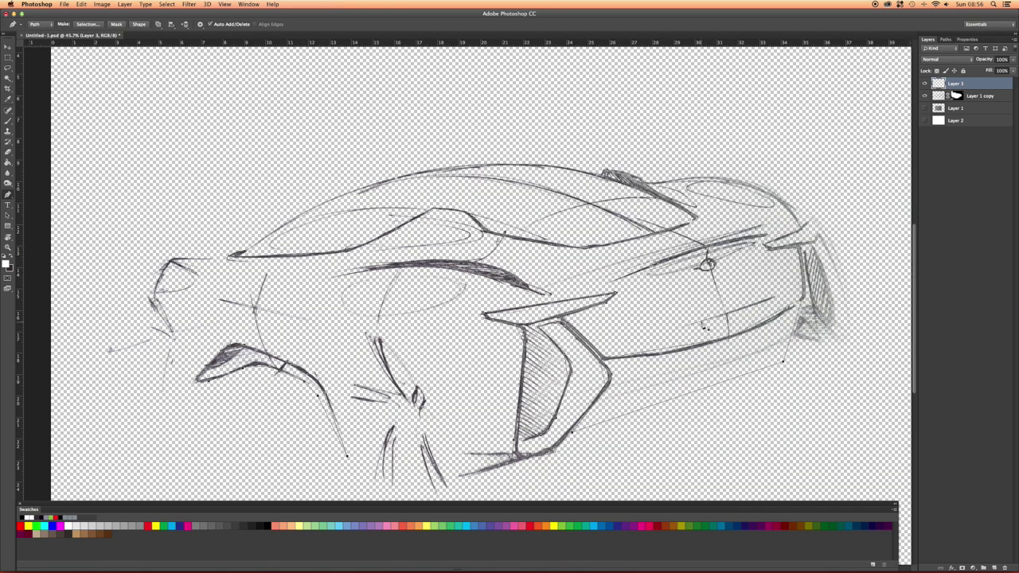
left_click(937, 99)
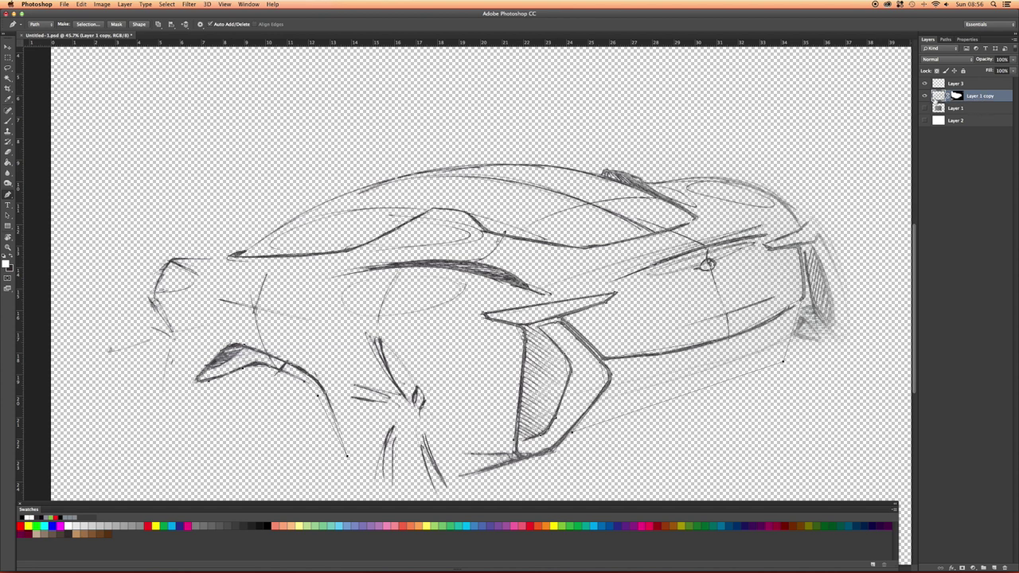
left_click(925, 96)
left_click(925, 95)
left_click(924, 95)
left_click(924, 96)
Lower Layer 1 copy's opacity to 31%.
left_click(1013, 61)
left_click_drag(1009, 70, 987, 70)
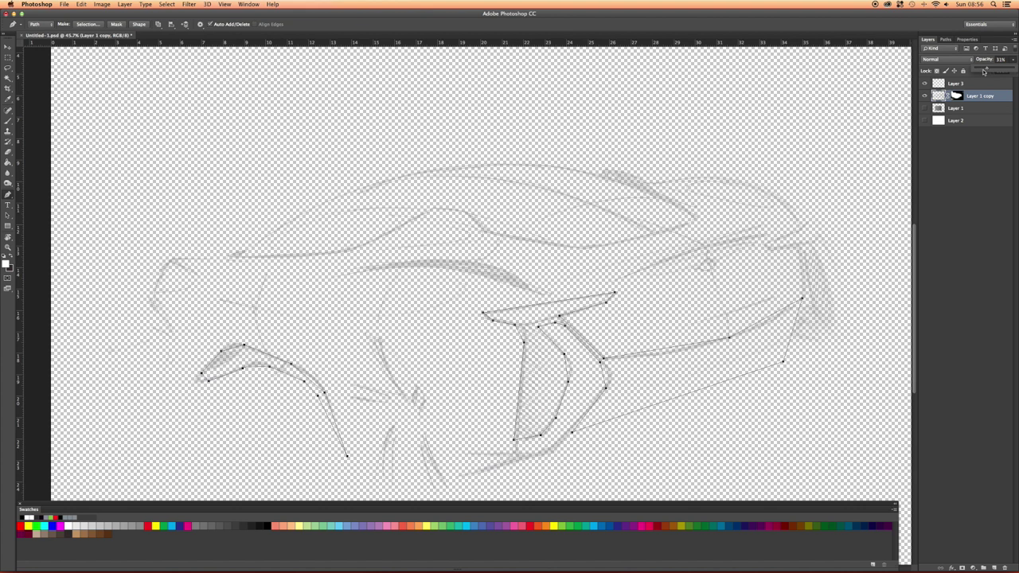
scroll(575, 377, "up", 5)
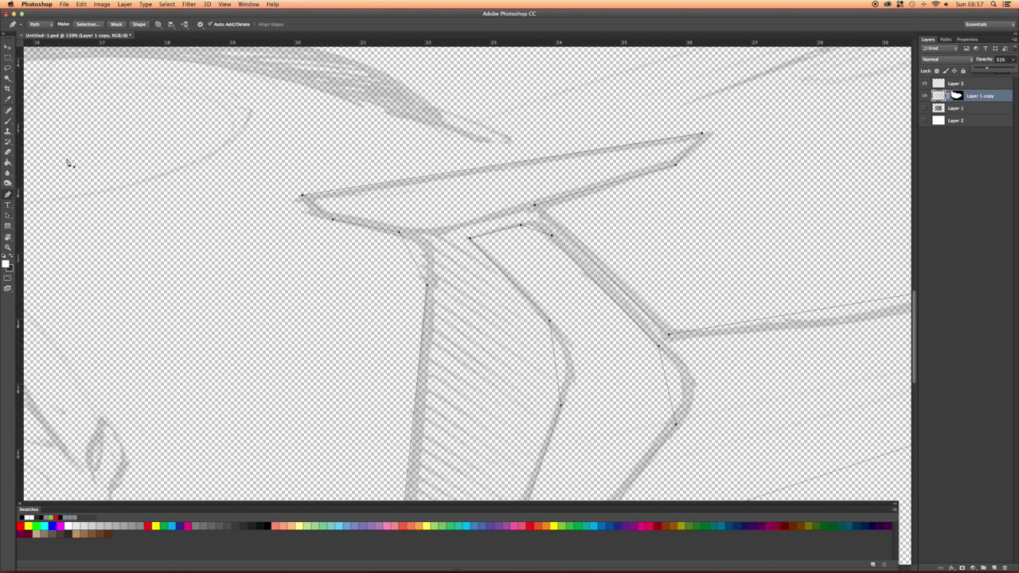
left_click(8, 194)
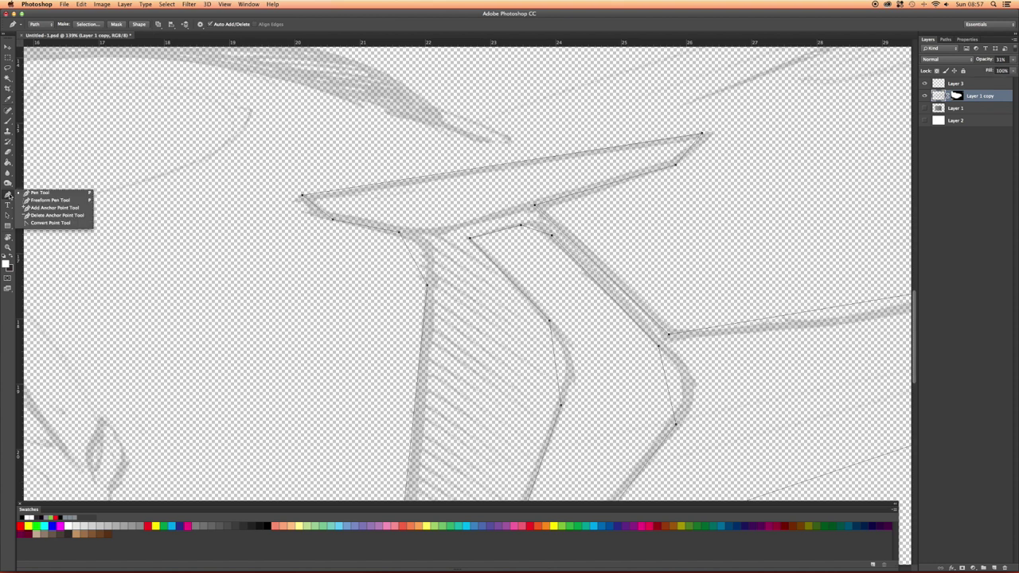
Curve the tail-light's upper corner anchor with the Convert Point Tool, undoing an overshoot.
left_click(41, 223)
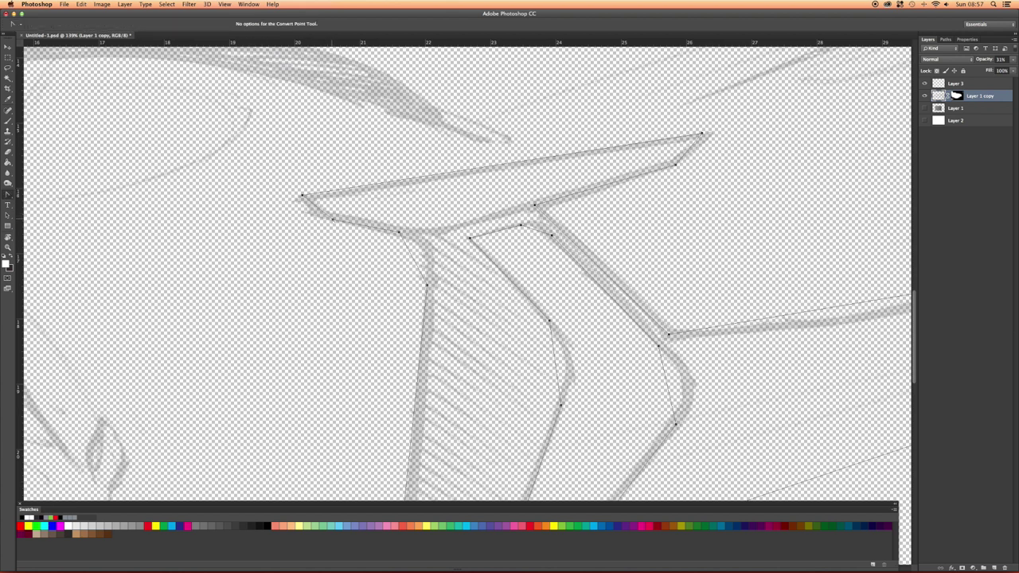
left_click_drag(332, 219, 311, 226)
left_click_drag(311, 228, 312, 217)
left_click_drag(400, 233, 380, 229)
left_click_drag(311, 216, 313, 233)
key("super+z")
Bend the path segment near the tail-light upward, undoing a trial anchor change.
left_click_drag(427, 291, 428, 260)
key("super+0")
scroll(474, 312, "up", 2)
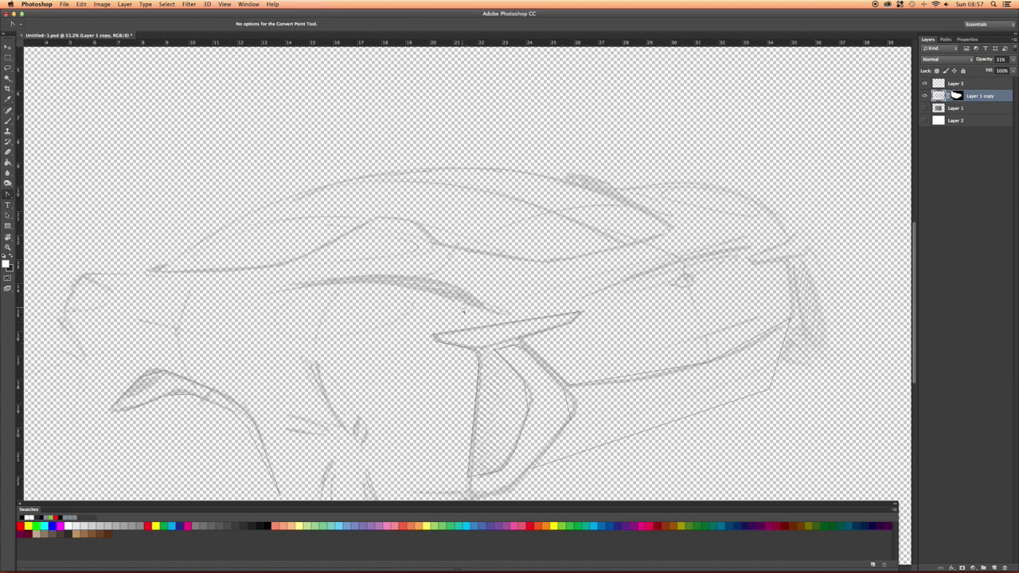
scroll(462, 307, "up", 2)
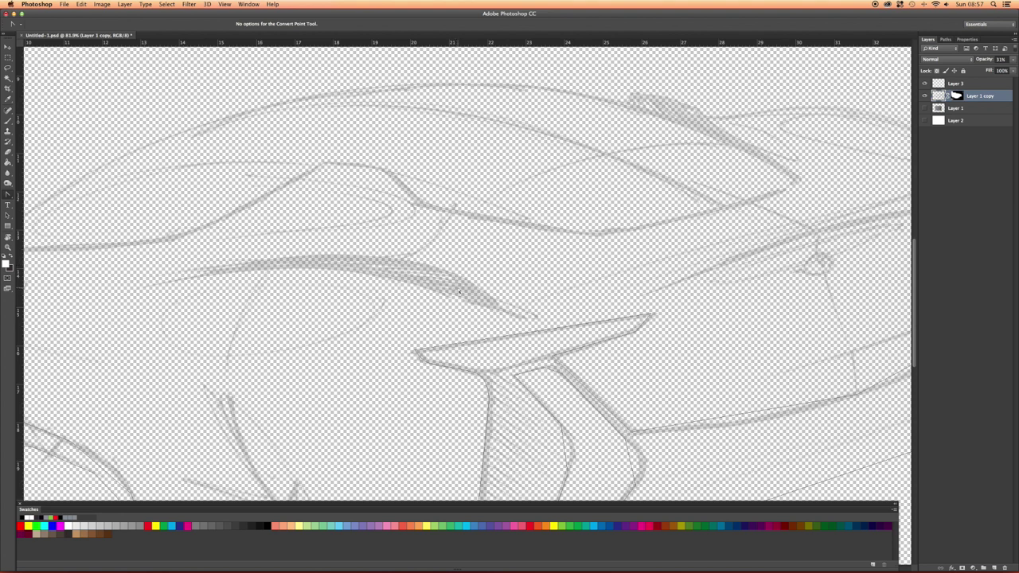
scroll(459, 291, "up", 2)
scroll(459, 308, "down", 5)
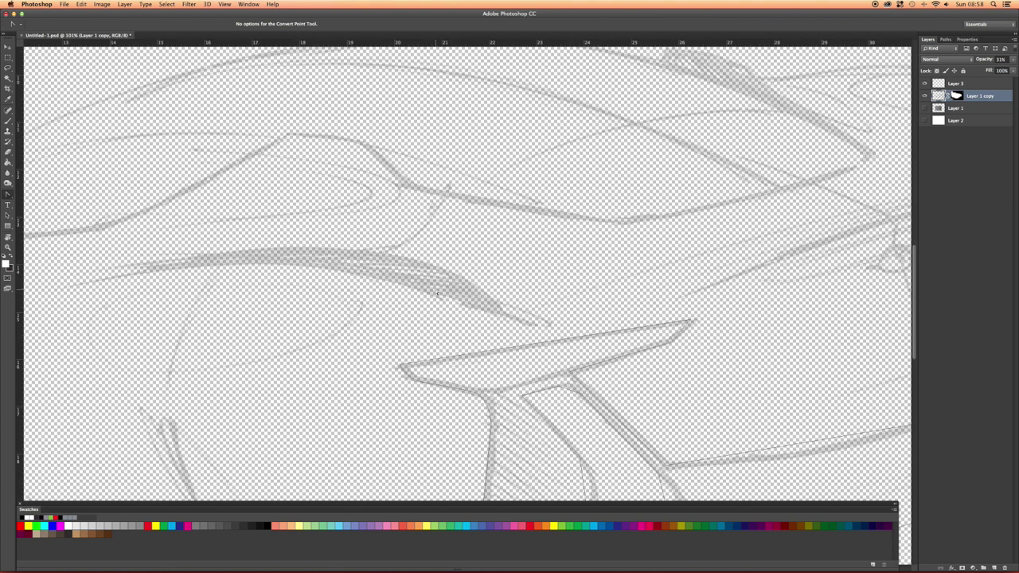
scroll(440, 287, "up", 3)
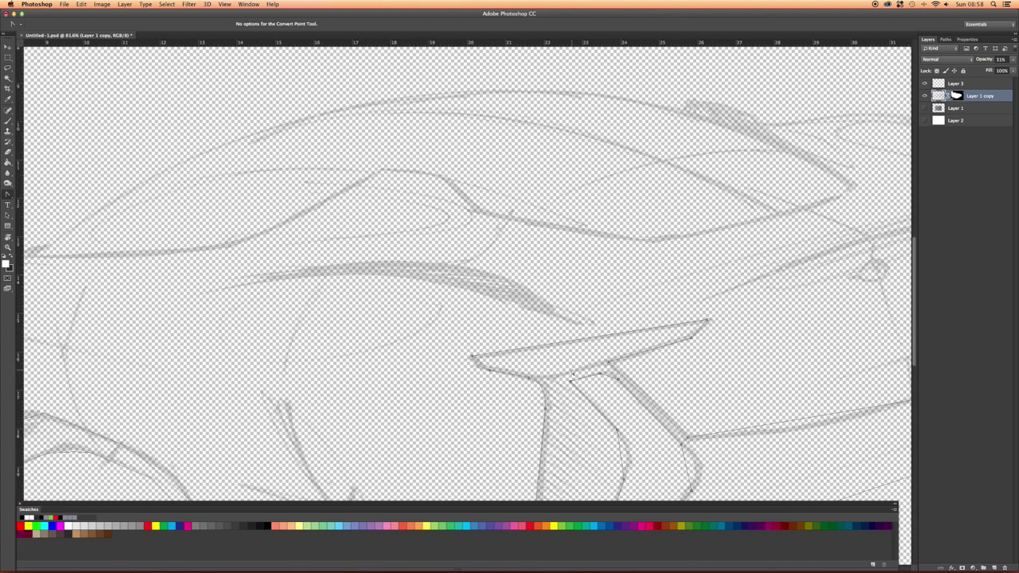
left_click(597, 374)
key("super+z")
scroll(621, 396, "up", 3)
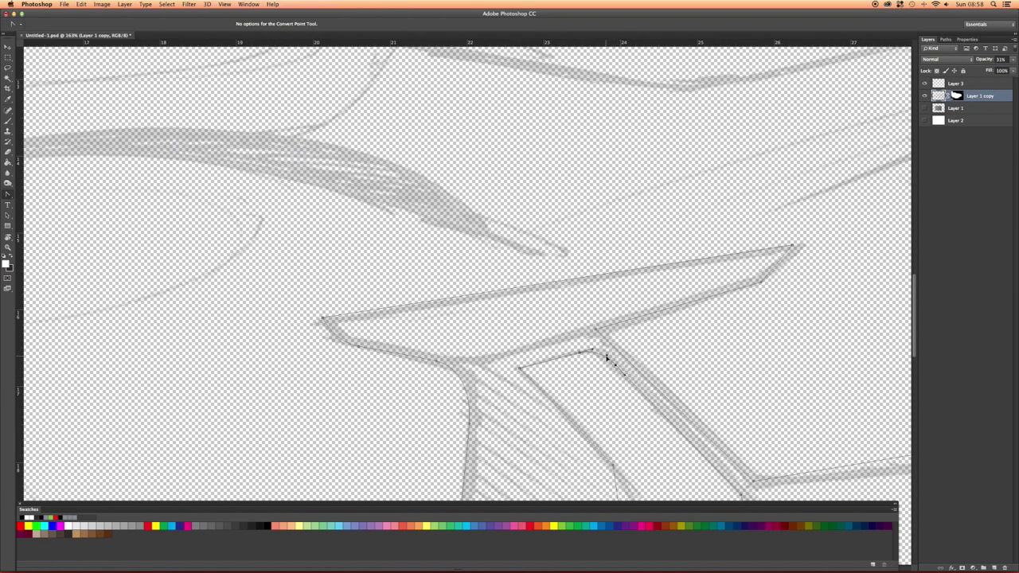
Round the tail-light outline's inner, top, pointed, and bottom corner anchors into curves.
left_click_drag(760, 282, 740, 291)
scroll(466, 323, "down", 5)
scroll(466, 323, "right", 3)
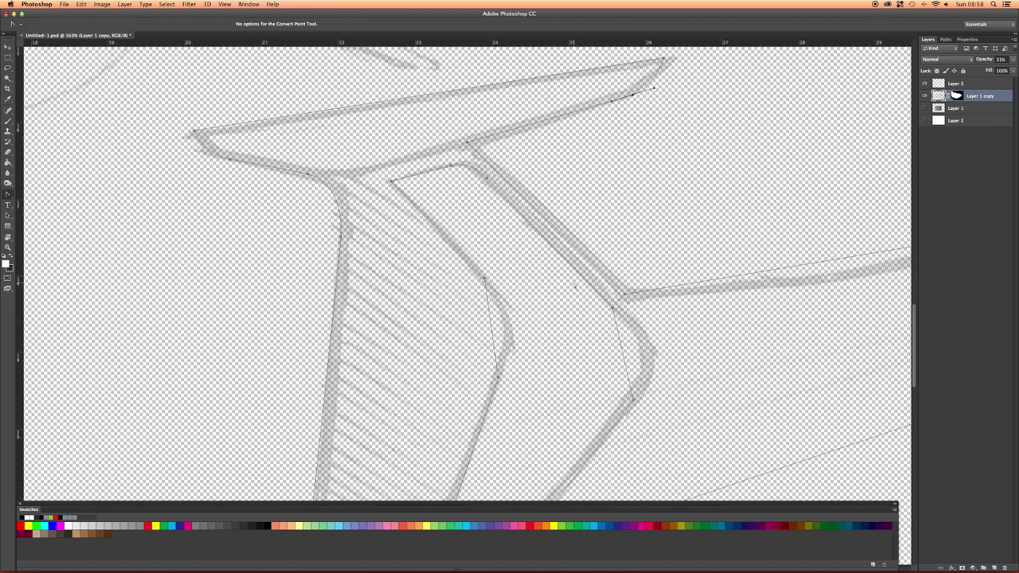
left_click_drag(612, 307, 590, 287)
left_click_drag(633, 400, 652, 377)
left_click_drag(484, 279, 445, 271)
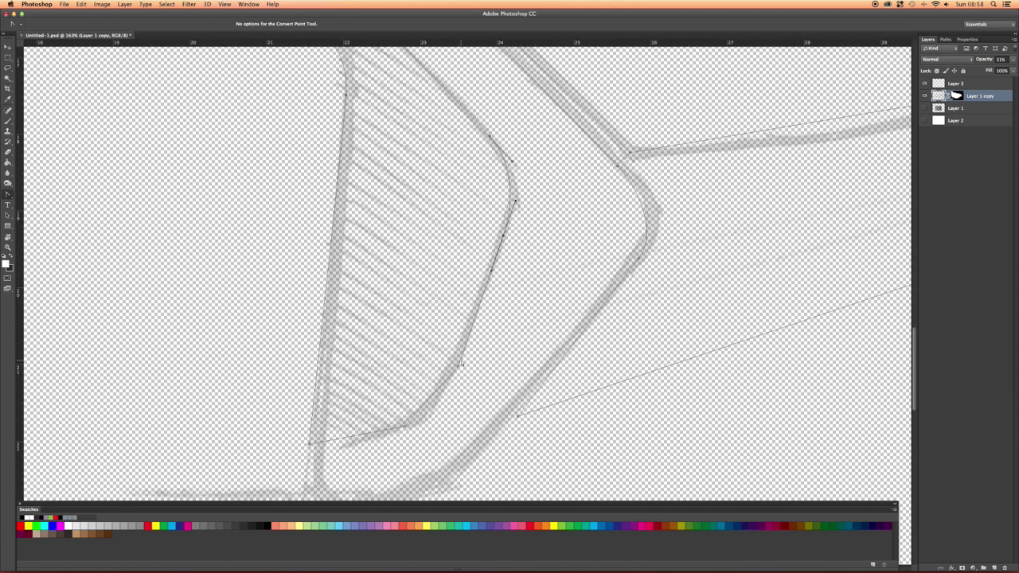
left_click_drag(461, 365, 447, 396)
left_click_drag(404, 428, 379, 436)
Curve the long path segment along the body line beside the tail-light.
scroll(649, 218, "right", 10)
scroll(649, 218, "up", 4)
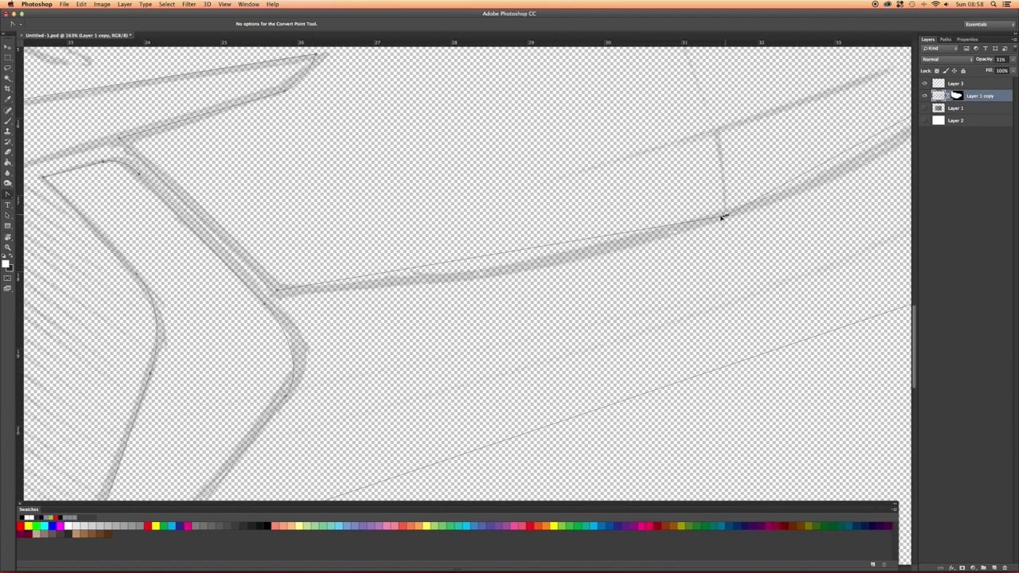
left_click_drag(722, 217, 857, 168)
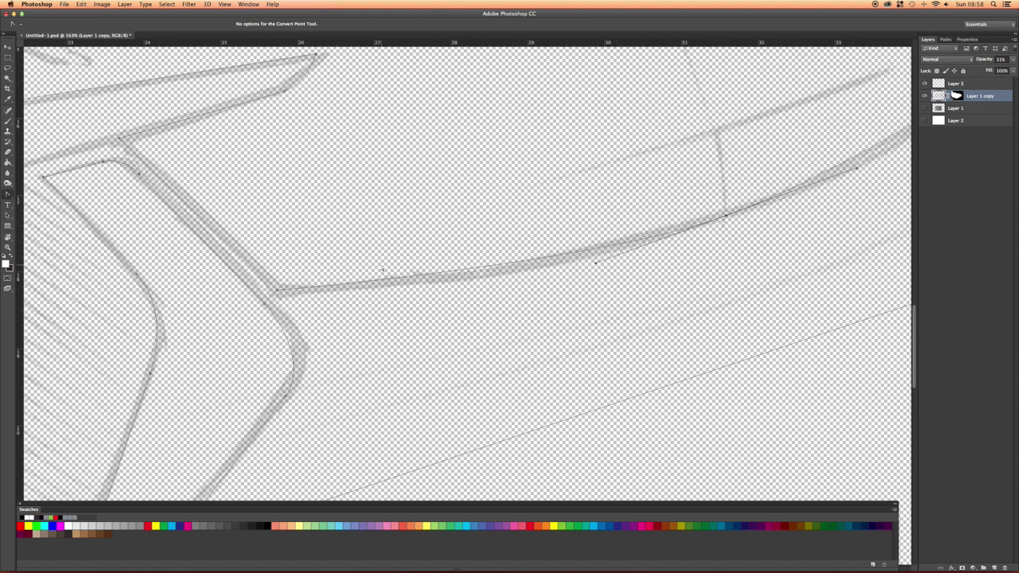
scroll(390, 286, "left", 3)
scroll(385, 302, "left", 10)
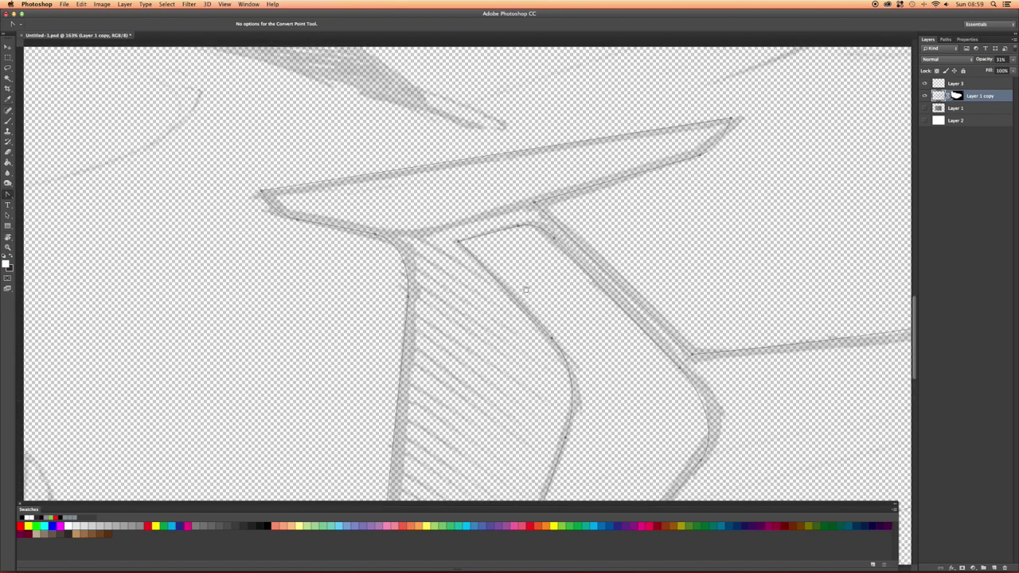
Convert the swoosh path's anchors into smooth curves following the sketch, including its tip.
scroll(418, 217, "left", 12)
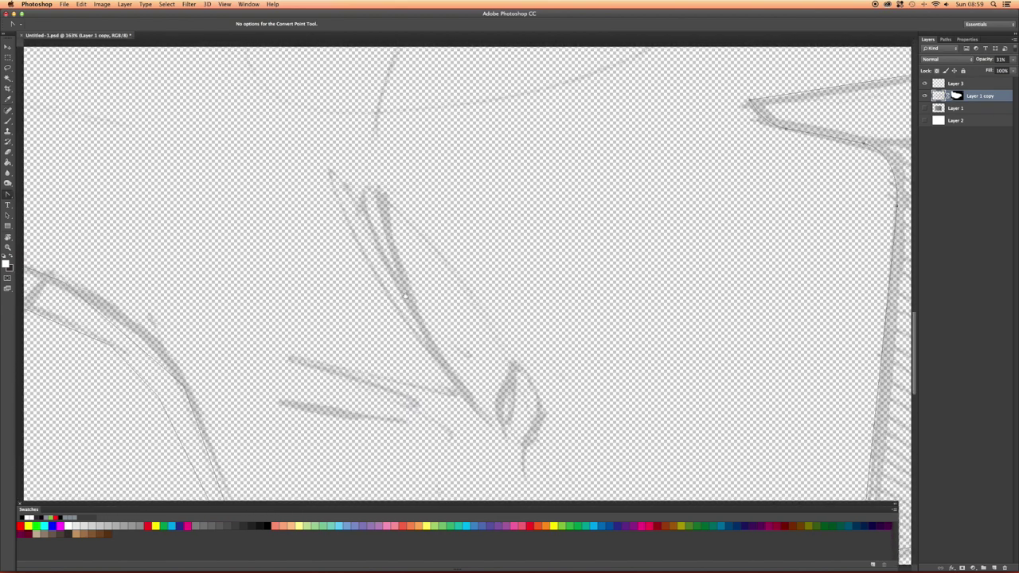
scroll(411, 272, "left", 5)
scroll(411, 272, "up", 2)
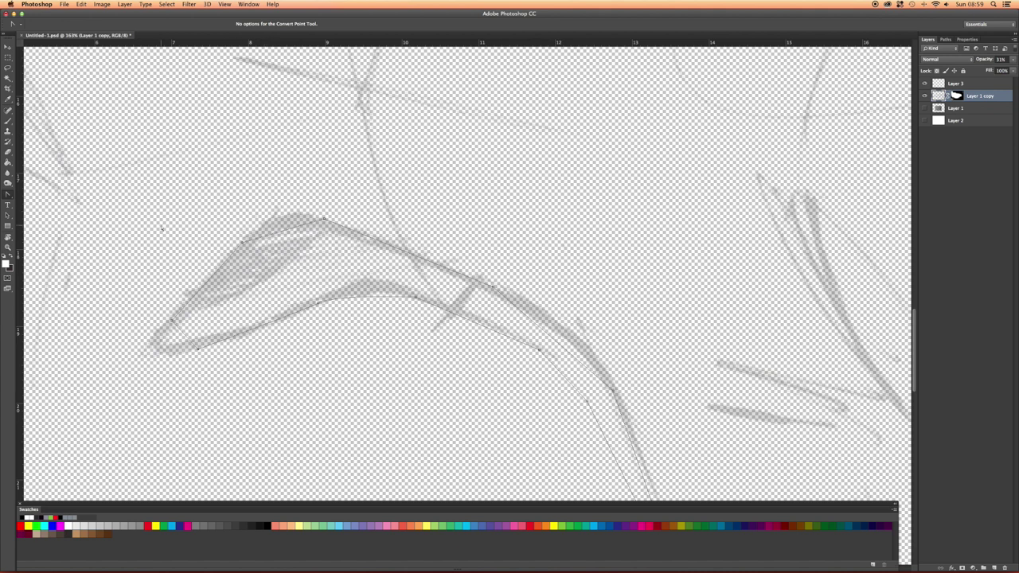
left_click_drag(242, 242, 364, 244)
left_click_drag(491, 285, 526, 304)
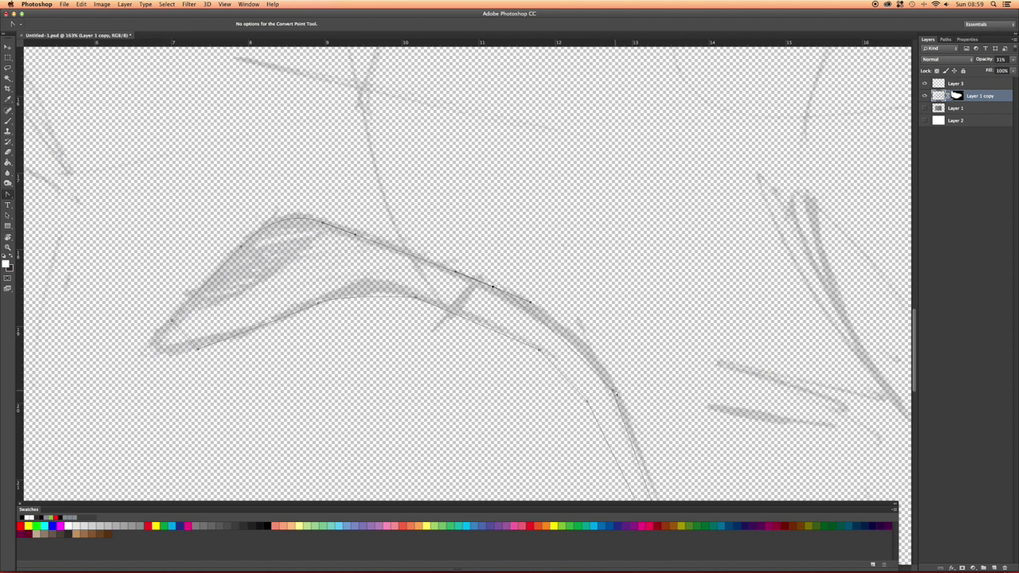
left_click_drag(613, 390, 634, 443)
mouse_move(646, 389)
left_mouse_down()
mouse_move(615, 369)
mouse_move(562, 298)
mouse_move(538, 213)
mouse_move(463, 202)
left_mouse_up()
left_click_drag(429, 173, 413, 165)
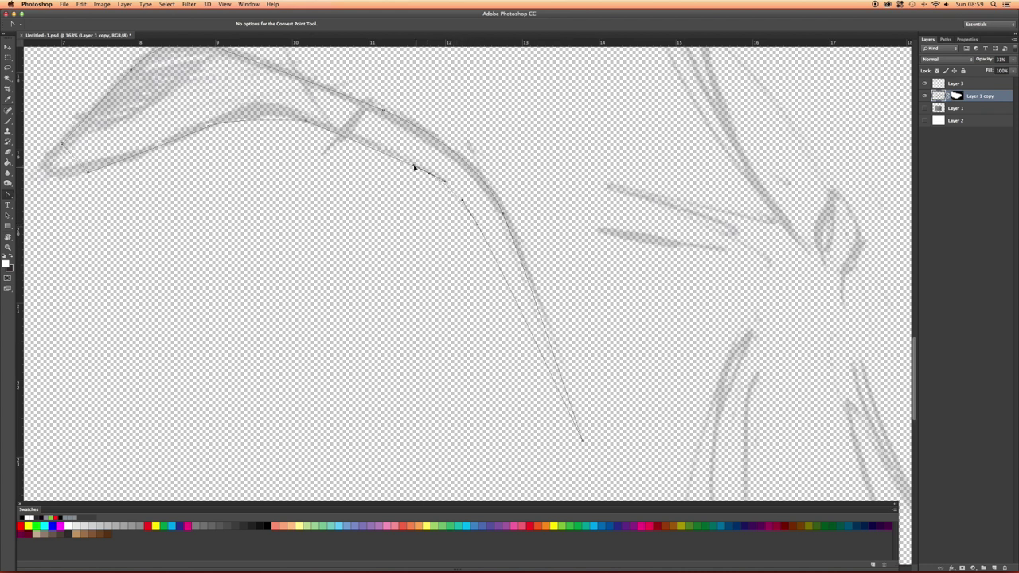
left_click_drag(304, 119, 208, 126)
left_click_drag(207, 126, 171, 146)
left_click_drag(87, 172, 78, 127)
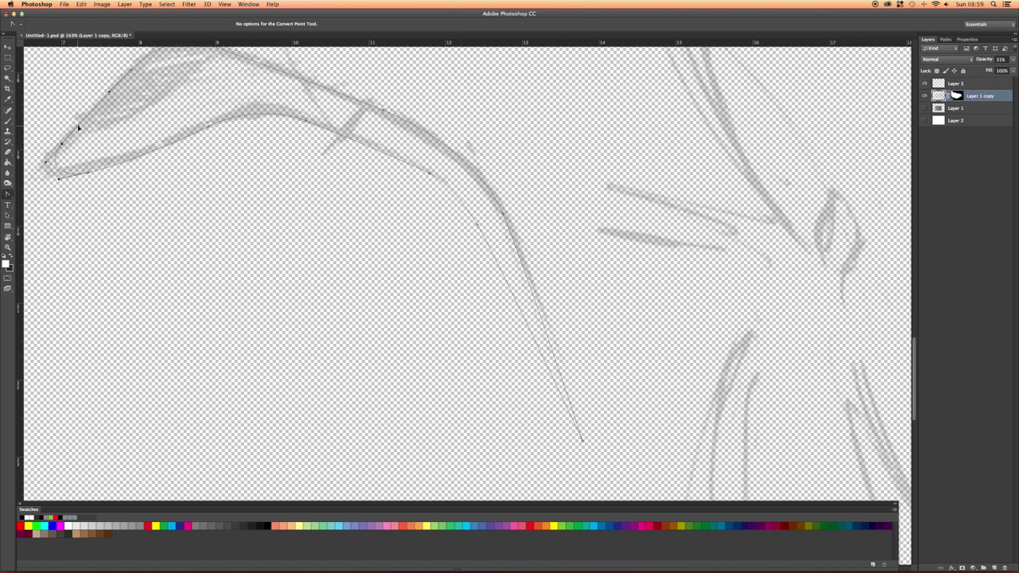
left_click(61, 145)
left_click_drag(61, 145, 79, 125)
With the Direct Selection Tool, realign the handles of the lower-left curve anchor.
left_click(8, 215)
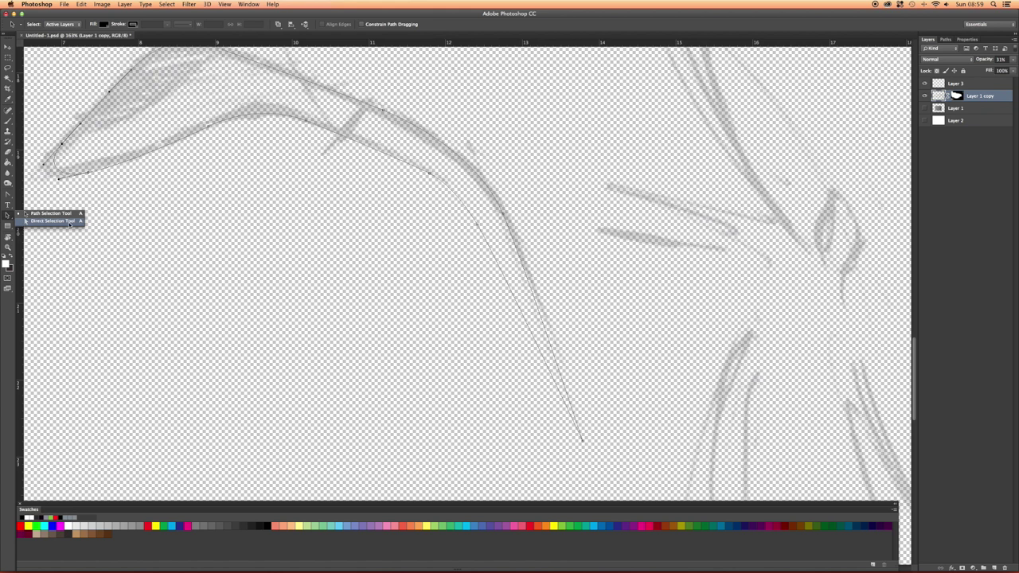
left_click(53, 220)
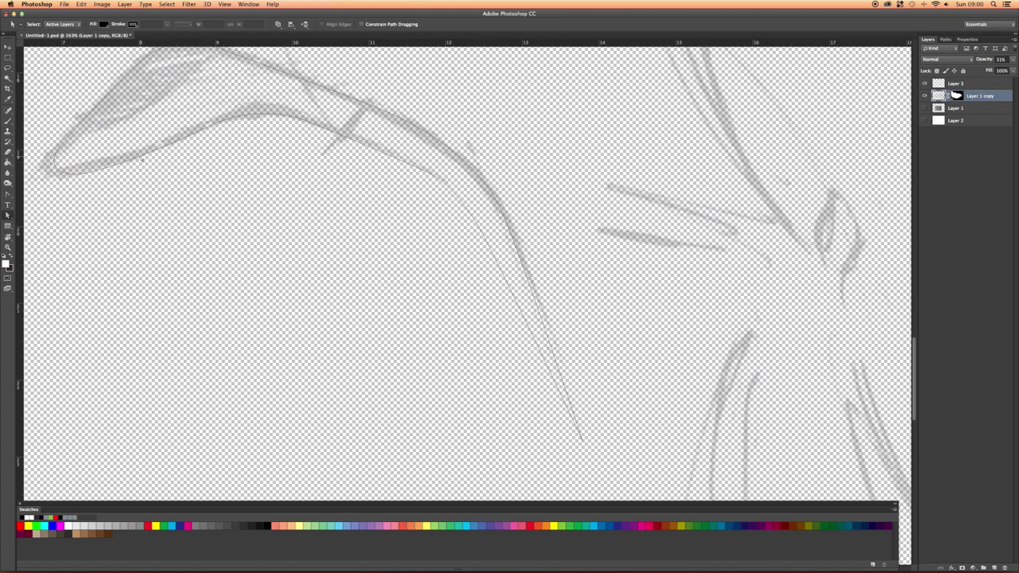
left_click(118, 164)
left_click_drag(123, 140, 168, 188)
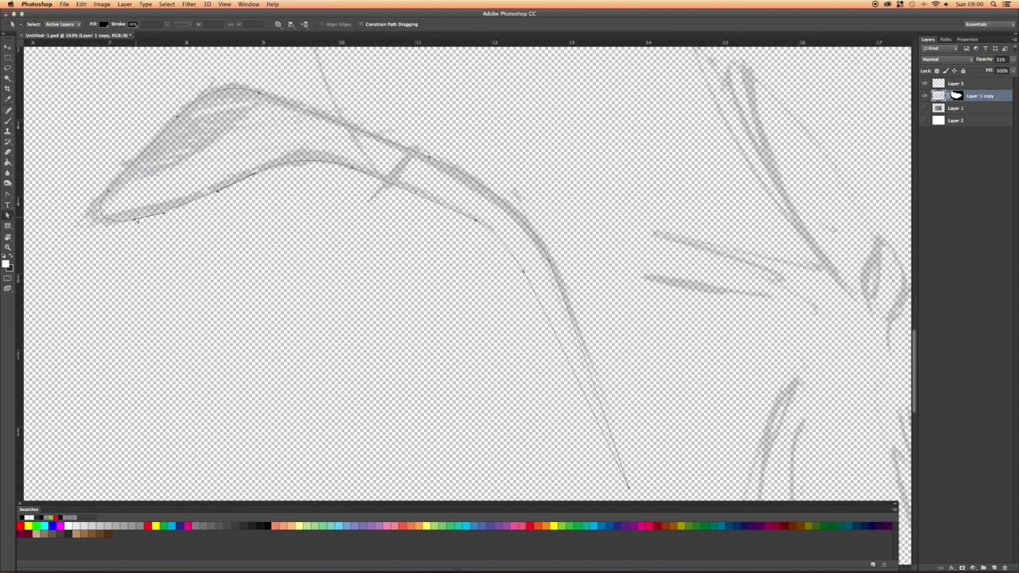
left_click(134, 220)
left_click_drag(165, 214, 157, 192)
left_click_drag(156, 191, 159, 210)
Reshape the path's left end and bend the lower segment onto the sketch line.
left_click(8, 193)
left_click(48, 223)
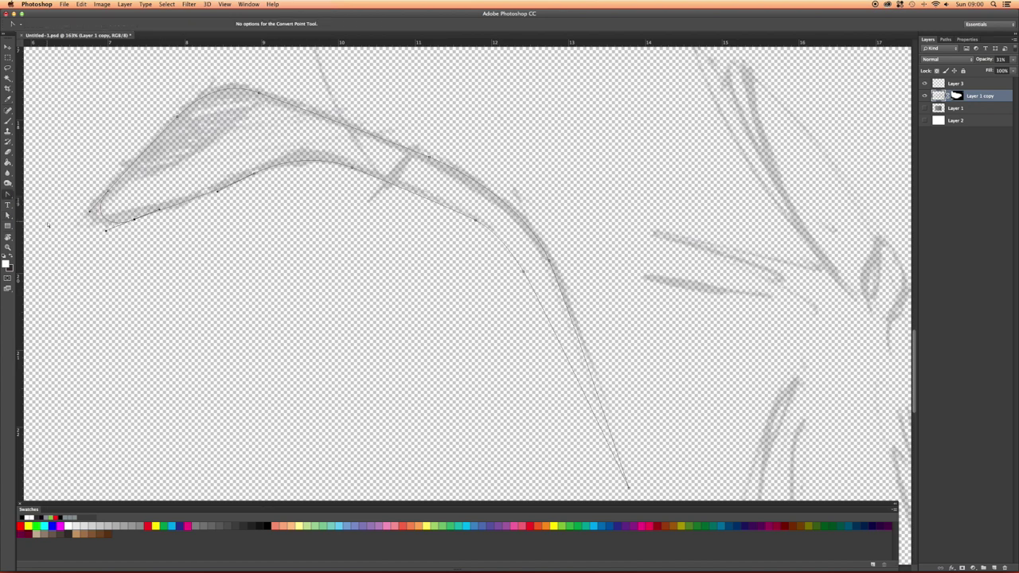
left_click_drag(91, 211, 52, 200)
left_click(11, 215)
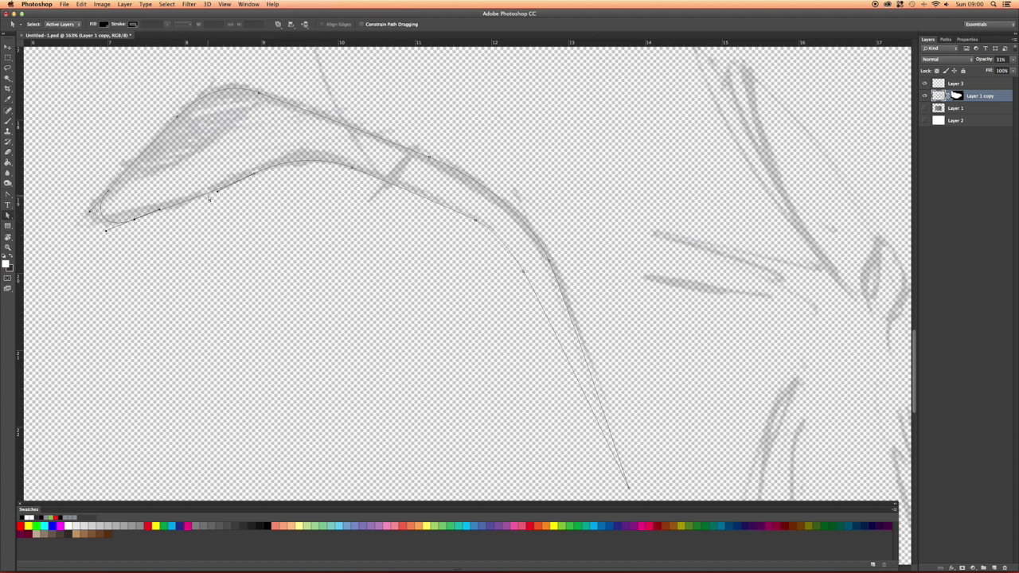
left_click_drag(252, 178, 291, 163)
Nudge the upper-left and farther anchors onto the sketch and reshape the path's lower-left end.
left_click(352, 171)
left_click(178, 106)
left_click(178, 118)
left_click_drag(198, 94, 204, 90)
left_click(459, 170)
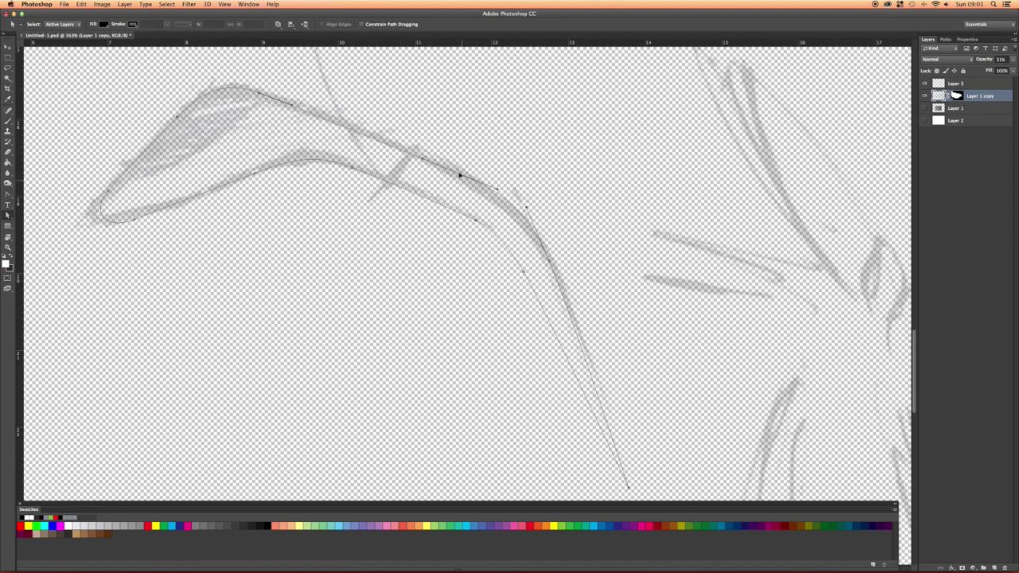
left_click_drag(459, 169, 508, 191)
left_click_drag(551, 261, 536, 214)
left_click(102, 212)
left_click_drag(90, 212, 87, 238)
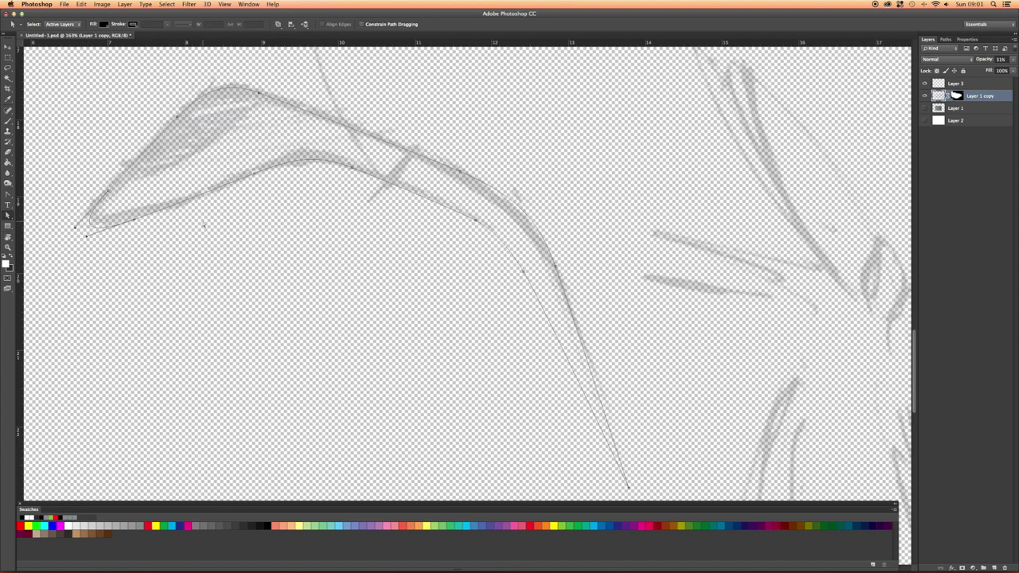
Zoom in on the spoiler and smooth the segment leaving its left corner anchor.
scroll(277, 237, "down", 10)
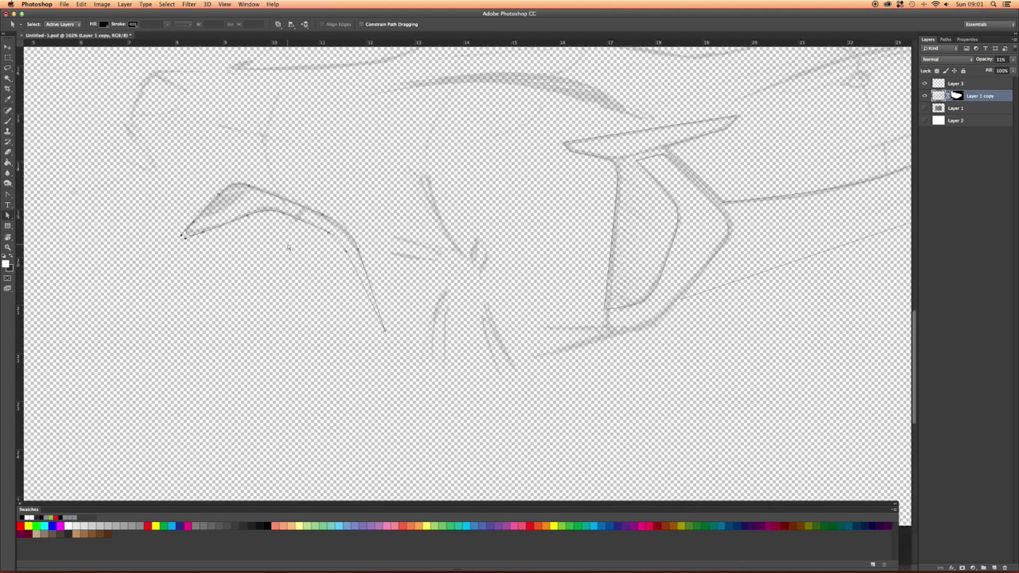
scroll(448, 339, "up", 5)
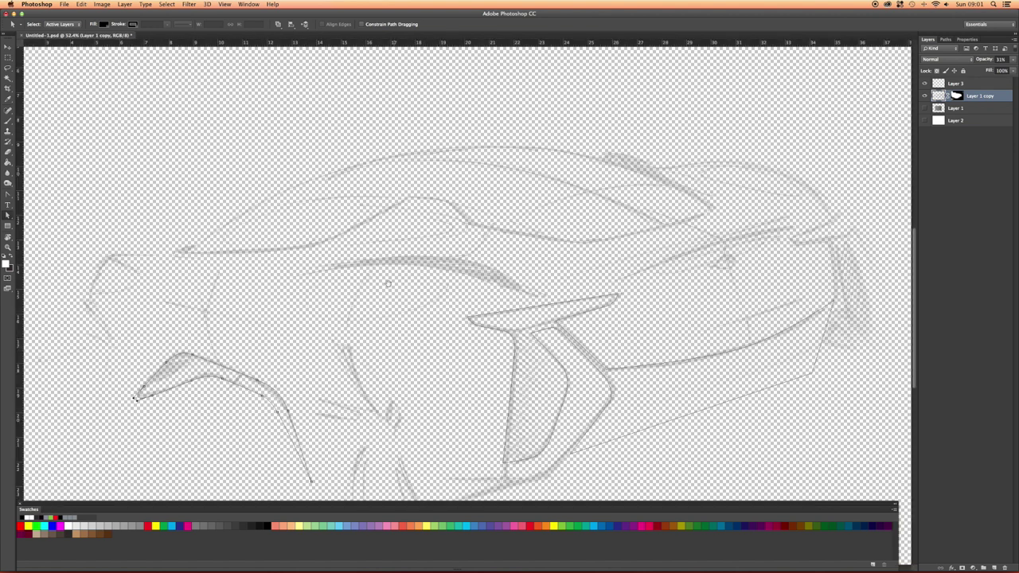
scroll(444, 313, "up", 2)
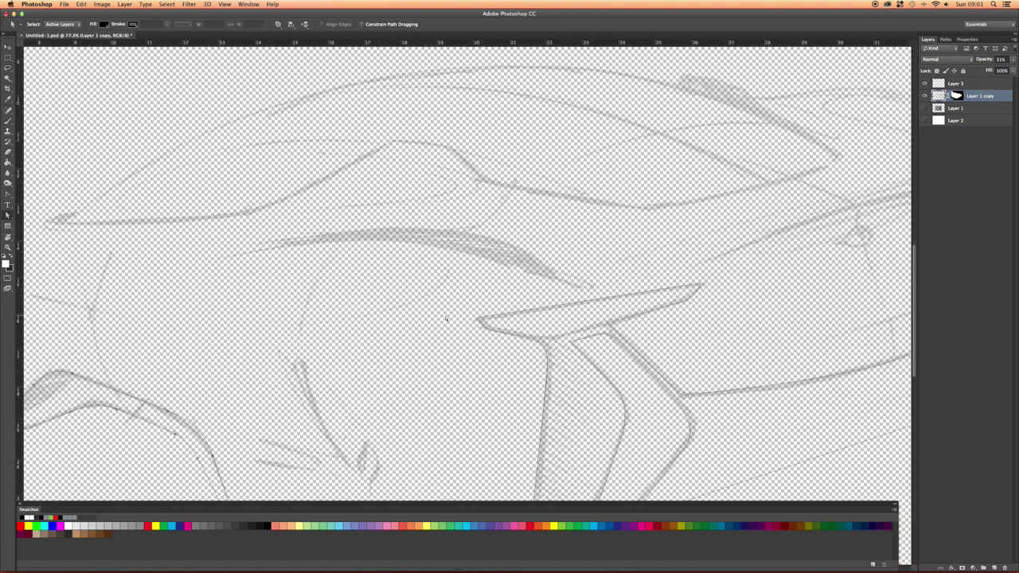
scroll(444, 314, "up", 2)
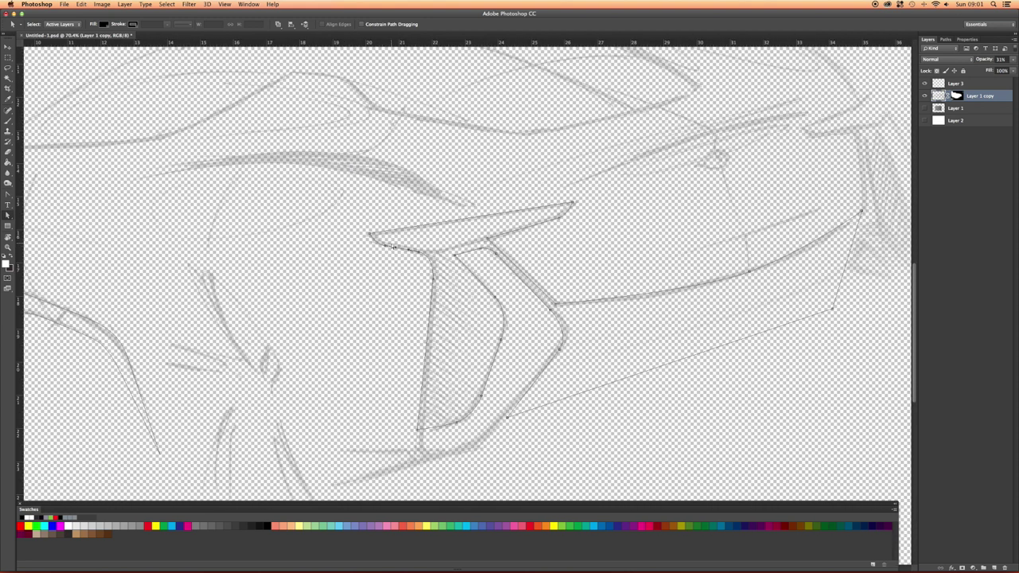
scroll(391, 248, "up", 1)
scroll(390, 249, "up", 3)
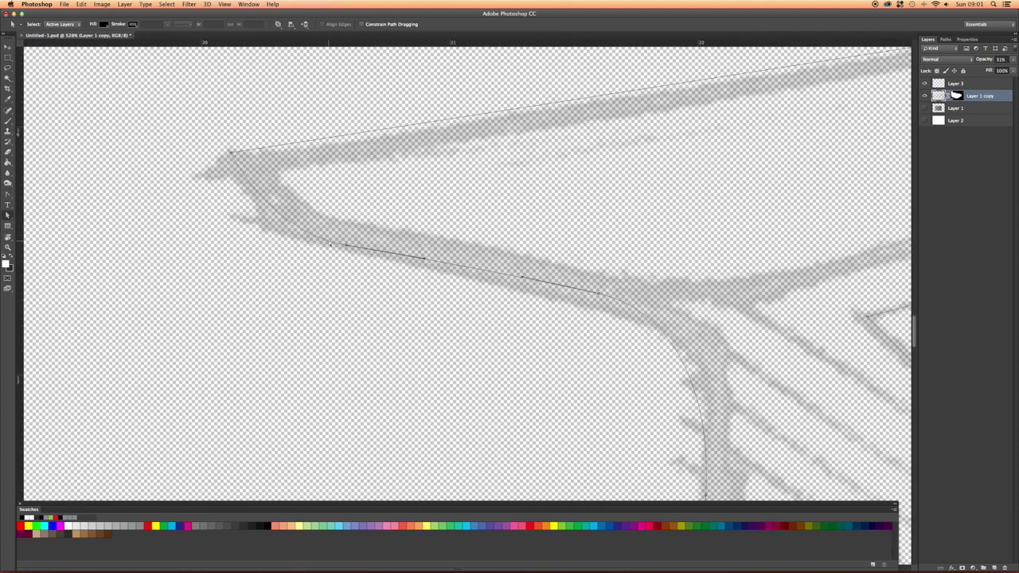
left_click(346, 247)
left_click_drag(269, 233, 281, 236)
Tighten the curve into the strut's top corner, then zoom back out.
left_click(597, 297)
left_click_drag(674, 311, 677, 315)
left_click(662, 312)
left_click_drag(674, 312, 720, 325)
left_click_drag(713, 395, 721, 334)
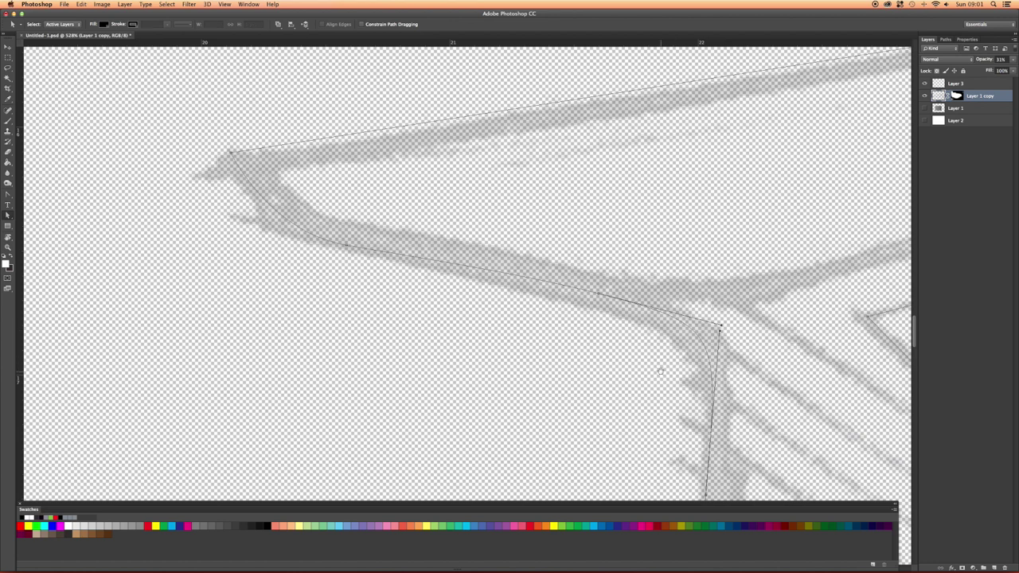
scroll(660, 372, "down", 10)
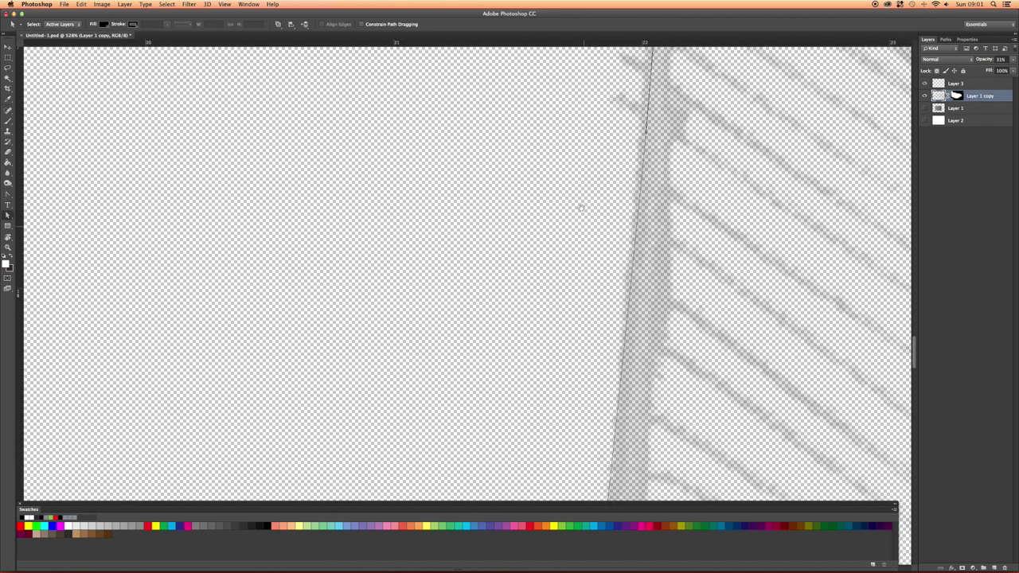
scroll(569, 284, "down", 6)
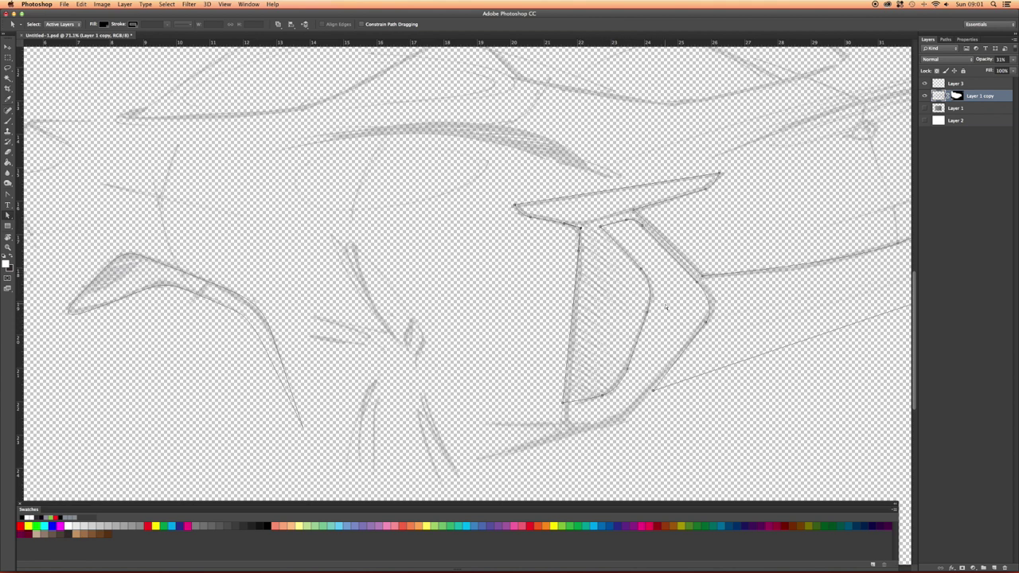
scroll(506, 269, "down", 5)
scroll(519, 286, "up", 2)
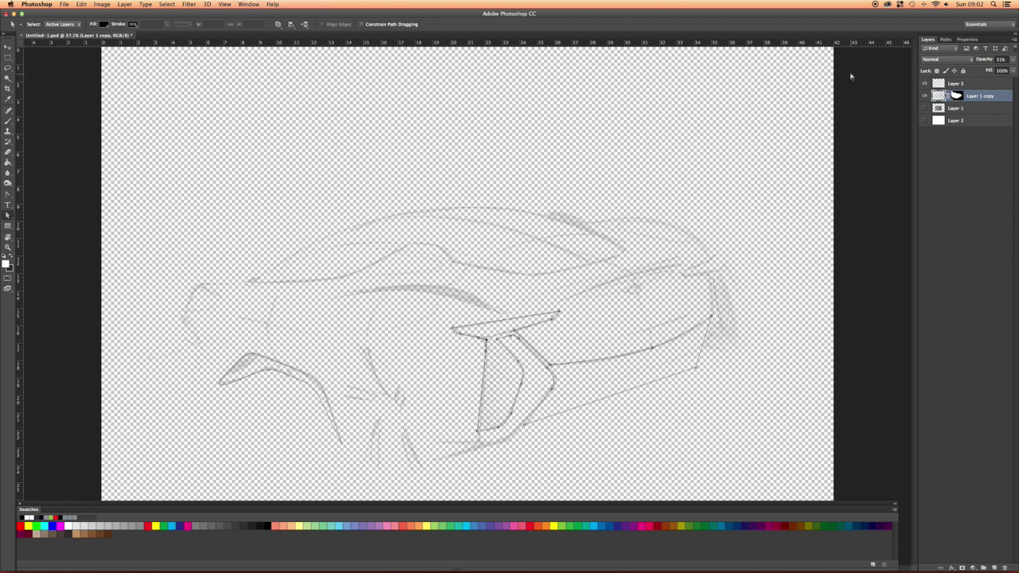
Make Layer 3 active and select Path 1's swoosh in the Paths panel.
left_click(954, 85)
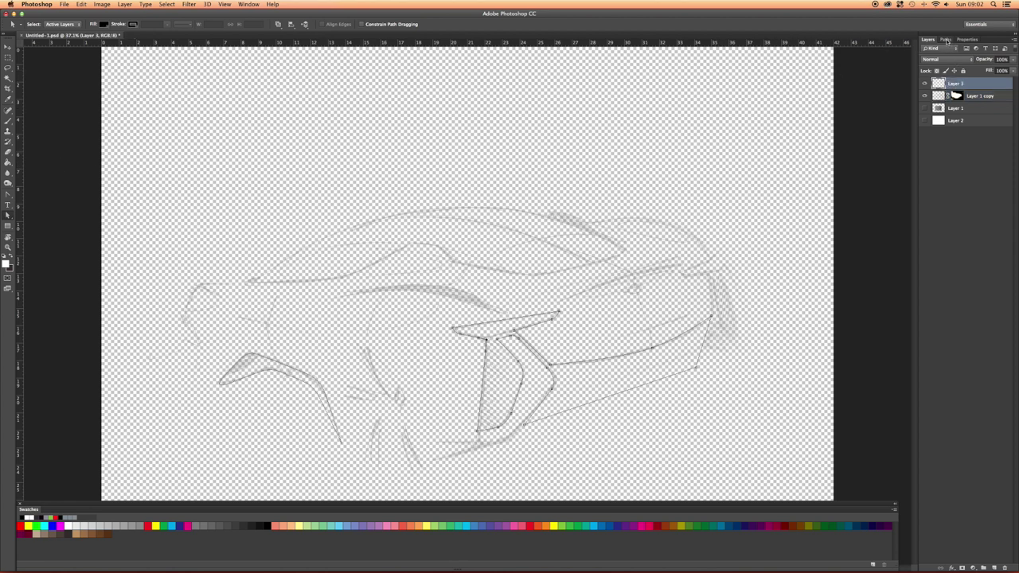
left_click(946, 39)
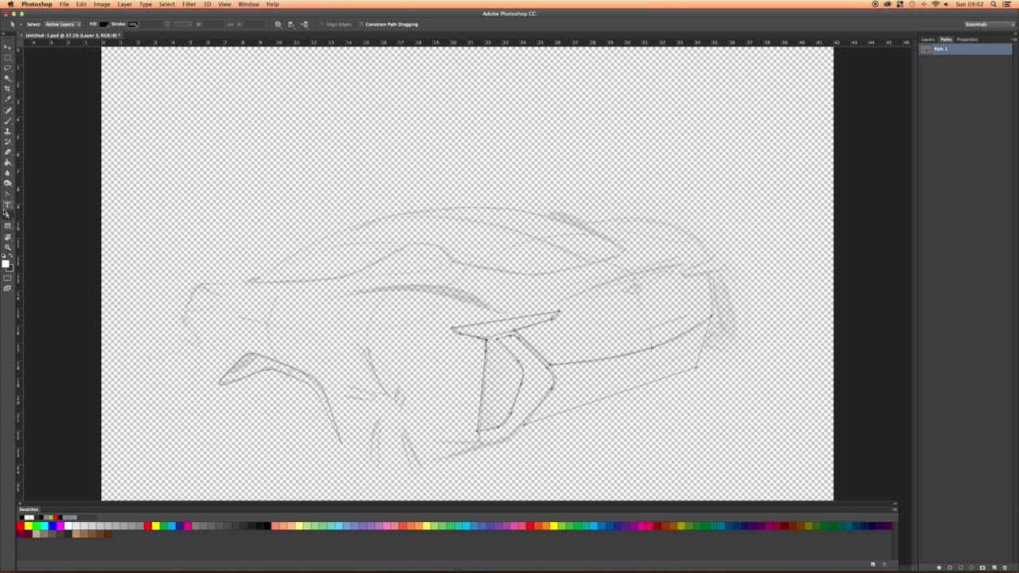
left_click_drag(8, 215, 22, 219)
left_click(239, 363)
Try filling the path with white foreground color, then undo the fill.
left_click(939, 569)
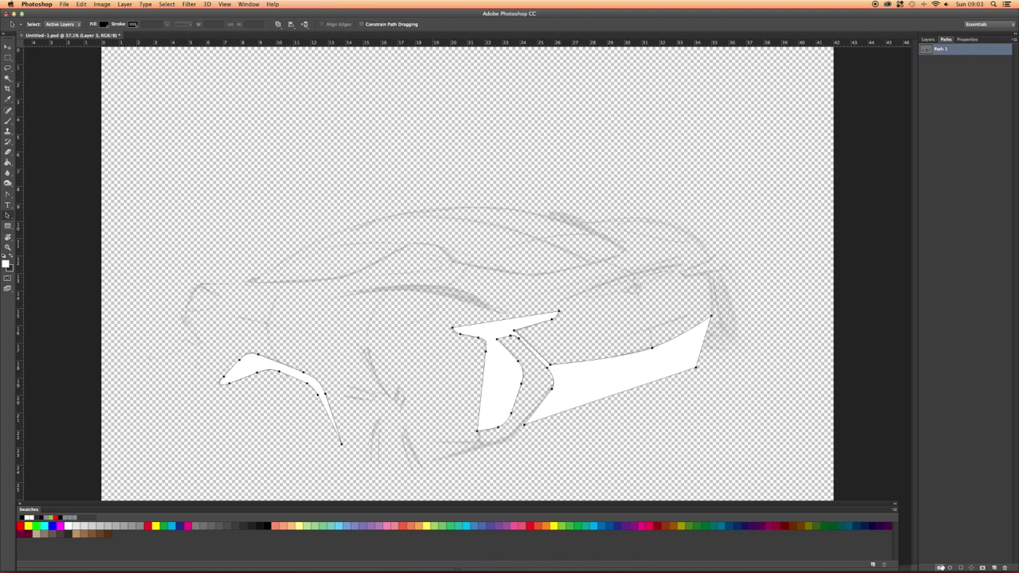
key("super+z")
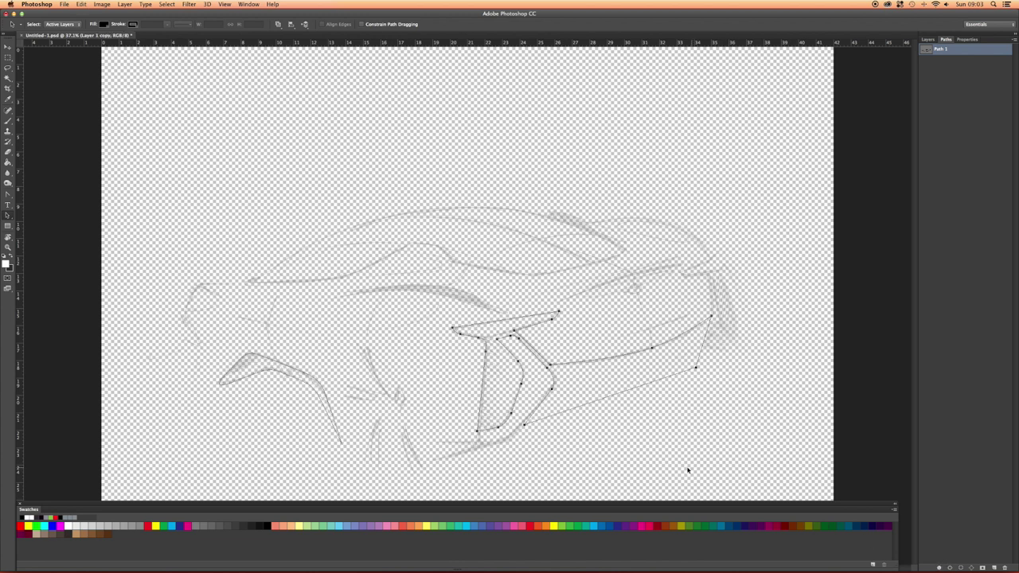
scroll(557, 381, "up", 10)
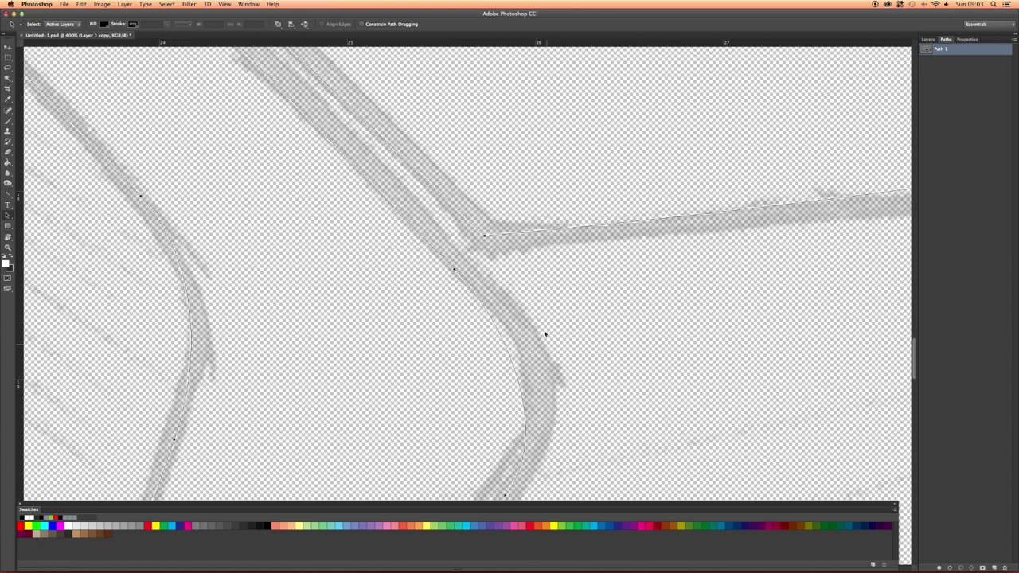
Switch to the Brush tool and reduce its size to 99 px.
key("b")
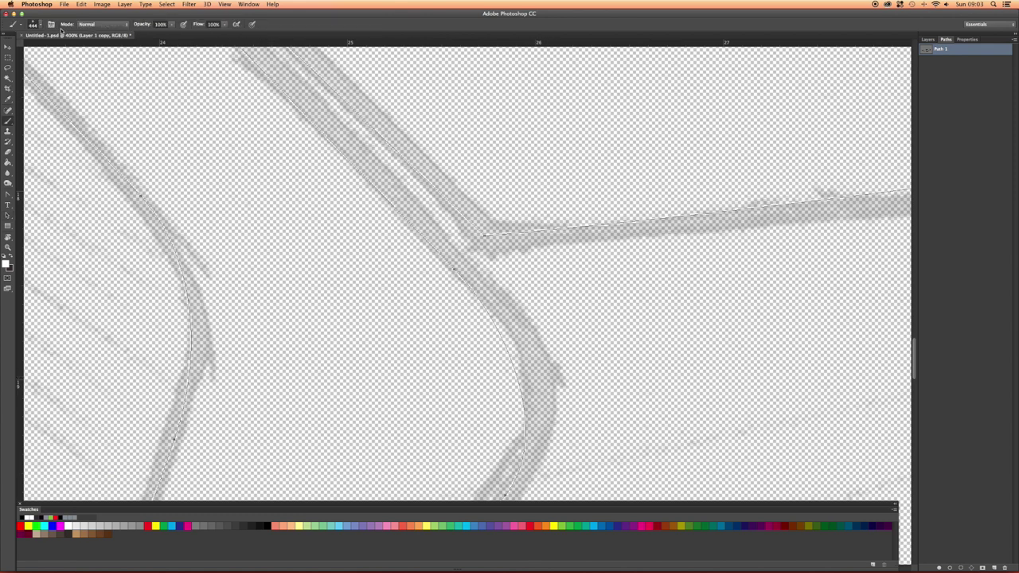
left_click(42, 27)
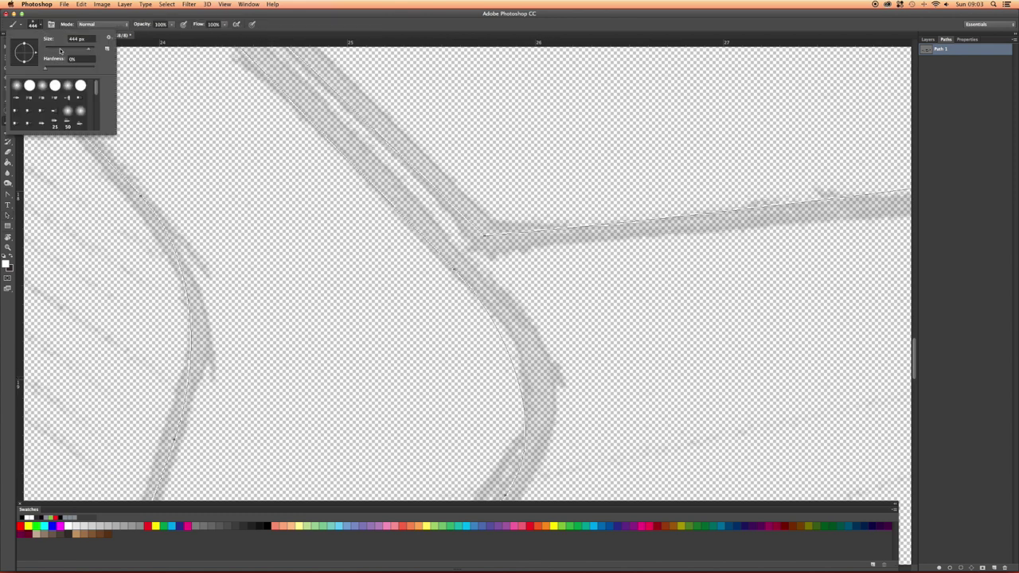
left_click(71, 50)
left_click(949, 567)
Set brush hardness to 100% and stroke the car's paths with it.
key("super+0")
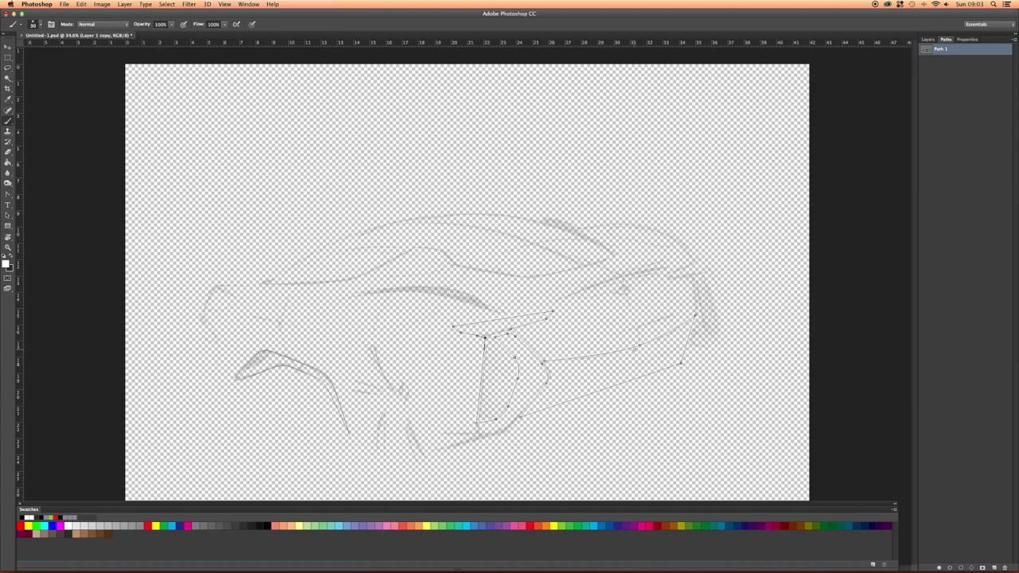
scroll(527, 335, "up", 10)
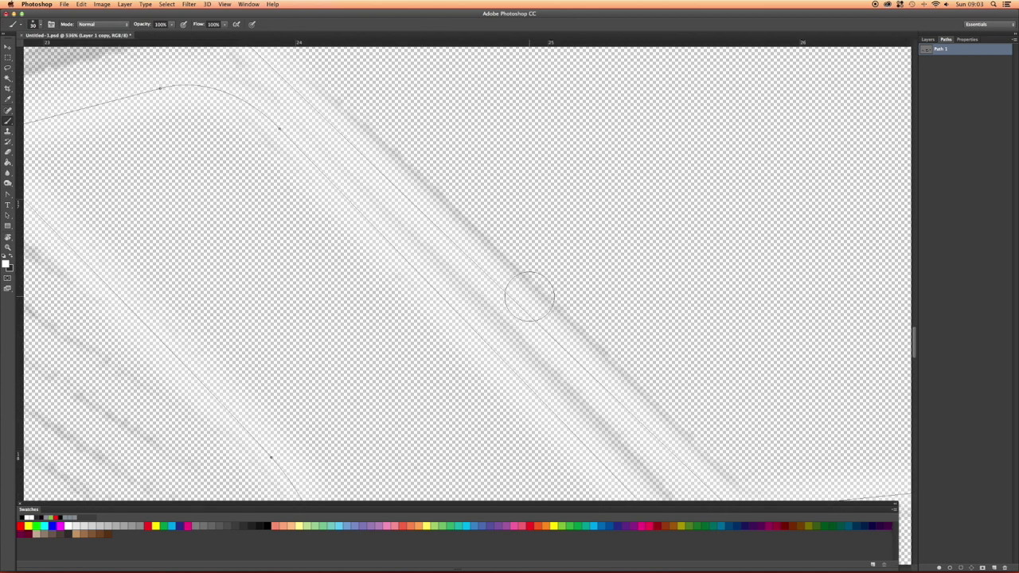
right_click(527, 259)
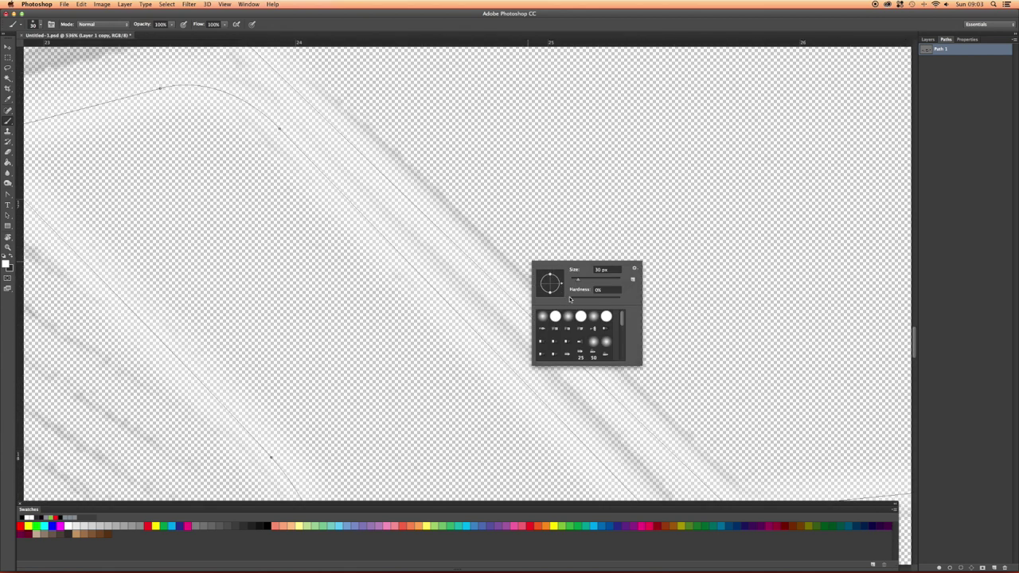
left_click_drag(571, 301, 636, 302)
key("Return")
scroll(763, 387, "down", 5)
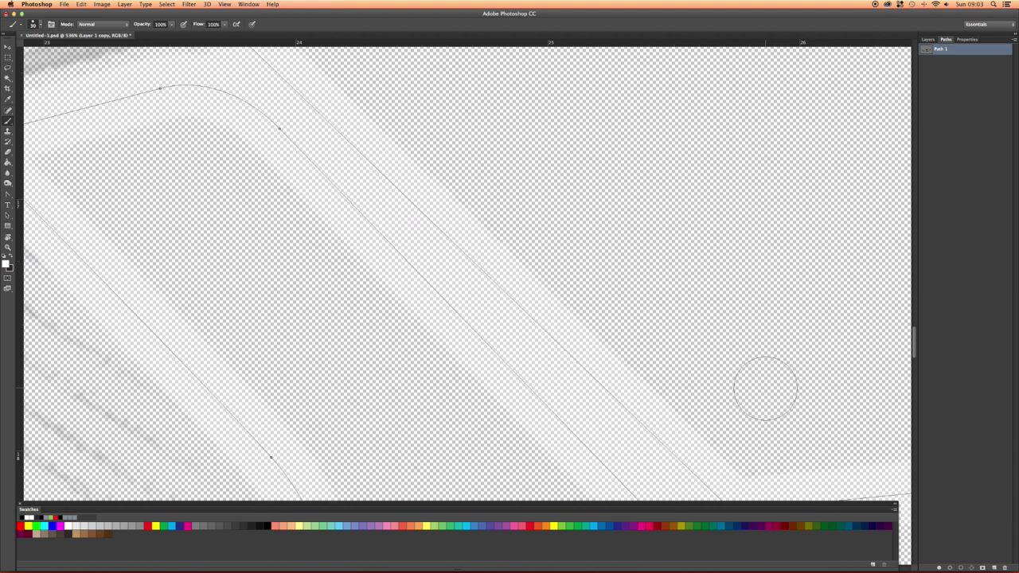
scroll(697, 364, "down", 5)
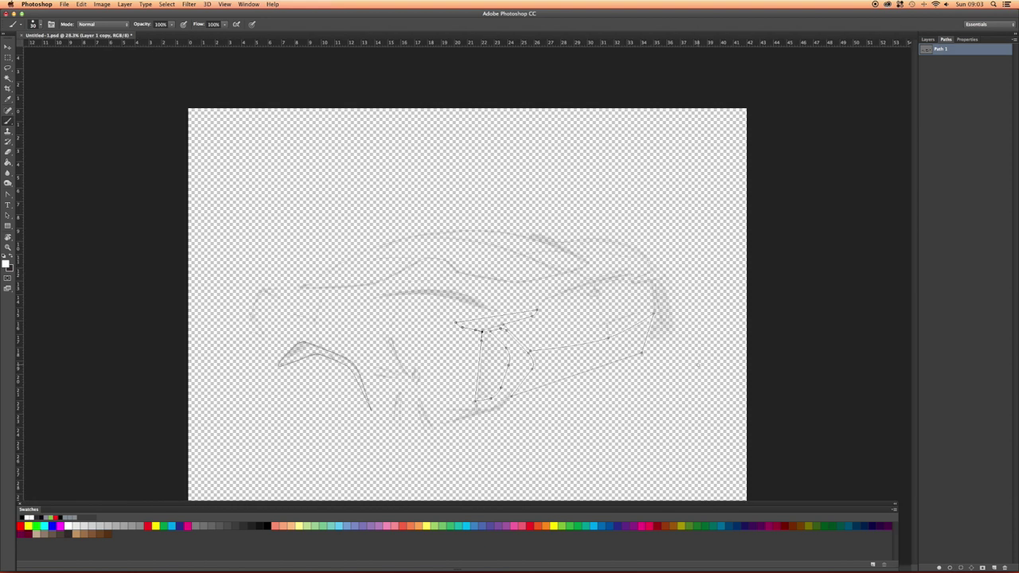
key("Return")
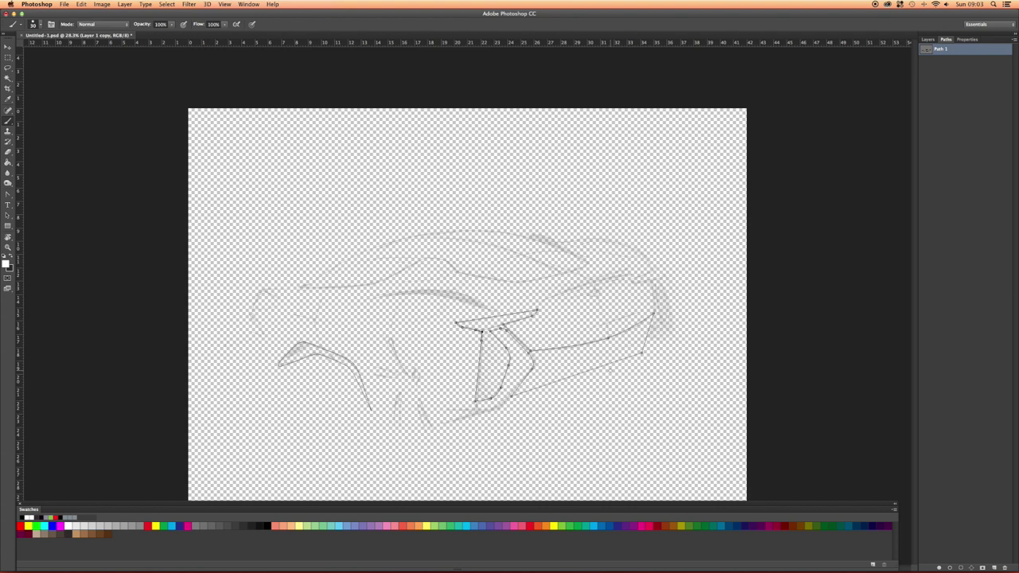
Load the car's path as a selection, enlarge the brush to 700 px, and make black the foreground.
scroll(663, 366, "up", 5)
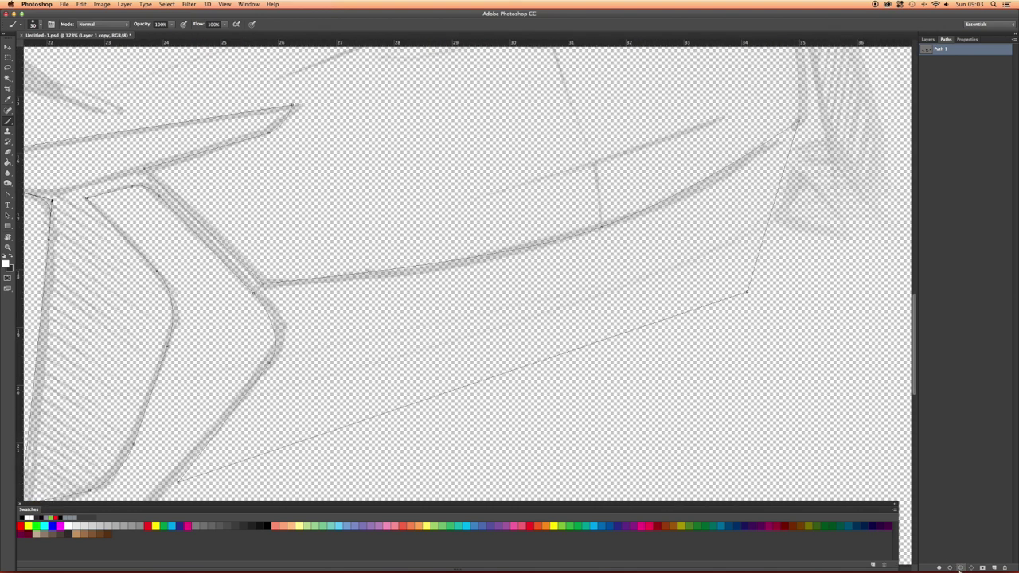
left_click(960, 568)
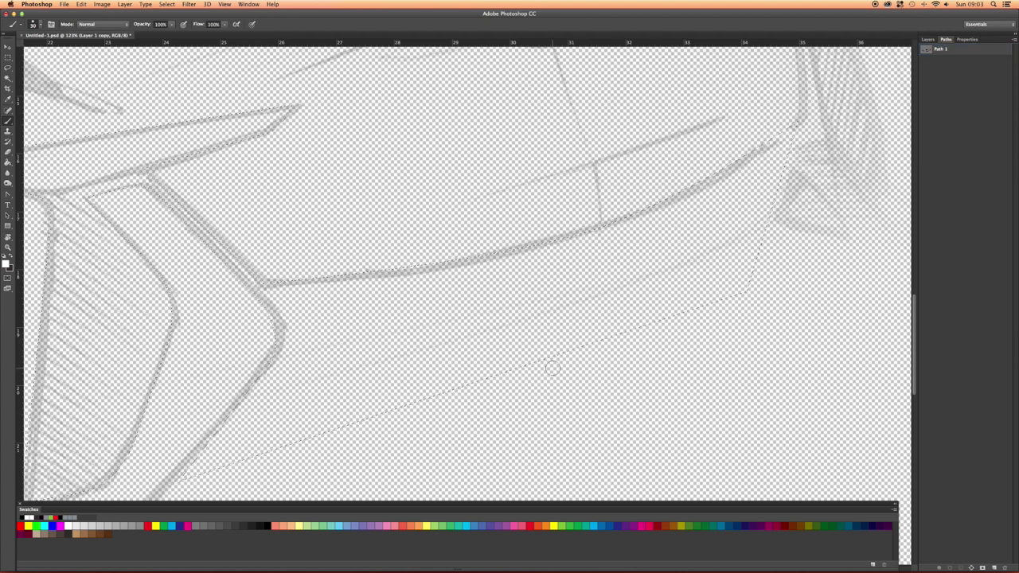
scroll(321, 153, "down", 6)
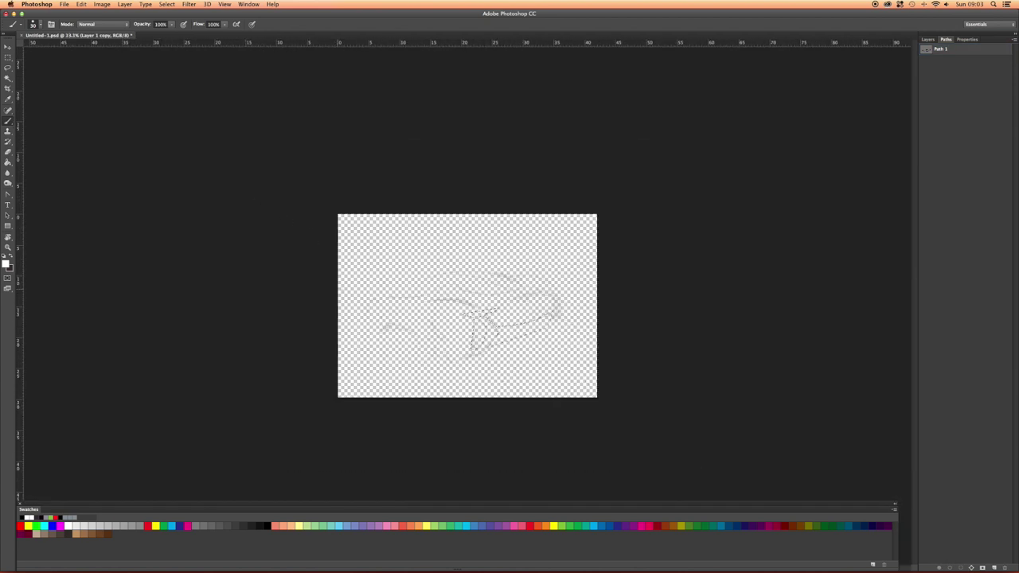
scroll(428, 329, "up", 4)
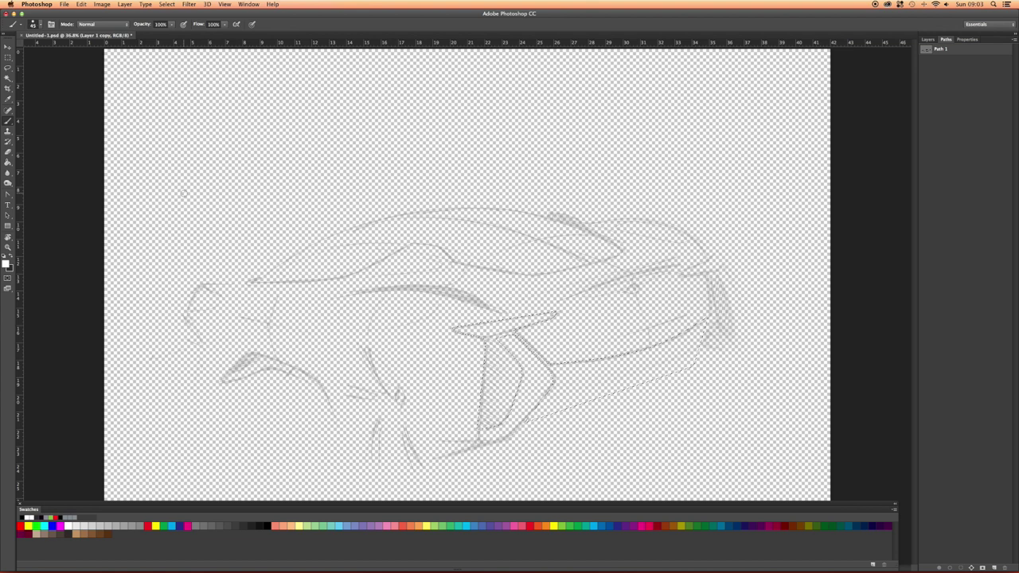
key("bracketright")
key("bracketright")
key("bracketright")
key("bracketright")
key("bracketright")
key("bracketright")
key("bracketright")
key("bracketright")
key("bracketright")
key("bracketright")
left_click(11, 256)
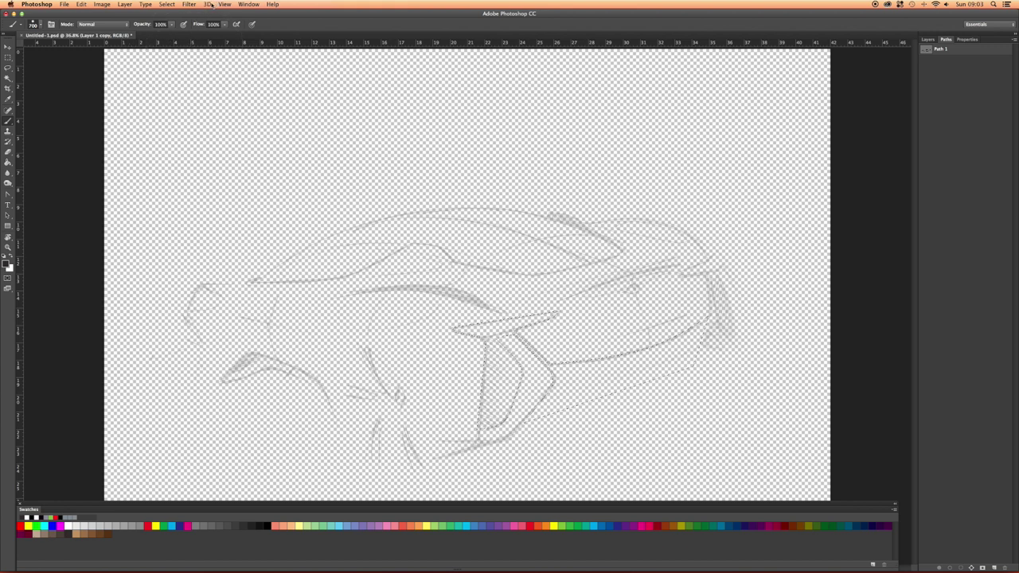
Invert the path selection with Select > Inverse and pick a mid-grey swatch.
left_click(148, 6)
mouse_move(166, 4)
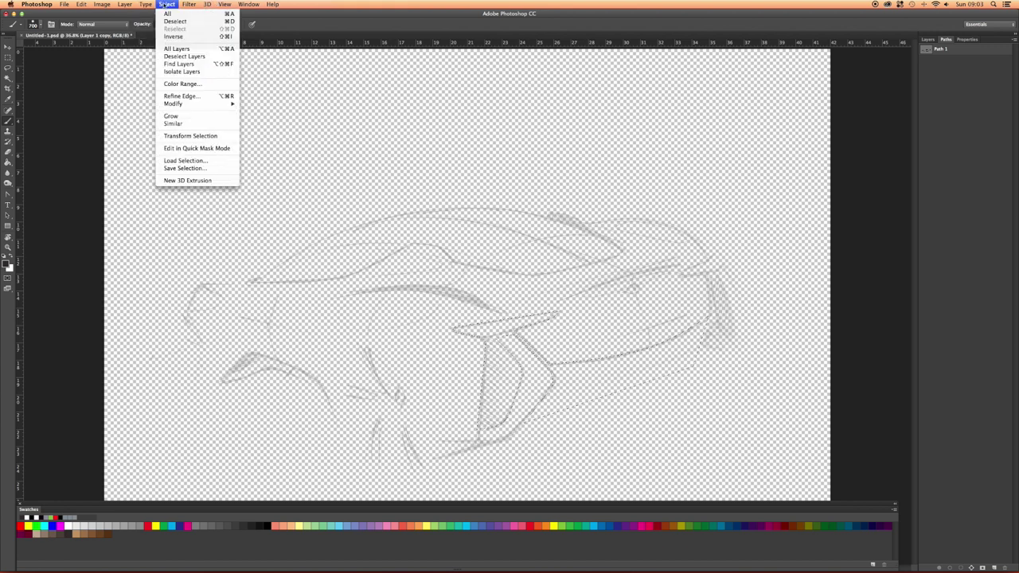
left_click(213, 38)
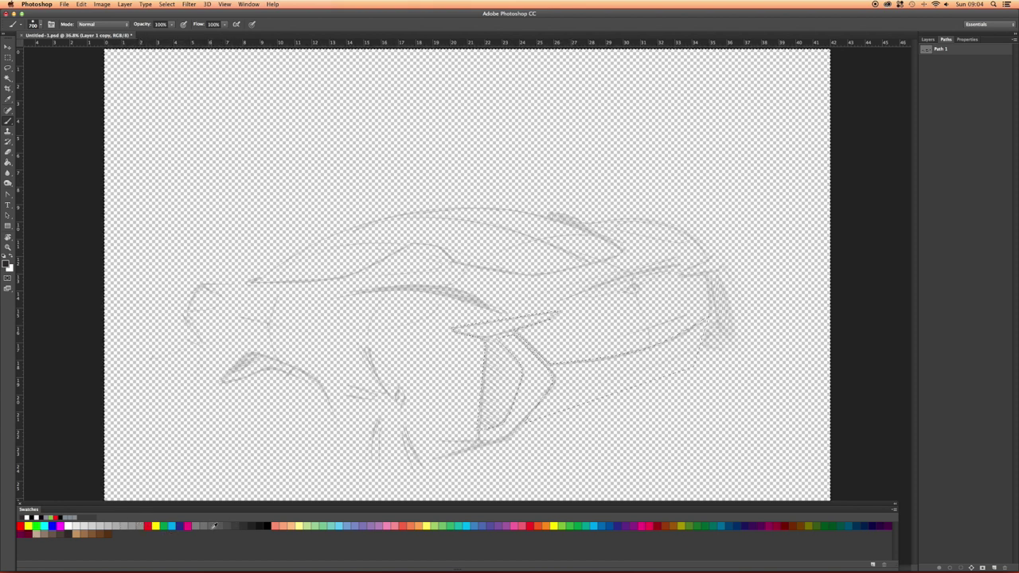
left_click(213, 525)
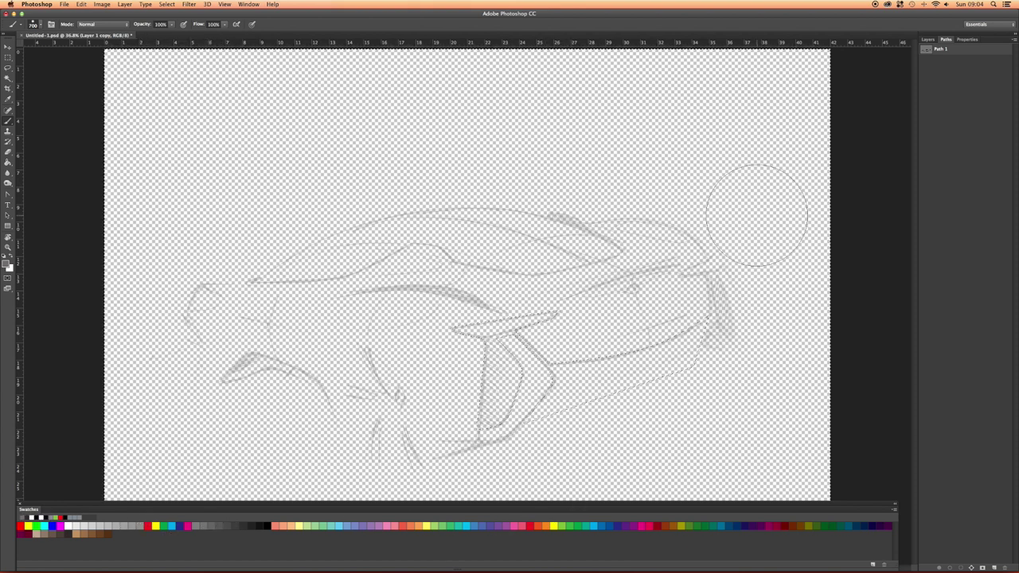
left_click(927, 39)
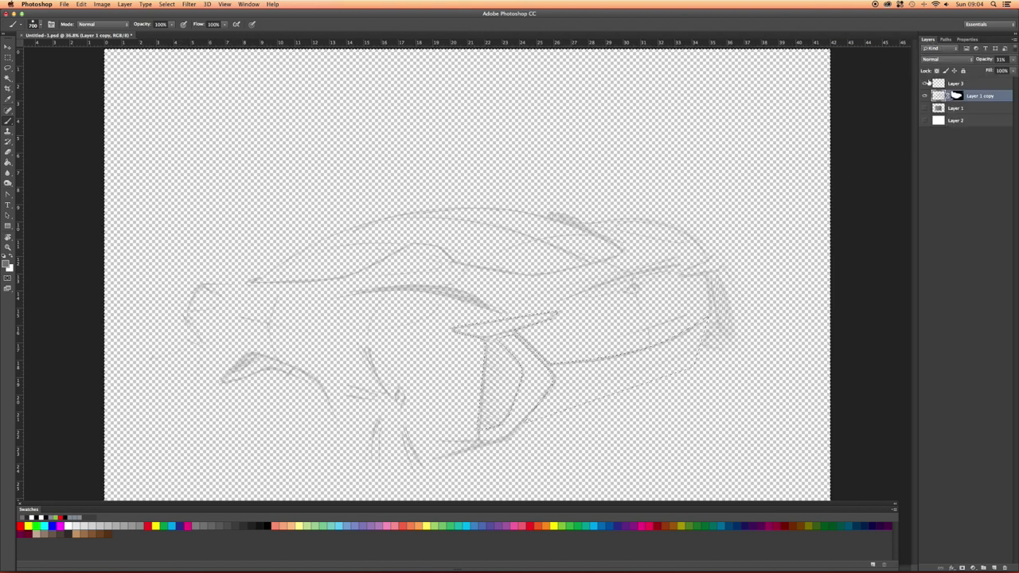
Brush a mid-grey mass over the car body on Layer 3, then lower brush opacity to 50%.
left_click(974, 83)
mouse_move(483, 329)
left_mouse_down()
mouse_move(356, 336)
mouse_move(574, 349)
mouse_move(474, 385)
mouse_move(609, 327)
mouse_move(680, 325)
mouse_move(599, 383)
mouse_move(465, 396)
mouse_move(404, 374)
mouse_move(332, 322)
mouse_move(346, 311)
mouse_move(648, 313)
mouse_move(525, 289)
mouse_move(379, 296)
mouse_move(309, 311)
mouse_move(316, 339)
mouse_move(415, 262)
left_mouse_up()
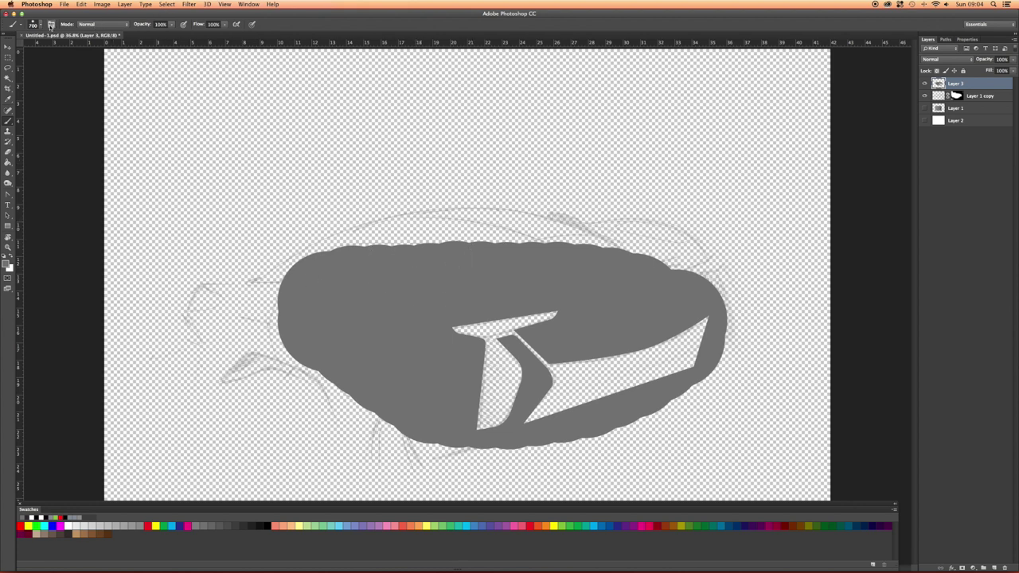
right_click(317, 170)
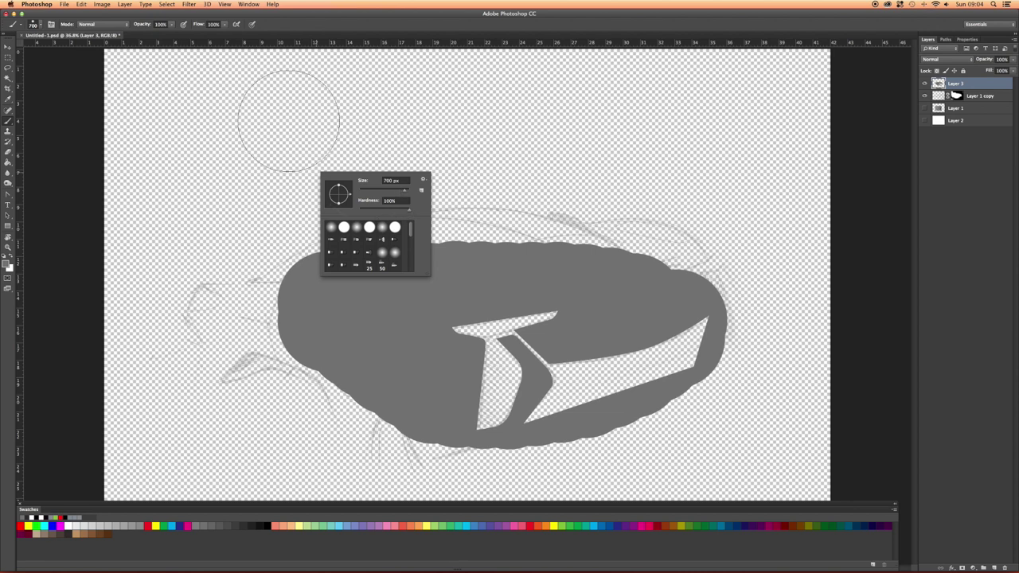
left_click(172, 28)
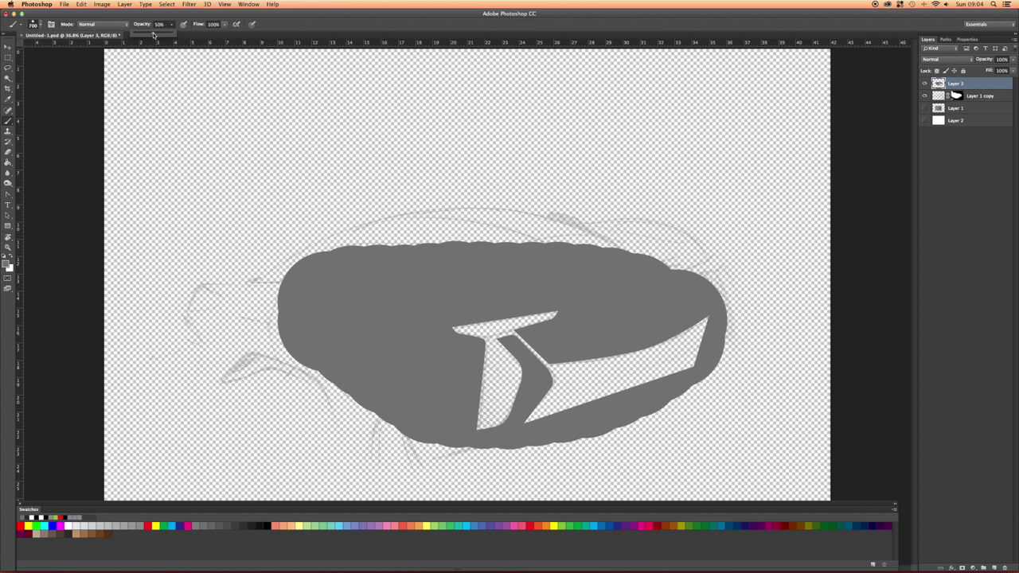
Paint several overlapping translucent grey test strokes at 50% opacity at upper left.
mouse_move(171, 152)
left_mouse_down()
mouse_move(185, 127)
mouse_move(180, 252)
left_mouse_up()
left_click_drag(213, 128, 213, 272)
left_click_drag(247, 127, 248, 287)
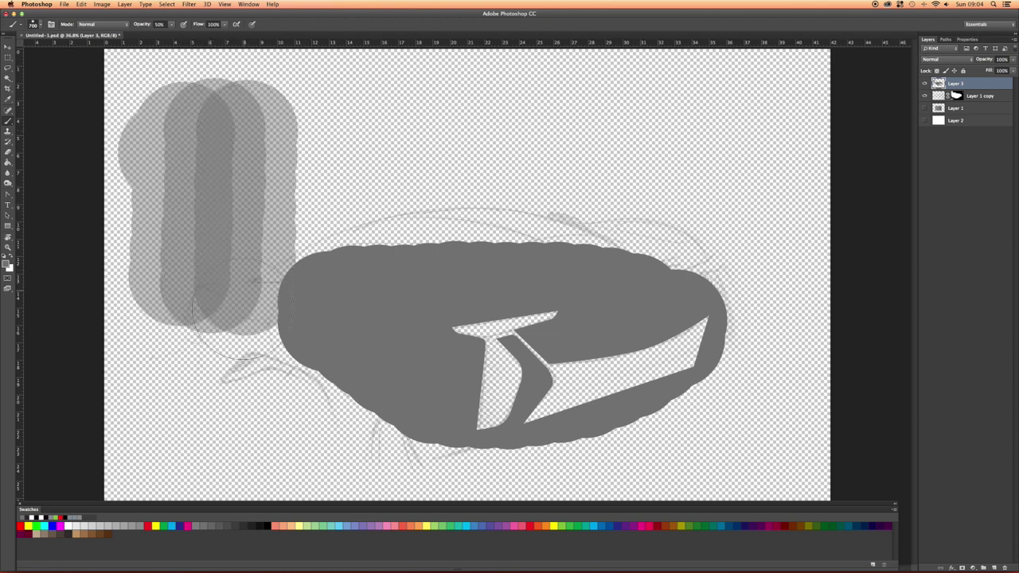
mouse_move(248, 144)
left_mouse_down()
mouse_move(247, 295)
mouse_move(249, 141)
mouse_move(242, 315)
mouse_move(244, 171)
mouse_move(248, 253)
left_mouse_up()
left_click_drag(242, 163, 236, 303)
left_click_drag(234, 199, 233, 299)
left_click_drag(236, 171, 235, 249)
Lower the brush flow well below half and paint horizontal and diagonal test strokes.
left_click(222, 25)
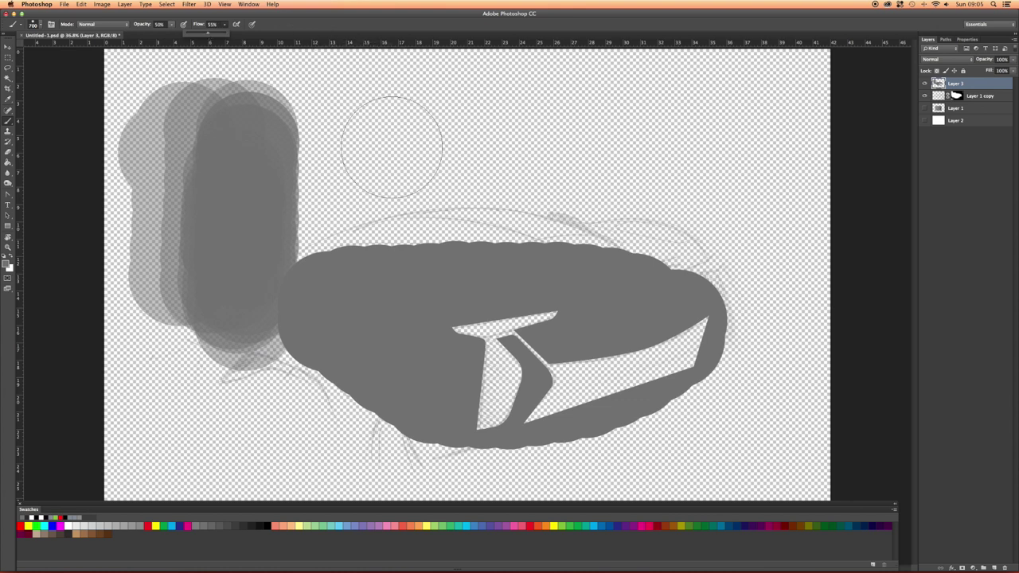
left_click_drag(368, 150, 648, 155)
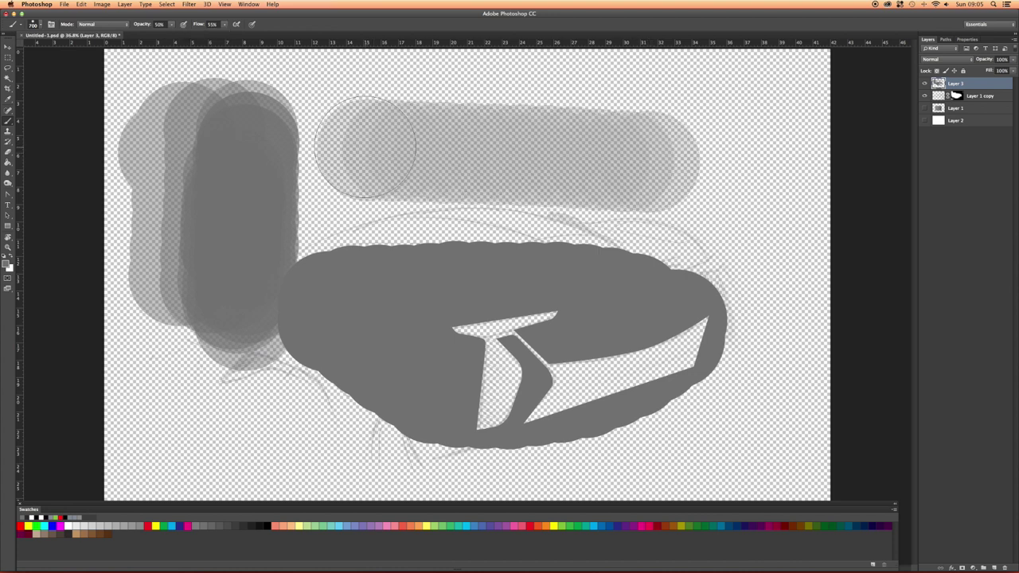
mouse_move(368, 148)
left_mouse_down()
mouse_move(501, 161)
mouse_move(350, 144)
mouse_move(680, 160)
mouse_move(647, 161)
left_mouse_up()
left_click(224, 25)
left_click_drag(213, 32, 207, 33)
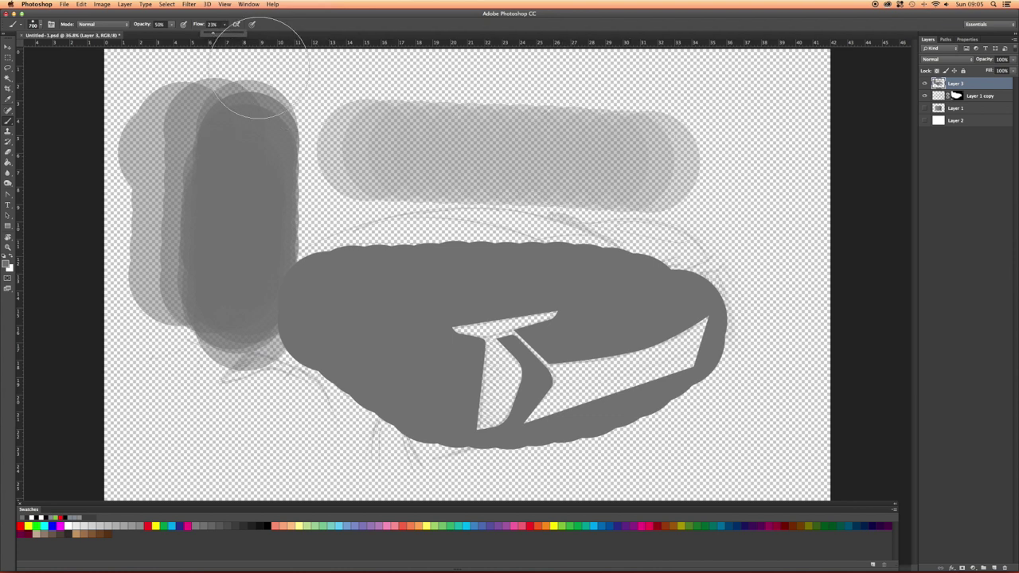
left_click_drag(551, 154, 676, 152)
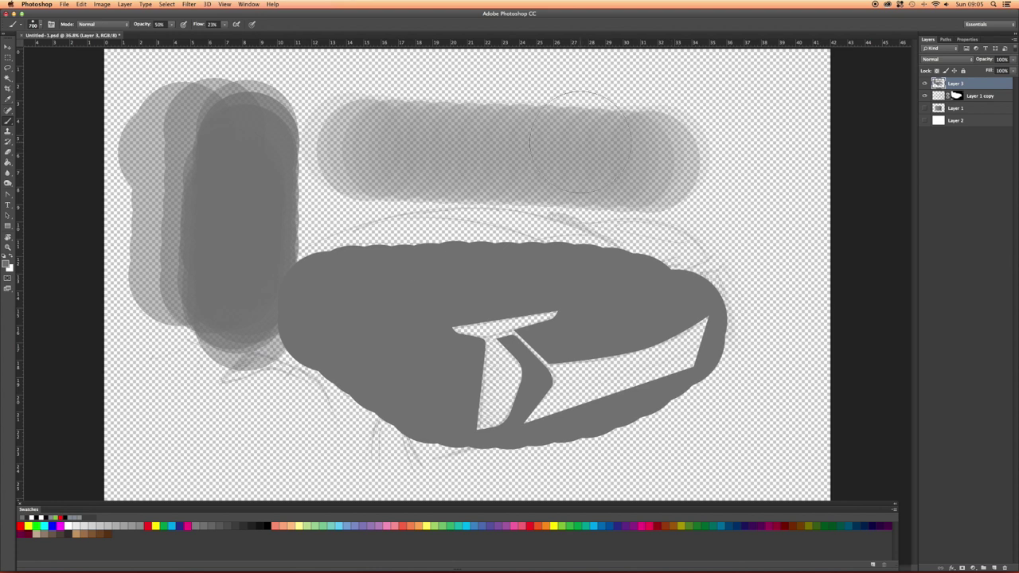
mouse_move(171, 437)
left_mouse_down()
mouse_move(463, 180)
mouse_move(481, 183)
left_mouse_up()
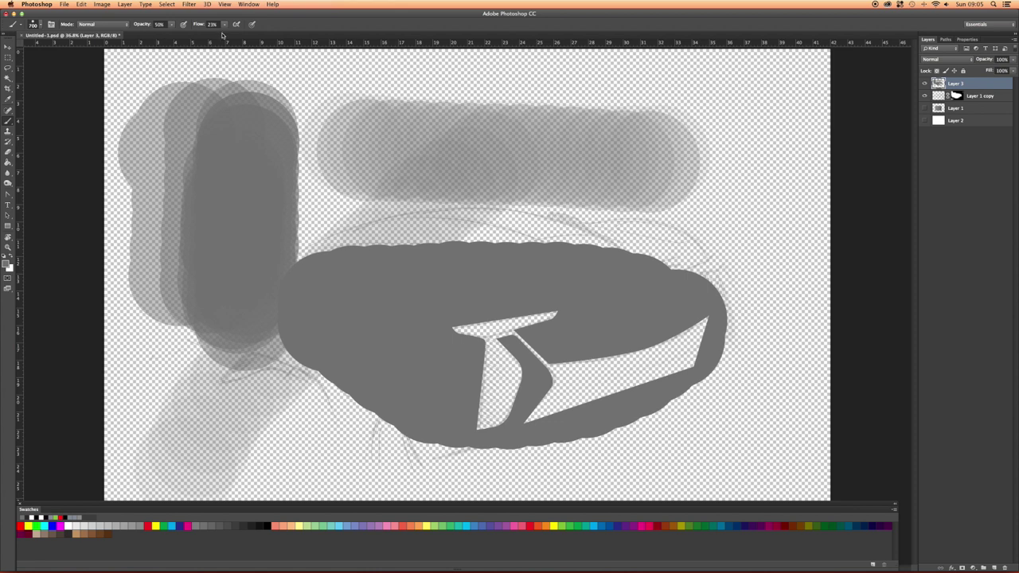
Undo the test strokes and raise brush opacity back to 100%, keeping 23% flow.
key("super+alt+z")
key("super+alt+z")
key("super+alt+z")
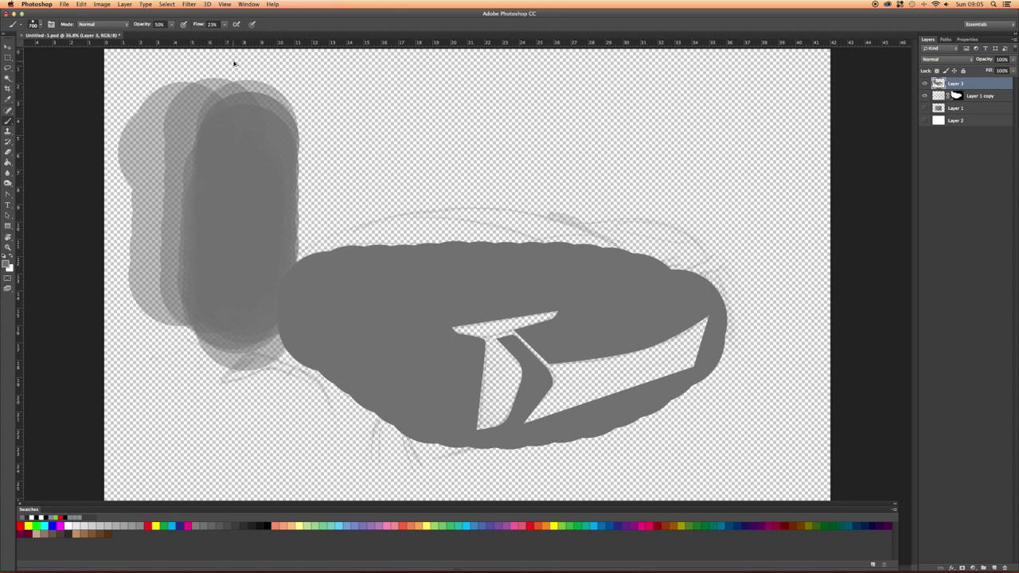
key("super+alt+z")
key("super+alt+z")
key("super+alt+z")
key("super+alt+z")
key("super+alt+z")
key("super+alt+z")
key("super+alt+z")
key("super+alt+z")
left_click_drag(171, 26, 192, 36)
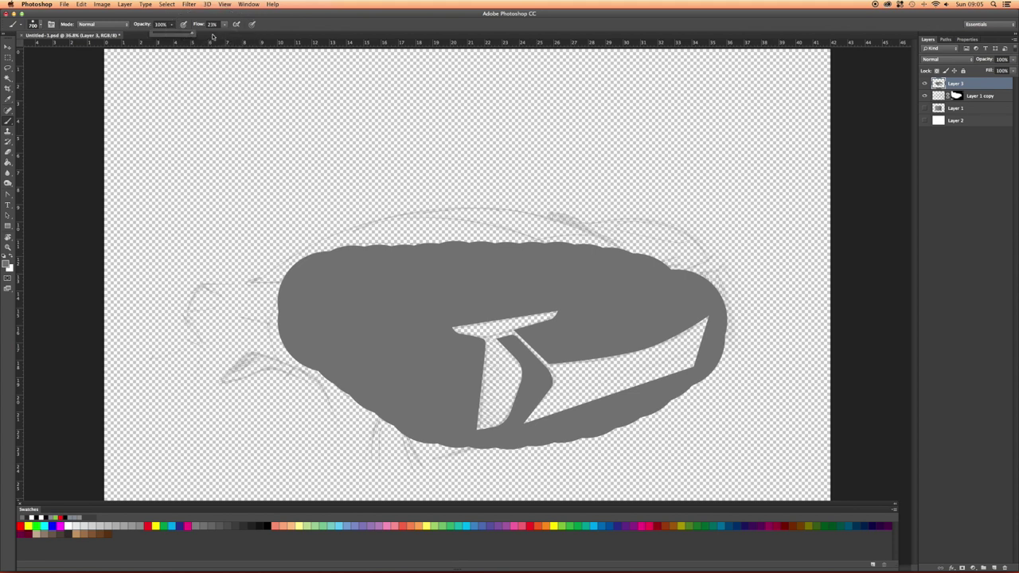
Set brush hardness to 0% and paint a soft grey test stroke above the car.
right_click(239, 124)
left_click_drag(290, 161, 279, 163)
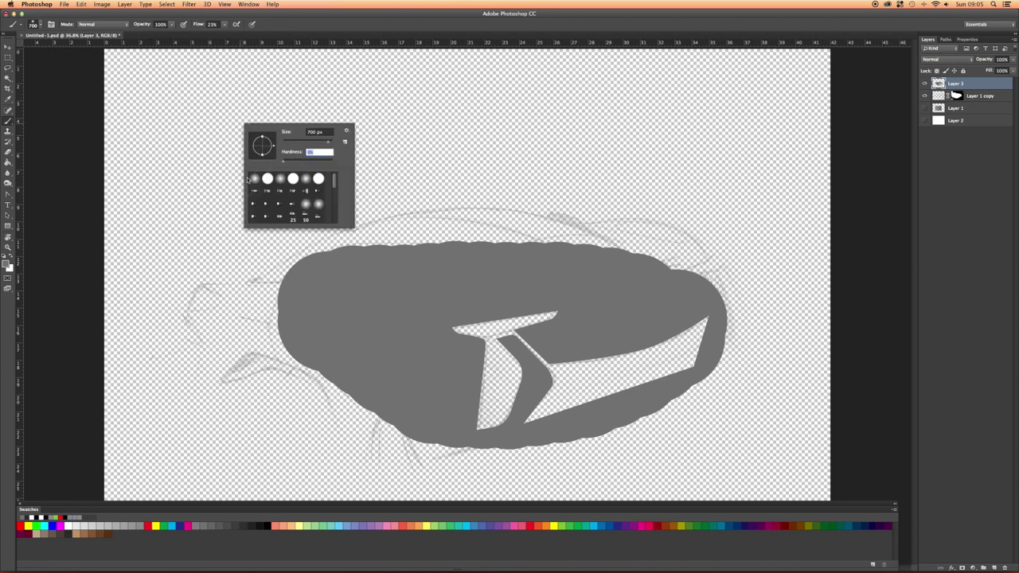
left_click(67, 136)
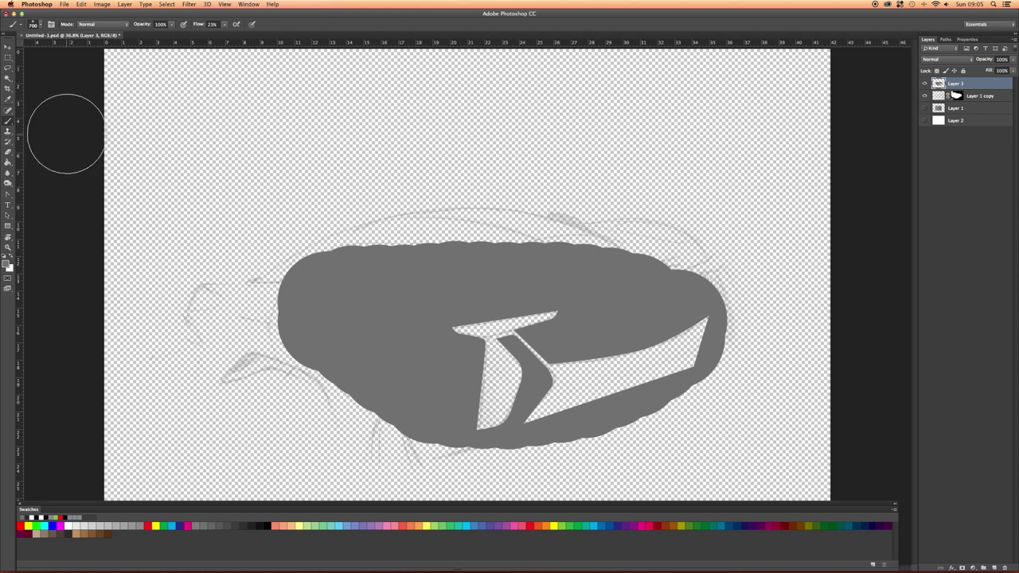
mouse_move(189, 149)
left_mouse_down()
mouse_move(490, 164)
mouse_move(248, 179)
mouse_move(505, 153)
mouse_move(264, 175)
mouse_move(471, 148)
mouse_move(378, 171)
mouse_move(323, 152)
mouse_move(511, 134)
mouse_move(540, 185)
left_mouse_up()
Restore 100% hardness and flow, paint a hard-edged test stroke, then undo both strokes.
right_click(448, 151)
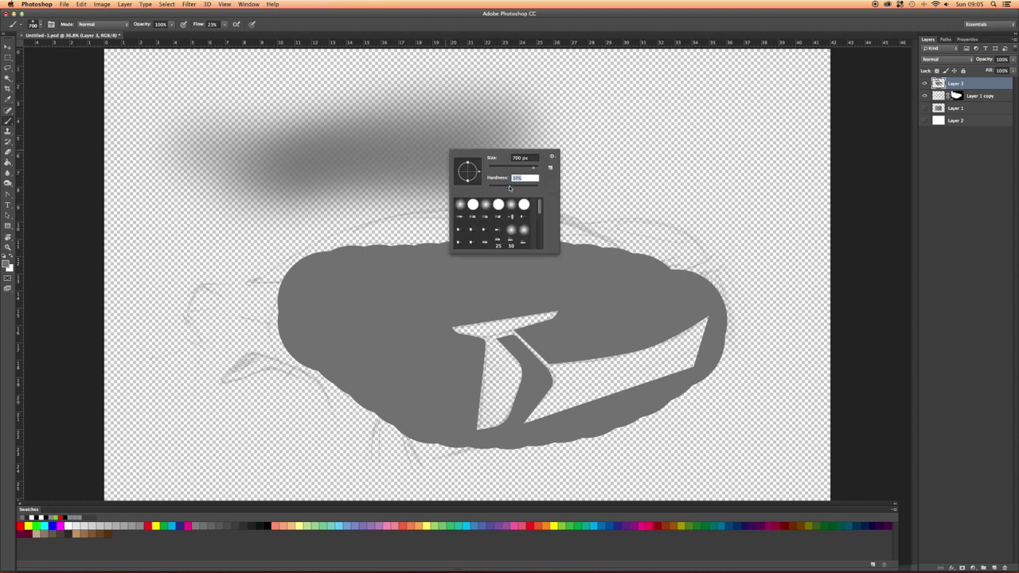
key("Return")
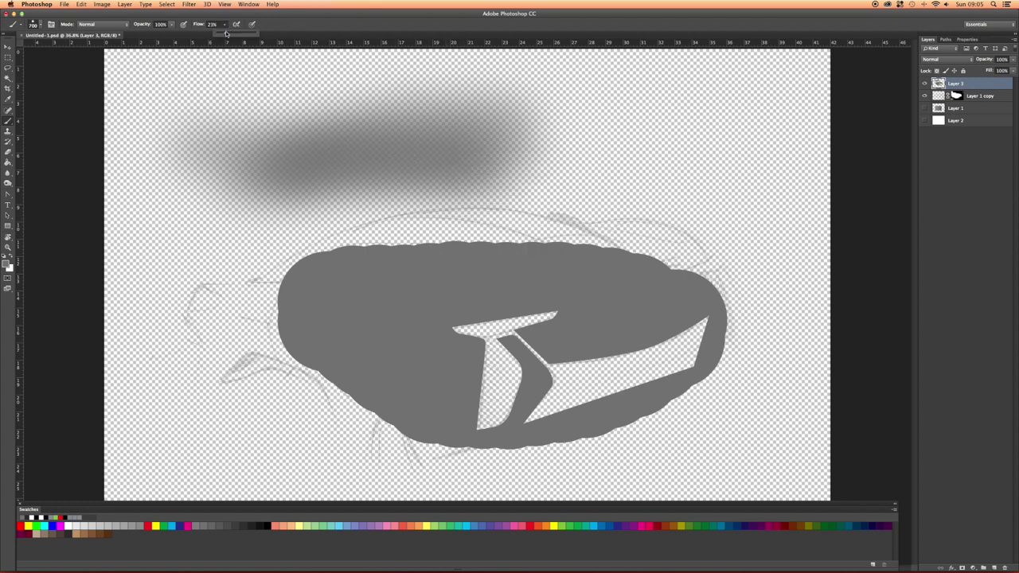
left_click_drag(248, 132, 417, 144)
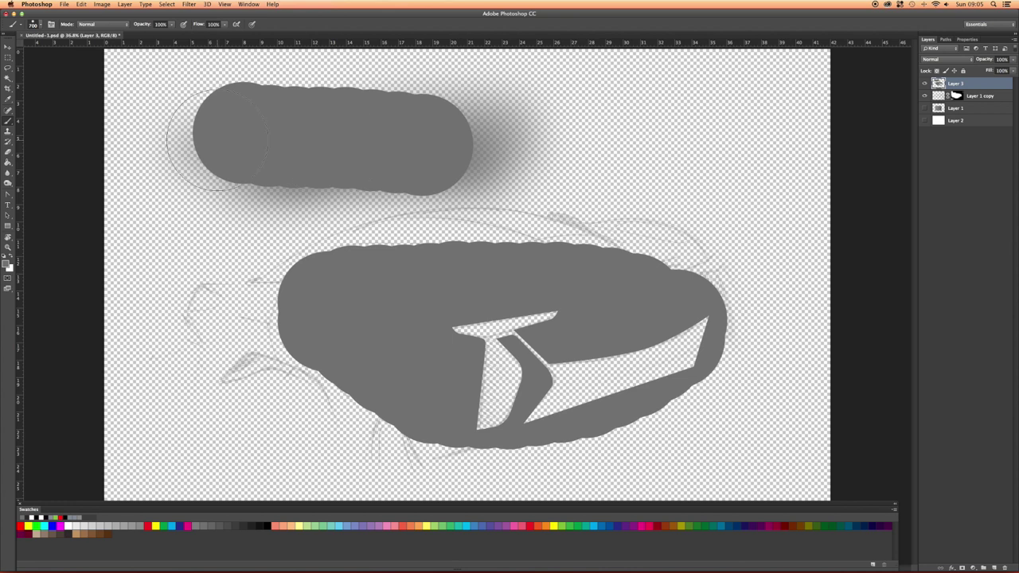
key("super+alt+z")
key("super+alt+z")
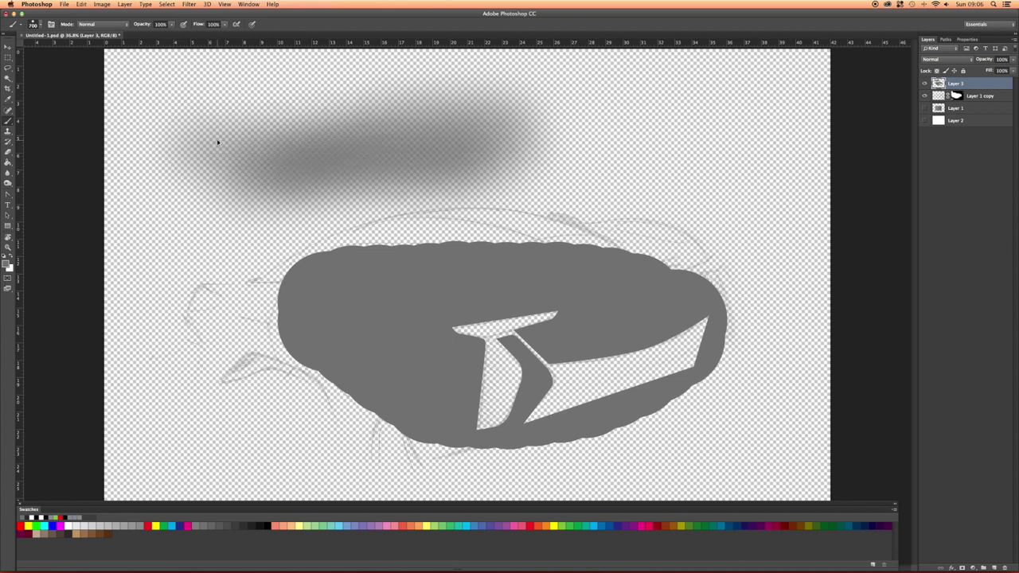
key("super+alt+z")
key("super+alt+z")
key("super+alt+z")
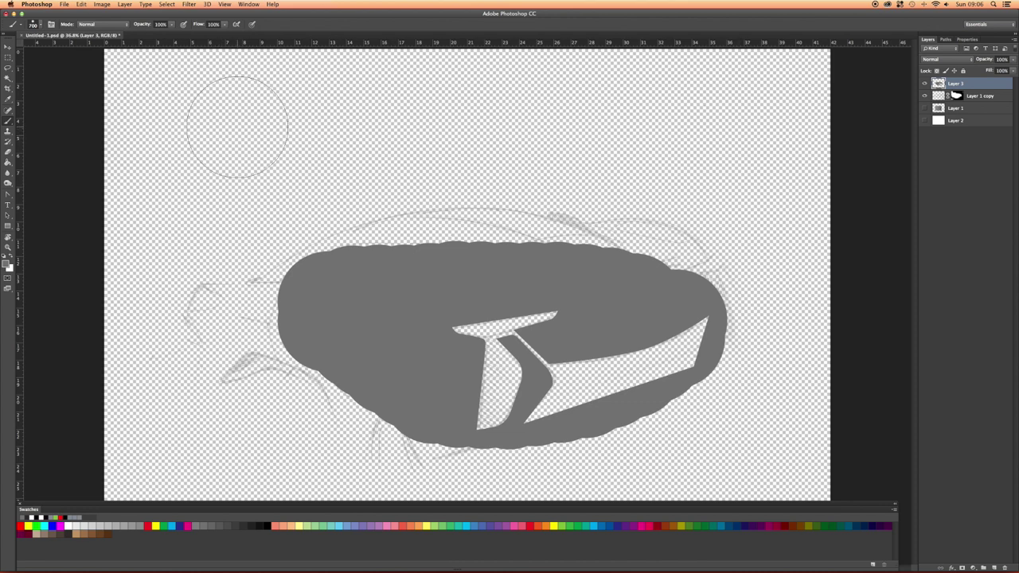
Set the Eraser to 50% opacity and flow with a soft edge at about 188 px.
key("e")
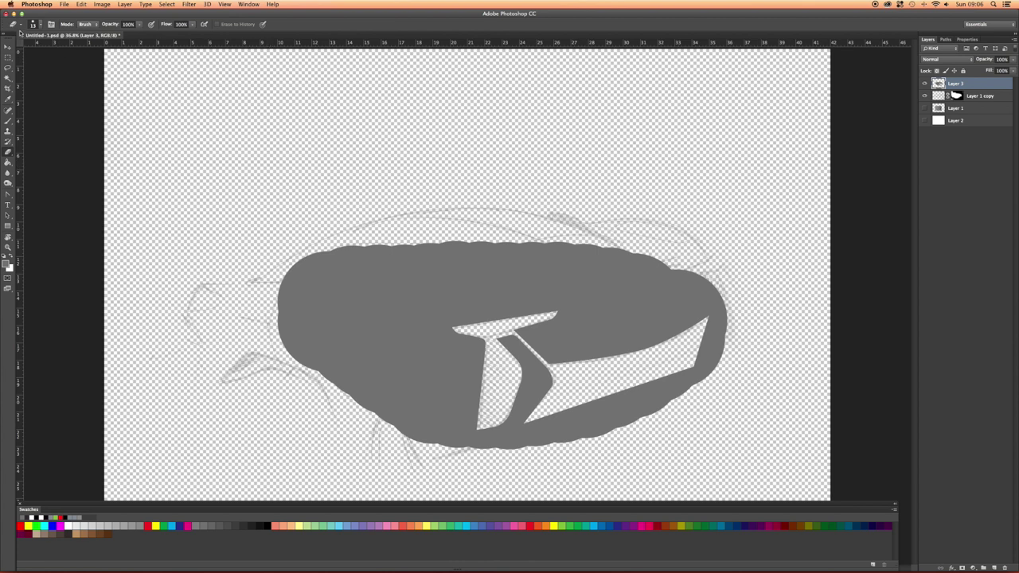
right_click(8, 155)
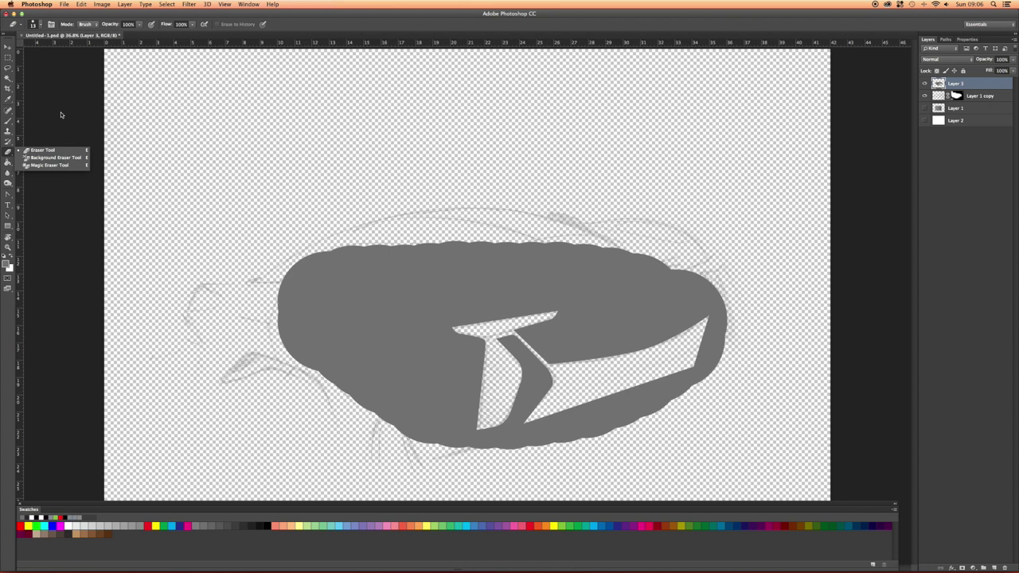
left_click(85, 61)
left_click(140, 27)
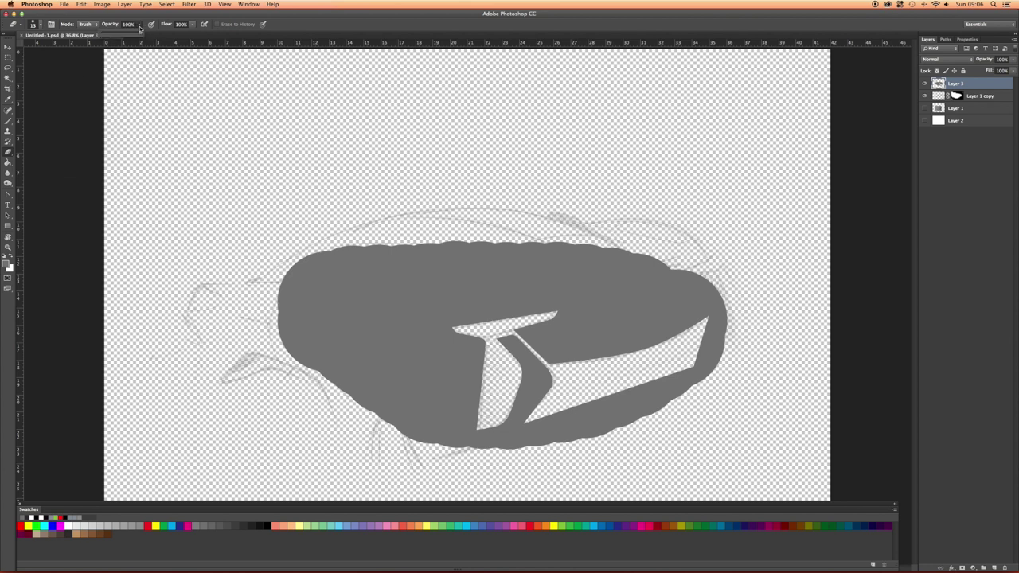
left_click(193, 26)
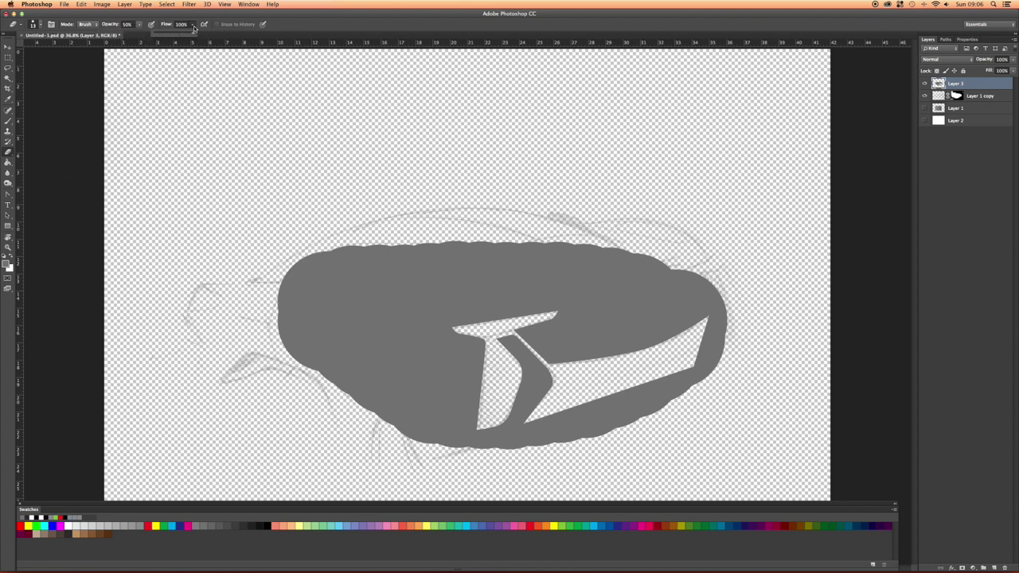
right_click(234, 120)
left_click(283, 158)
left_click_drag(291, 139, 303, 141)
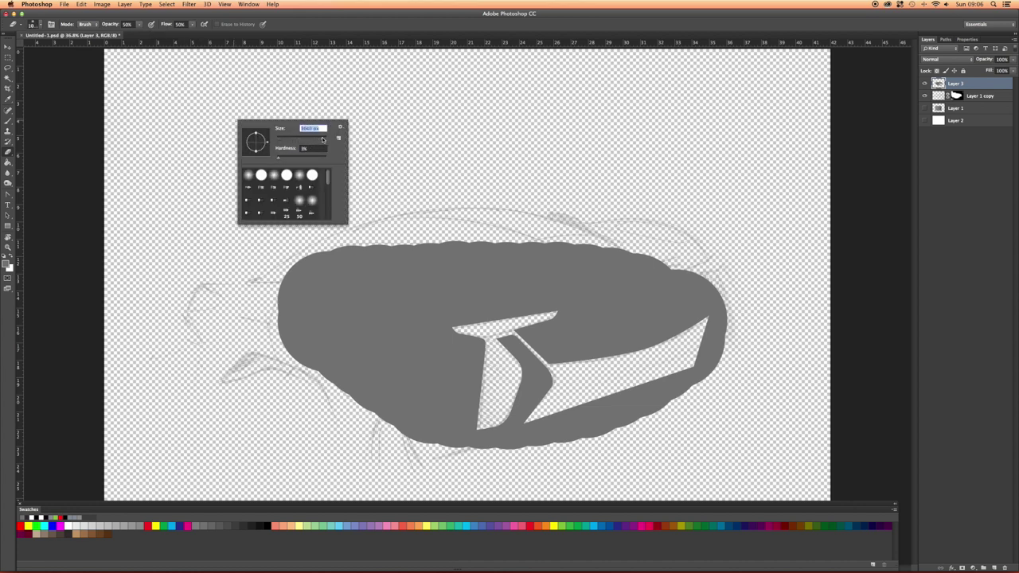
key("Return")
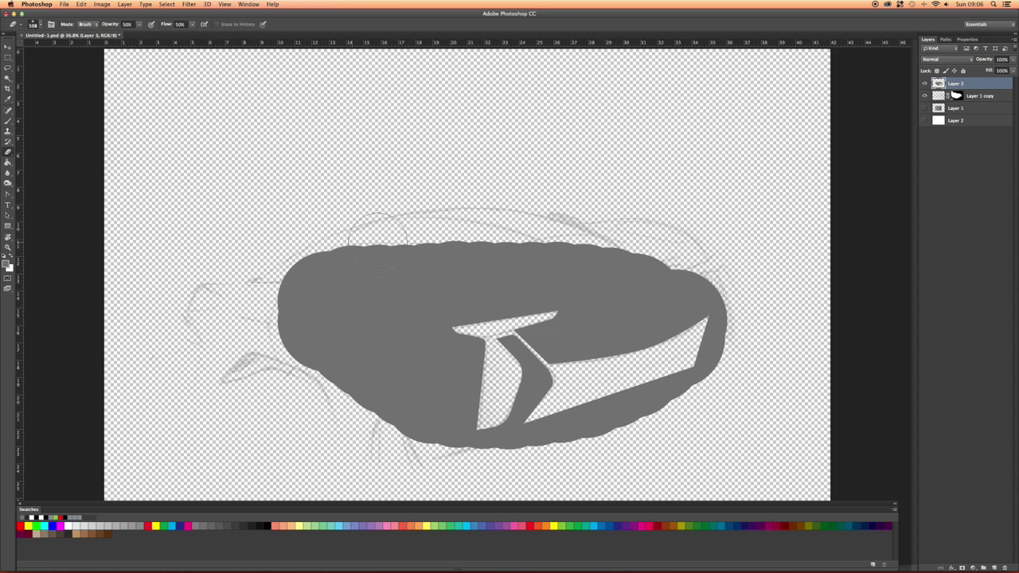
Erase the grey shape's top band and lower-right edge, then hide Layer 3.
mouse_move(581, 225)
left_mouse_down()
mouse_move(549, 231)
mouse_move(607, 235)
mouse_move(306, 229)
mouse_move(576, 225)
mouse_move(238, 218)
left_mouse_up()
mouse_move(490, 213)
left_mouse_down()
mouse_move(451, 226)
mouse_move(687, 237)
mouse_move(231, 232)
mouse_move(703, 252)
mouse_move(286, 237)
mouse_move(479, 253)
left_mouse_up()
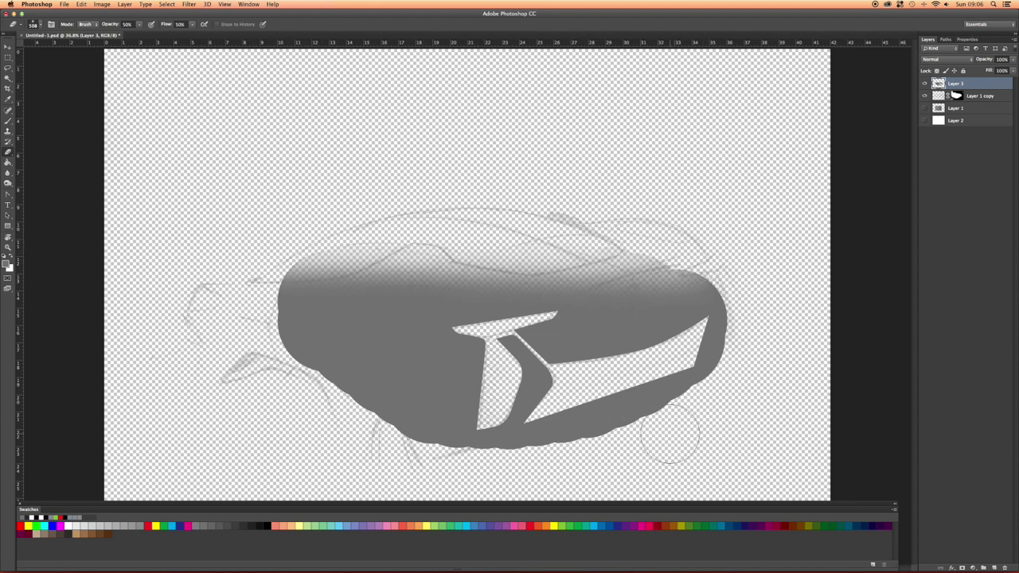
mouse_move(688, 416)
left_mouse_down()
mouse_move(546, 470)
mouse_move(612, 440)
mouse_move(650, 405)
mouse_move(618, 415)
mouse_move(755, 348)
mouse_move(689, 396)
mouse_move(545, 460)
mouse_move(624, 415)
mouse_move(560, 453)
left_mouse_up()
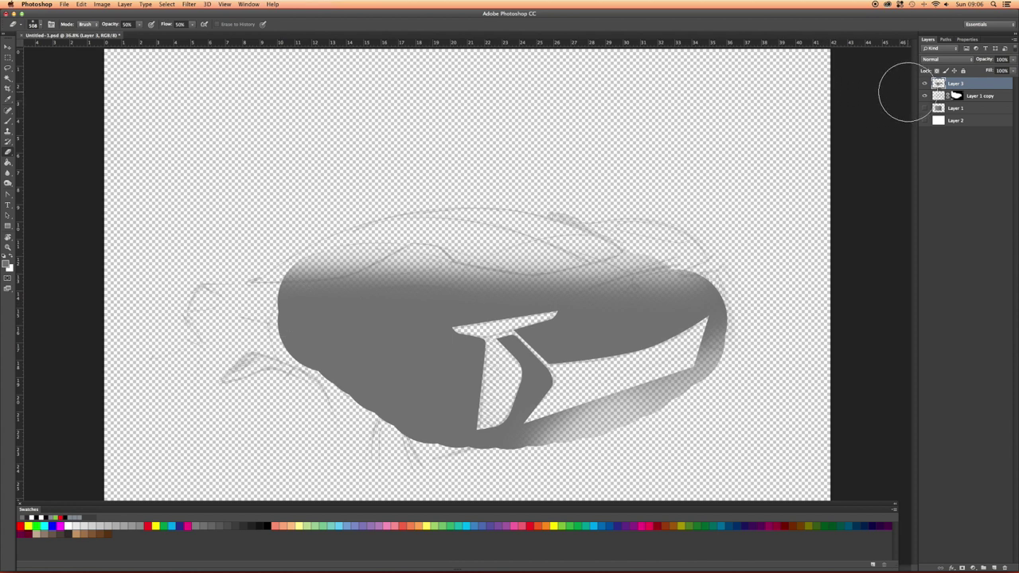
left_click(924, 83)
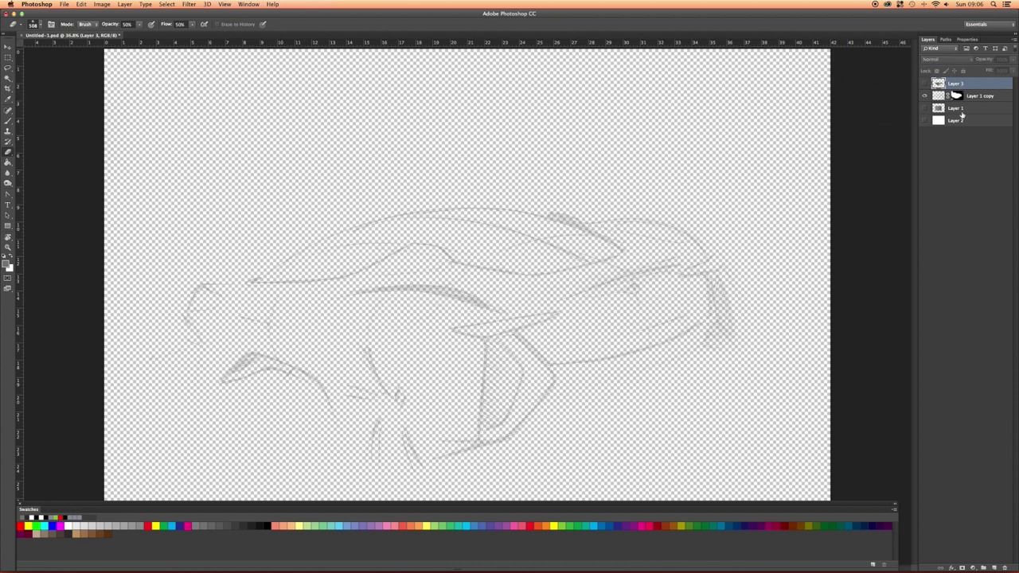
Add an empty Layer 4 and set the brush to 0% hardness.
left_click(994, 568)
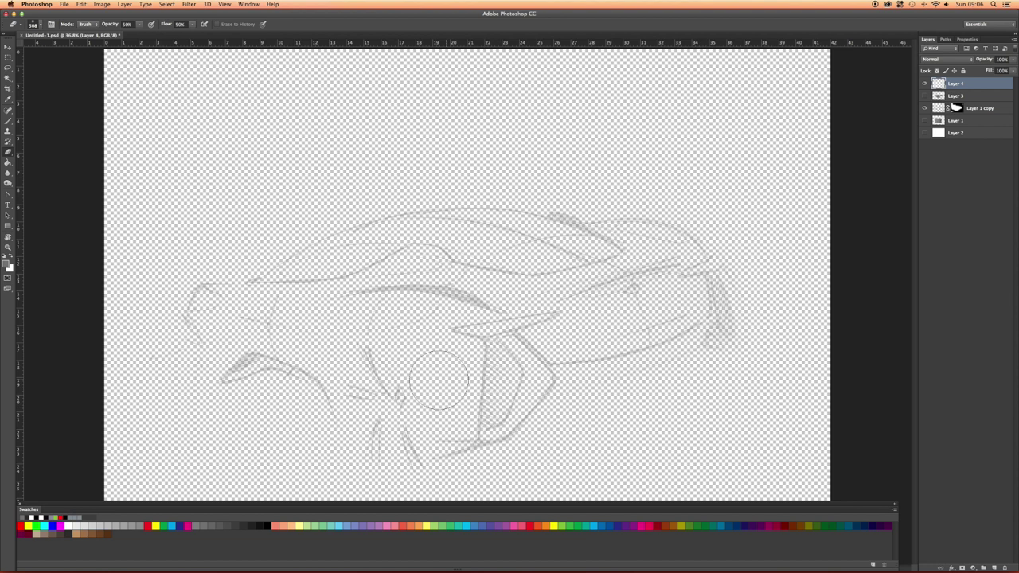
key("b")
right_click(336, 313)
left_click(379, 344)
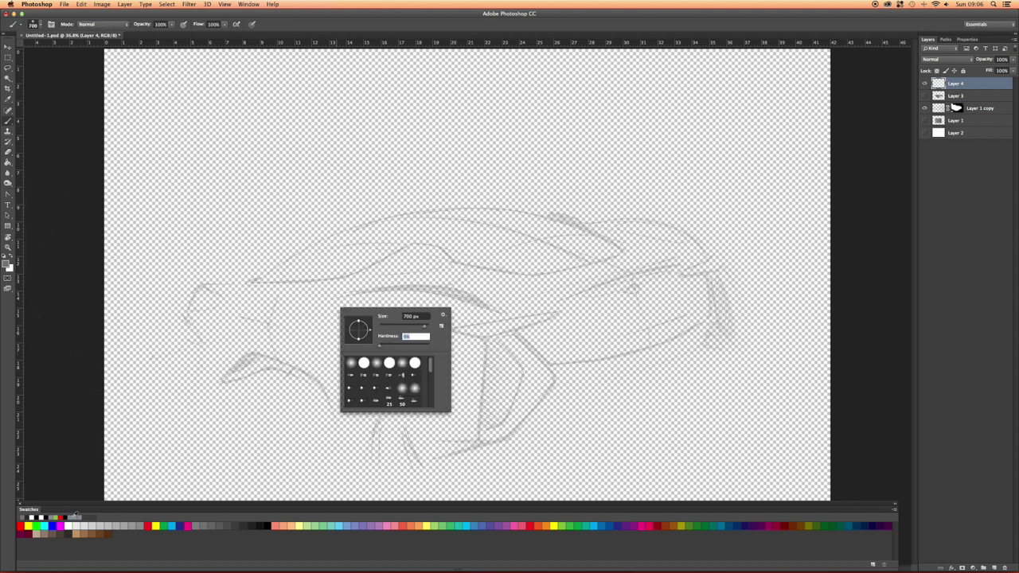
key("Return")
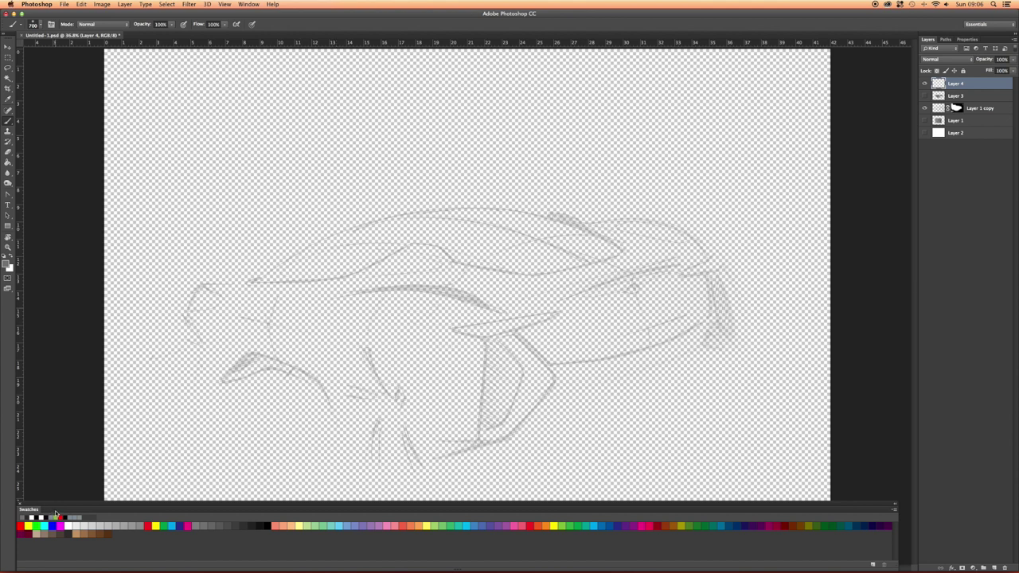
Toggle the Swatches panel off and back on, and rearrange the Layers panel tab.
left_click(248, 4)
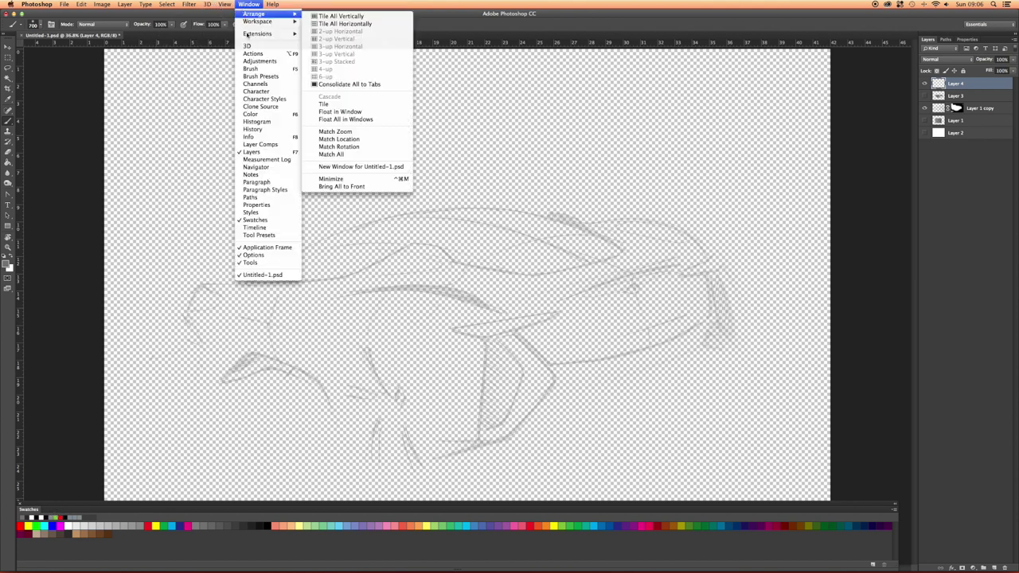
left_click(255, 220)
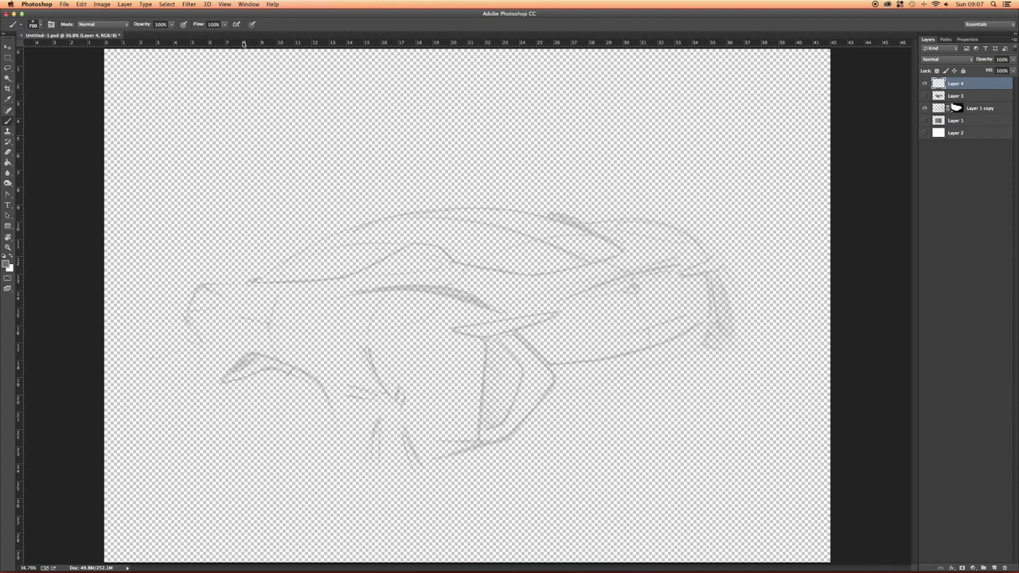
left_click(247, 5)
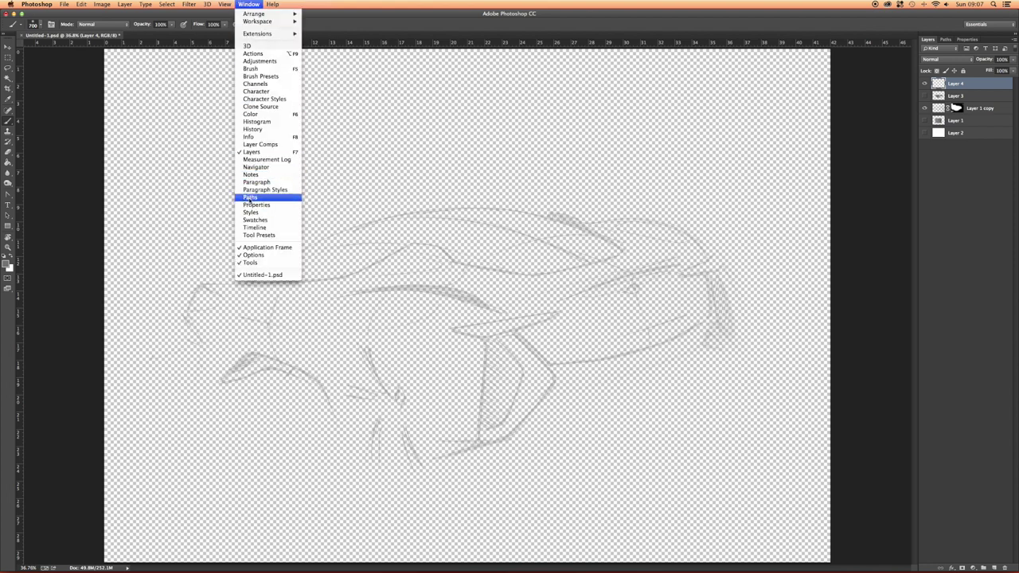
left_click(253, 221)
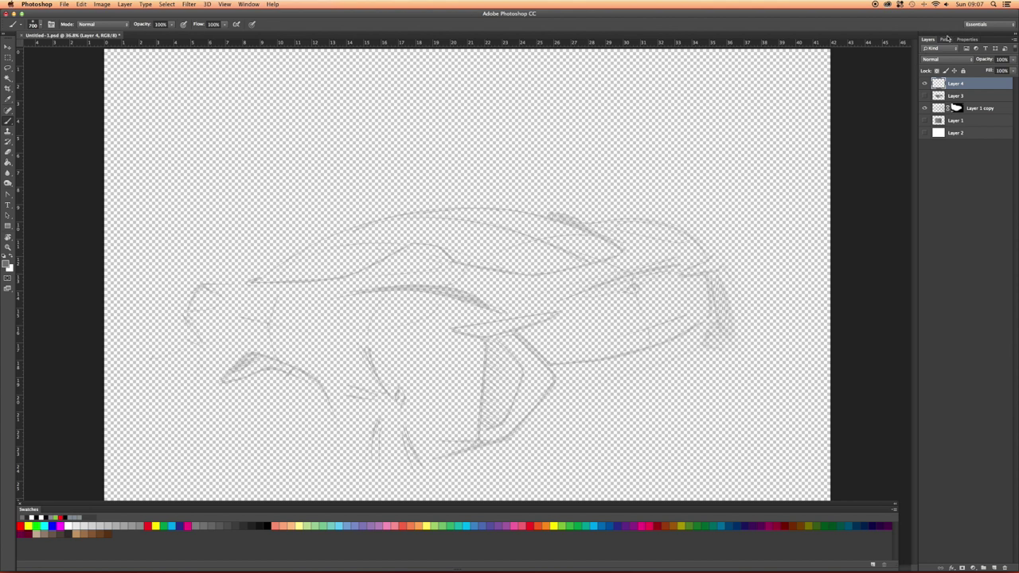
left_click_drag(928, 40, 971, 42)
Switch the Swatches panel display to Large Thumbnail.
left_click(893, 510)
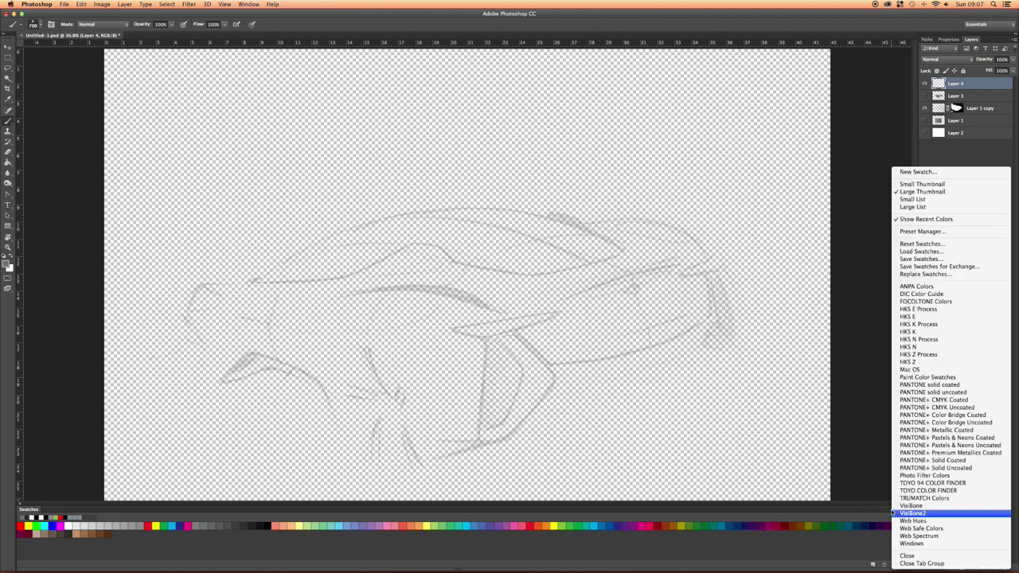
left_click(927, 185)
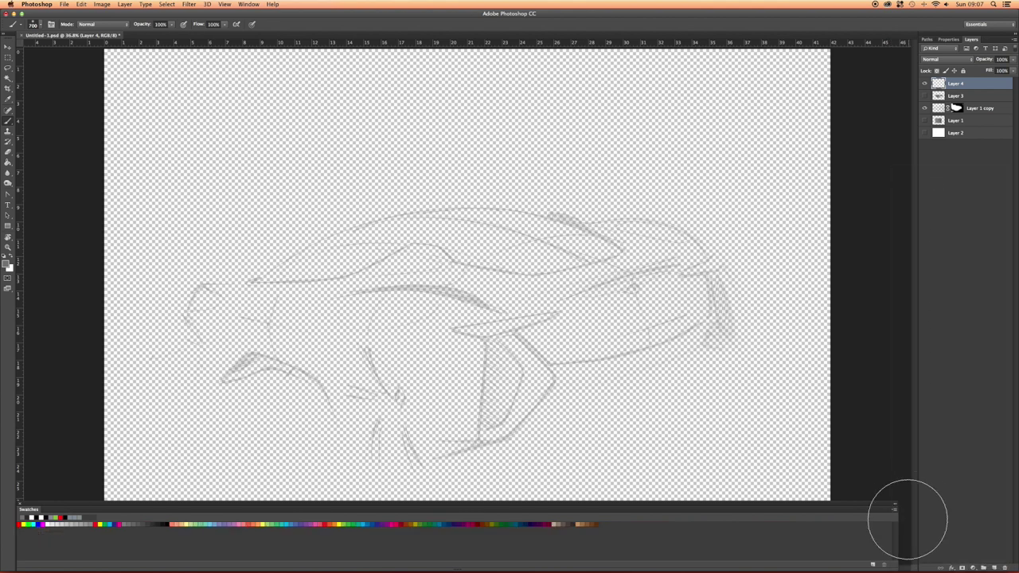
left_click(893, 511)
left_click(923, 192)
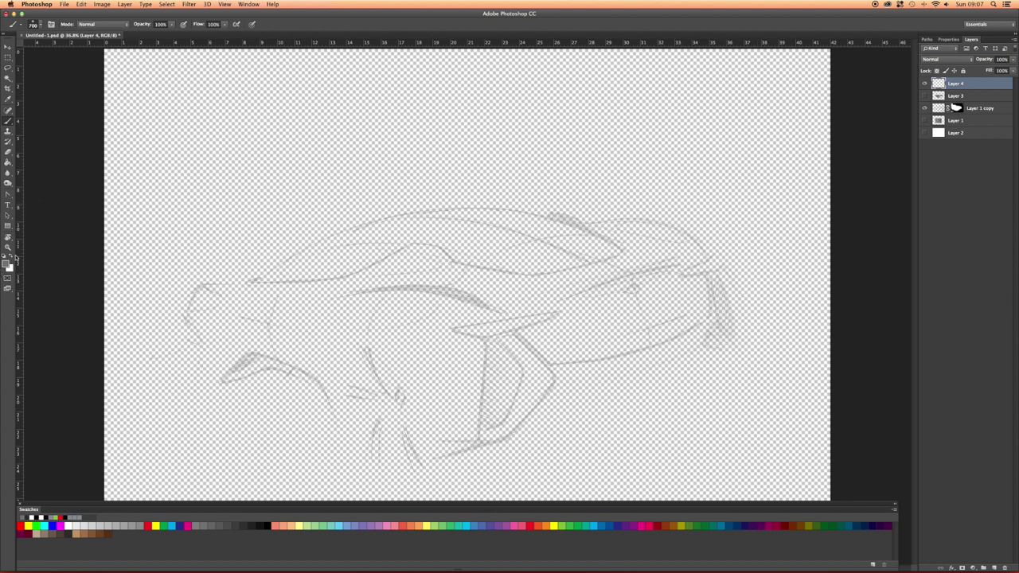
left_click(8, 265)
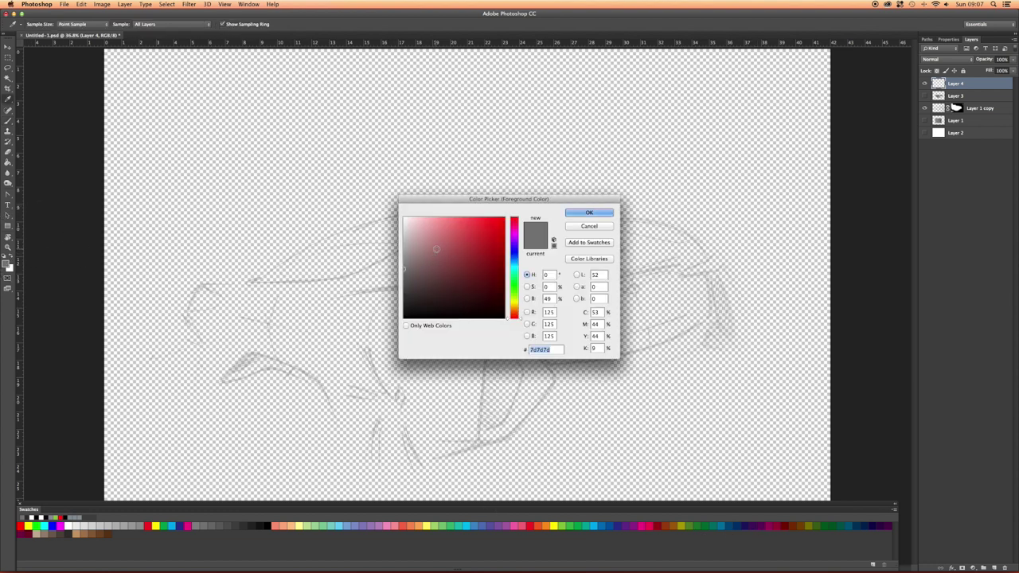
Pick pure red ff0000 in the Color Picker and add it to the swatches as Swatch 1.
left_click(504, 214)
left_click_drag(504, 214, 707, 174)
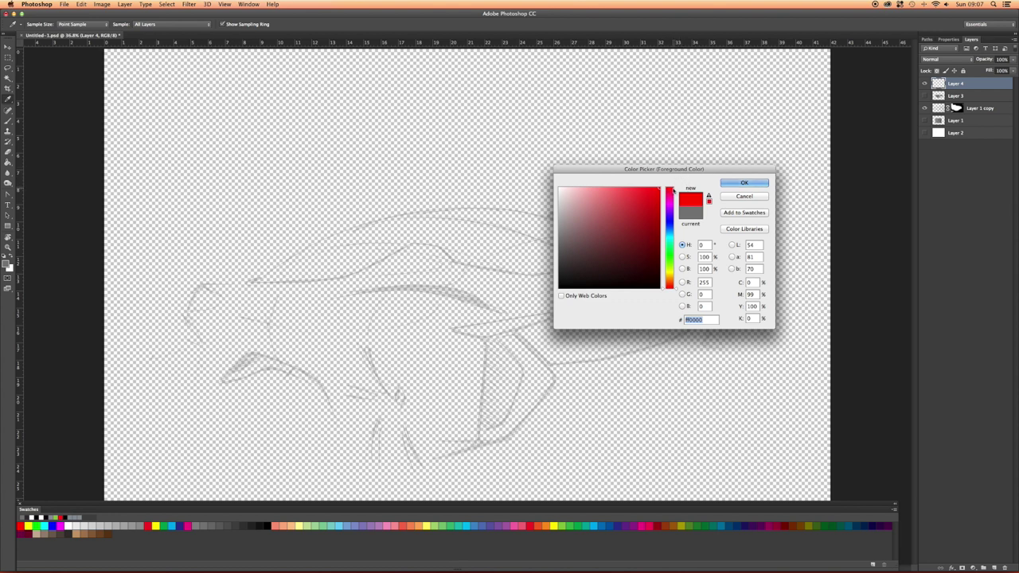
mouse_move(650, 191)
left_mouse_down()
mouse_move(635, 188)
mouse_move(640, 177)
mouse_move(662, 172)
left_mouse_up()
left_click(743, 213)
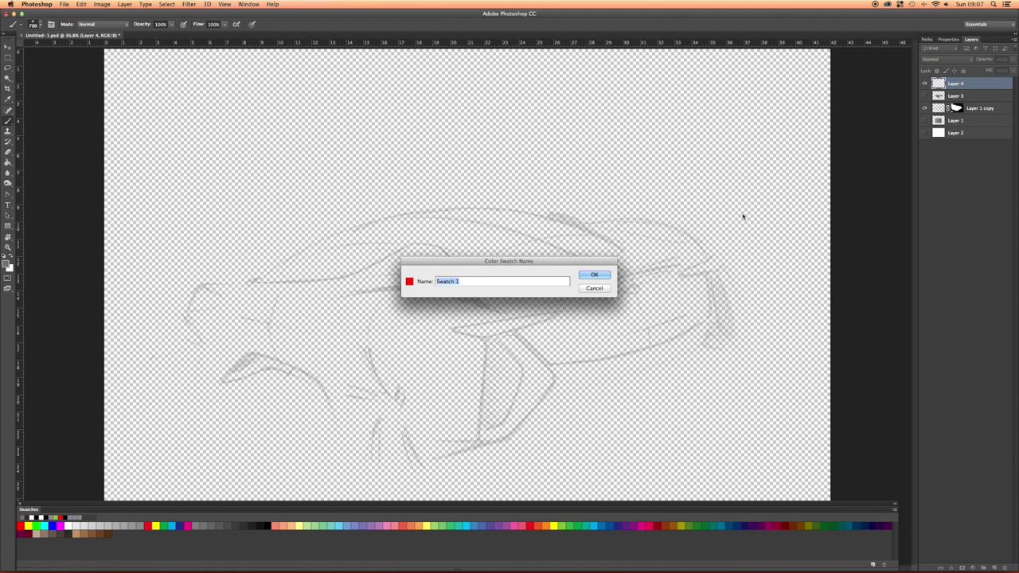
left_click(589, 275)
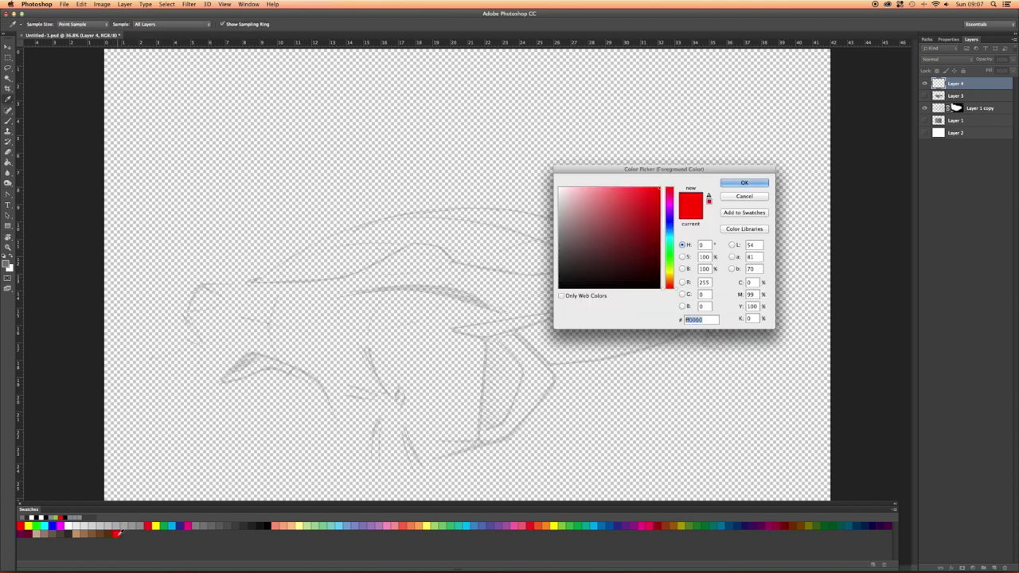
Set the picker colour to black and close the Color Picker.
left_click_drag(613, 205, 195, 247)
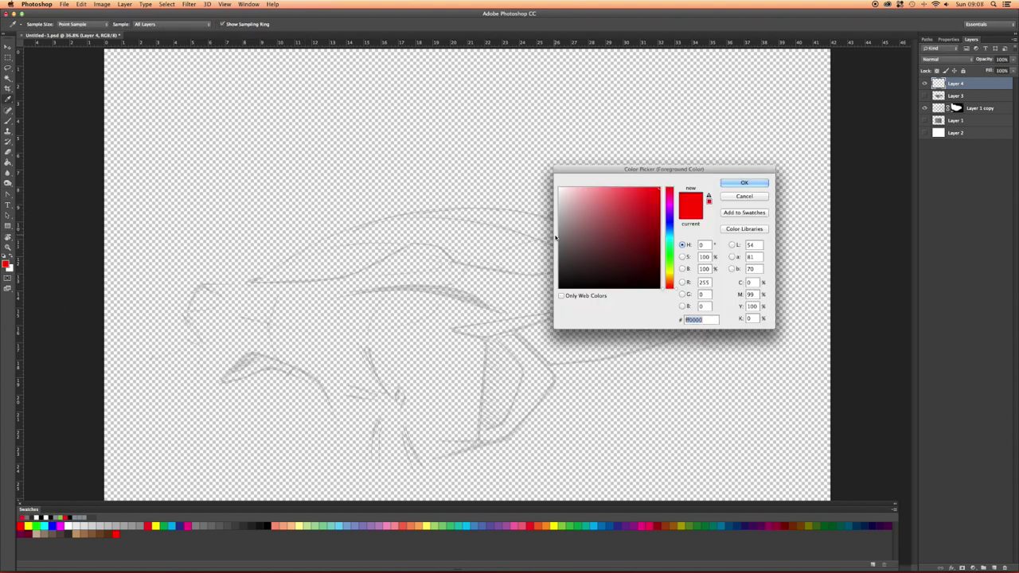
left_click_drag(557, 230, 557, 285)
left_click(744, 183)
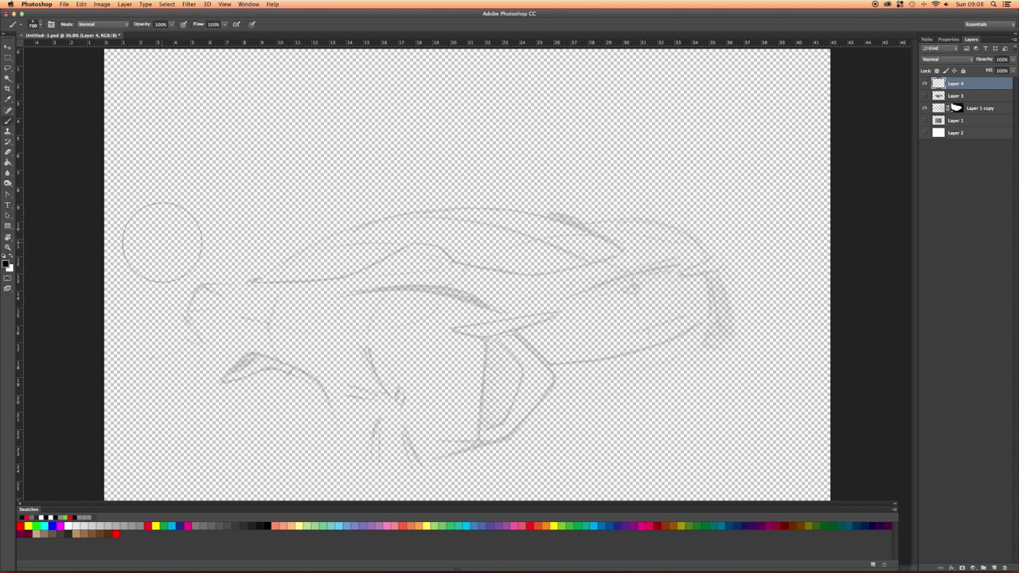
Swap the colours and set the foreground to the darker red b62a2a.
left_click(12, 256)
left_click(8, 264)
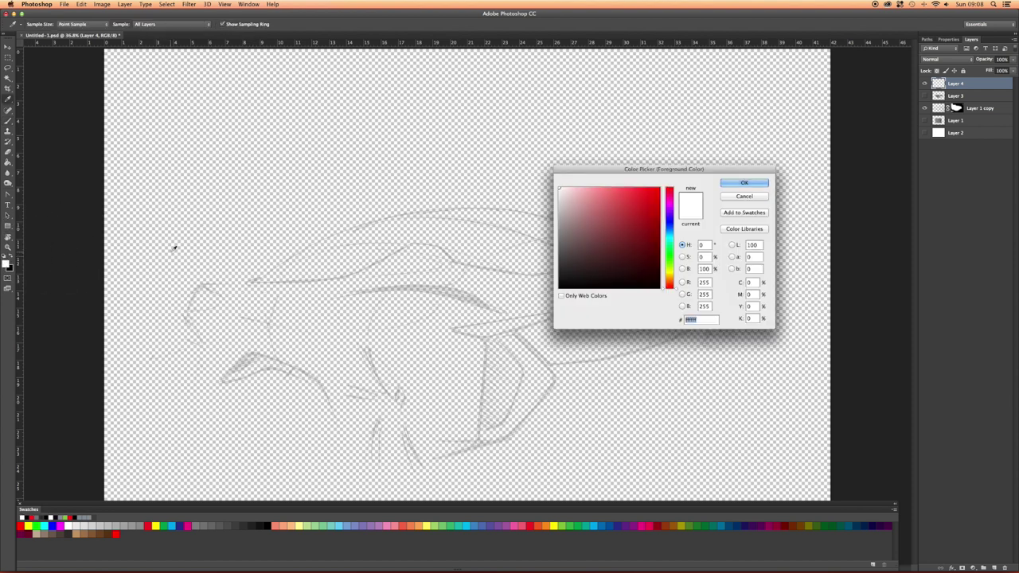
left_click(636, 215)
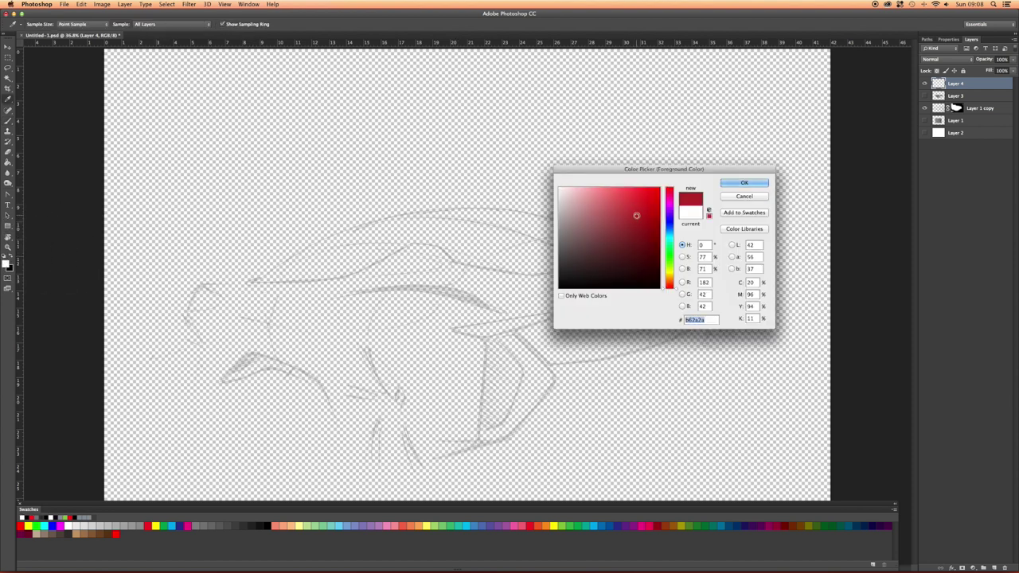
left_click(737, 184)
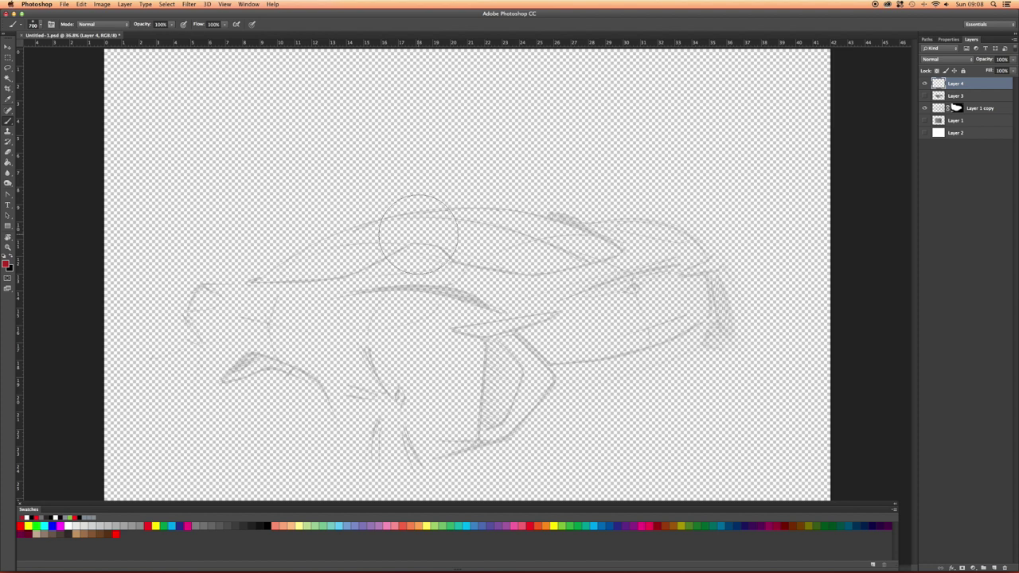
Reopen the foreground Color Picker twice, confirming the b62a2a red each time.
left_click(8, 265)
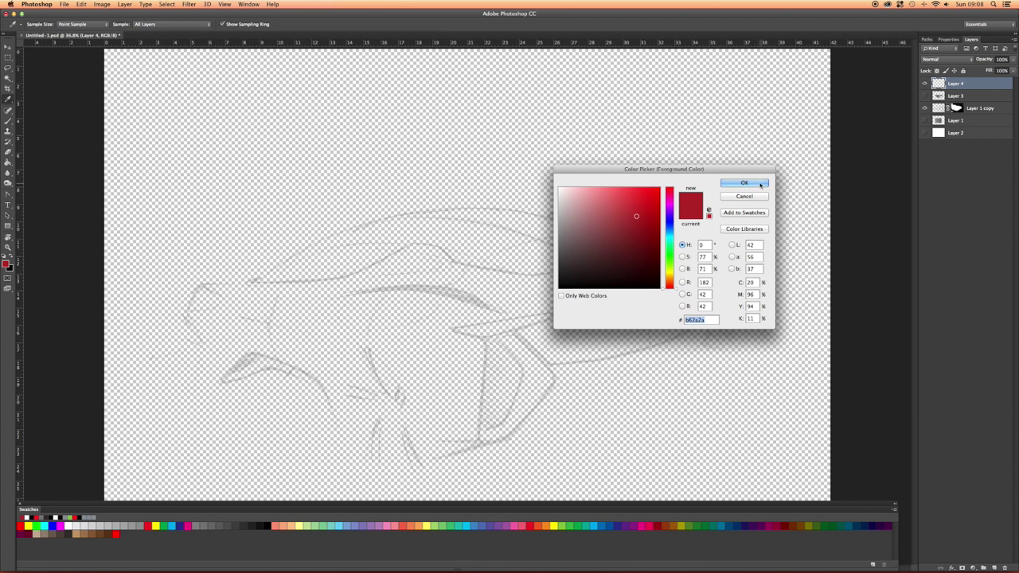
left_click(760, 184)
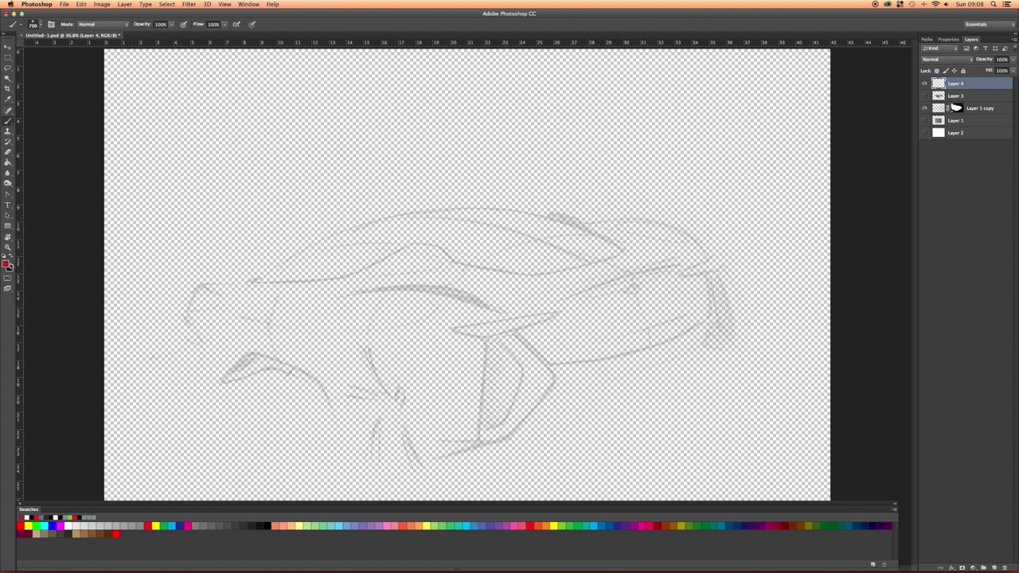
left_click(6, 265)
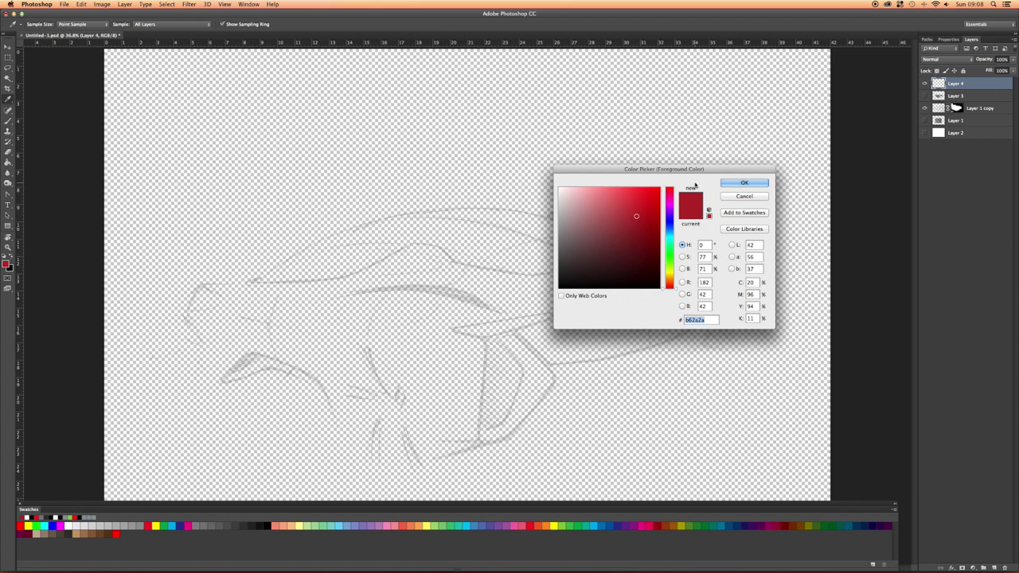
left_click(728, 183)
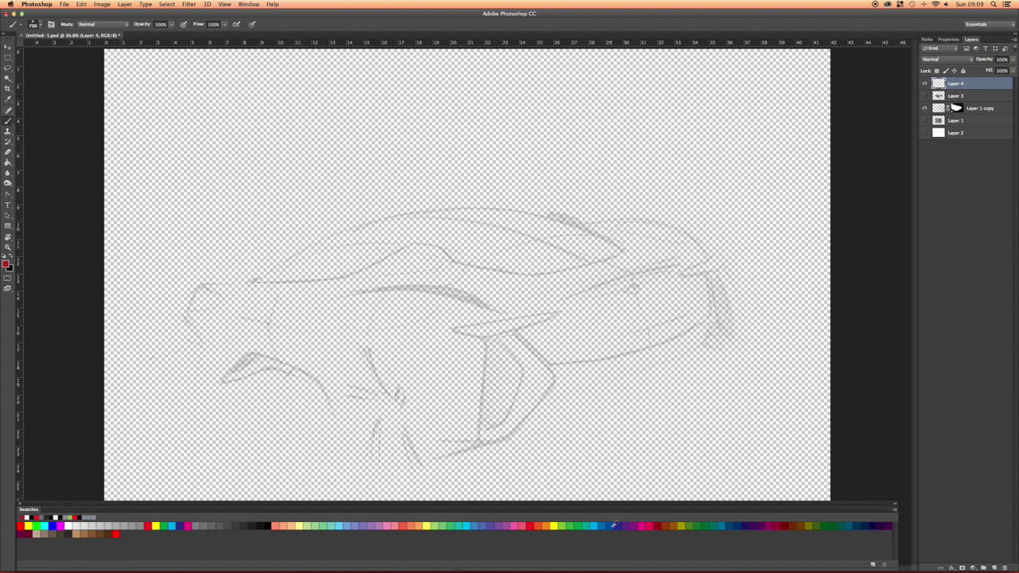
Pick blue from Swatches and set a 1900 px soft round brush, undoing a test stroke.
left_click(606, 525)
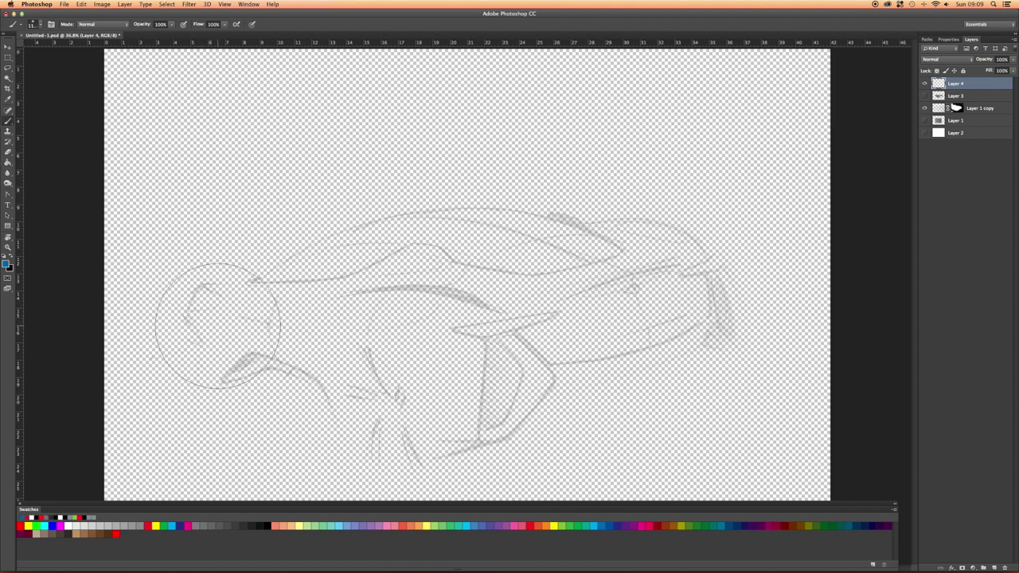
right_click(337, 300)
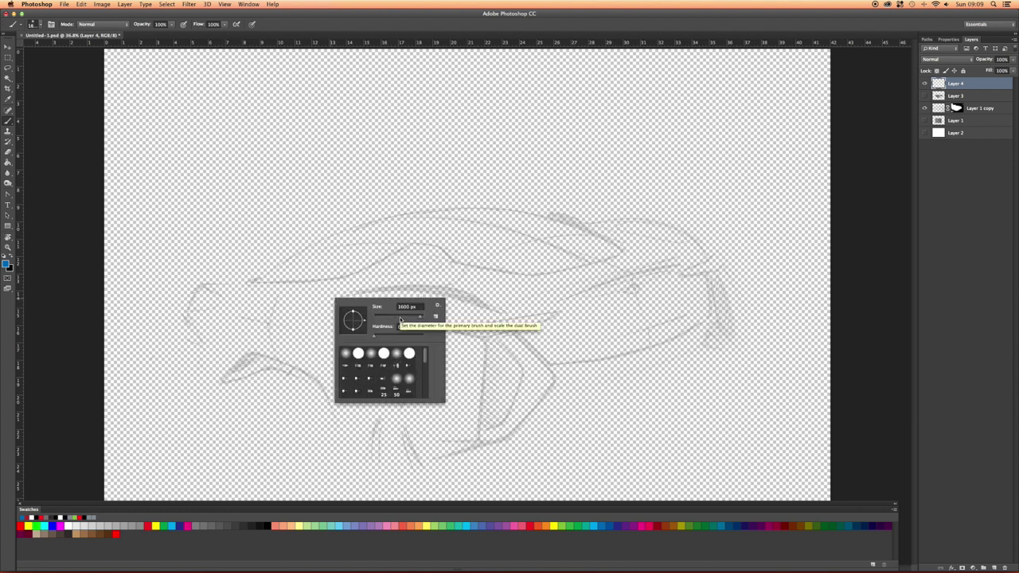
key("Return")
mouse_move(96, 148)
left_mouse_down()
mouse_move(159, 187)
mouse_move(159, 232)
left_mouse_up()
key("super+z")
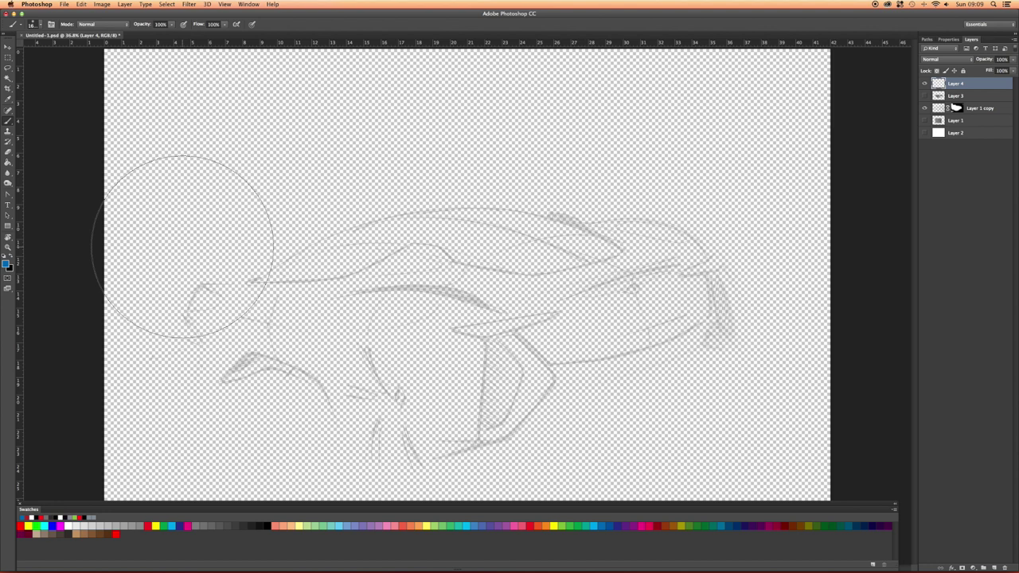
Fine-tune the brush size and paint broad soft blue strokes across the car's middle on Layer 4.
key("bracketleft")
key("bracketright")
key("bracketleft")
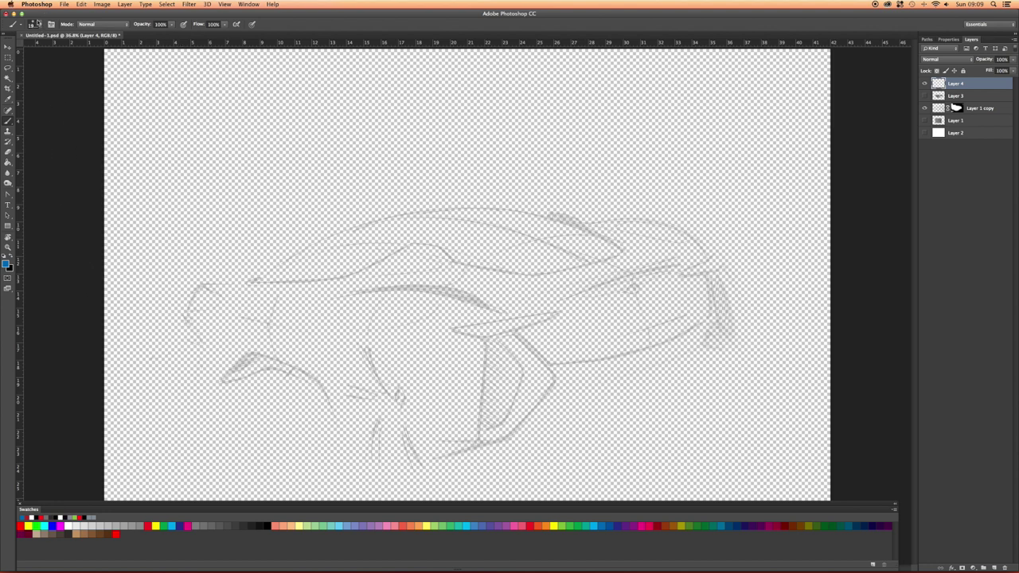
left_click(39, 24)
left_click(39, 23)
right_click(352, 231)
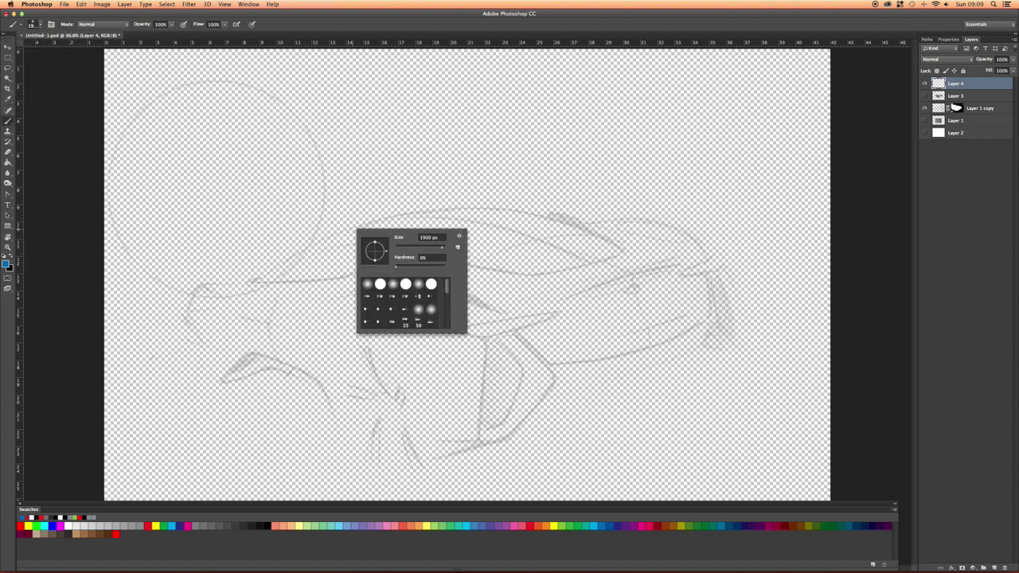
left_click(361, 22)
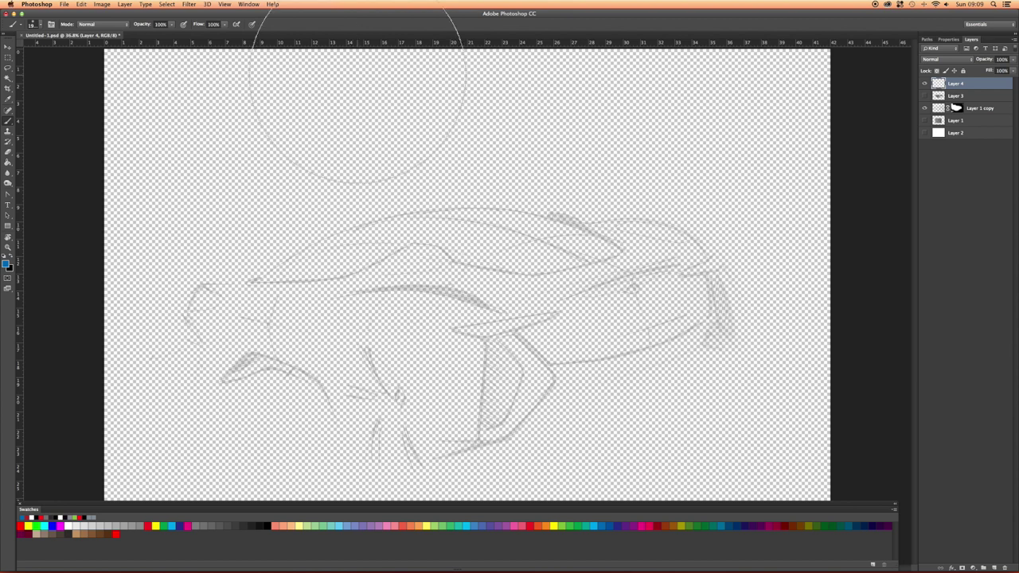
left_click_drag(477, 320, 342, 322)
mouse_move(551, 312)
left_mouse_down()
mouse_move(276, 330)
mouse_move(396, 365)
mouse_move(450, 338)
mouse_move(459, 293)
mouse_move(426, 286)
mouse_move(492, 312)
mouse_move(458, 359)
mouse_move(562, 335)
left_mouse_up()
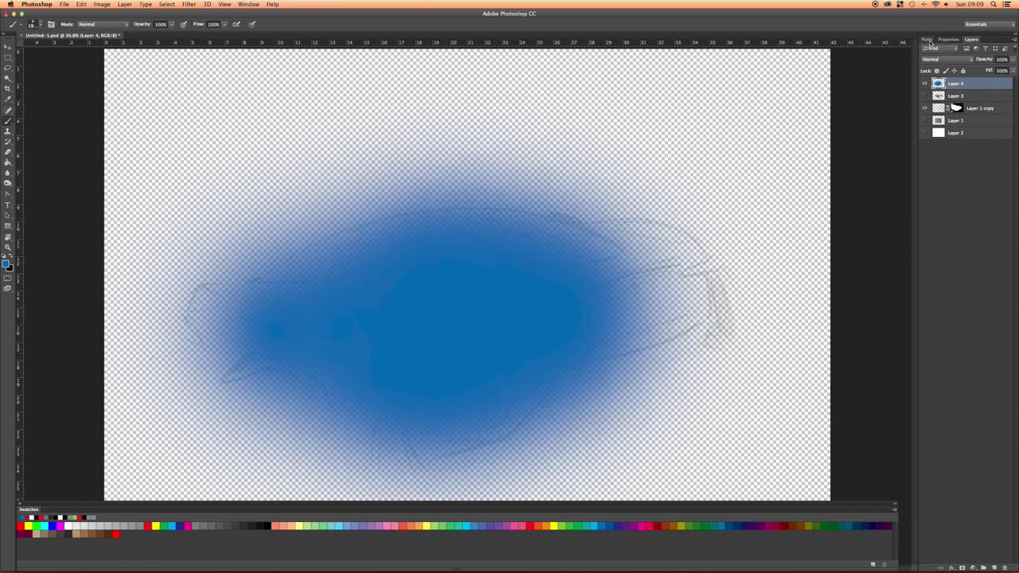
Load Path 1 from the Paths panel as a selection.
left_click(927, 39)
left_click(937, 49)
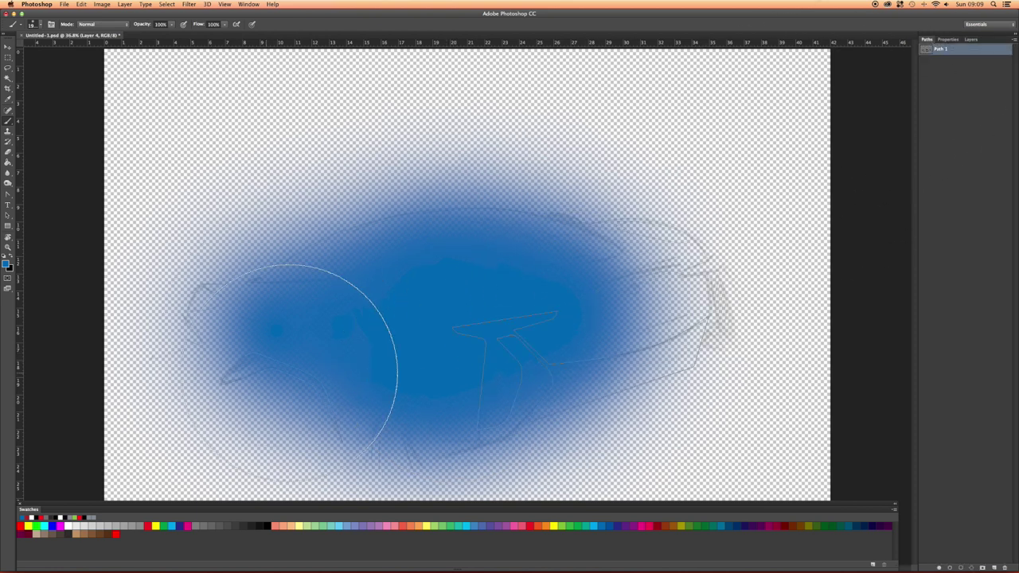
left_click(960, 569)
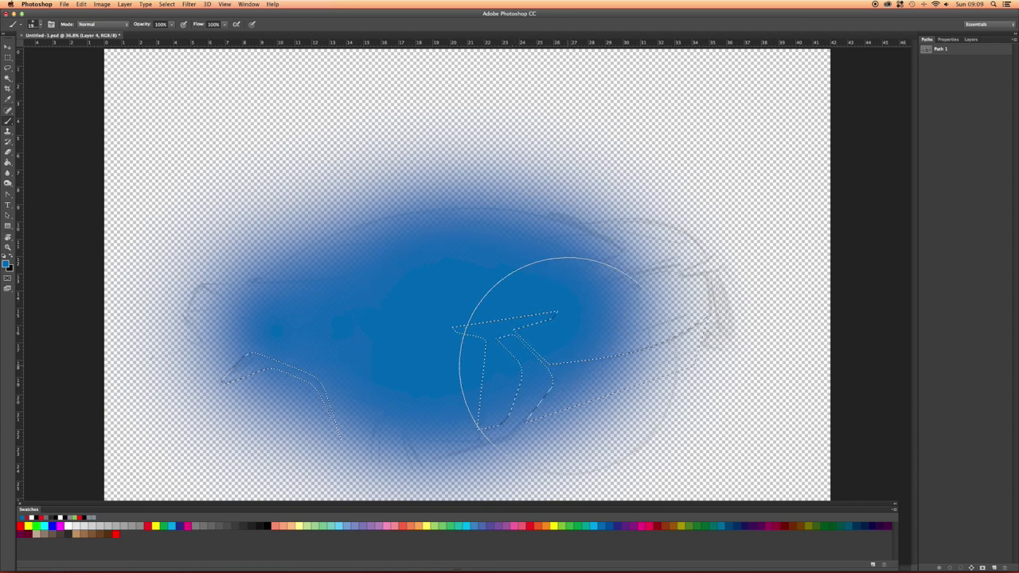
left_click(943, 41)
left_click(928, 41)
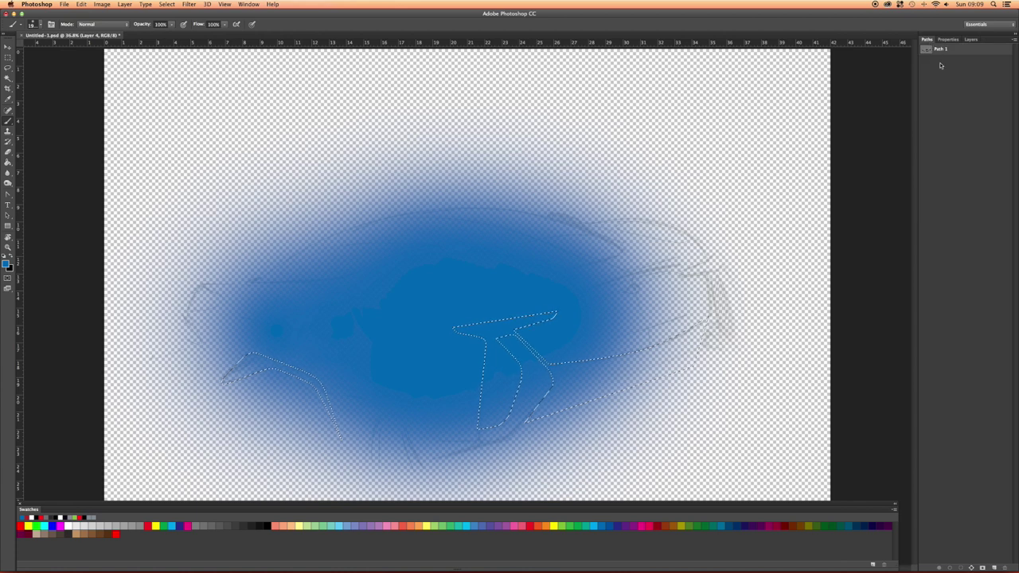
left_click(946, 39)
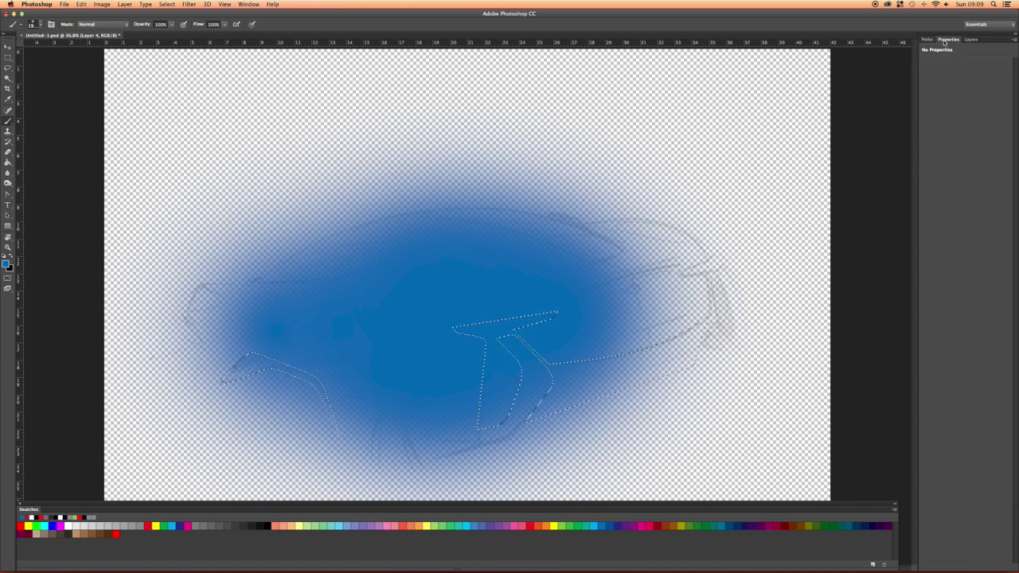
left_click(970, 39)
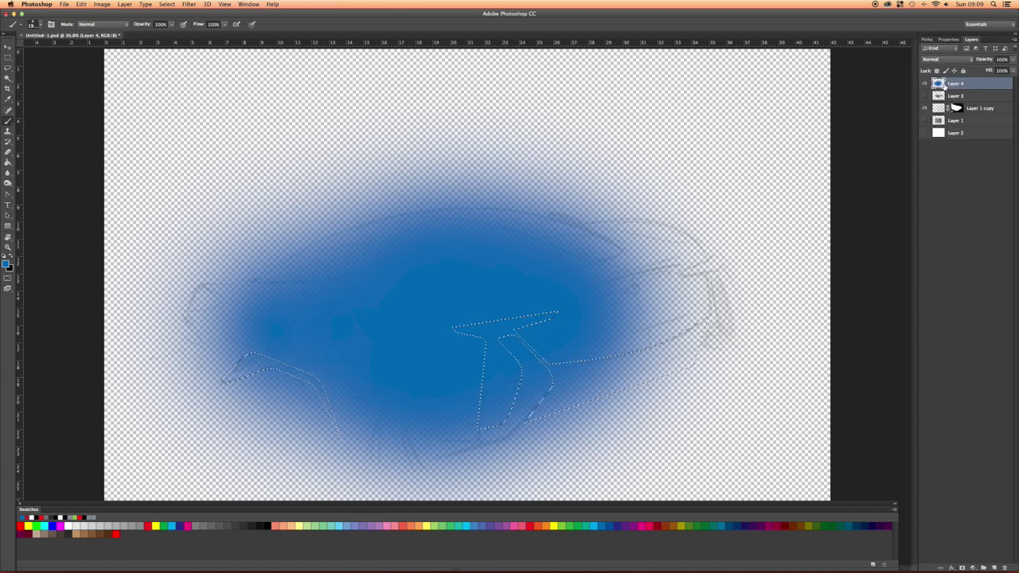
Delete the selected shapes from the blue glow on Layer 4, deselect, and add a new empty layer.
key("BackSpace")
key("super+d")
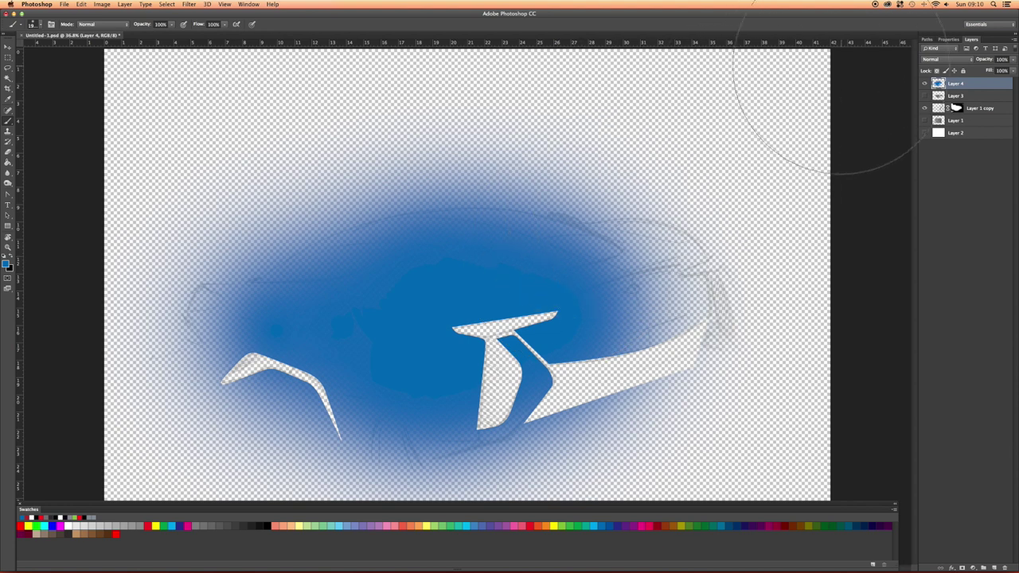
left_click(993, 566)
left_click(927, 39)
Load Path 1 as a selection again for the new layer.
left_click(941, 48)
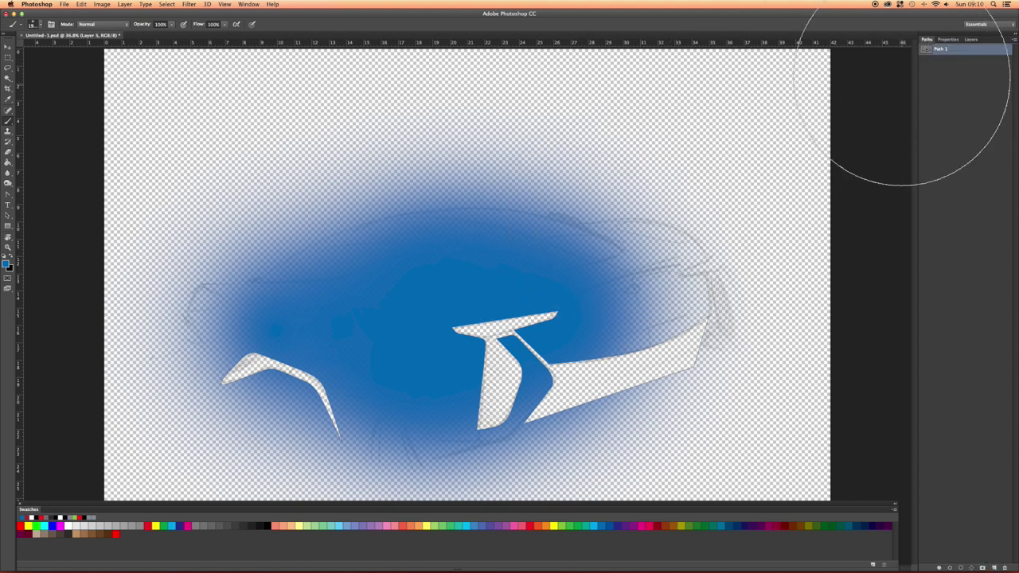
left_click(960, 567)
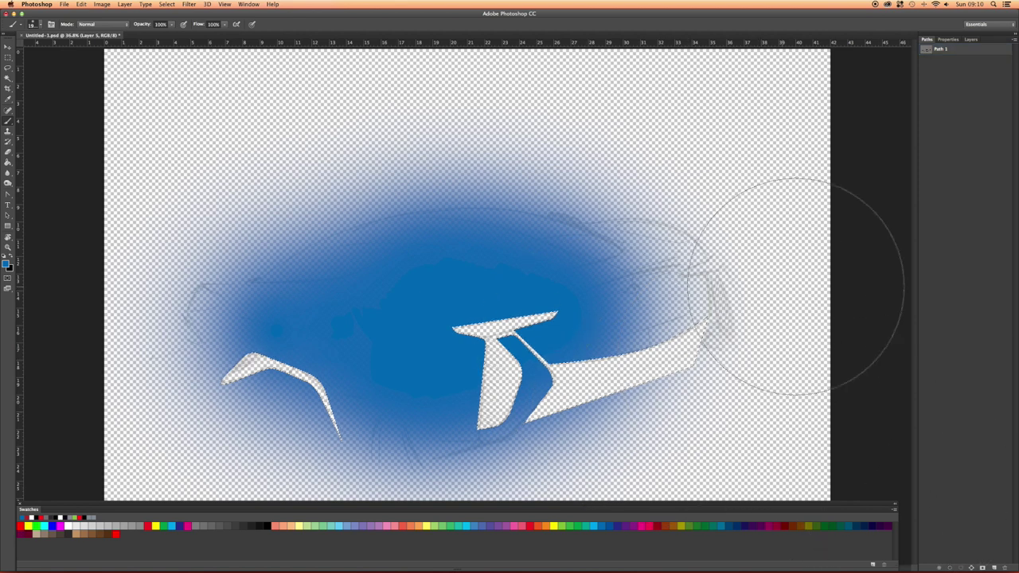
left_click(971, 39)
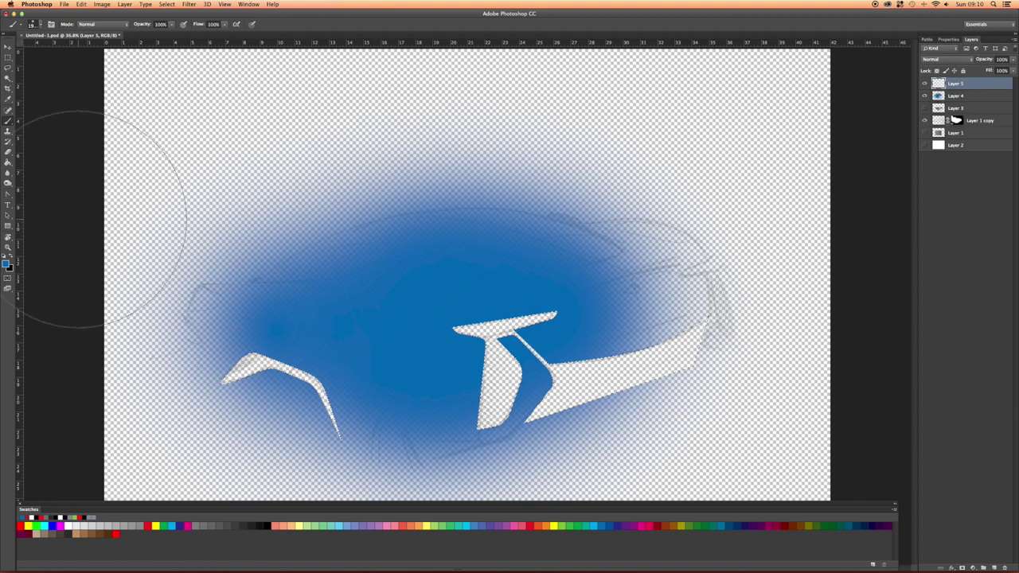
Paint soft black shading inside the selected window shapes, then deselect.
left_click(13, 256)
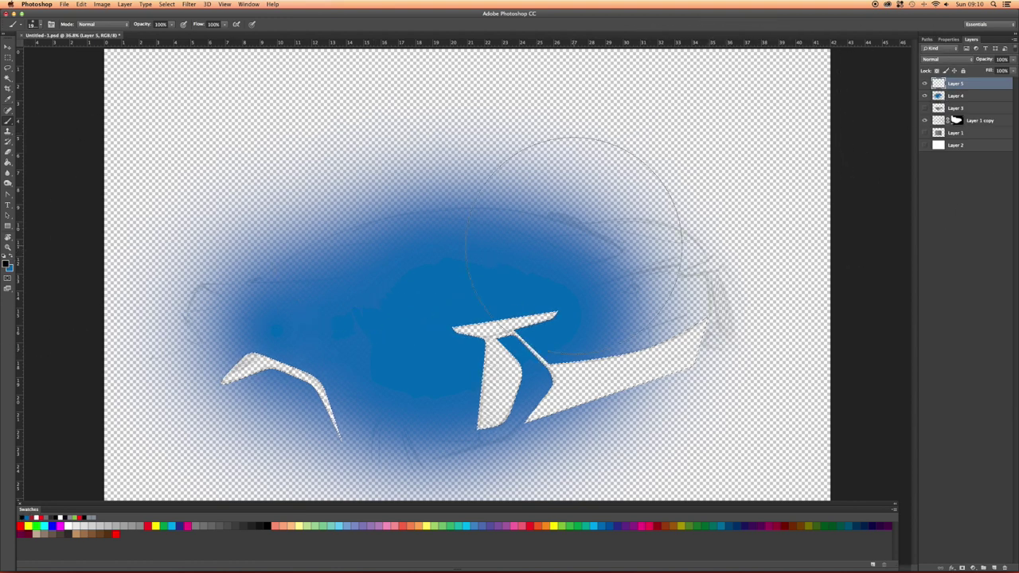
mouse_move(318, 342)
left_mouse_down()
mouse_move(427, 303)
mouse_move(250, 342)
mouse_move(243, 326)
left_mouse_up()
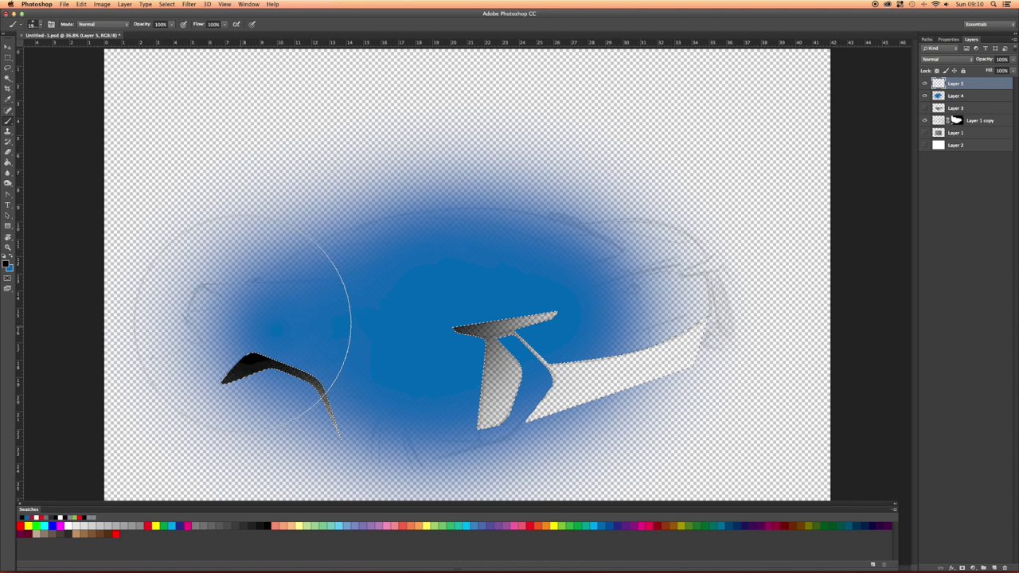
mouse_move(421, 284)
left_mouse_down()
mouse_move(414, 360)
mouse_move(435, 375)
mouse_move(463, 358)
mouse_move(458, 323)
mouse_move(679, 248)
mouse_move(628, 247)
mouse_move(493, 321)
mouse_move(454, 328)
mouse_move(444, 294)
mouse_move(434, 300)
mouse_move(472, 303)
left_mouse_up()
key("ctrl+d")
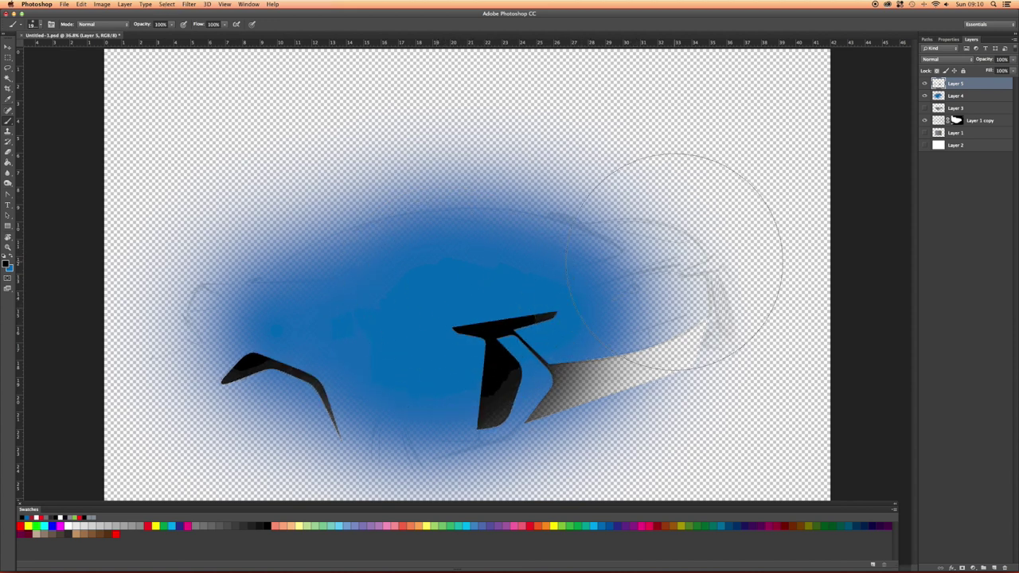
key("p")
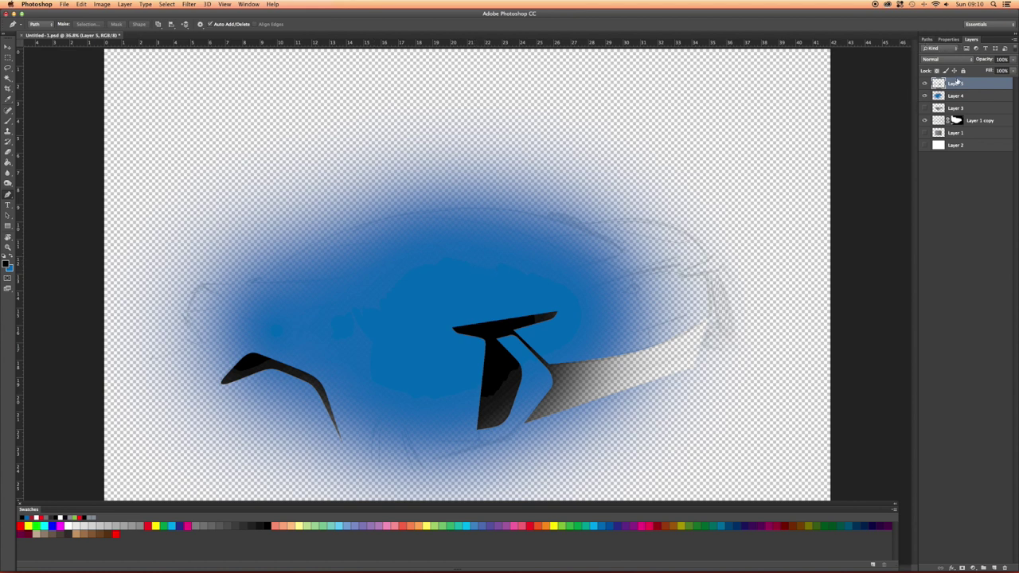
Lower Layer 4's opacity to fade the blue glow and show Path 1 on Layer 5.
left_click(953, 95)
left_click_drag(1013, 60, 995, 70)
left_click(959, 83)
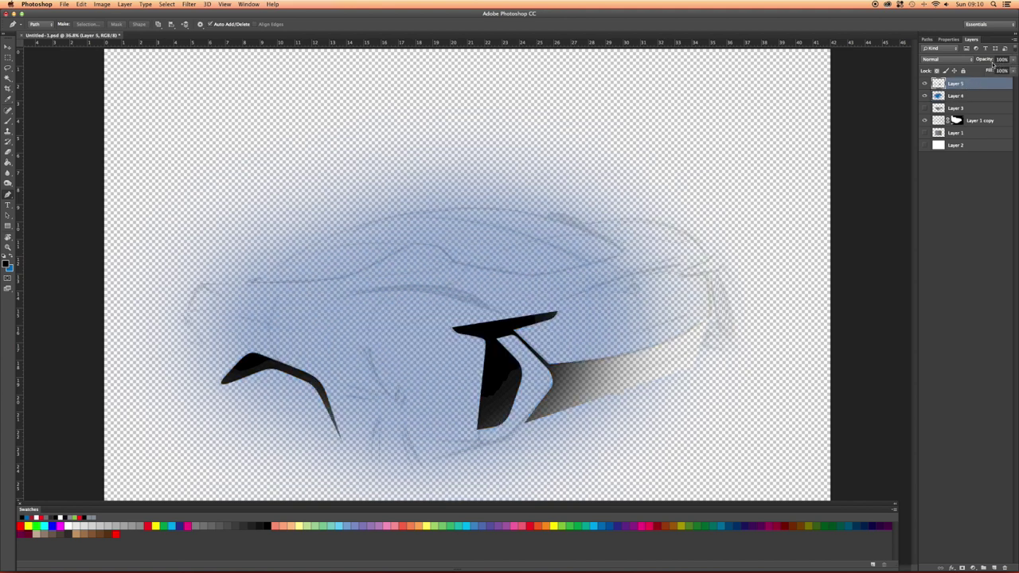
left_click(926, 39)
left_click(941, 50)
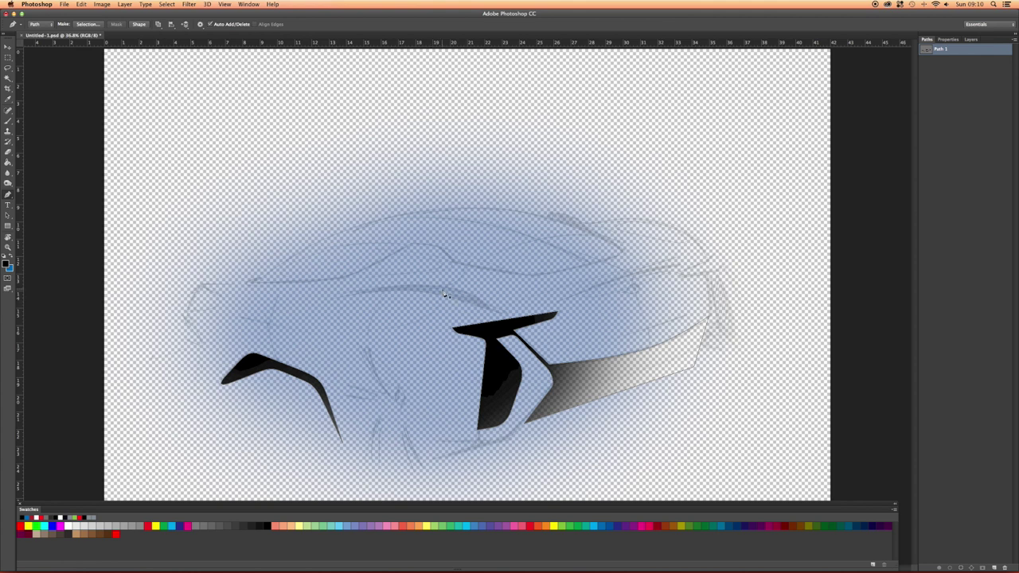
Zoom in and trace a closed pen path along the car's upper and lower body lines.
scroll(444, 295, "up", 5)
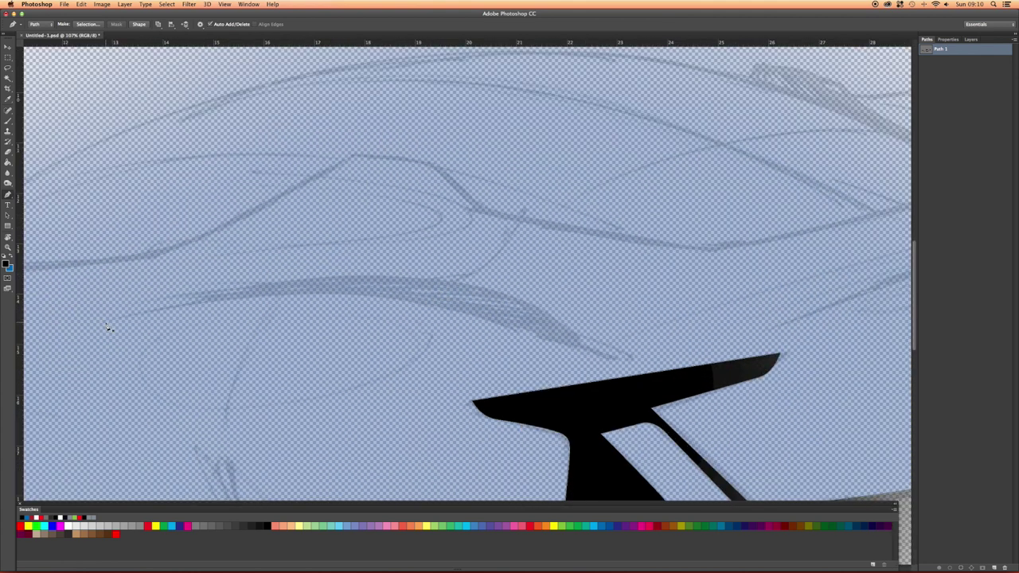
left_click(311, 298)
left_click(611, 362)
left_click(758, 335)
left_click(414, 162)
left_click(345, 160)
left_click(108, 255)
left_click(106, 324)
left_click_drag(8, 196, 26, 223)
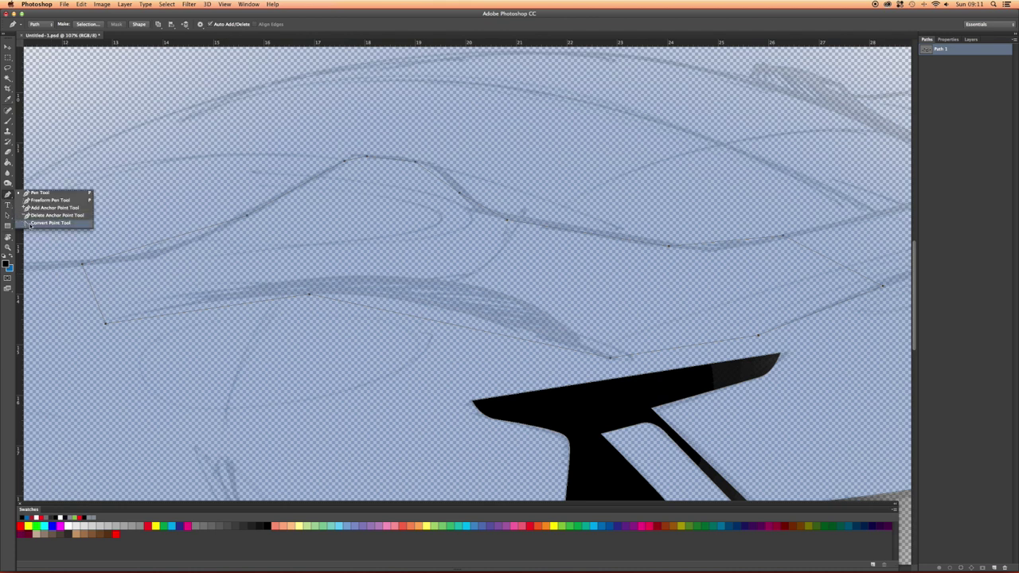
Curve the path's anchors with the Convert Point Tool to follow the body lines.
left_click(29, 224)
left_click_drag(247, 216, 223, 236)
left_click_drag(83, 264, 52, 269)
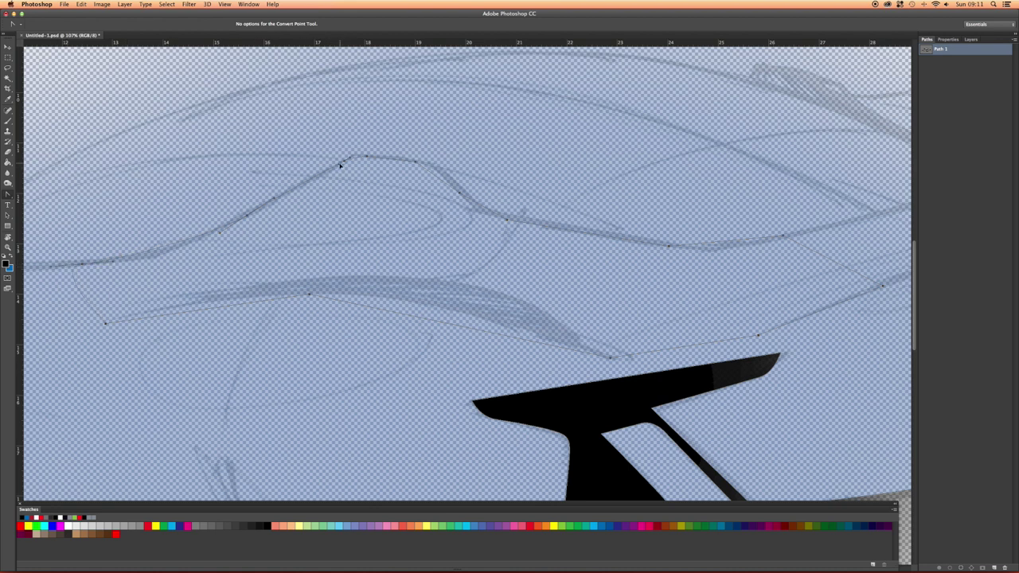
left_click_drag(366, 157, 367, 157)
left_click_drag(667, 246, 643, 245)
left_click_drag(780, 237, 783, 239)
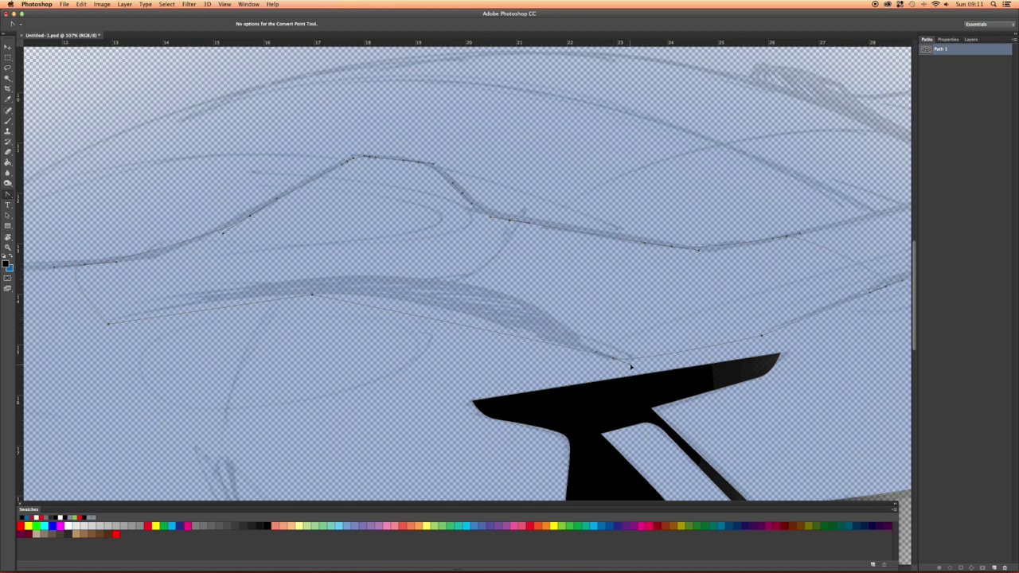
left_click_drag(315, 296, 386, 296)
left_click_drag(110, 325, 160, 313)
Refine the upper path's anchors with the Direct Selection Tool, then fit the image on screen.
key("a")
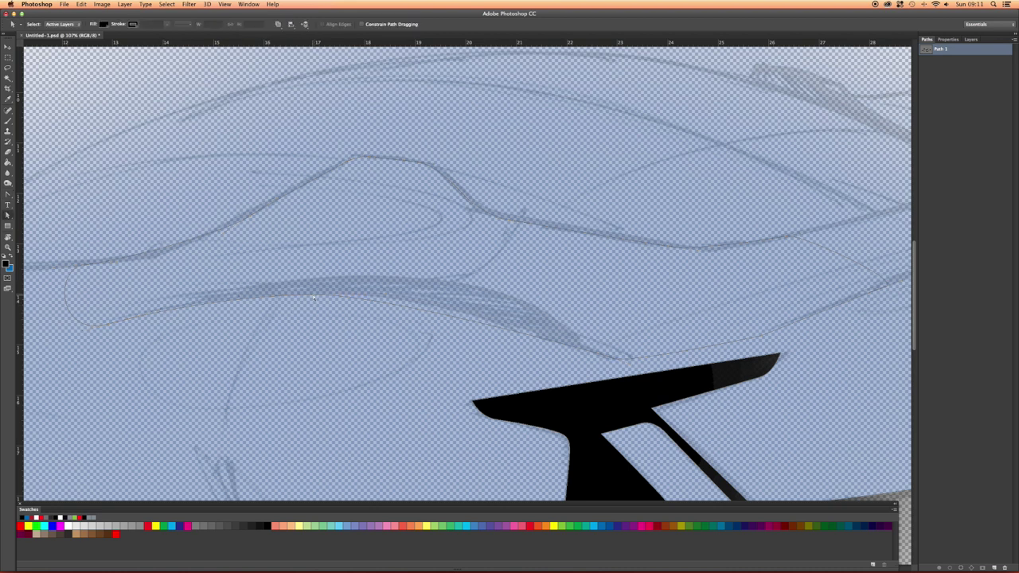
left_click(332, 295)
left_click(148, 254)
left_click_drag(117, 263, 154, 259)
left_click(195, 246)
key("super+0")
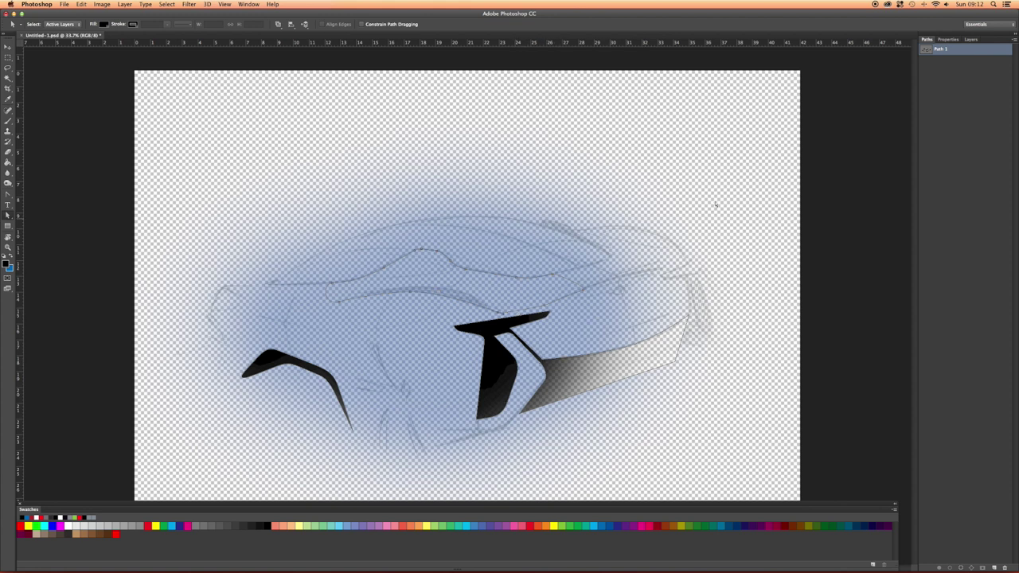
Load Path 1 as a selection and select Layer 4.
left_click(970, 39)
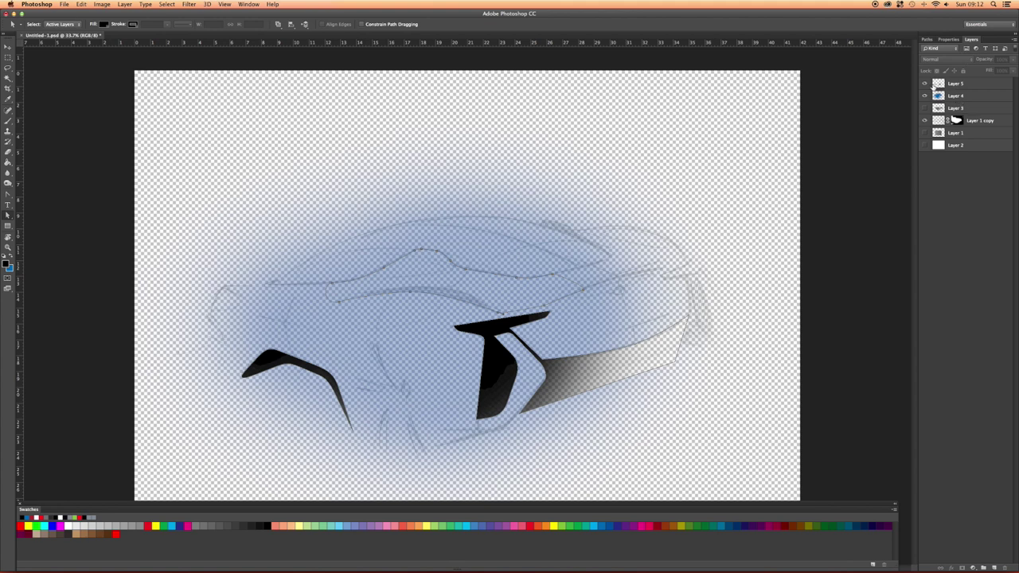
left_click(927, 40)
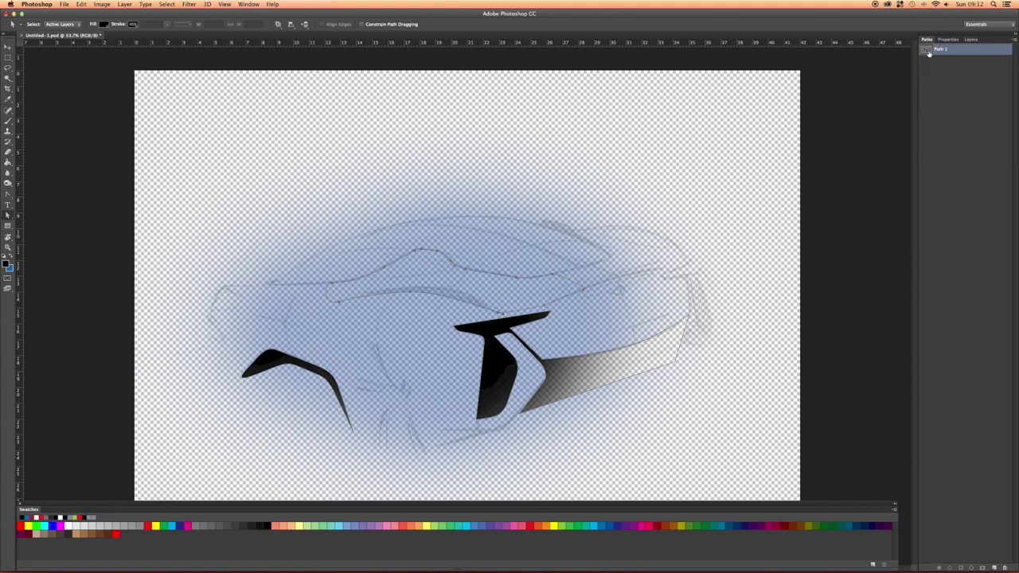
left_click(961, 567)
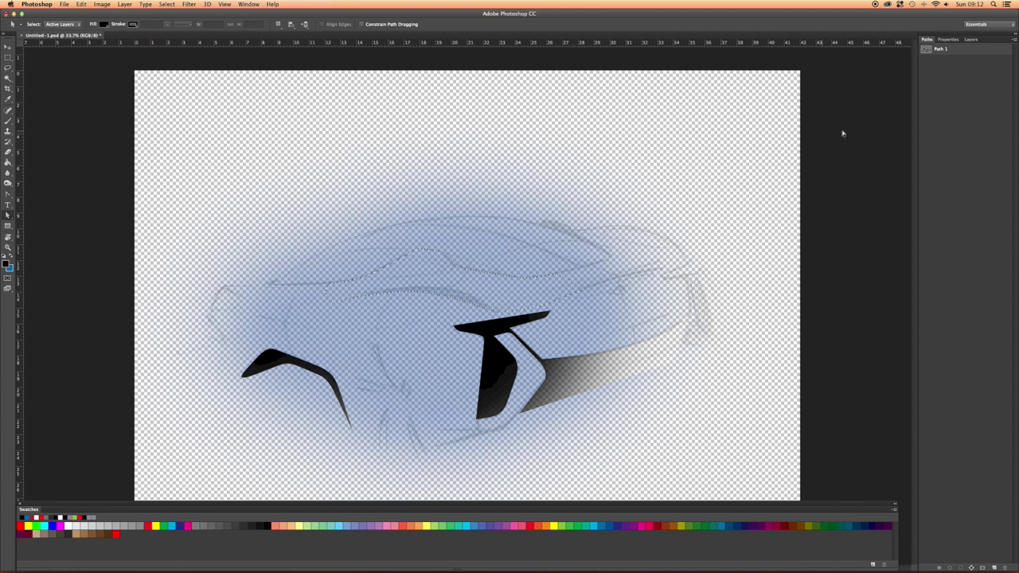
left_click(948, 40)
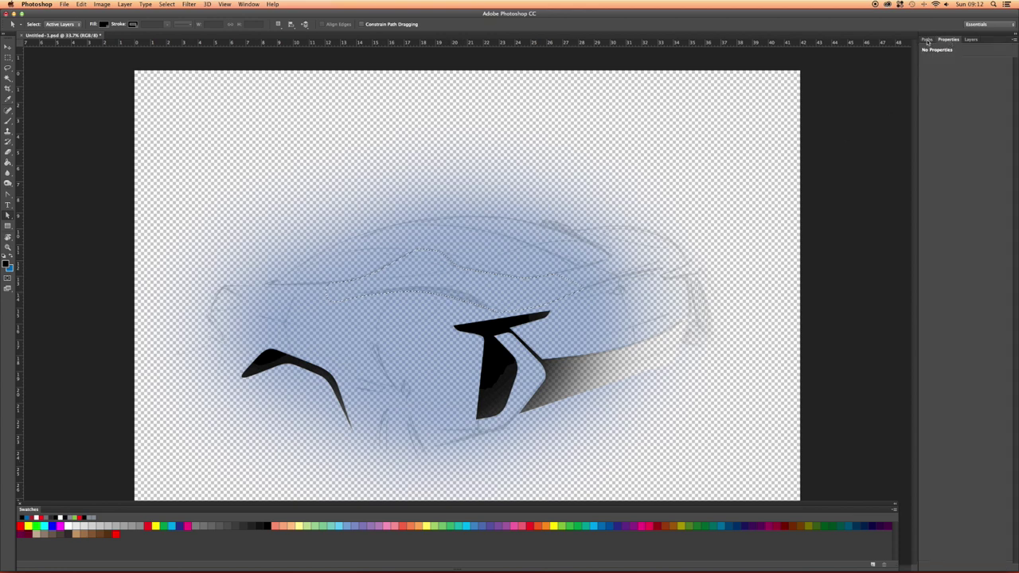
left_click(927, 40)
left_click(970, 40)
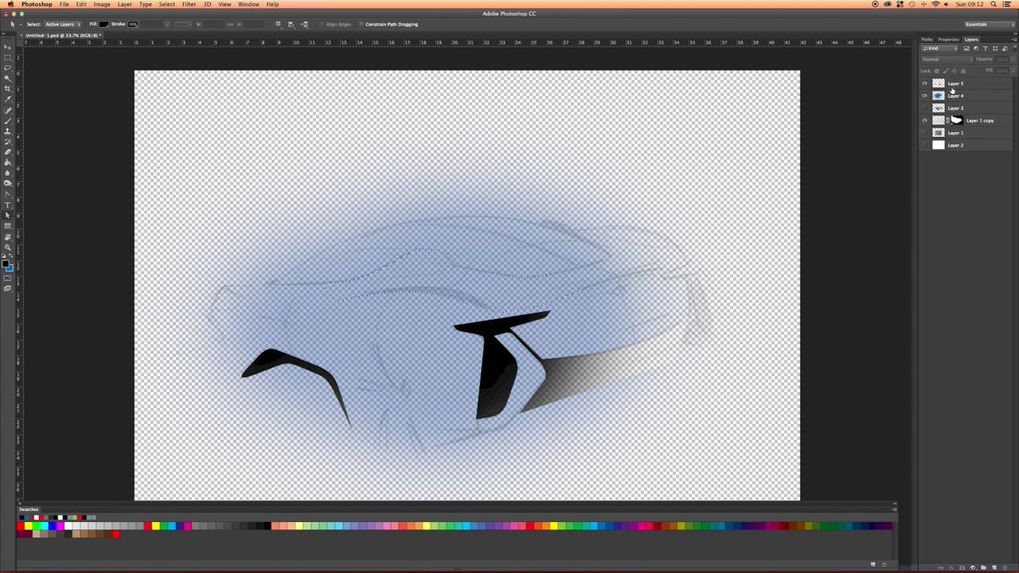
left_click(948, 95)
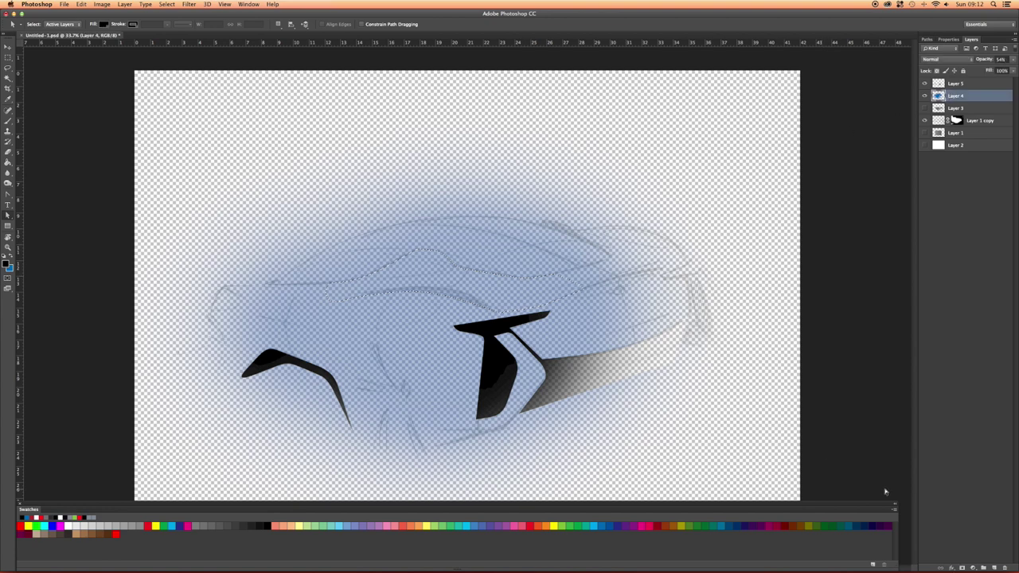
Create Layer 6, set Layer 4 to 100% opacity, paint blue on Layer 6, and hide Layer 4.
left_click(992, 568)
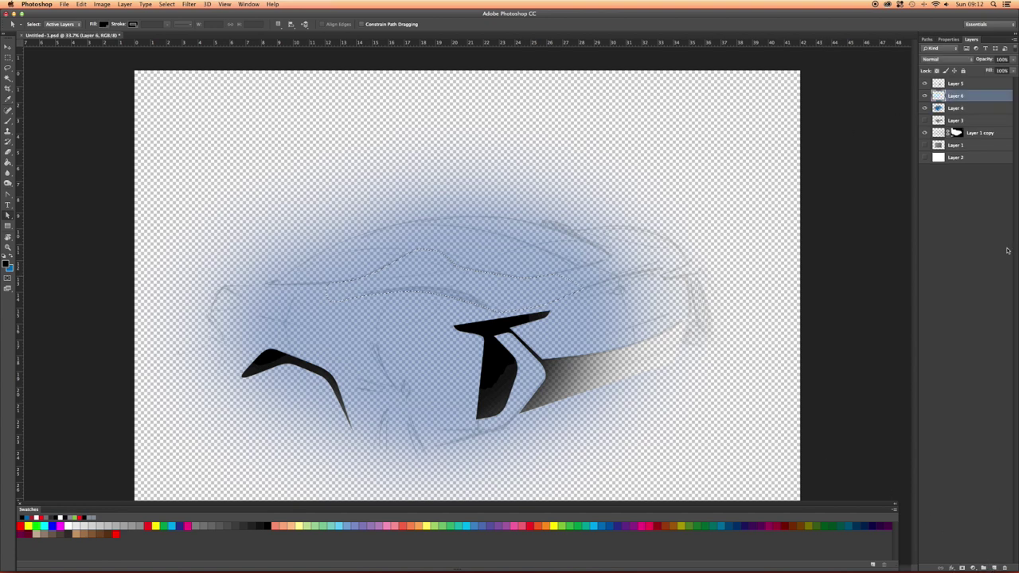
left_click(958, 109)
left_click(1013, 60)
left_click_drag(1004, 72, 1017, 72)
left_click(973, 84)
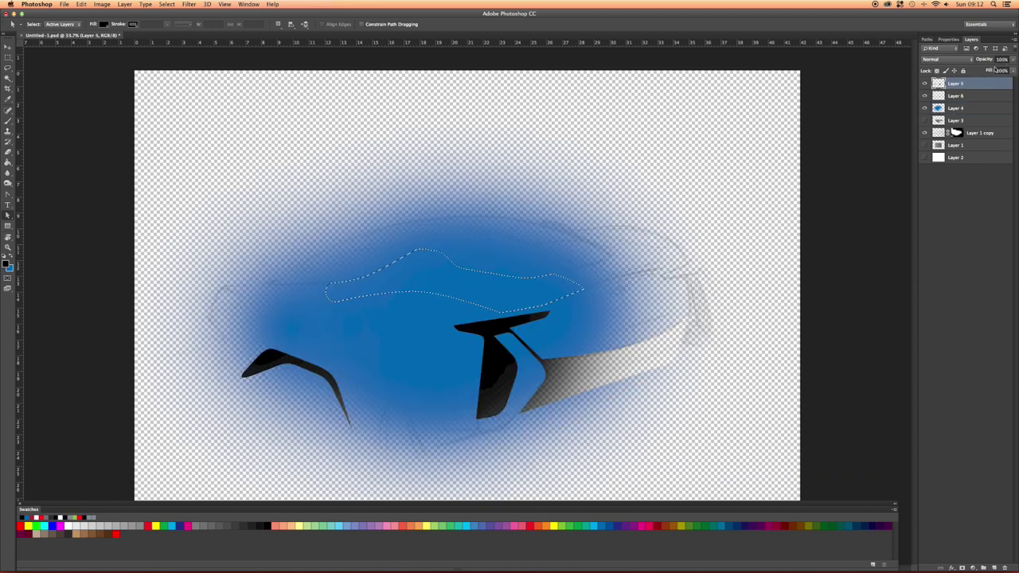
left_click(959, 97)
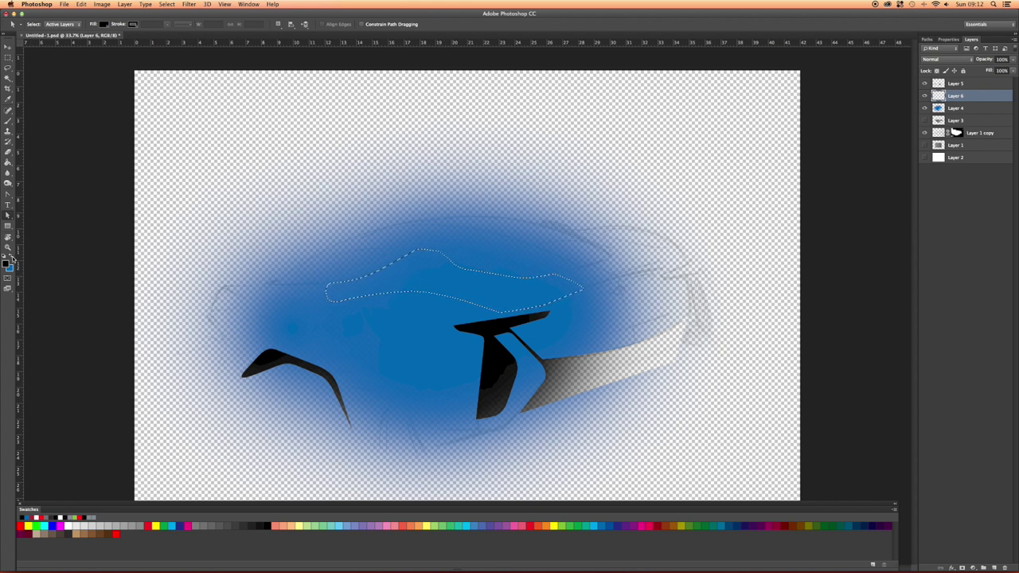
key("b")
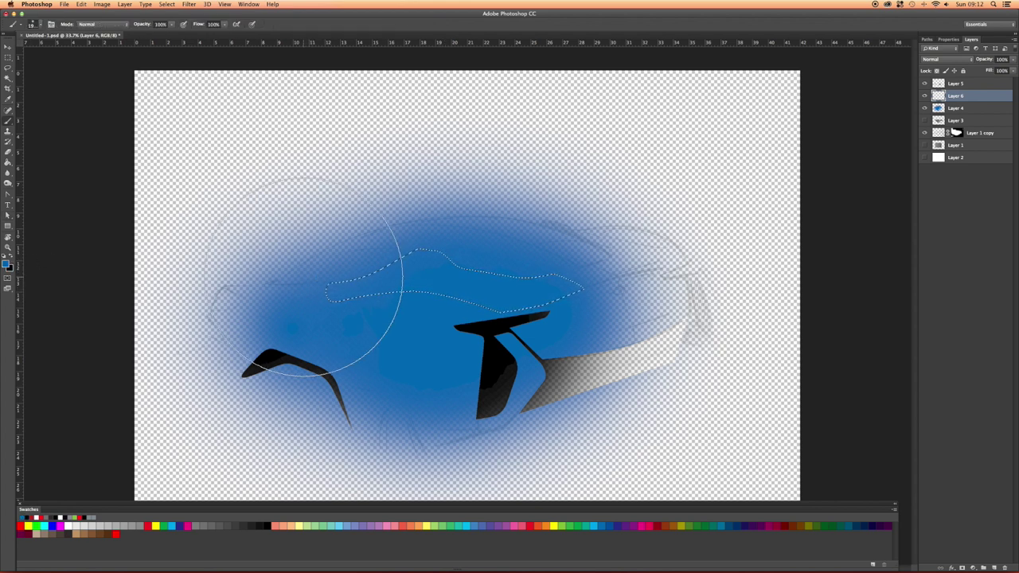
left_click(924, 108)
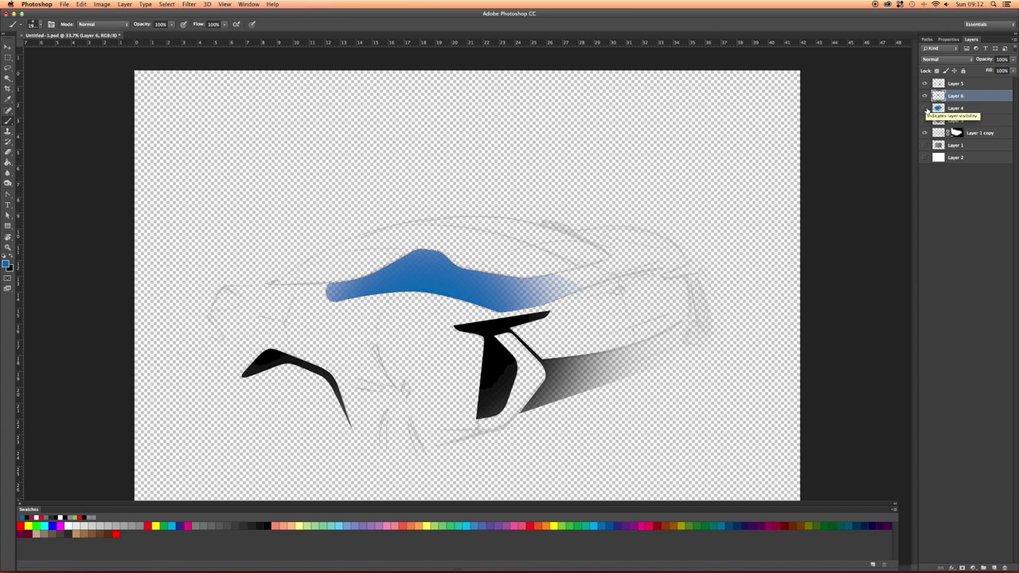
Erase the band's left end with a roughly 900 px eraser, then show Layer 4's glow again.
key("e")
key("bracketleft")
key("bracketleft")
key("bracketleft")
key("bracketleft")
key("bracketleft")
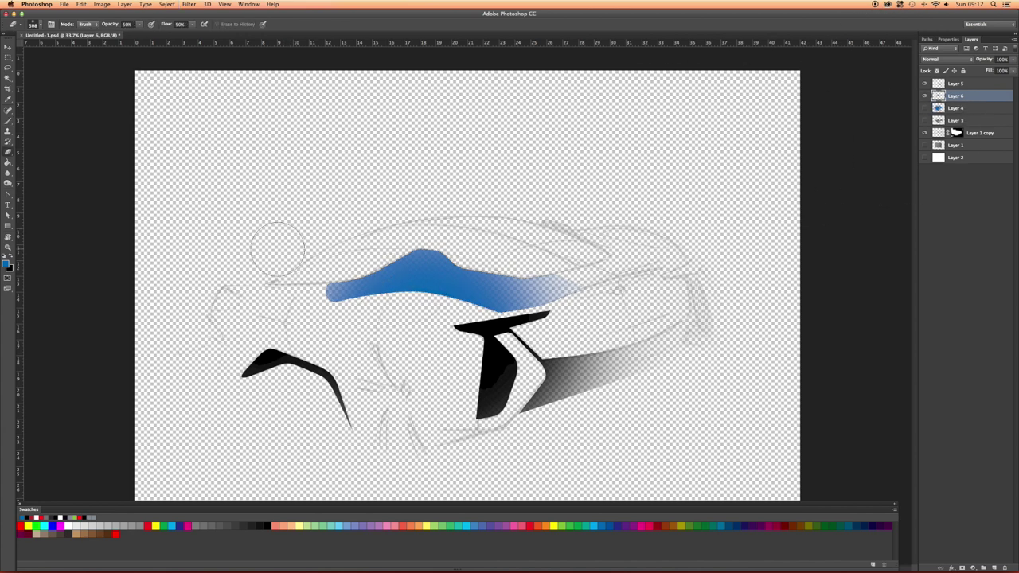
right_click(278, 249)
key("Escape")
key("bracketright")
key("bracketright")
key("bracketright")
key("bracketright")
key("bracketright")
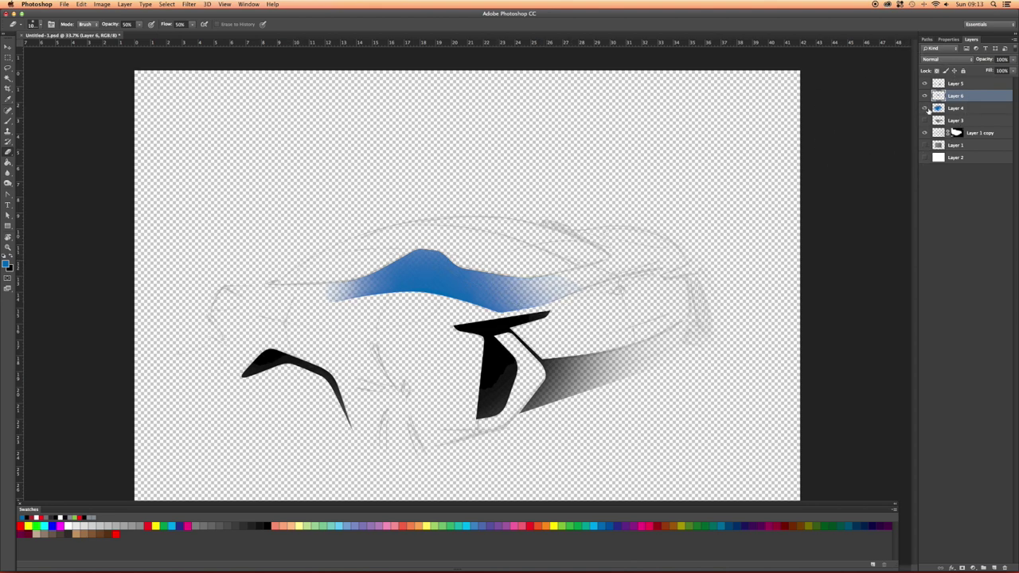
left_click(925, 108)
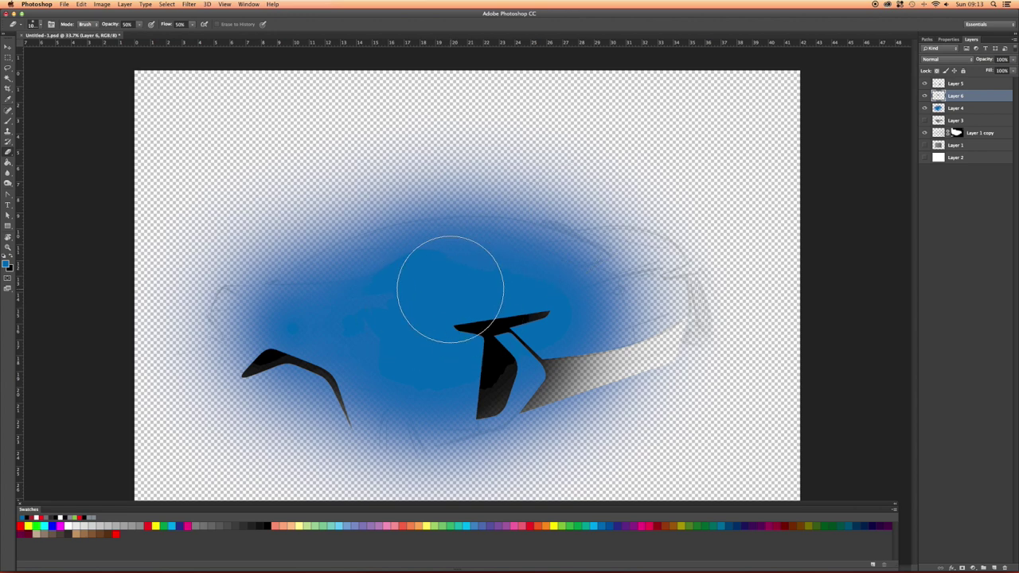
scroll(448, 284, "up", 2)
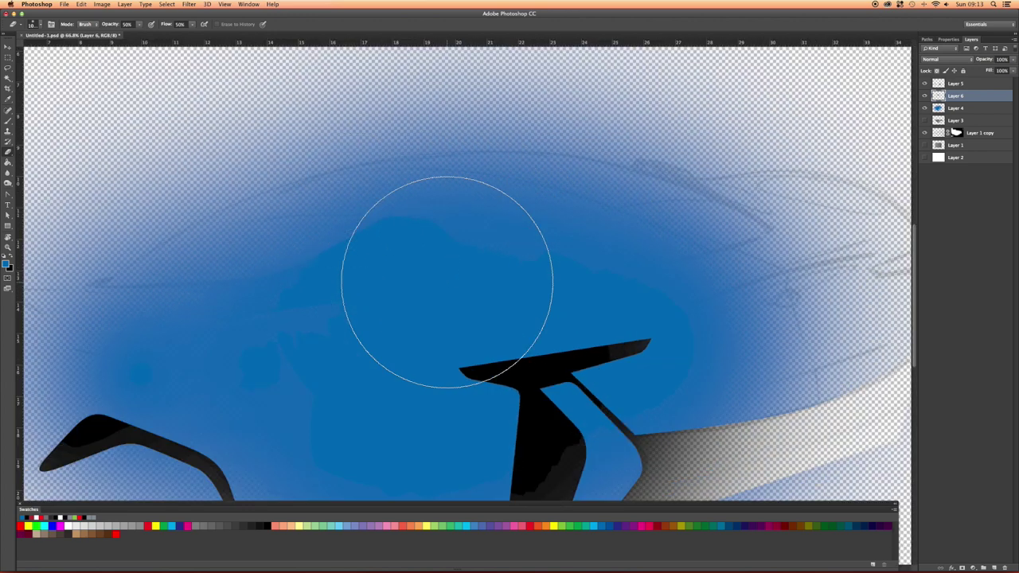
scroll(318, 319, "up", 2)
scroll(311, 314, "up", 2)
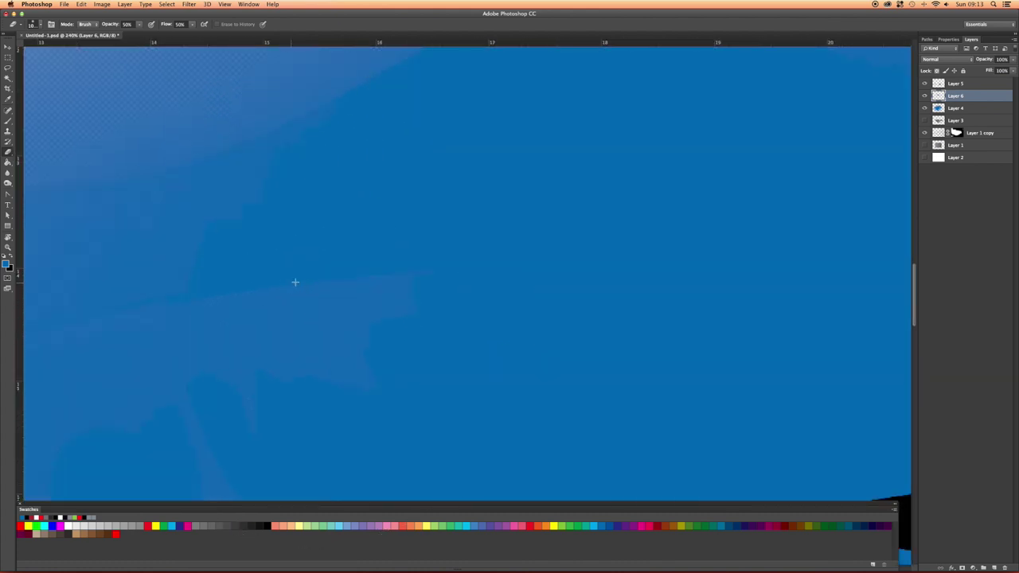
Set Layer 6's blend mode to Multiply so the band reads as dark navy.
scroll(283, 283, "down", 4)
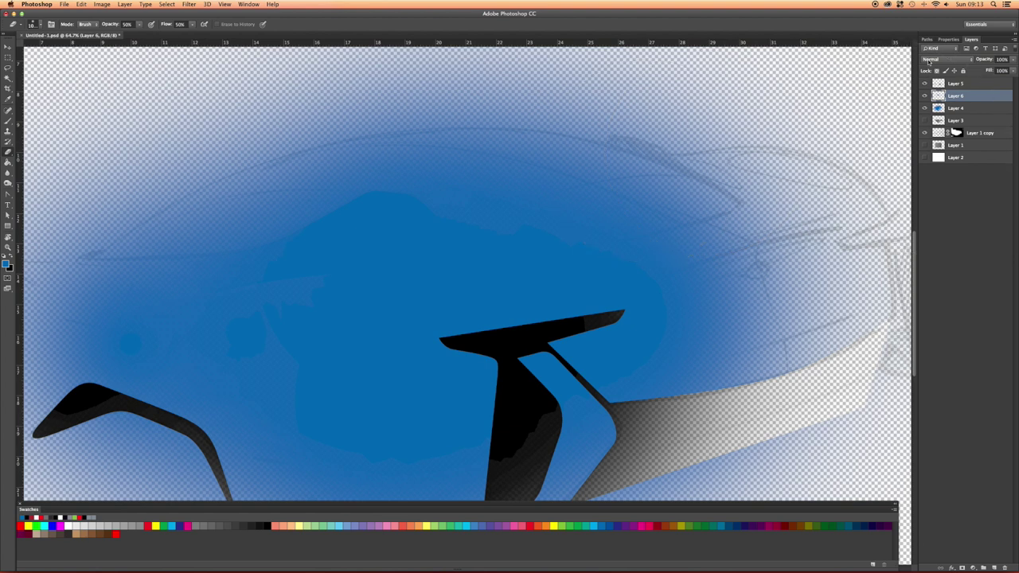
left_click(927, 61)
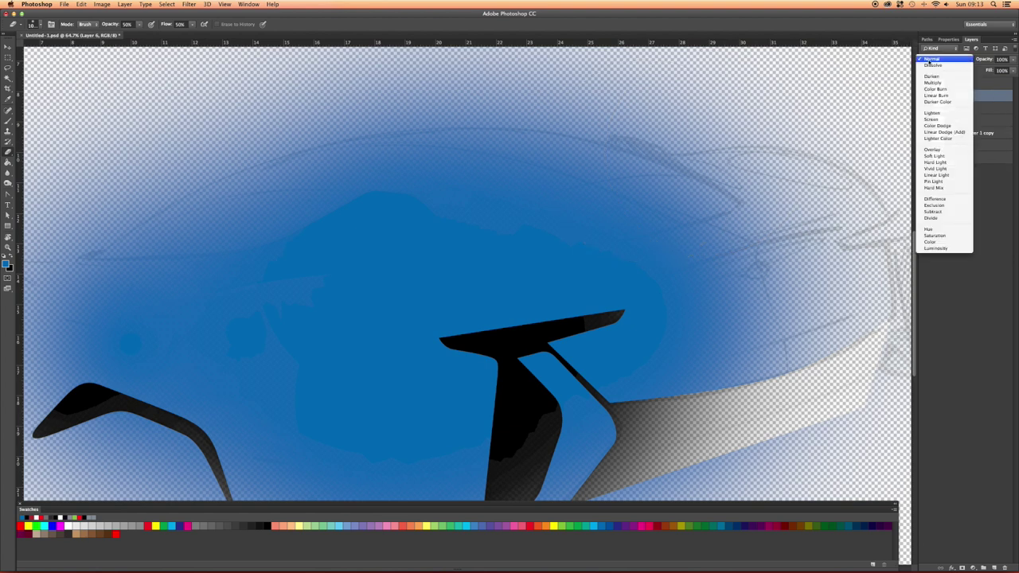
left_click(987, 150)
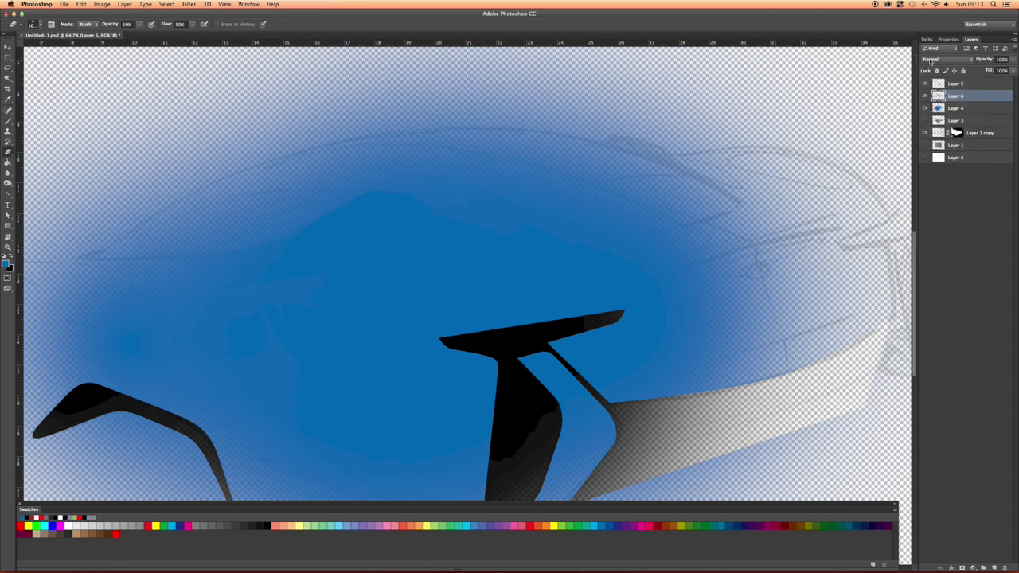
left_click(968, 61)
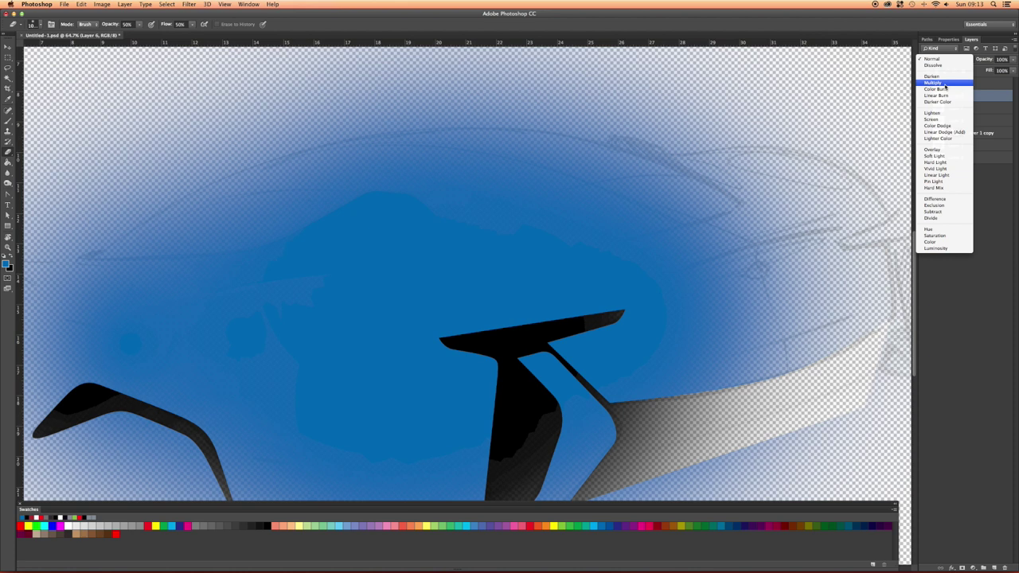
left_click(945, 84)
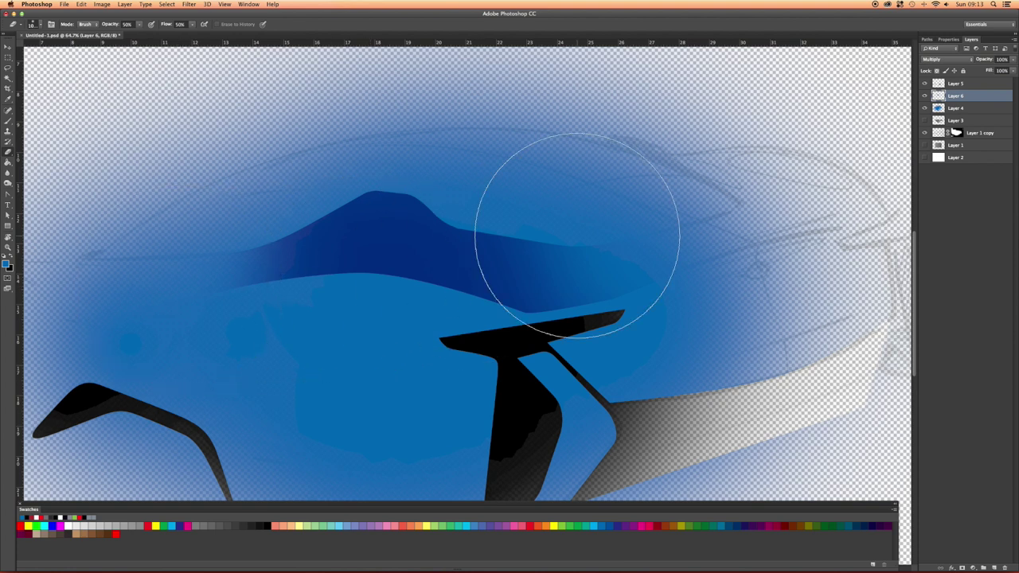
right_click(988, 96)
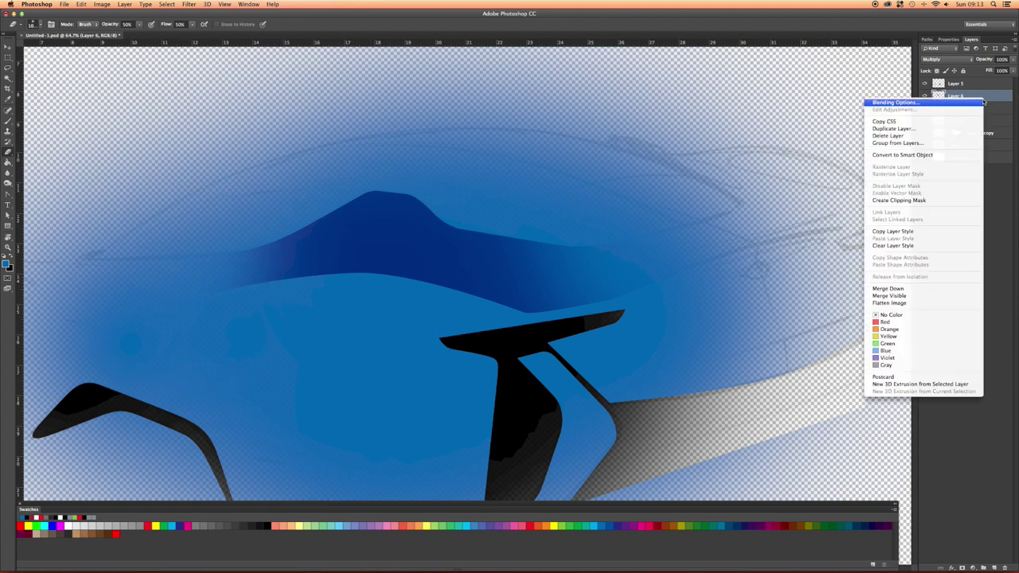
Duplicate Layer 6, lock its transparency, paint white over the band's left, and hide Layer 6.
left_click(904, 130)
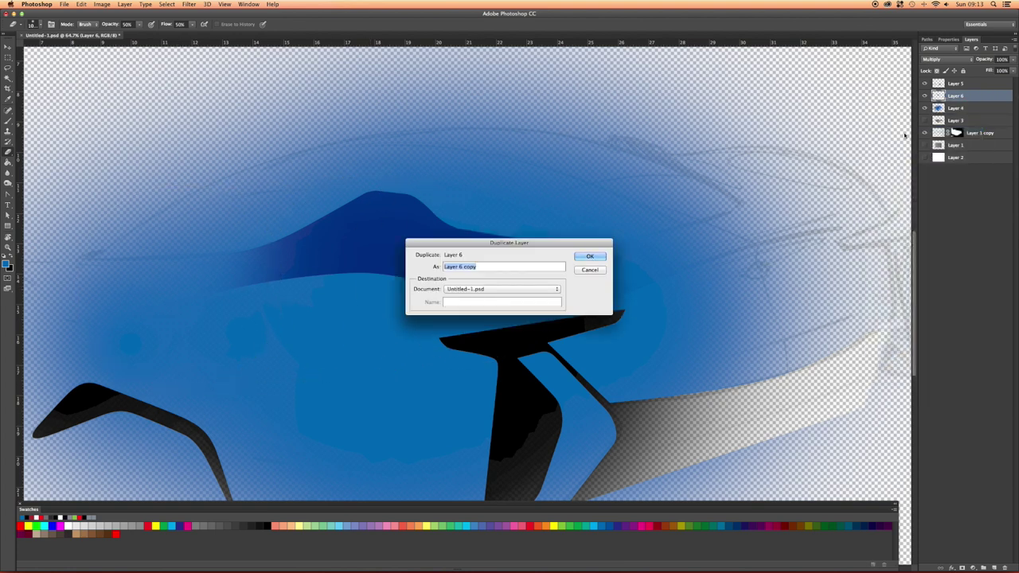
key("Return")
key("/")
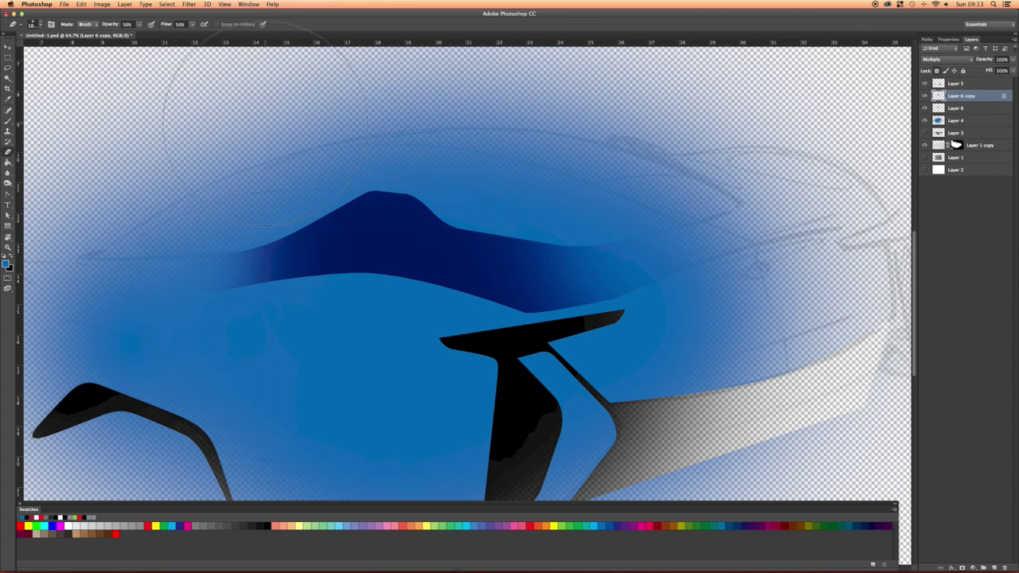
left_click(70, 522)
key("b")
left_click_drag(184, 284, 334, 278)
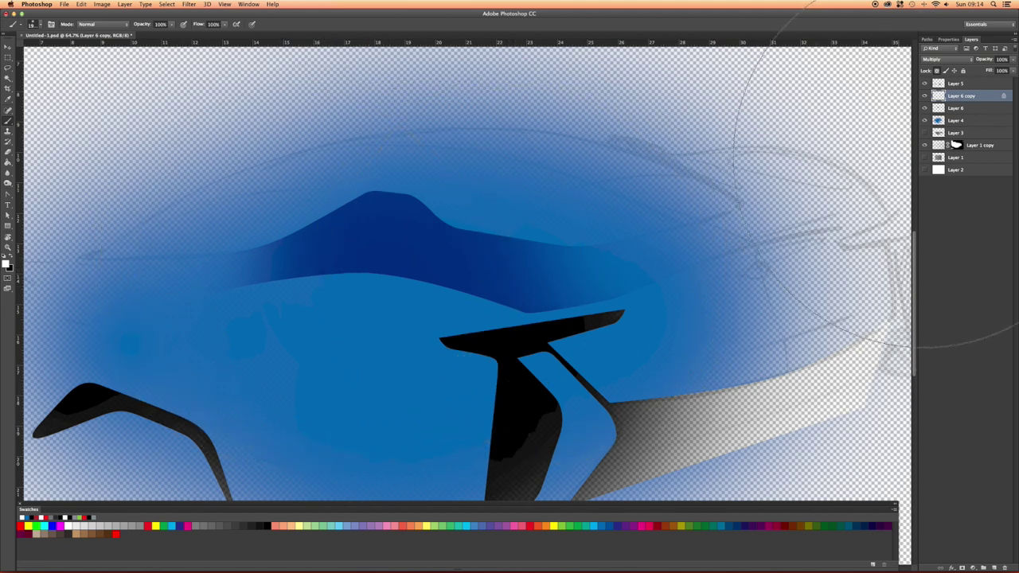
left_click(925, 120)
Set Layer 6 copy's blend mode to Multiply after briefly trying Normal.
left_click(931, 60)
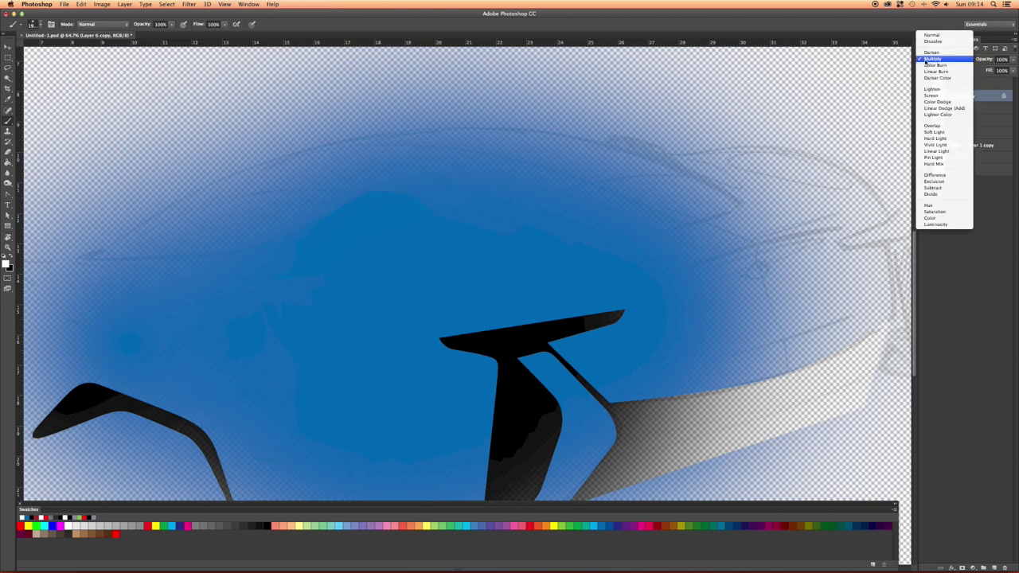
left_click(935, 39)
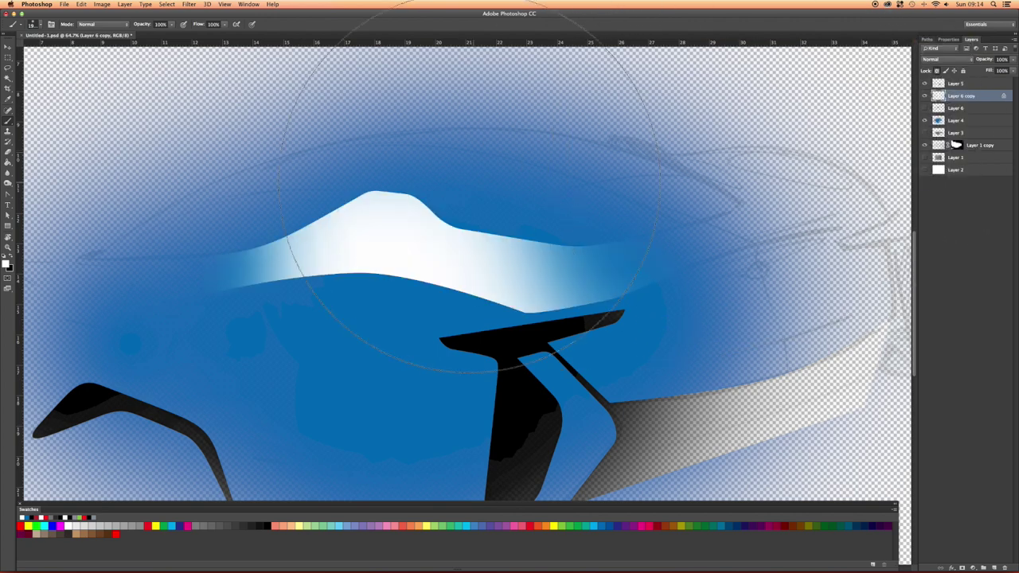
scroll(446, 159, "down", 3)
scroll(462, 200, "up", 3)
scroll(462, 200, "up", 2)
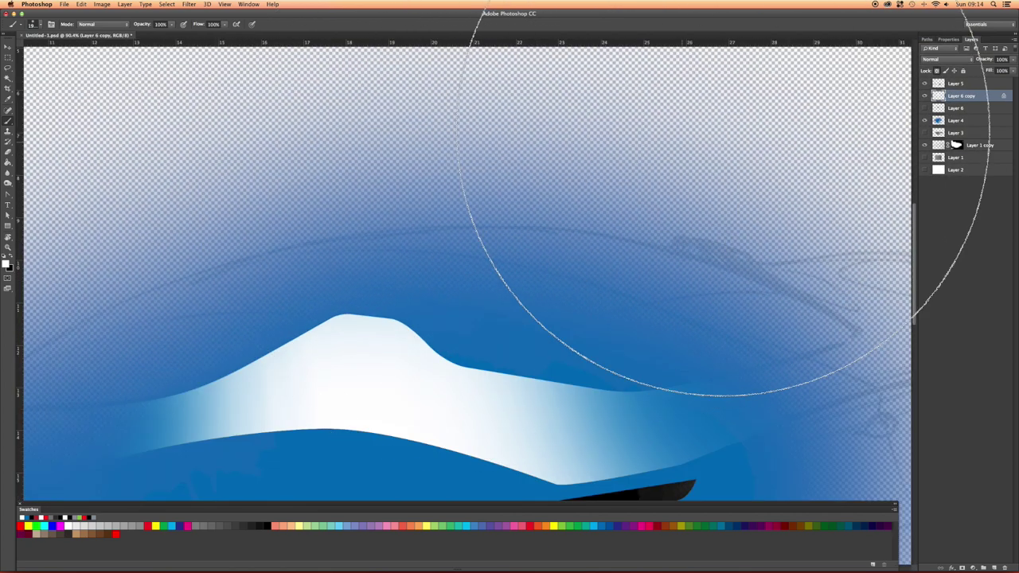
left_click(932, 60)
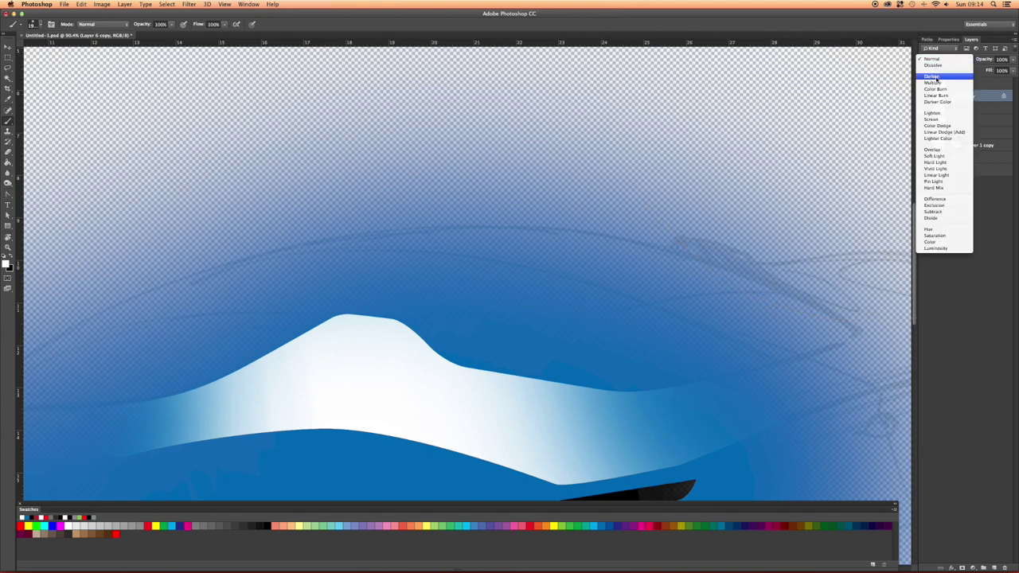
left_click(932, 82)
scroll(572, 240, "down", 4)
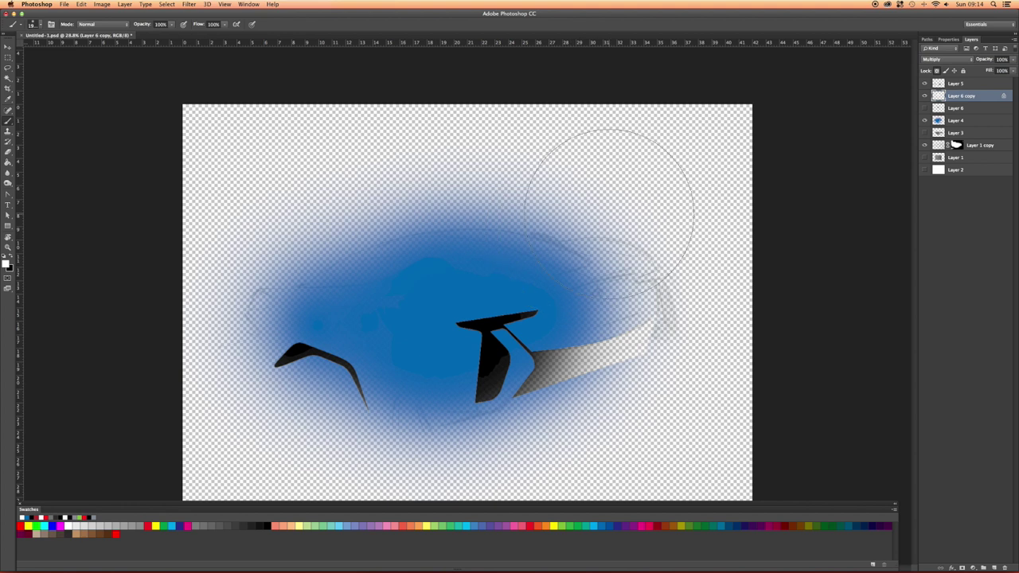
scroll(514, 296, "up", 2)
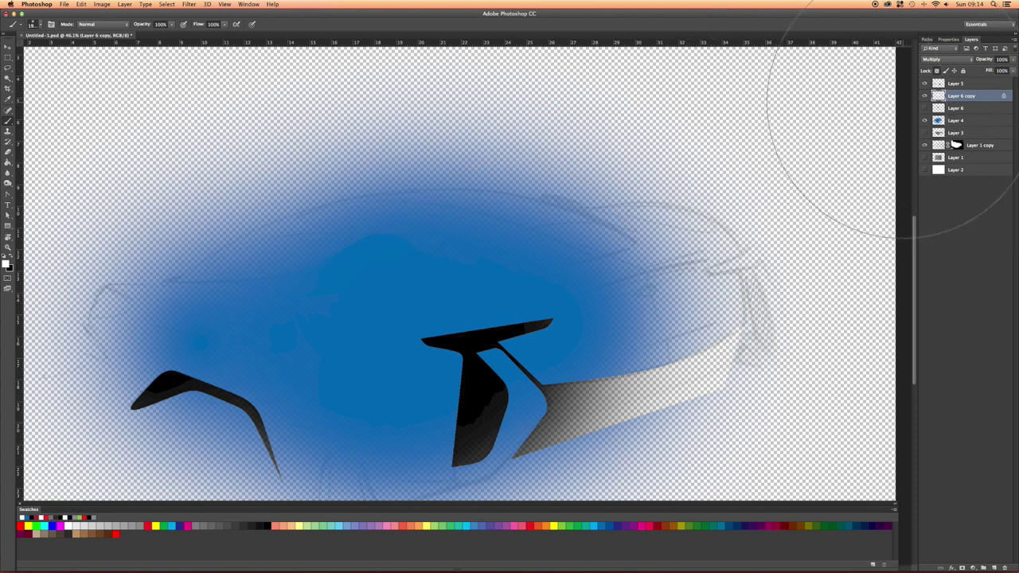
left_click(927, 60)
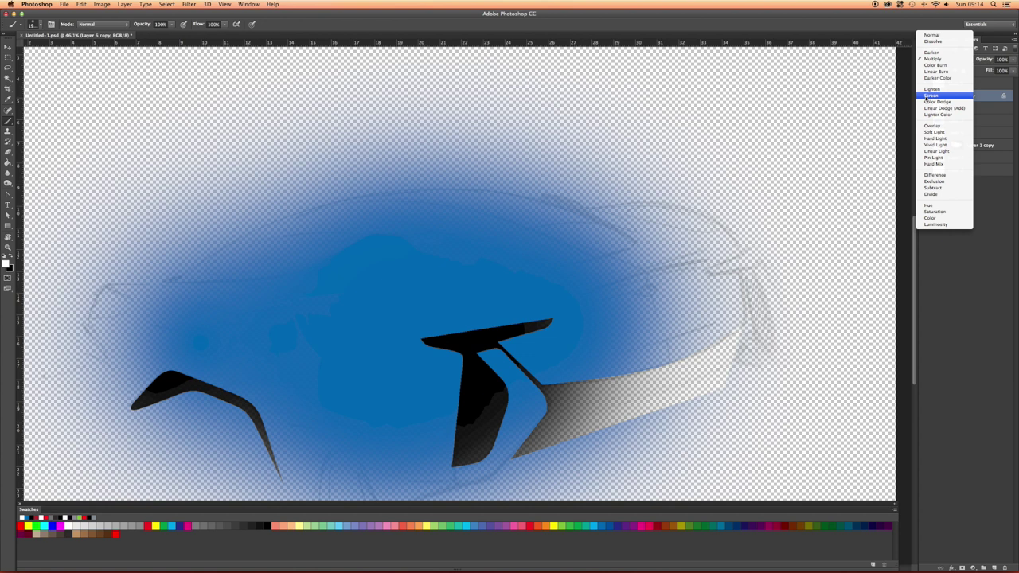
Try Screen on the copy, then show Layer 6 and set it to Screen, fitting the view.
left_click(930, 96)
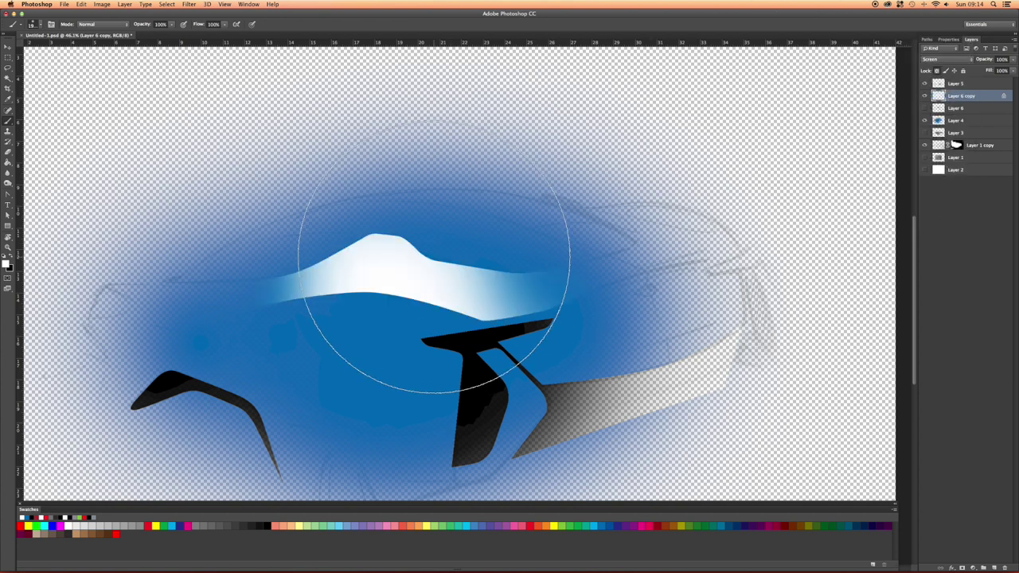
left_click(924, 95)
left_click(924, 108)
left_click(955, 108)
left_click(933, 59)
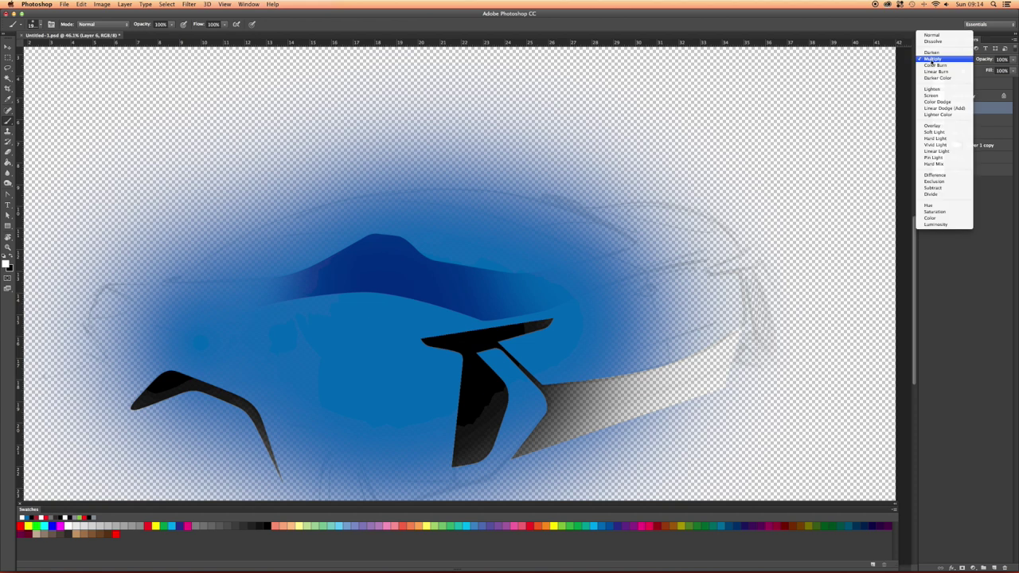
left_click(931, 95)
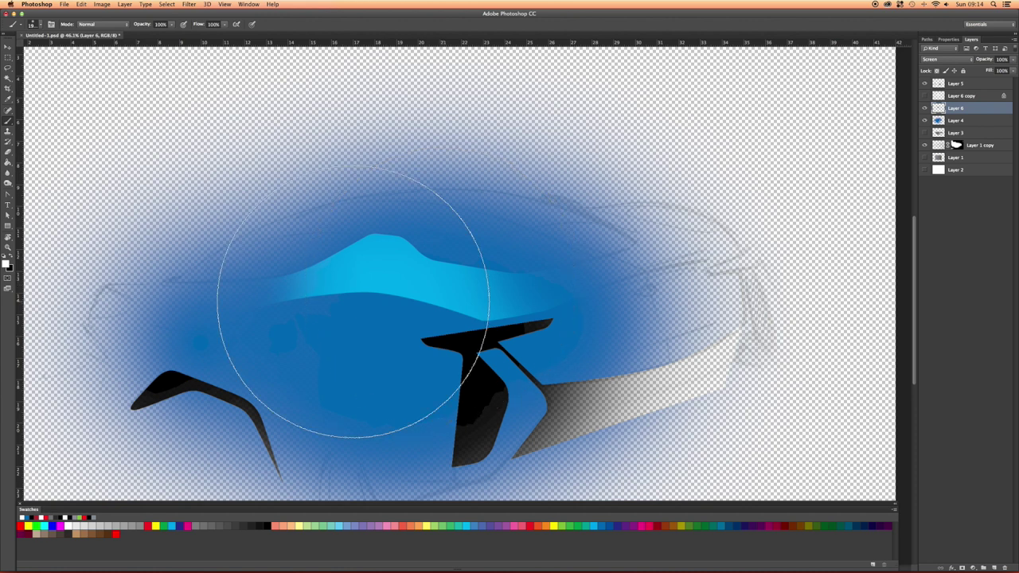
scroll(342, 299, "up", 5)
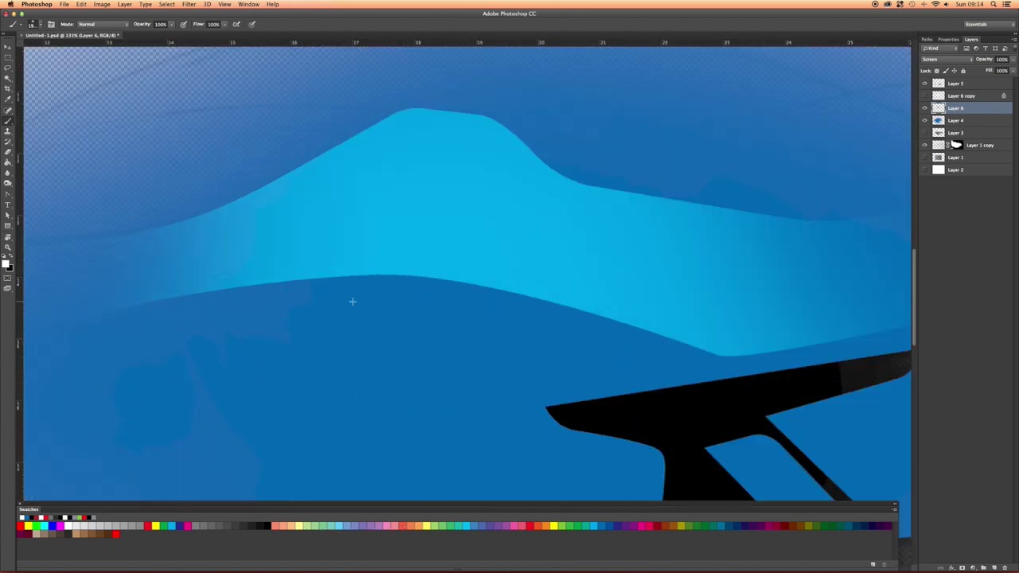
key("super+0")
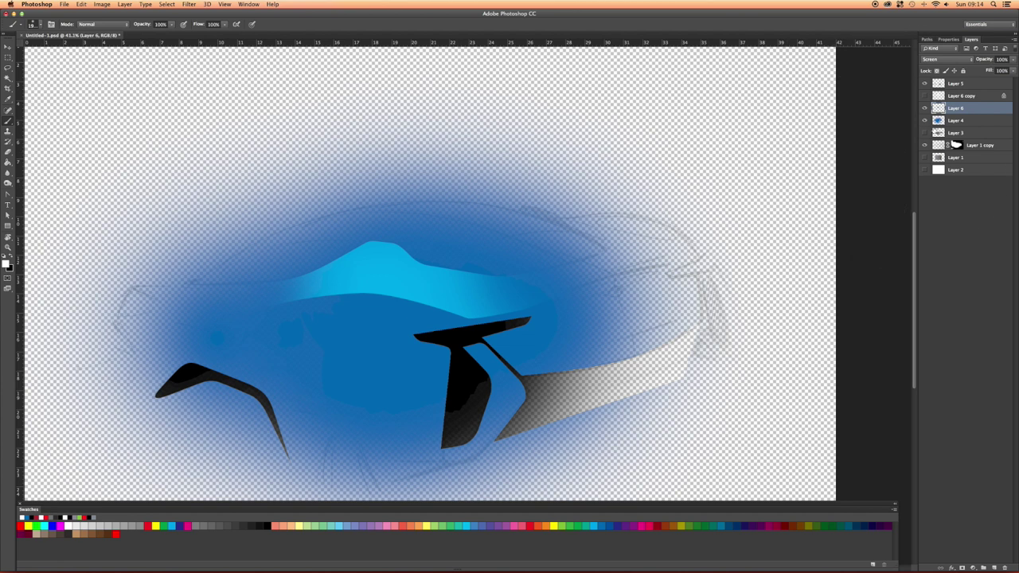
Try Color Dodge, Linear Dodge (Add) and Overlay blending on Layer 6.
left_click(935, 61)
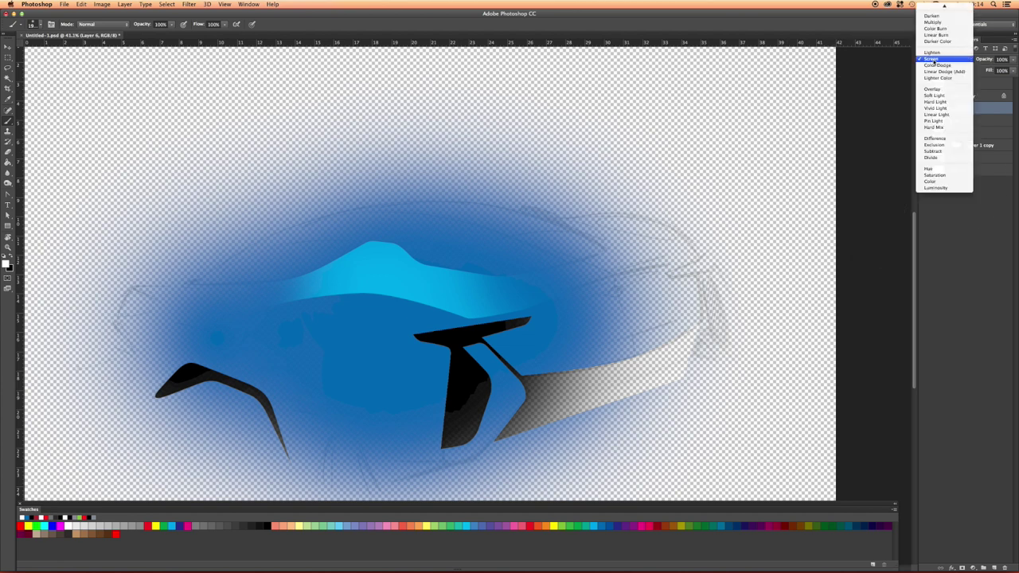
scroll(935, 65, "up", 1)
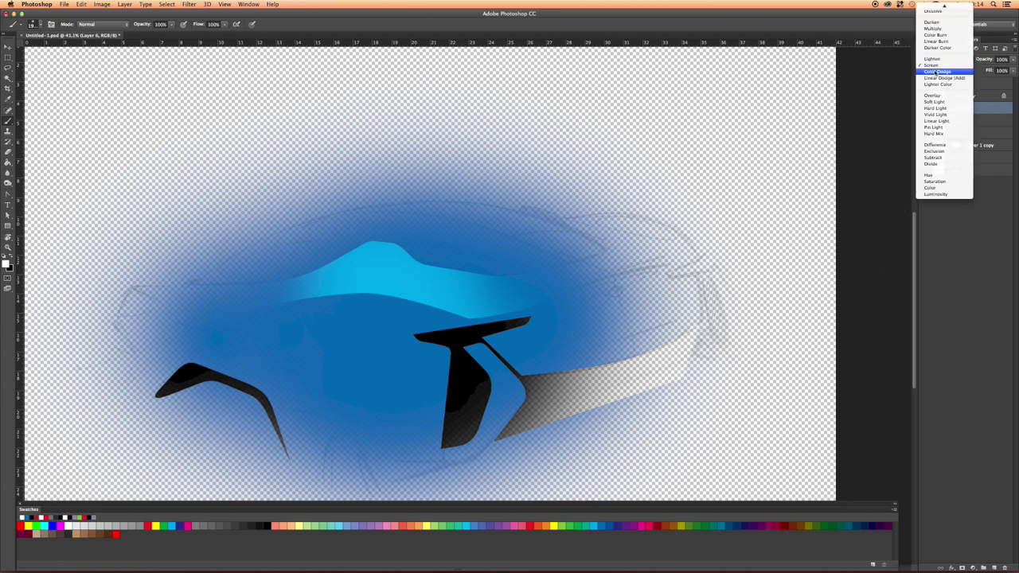
left_click(936, 72)
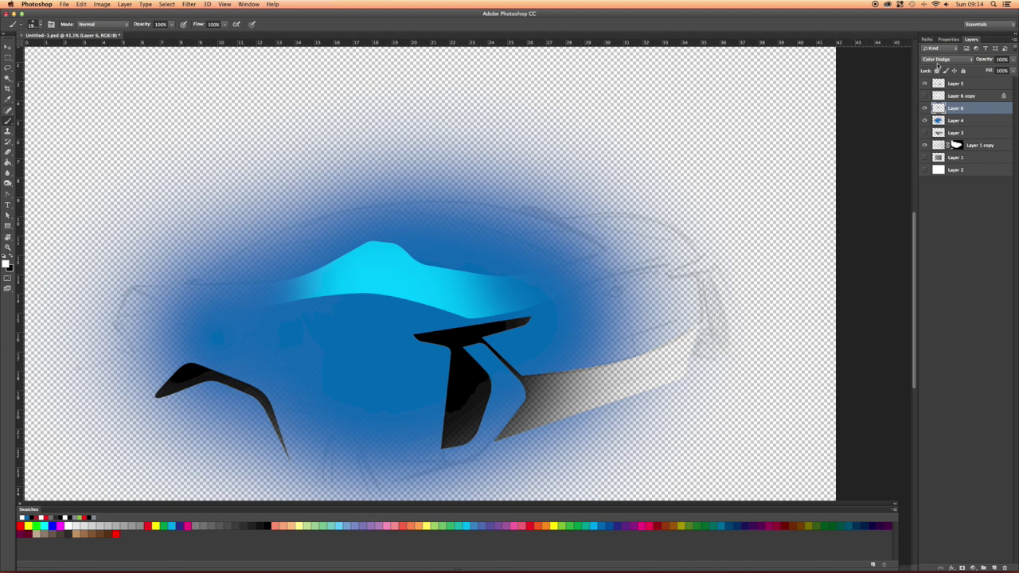
left_click(937, 67)
scroll(937, 69, "down", 1)
left_click(937, 70)
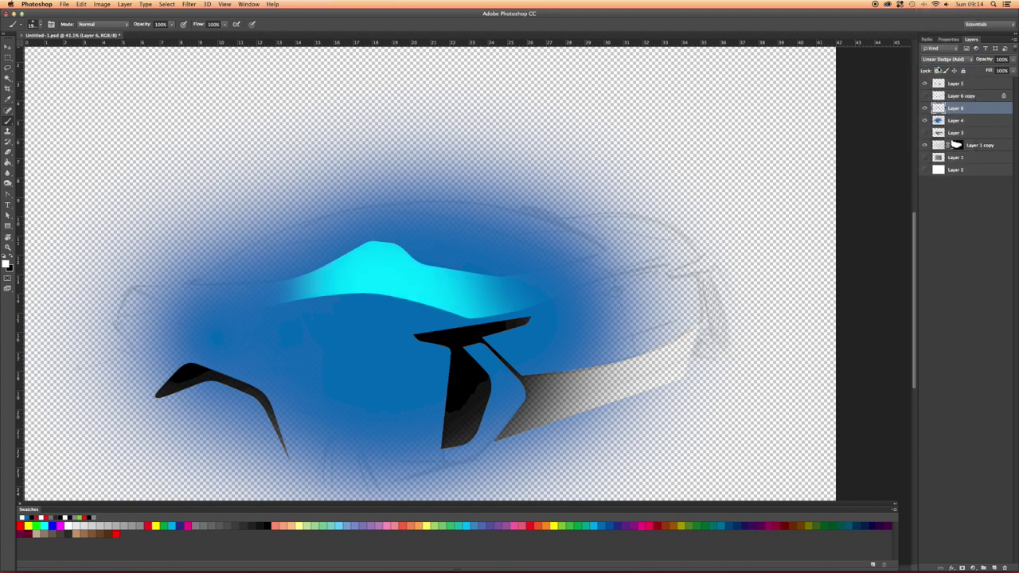
left_click(935, 60)
left_click(935, 77)
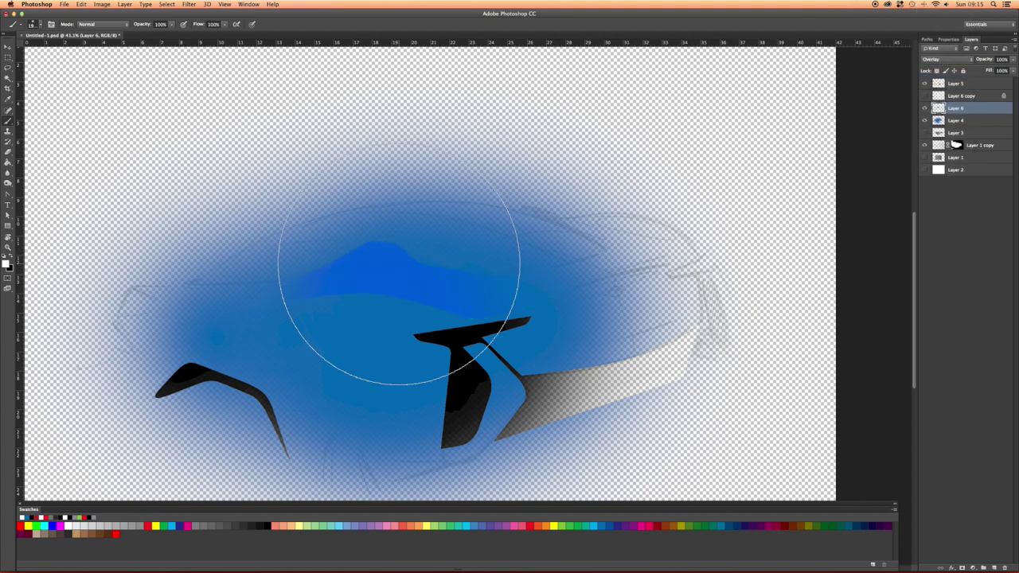
scroll(400, 268, "up", 3)
scroll(398, 264, "down", 3)
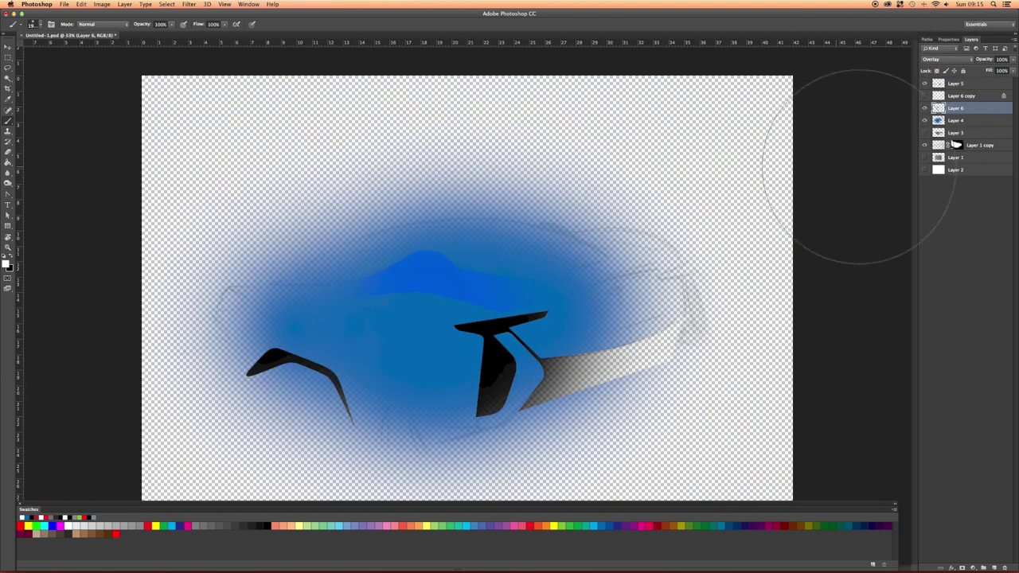
Hide Layer 6, show Layer 6 copy, and set the copy to Overlay after trying Linear Dodge.
left_click(924, 107)
left_click(924, 96)
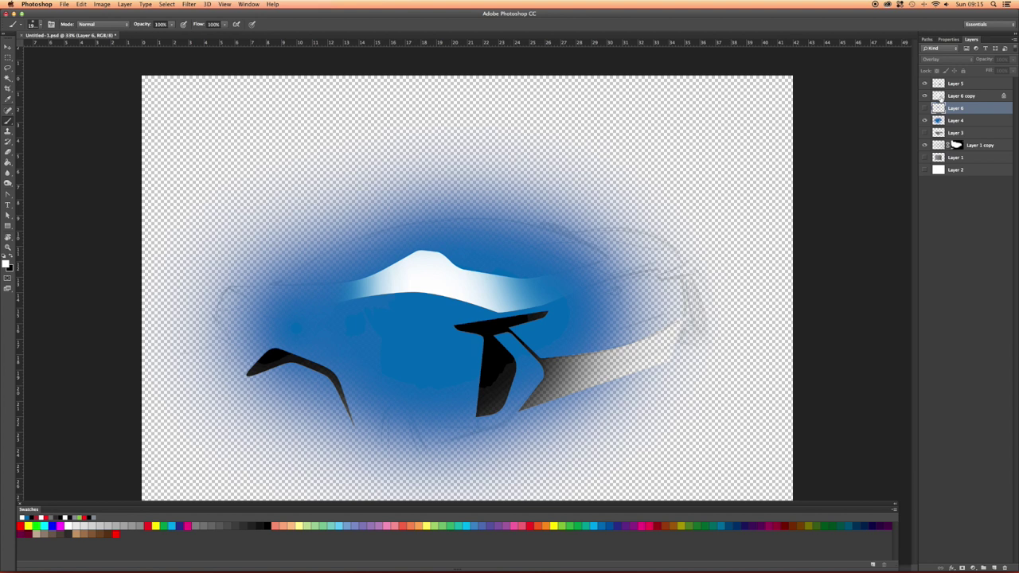
left_click(941, 94)
left_click(937, 62)
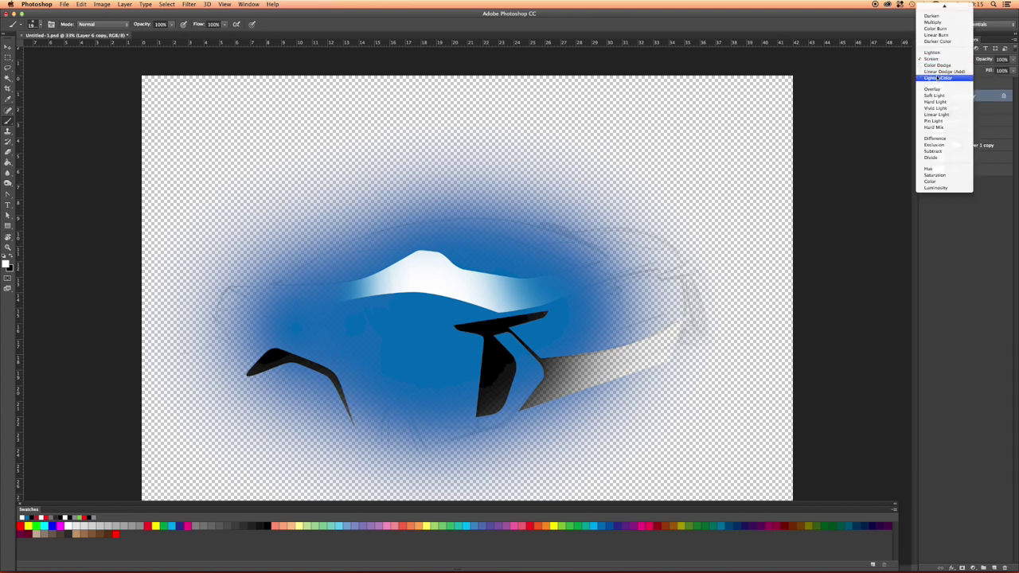
left_click(937, 72)
left_click(936, 61)
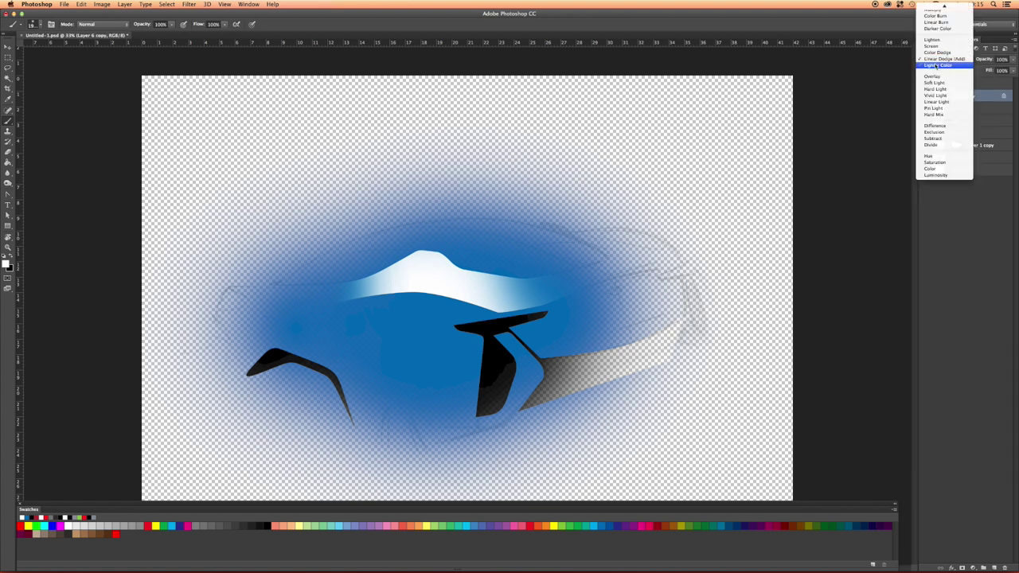
left_click(937, 77)
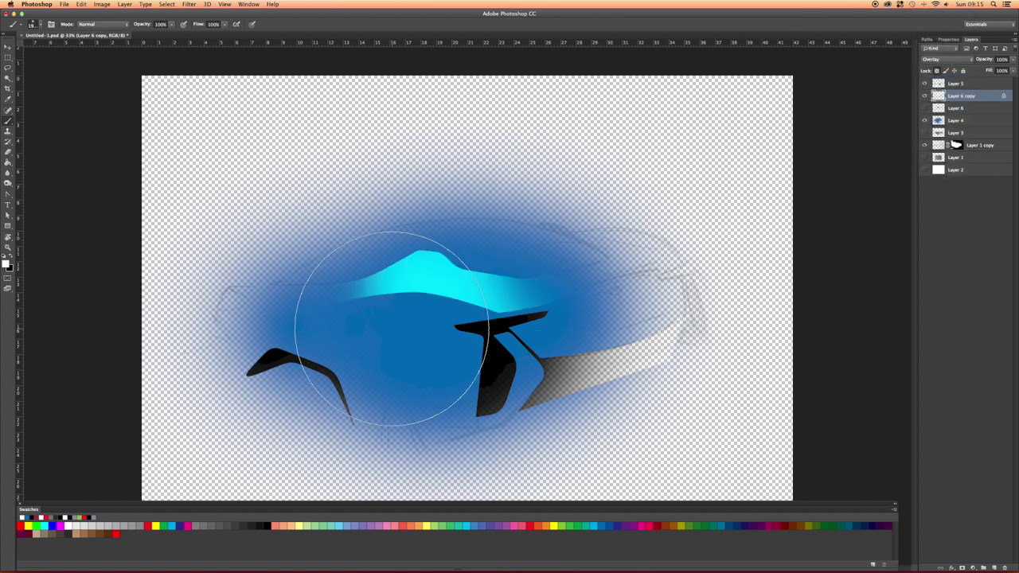
scroll(388, 318, "up", 4)
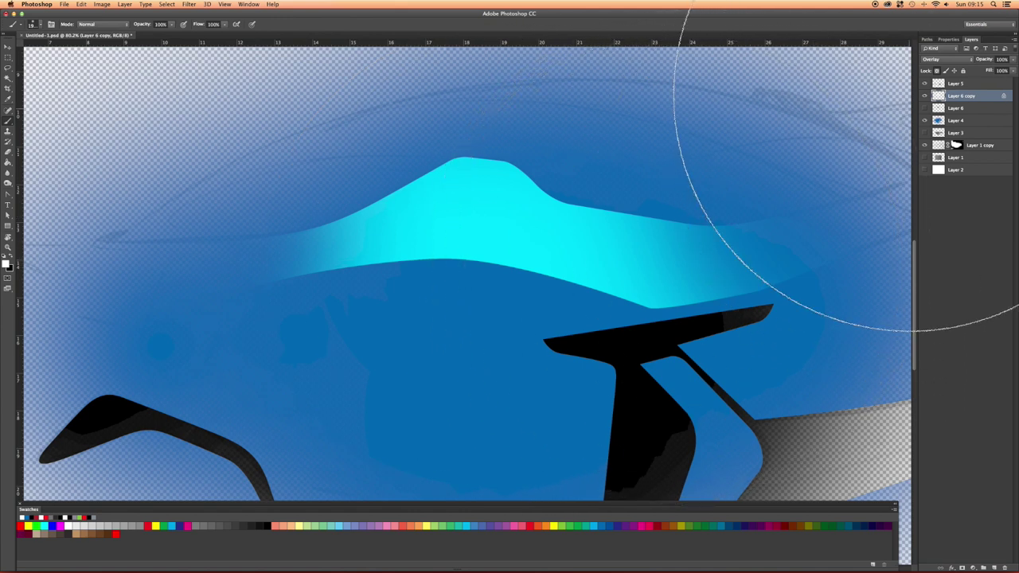
left_click(927, 60)
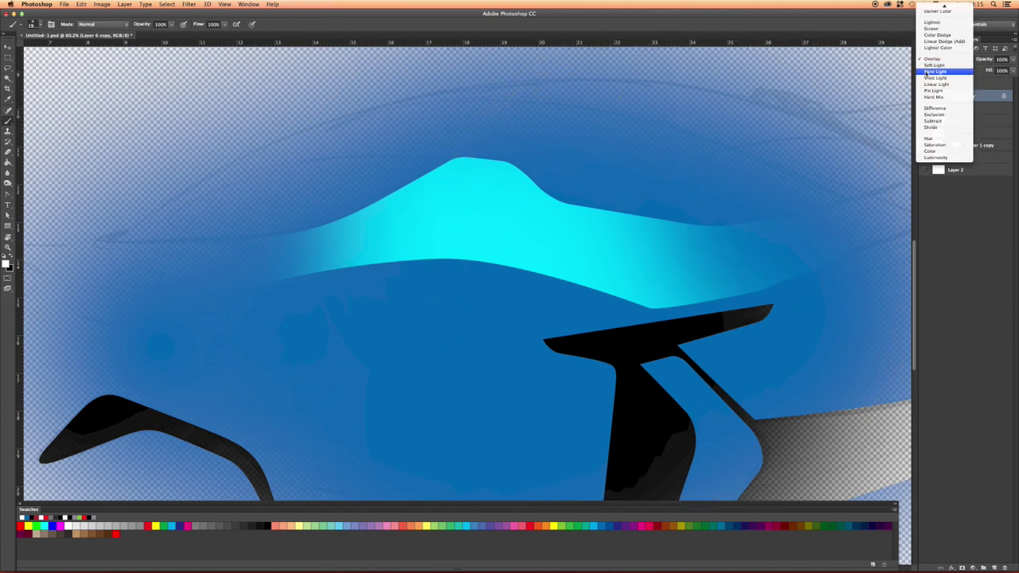
Try Hard Light, then Soft Light, then Normal blending on the Layer 6 copy highlight.
left_click(934, 72)
left_click(930, 58)
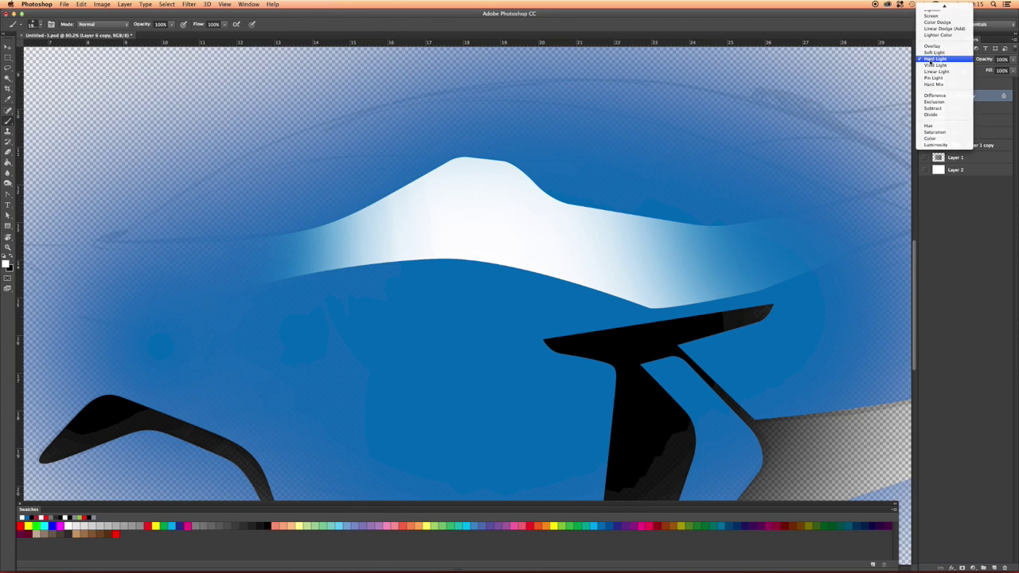
left_click(943, 53)
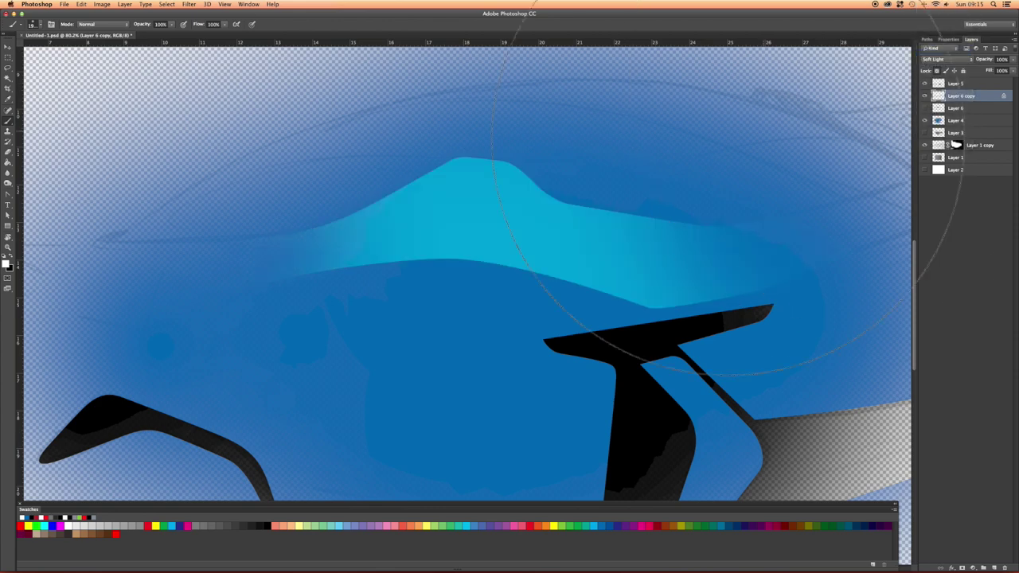
scroll(470, 151, "down", 5)
scroll(487, 174, "up", 3)
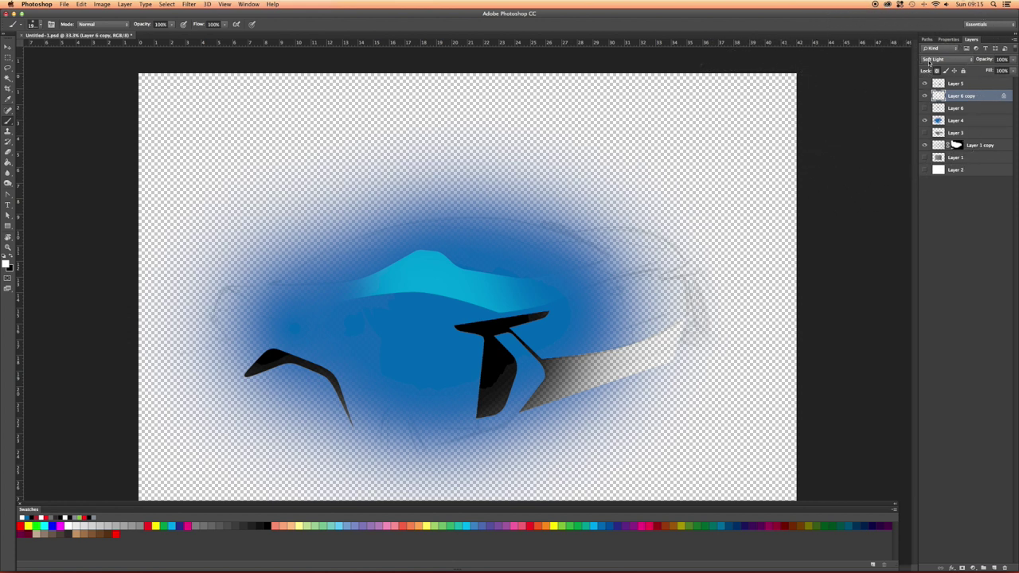
left_click(928, 63)
left_click(928, 11)
left_click(942, 61)
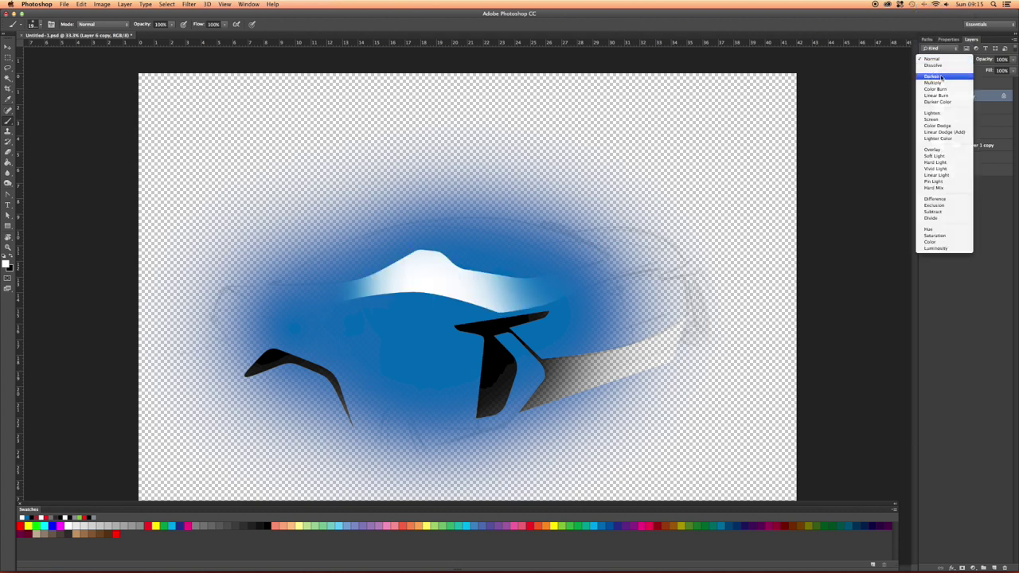
left_click(1000, 118)
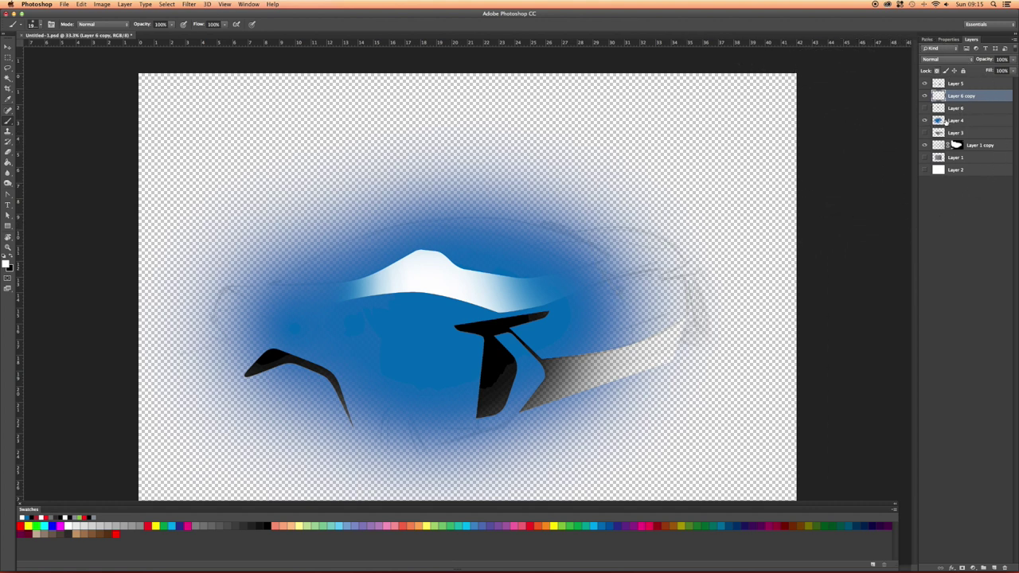
scroll(480, 256, "up", 2)
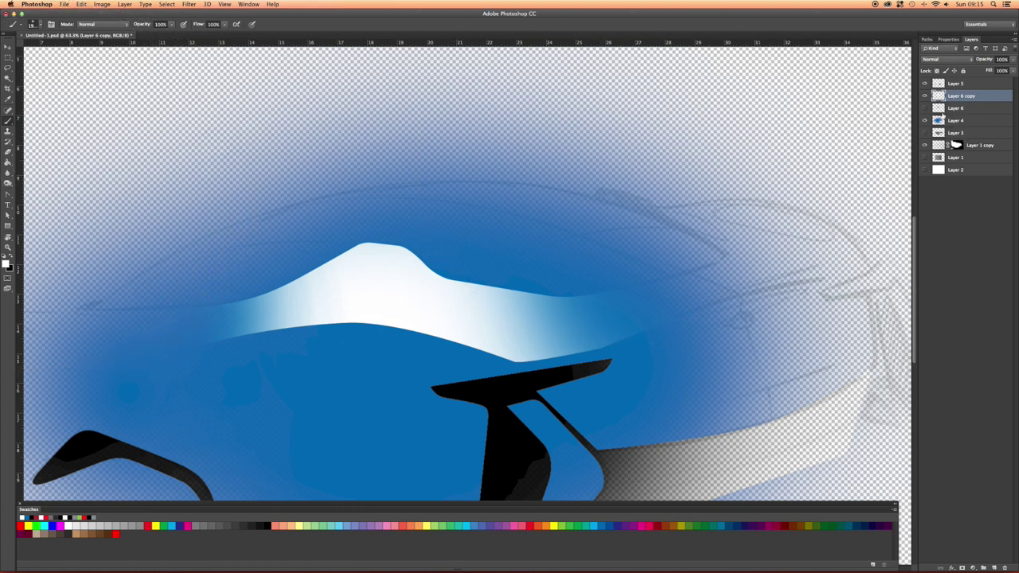
Hide the white Layer 6 copy and set Layer 6 to Multiply for a deep navy roof.
left_click(925, 97)
left_click(939, 110)
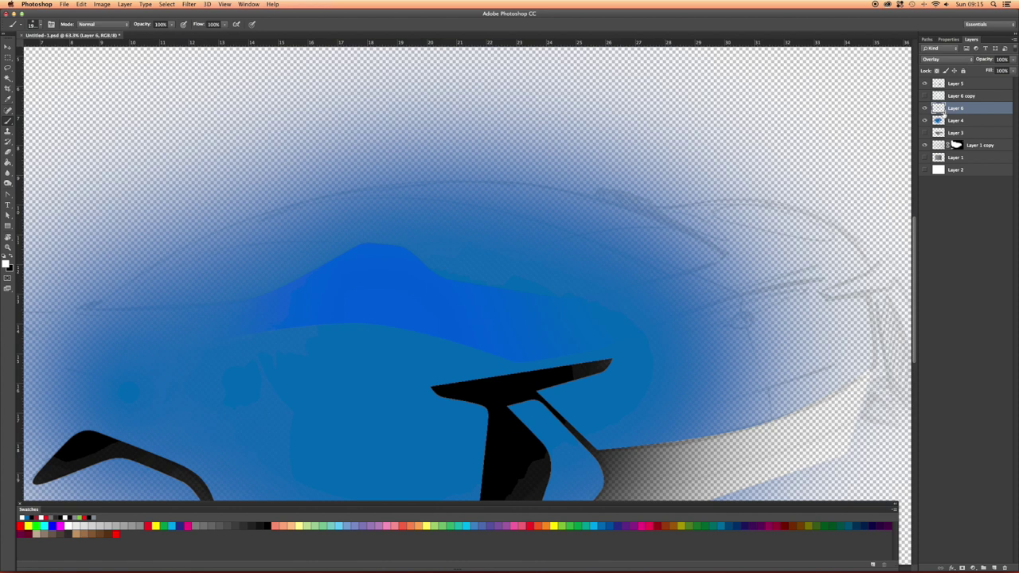
left_click(948, 60)
mouse_move(933, 7)
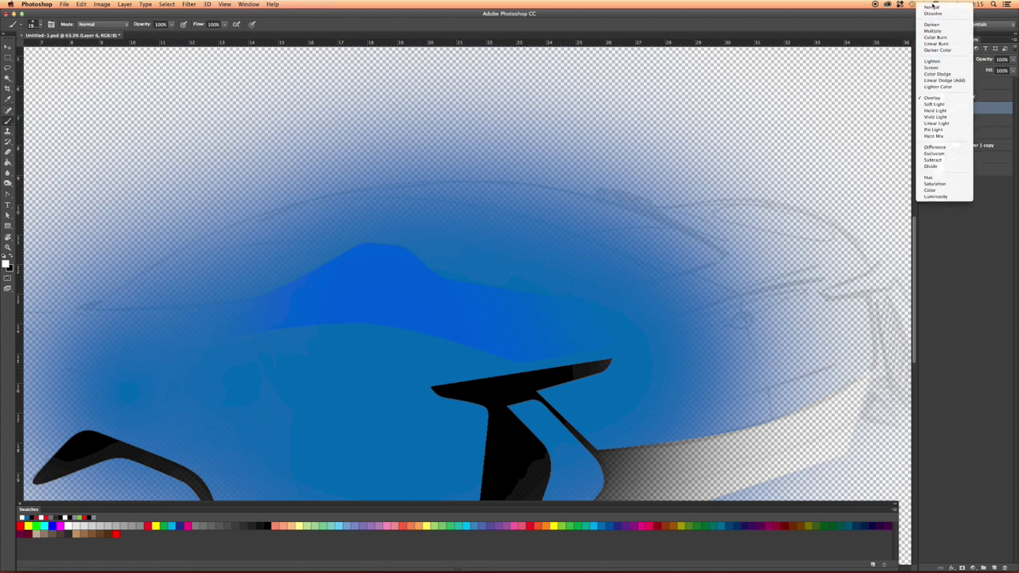
left_click(933, 31)
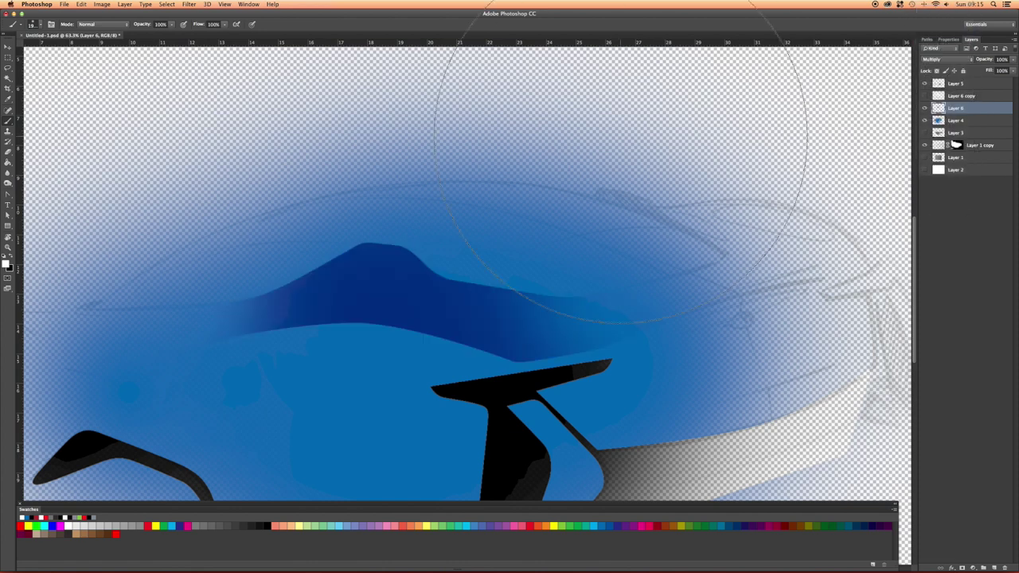
left_click(7, 183)
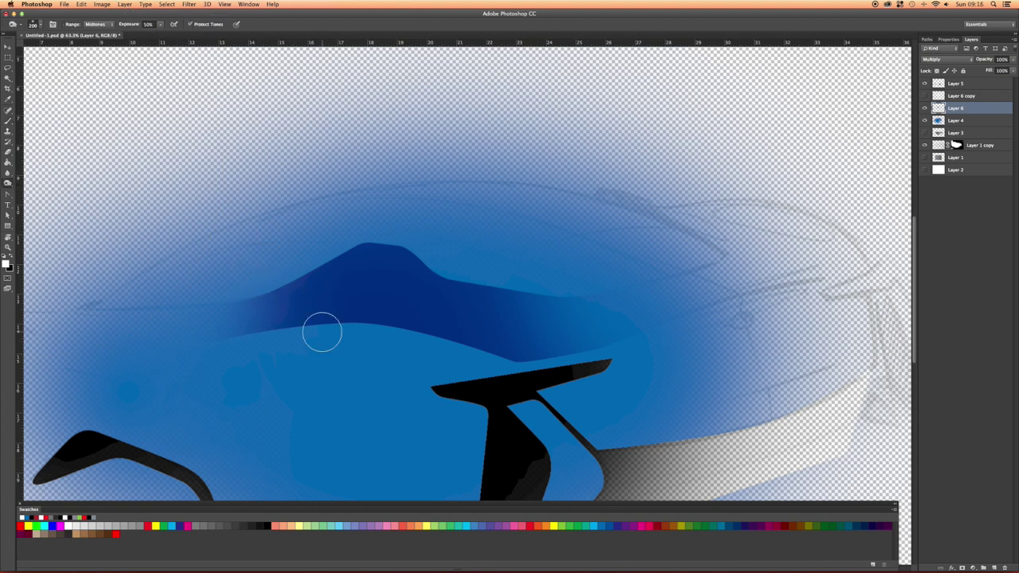
Burn the dark blue peak and its left slope with a 400 px Burn brush.
key("bracketright")
key("bracketright")
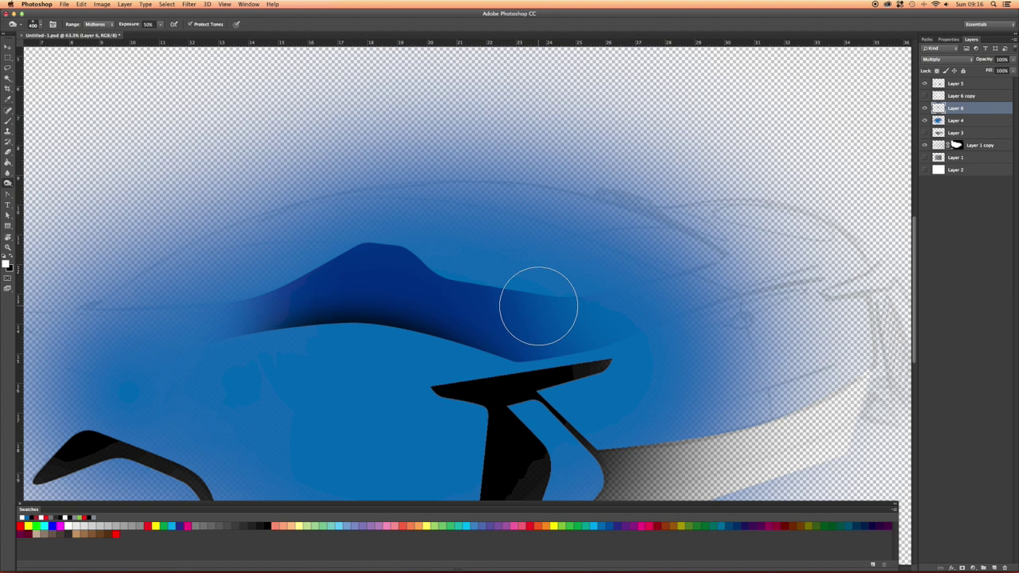
left_click(924, 108)
left_click(924, 108)
left_click_drag(8, 183, 25, 189)
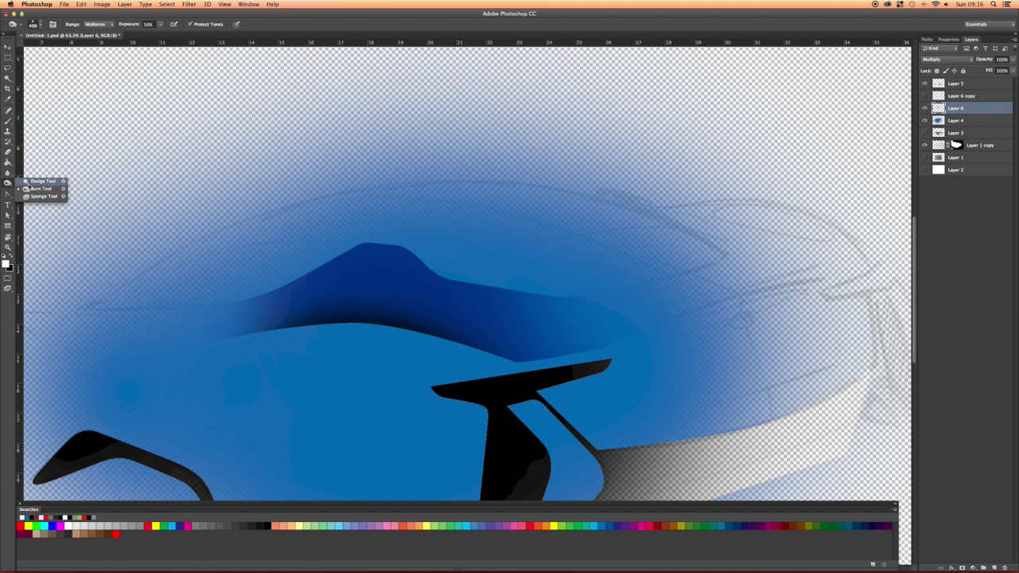
left_click(26, 188)
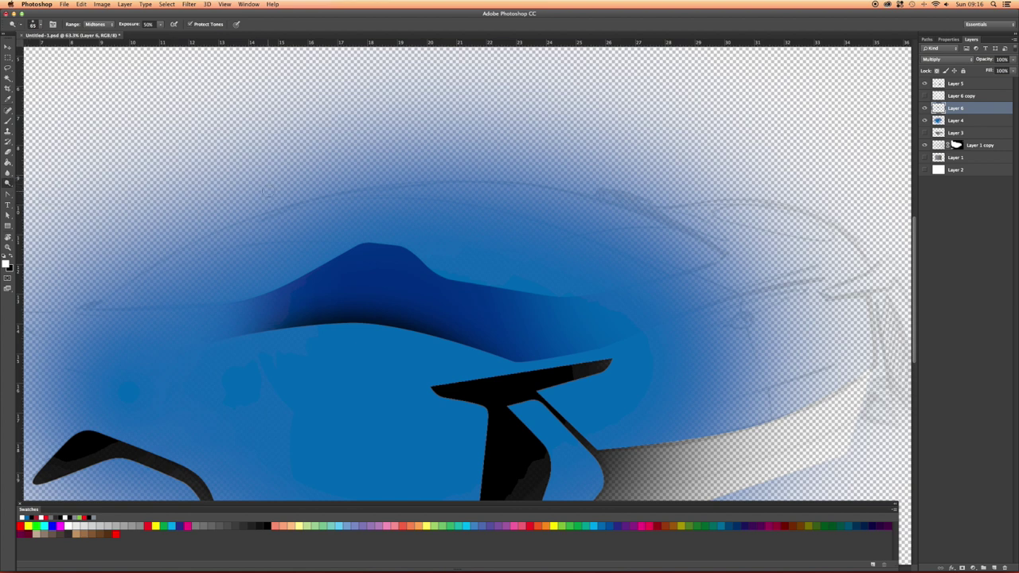
key("bracketright")
key("bracketright")
mouse_move(257, 249)
left_mouse_down()
mouse_move(457, 229)
mouse_move(306, 246)
mouse_move(449, 232)
mouse_move(444, 245)
mouse_move(303, 254)
mouse_move(475, 245)
mouse_move(222, 258)
mouse_move(451, 236)
mouse_move(167, 253)
left_mouse_up()
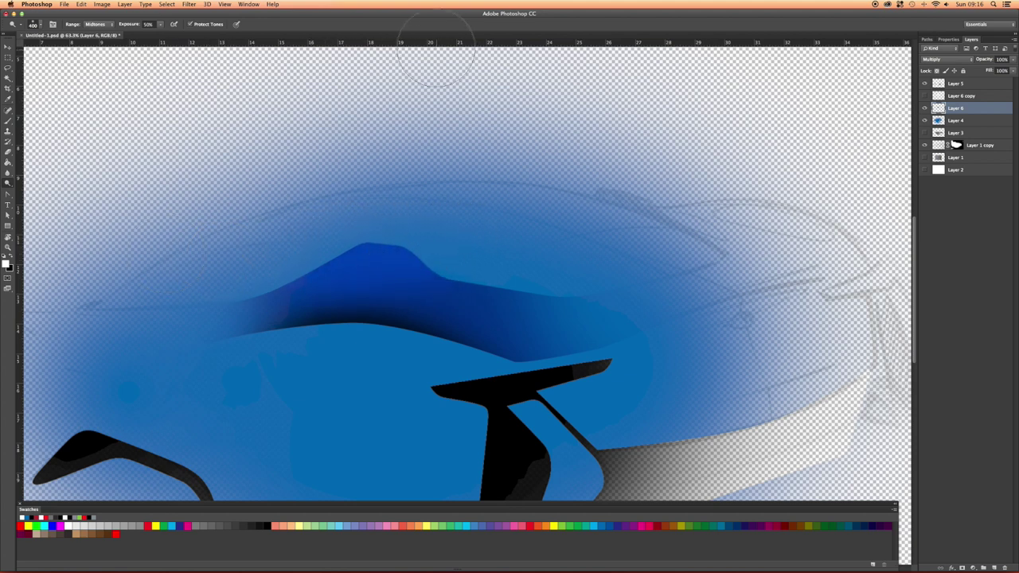
Dodge the blue peak's slopes and the car body with Range set to Highlights.
left_click(88, 25)
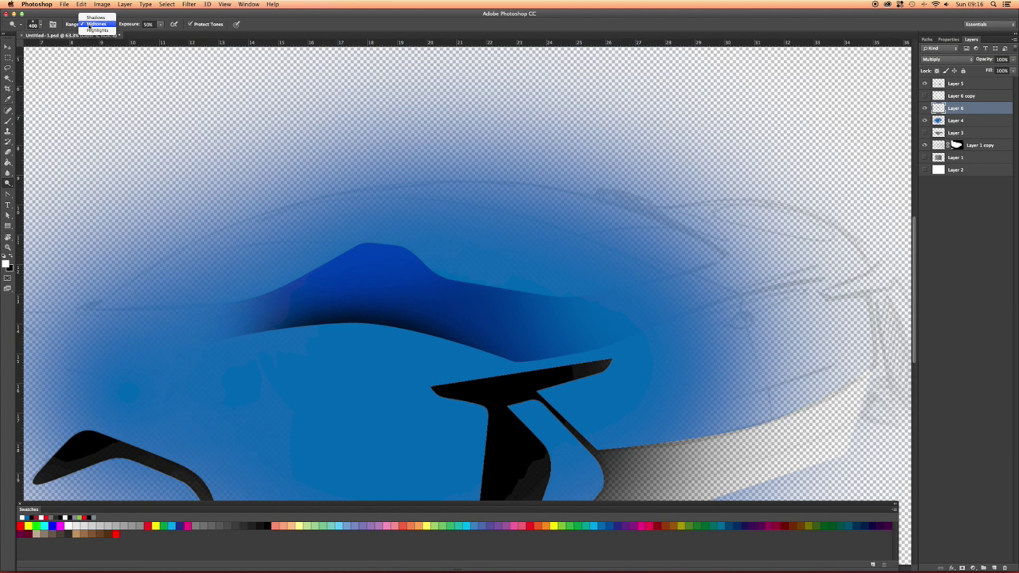
left_click(285, 27)
left_click(103, 25)
left_click(97, 30)
mouse_move(371, 222)
left_mouse_down()
mouse_move(427, 237)
mouse_move(310, 216)
mouse_move(411, 220)
mouse_move(315, 232)
mouse_move(522, 239)
mouse_move(145, 288)
left_mouse_up()
mouse_move(307, 262)
left_mouse_down()
mouse_move(522, 253)
mouse_move(325, 256)
mouse_move(641, 273)
mouse_move(363, 249)
mouse_move(210, 261)
left_mouse_up()
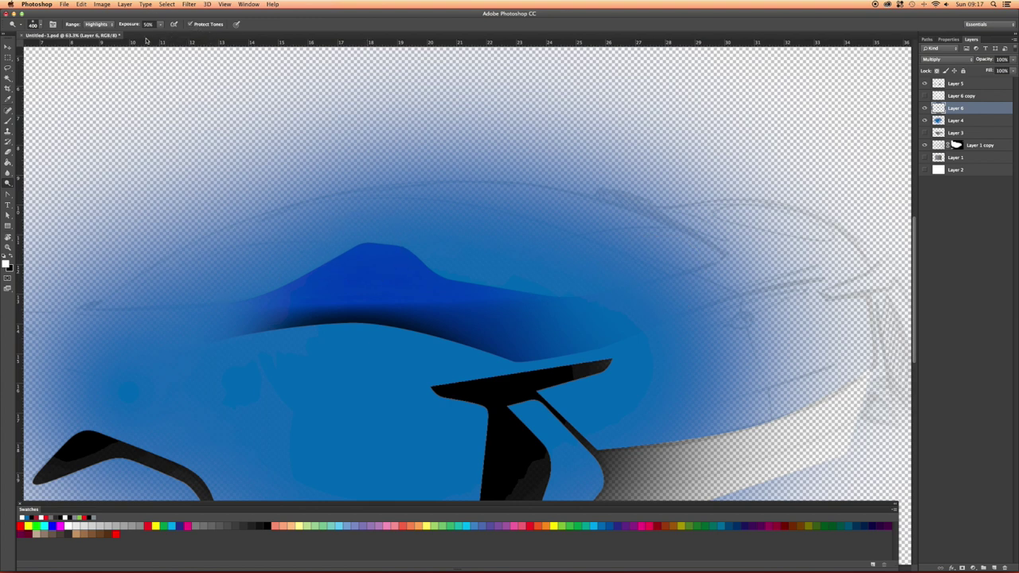
Set Range to Shadows, hide Layer 6, and show and select Layer 6 copy.
left_click(98, 24)
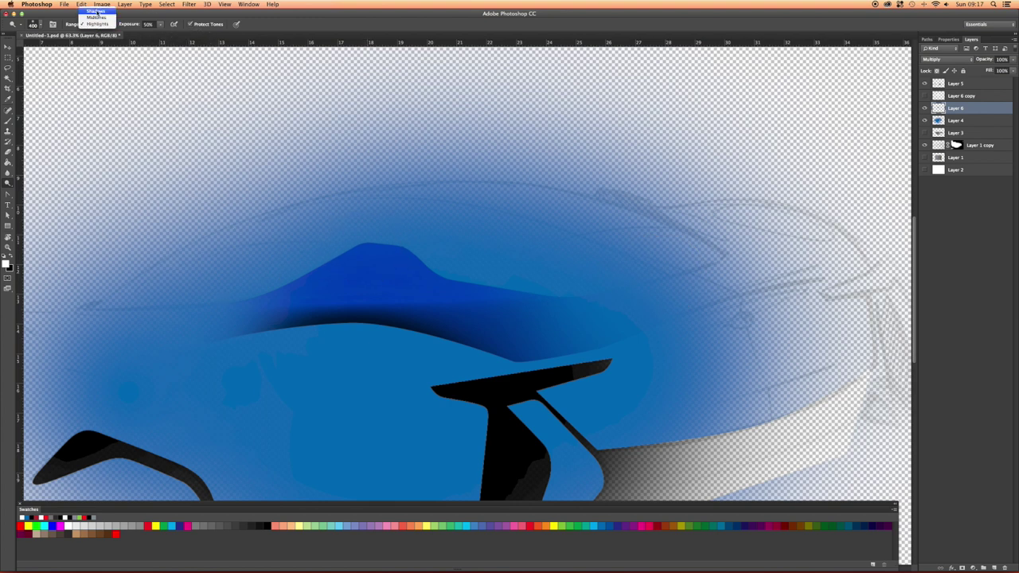
left_click(96, 12)
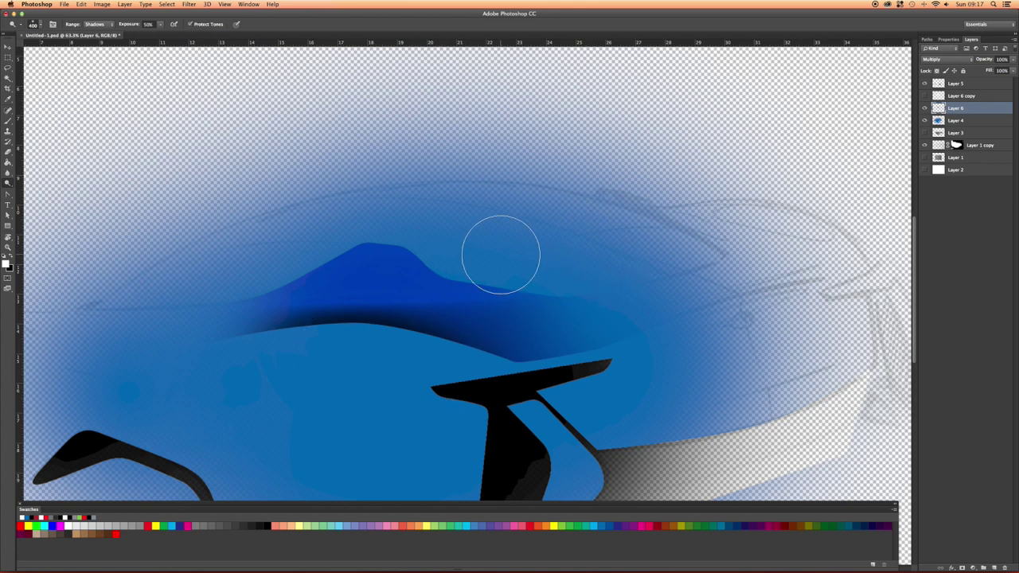
scroll(500, 250, "down", 2, "alt")
scroll(514, 270, "up", 4, "alt")
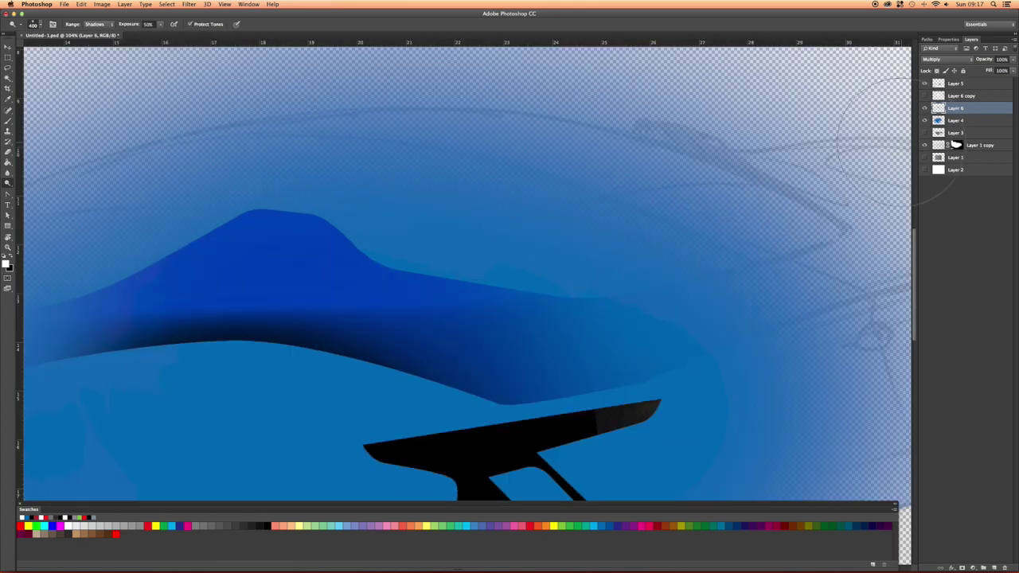
left_click(924, 108)
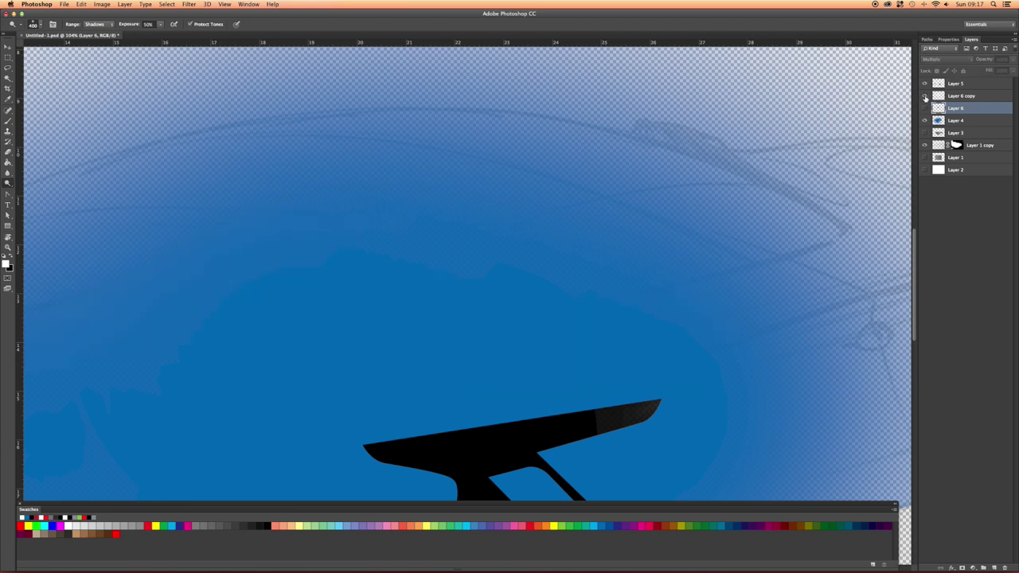
left_click(924, 96)
left_click(943, 96)
scroll(479, 176, "down", 4, "alt")
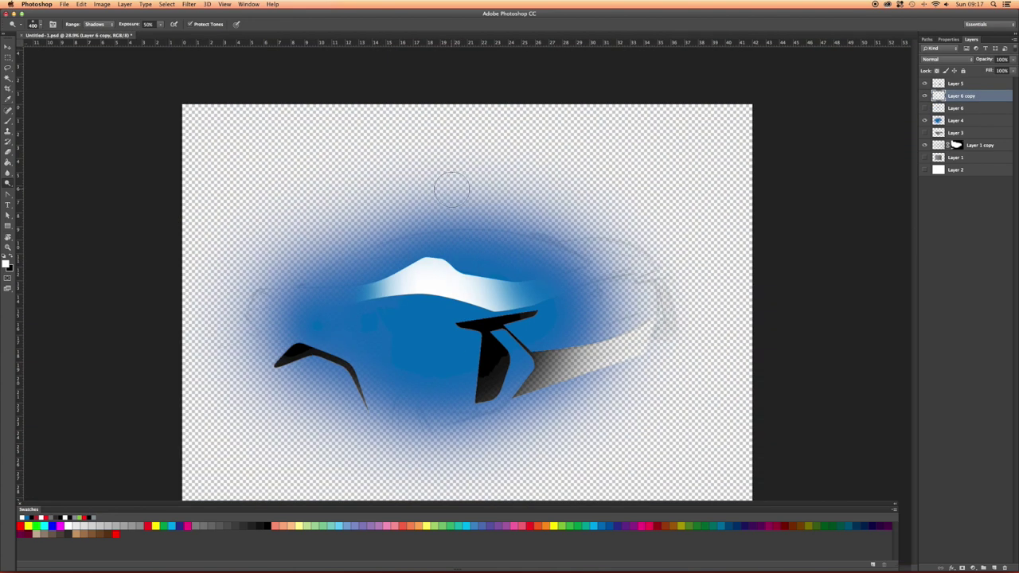
Burn the white highlight's lower edge in Highlights range, undo it, then hide Layer 6 copy.
scroll(446, 187, "up", 3, "alt")
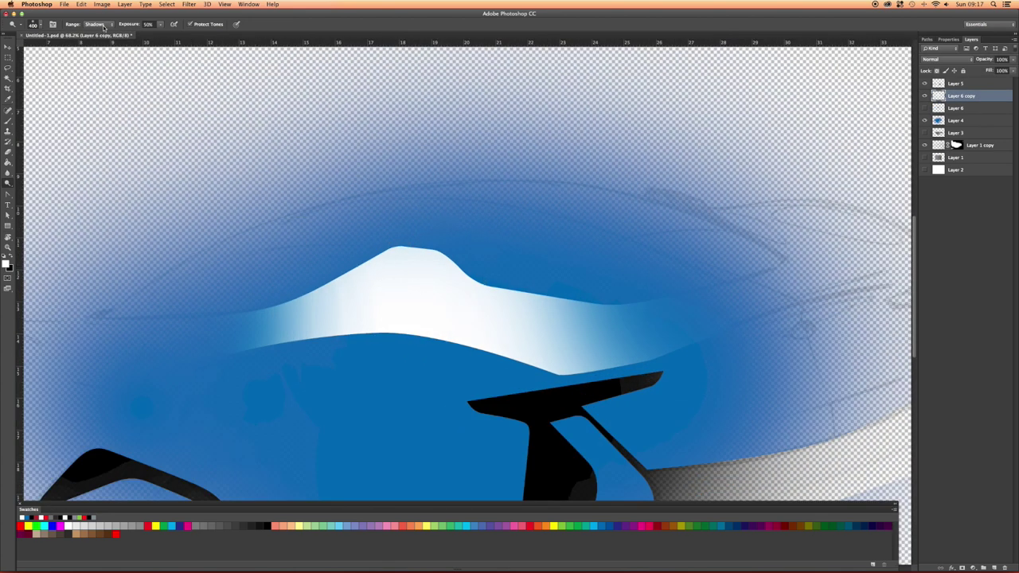
left_click(8, 184)
left_click(41, 193)
left_click(96, 24)
left_click(95, 17)
left_click(97, 24)
left_click(95, 43)
mouse_move(218, 380)
left_mouse_down()
mouse_move(254, 369)
mouse_move(431, 371)
mouse_move(459, 390)
mouse_move(288, 396)
mouse_move(489, 376)
mouse_move(499, 401)
mouse_move(288, 394)
mouse_move(384, 372)
mouse_move(517, 403)
mouse_move(278, 388)
mouse_move(479, 383)
mouse_move(318, 417)
mouse_move(266, 406)
mouse_move(524, 401)
mouse_move(398, 402)
mouse_move(284, 383)
mouse_move(506, 380)
mouse_move(563, 397)
mouse_move(372, 367)
left_mouse_up()
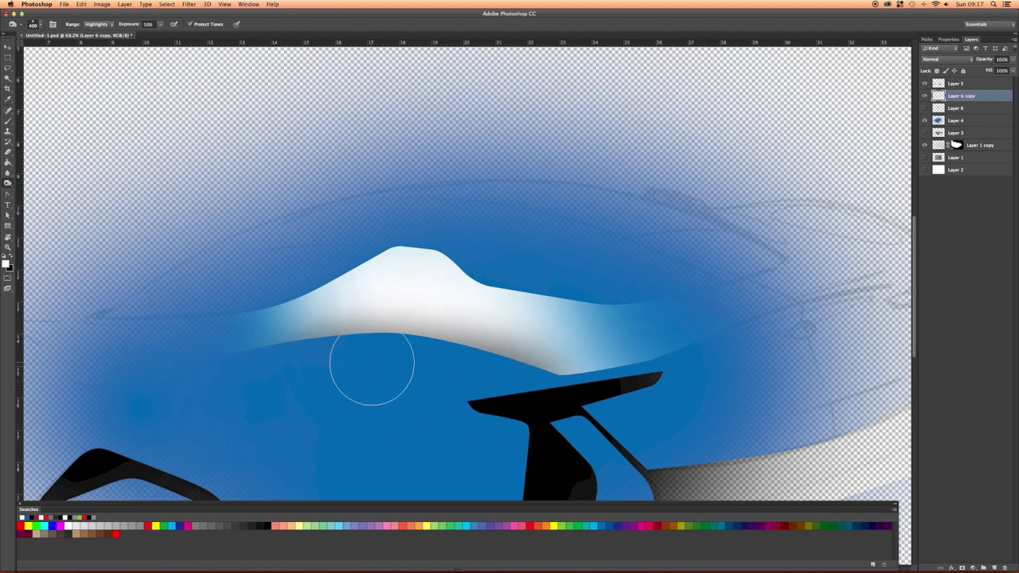
key("ctrl+z")
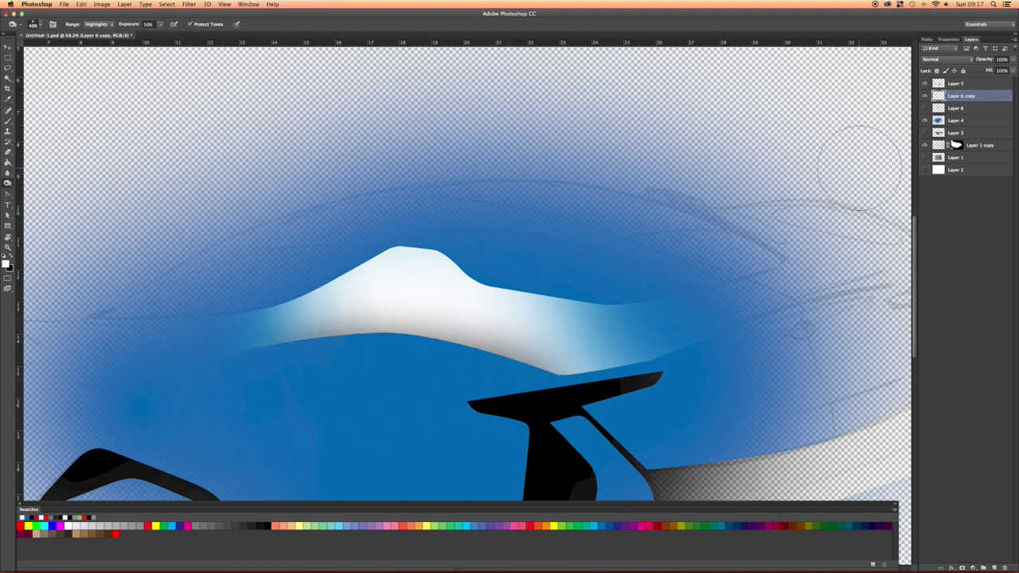
left_click(925, 95)
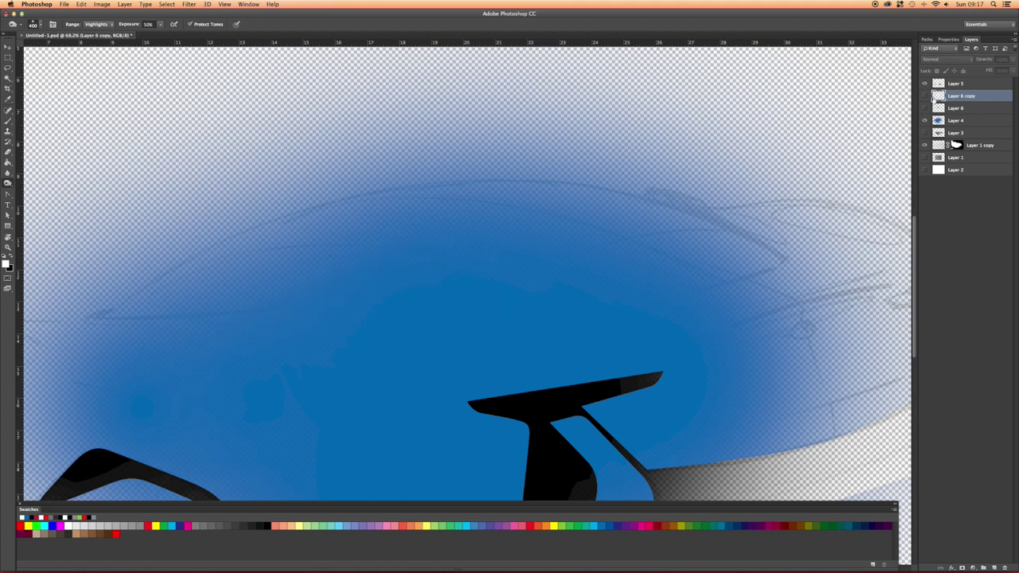
Load Path 1 as a selection around the roof peak.
left_click(928, 40)
left_click(938, 50)
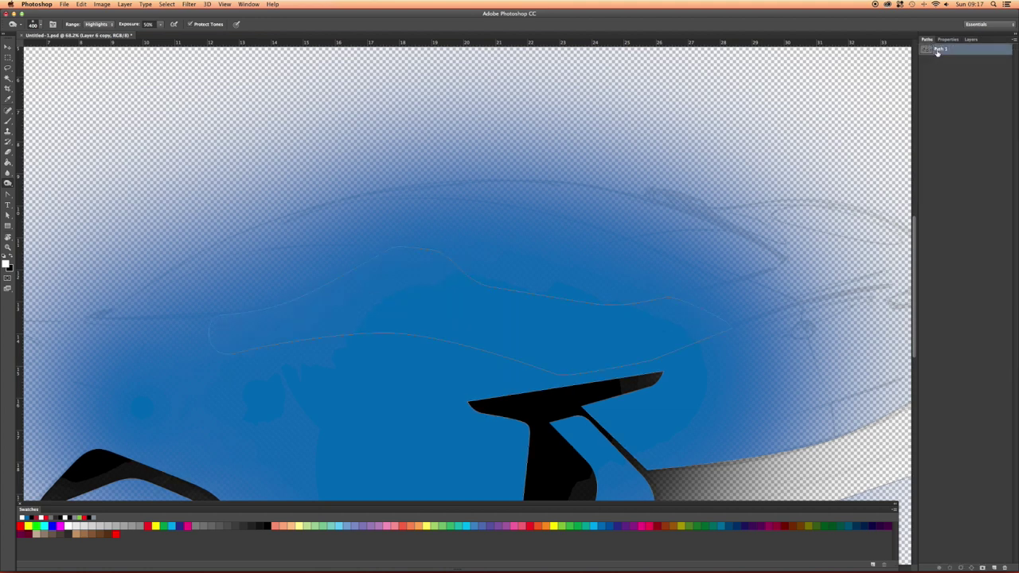
key("a")
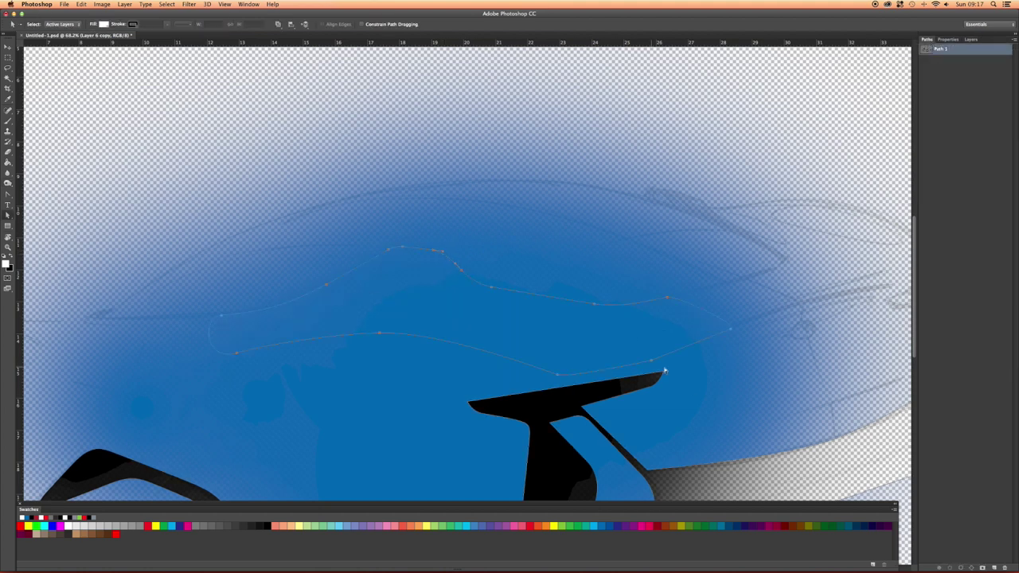
left_click(960, 567)
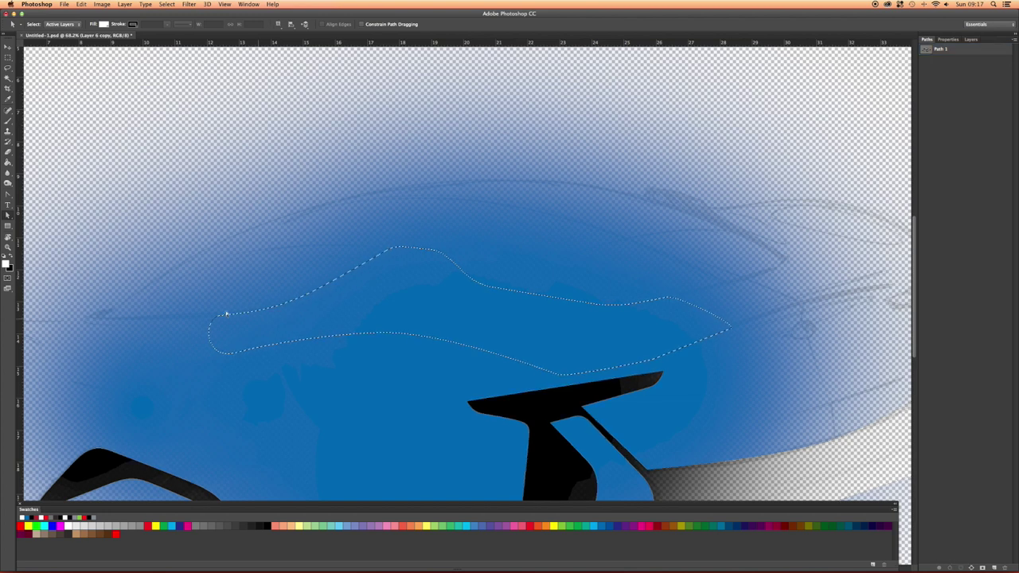
Paint the peak selection light blue on new Layer 7.
left_click(8, 121)
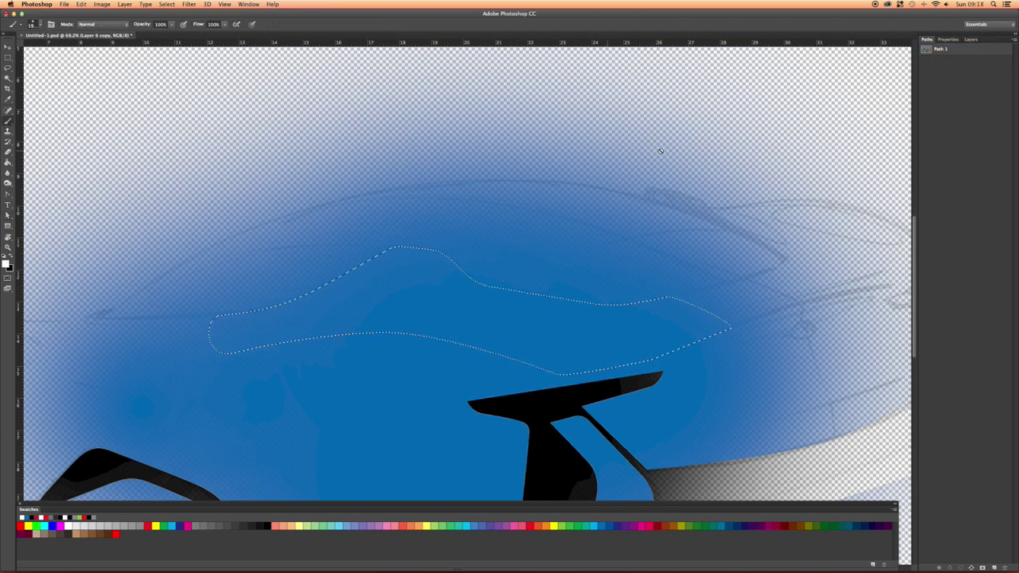
left_click(947, 39)
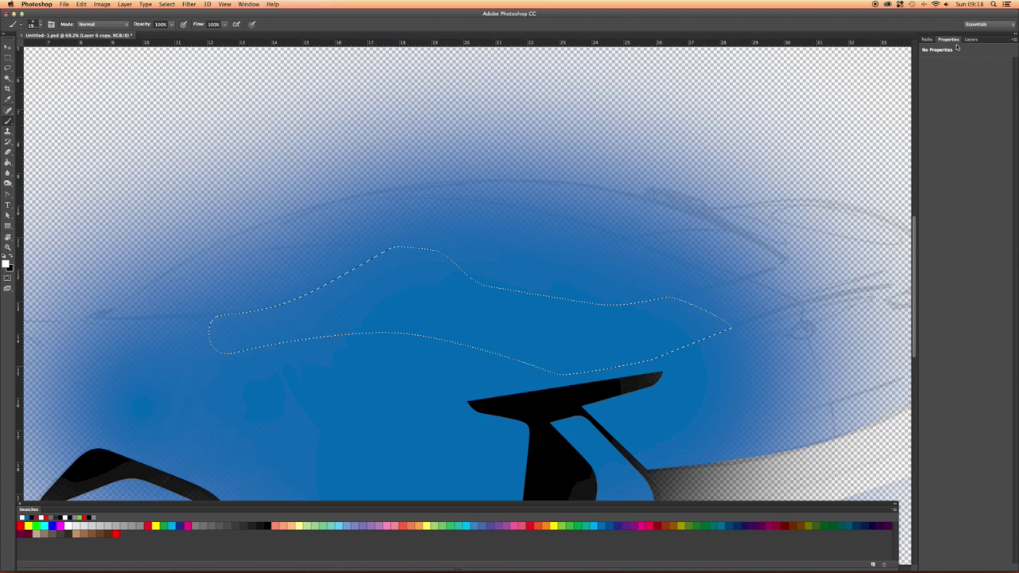
left_click(970, 39)
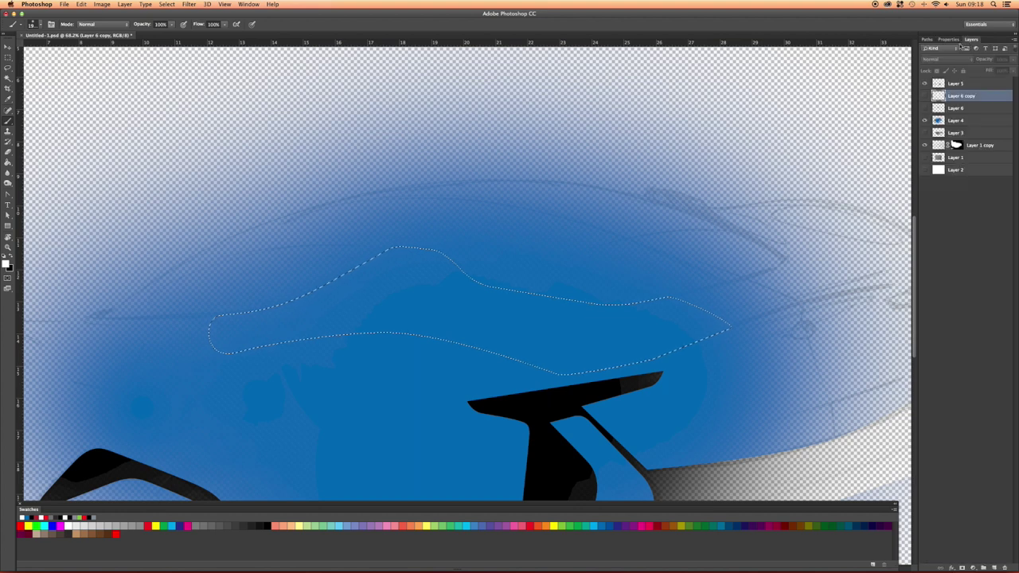
left_click(995, 567)
left_click(432, 106)
left_click_drag(432, 105, 541, 119)
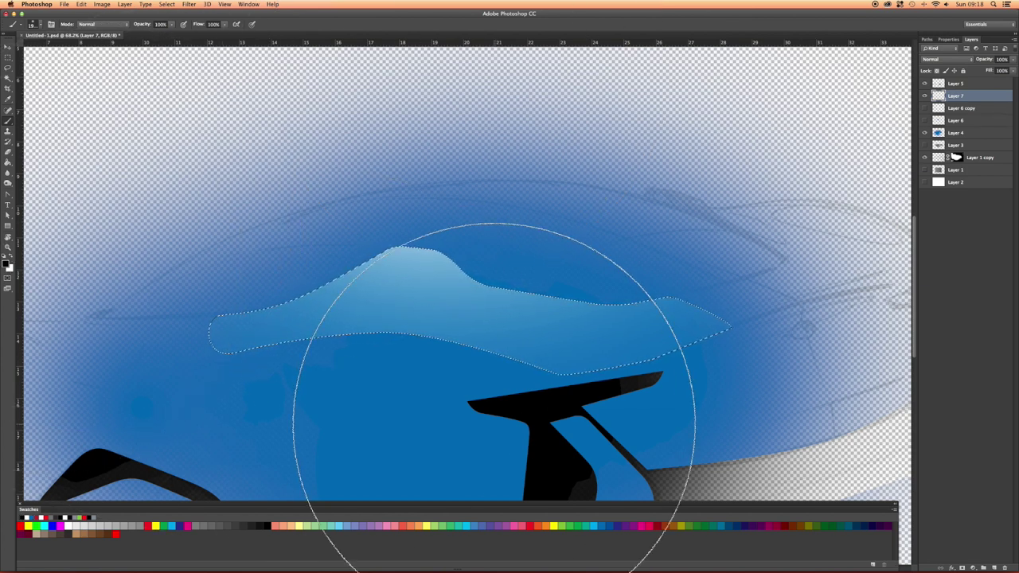
Add Layer 8 and brush dark black shading into the peak's lower part.
left_click(994, 567)
mouse_move(432, 432)
left_mouse_down()
mouse_move(341, 489)
mouse_move(383, 488)
left_mouse_up()
left_click(363, 524)
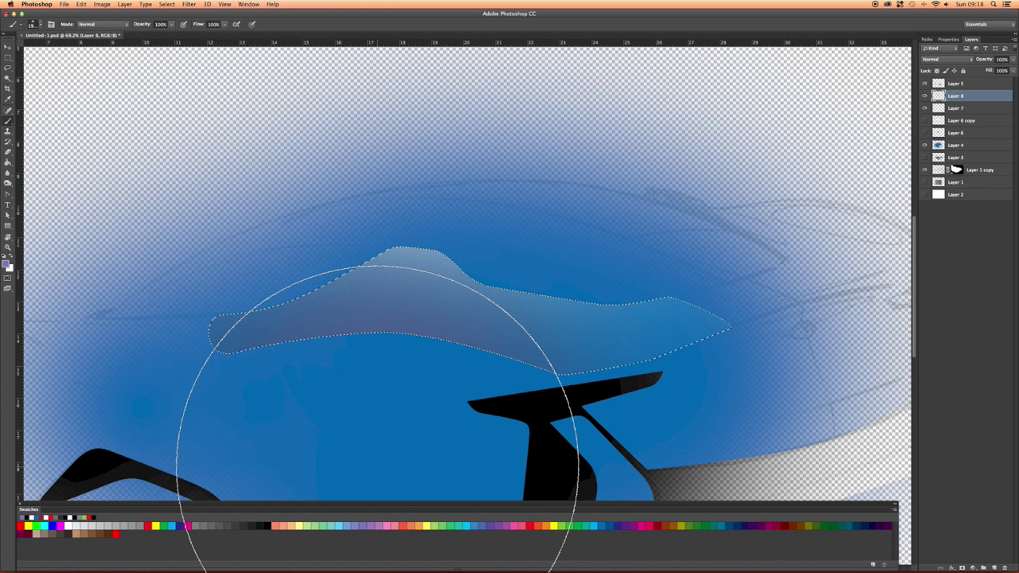
key("bracketleft")
key("bracketleft")
key("bracketleft")
key("bracketleft")
key("bracketleft")
key("bracketleft")
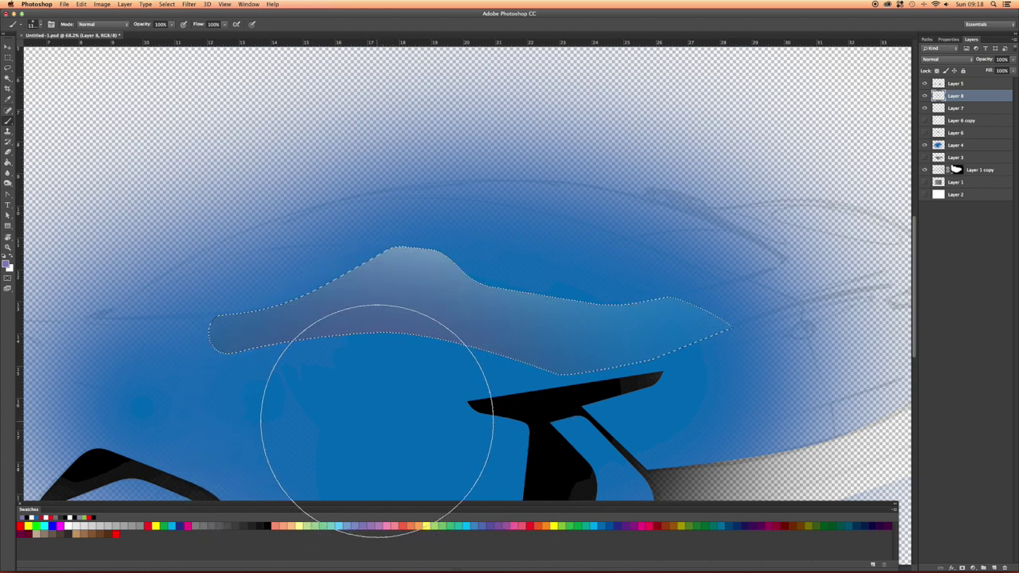
left_click(267, 526)
mouse_move(375, 387)
left_mouse_down()
mouse_move(380, 422)
mouse_move(460, 431)
mouse_move(353, 427)
left_mouse_up()
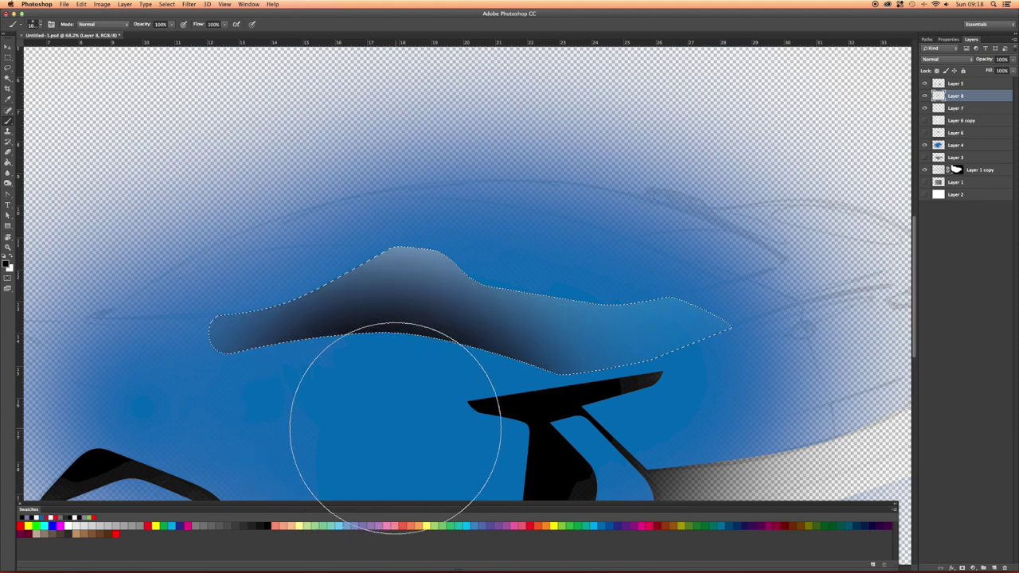
Deselect and move Layer 8 beneath Layer 7.
key("ctrl+d")
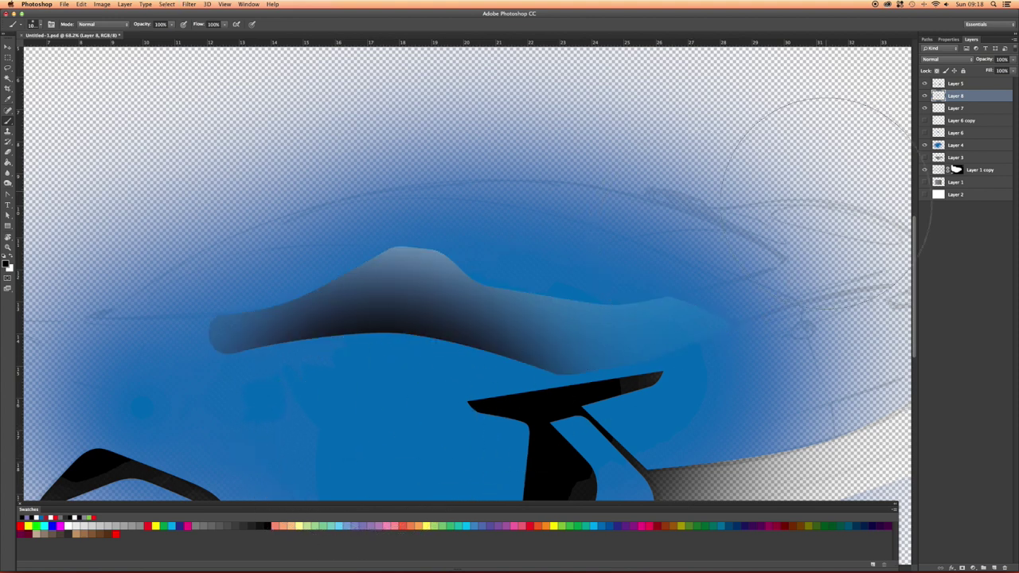
left_click_drag(956, 99, 956, 113)
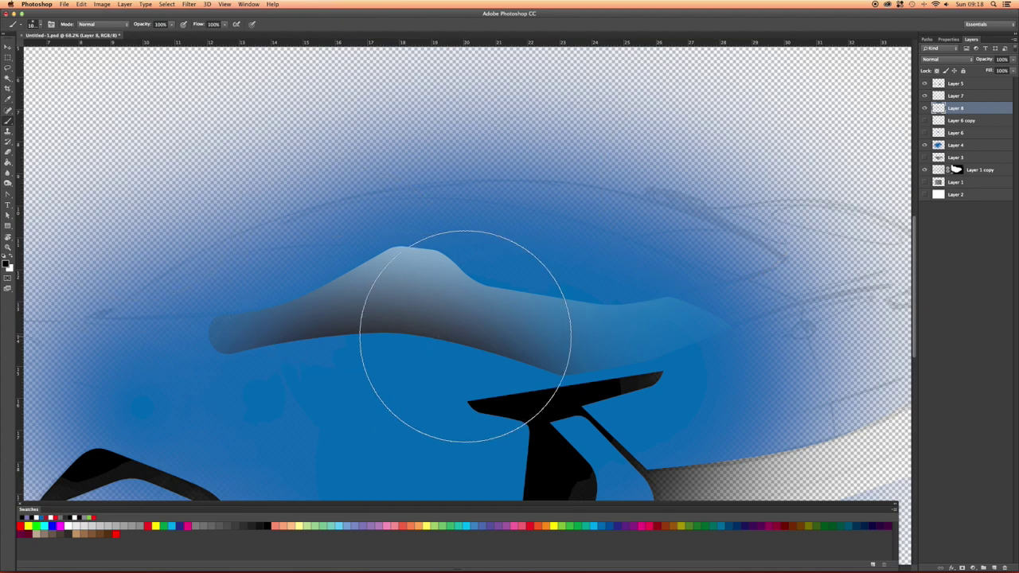
scroll(464, 335, "down", 5)
scroll(464, 336, "up", 6)
scroll(466, 371, "down", 3)
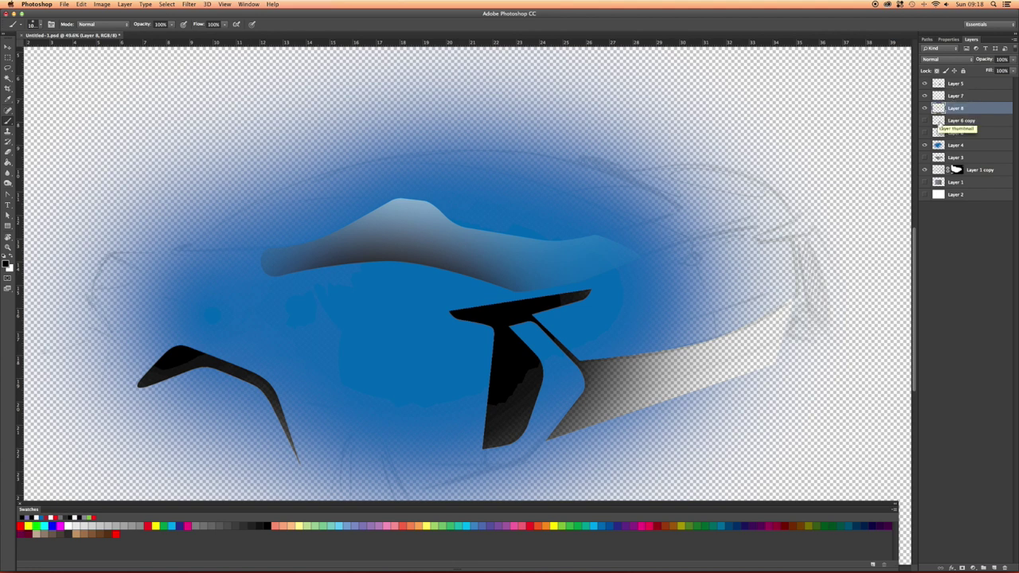
Load Path 1 as a selection again.
left_click(926, 39)
left_click(933, 50)
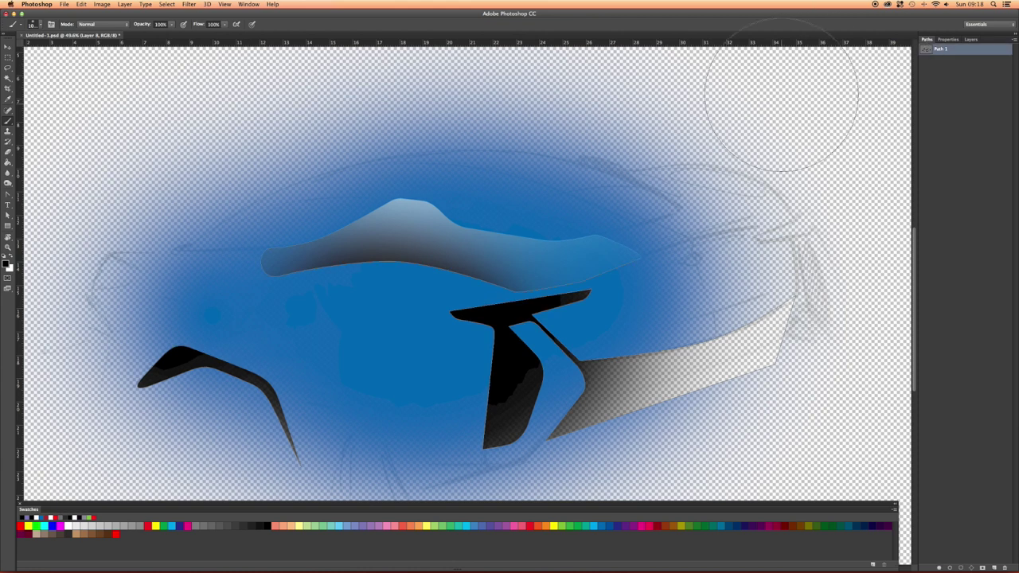
key("a")
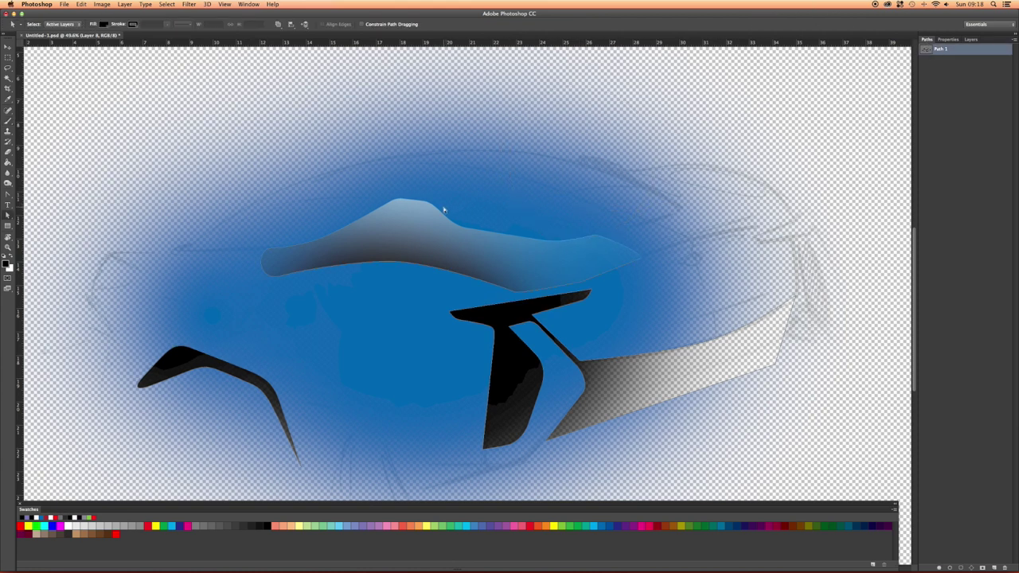
left_click(960, 568)
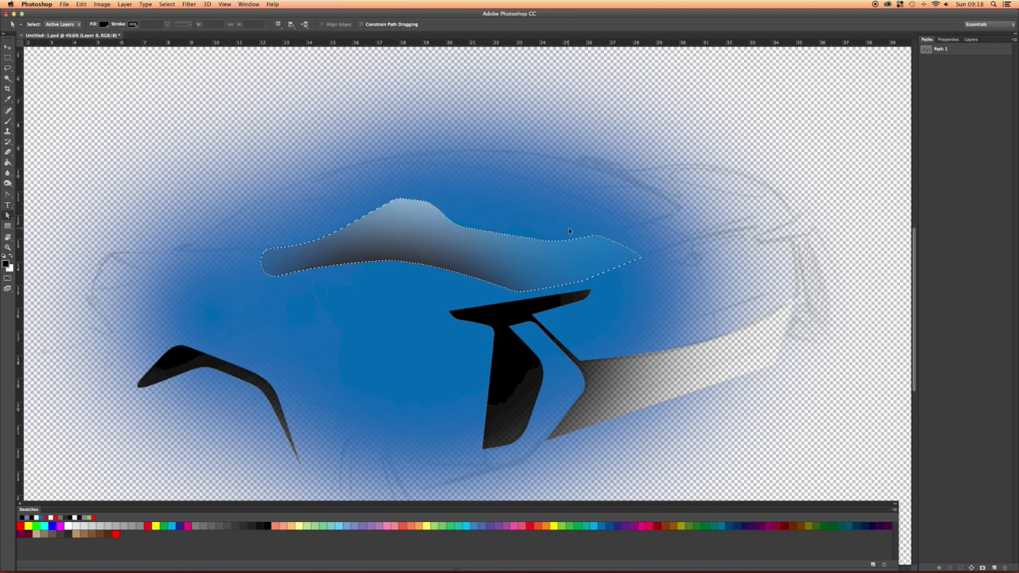
Paint soft black shading around the roof shape on new Layer 9, then deselect.
key("b")
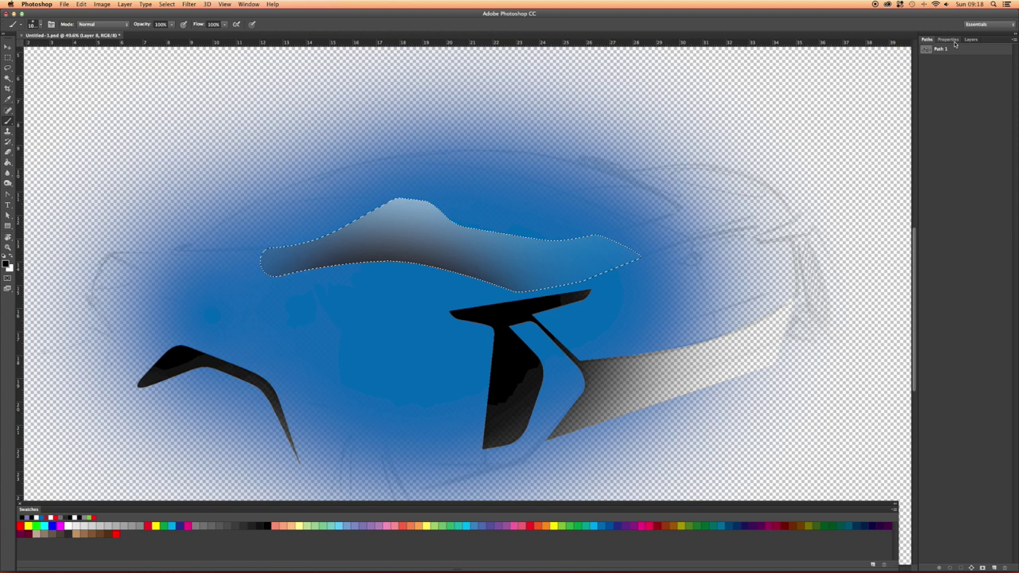
left_click(970, 39)
left_click(986, 567)
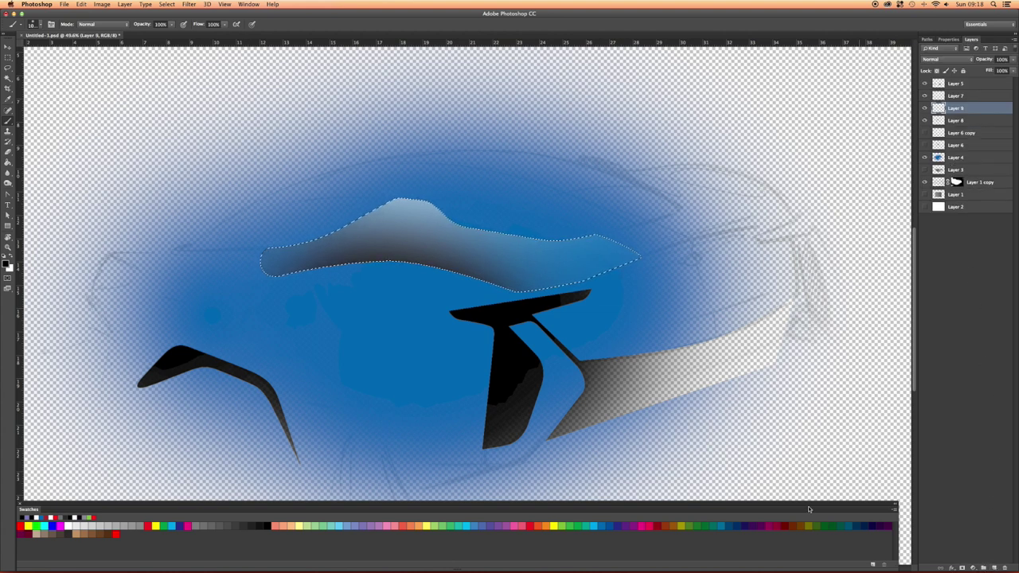
mouse_move(371, 182)
left_mouse_down()
mouse_move(430, 239)
mouse_move(483, 244)
mouse_move(438, 227)
mouse_move(364, 246)
mouse_move(500, 221)
mouse_move(464, 182)
mouse_move(364, 231)
left_mouse_up()
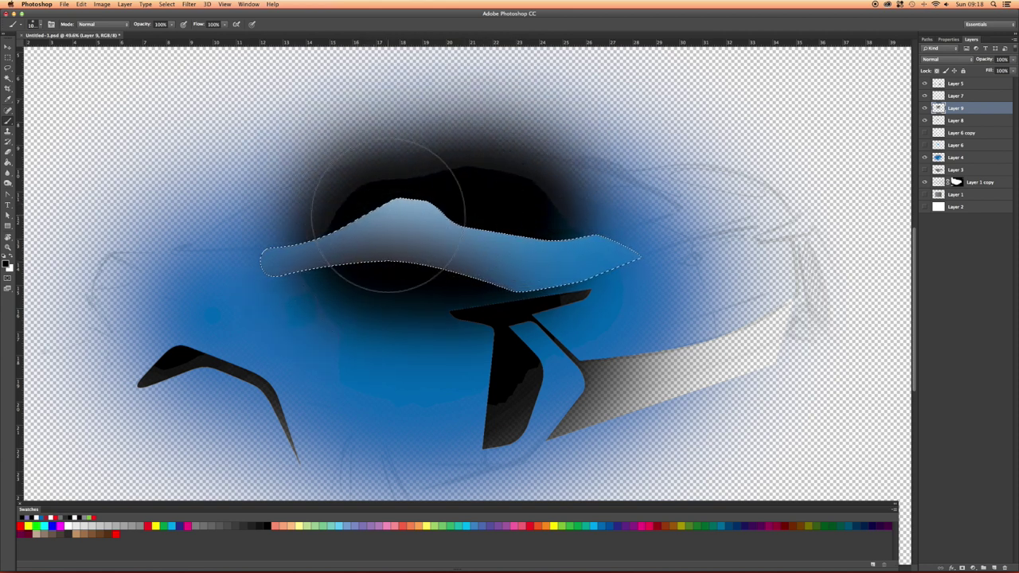
key("ctrl+d")
Erase the dark band below the roof with a 150 px eraser, undoing the last strokes.
key("e")
right_click(315, 344)
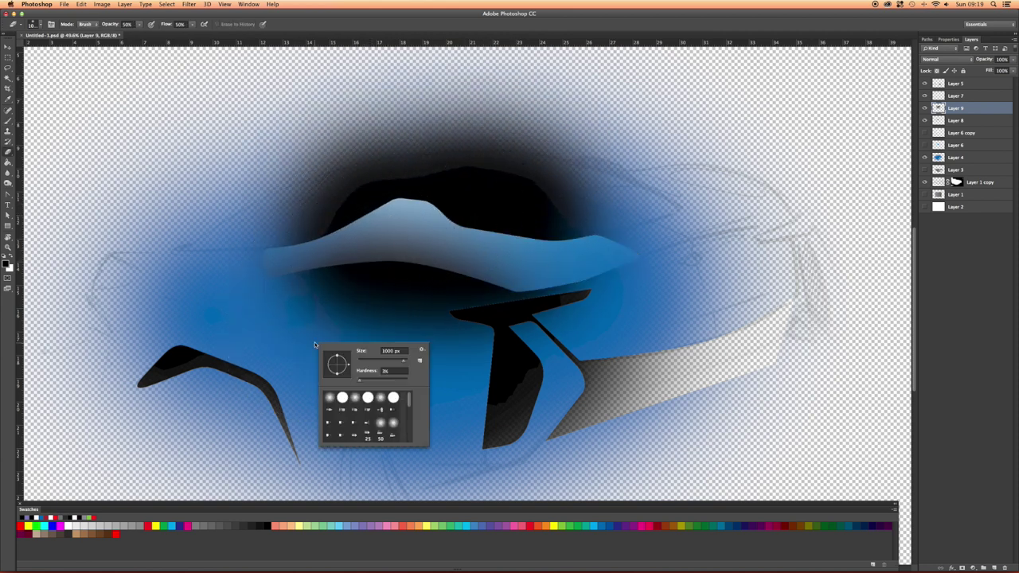
left_click(392, 363)
key("Return")
mouse_move(291, 281)
left_mouse_down()
mouse_move(438, 272)
mouse_move(510, 283)
mouse_move(398, 288)
mouse_move(296, 284)
left_mouse_up()
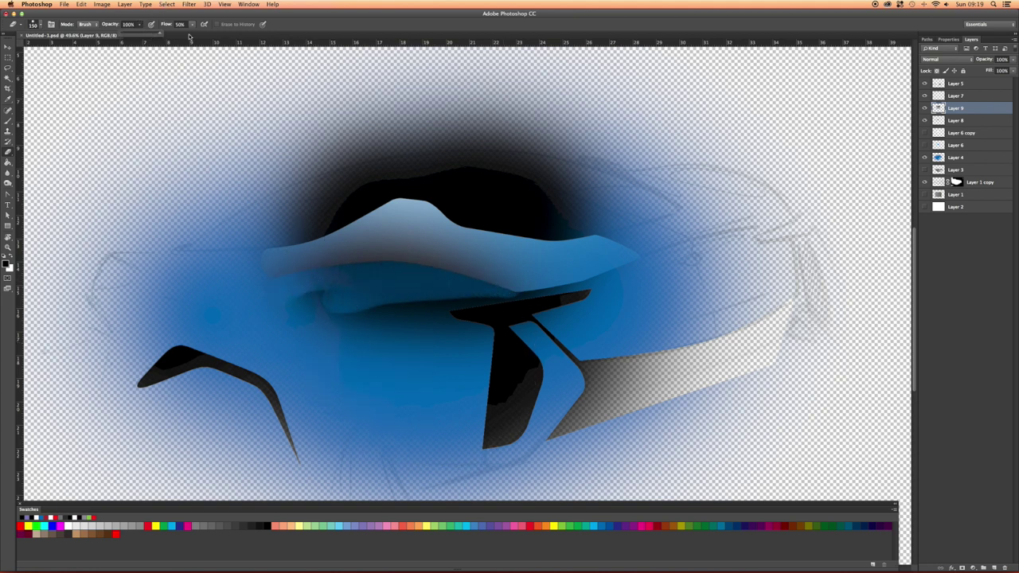
mouse_move(465, 272)
left_mouse_down()
mouse_move(258, 274)
mouse_move(532, 300)
mouse_move(339, 302)
mouse_move(257, 290)
mouse_move(629, 308)
mouse_move(556, 292)
mouse_move(599, 284)
left_mouse_up()
mouse_move(412, 323)
left_mouse_down()
mouse_move(608, 346)
mouse_move(292, 314)
left_mouse_up()
left_click_drag(492, 355, 321, 355)
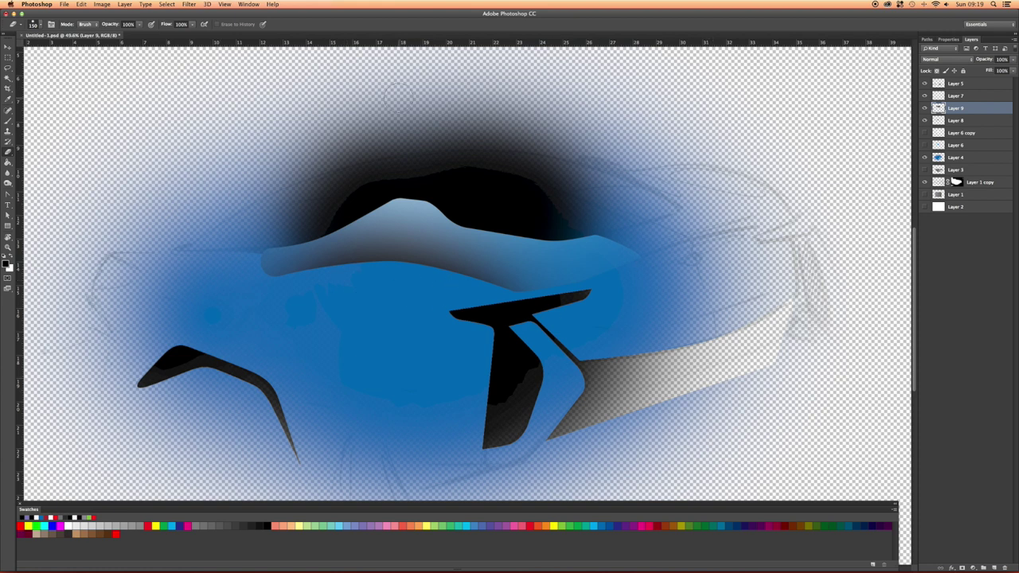
mouse_move(280, 174)
left_mouse_down()
mouse_move(497, 146)
mouse_move(568, 151)
left_mouse_up()
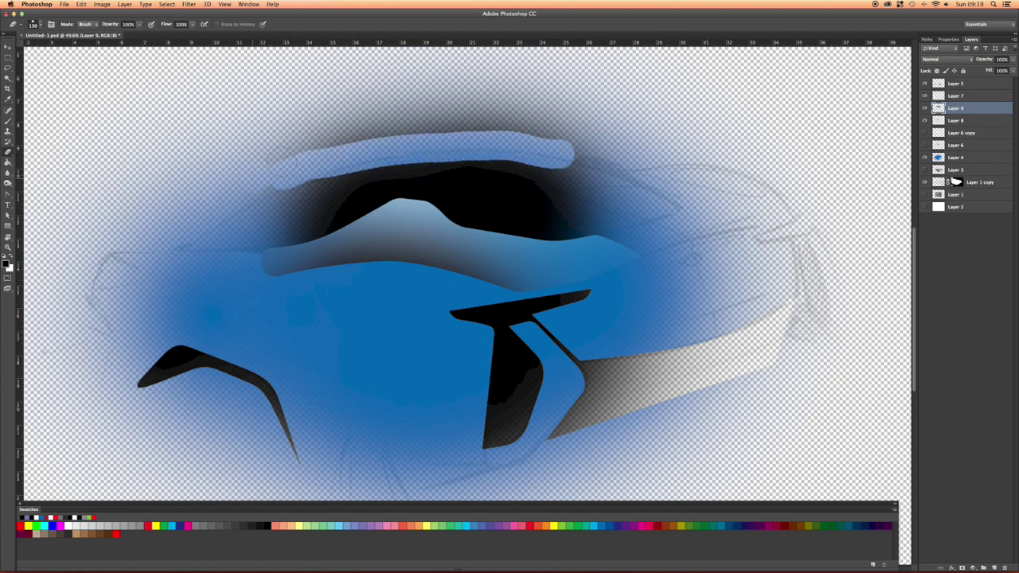
mouse_move(271, 173)
left_mouse_down()
mouse_move(370, 128)
mouse_move(605, 149)
left_mouse_up()
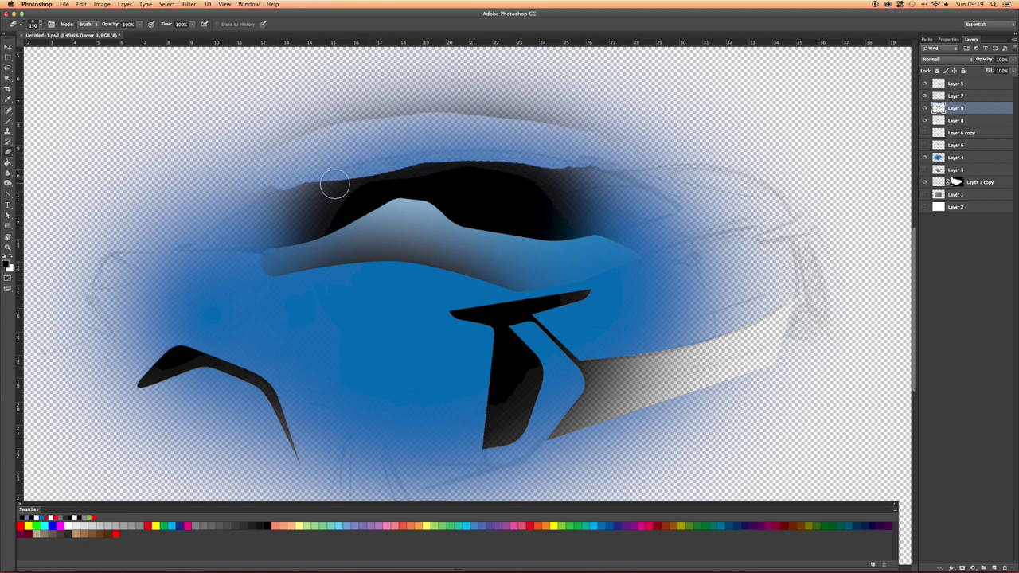
key("super+z")
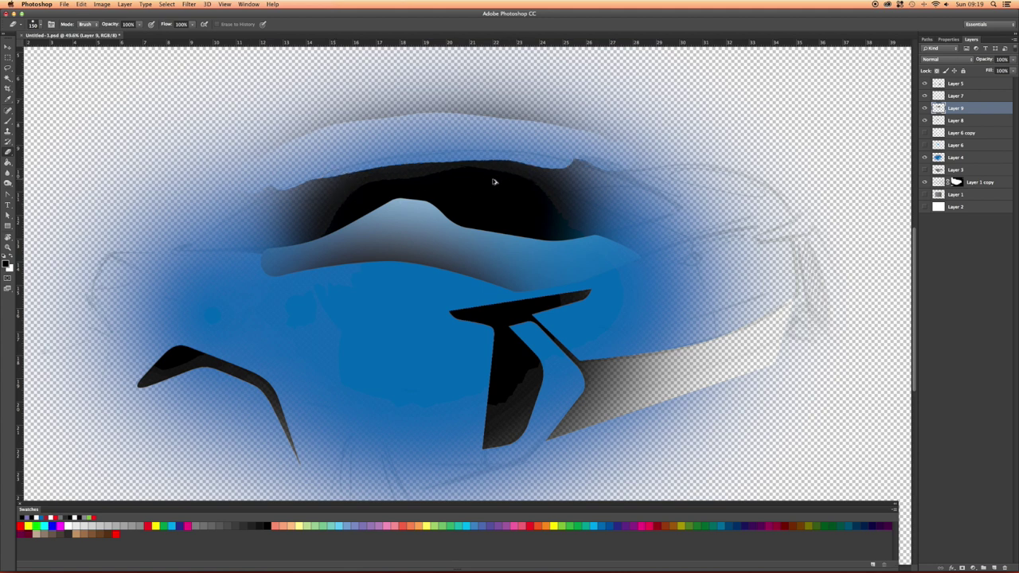
key("super+alt+z")
key("super+alt+z")
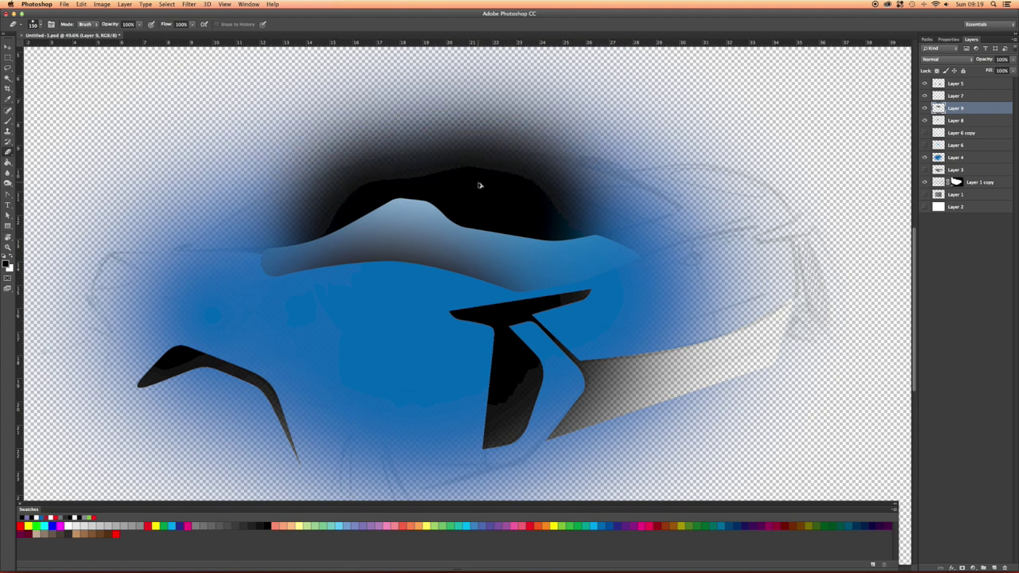
Draw a closed Pen path following the curved roofline and enclosing the area above it.
key("p")
left_click(205, 232)
left_click_drag(401, 158, 526, 153)
left_click_drag(585, 166, 636, 176)
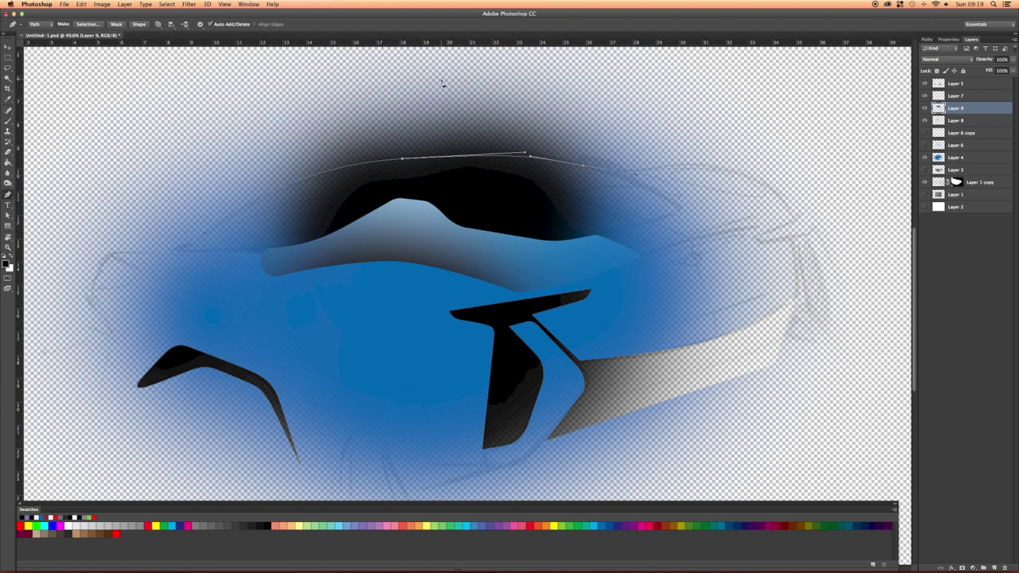
left_click(715, 70)
left_click(161, 53)
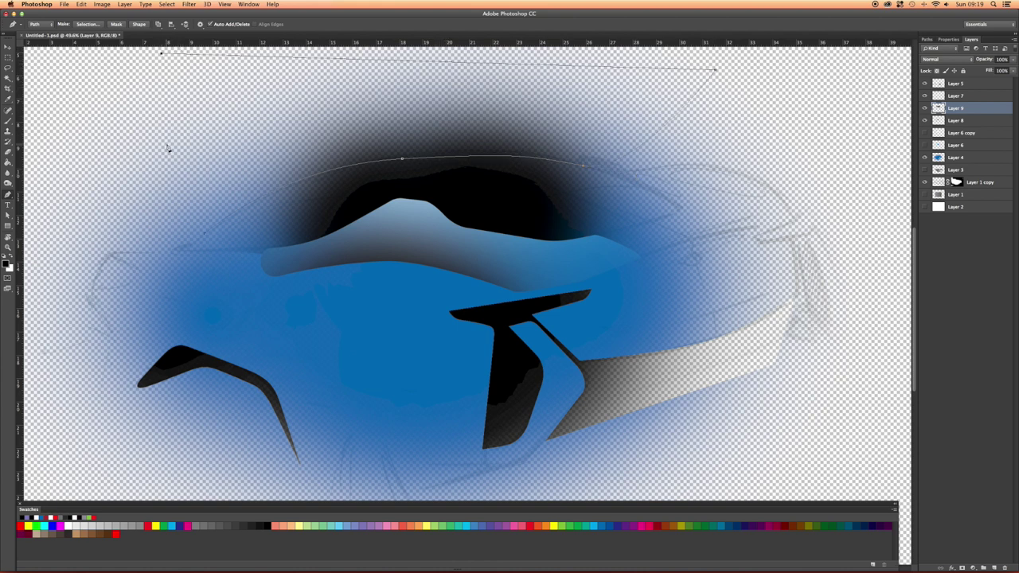
left_click(203, 235)
Load the Work Path as a selection and delete the black shading above the roofline.
left_click(928, 39)
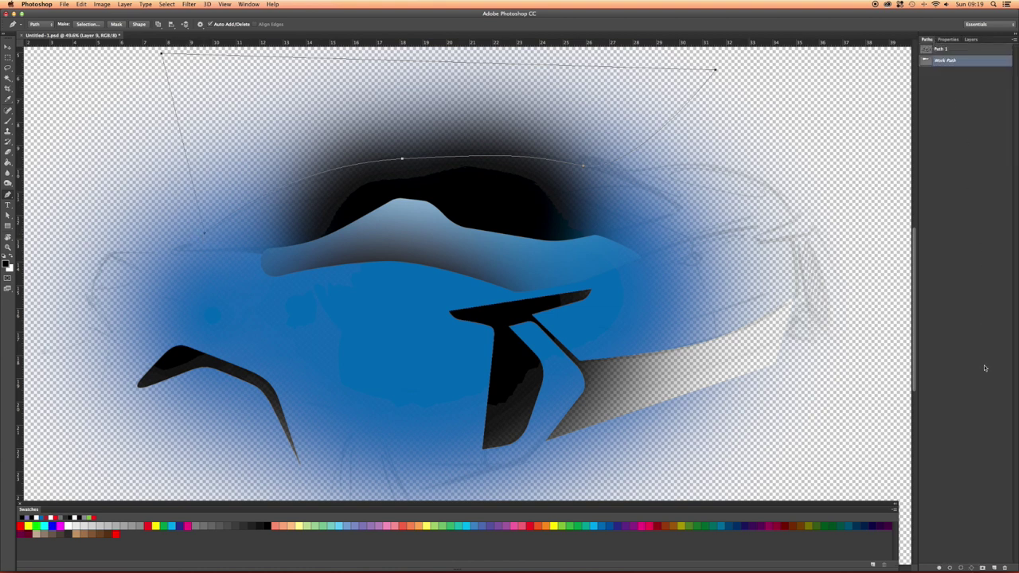
left_click(960, 568)
key("Delete")
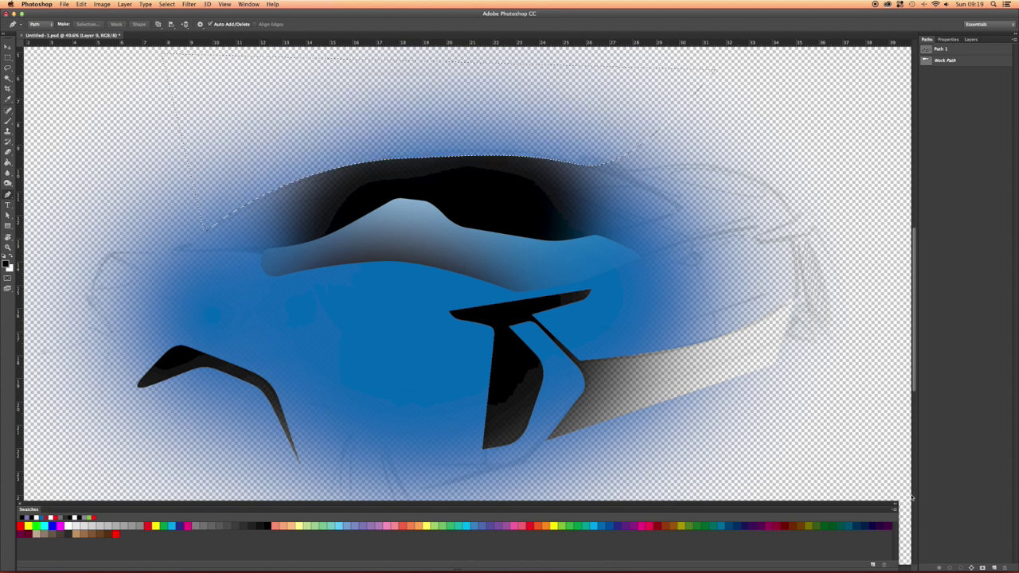
scroll(471, 183, "down", 3)
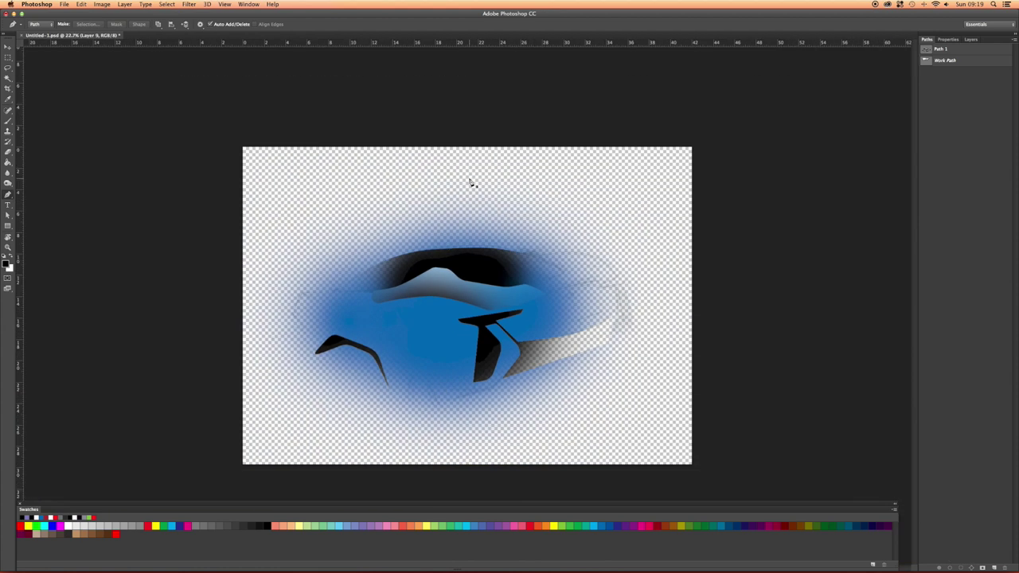
scroll(471, 183, "up", 2)
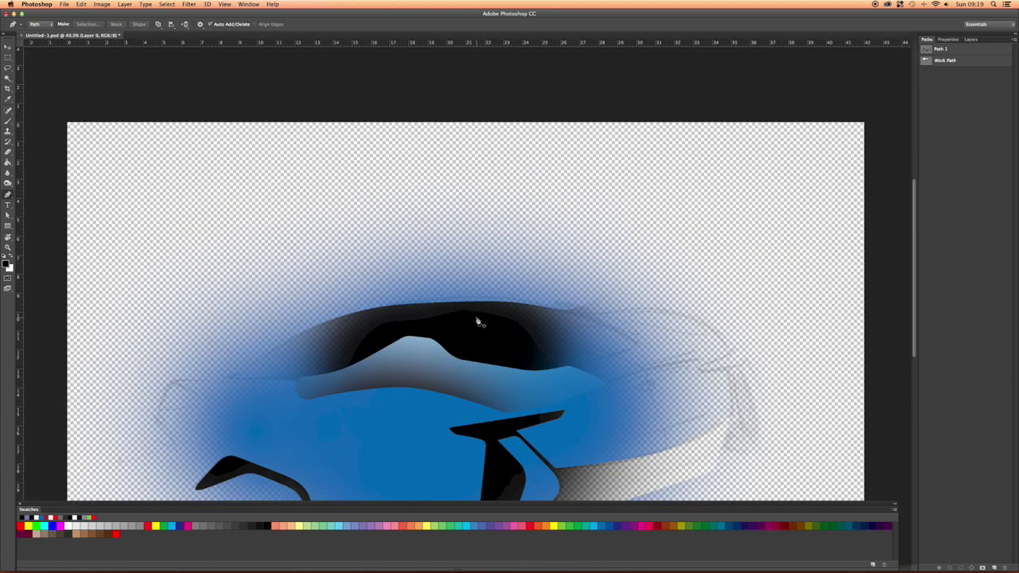
scroll(477, 314, "down", 3)
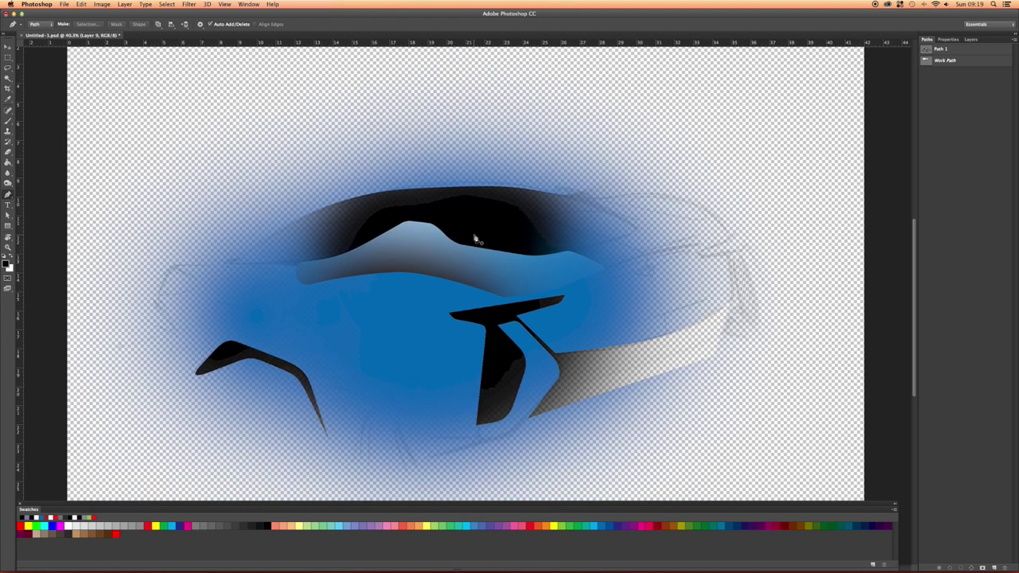
left_click(969, 40)
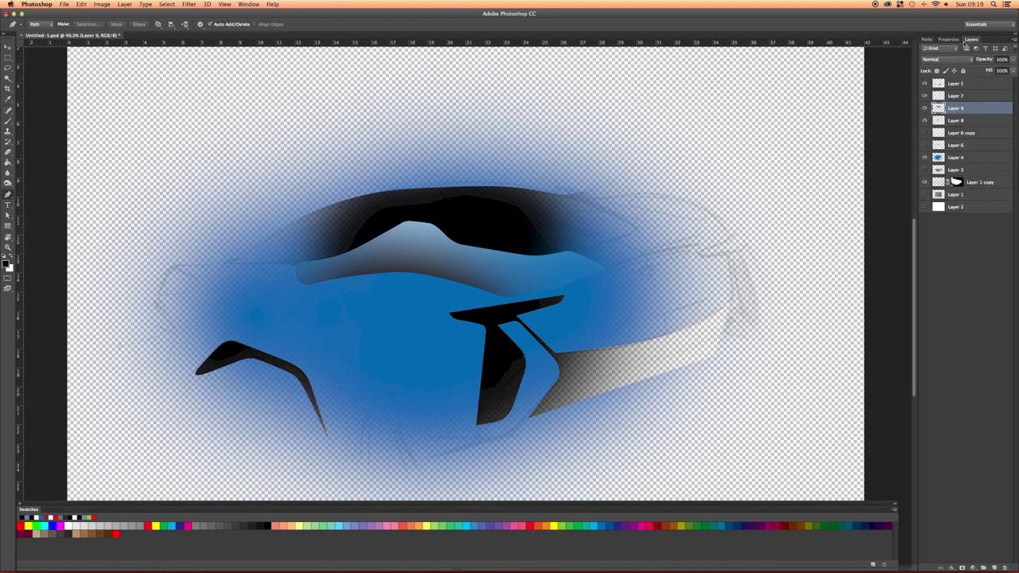
Create Layer 10 above Layer 7 and set a 105 px brush.
left_click(951, 250)
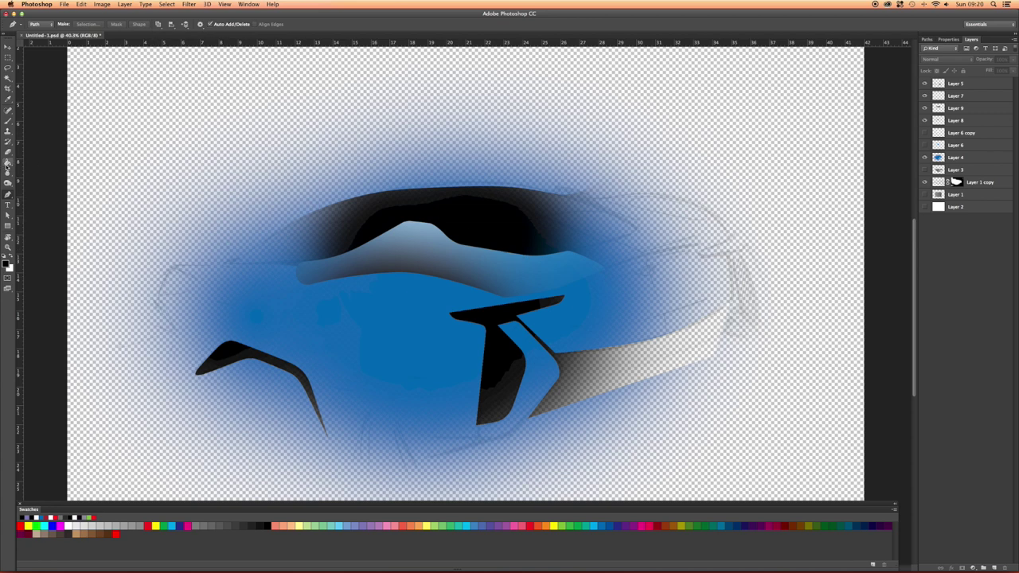
left_click(949, 96)
left_click(994, 567)
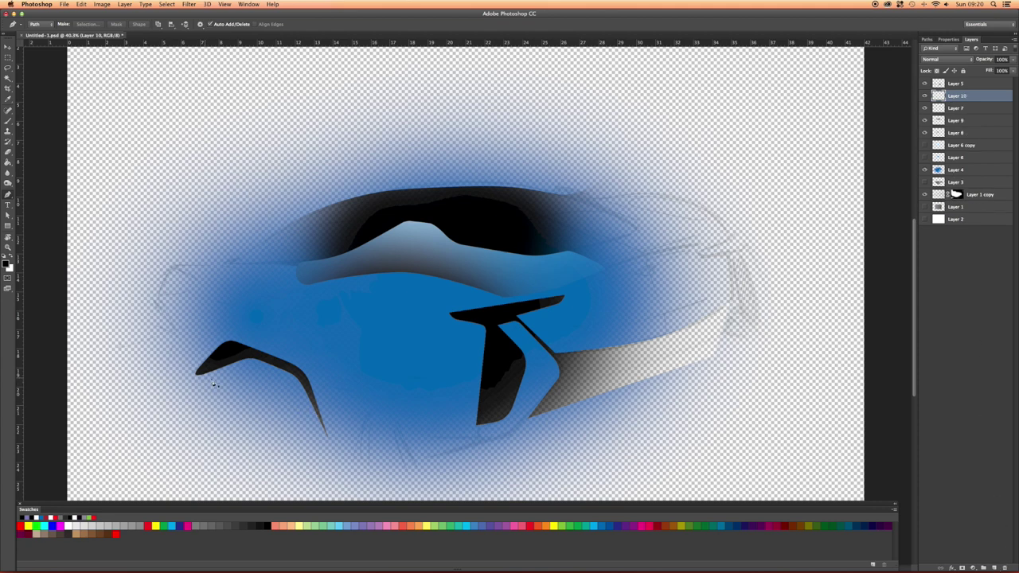
left_click(8, 121)
right_click(237, 237)
left_click_drag(304, 257, 300, 256)
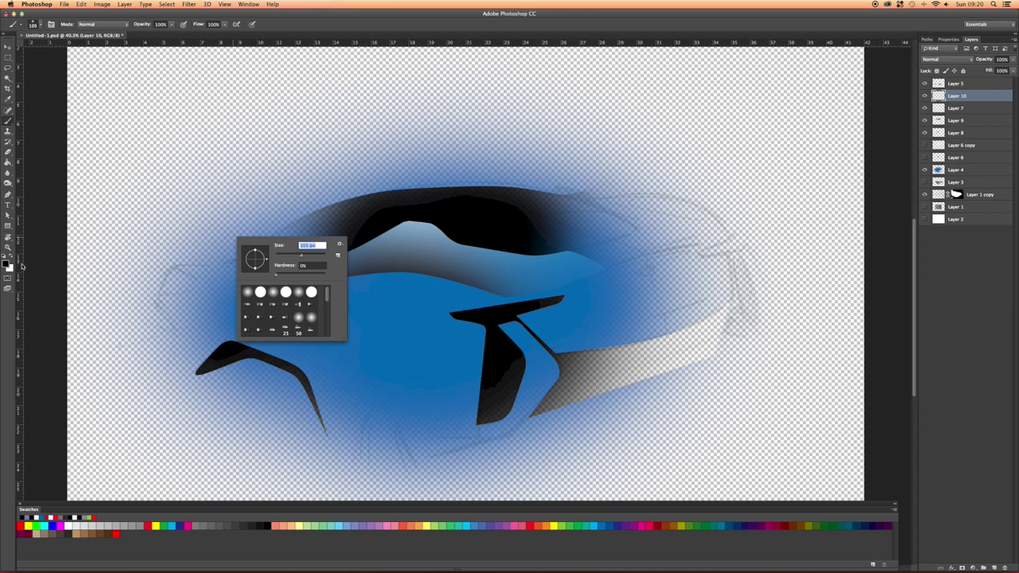
key("Return")
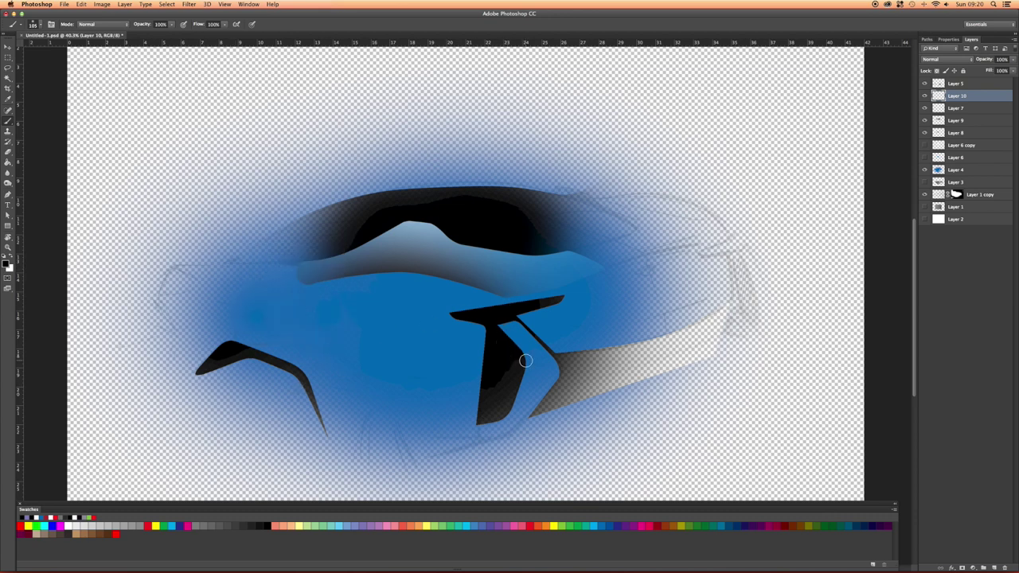
Paint a soft white highlight at 55% opacity, 50% flow beside the black pillar.
left_click_drag(557, 363, 522, 364)
key("super+z")
key("x")
mouse_move(526, 365)
left_mouse_down()
mouse_move(549, 368)
mouse_move(528, 363)
left_mouse_up()
key("alt+super+z")
key("alt+super+z")
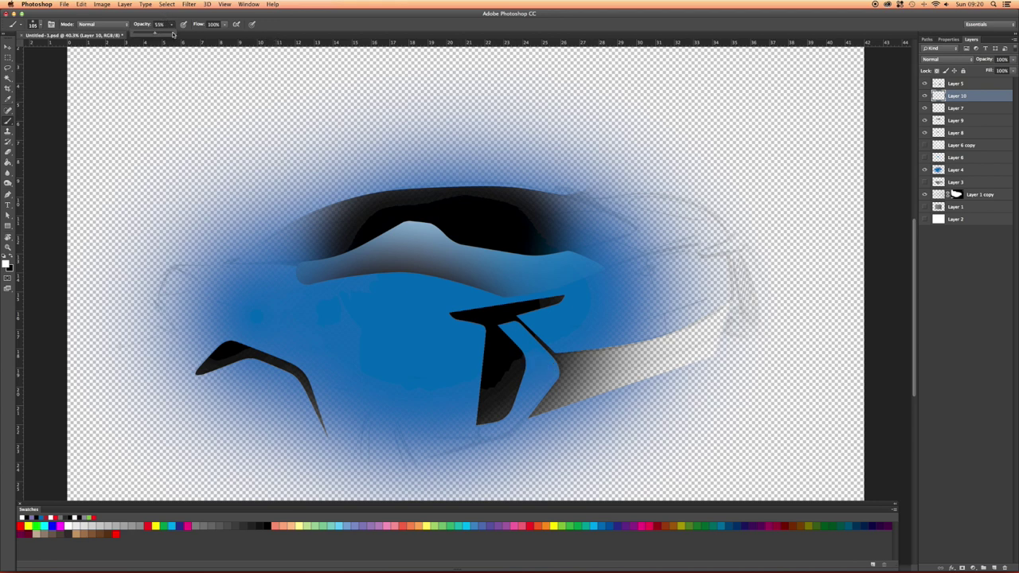
left_click(220, 25)
mouse_move(518, 362)
left_mouse_down()
mouse_move(563, 365)
mouse_move(563, 376)
mouse_move(549, 372)
left_mouse_up()
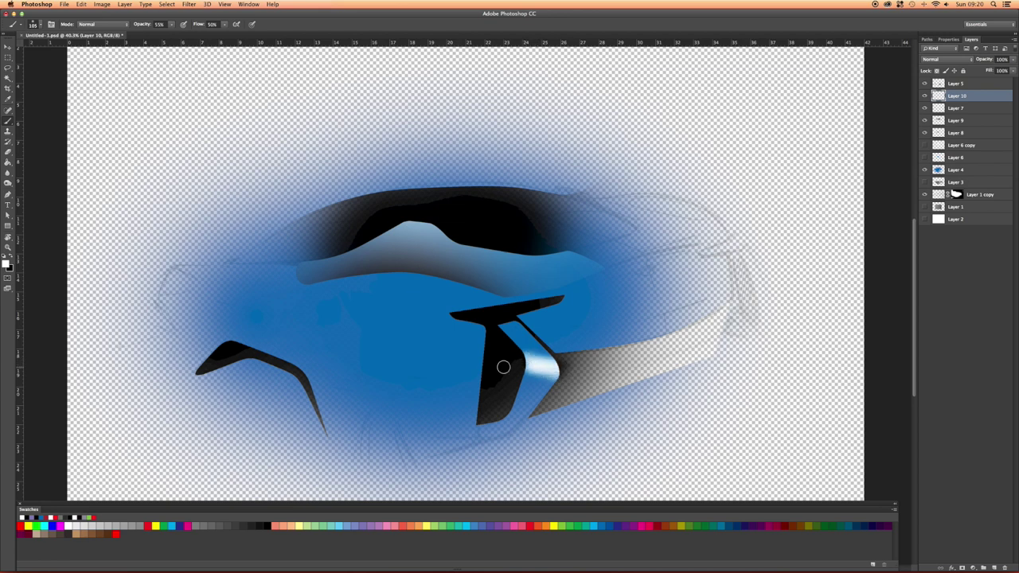
key("bracketright")
key("bracketright")
key("bracketright")
key("bracketright")
key("bracketright")
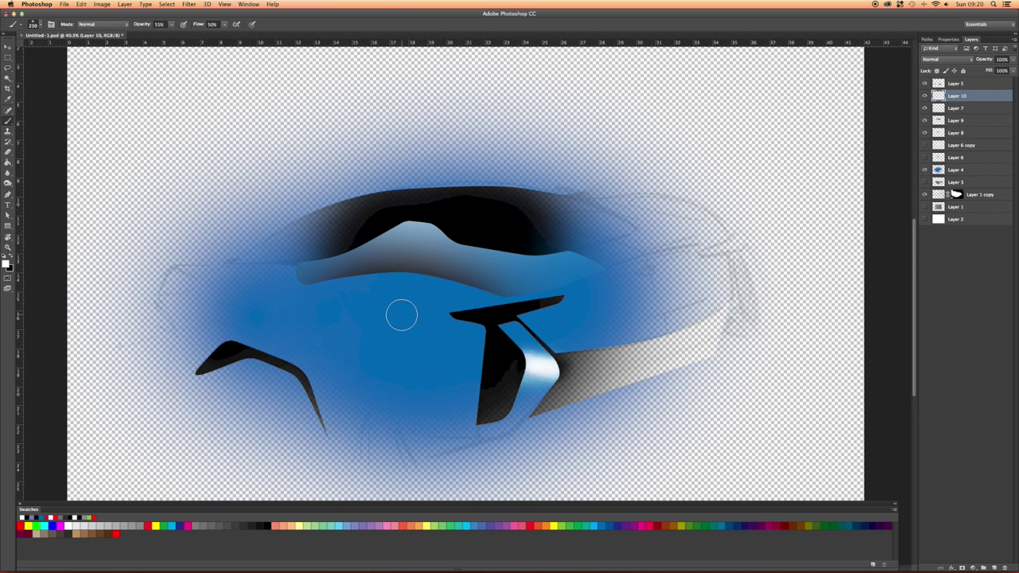
left_click(927, 40)
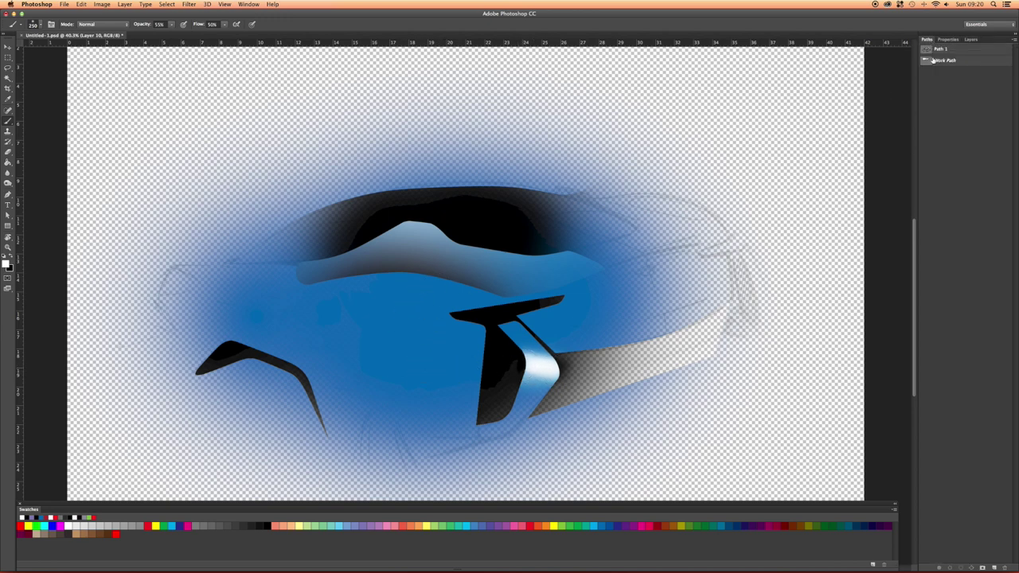
Load Path 1 as a selection and brush white highlights inside it on new Layer 11.
left_click(931, 50)
key("a")
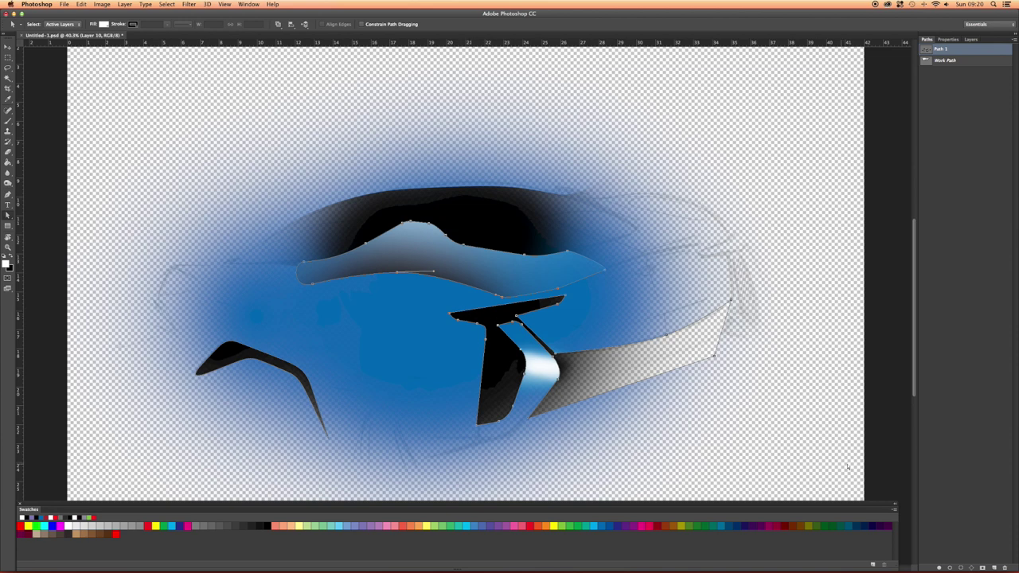
left_click(959, 568)
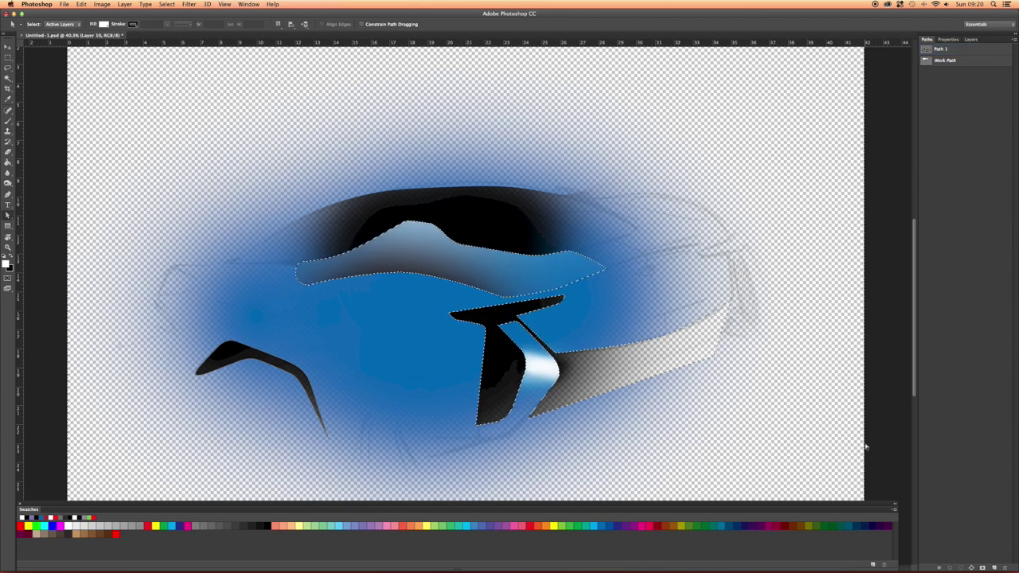
key("b")
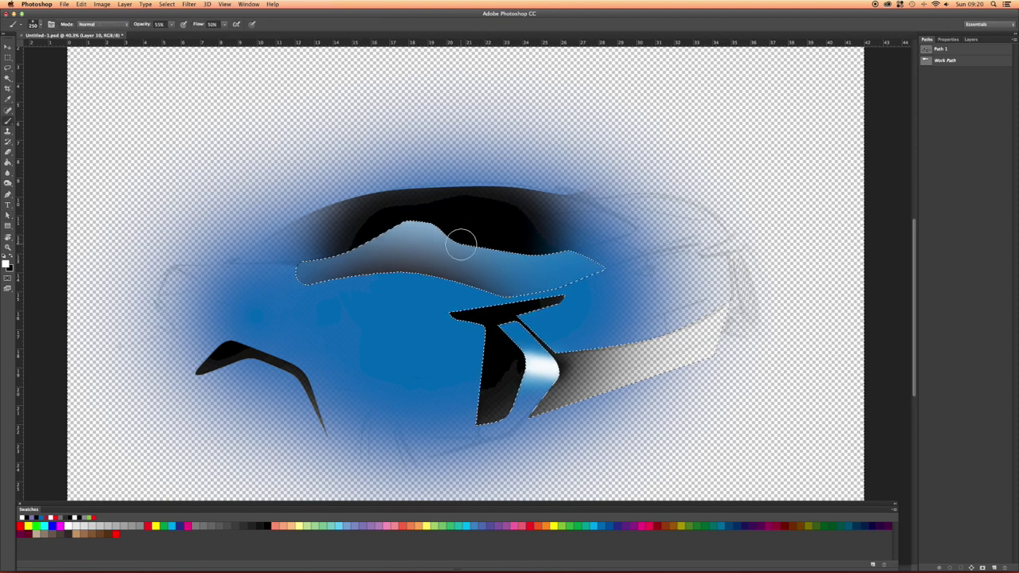
key("bracketright")
key("bracketright")
key("bracketright")
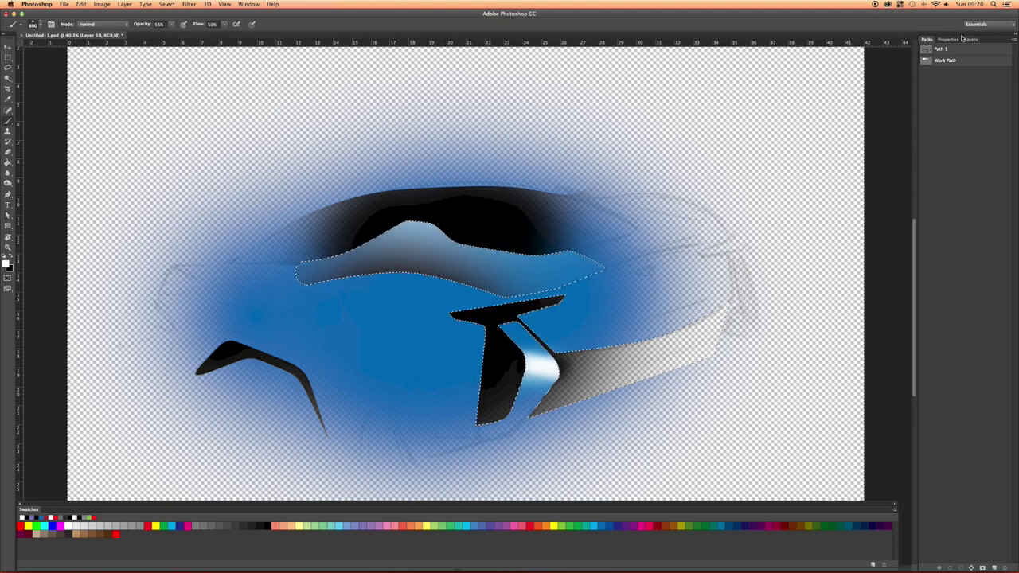
left_click(971, 39)
key("super+shift+alt+n")
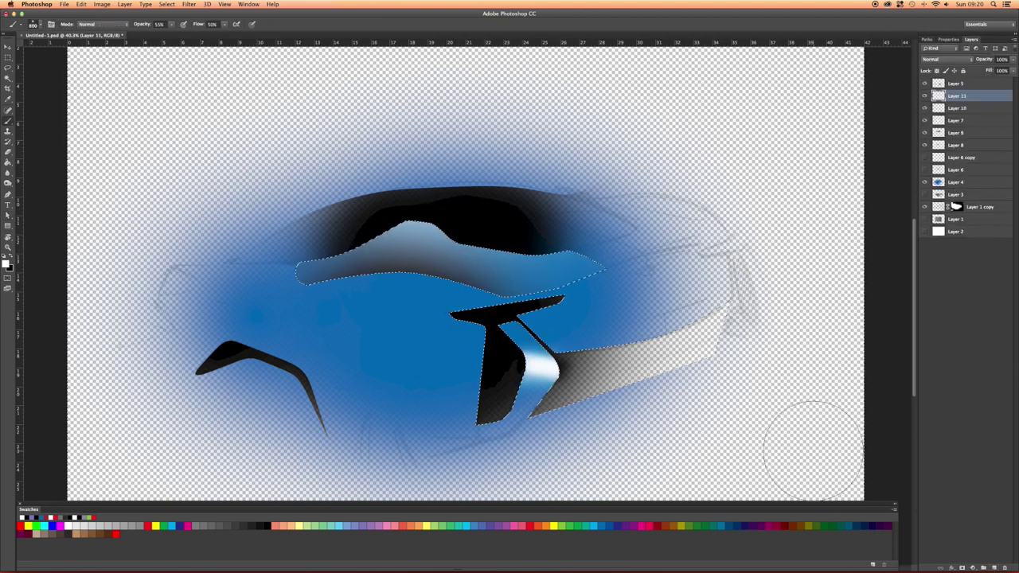
mouse_move(441, 269)
left_mouse_down()
mouse_move(393, 266)
mouse_move(416, 271)
mouse_move(403, 243)
mouse_move(412, 261)
mouse_move(443, 257)
mouse_move(476, 296)
mouse_move(374, 296)
mouse_move(464, 293)
mouse_move(477, 311)
mouse_move(389, 270)
left_mouse_up()
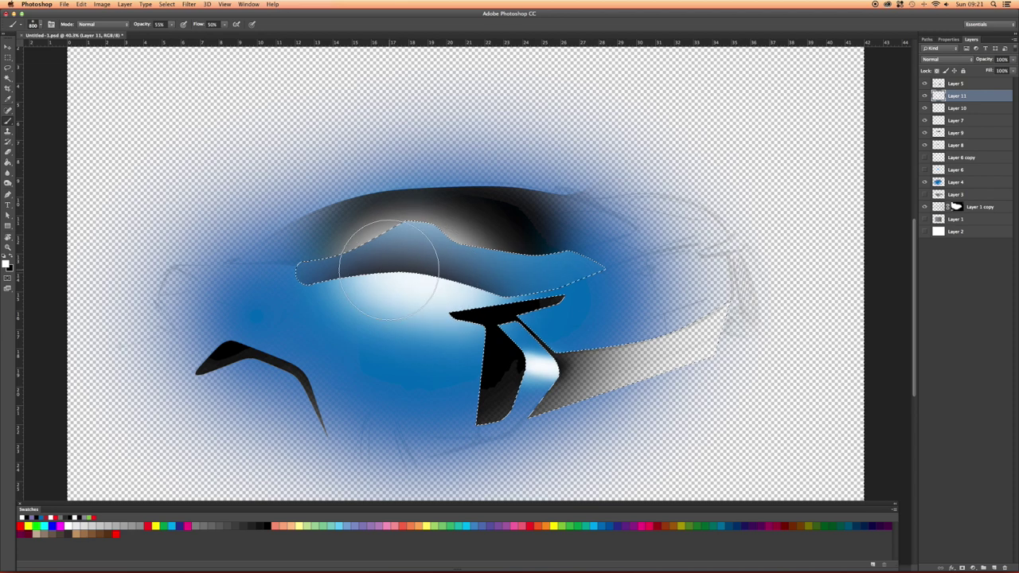
key("super+d")
Erase the highlight overspill on the upper panel, comparing against Layer 7.
key("e")
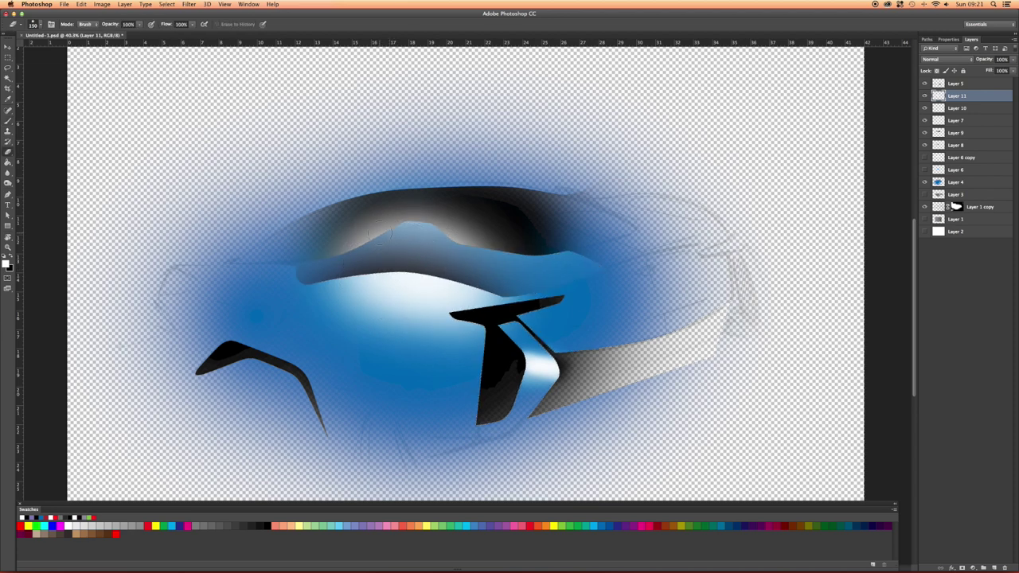
mouse_move(316, 193)
left_mouse_down()
mouse_move(452, 209)
mouse_move(343, 222)
mouse_move(467, 233)
mouse_move(321, 245)
mouse_move(359, 220)
mouse_move(473, 229)
mouse_move(485, 220)
mouse_move(399, 197)
mouse_move(526, 251)
left_mouse_up()
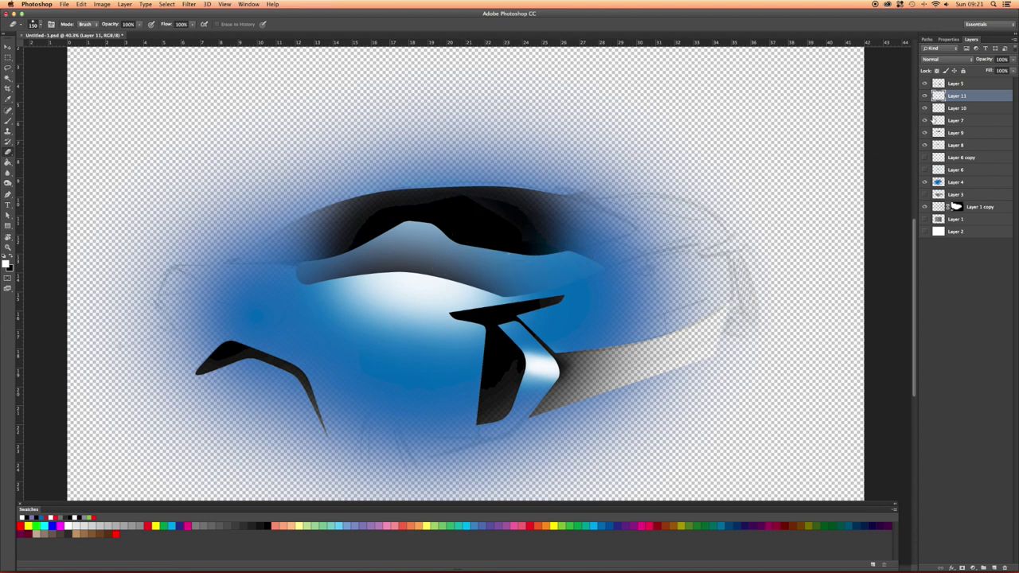
left_click(924, 120)
left_click(924, 120)
left_click(924, 120)
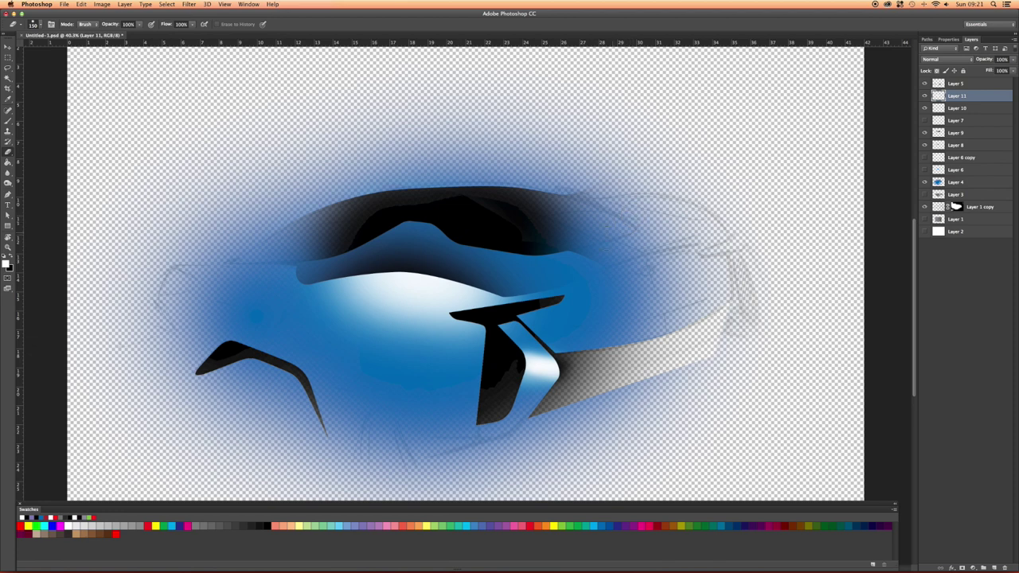
key("b")
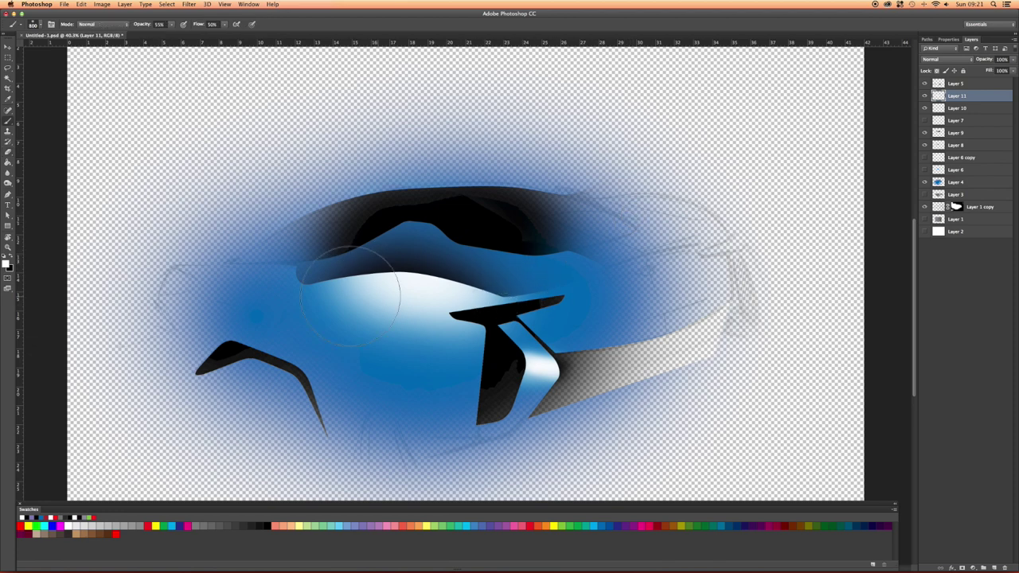
With red selected, paint a red glow along the spoiler wing on a new top Layer 12.
left_click(22, 525)
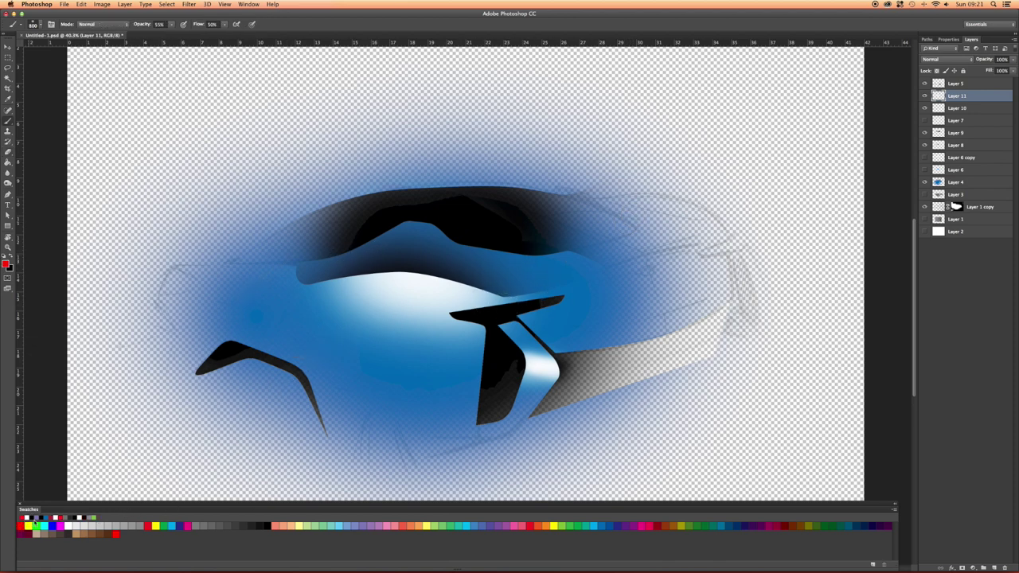
key("p")
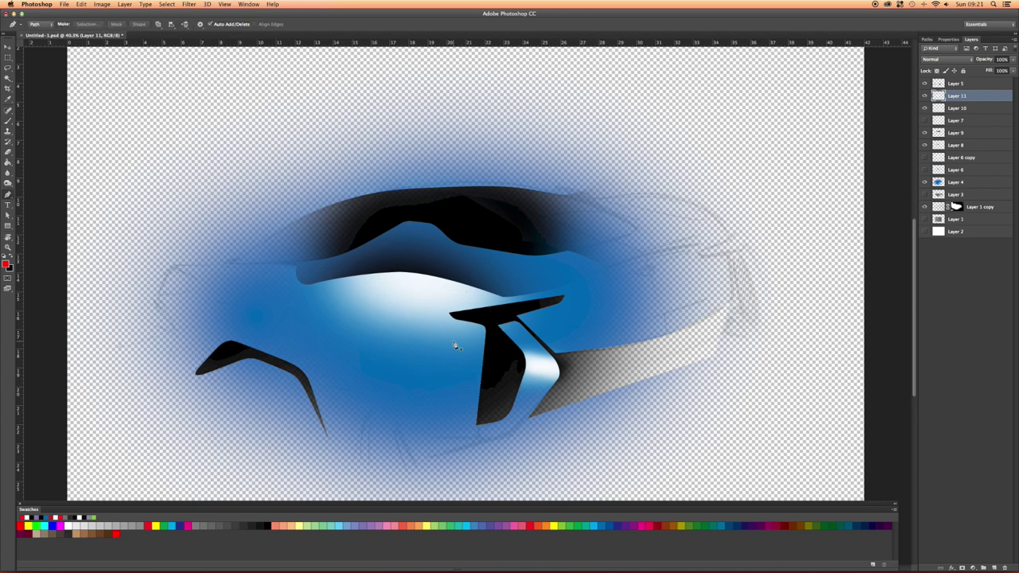
key("b")
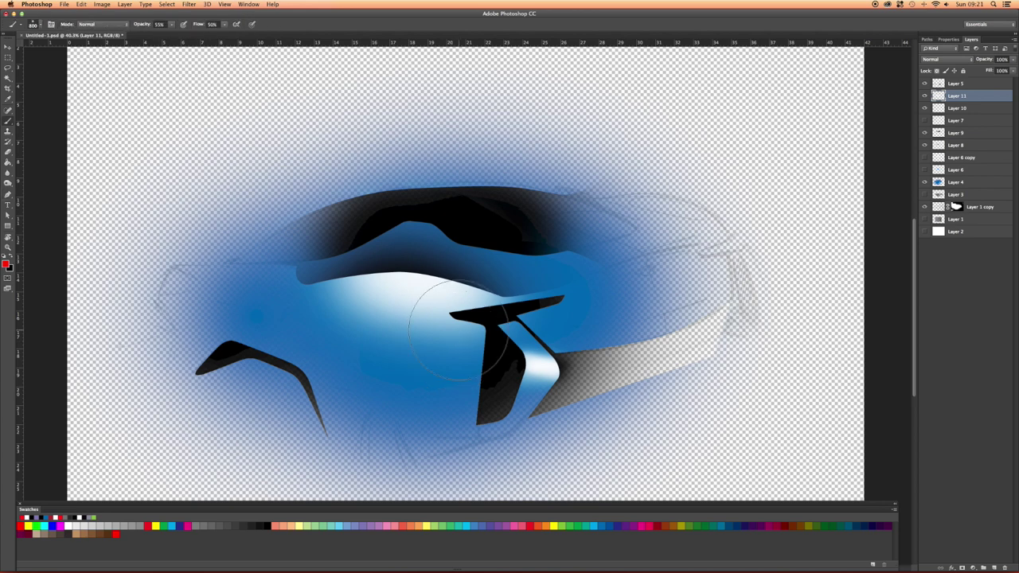
key("bracketleft")
key("bracketleft")
key("bracketleft")
key("bracketleft")
key("bracketleft")
scroll(489, 318, "up", 6)
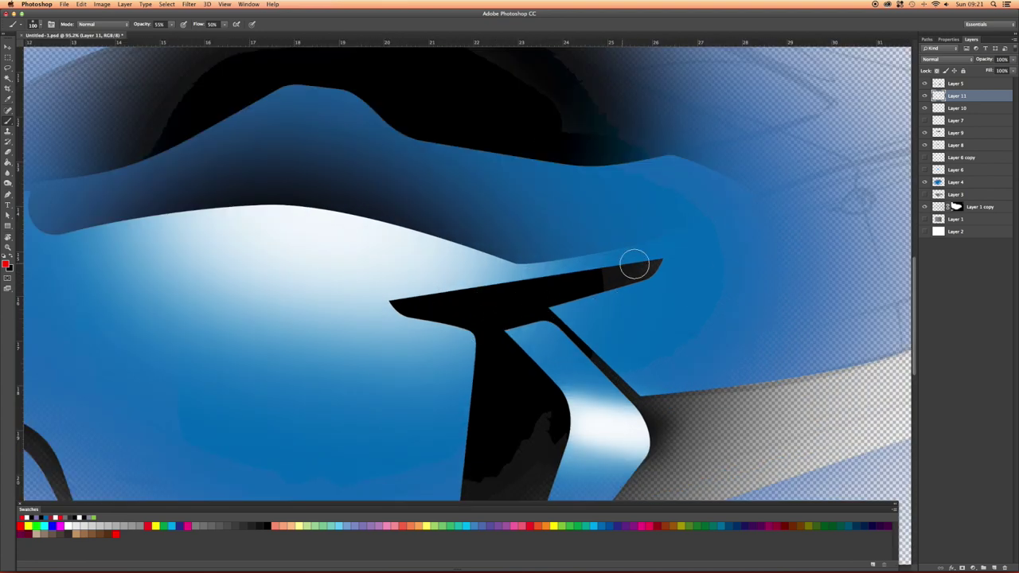
left_click(993, 566)
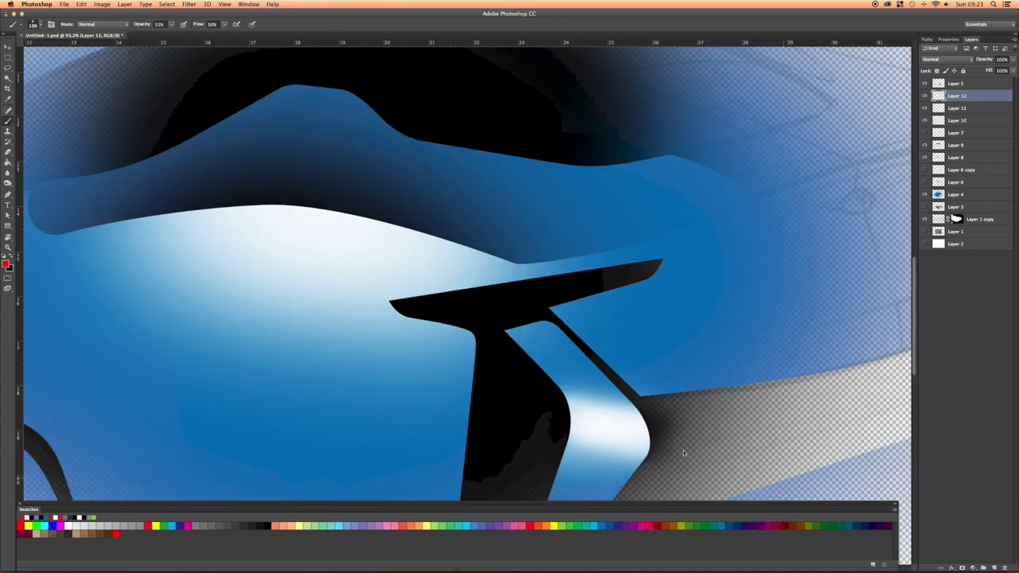
left_click_drag(513, 301, 419, 309)
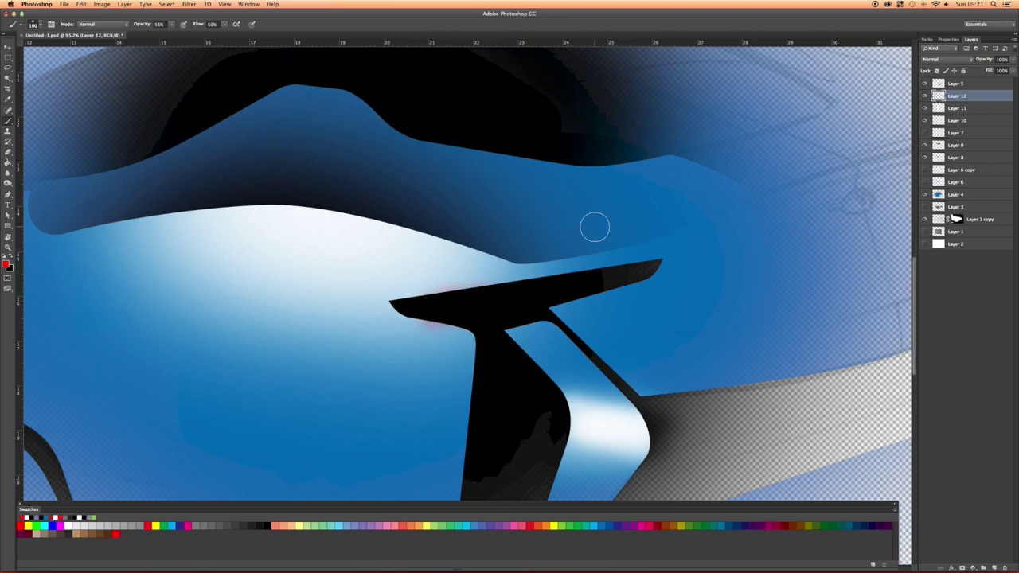
left_click_drag(943, 98, 940, 83)
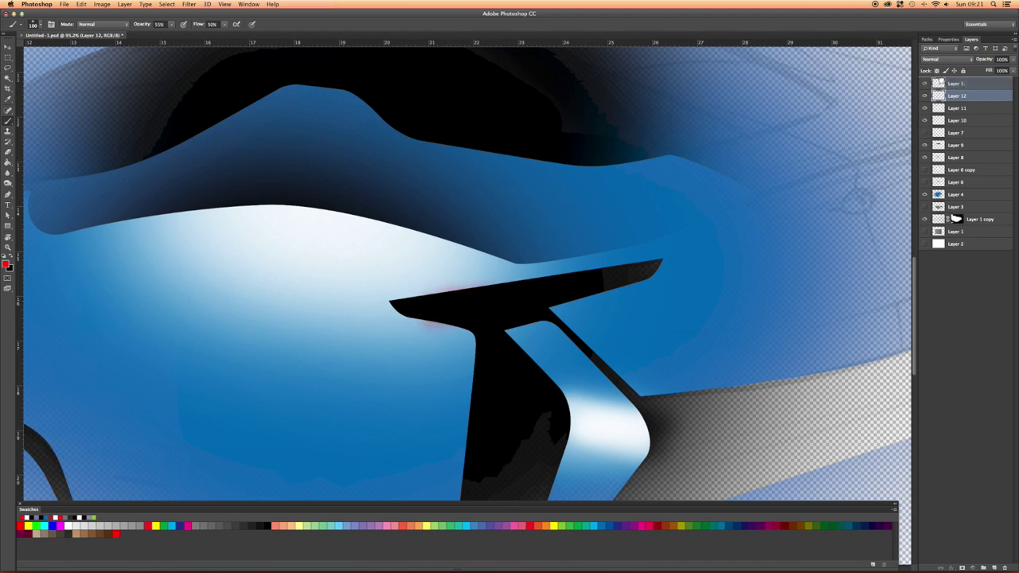
left_click(475, 301)
mouse_move(475, 300)
left_mouse_down()
mouse_move(581, 277)
mouse_move(462, 299)
mouse_move(621, 280)
mouse_move(424, 310)
mouse_move(639, 283)
mouse_move(608, 272)
mouse_move(457, 305)
mouse_move(550, 292)
mouse_move(414, 303)
mouse_move(567, 274)
mouse_move(392, 293)
left_mouse_up()
Soften the red glow's upper and lower edges with a 47%-hardness eraser, then zoom out.
key("e")
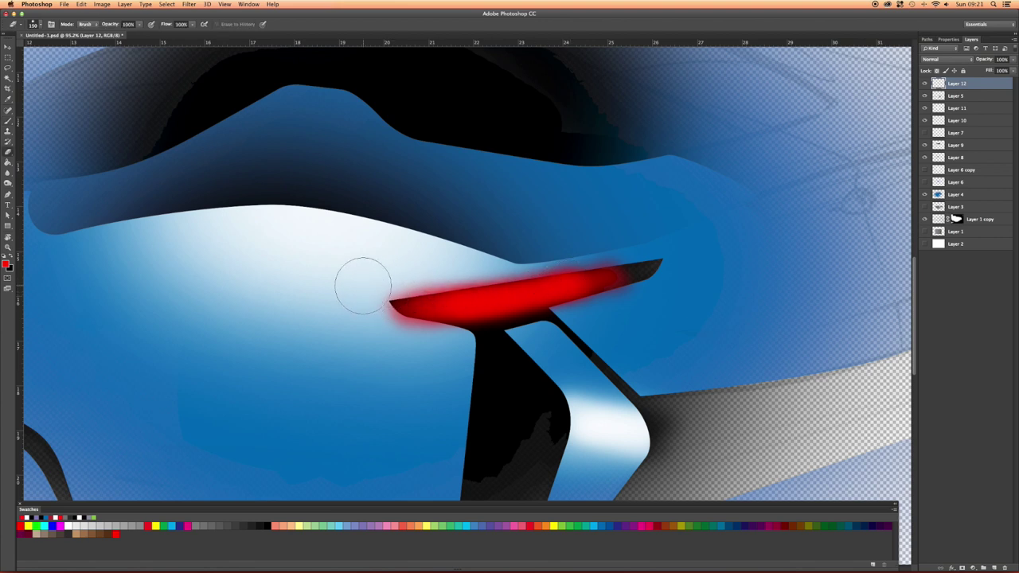
right_click(535, 254)
left_click(599, 289)
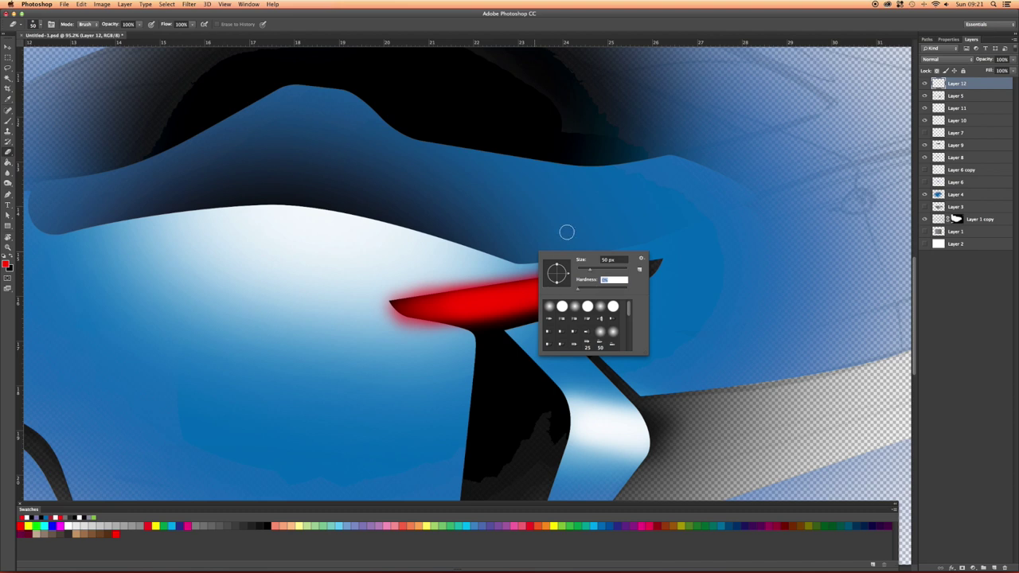
key("Return")
left_click_drag(604, 259, 486, 283)
left_click_drag(568, 261, 357, 288)
left_click_drag(460, 280, 373, 292)
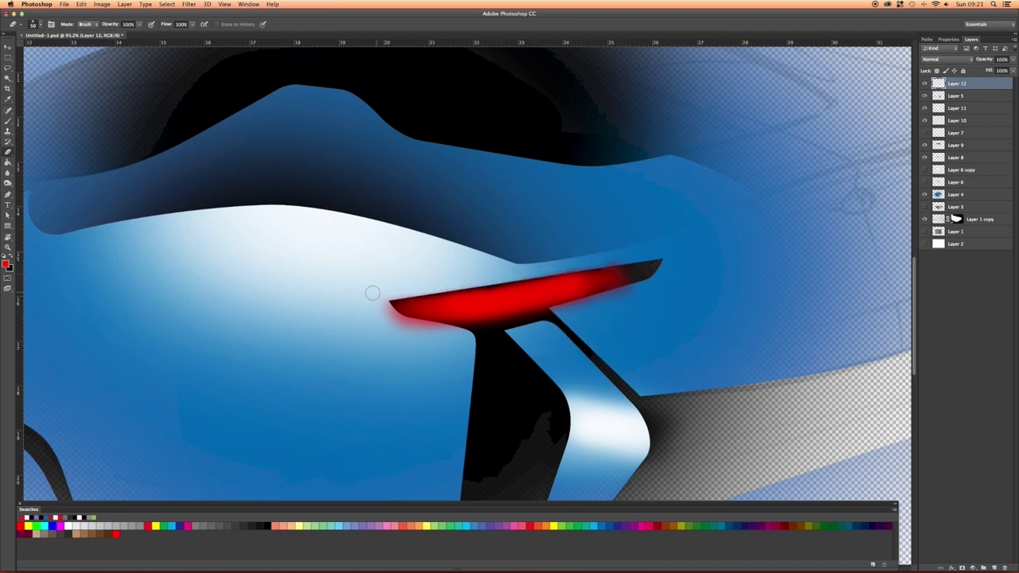
key("super+z")
left_click_drag(584, 266, 500, 283)
mouse_move(365, 307)
left_mouse_down()
mouse_move(414, 325)
mouse_move(487, 329)
left_mouse_up()
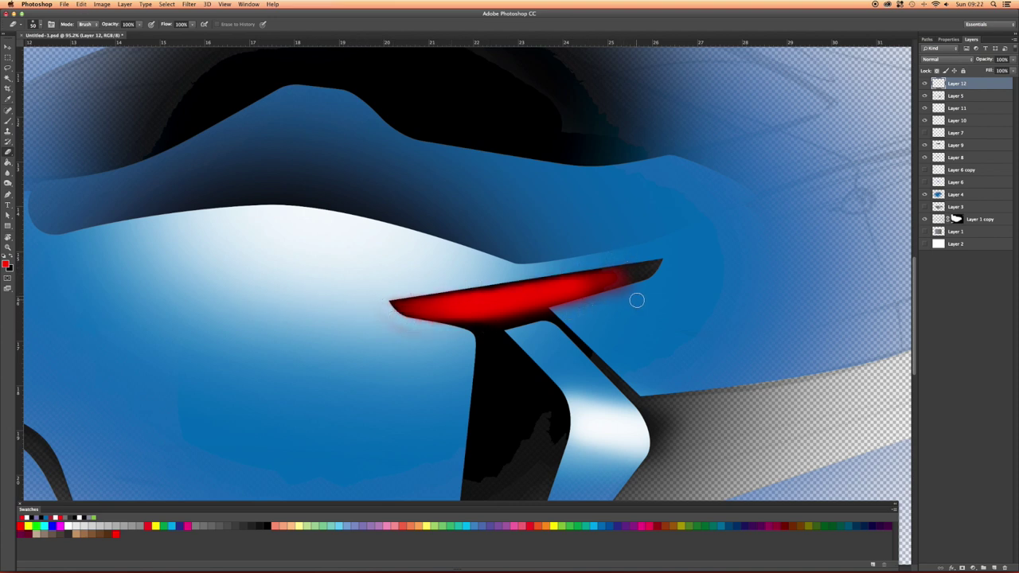
key("super+minus")
key("super+minus")
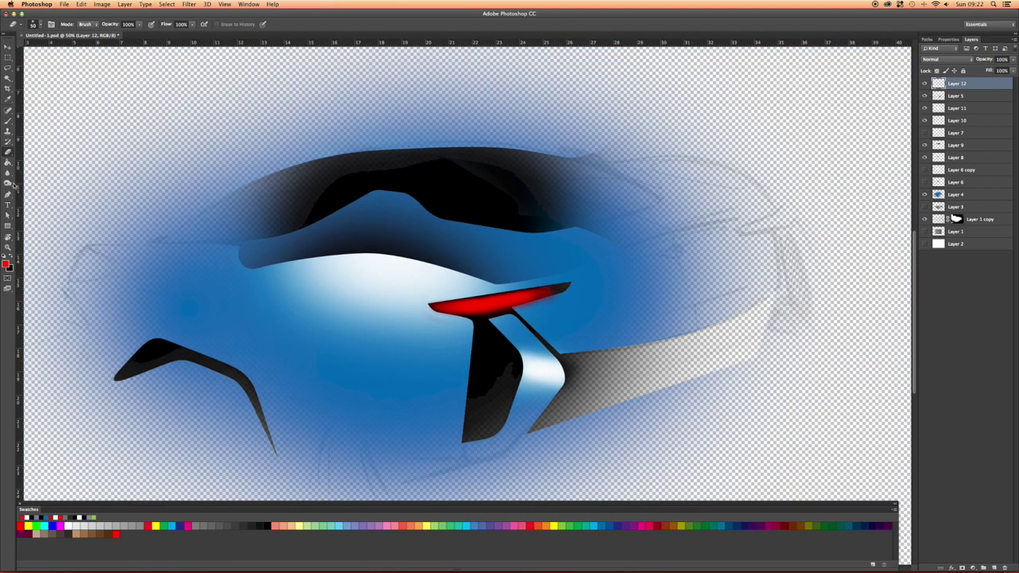
left_click(9, 184)
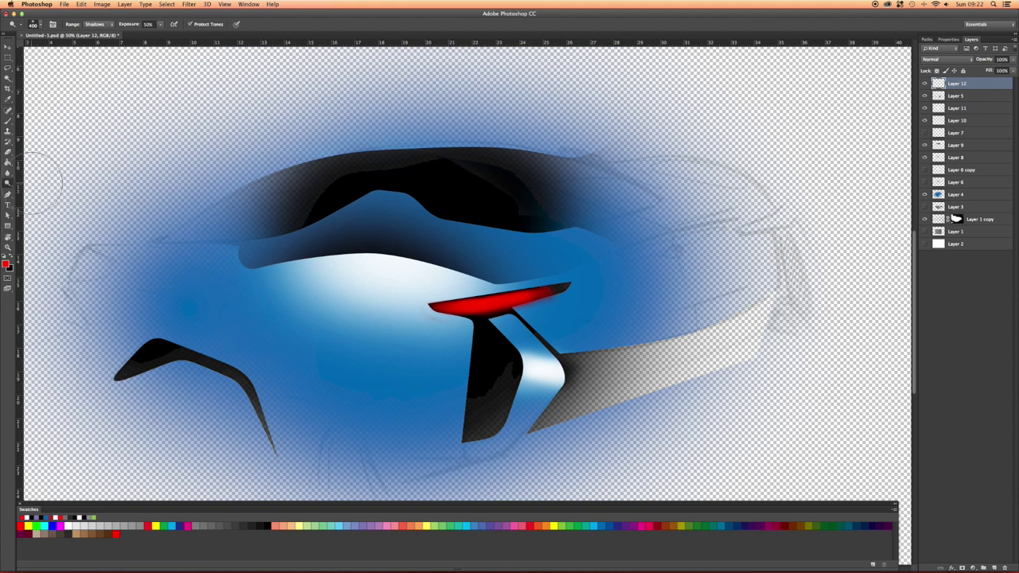
Duplicate Layer 12 as Layer 12 copy.
right_click(961, 83)
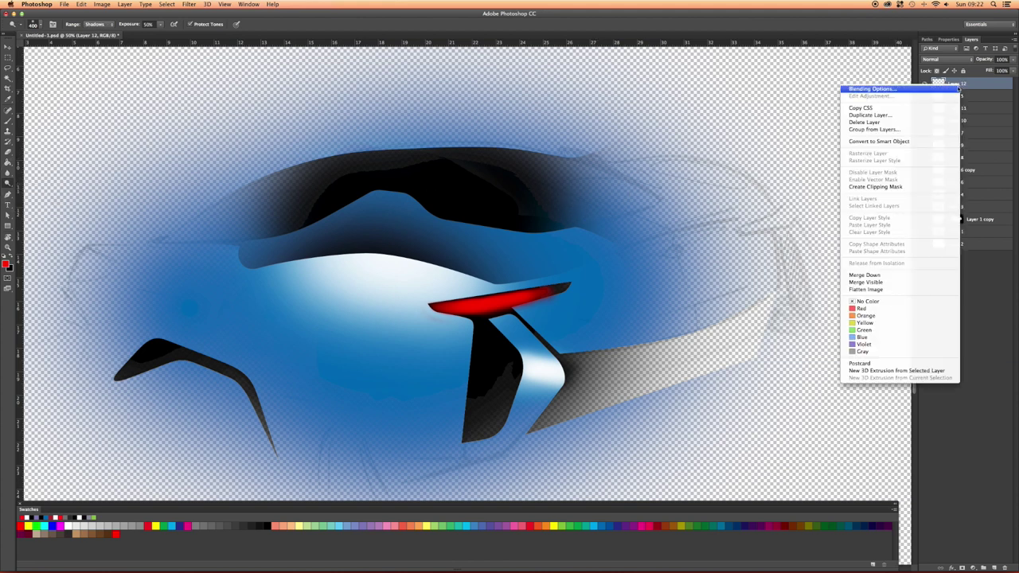
left_click(896, 117)
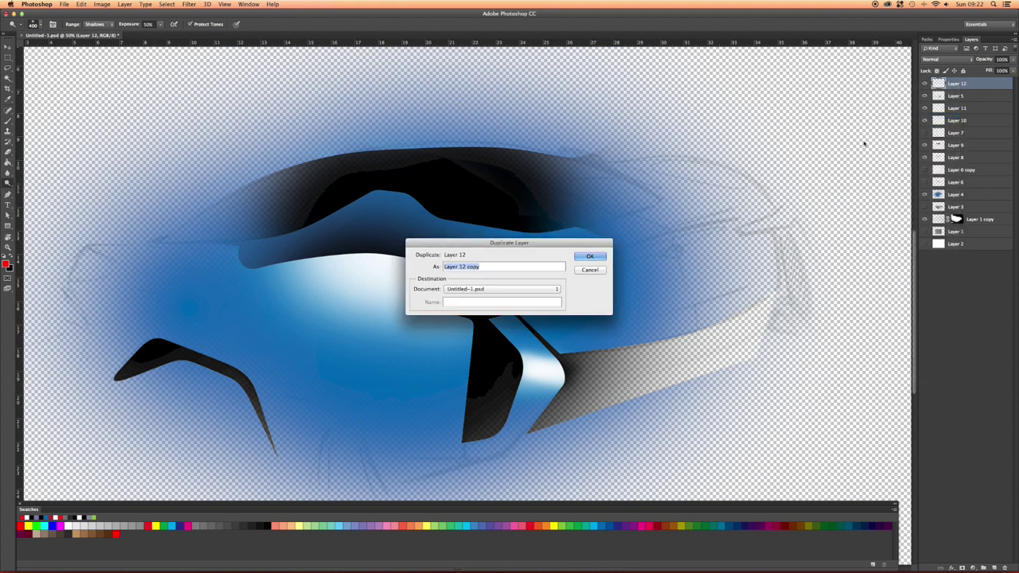
left_click(599, 256)
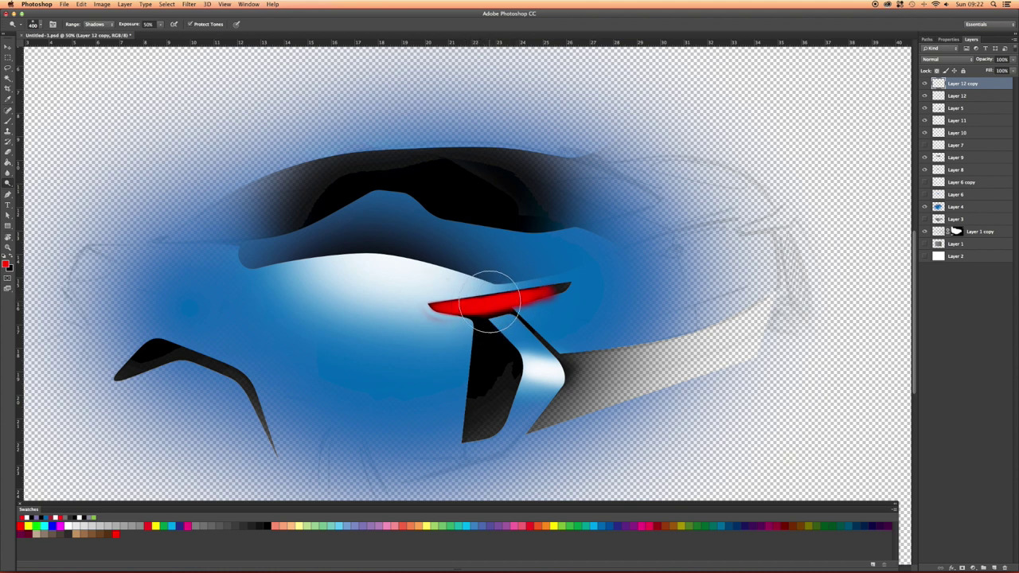
Darken around the spoiler strut using Shadows range at 78% exposure.
left_click(94, 25)
left_click(96, 40)
left_click_drag(160, 25, 178, 34)
left_click(483, 302)
left_click(104, 28)
left_click(95, 11)
mouse_move(503, 297)
left_mouse_down()
mouse_move(489, 306)
mouse_move(466, 287)
mouse_move(478, 303)
mouse_move(487, 293)
left_mouse_up()
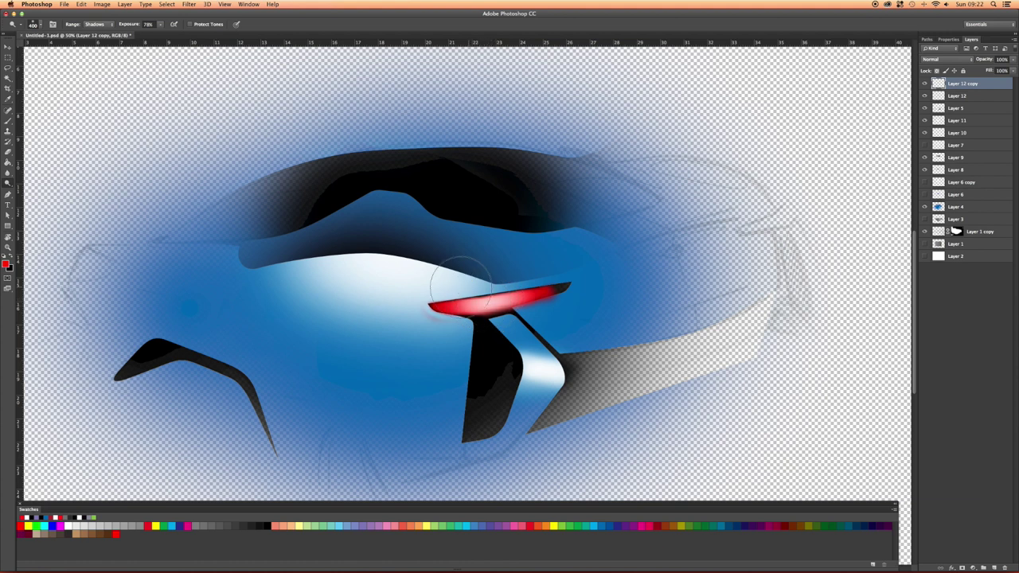
left_click(93, 25)
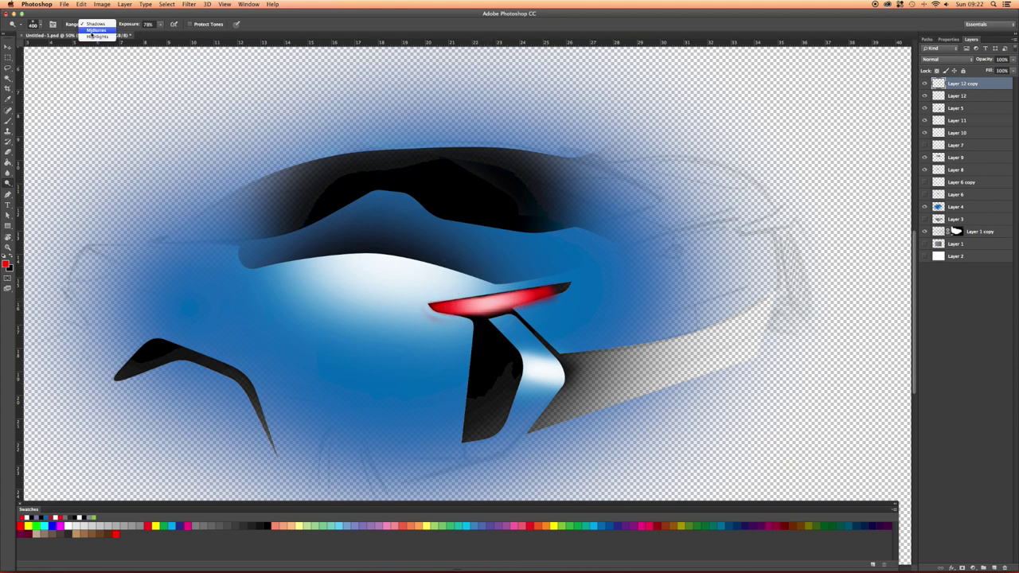
left_click(283, 31)
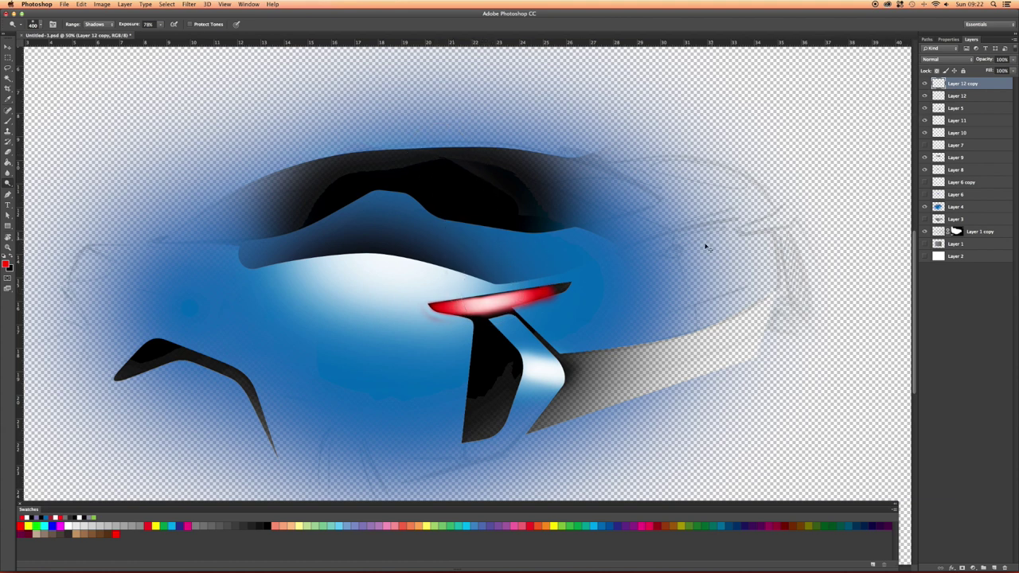
Scale the red taillight copy down to about 88%.
key("ctrl+t")
left_click_drag(567, 272, 557, 276)
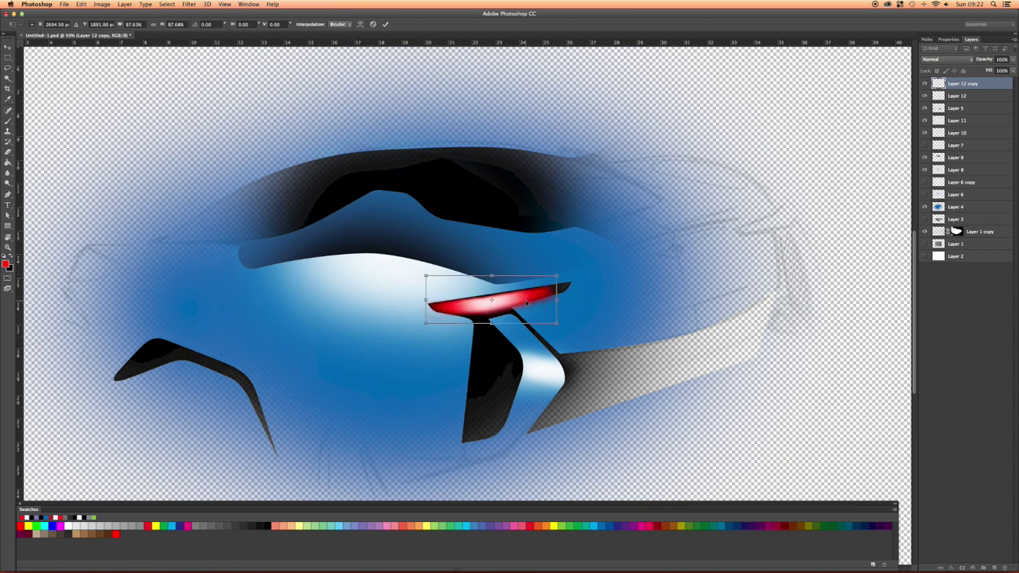
key("Return")
scroll(514, 343, "down", 3)
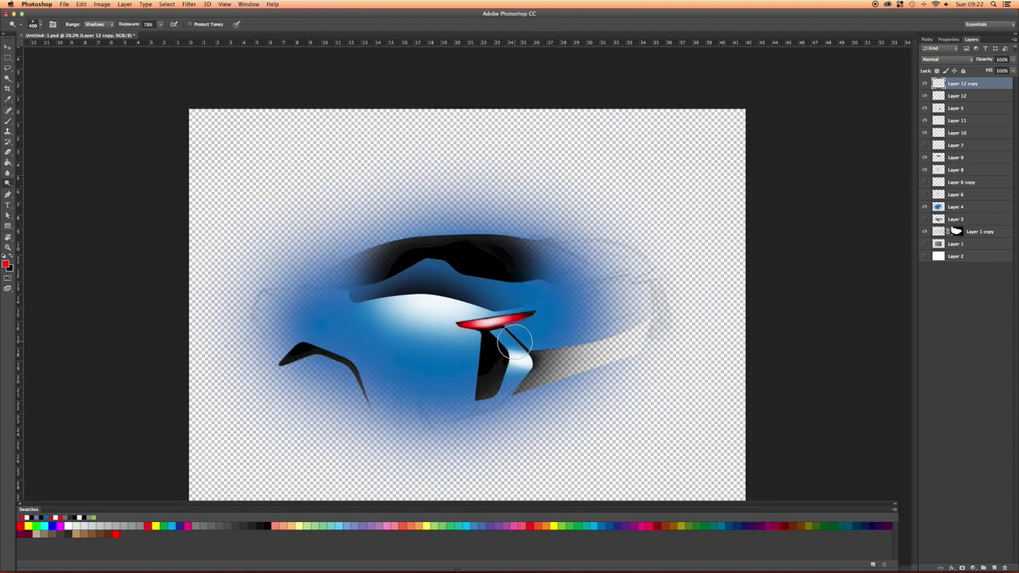
scroll(515, 343, "up", 8)
scroll(515, 342, "down", 12)
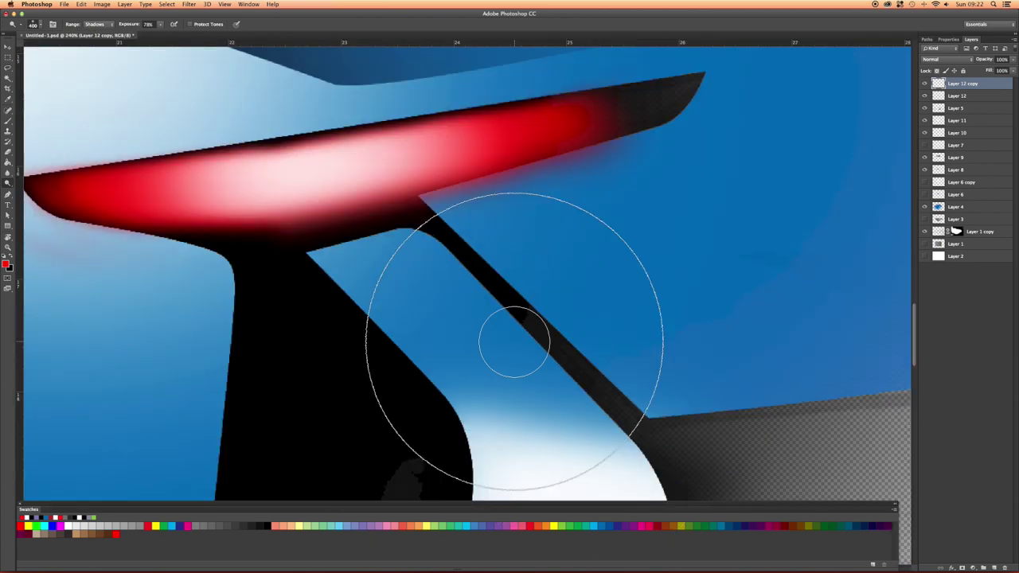
scroll(470, 310, "up", 10)
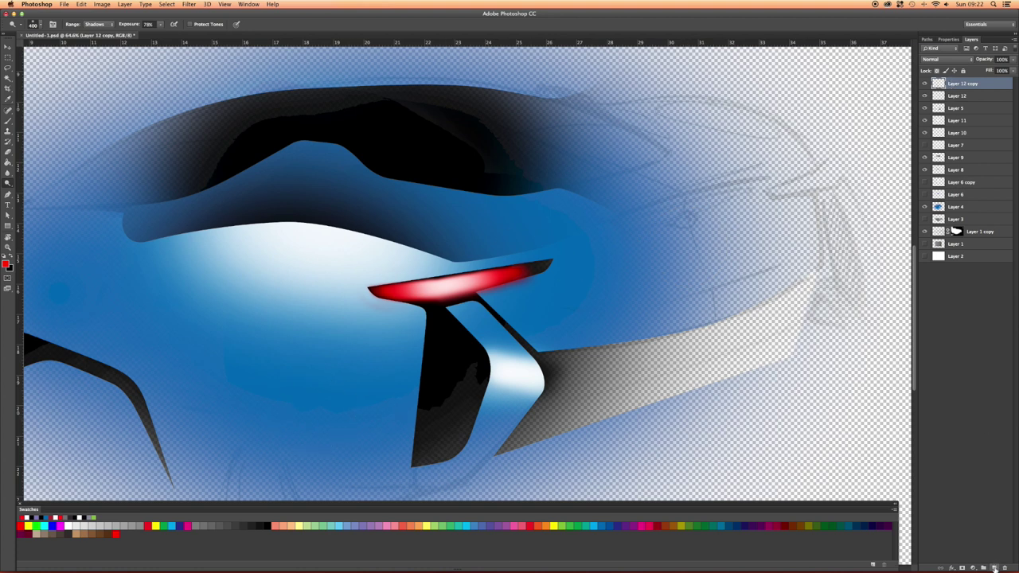
Add a new layer, select Path 1, and set the brush size to 3 px.
left_click(994, 567)
left_click(927, 39)
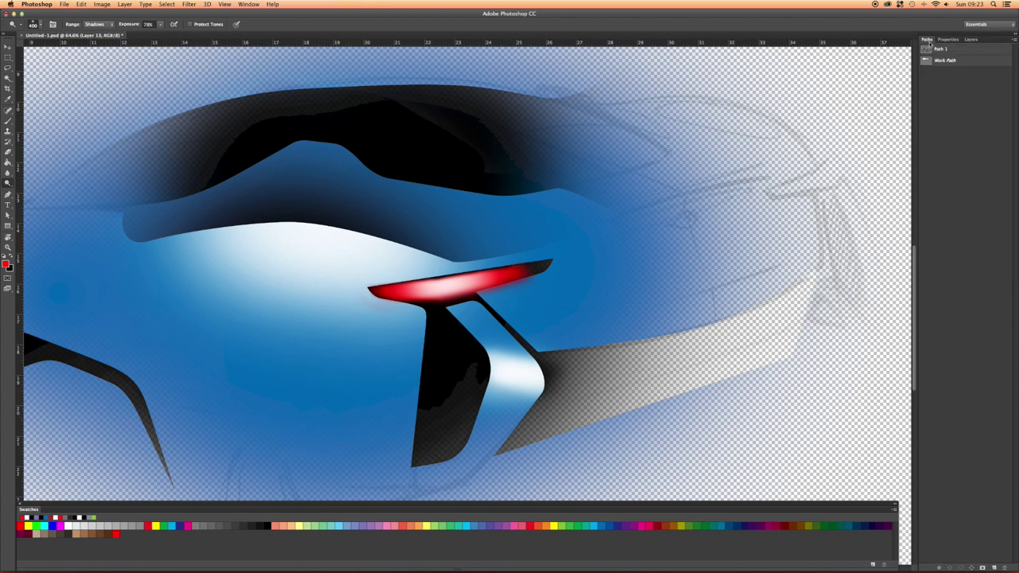
left_click(939, 49)
key("b")
right_click(289, 183)
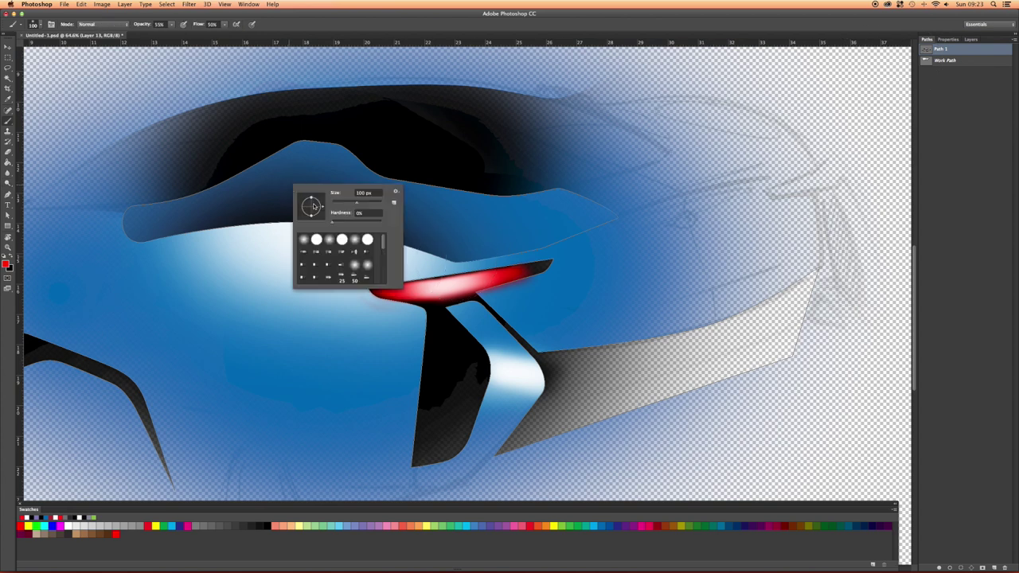
double_click(362, 192)
type("3")
key("Return")
key("Return")
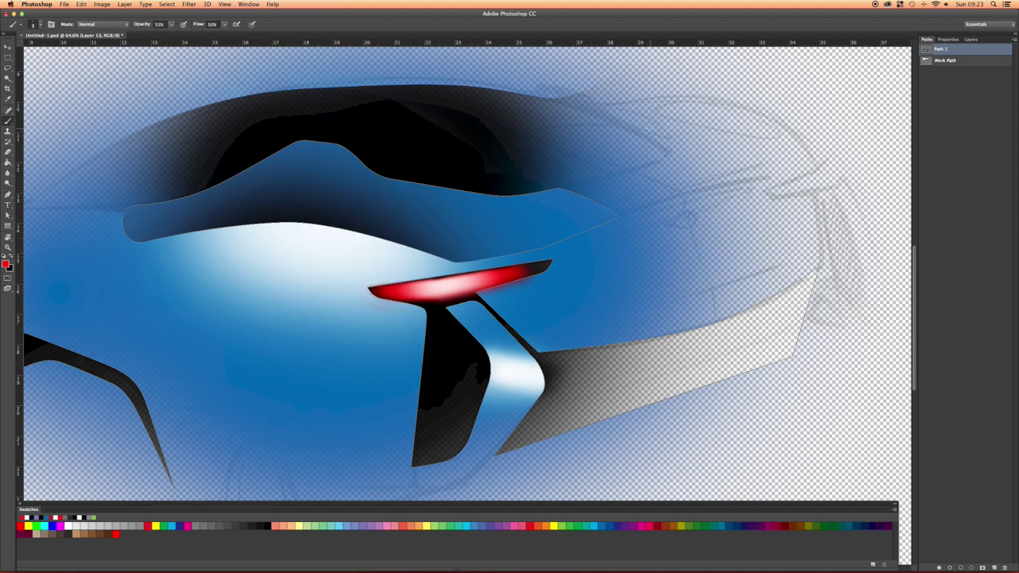
Stroke Path 1 with the white brush on new Layer 14 and hide the path outline.
left_click(69, 525)
left_click(959, 42)
left_click(994, 567)
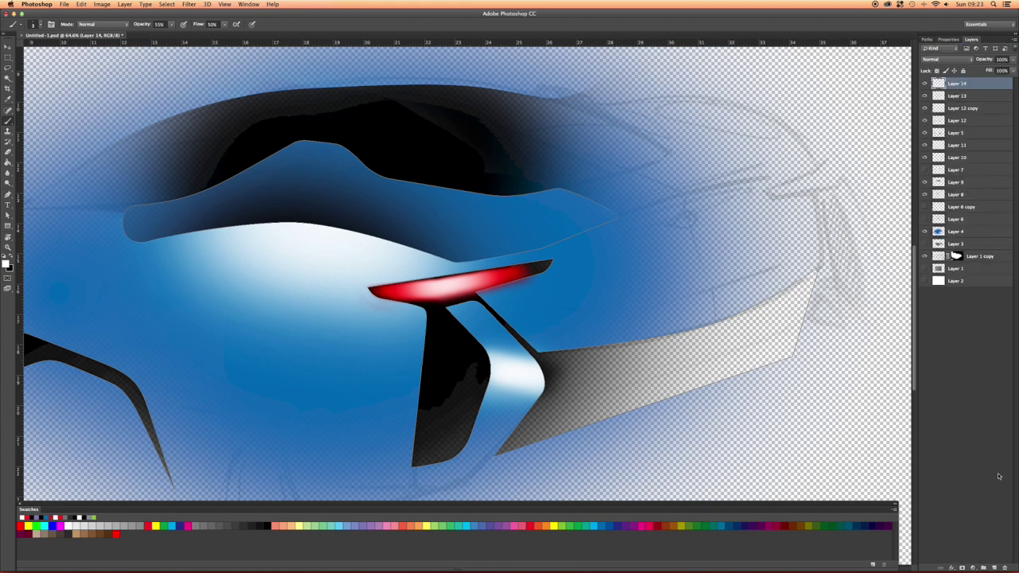
left_click(928, 40)
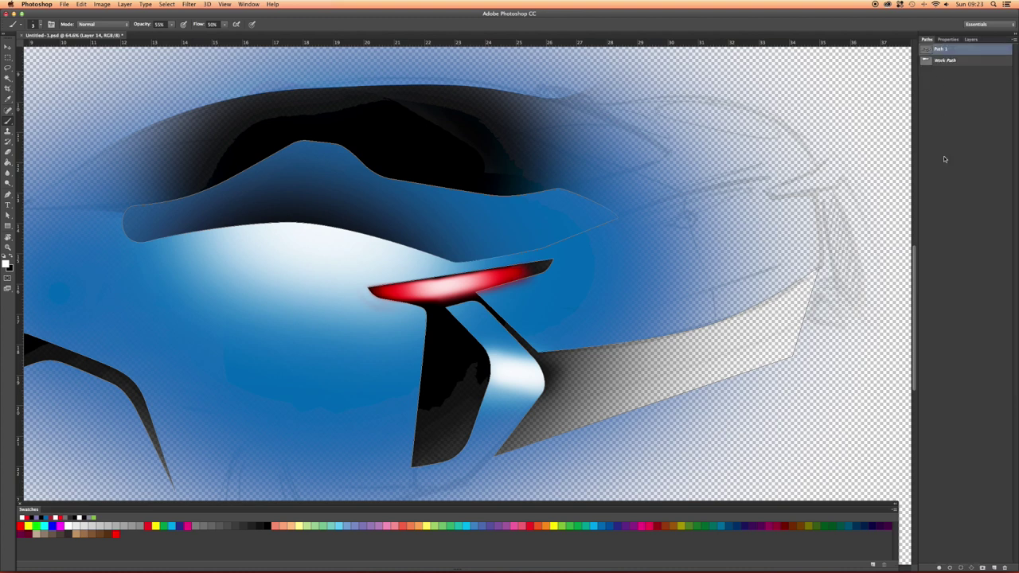
left_click(952, 568)
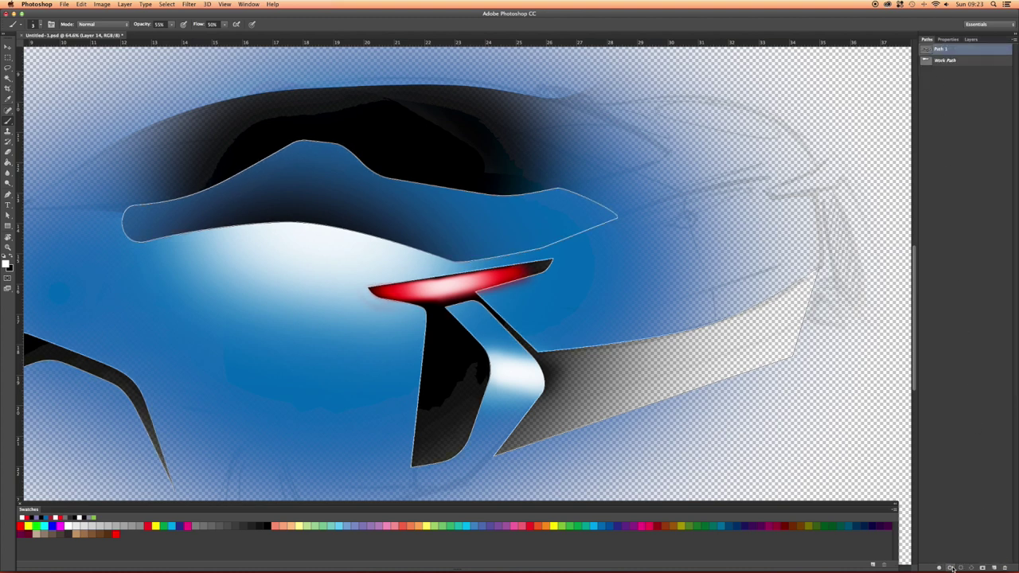
left_click(969, 411)
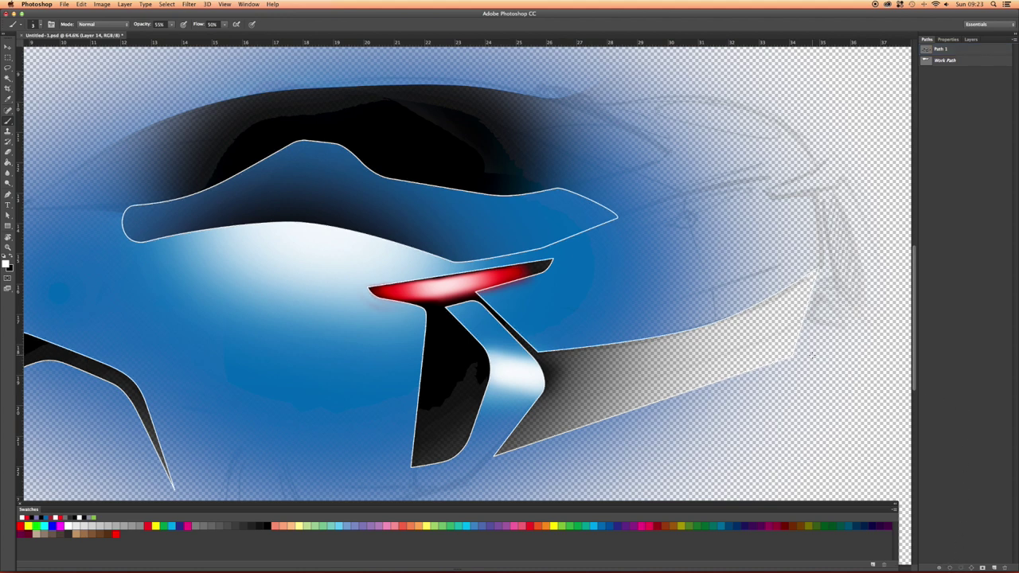
Set the eraser to 316 px, 48% opacity and 54% flow.
key("e")
right_click(207, 138)
left_click_drag(252, 156, 269, 154)
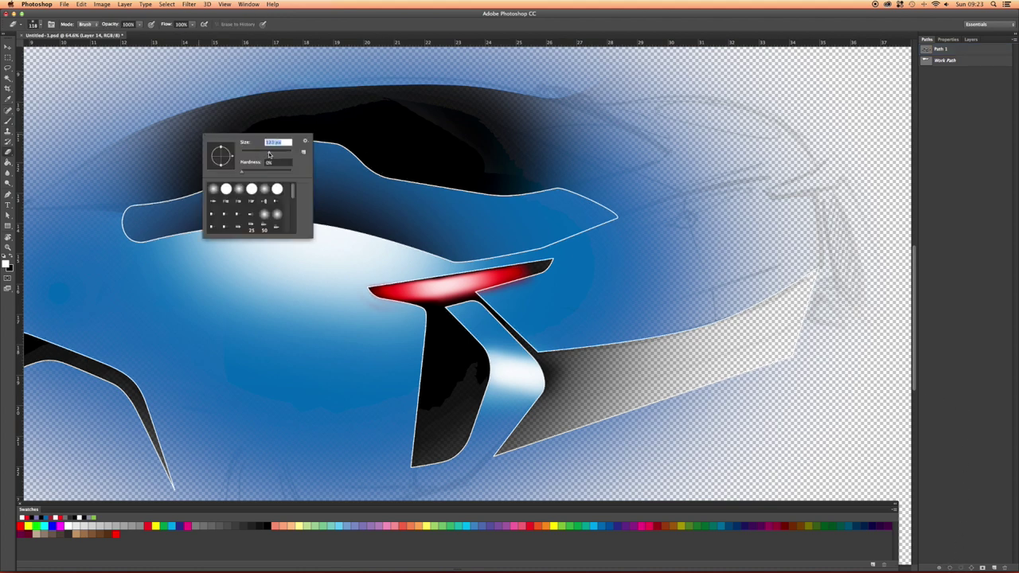
left_click(141, 27)
left_click(182, 24)
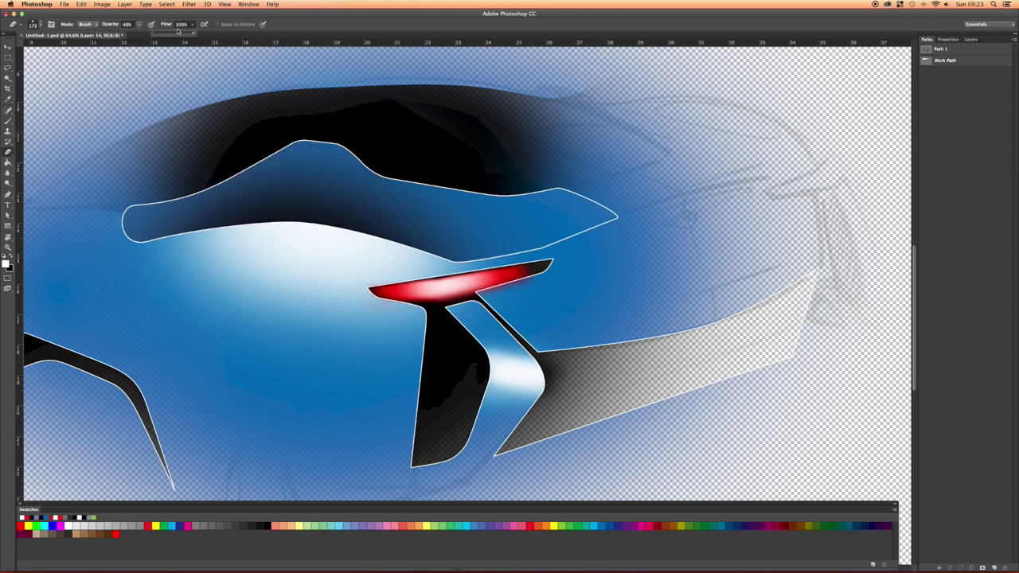
right_click(210, 125)
left_click_drag(244, 136, 257, 135)
left_click(127, 147)
right_click(171, 167)
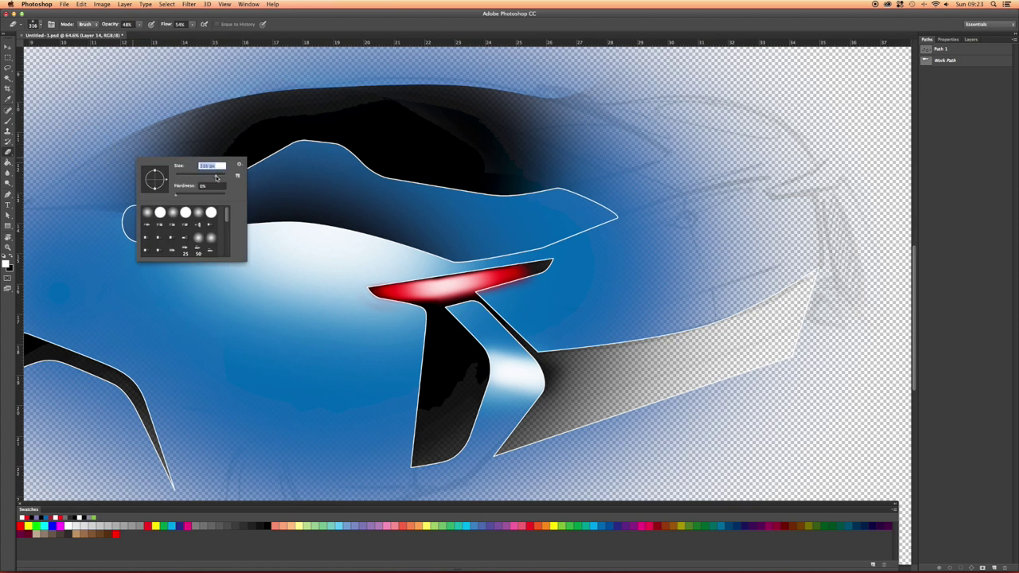
left_click(142, 150)
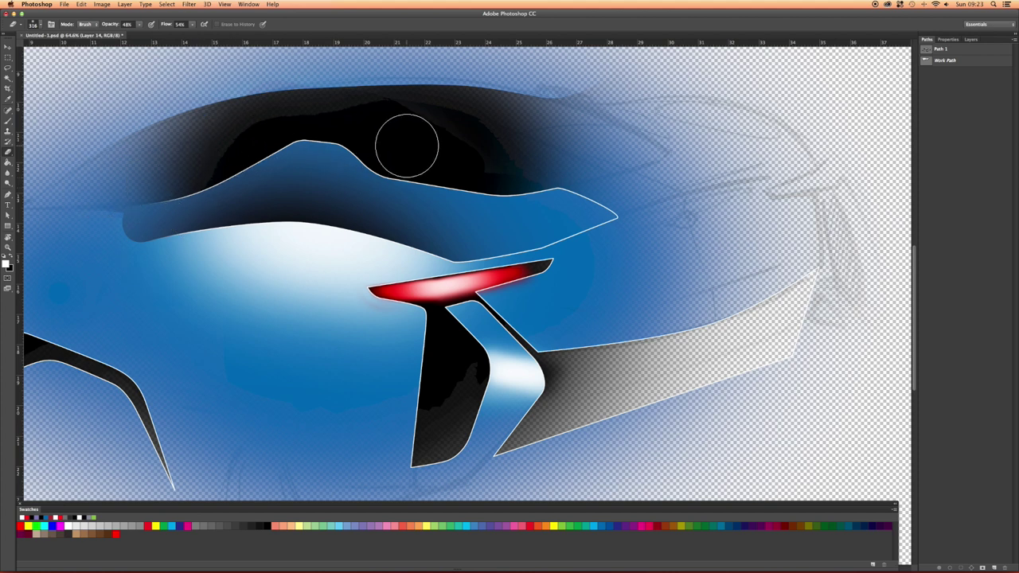
Fade the white outline at the upper shape's tip and the black fin's tip.
mouse_move(553, 175)
left_mouse_down()
mouse_move(613, 211)
mouse_move(521, 151)
mouse_move(628, 203)
mouse_move(584, 182)
left_mouse_up()
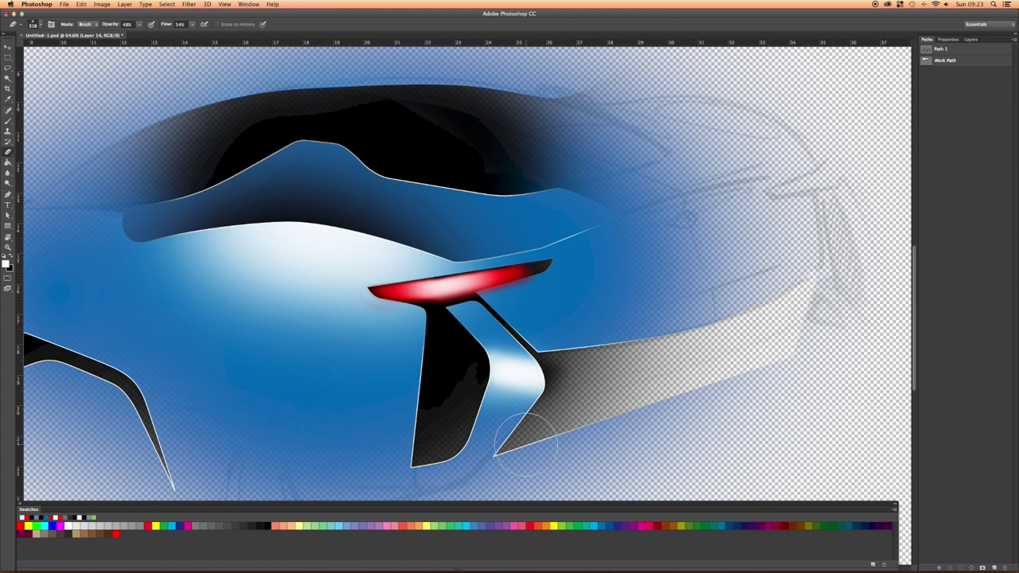
mouse_move(358, 409)
left_mouse_down()
mouse_move(405, 373)
mouse_move(473, 402)
mouse_move(450, 318)
mouse_move(432, 414)
mouse_move(512, 434)
left_mouse_up()
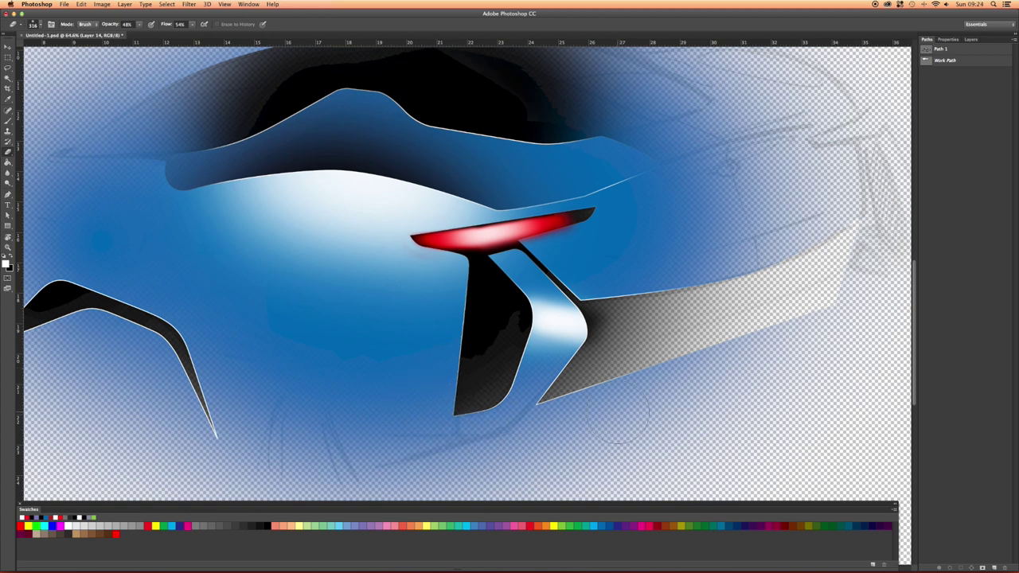
scroll(275, 314, "left", 5)
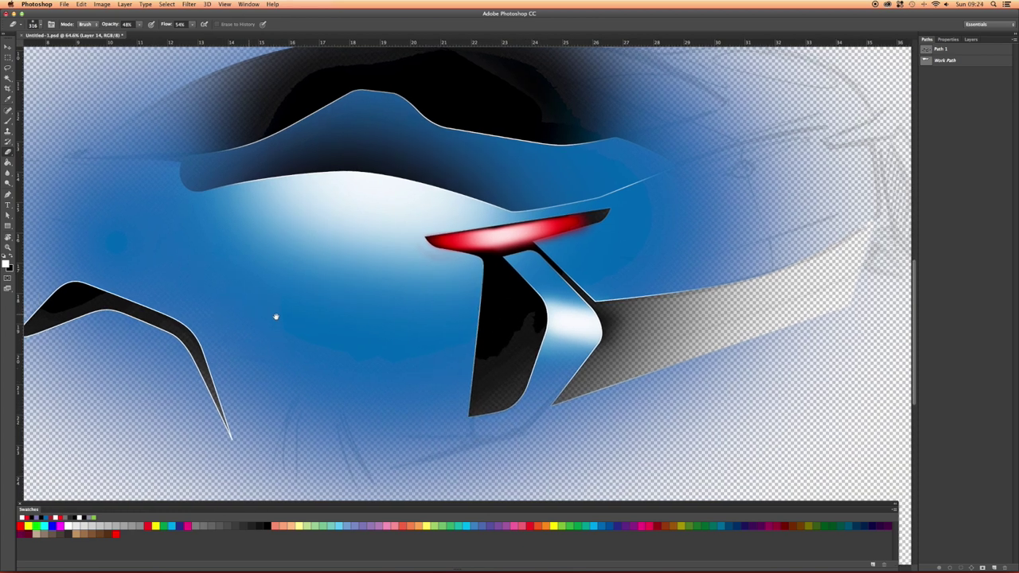
mouse_move(326, 449)
left_mouse_down()
mouse_move(350, 430)
mouse_move(351, 460)
left_mouse_up()
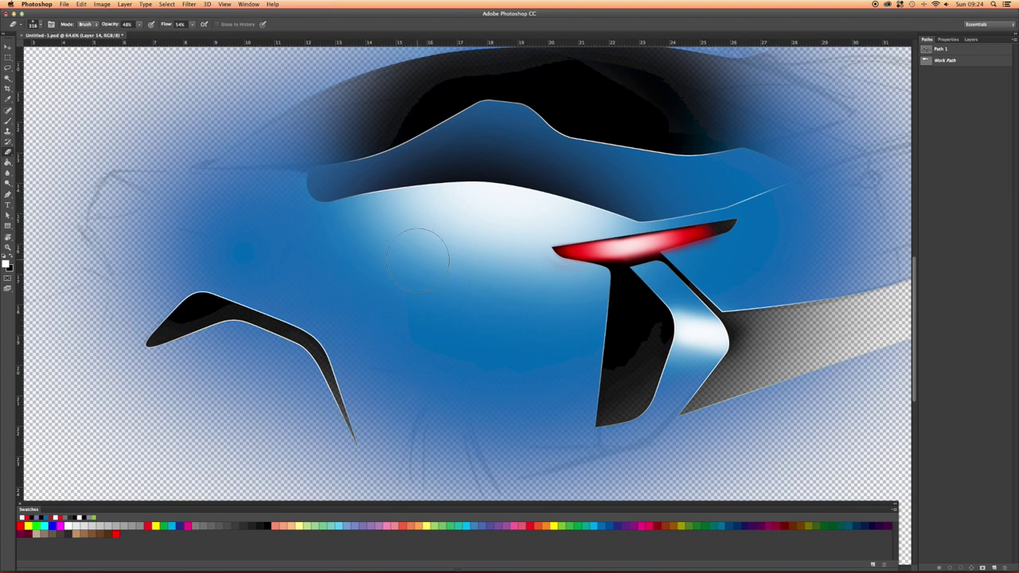
scroll(430, 280, "right", 3)
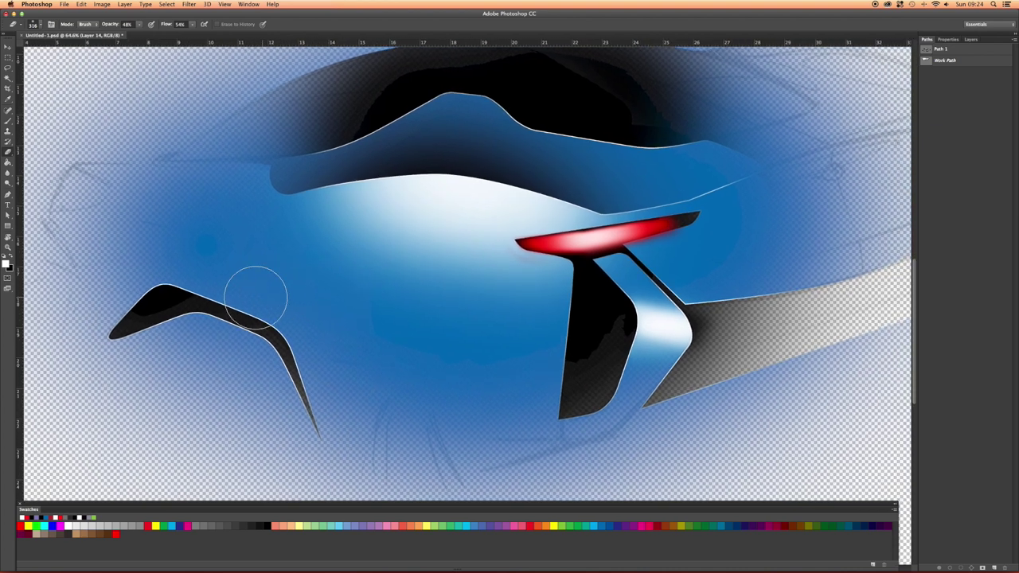
key("v")
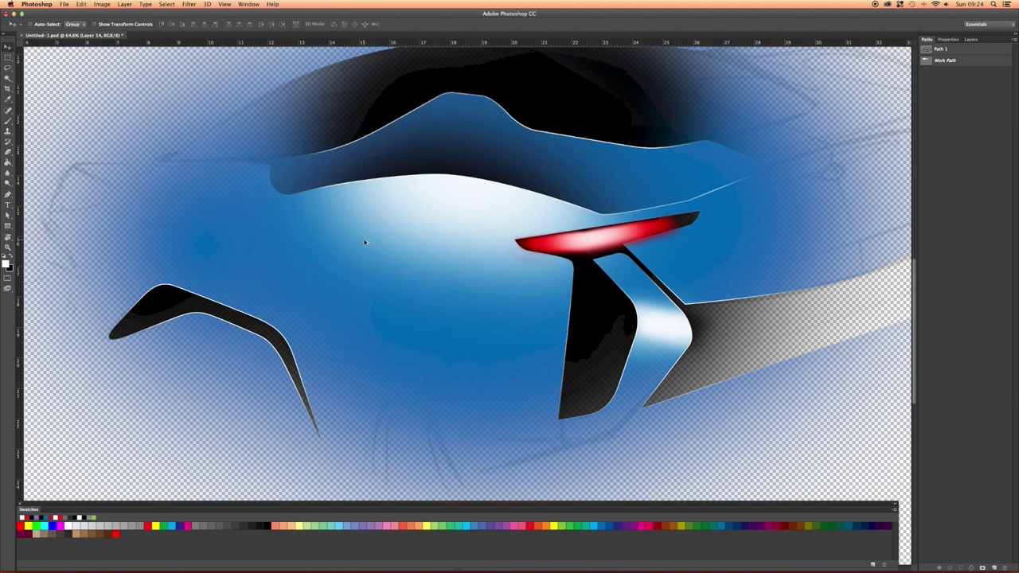
Duplicate Layer 14 with a slight offset and invert the copy to a dark outline.
left_click_drag(367, 241, 368, 241)
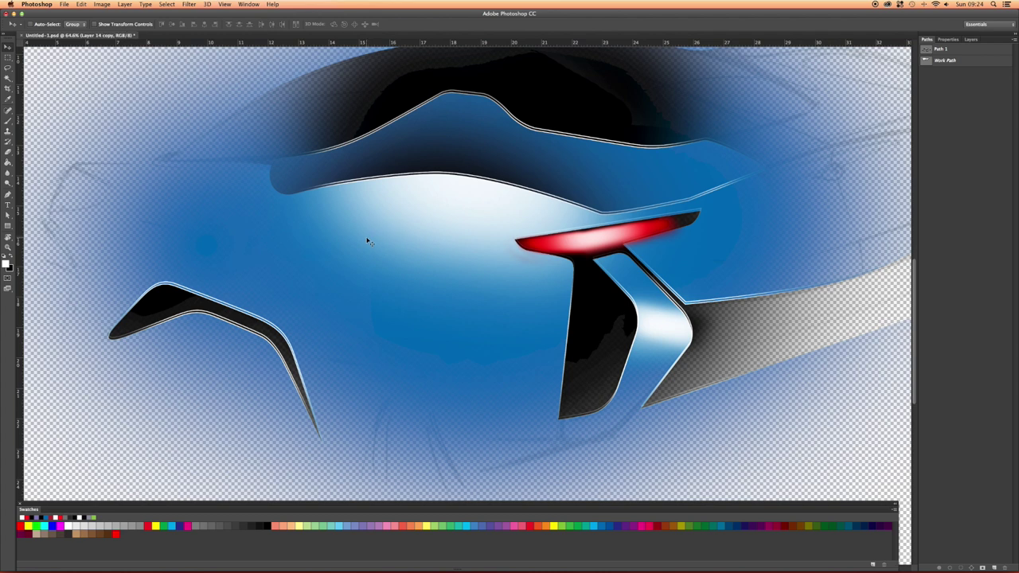
key("super+i")
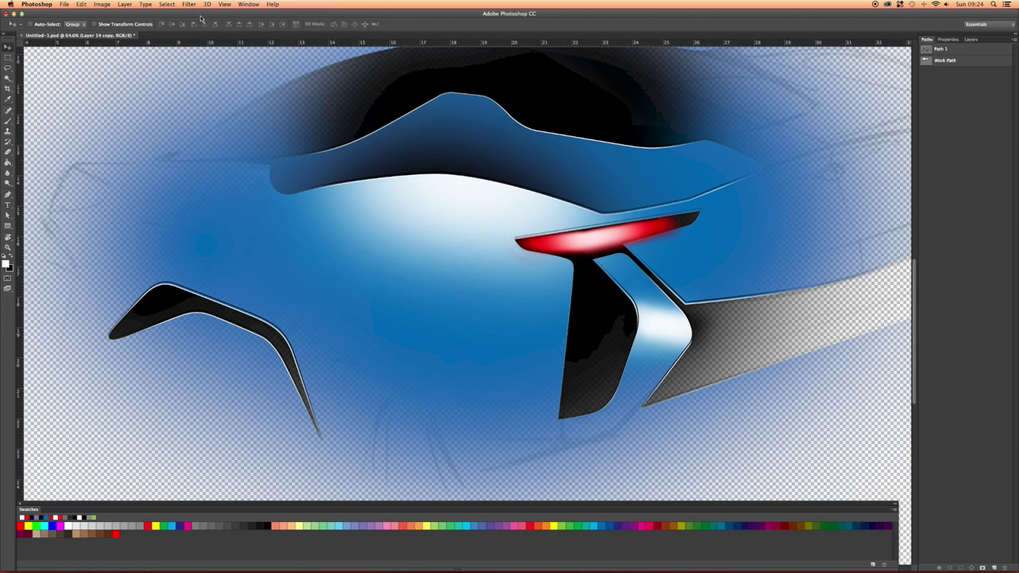
left_click(167, 5)
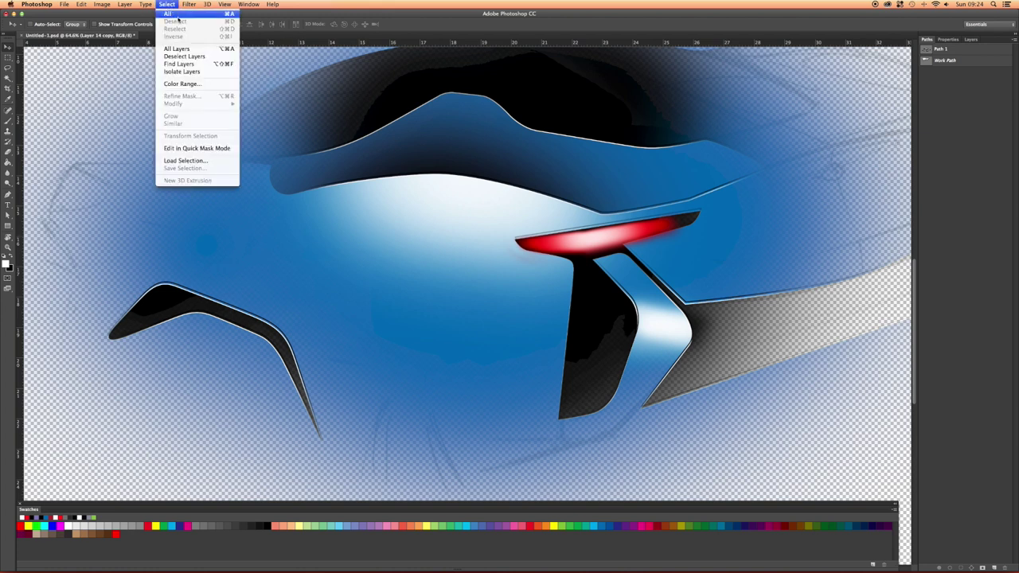
left_click(296, 4)
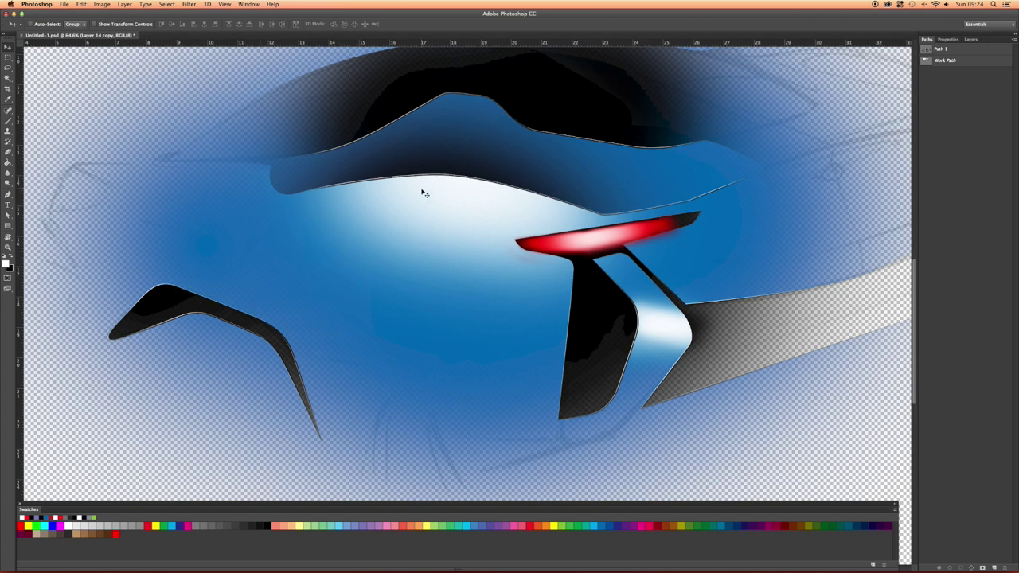
left_click(8, 152)
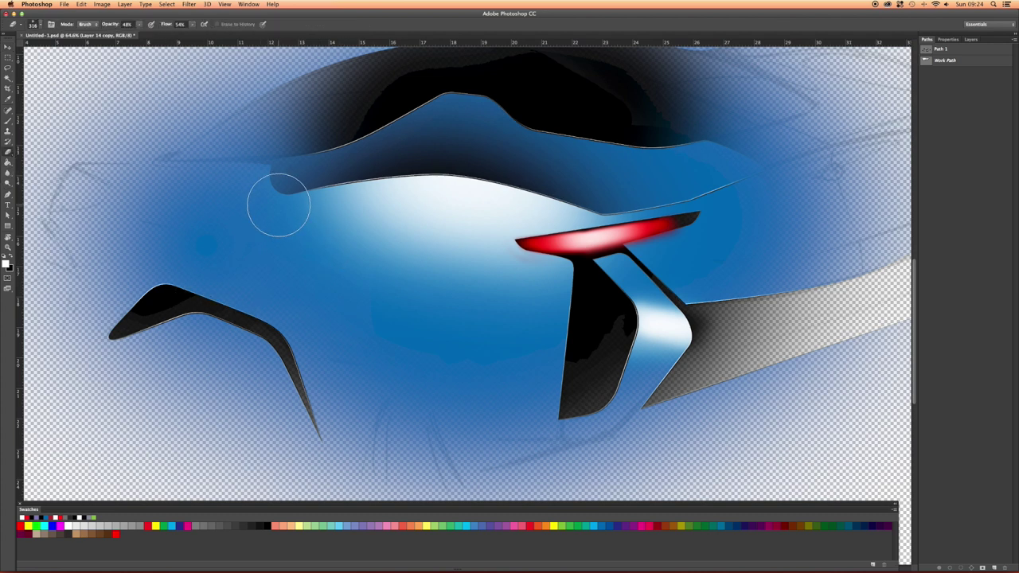
Erase the dark outline copy along the highlight's top, the black fin and the left fin.
mouse_move(408, 205)
left_mouse_down()
mouse_move(296, 206)
mouse_move(488, 192)
mouse_move(340, 204)
mouse_move(421, 191)
mouse_move(287, 226)
mouse_move(415, 189)
mouse_move(209, 219)
mouse_move(444, 187)
mouse_move(280, 221)
mouse_move(406, 204)
mouse_move(426, 184)
mouse_move(596, 203)
mouse_move(450, 187)
mouse_move(550, 194)
left_mouse_up()
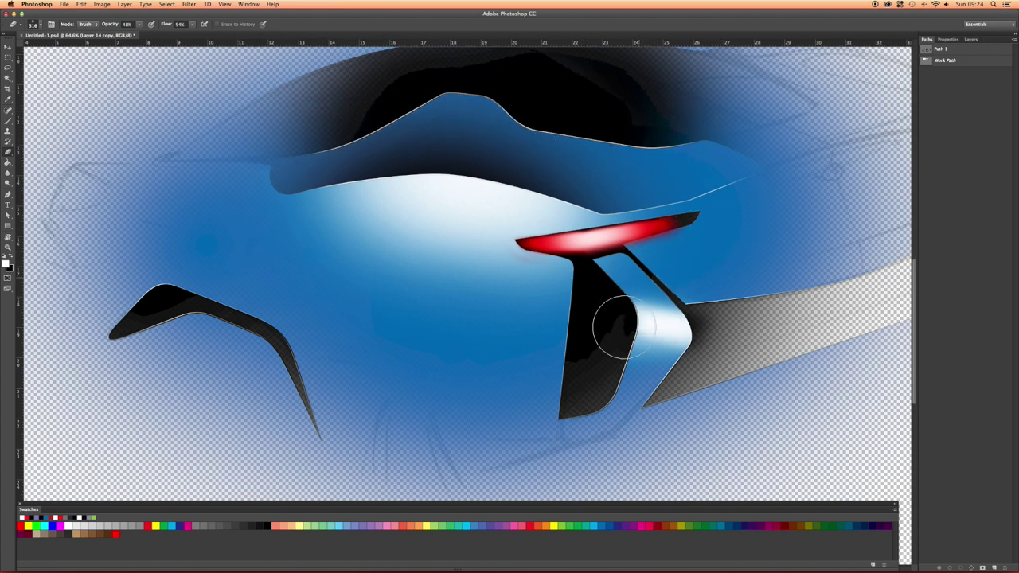
left_click_drag(610, 382, 625, 392)
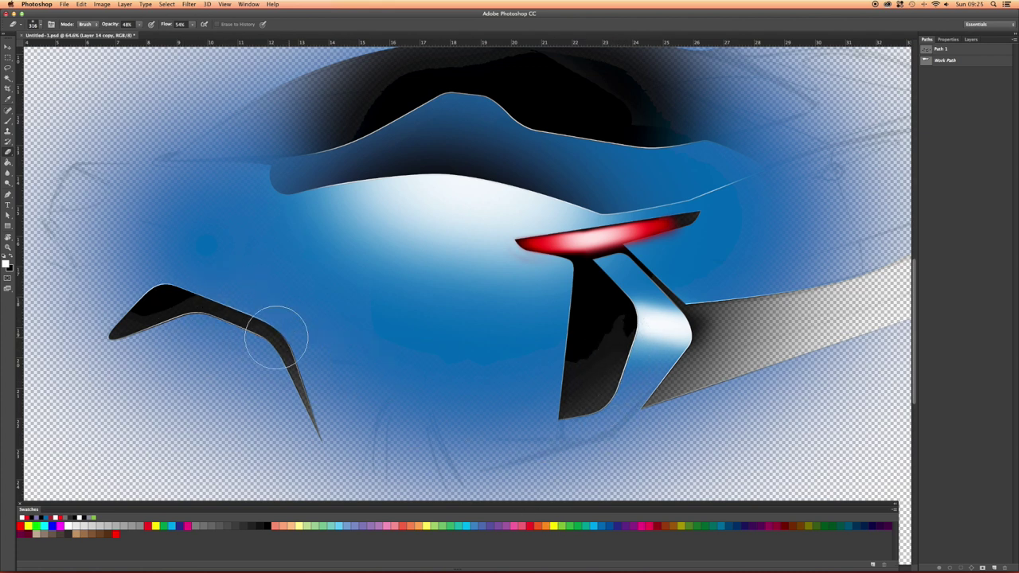
mouse_move(280, 326)
left_mouse_down()
mouse_move(227, 307)
mouse_move(159, 312)
left_mouse_up()
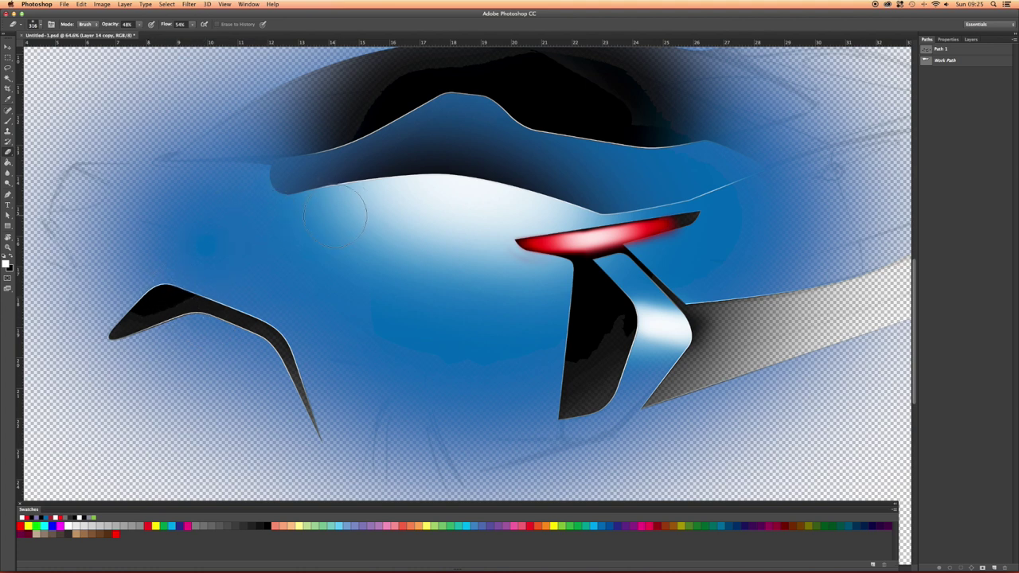
scroll(328, 222, "right", 1)
scroll(327, 222, "down", 2)
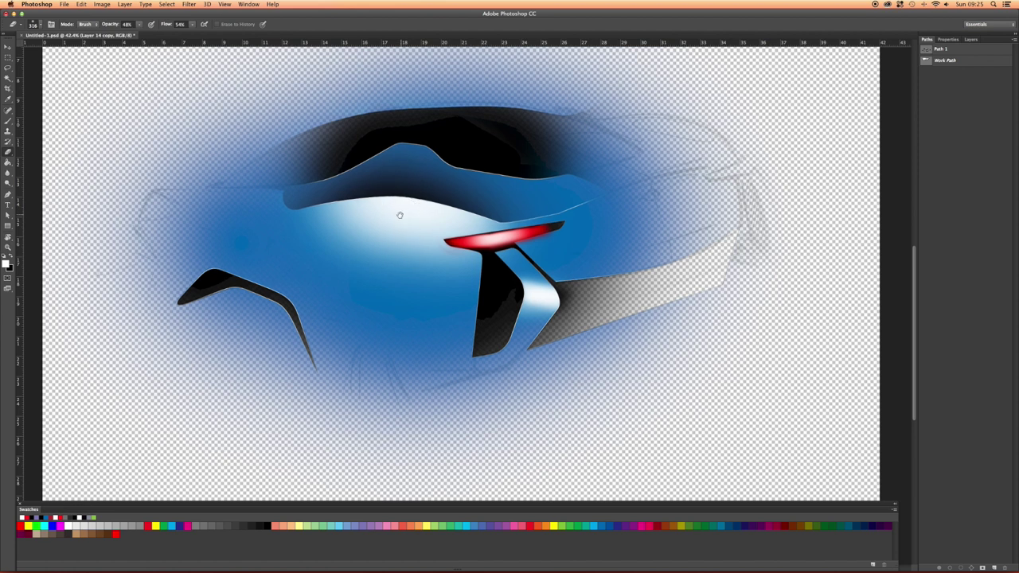
Save the Work Path as Path 2 in the Paths panel and deselect it.
left_click_drag(399, 215, 377, 230)
left_click(8, 226)
left_click_drag(8, 226, 40, 242)
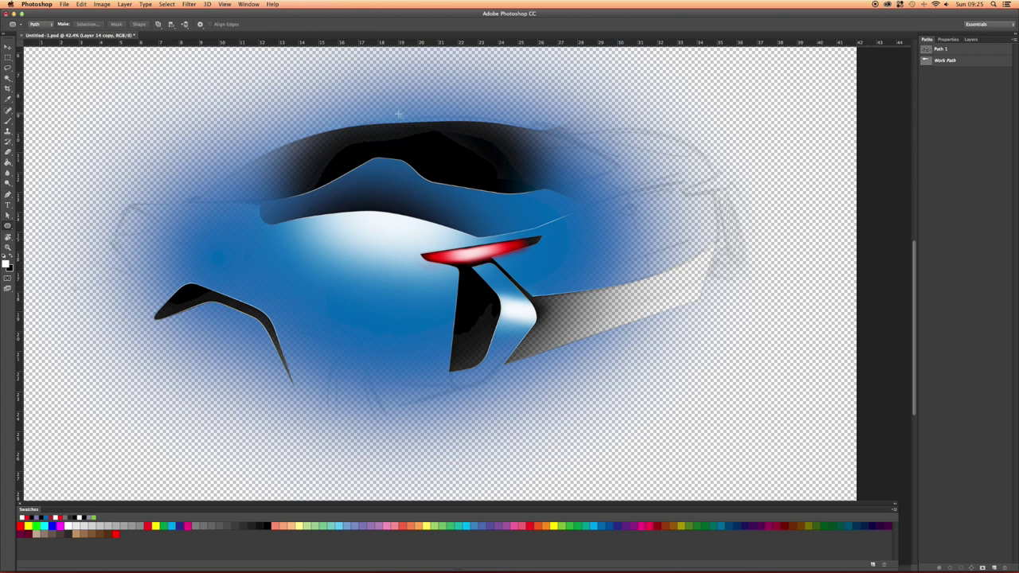
double_click(946, 64)
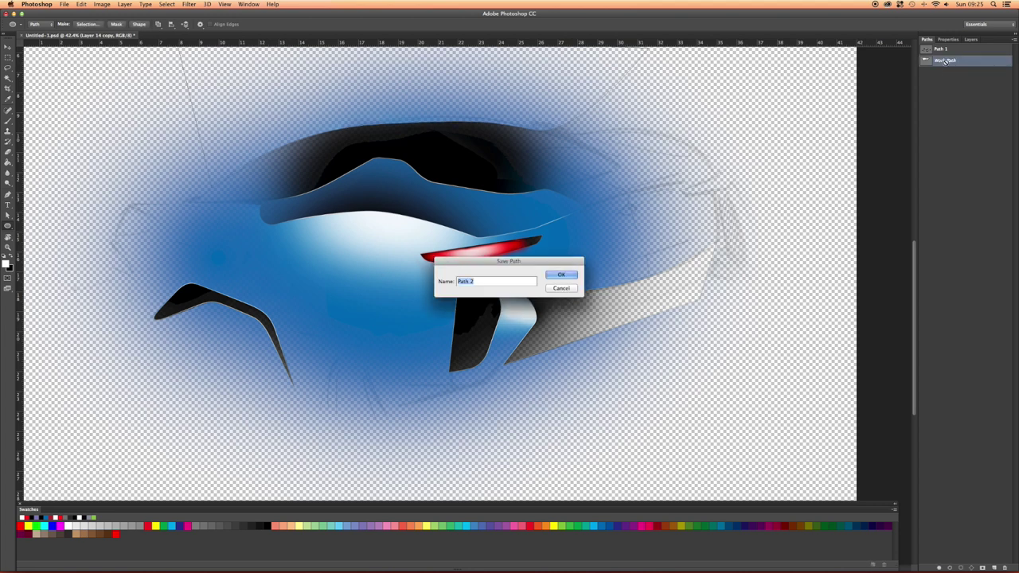
key("Return")
left_click(943, 82)
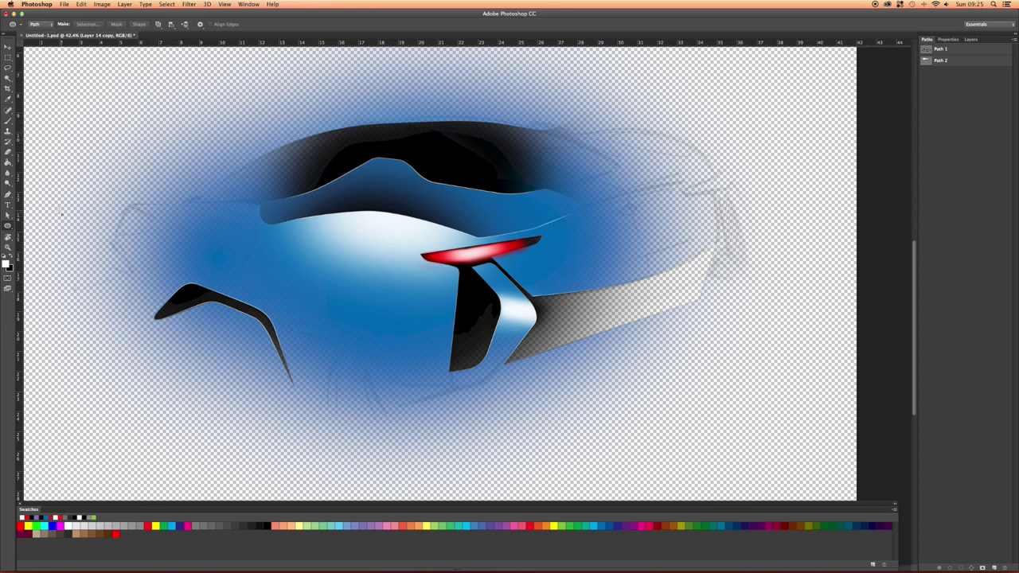
left_click(8, 226)
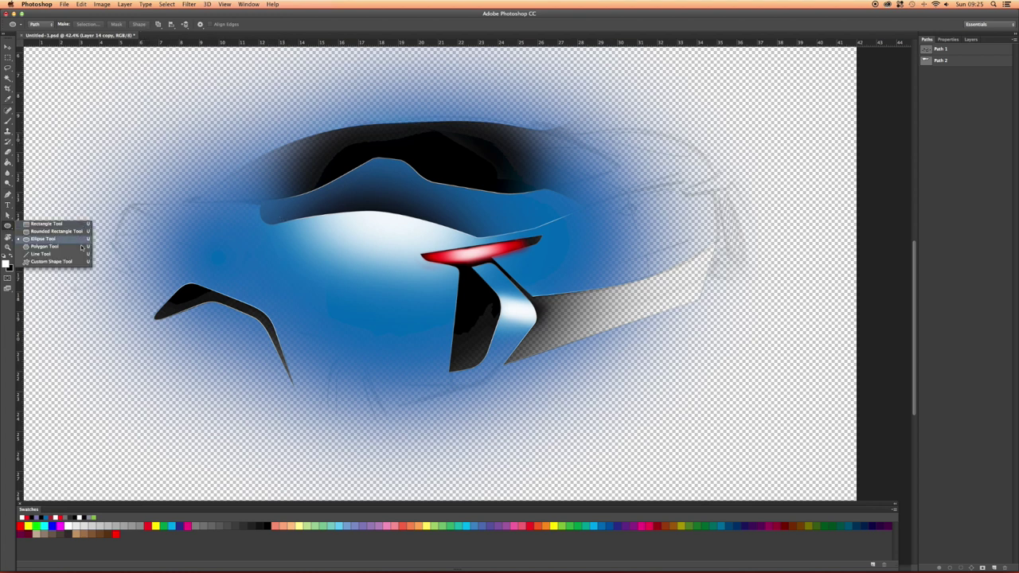
Draw an ellipse path over the rear wheel area and save it as Path 3.
left_click(8, 226)
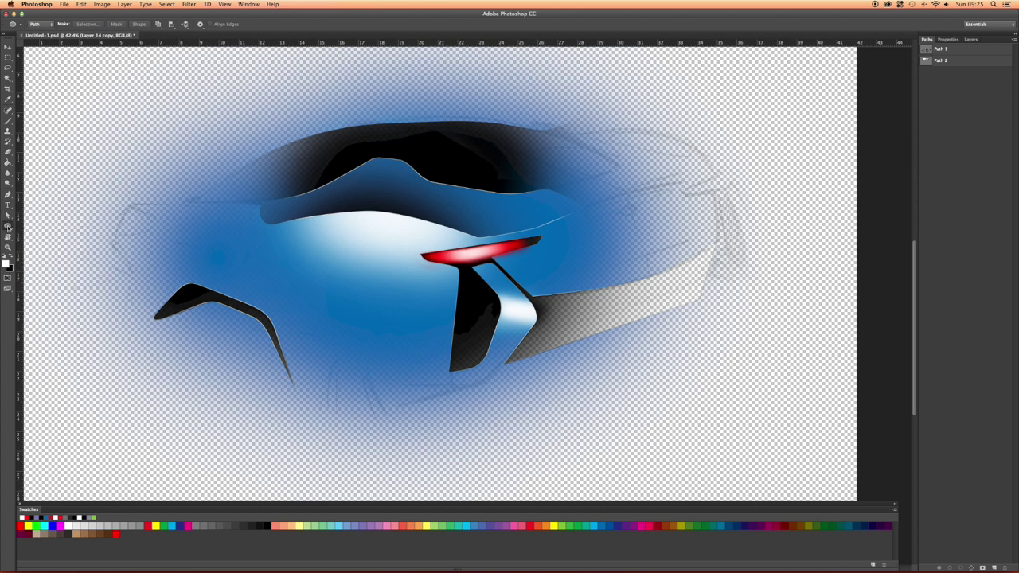
left_click_drag(283, 250, 408, 421)
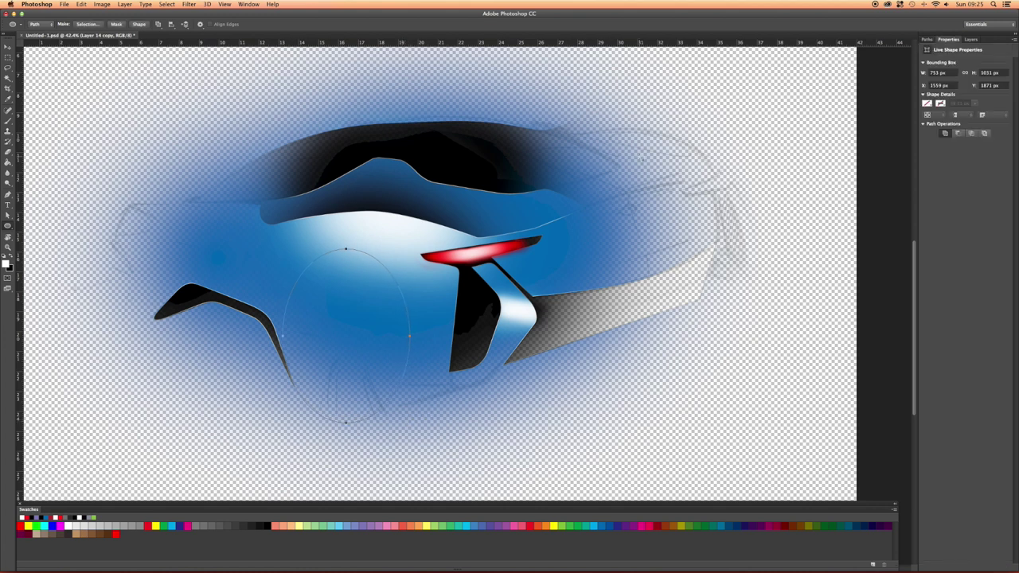
left_click(926, 40)
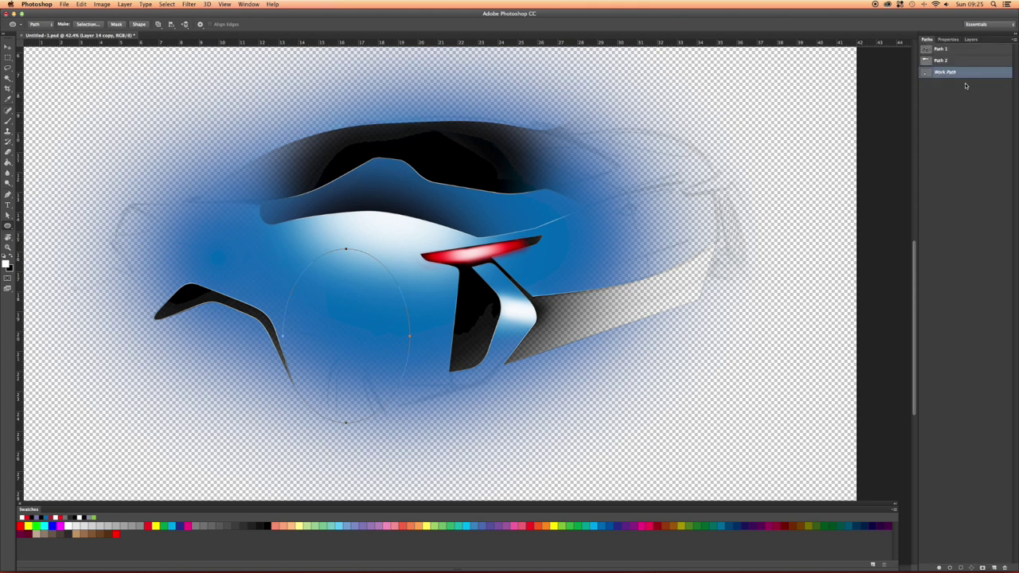
double_click(955, 77)
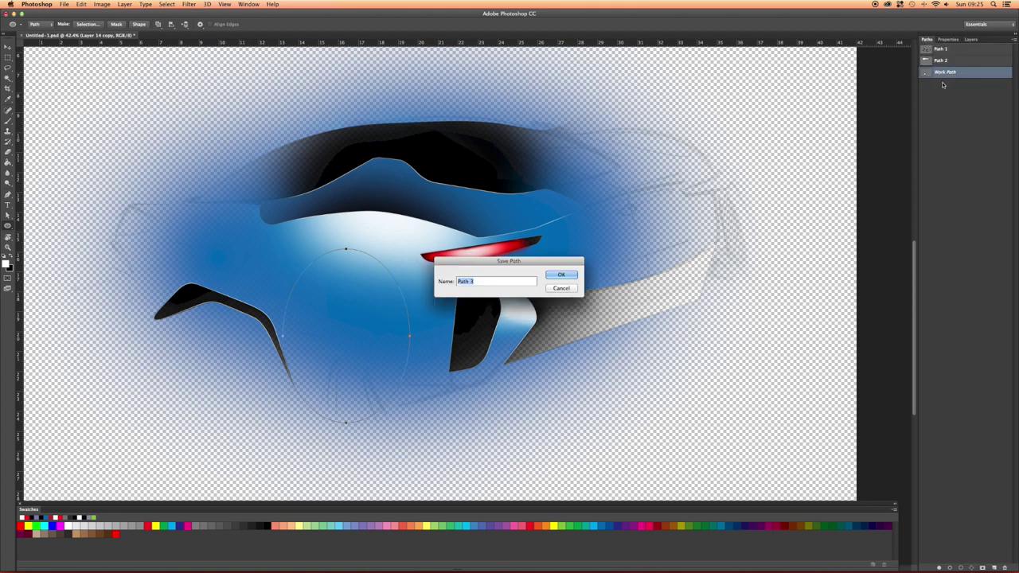
key("Return")
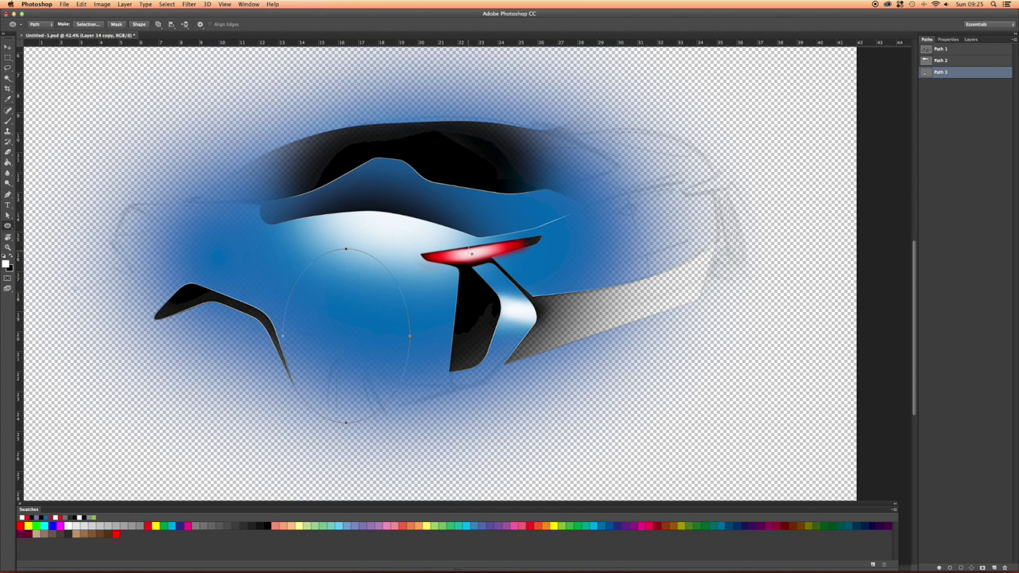
left_click(8, 215)
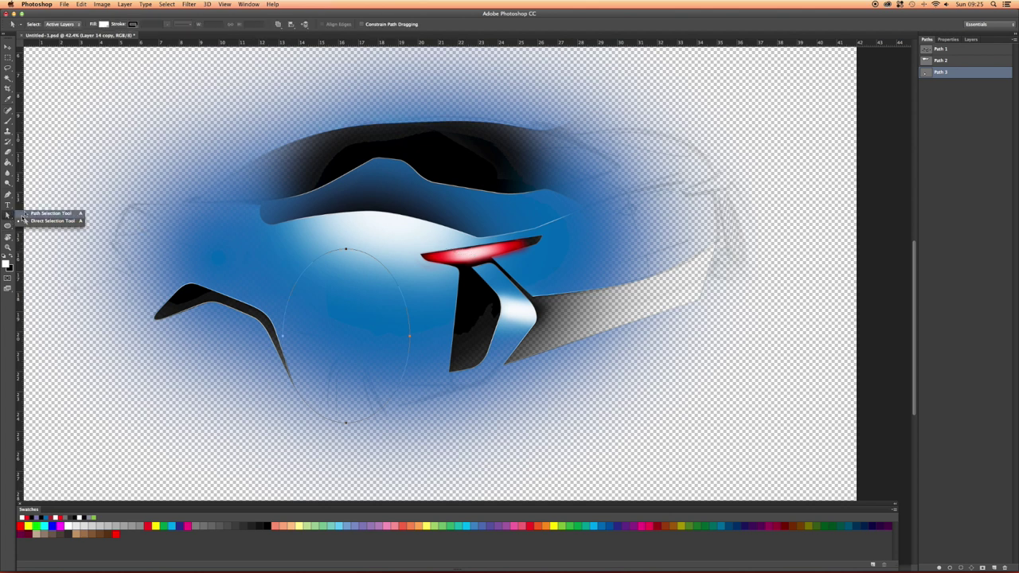
Rotate the ellipse path to about -17°, shrink it slightly and nudge it into place.
left_click(24, 214)
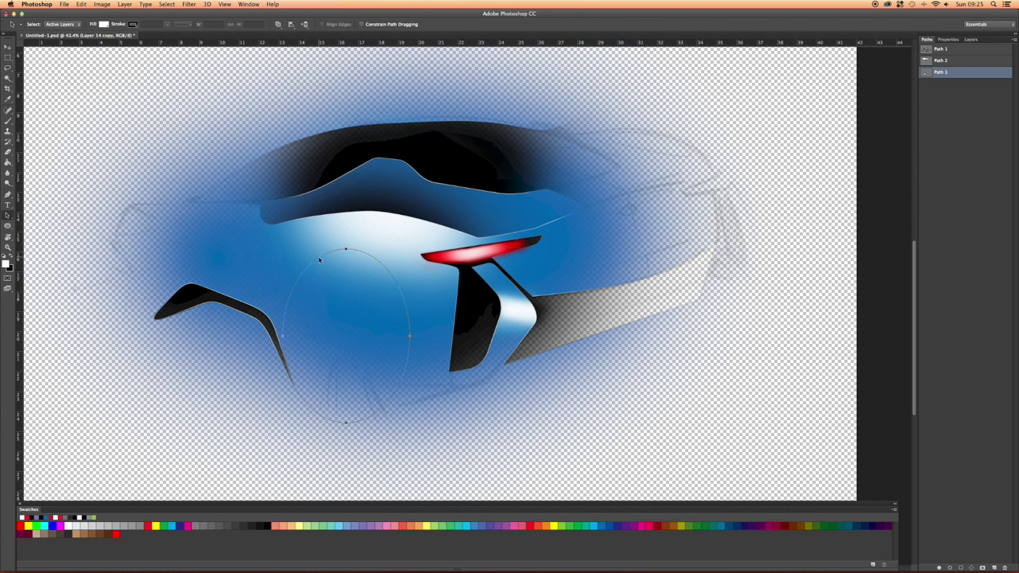
key("super+t")
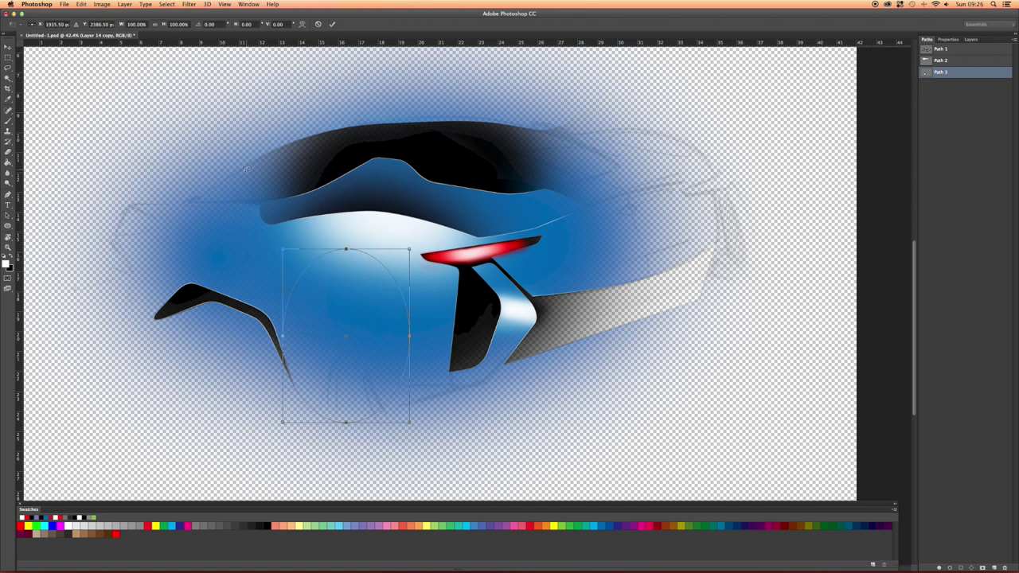
left_click_drag(250, 176, 193, 189)
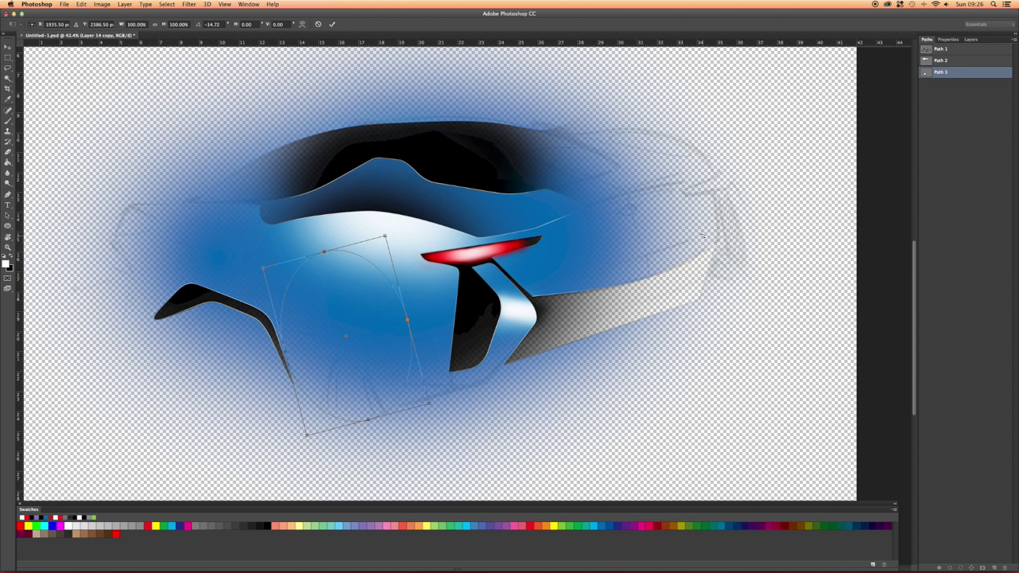
left_click_drag(386, 227, 398, 228)
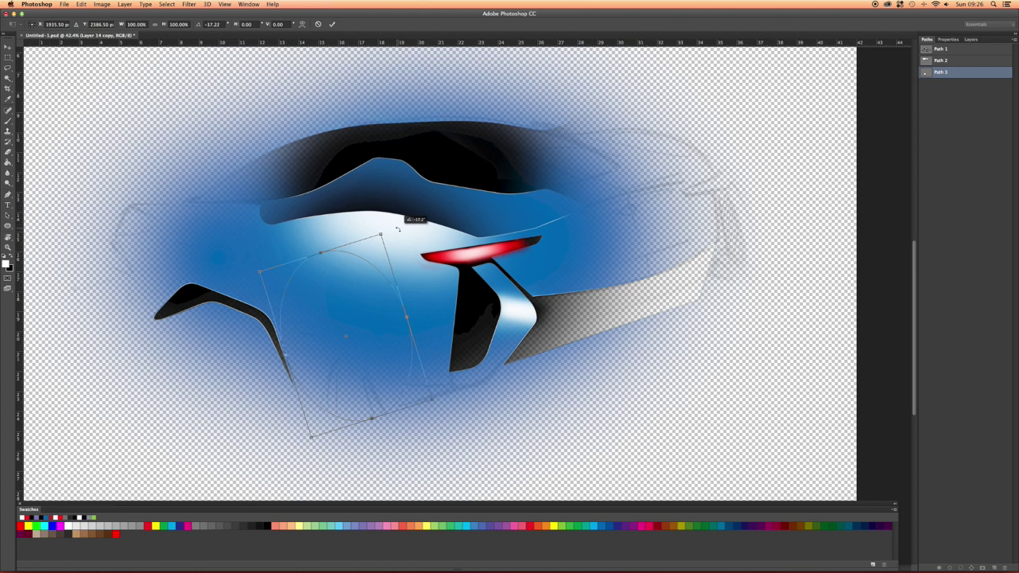
scroll(397, 229, "down", 5)
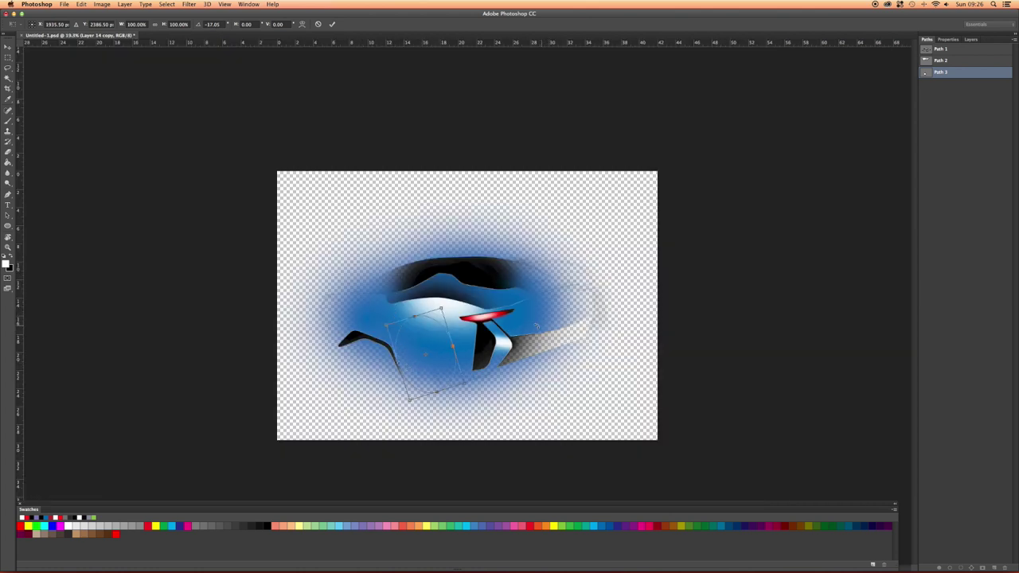
scroll(489, 340, "up", 5)
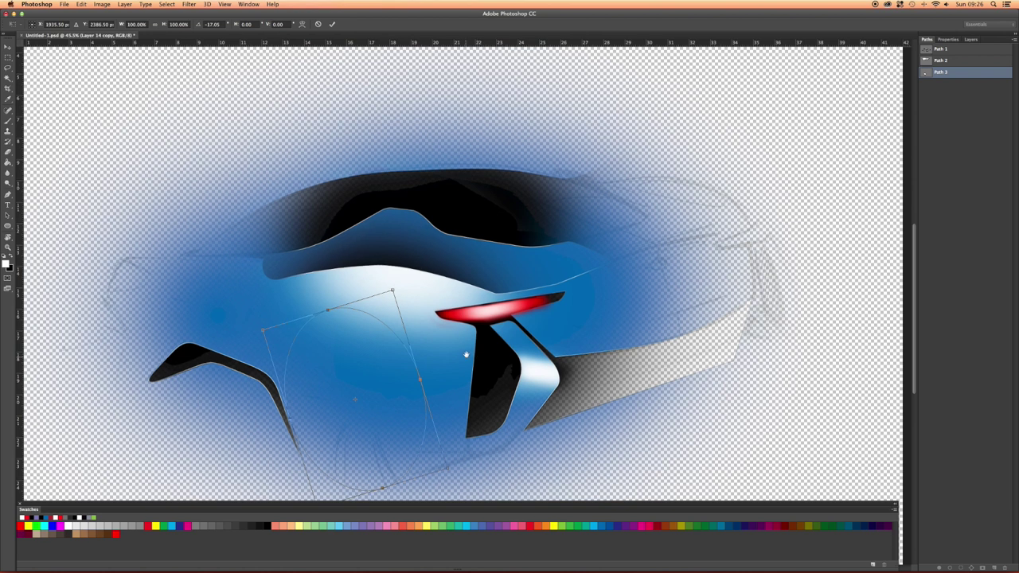
scroll(466, 353, "down", 2)
key("super+r")
left_click_drag(394, 245, 394, 252)
left_click_drag(420, 339, 420, 339)
left_click_drag(354, 326, 347, 320)
Convert the ellipse to a regular path, enlarge it over the wheel opening, and load it as a selection.
key("a")
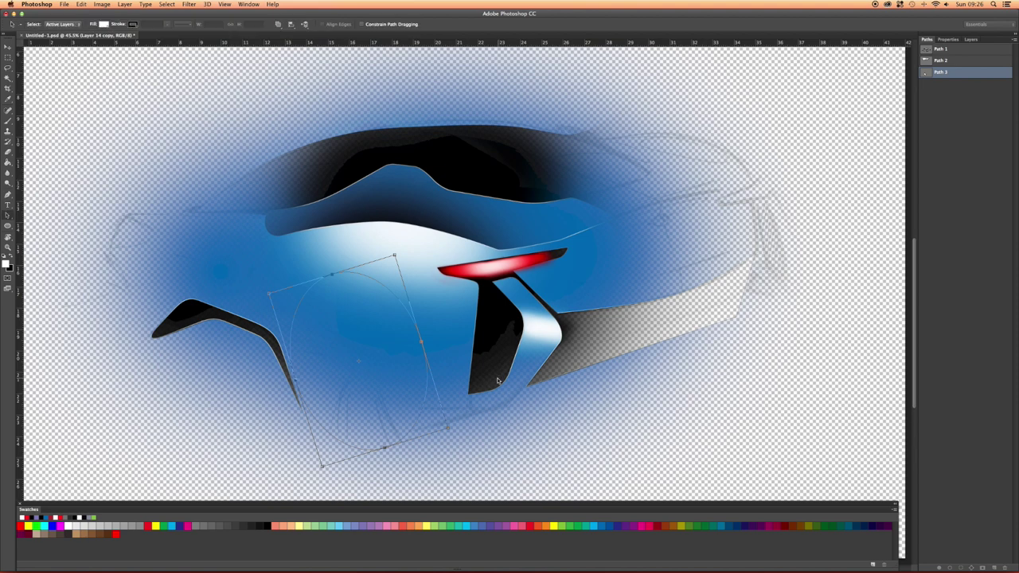
left_click(562, 194)
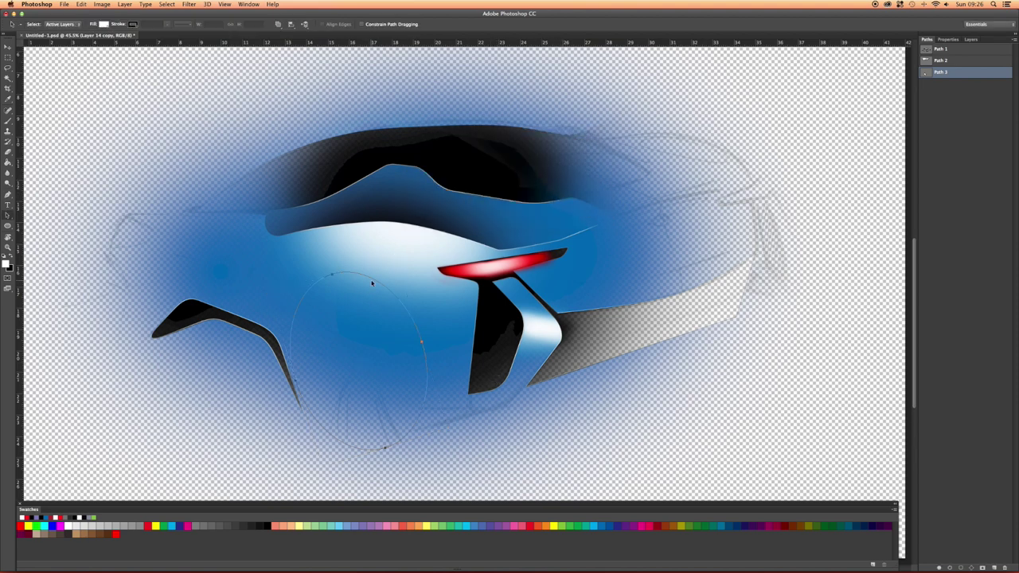
left_click_drag(372, 281, 365, 274)
key("super+t")
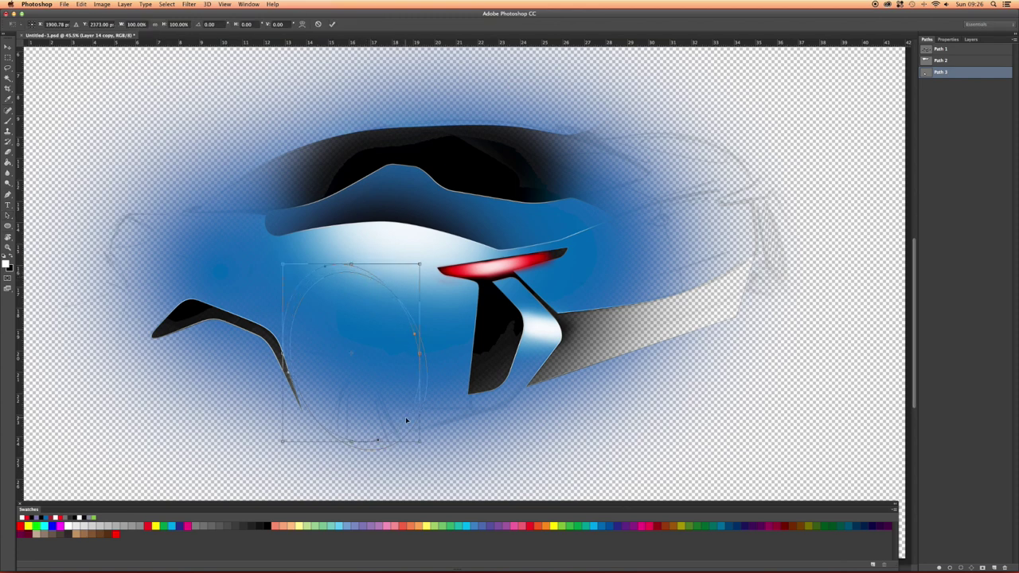
left_click_drag(419, 443, 439, 459)
key("Return")
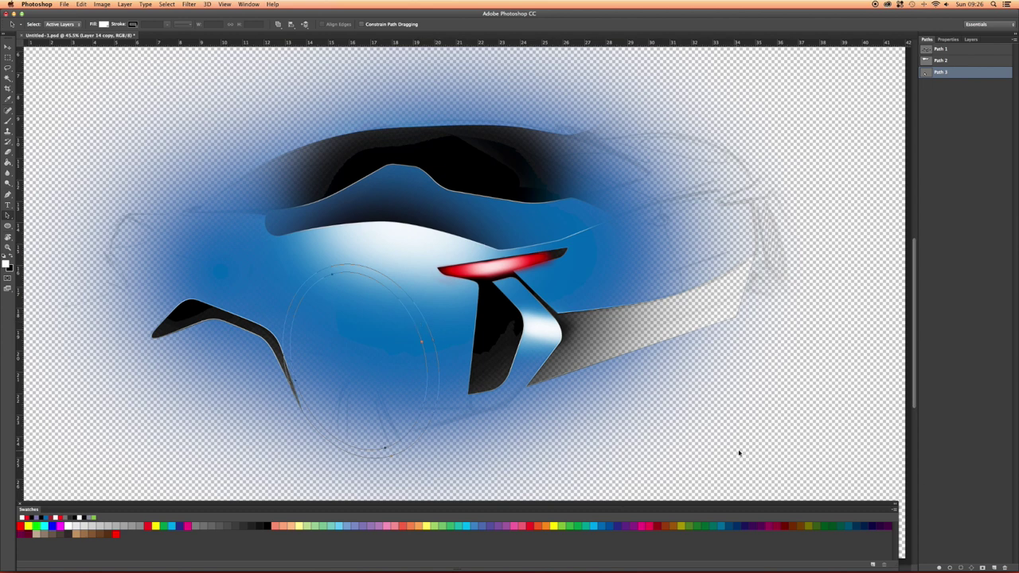
left_click(959, 567)
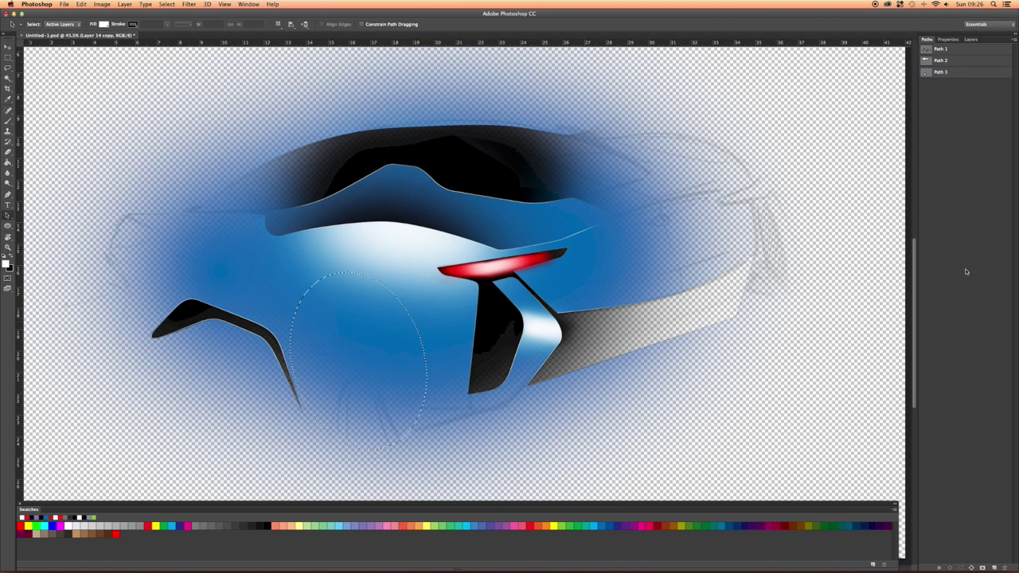
Toggle Layer 4's visibility to inspect its blue shading, then select Layer 4.
left_click(970, 38)
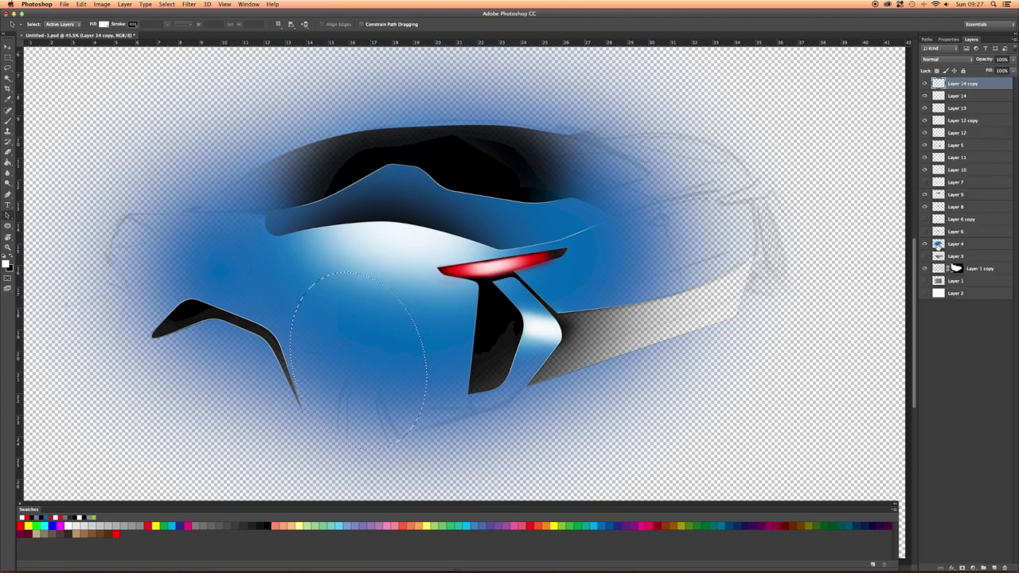
left_click(924, 244)
left_click(924, 244)
left_click(924, 244)
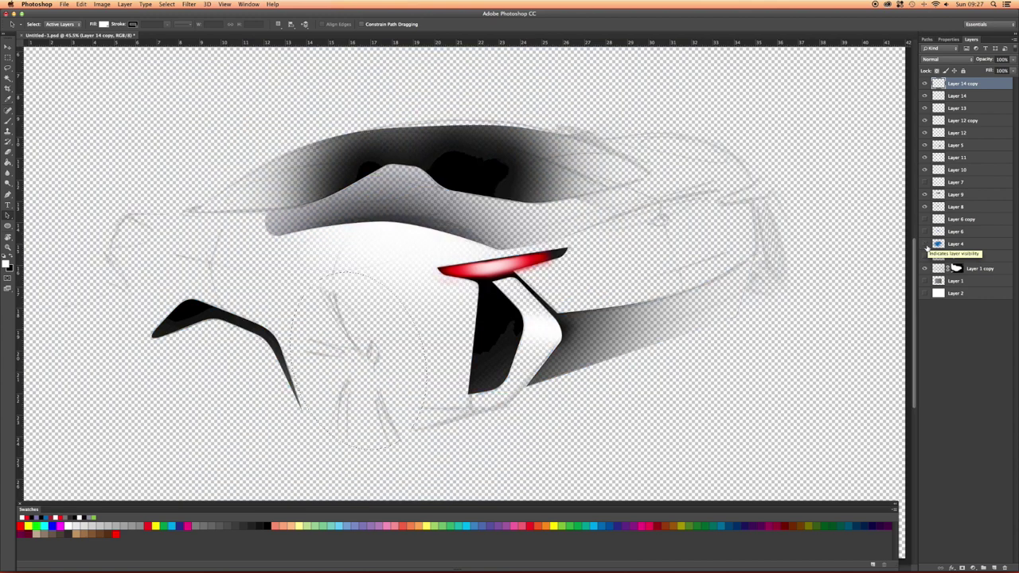
left_click(924, 244)
left_click(955, 246)
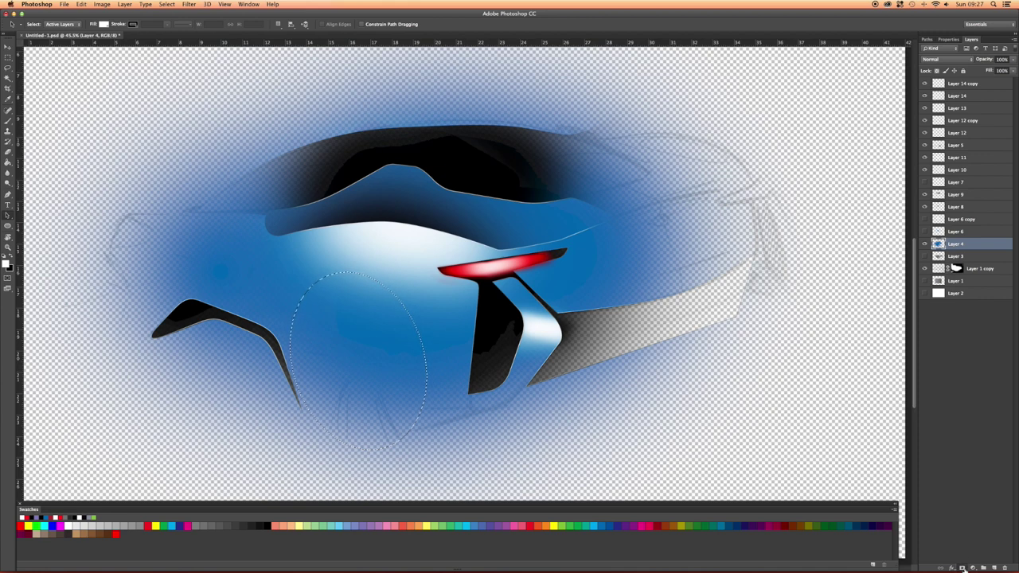
Add a mask to Layer 4, invert it to cut out the wheel ellipse, and add Layer 15.
left_click(963, 566)
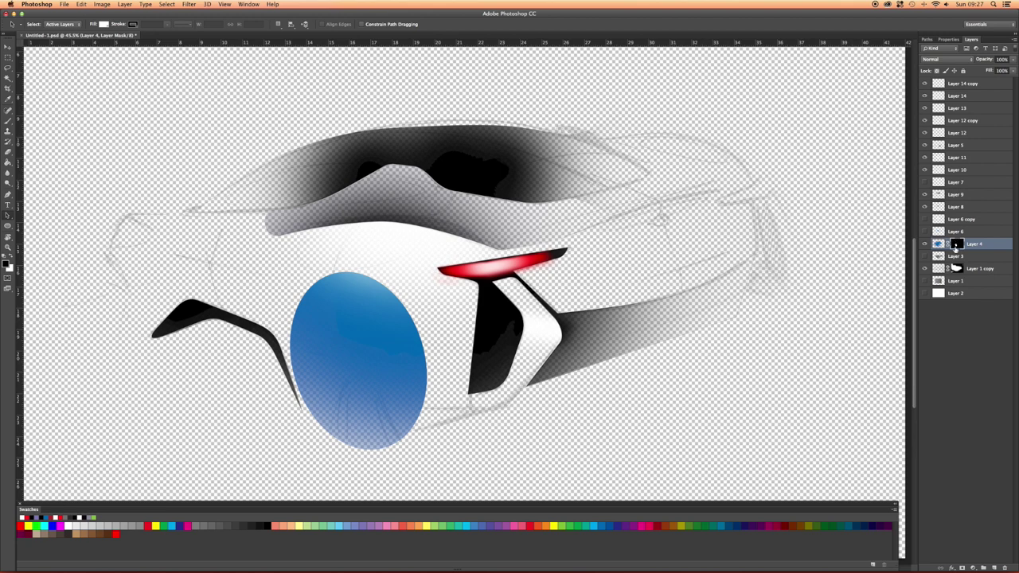
left_click(941, 245)
left_click(960, 245)
key("super+i")
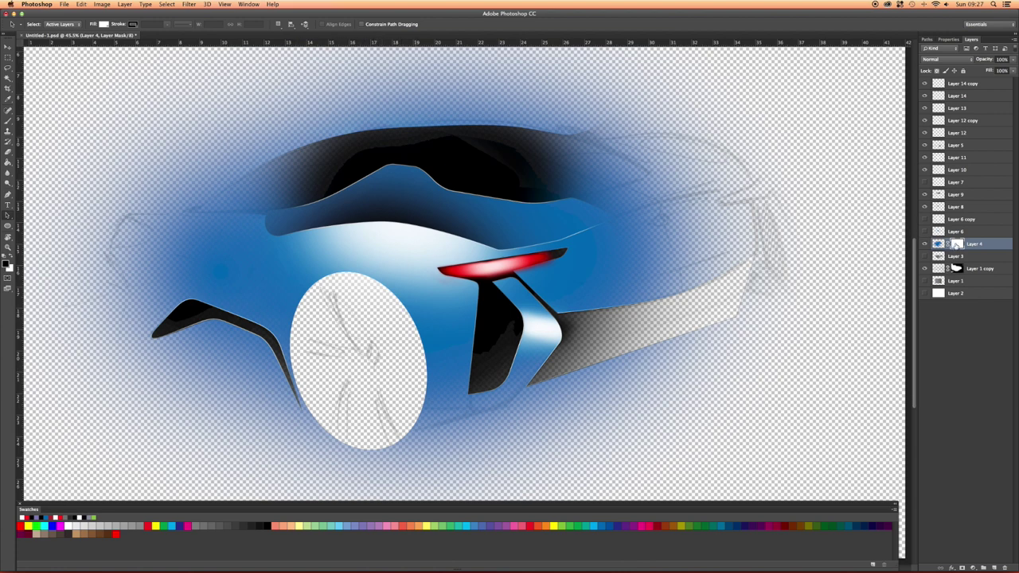
left_click(957, 245, "shift")
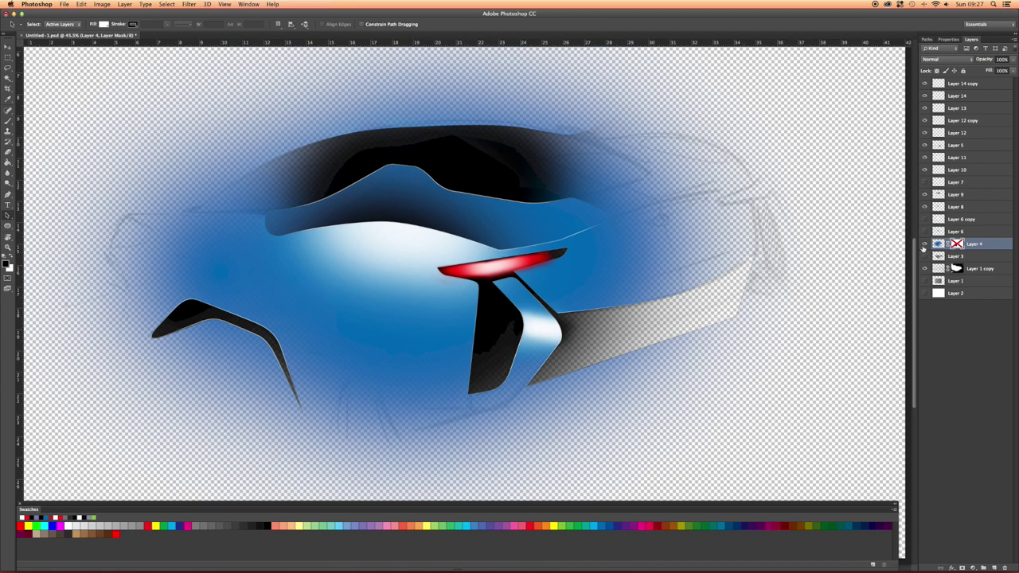
left_click(956, 244, "shift")
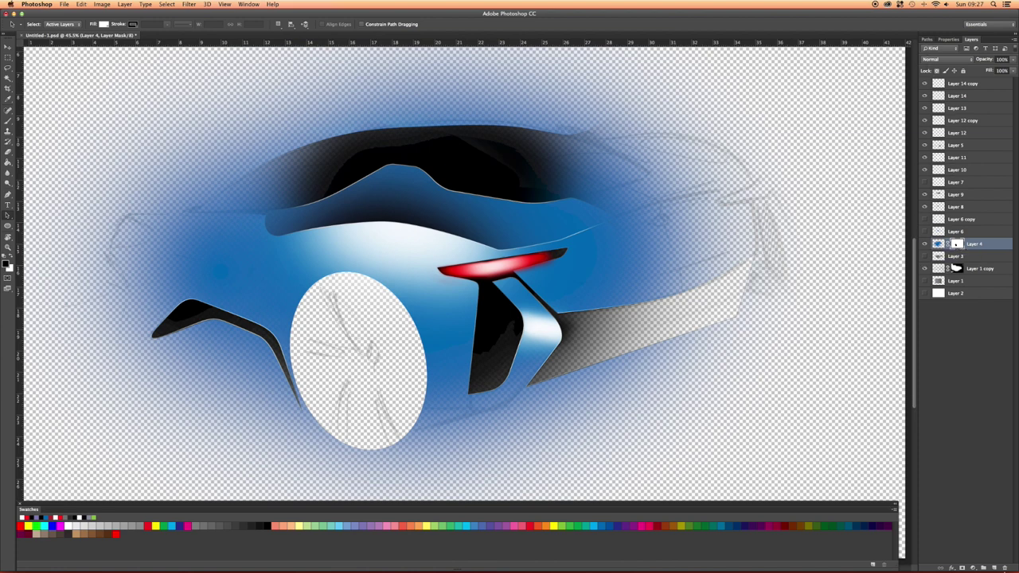
left_click(994, 568)
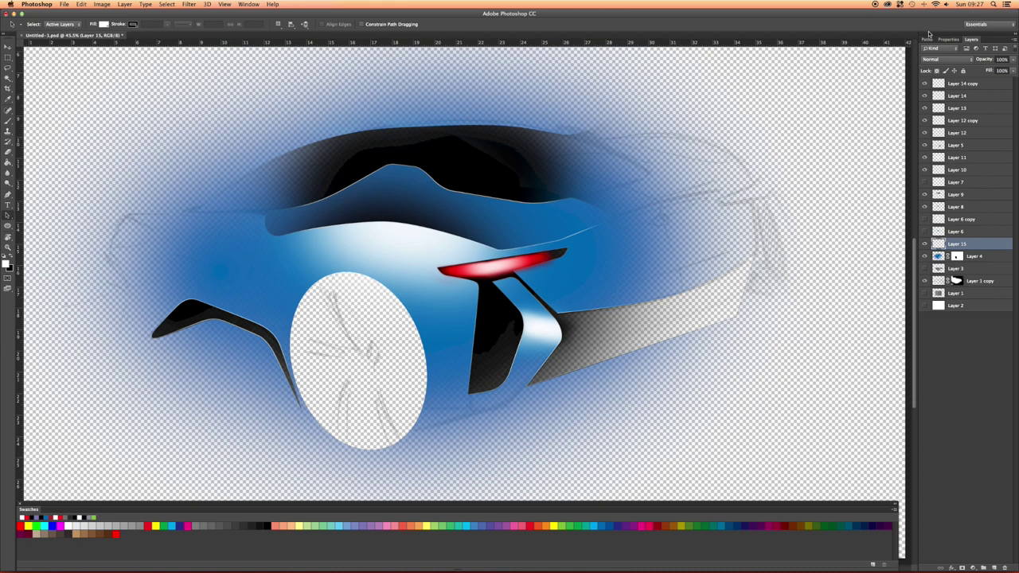
Reload the Path 3 wheel outline as a selection.
left_click(927, 39)
left_click(939, 71)
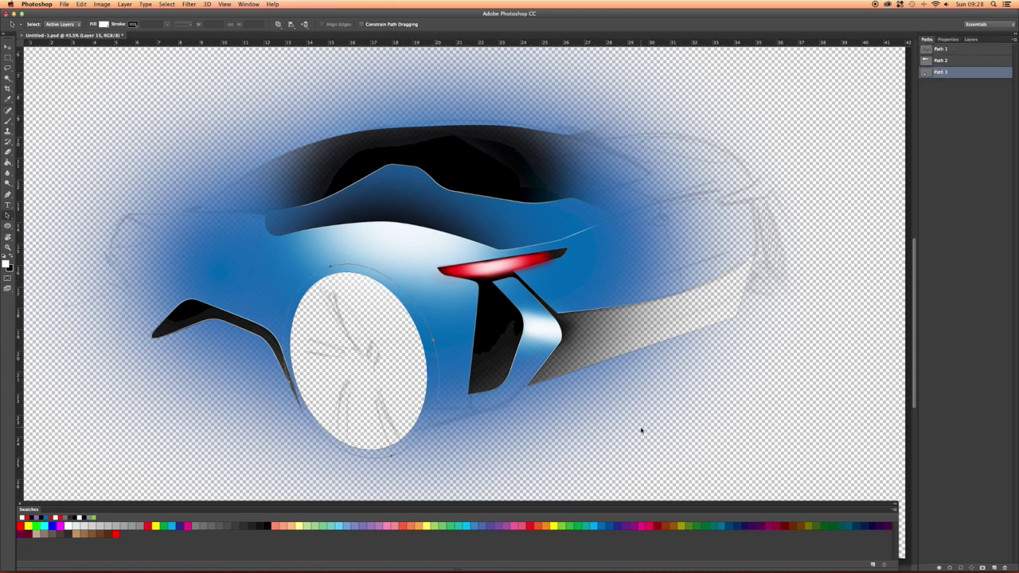
left_click(960, 568)
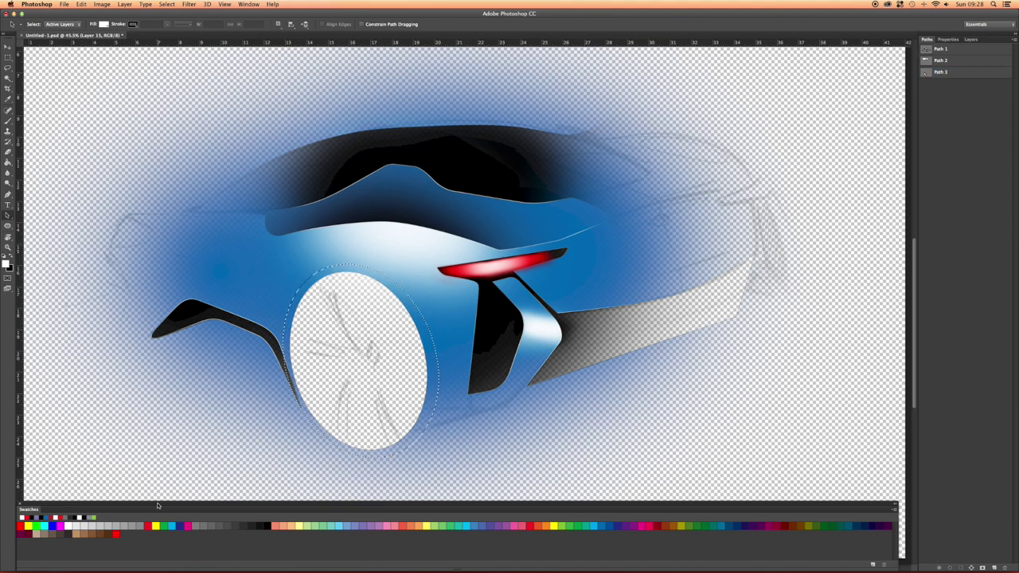
Sample the car body blue and airbrush it over the upper wheel opening, undoing a stray stroke, then deselect.
key("b")
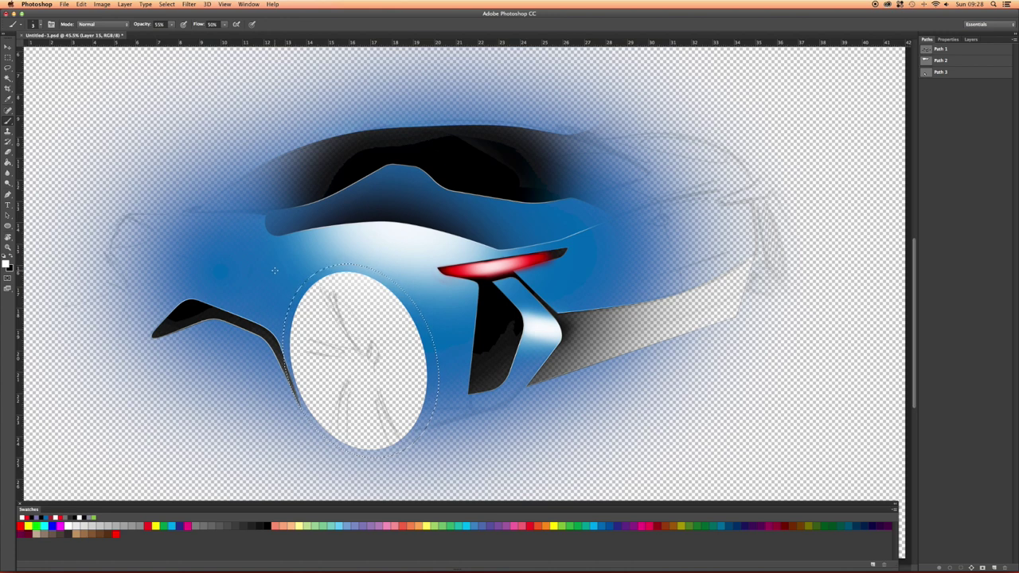
left_click(459, 333, "alt")
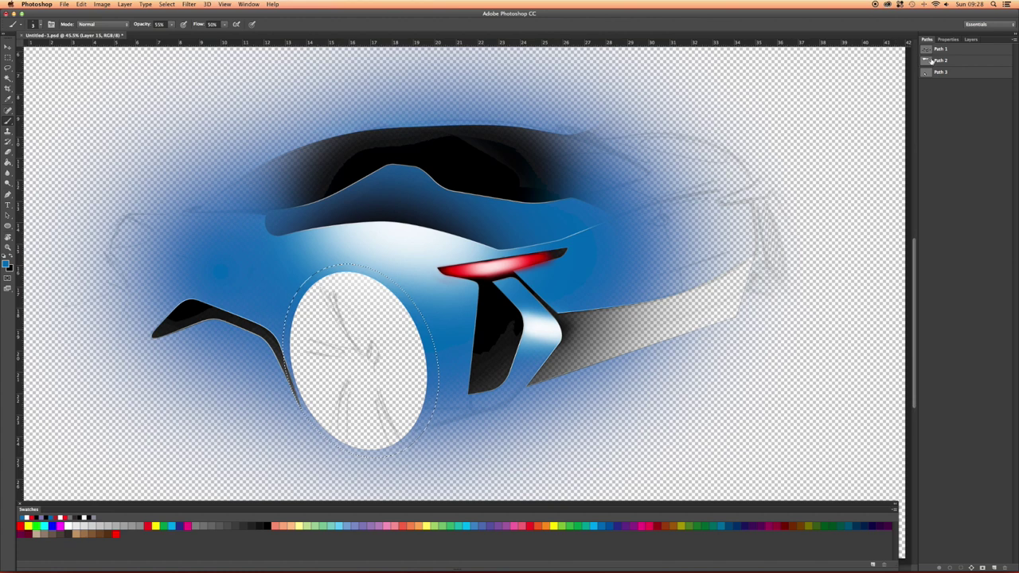
left_click(970, 39)
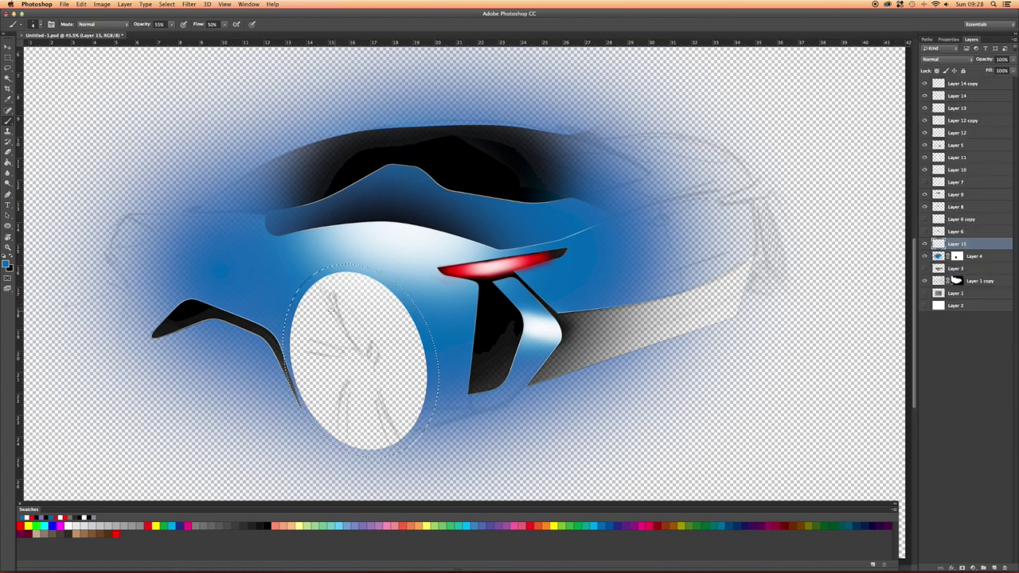
key("bracketright")
key("bracketright")
key("bracketright")
key("bracketright")
key("bracketright")
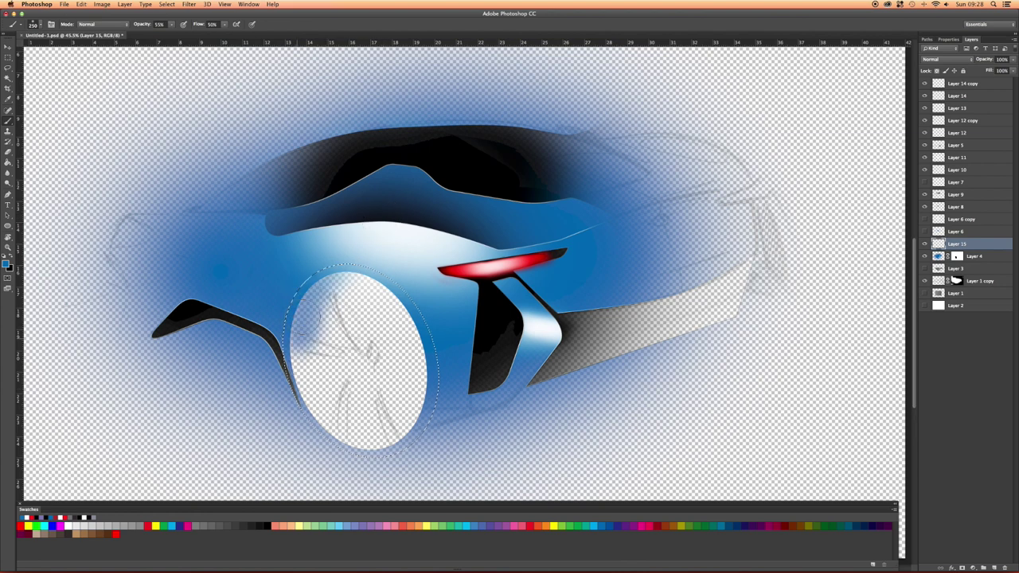
left_click_drag(317, 316, 404, 340)
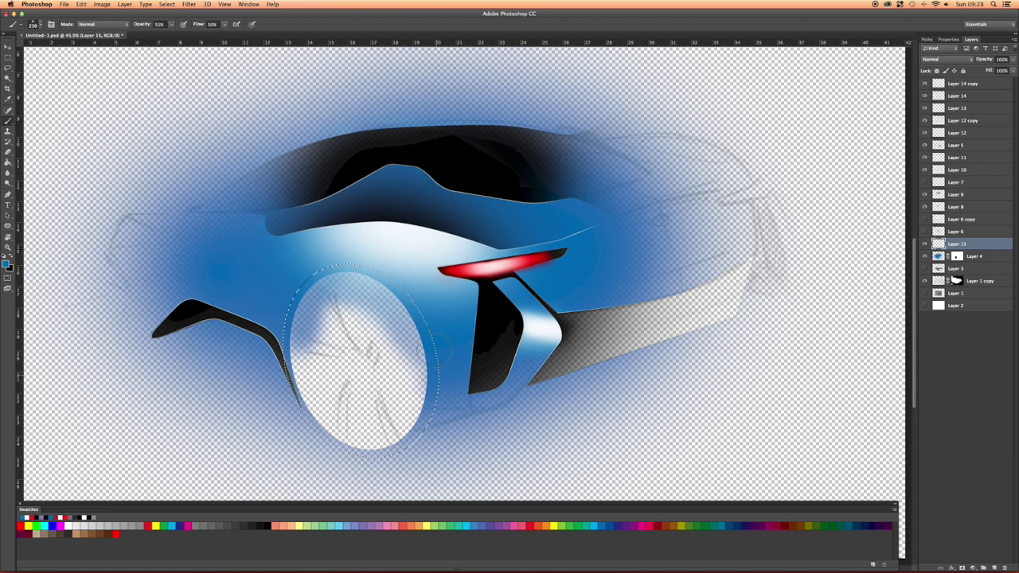
key("super+z")
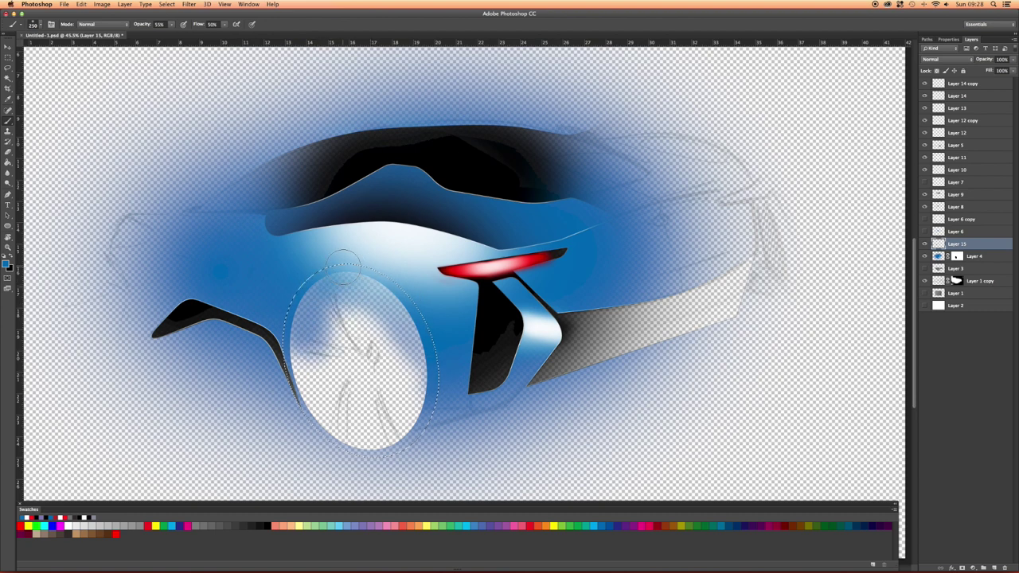
key("bracketright")
key("bracketright")
key("bracketright")
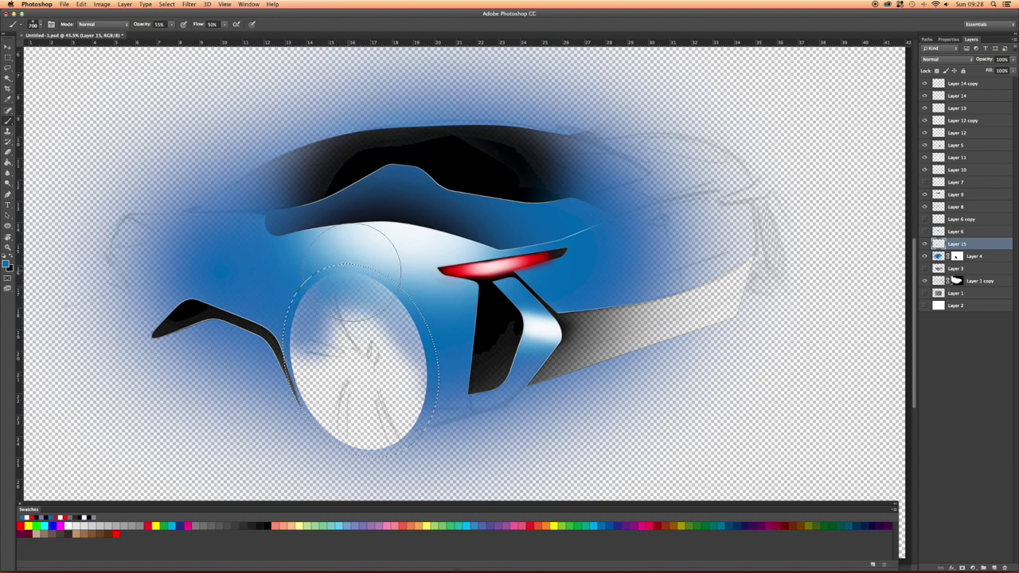
mouse_move(370, 323)
left_mouse_down()
mouse_move(382, 301)
mouse_move(374, 276)
mouse_move(375, 358)
mouse_move(394, 382)
mouse_move(404, 307)
mouse_move(305, 336)
mouse_move(343, 349)
mouse_move(387, 334)
mouse_move(351, 307)
left_mouse_up()
key("cmd+d")
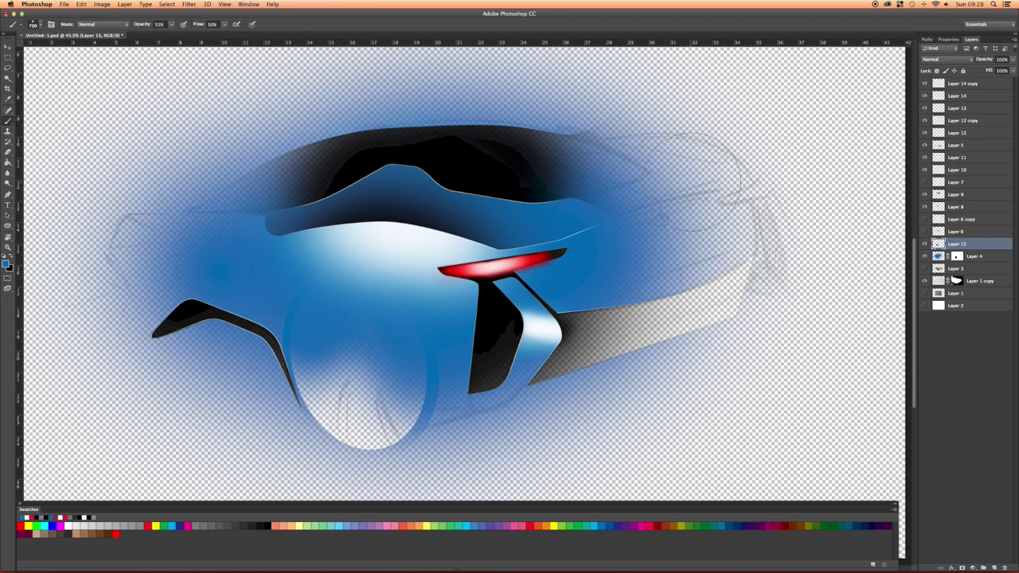
Show the saved Path 3 wheel outline again with the Path Selection tool active.
left_click(927, 39)
left_click(926, 73)
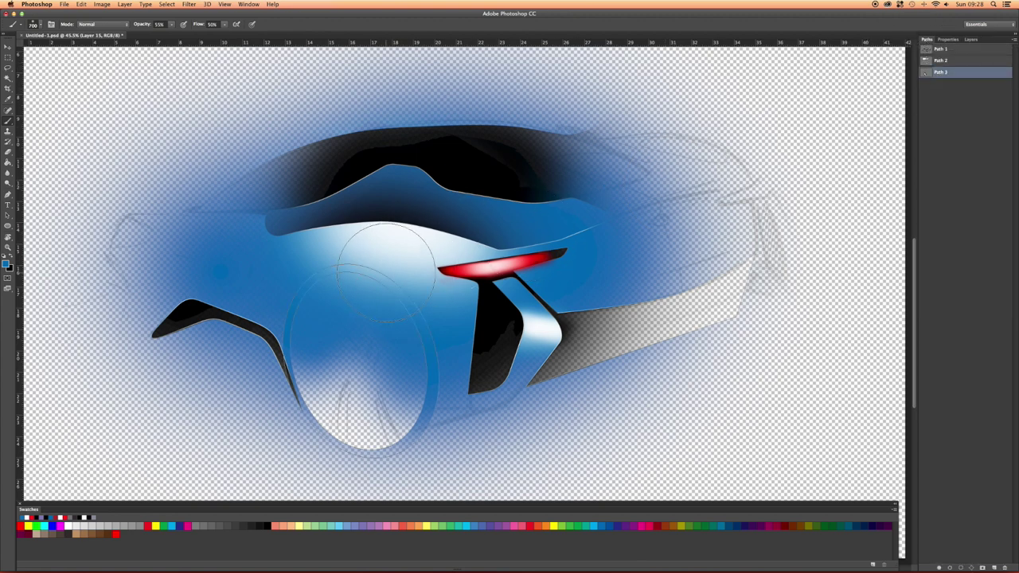
key("a")
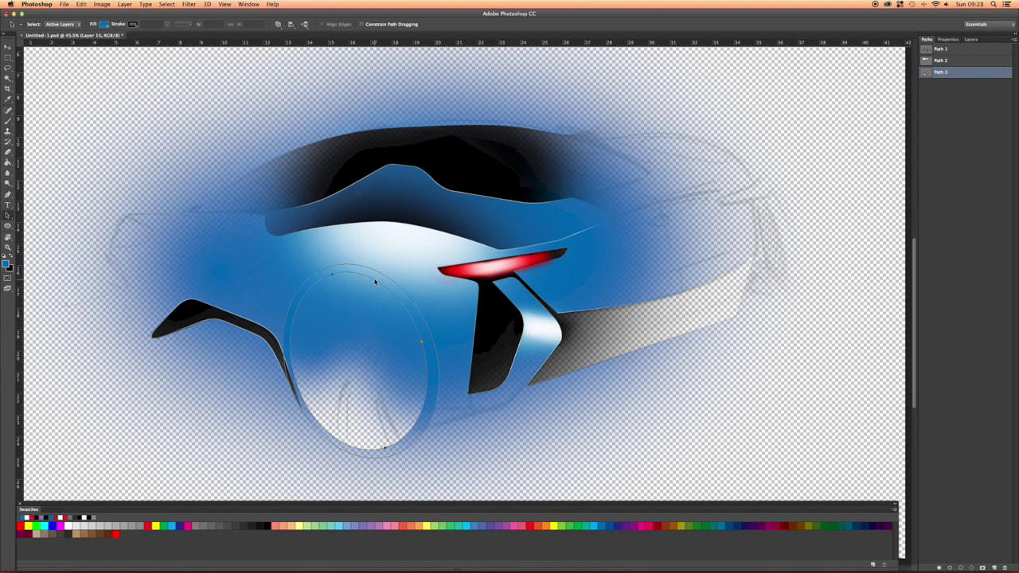
Load Path 3 as a selection and clear the wheel opening to transparency.
left_click(960, 568)
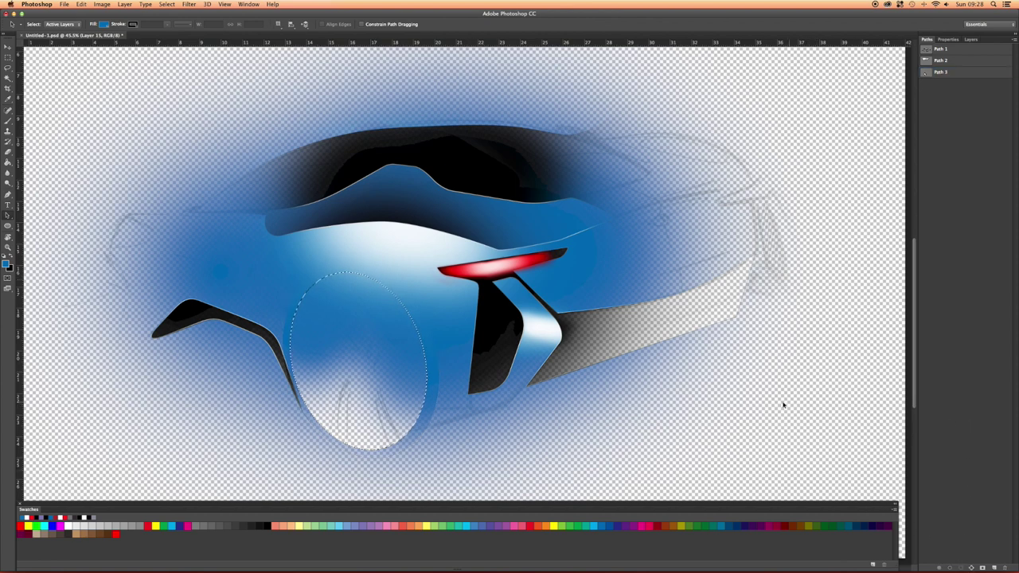
key("Delete")
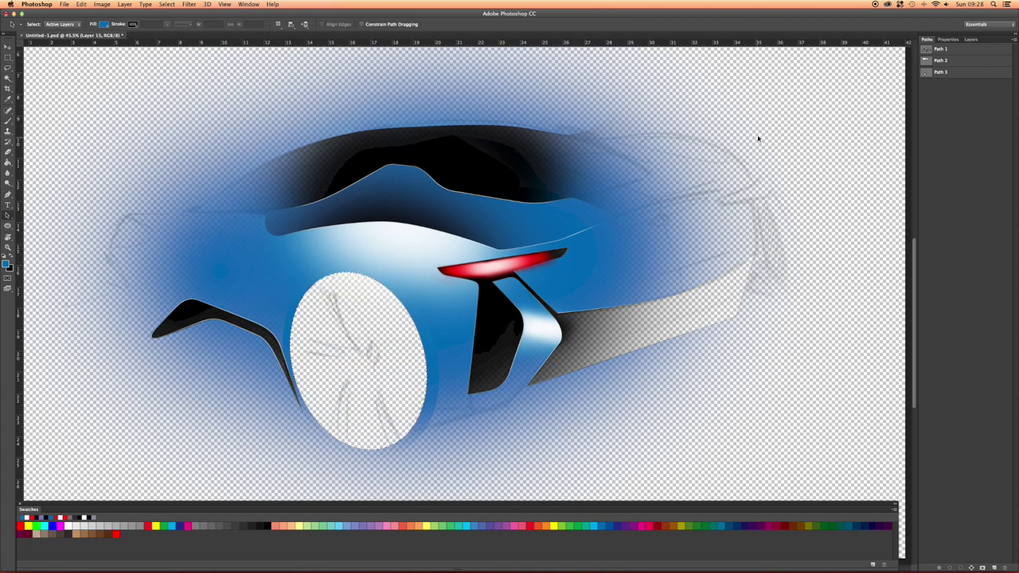
left_click(970, 39)
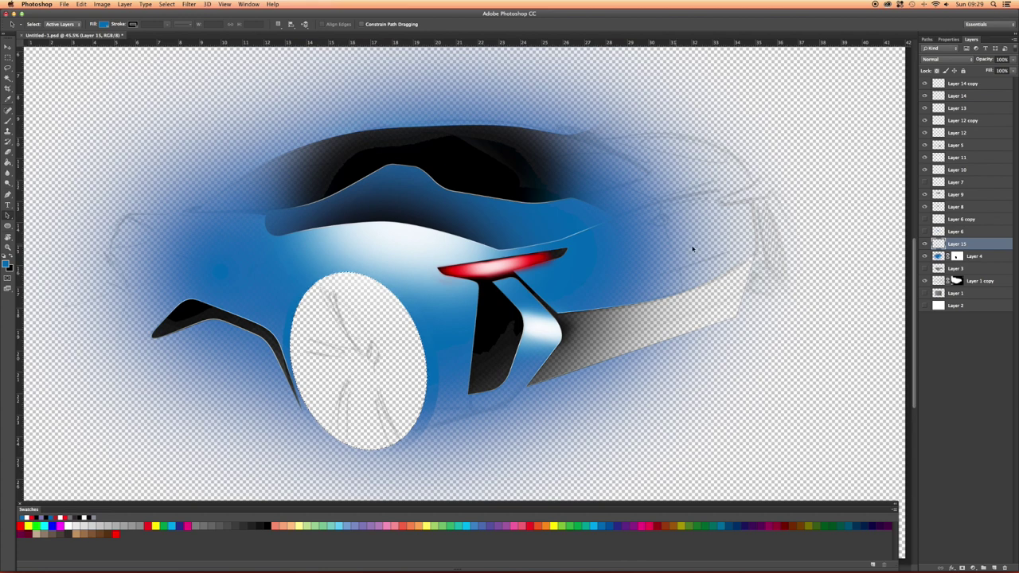
Check Layer 14 copy, Layer 12 copy, Layer 12 and Layer 11 by toggling visibility, then select Layer 11.
left_click(924, 85)
left_click(924, 85)
left_click(924, 120)
left_click(923, 121)
left_click(924, 133)
left_click(924, 133)
left_click(924, 158)
left_click(924, 157)
left_click(943, 157)
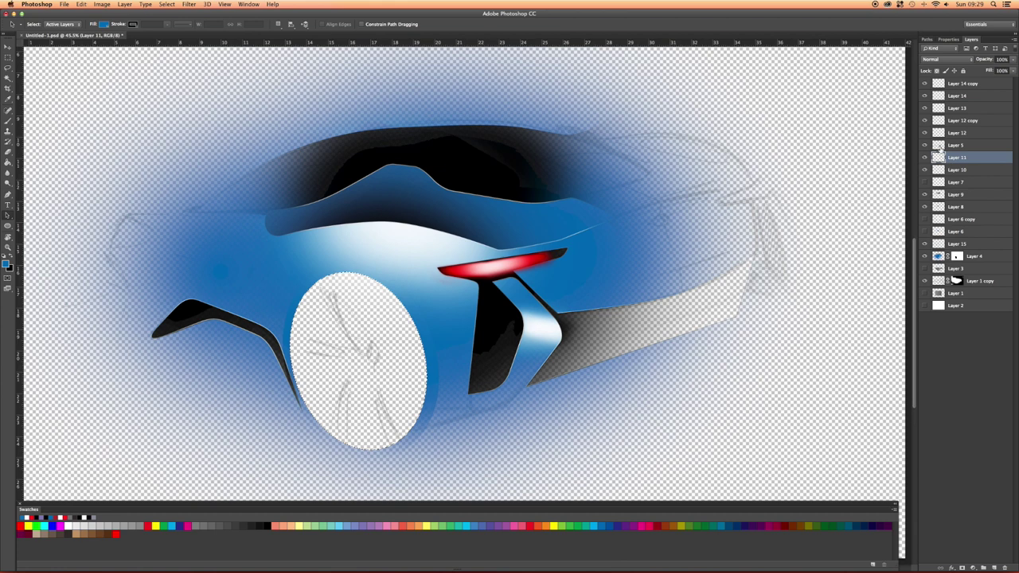
Load the Path 3 wheel outline as a selection, then drop the selection.
left_click(927, 40)
left_click(932, 74)
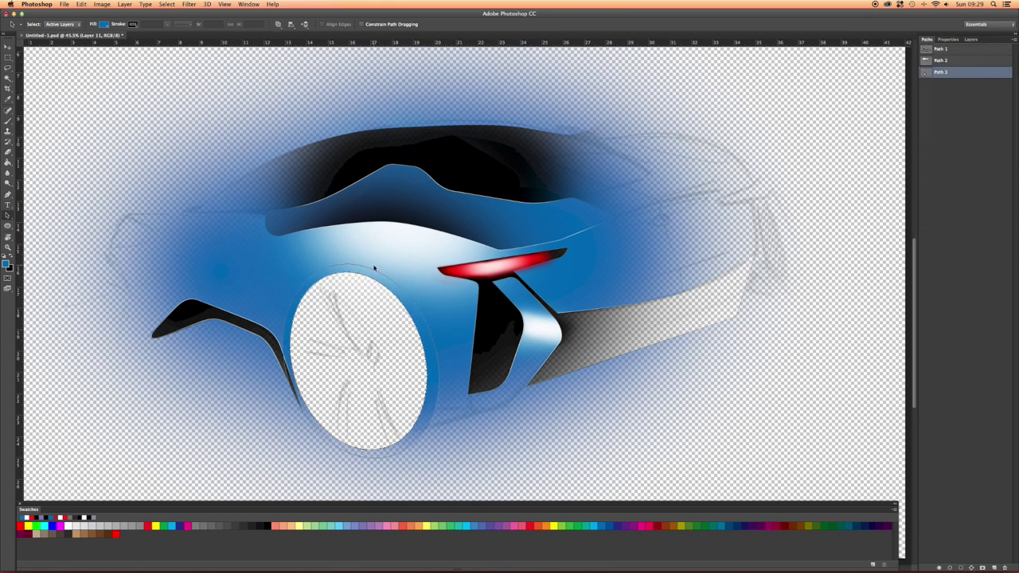
left_click(960, 566)
left_click(962, 472)
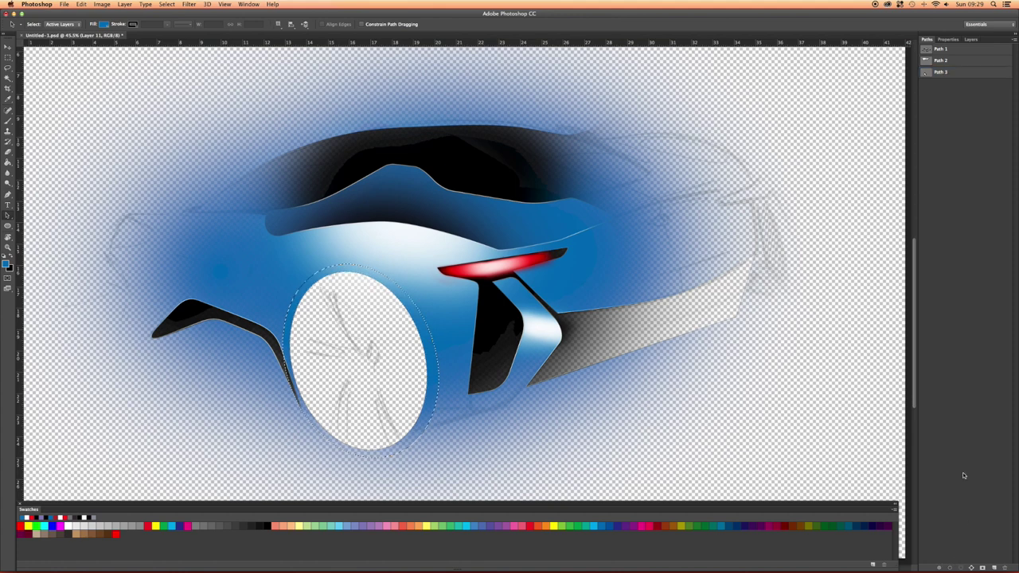
left_click(970, 39)
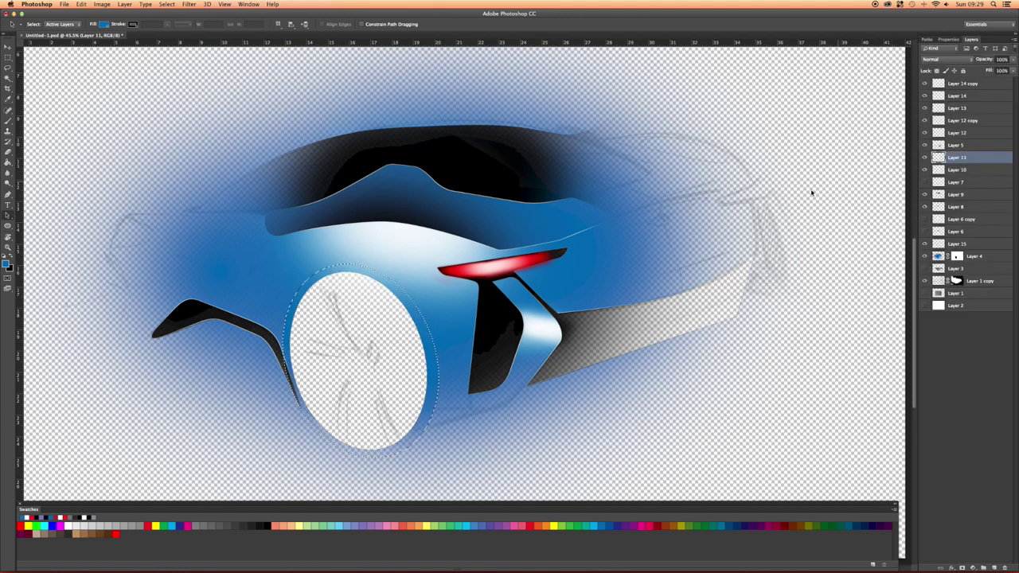
key("ctrl+d")
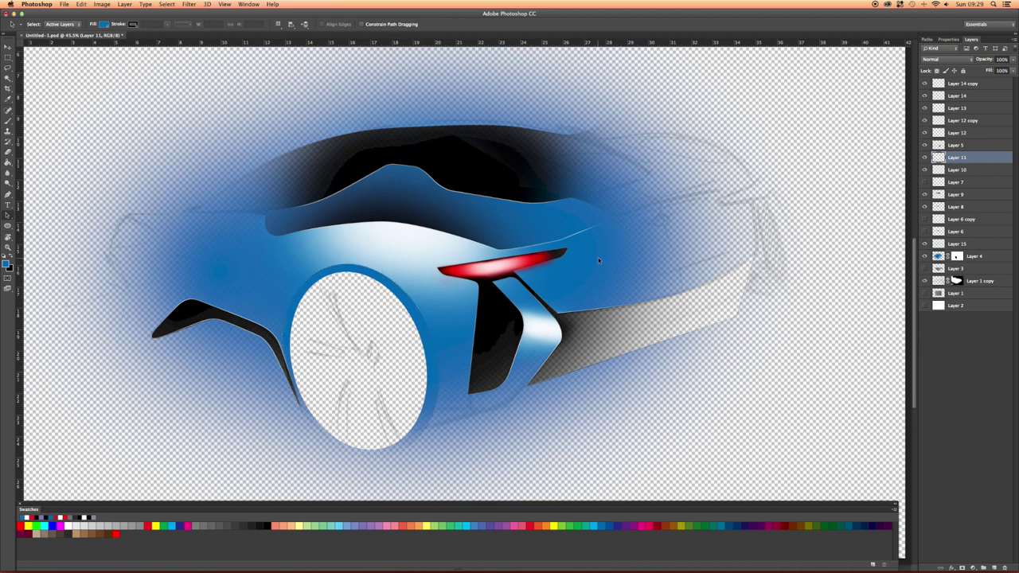
Set Layer 15's blend mode to Multiply, darkening the wheel arch to navy.
left_click(951, 246)
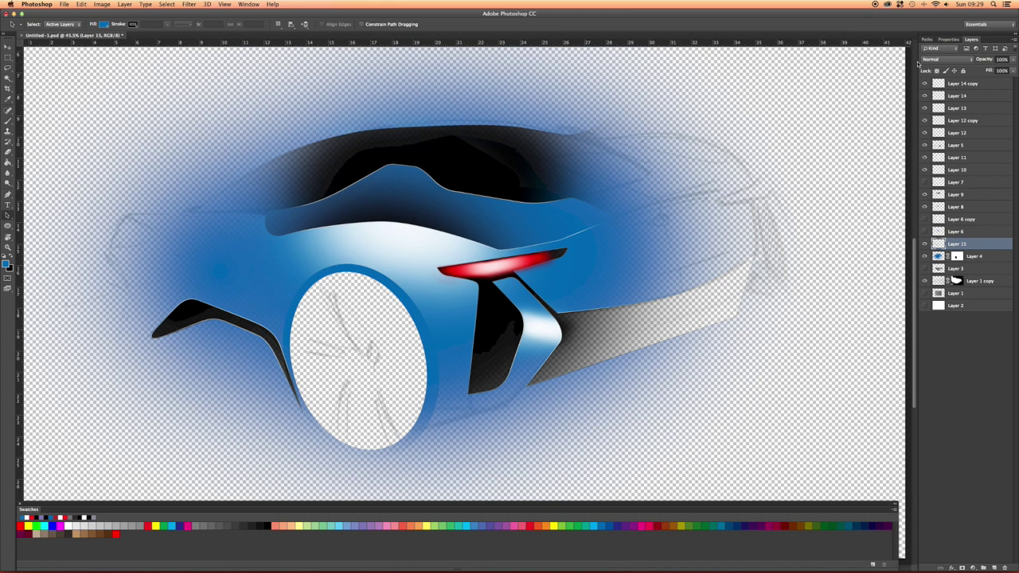
left_click(931, 59)
left_click(937, 82)
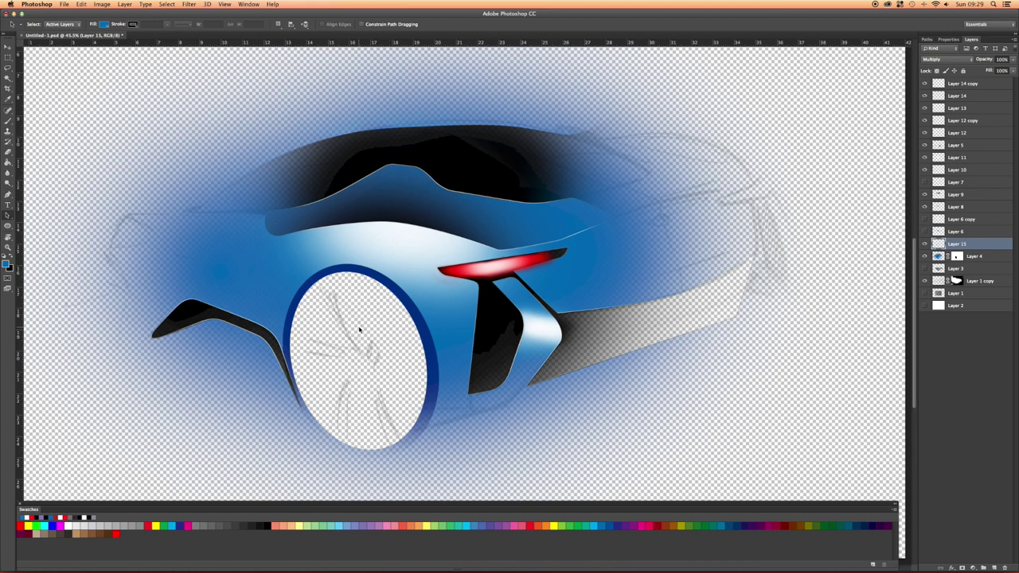
key("e")
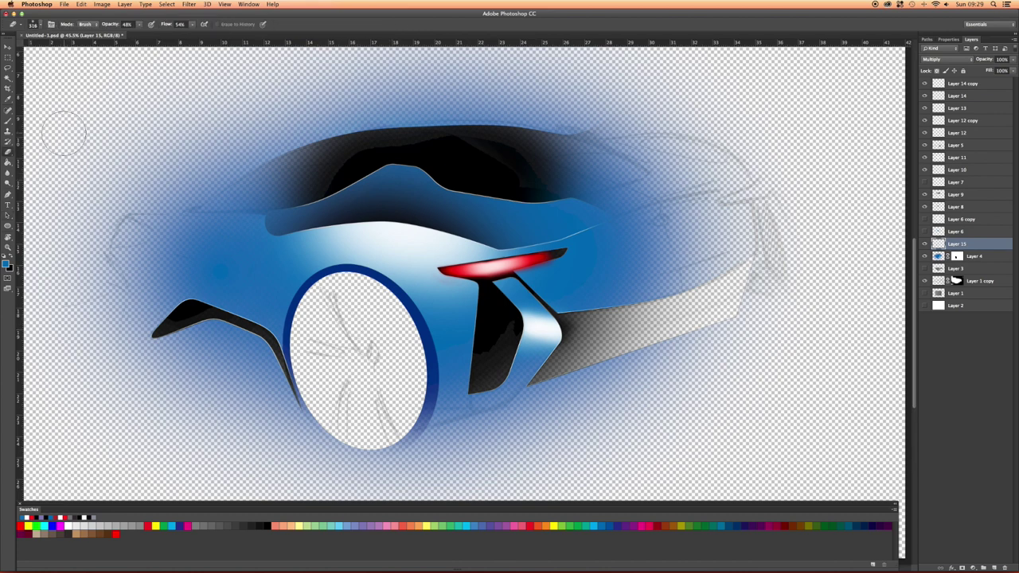
Enlarge the eraser for the wheel arch, then switch over to the Safari browser.
key("bracketright")
key("bracketright")
key("bracketright")
key("bracketright")
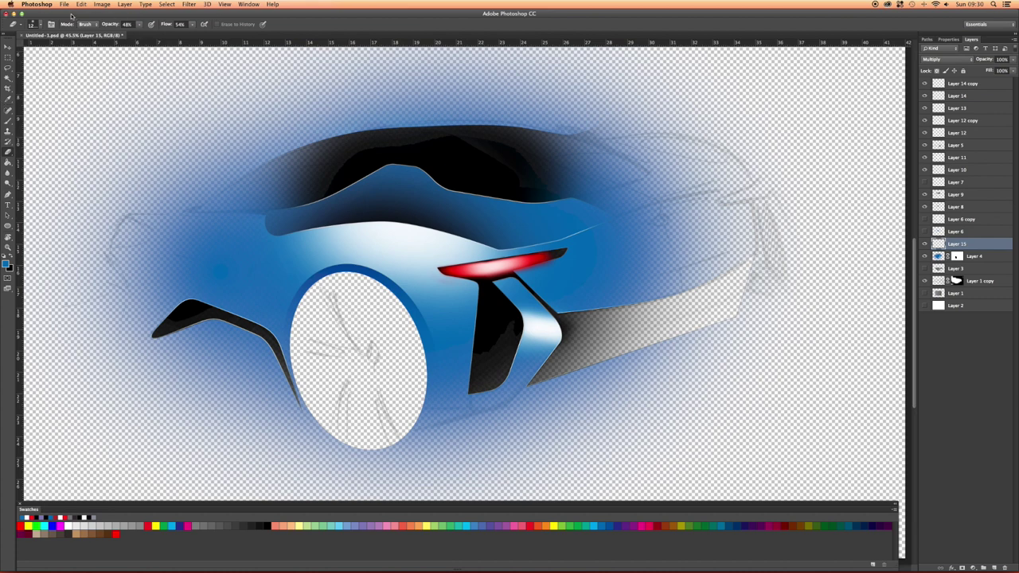
key("super+Tab")
key("super+Tab")
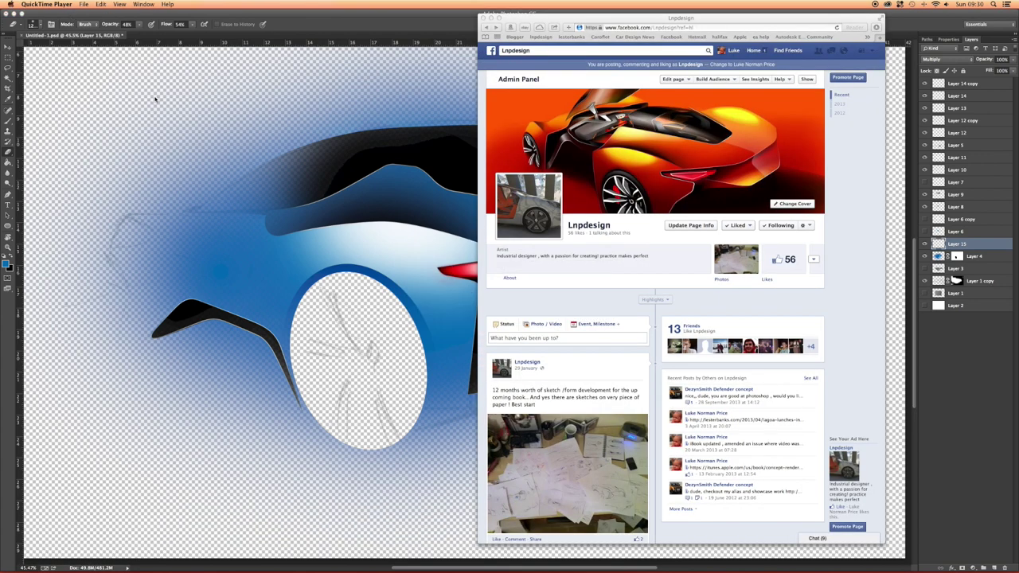
Quit QuickTime Player from its app menu.
left_click(55, 5)
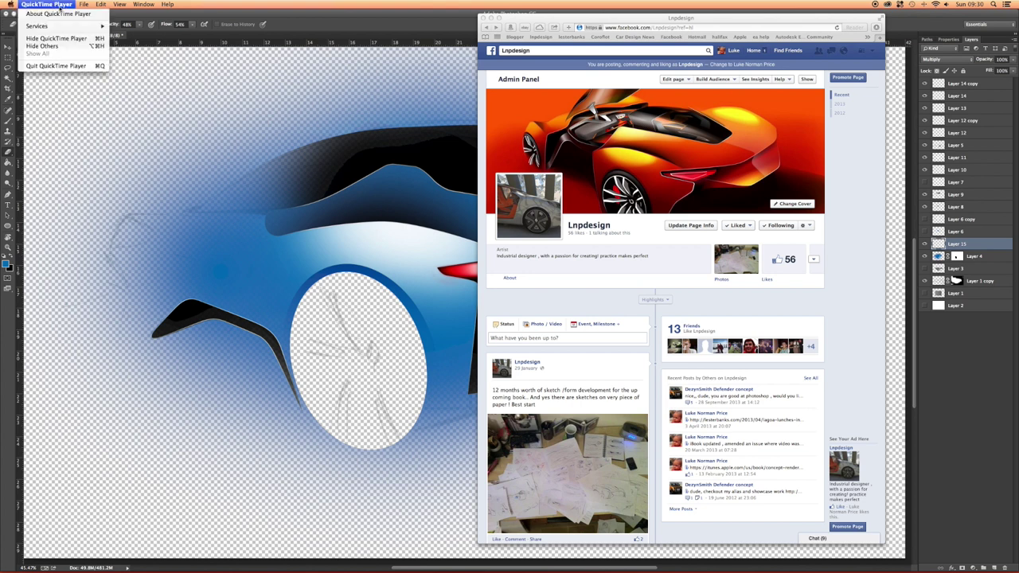
left_click(56, 66)
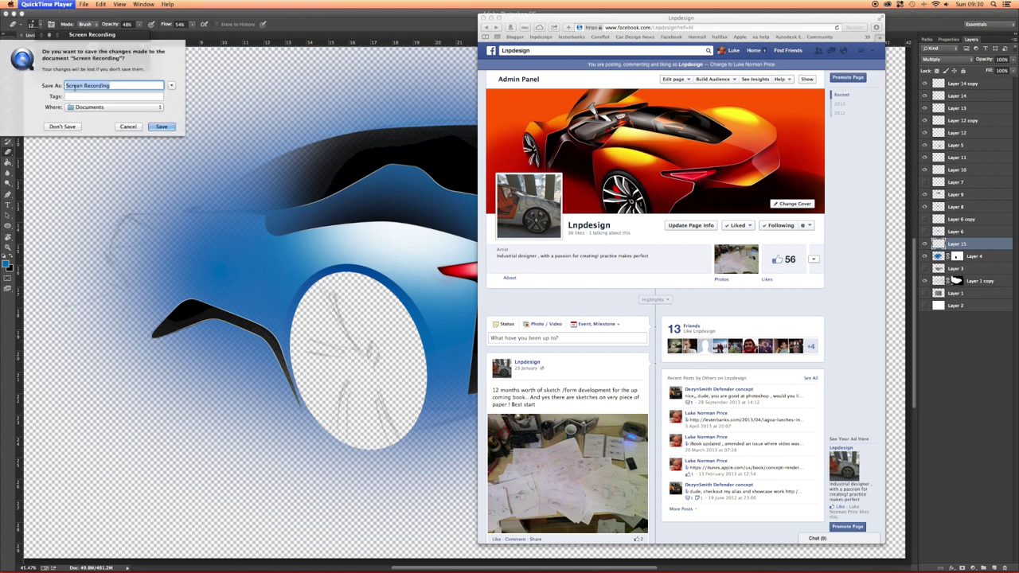